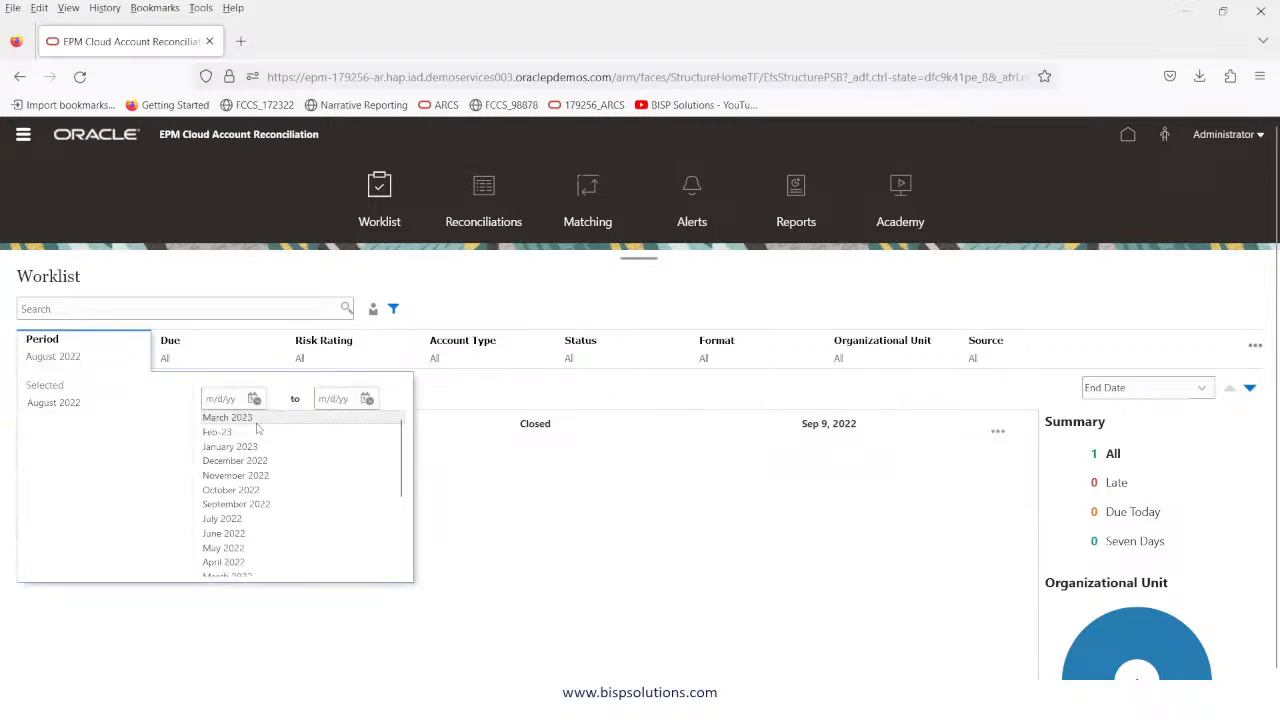
# Add March 2023, January 2023, November 2022, July 2022 and June 2022 to the Worklist period filter and apply it.
pyautogui.click(252, 417)
pyautogui.click(250, 432)
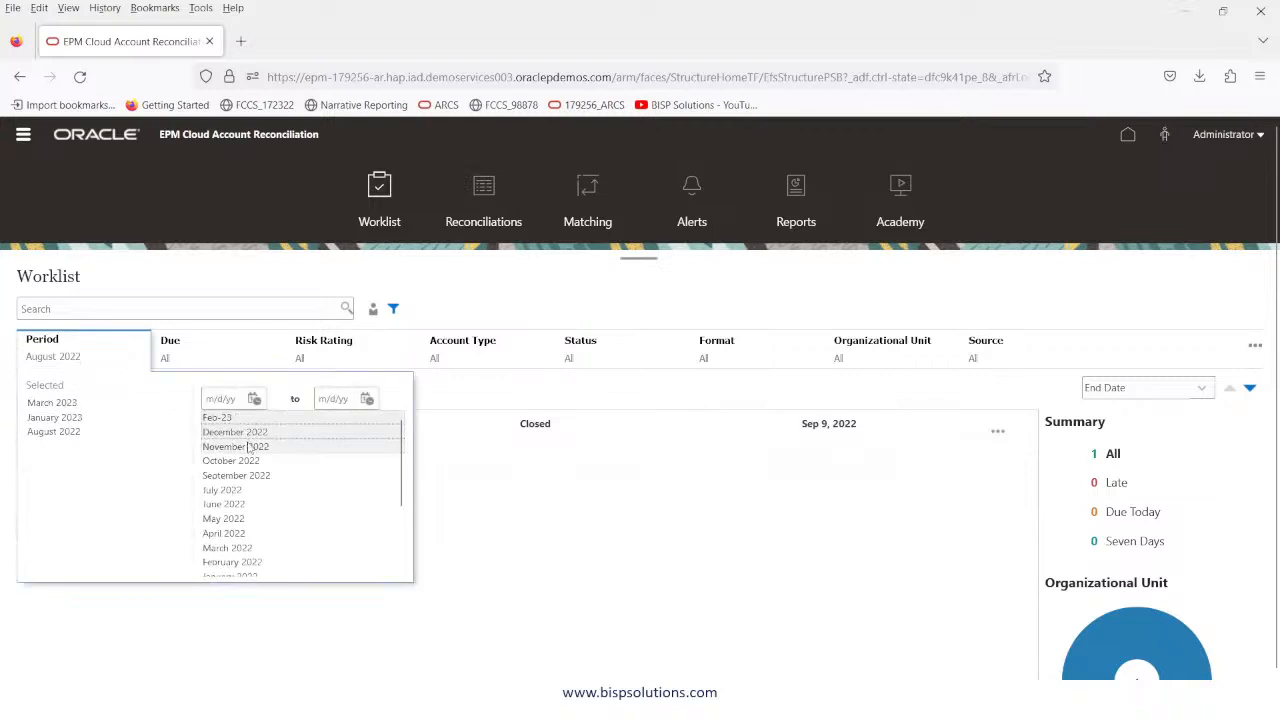
pyautogui.click(250, 446)
pyautogui.click(240, 492)
pyautogui.click(250, 476)
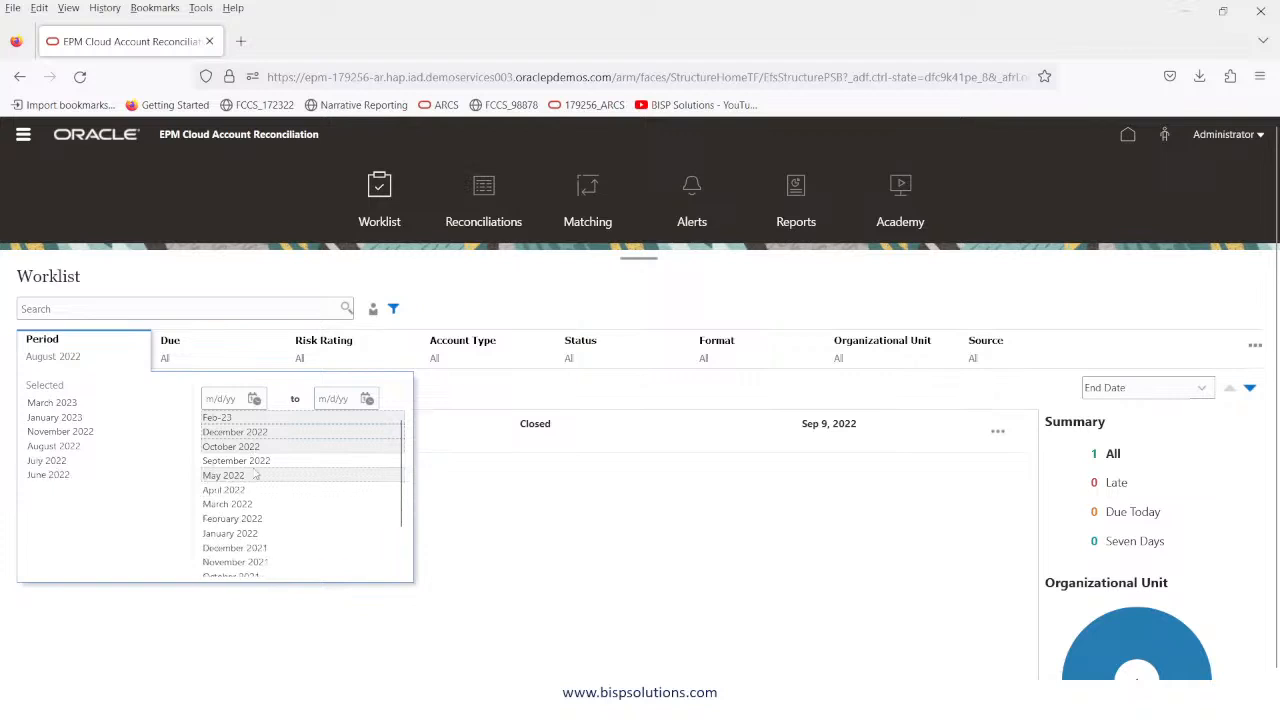
pyautogui.click(520, 279)
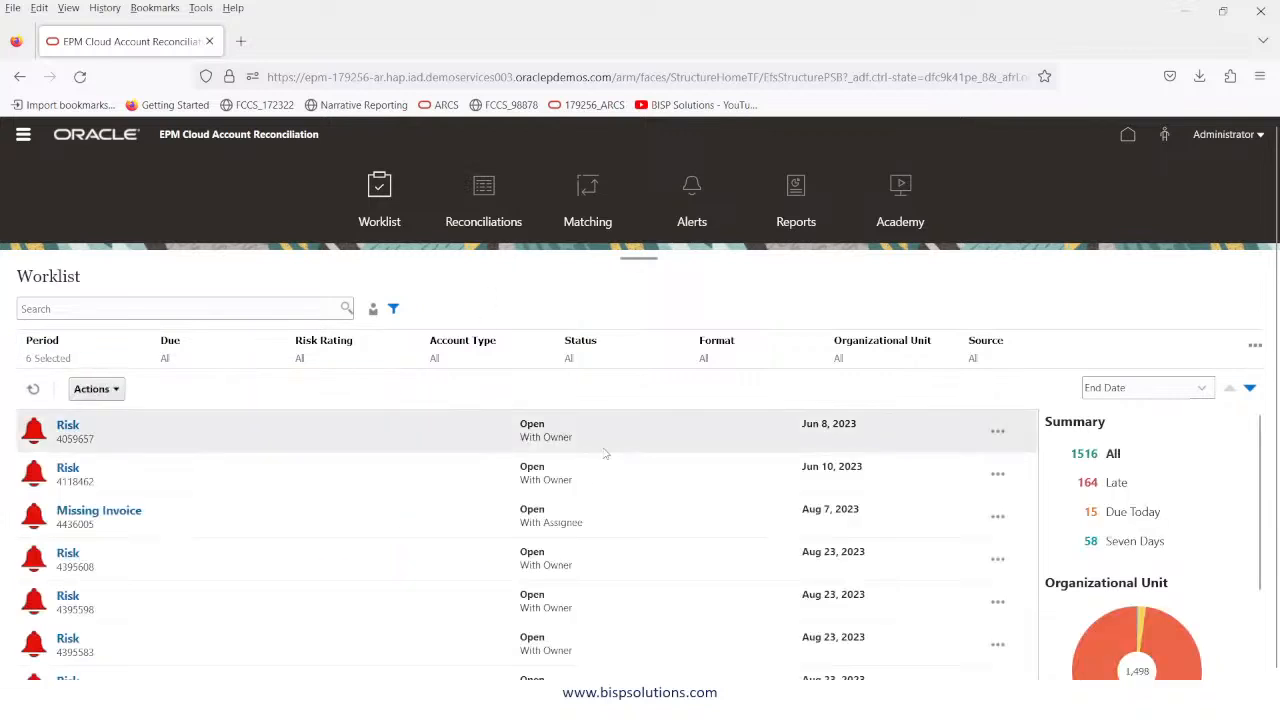
pyautogui.scroll(-3, 506, 543)
pyautogui.scroll(3, 506, 541)
pyautogui.scroll(-5, 574, 574)
pyautogui.scroll(3, 574, 574)
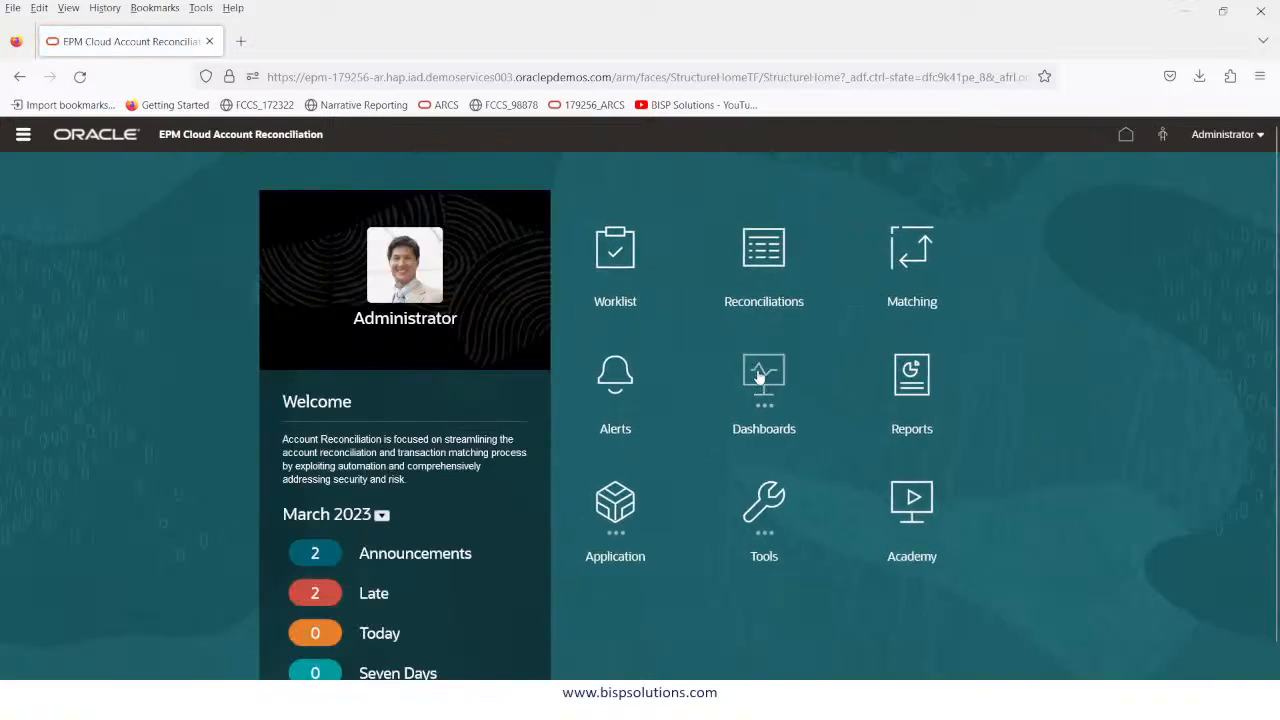
# Show the Overview dashboard grouped by Organizational Unit for August 2022.
pyautogui.click(760, 376)
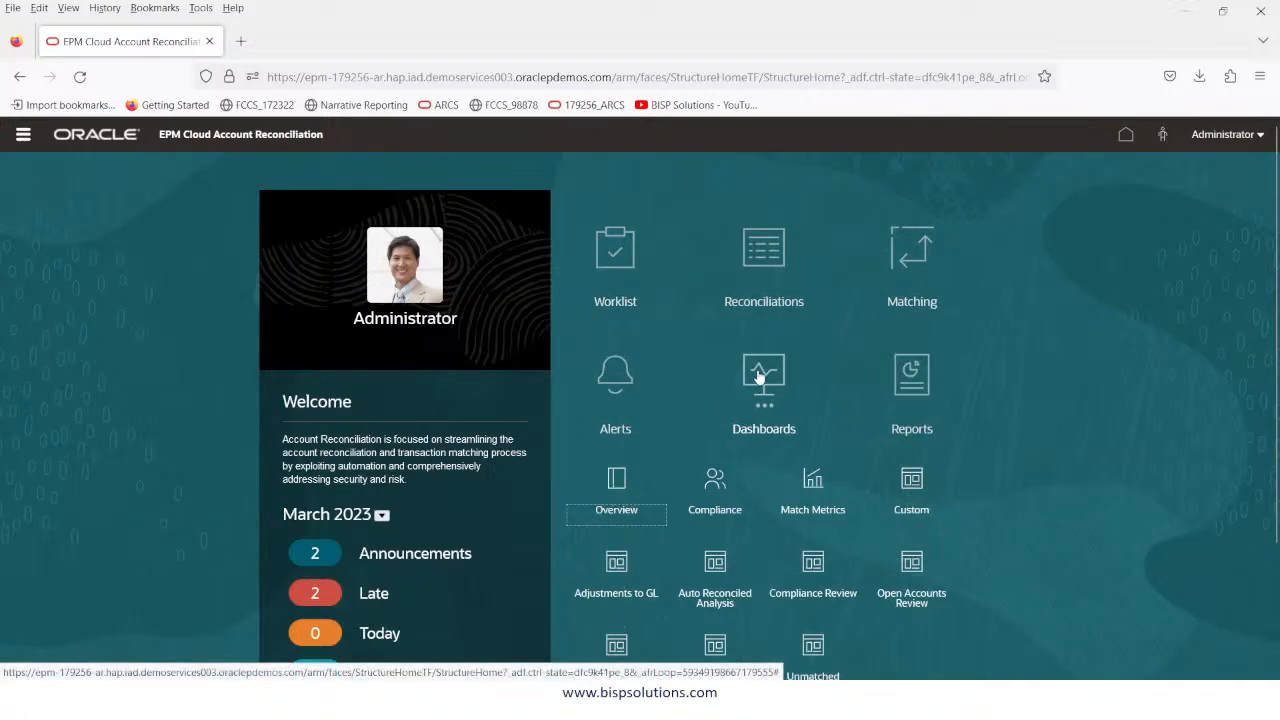
pyautogui.click(622, 486)
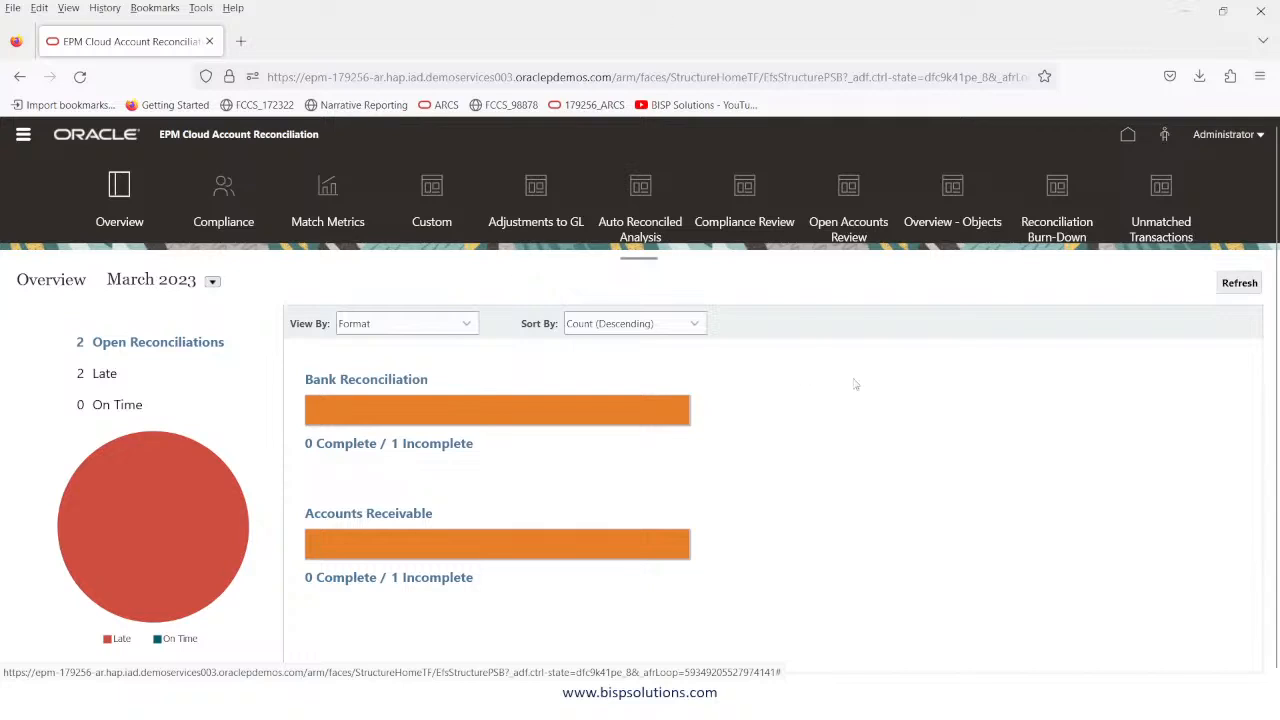
pyautogui.click(447, 326)
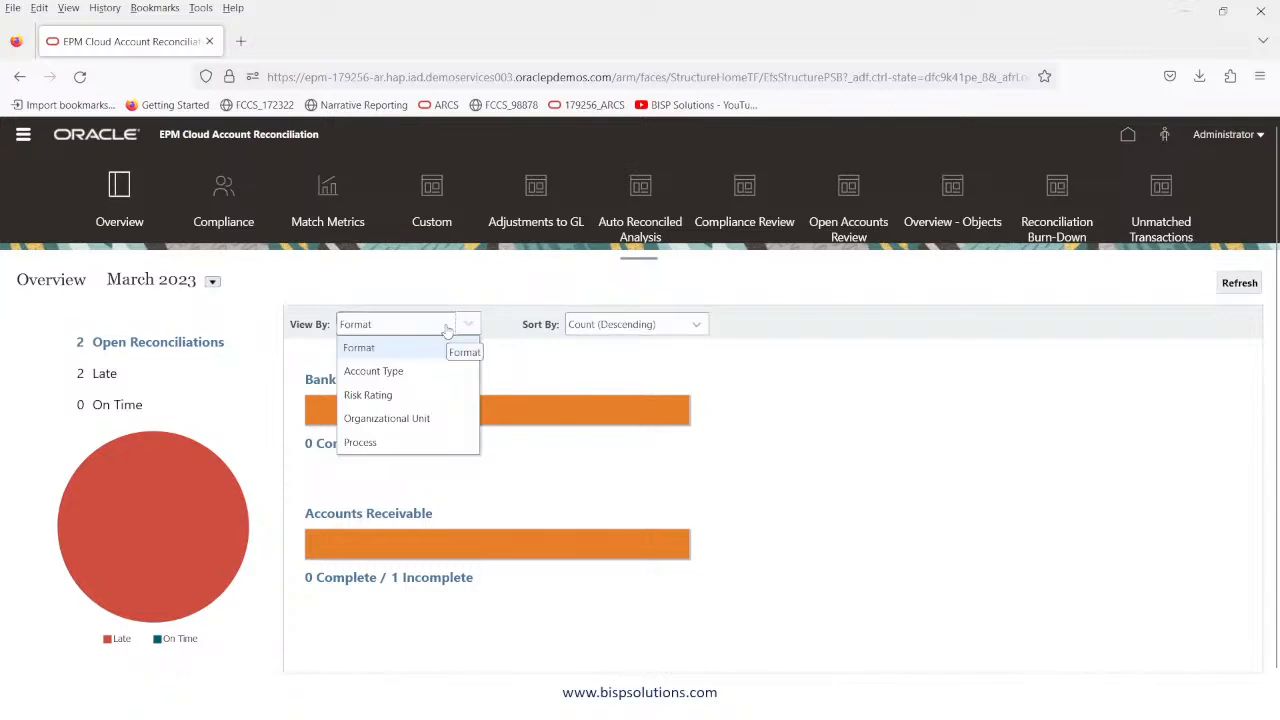
pyautogui.click(446, 421)
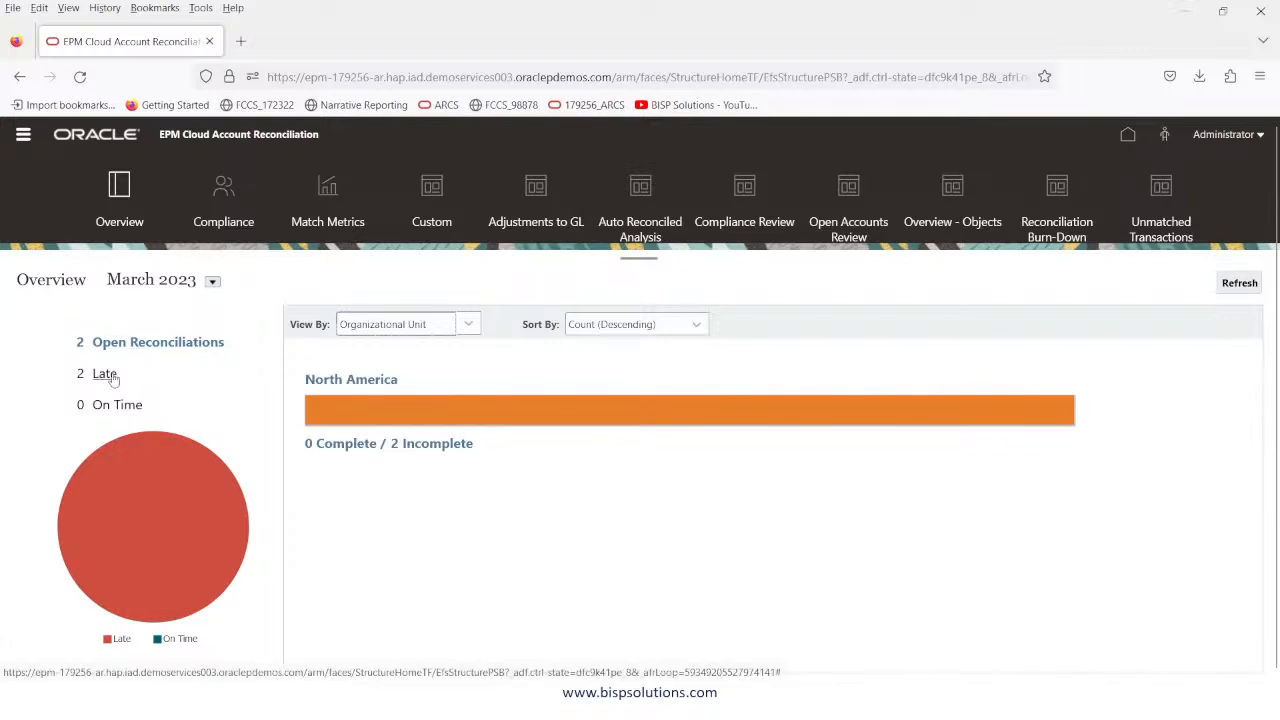
pyautogui.click(212, 284)
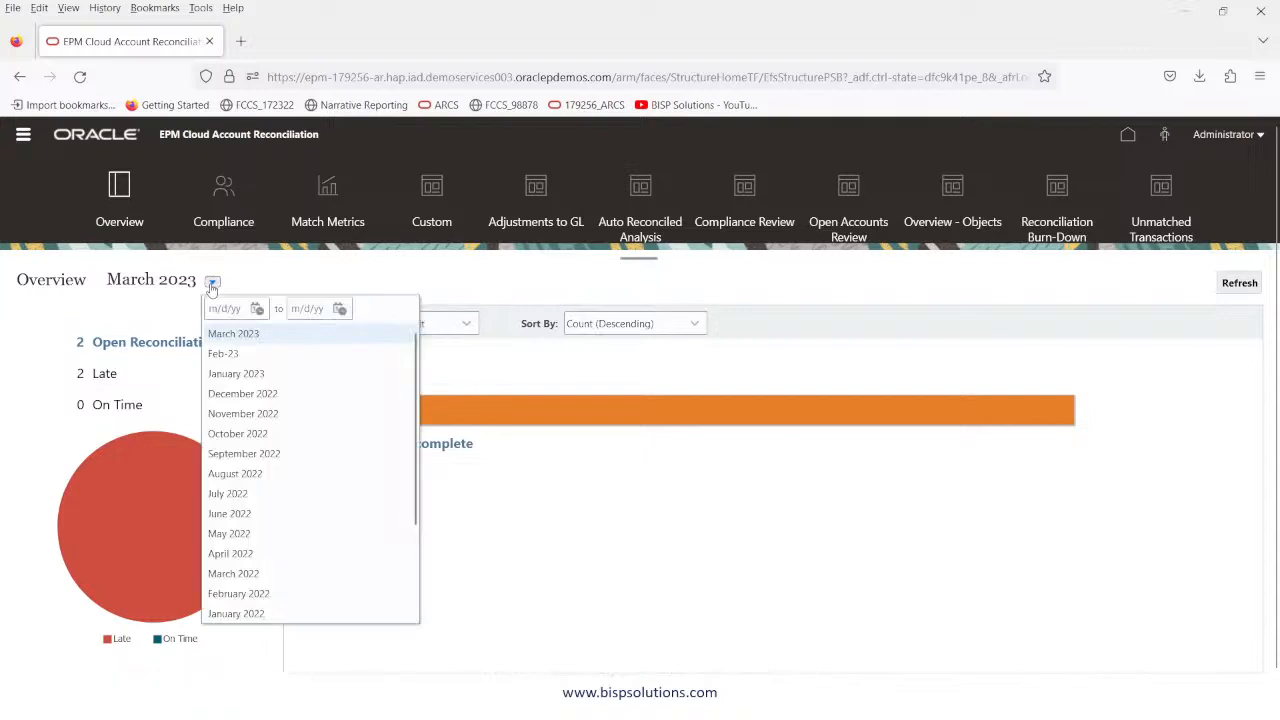
pyautogui.click(238, 474)
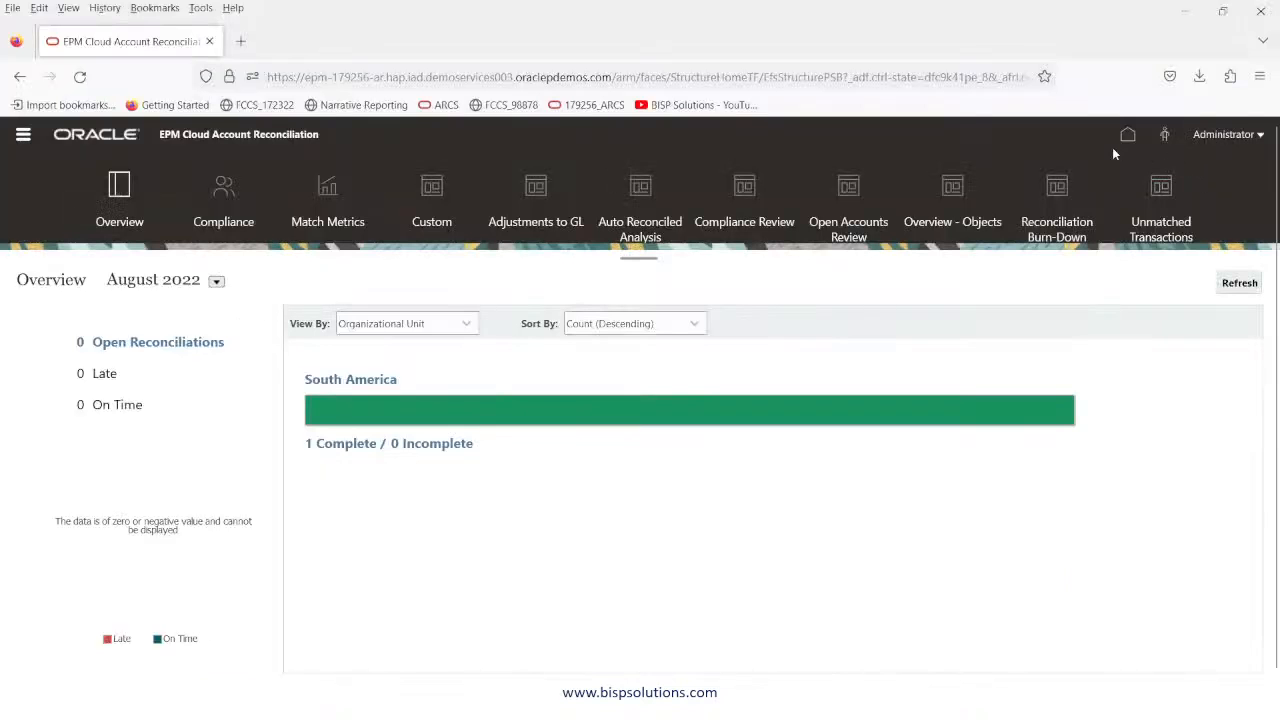
# Go back to the Account Reconciliation home page.
pyautogui.click(1127, 134)
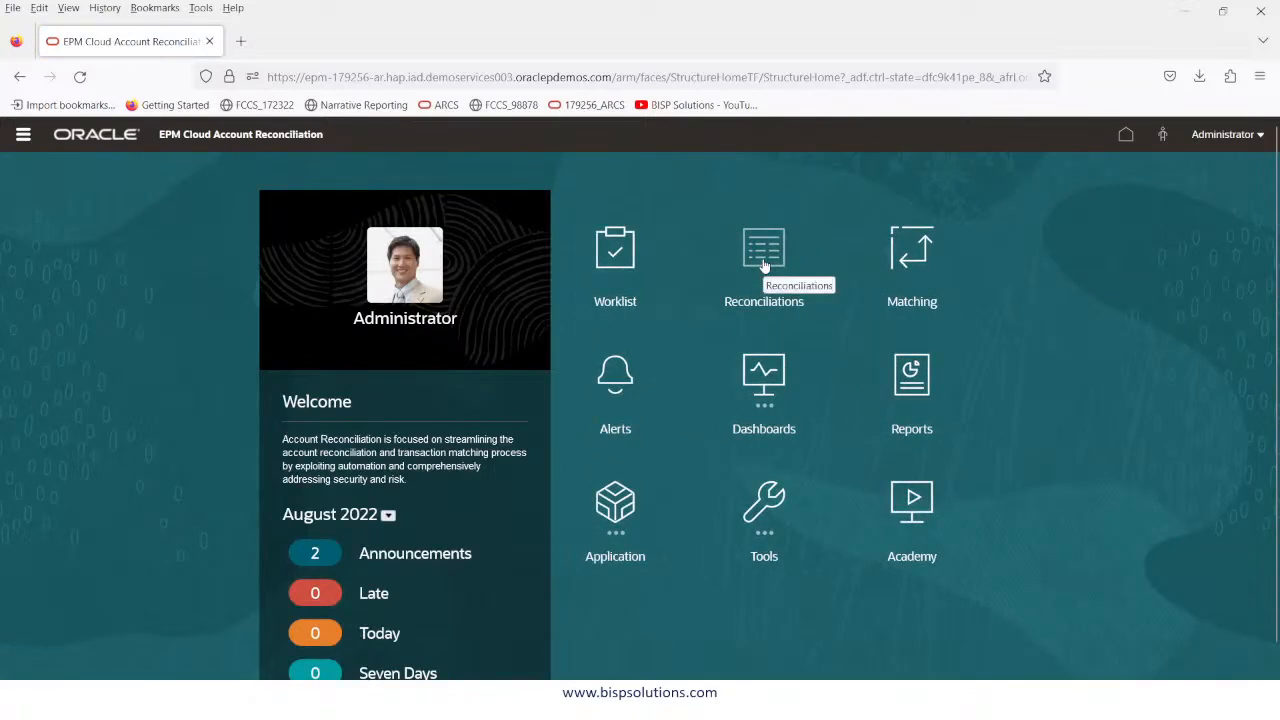
# Show the Reconciliations list, then advance to the Creating Reconciliations slide.
pyautogui.click(23, 134)
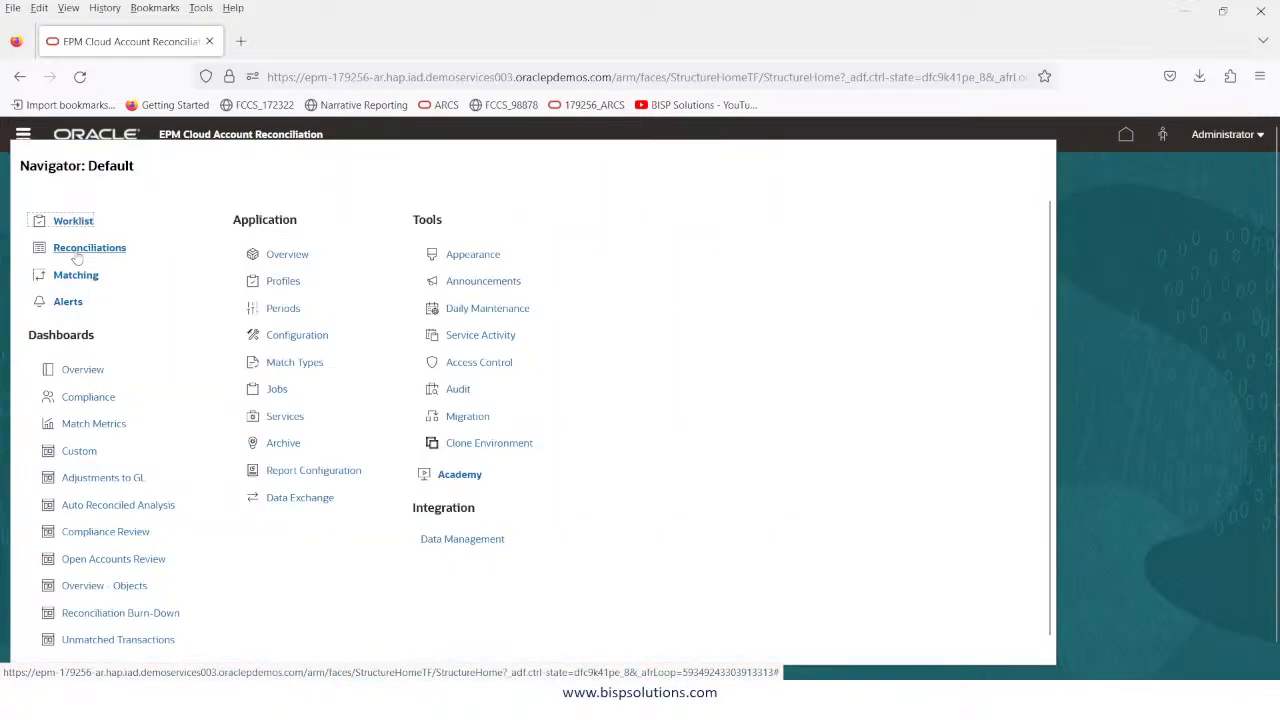
pyautogui.click(76, 252)
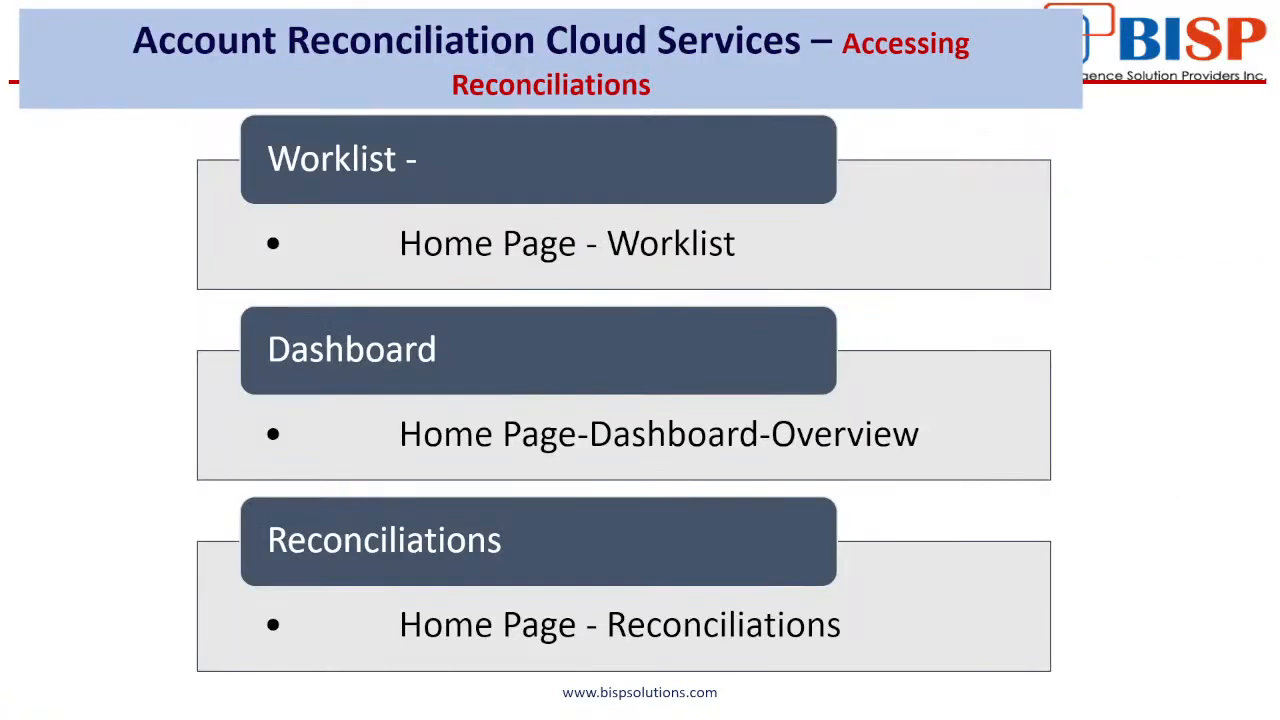
pyautogui.press('Right')
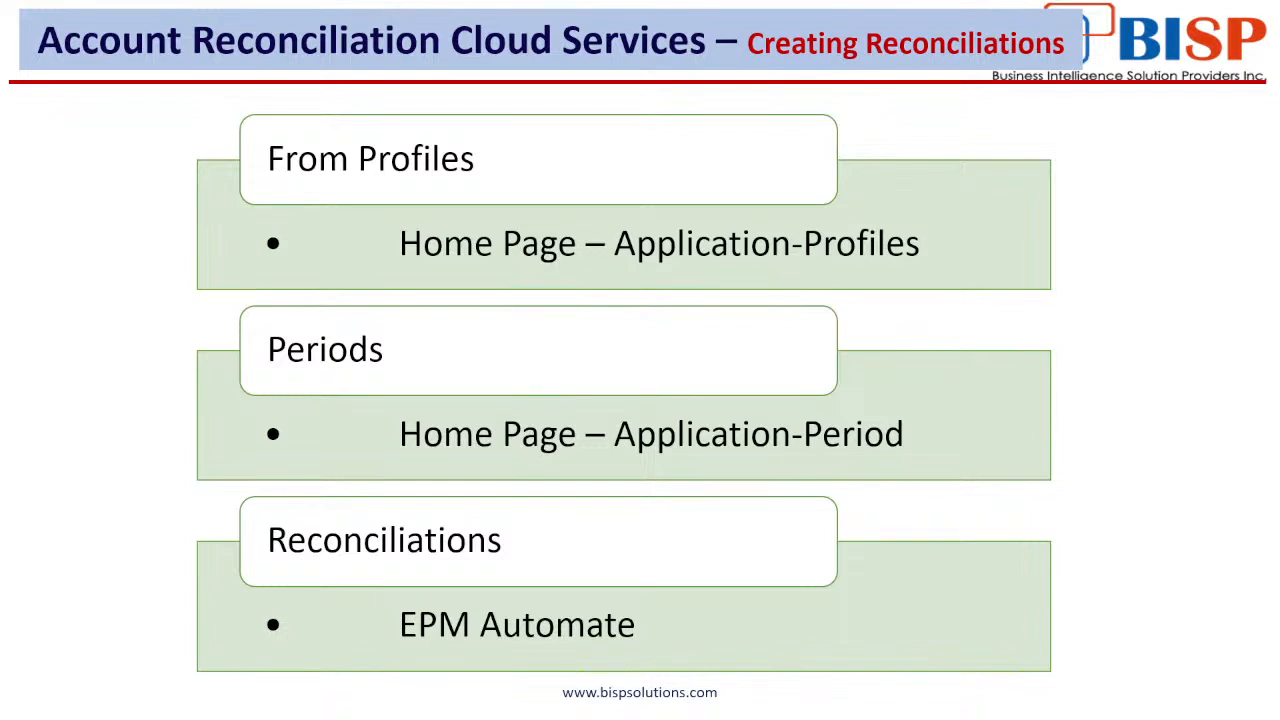
# Switch back to the browser and return to the Account Reconciliation home page.
pyautogui.hotkey('alt', 'Tab')
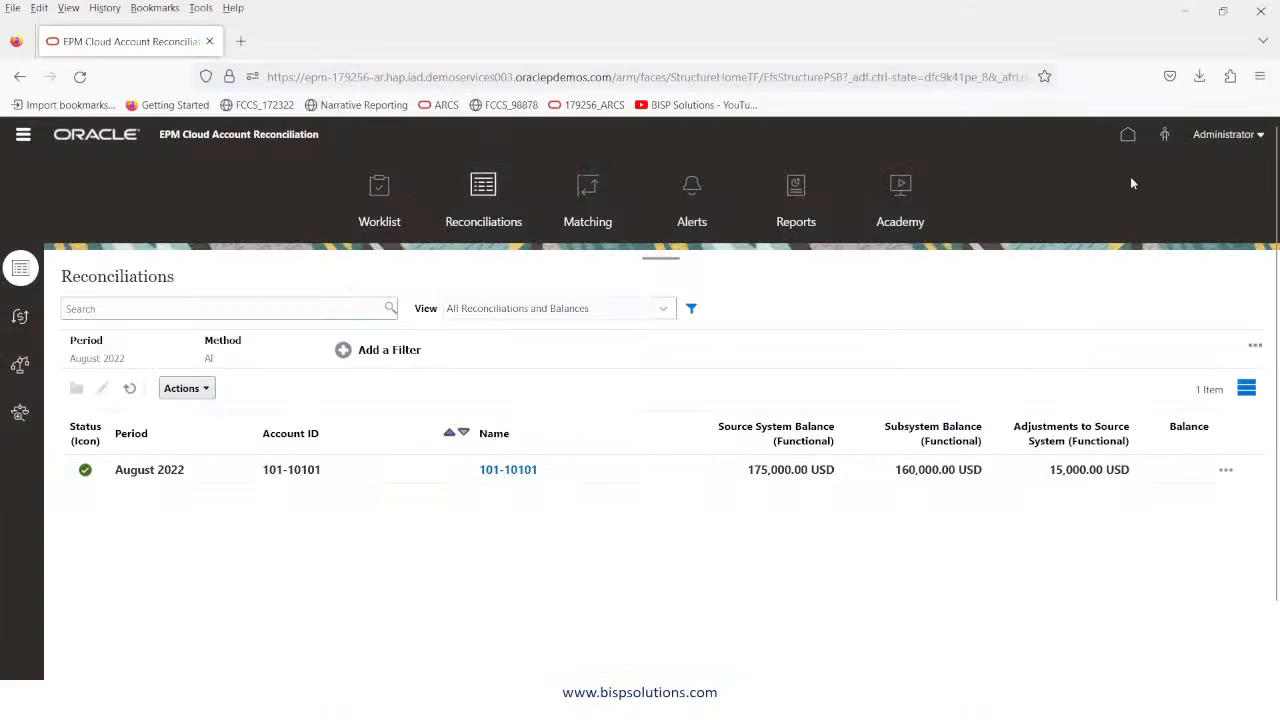
pyautogui.click(1127, 134)
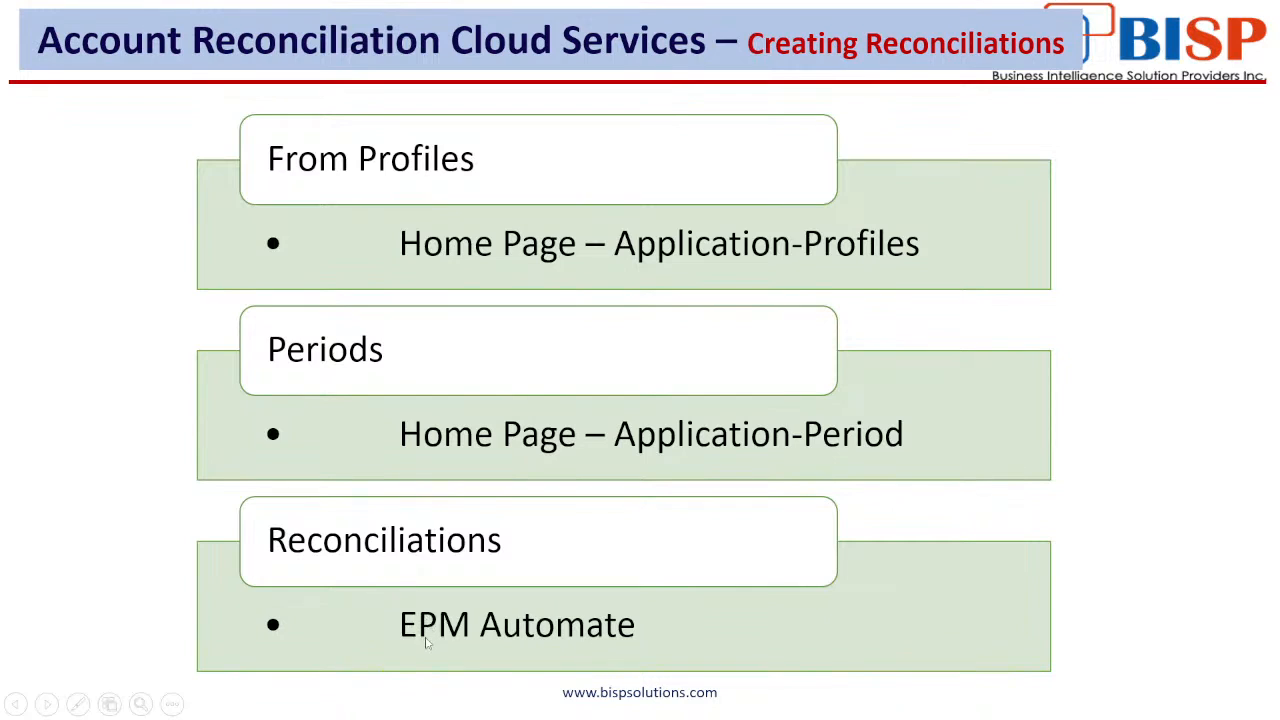
pyautogui.hotkey('alt', 'Tab')
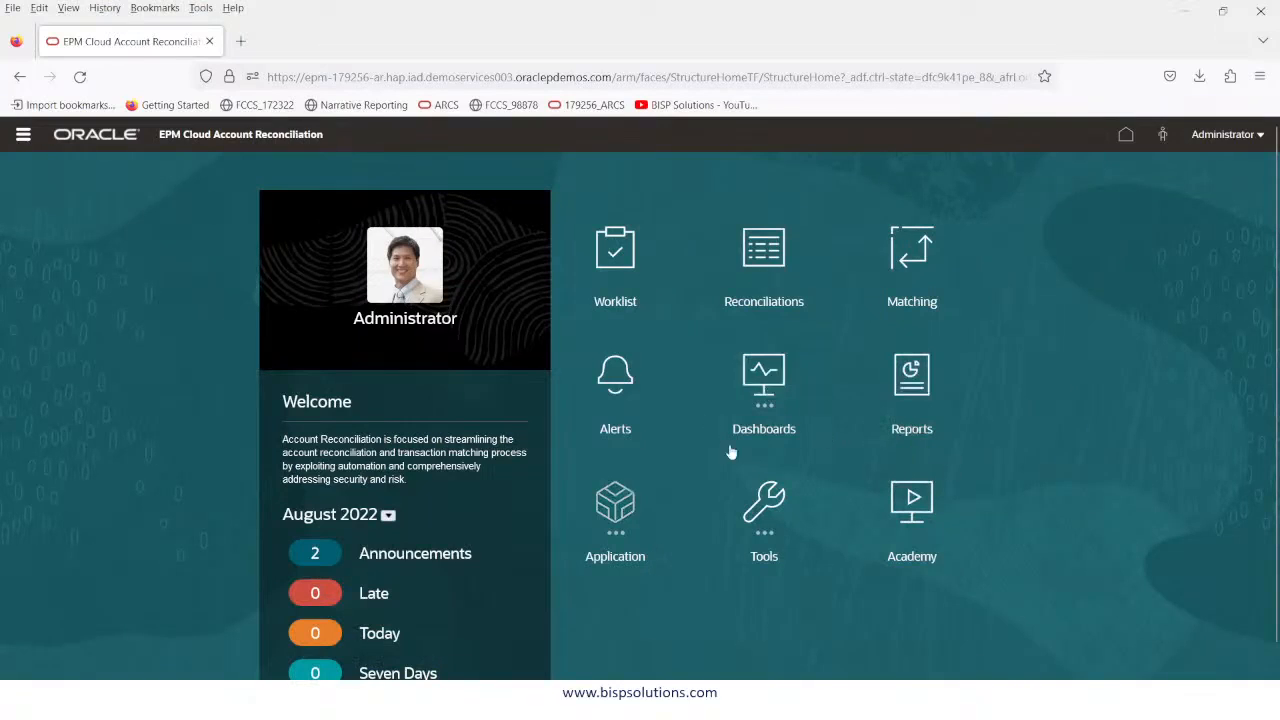
# Search the Profiles page for account 101-10101.
pyautogui.click(22, 140)
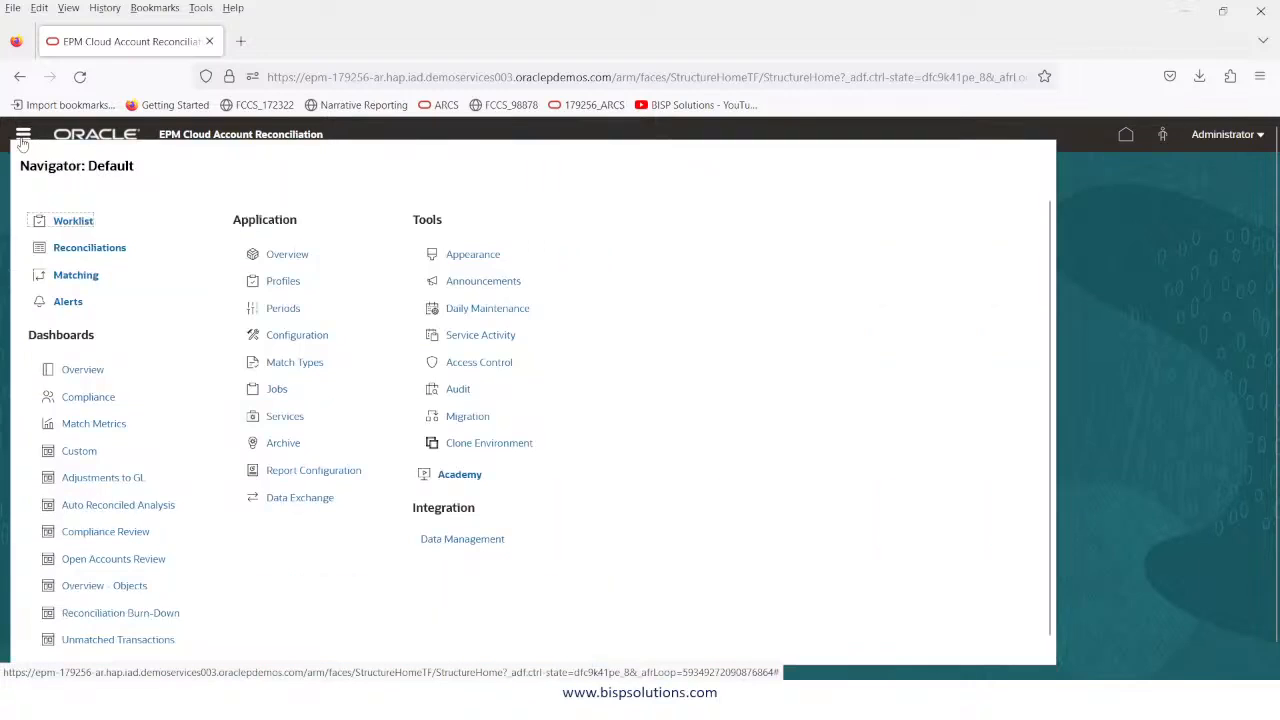
pyautogui.click(290, 286)
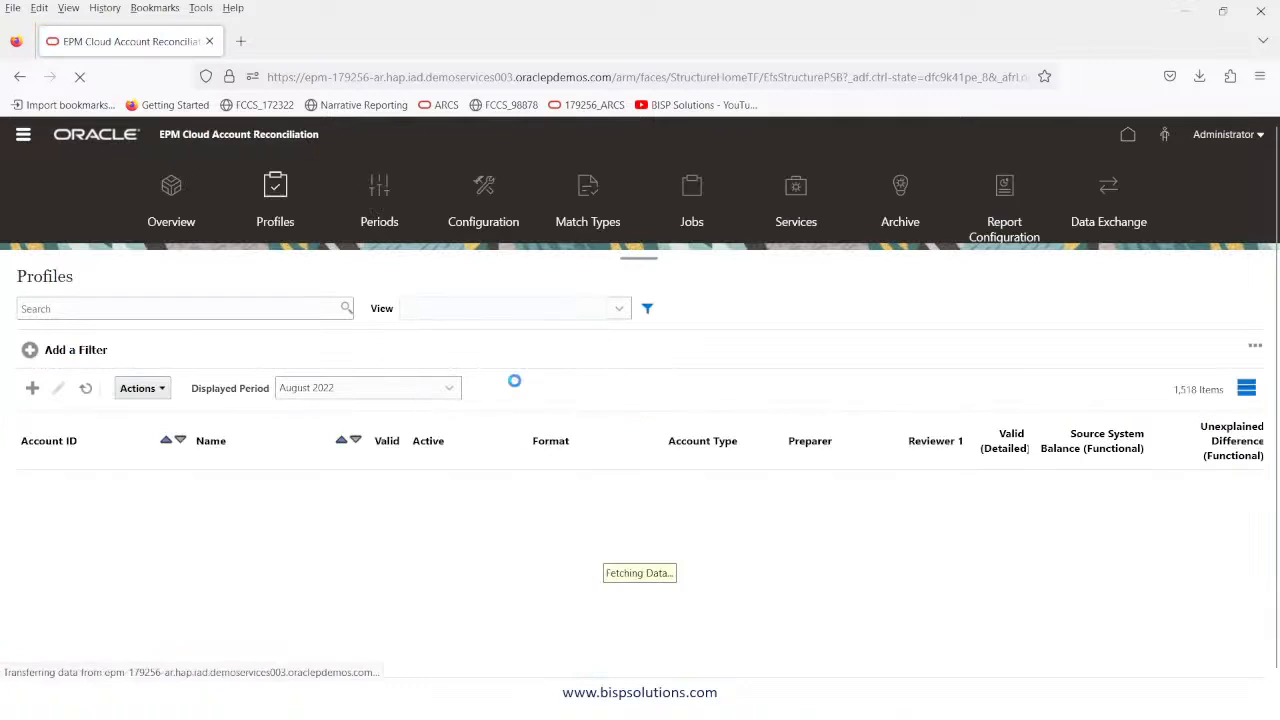
pyautogui.click(169, 310)
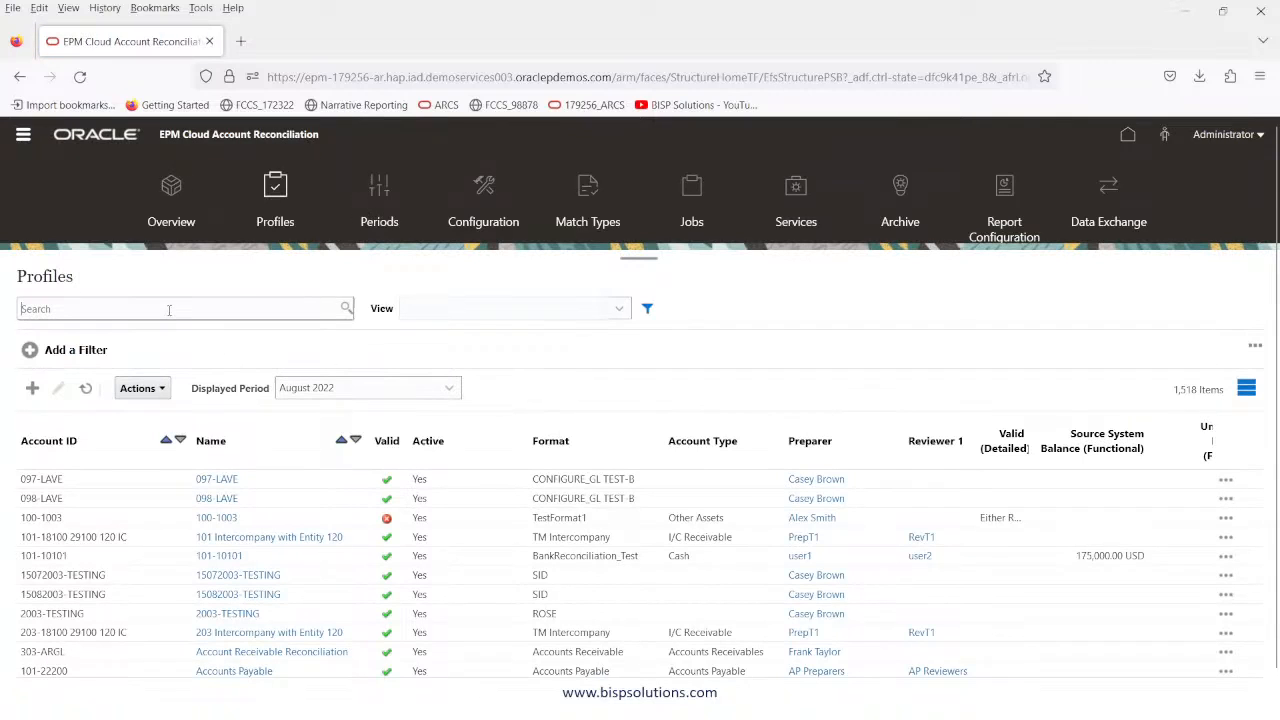
pyautogui.write('101')
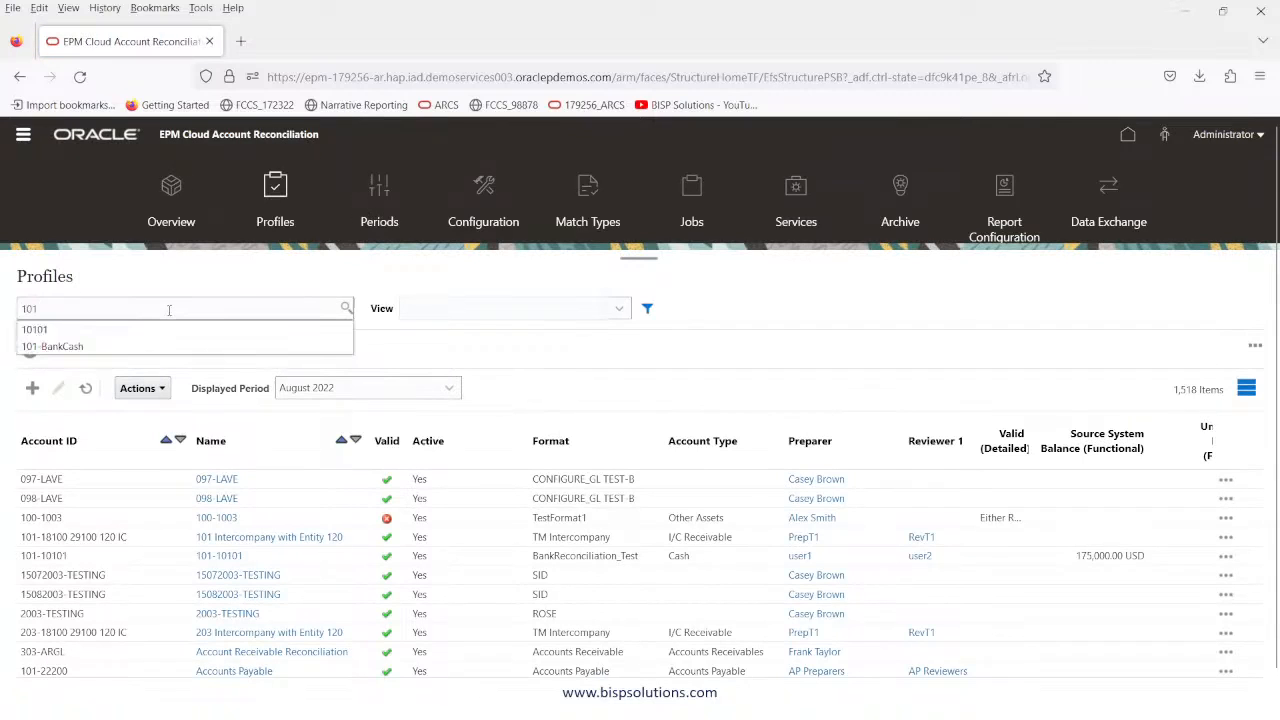
pyautogui.write('-10')
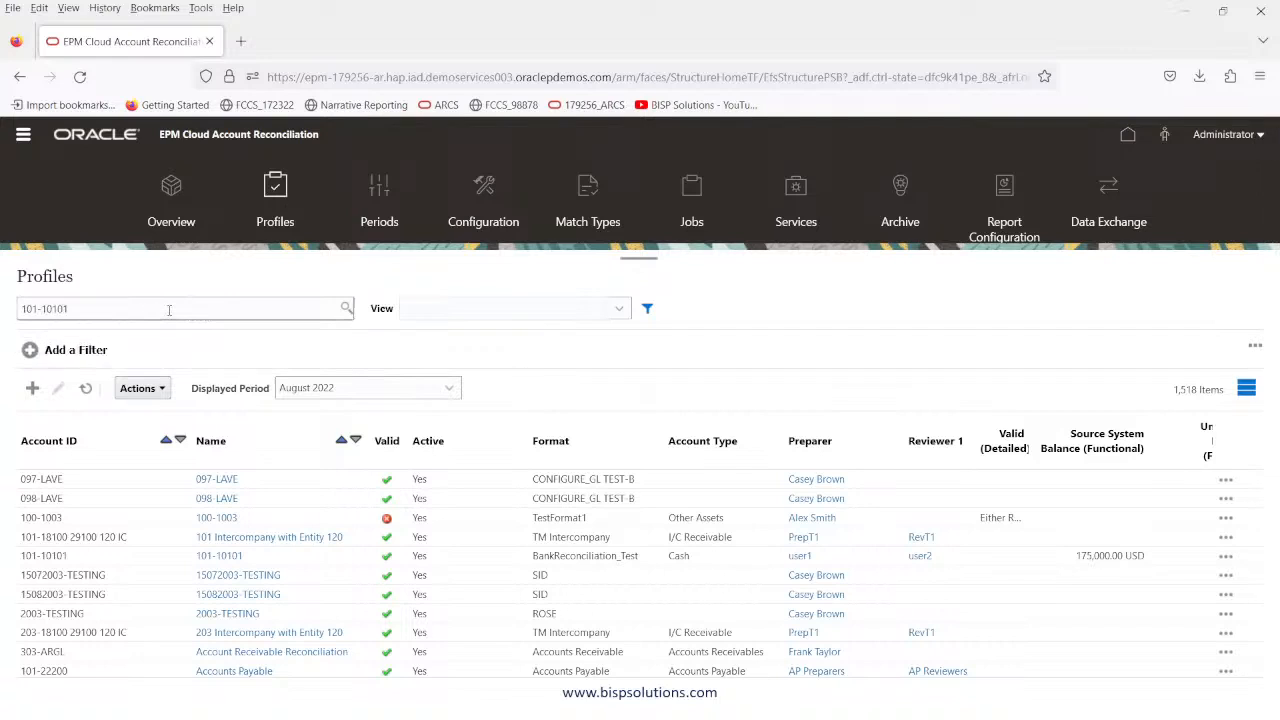
pyautogui.write('101')
pyautogui.press('Return')
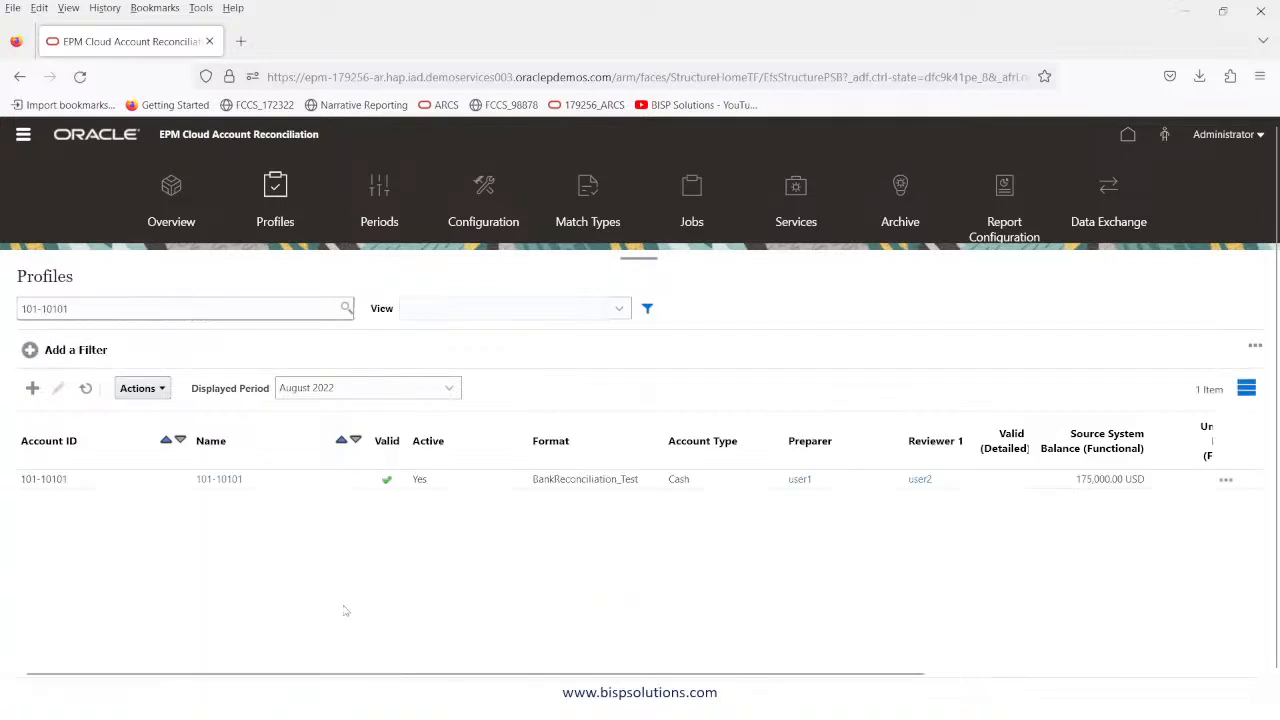
# Select the 101-10101 profile row and bring up the profile Actions menu.
pyautogui.click(283, 484)
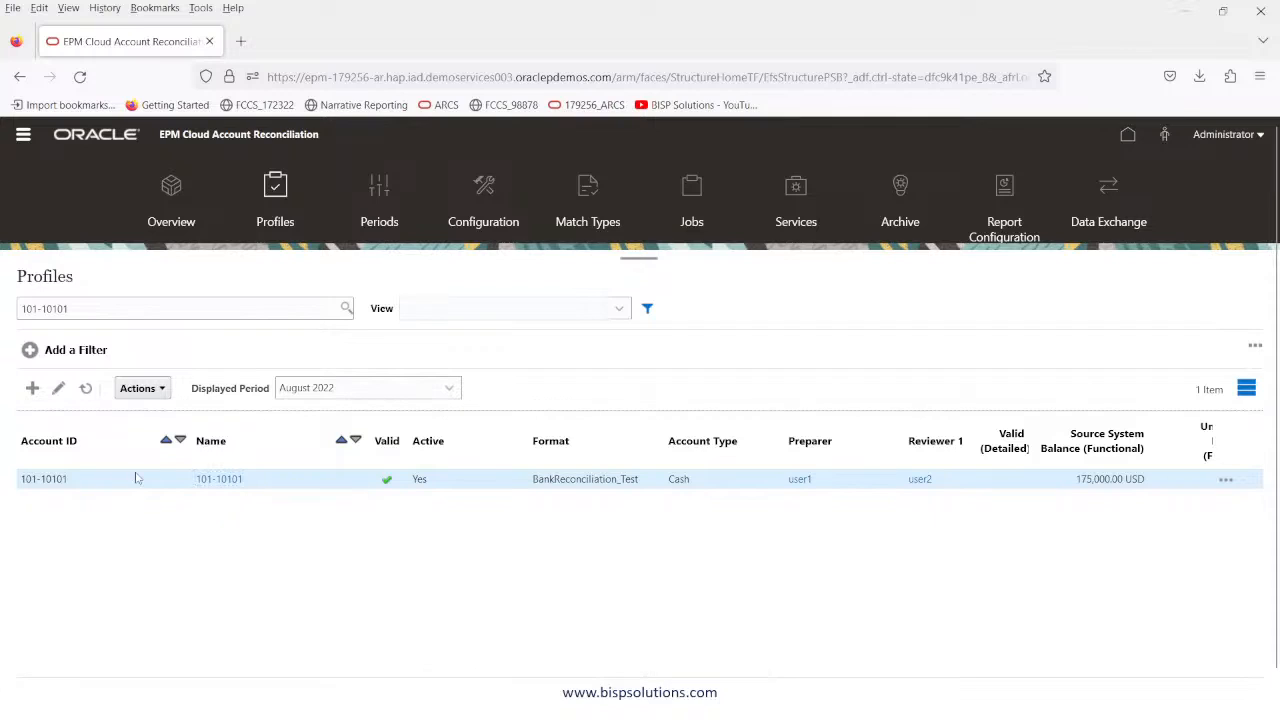
pyautogui.click(1226, 480)
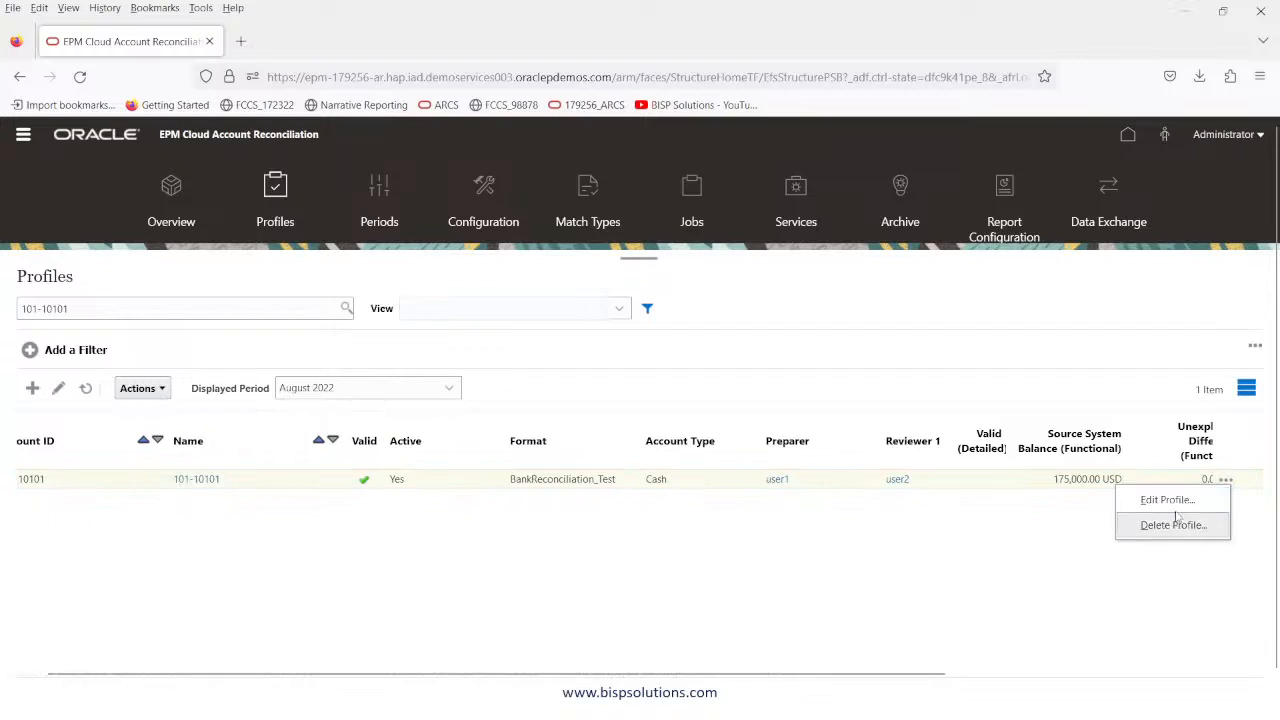
pyautogui.click(320, 571)
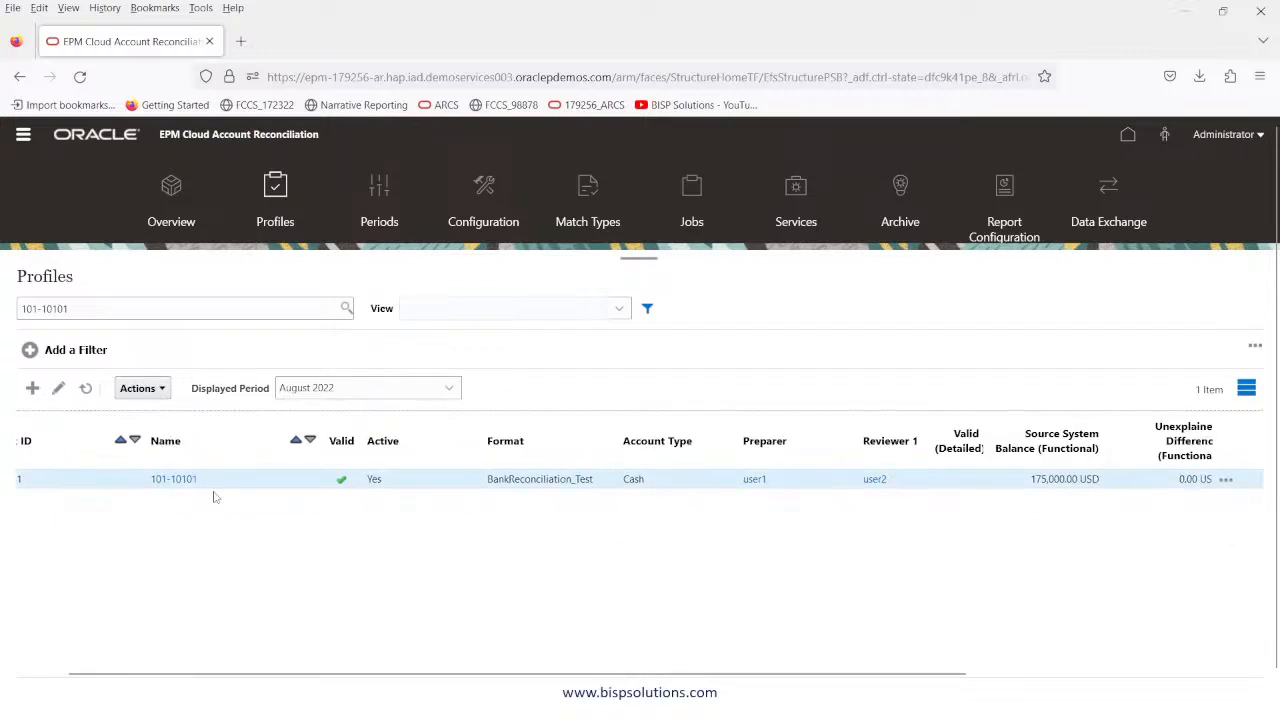
pyautogui.click(165, 389)
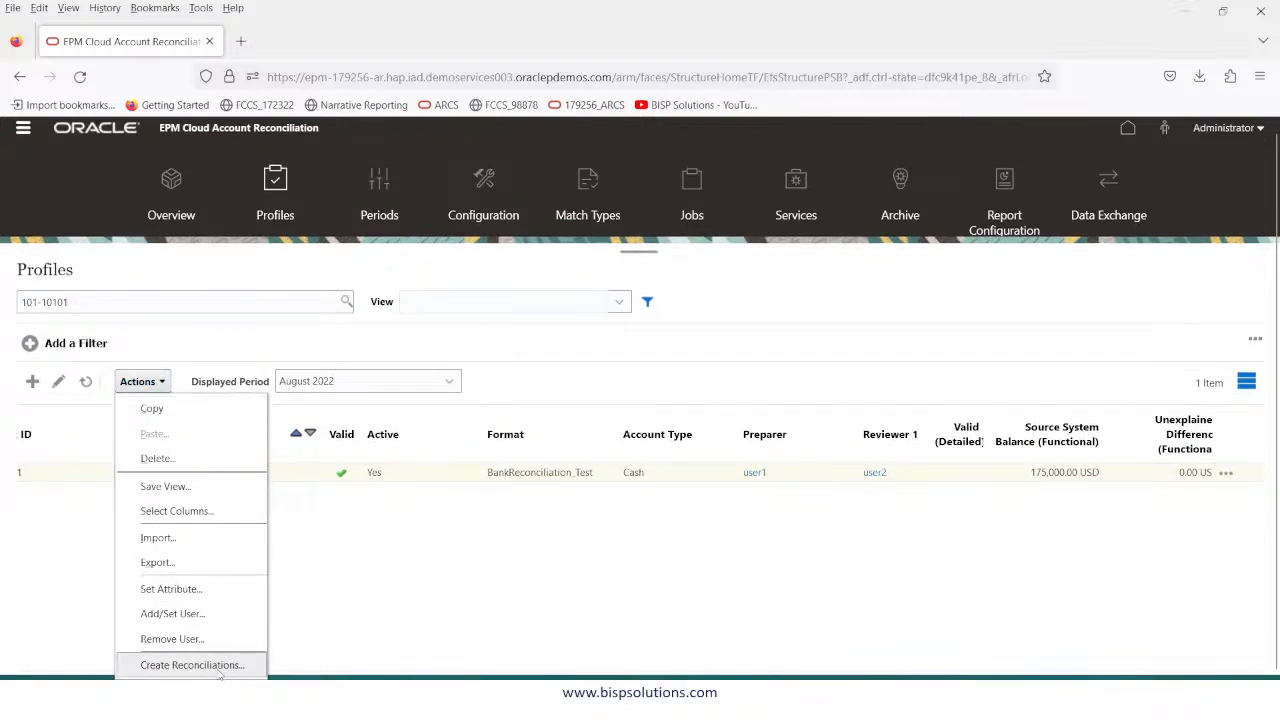
# Choose August 2022 in the profile's Create Reconciliations dialog, close it, and go to Periods.
pyautogui.click(218, 666)
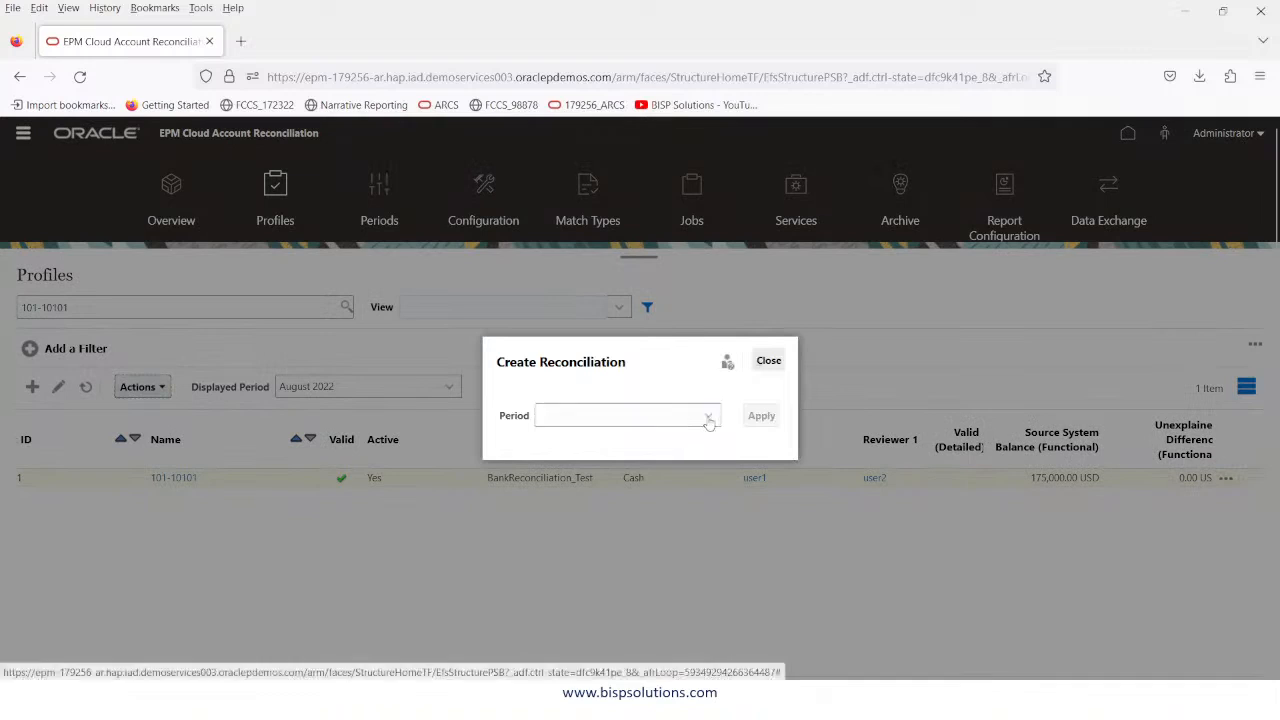
pyautogui.click(708, 415)
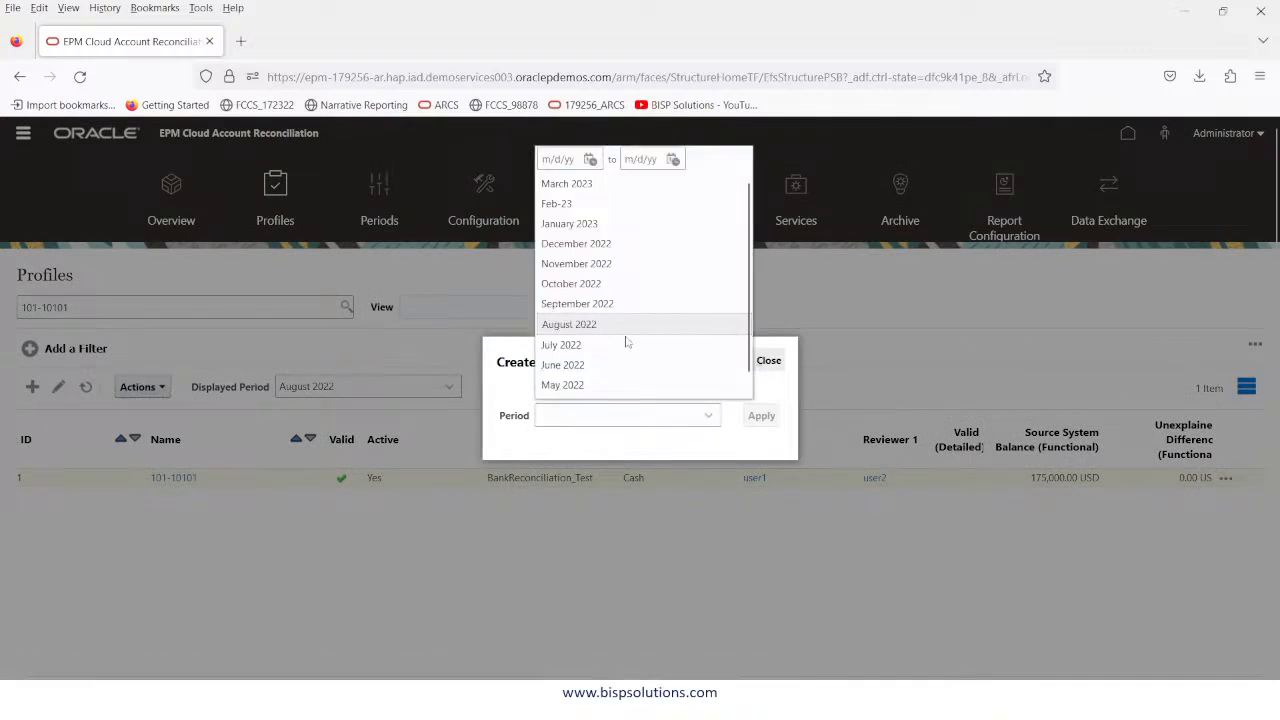
pyautogui.click(570, 324)
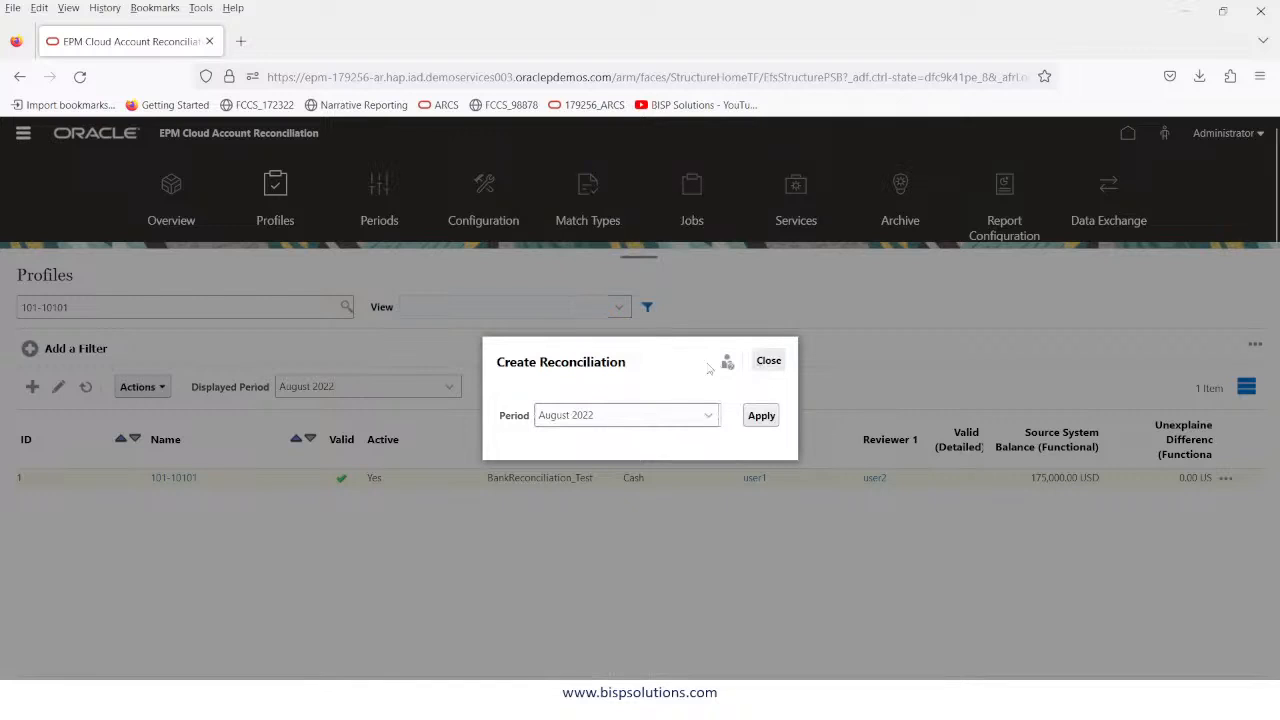
pyautogui.click(774, 361)
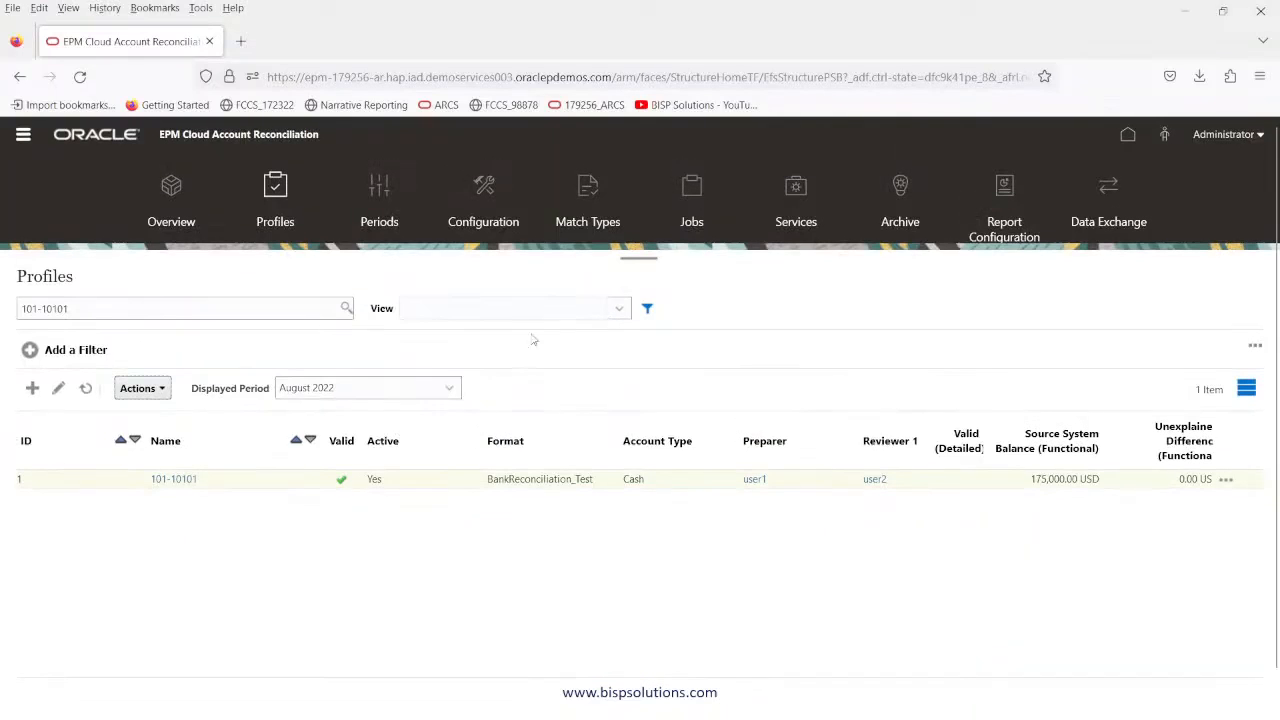
pyautogui.click(381, 197)
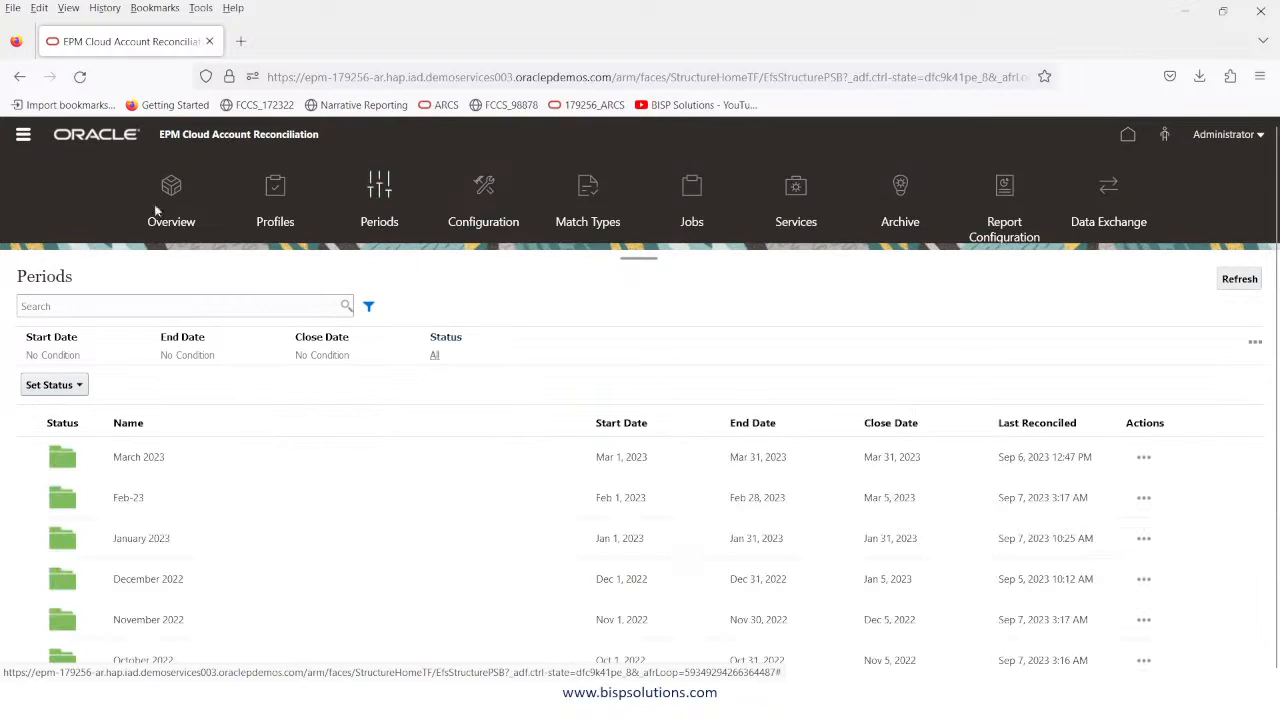
# Start Create Reconciliations from the August 2022 row's Actions on the Periods page.
pyautogui.click(22, 136)
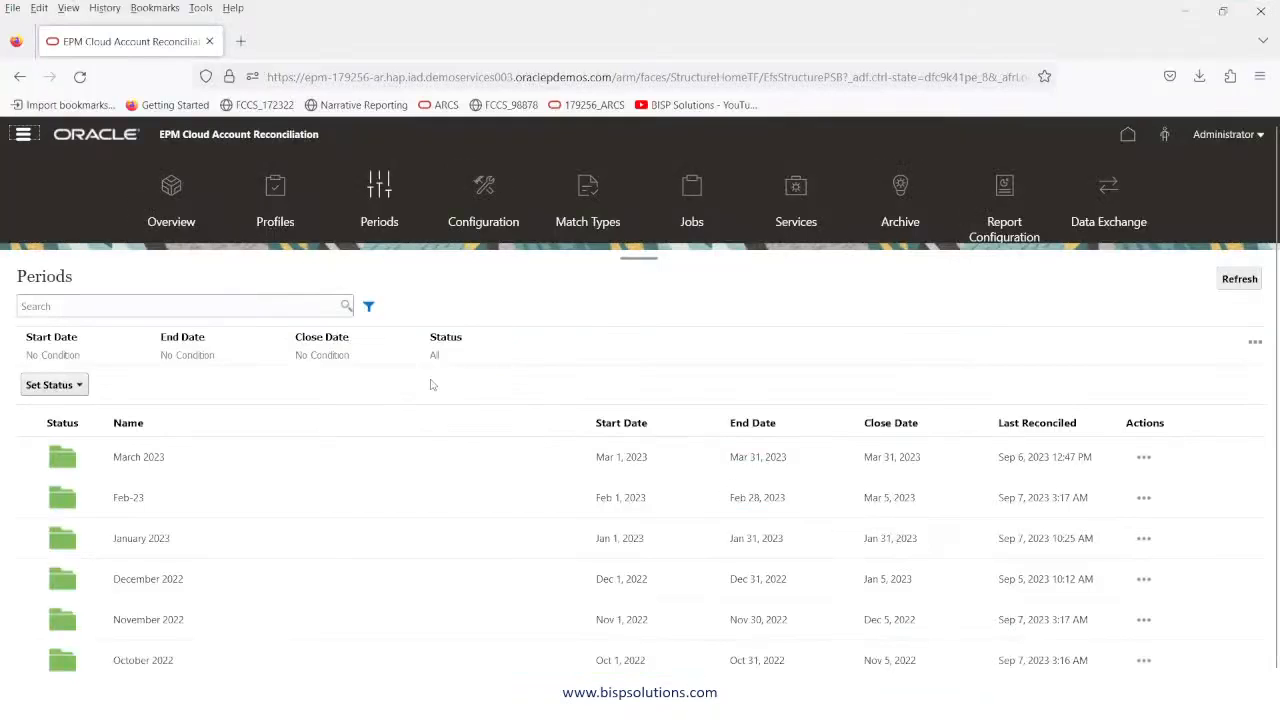
pyautogui.scroll(-1, 246, 487)
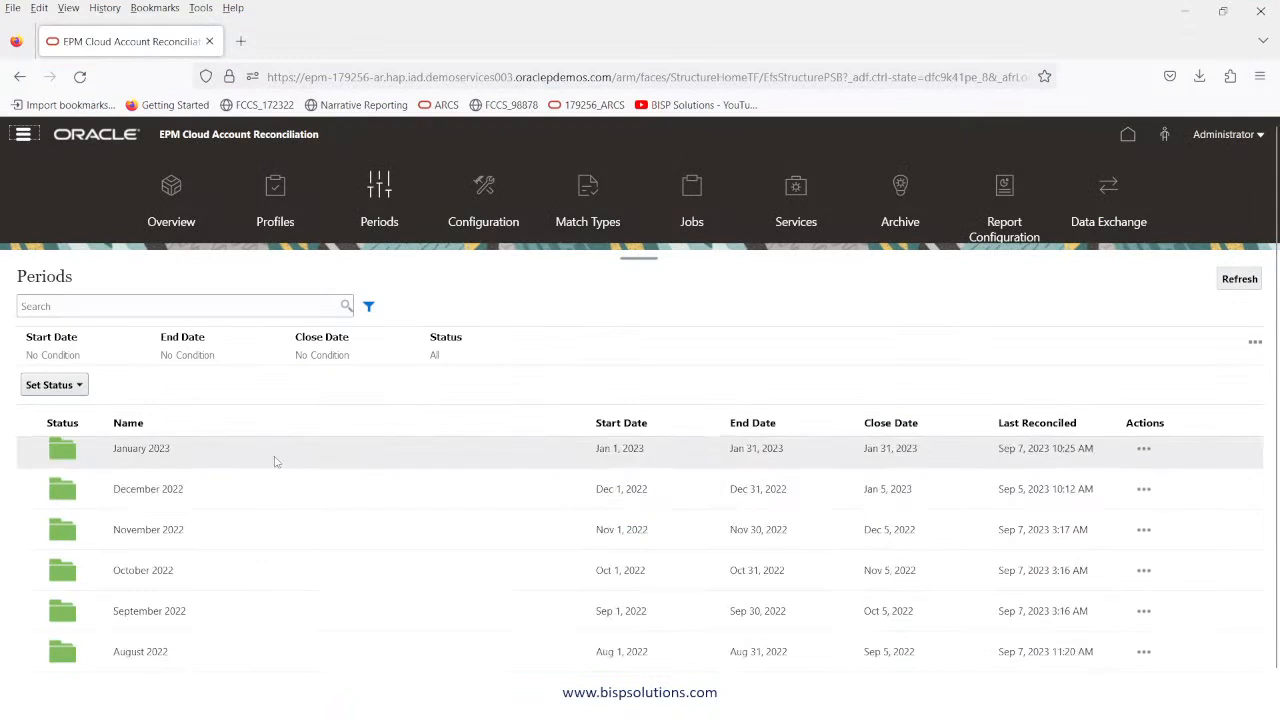
pyautogui.scroll(-2, 258, 470)
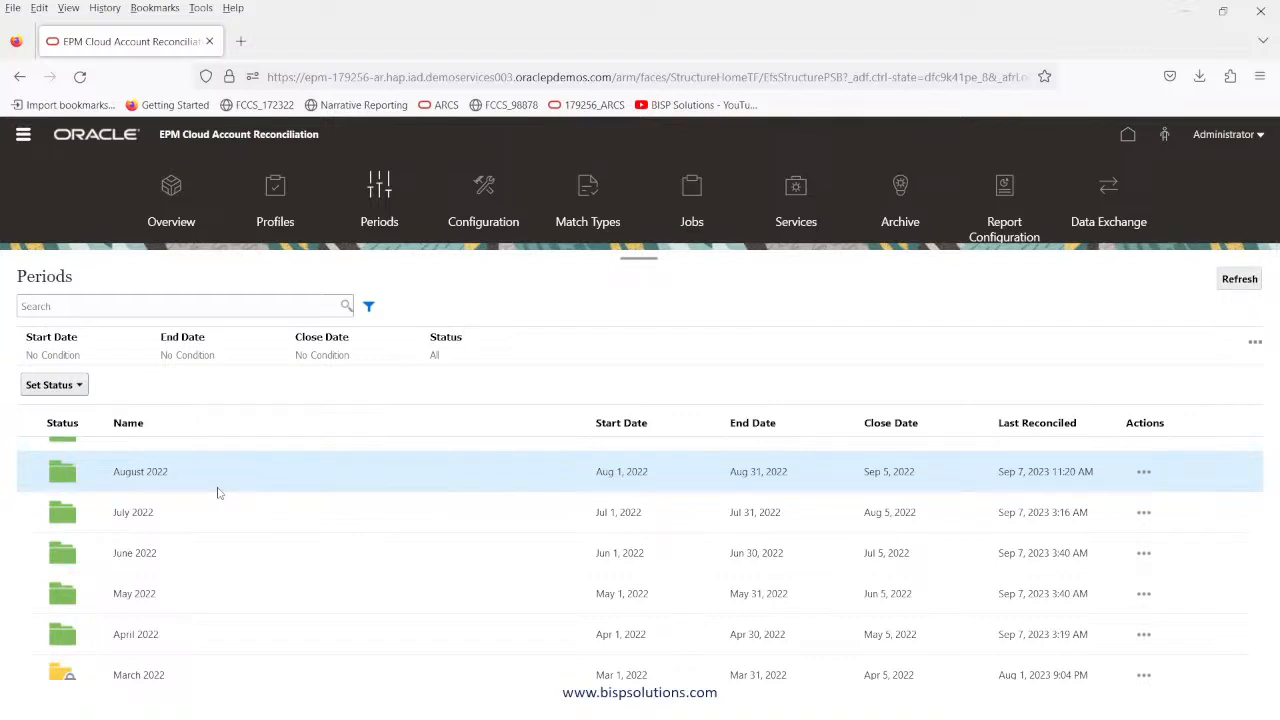
pyautogui.scroll(1, 210, 566)
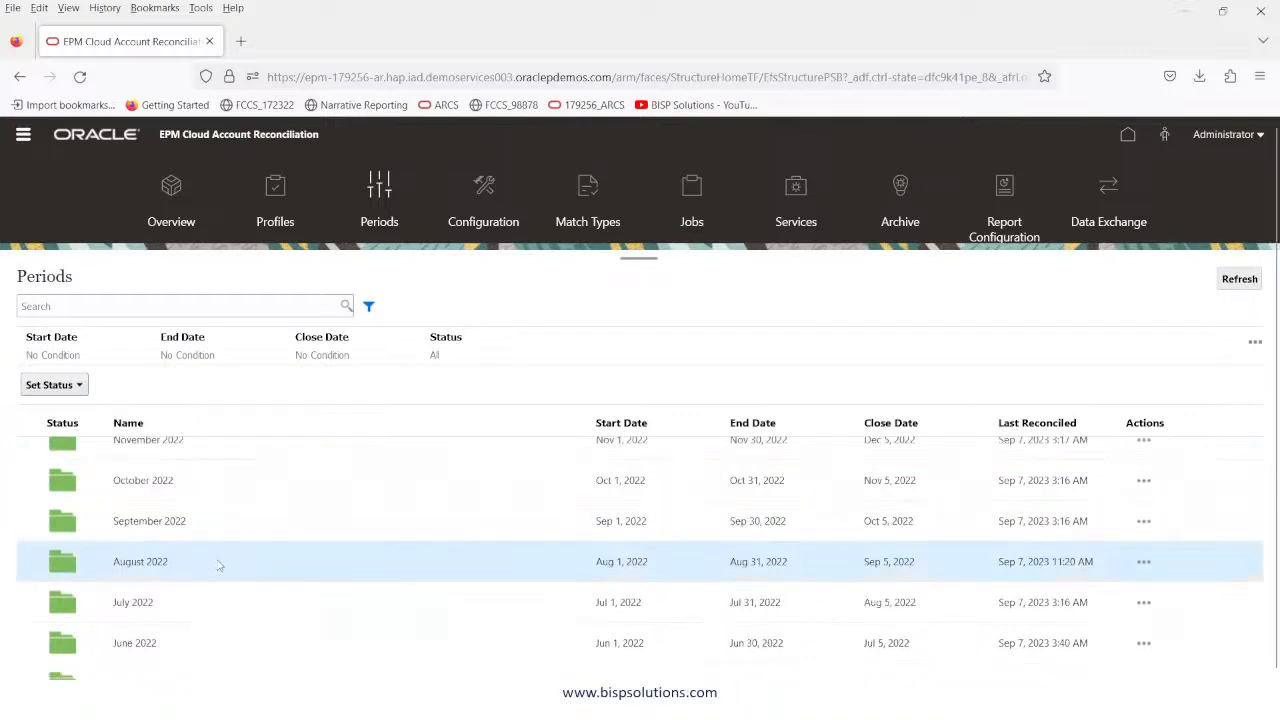
pyautogui.click(1146, 565)
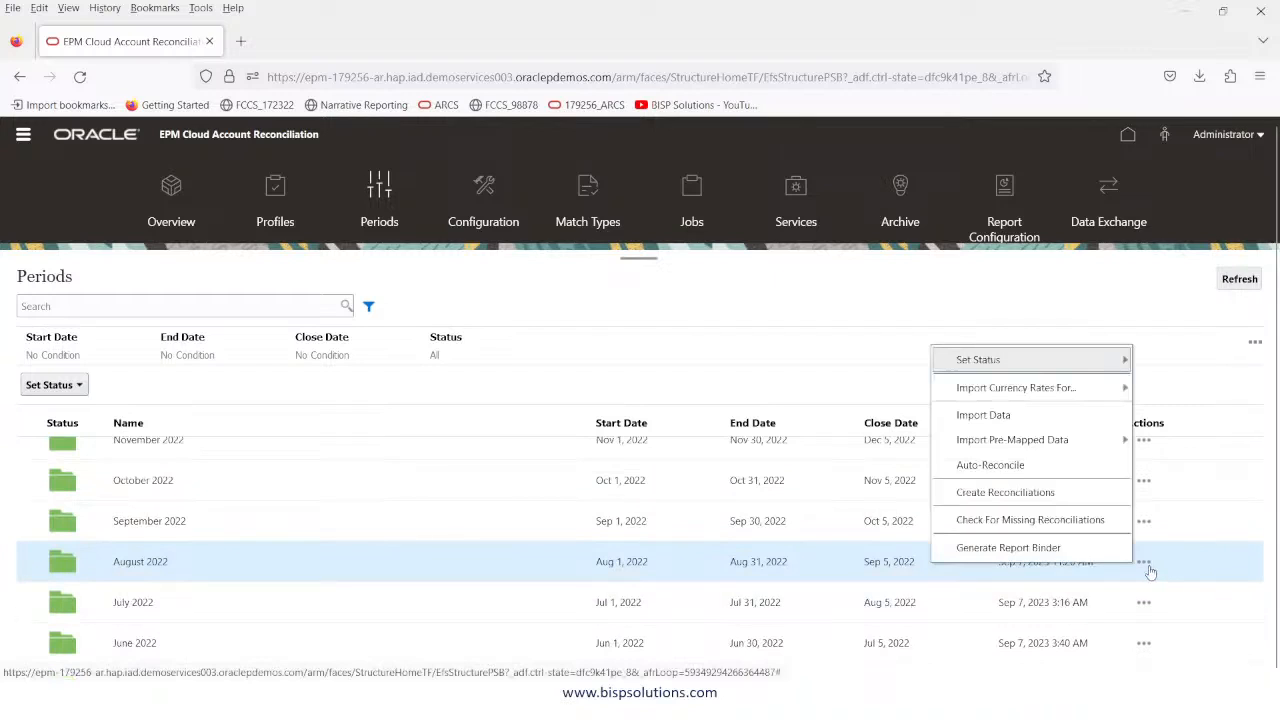
pyautogui.click(988, 493)
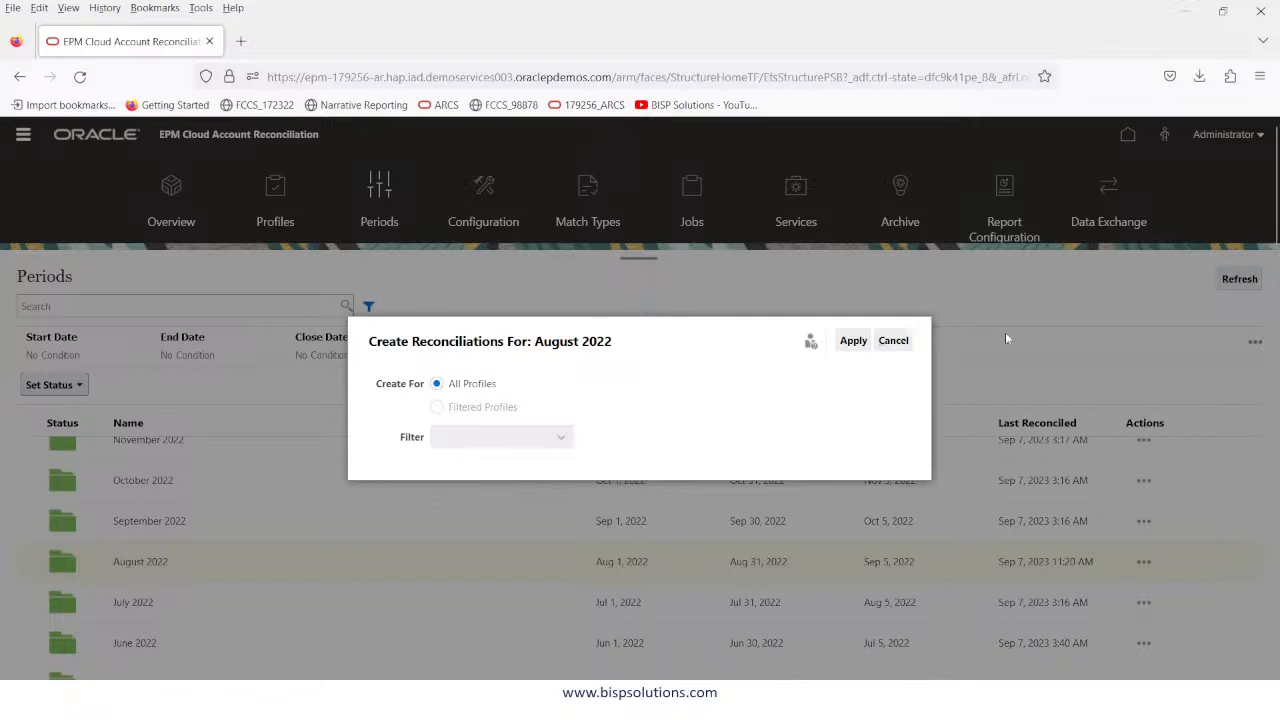
# Cancel the Create Reconciliations dialog and advance to the Missing Reconciliations slide.
pyautogui.click(895, 342)
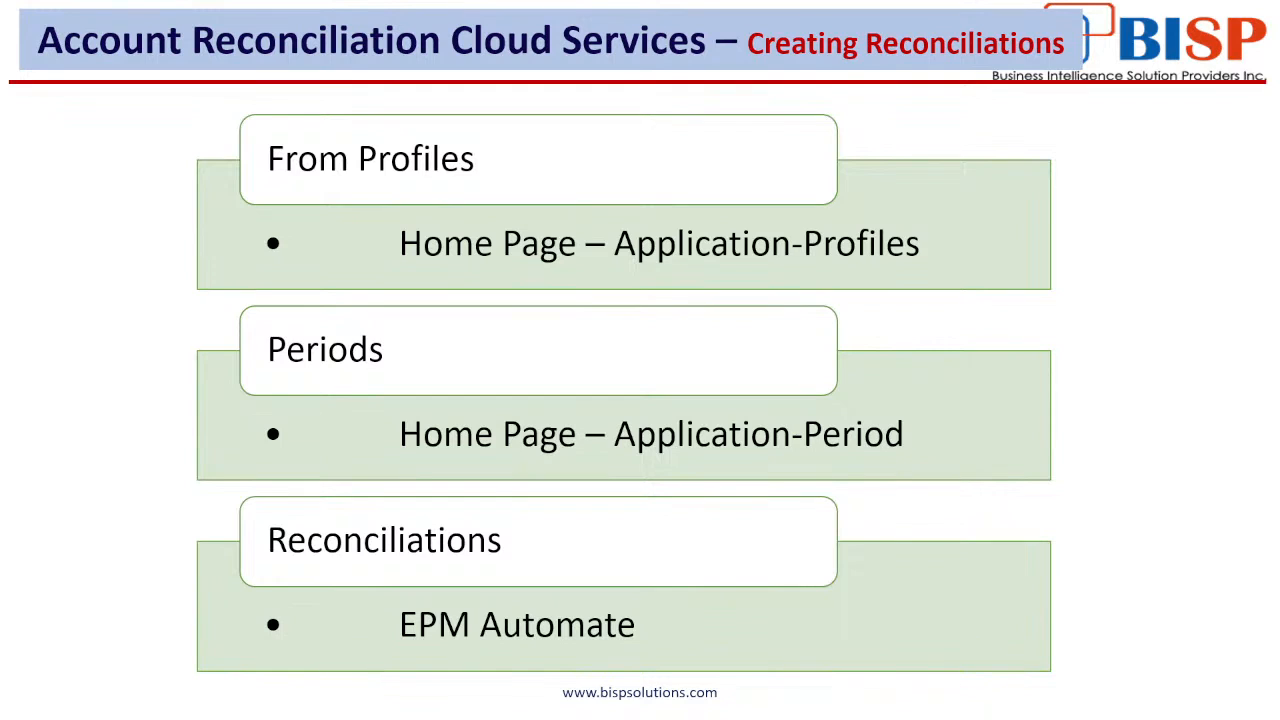
pyautogui.press('Right')
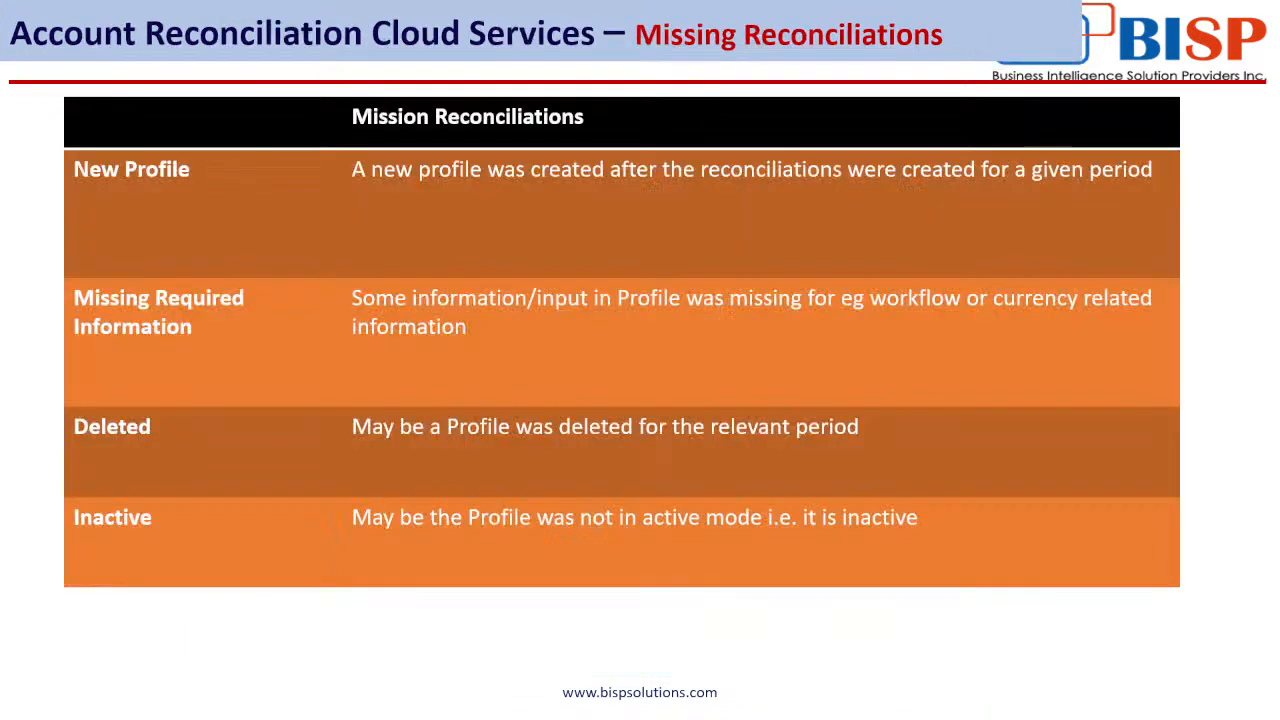
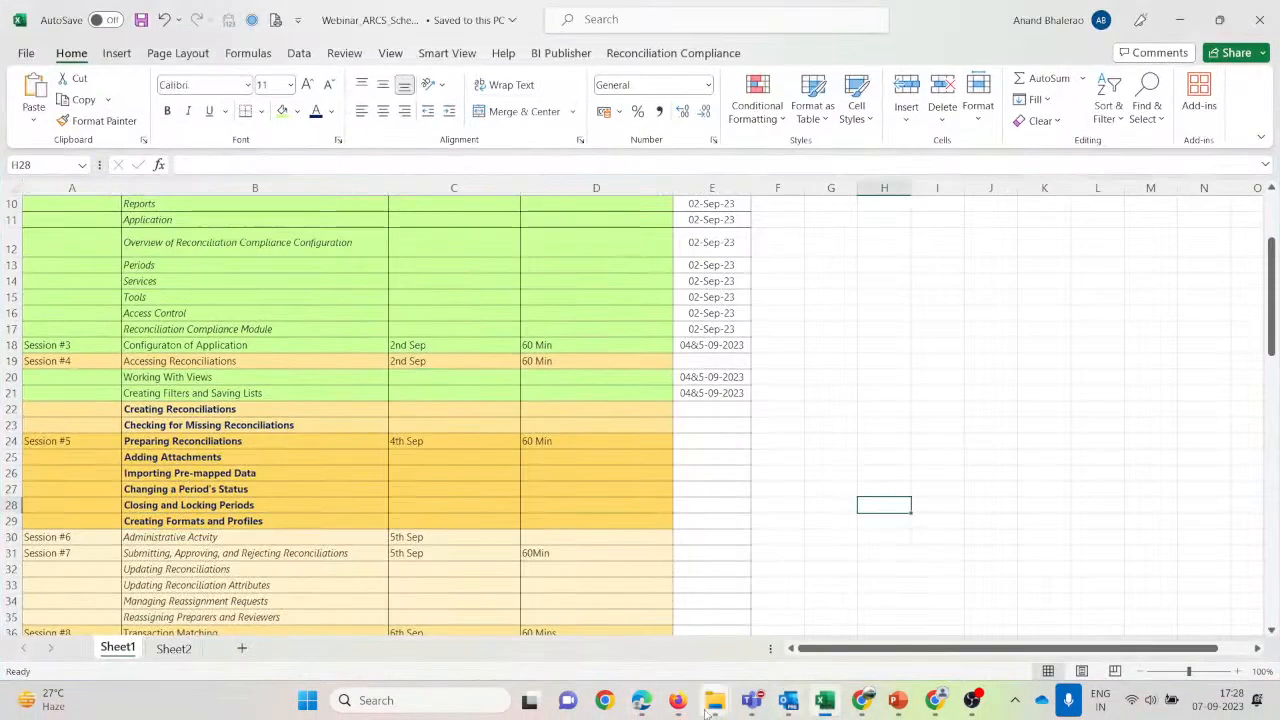
# Open the 101-10102_Source balance file (158000) from the Webinar folder in Excel.
pyautogui.moveTo(822, 705)
pyautogui.click(799, 574)
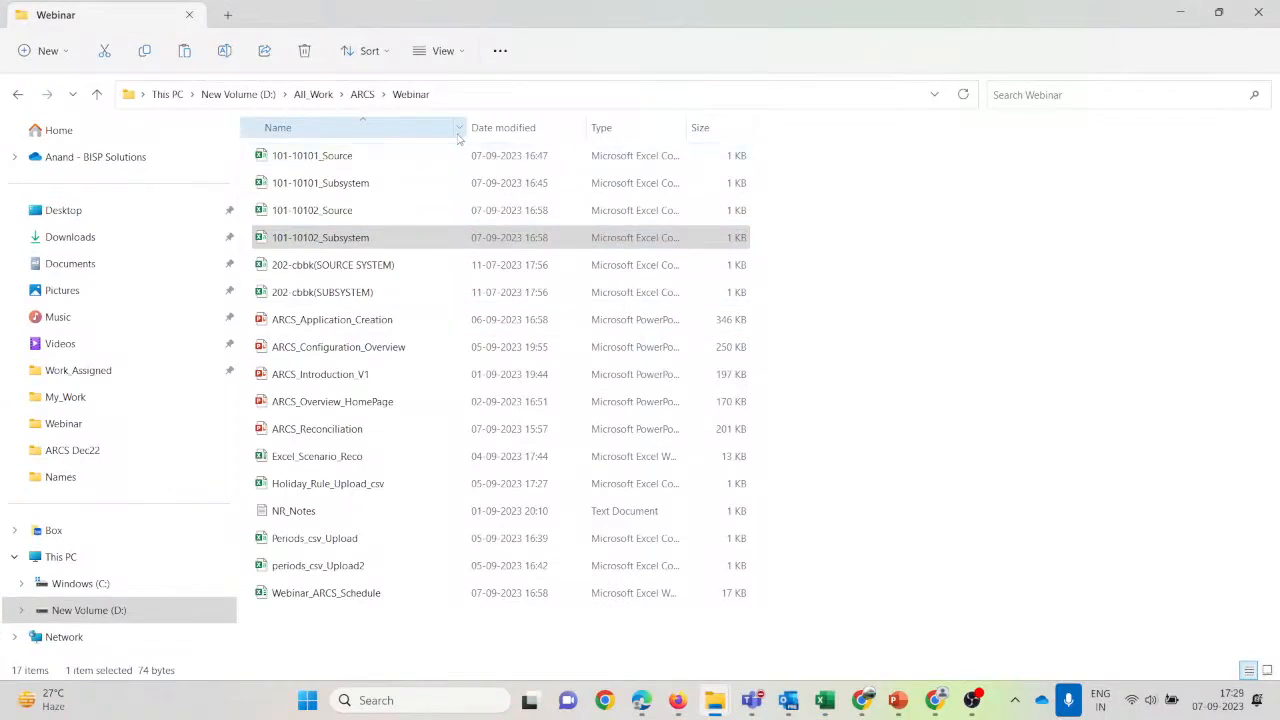
pyautogui.moveTo(464, 132); pyautogui.dragTo(506, 132)
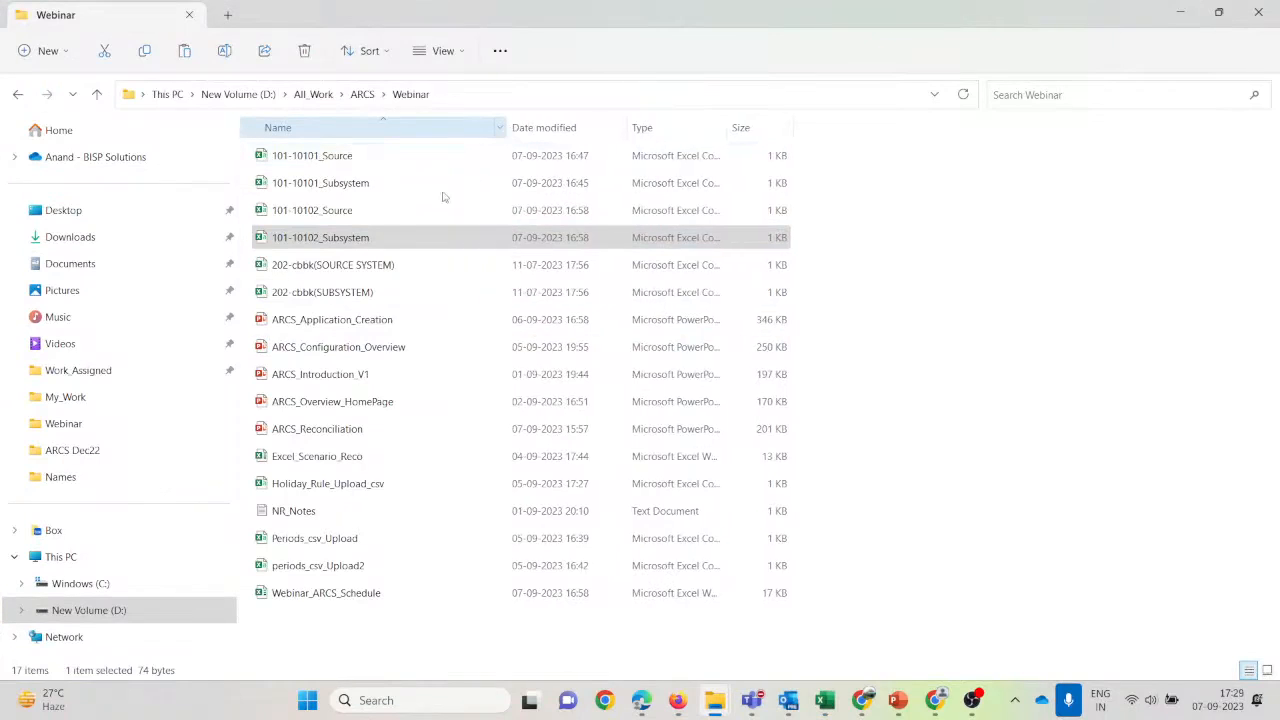
pyautogui.click(340, 212)
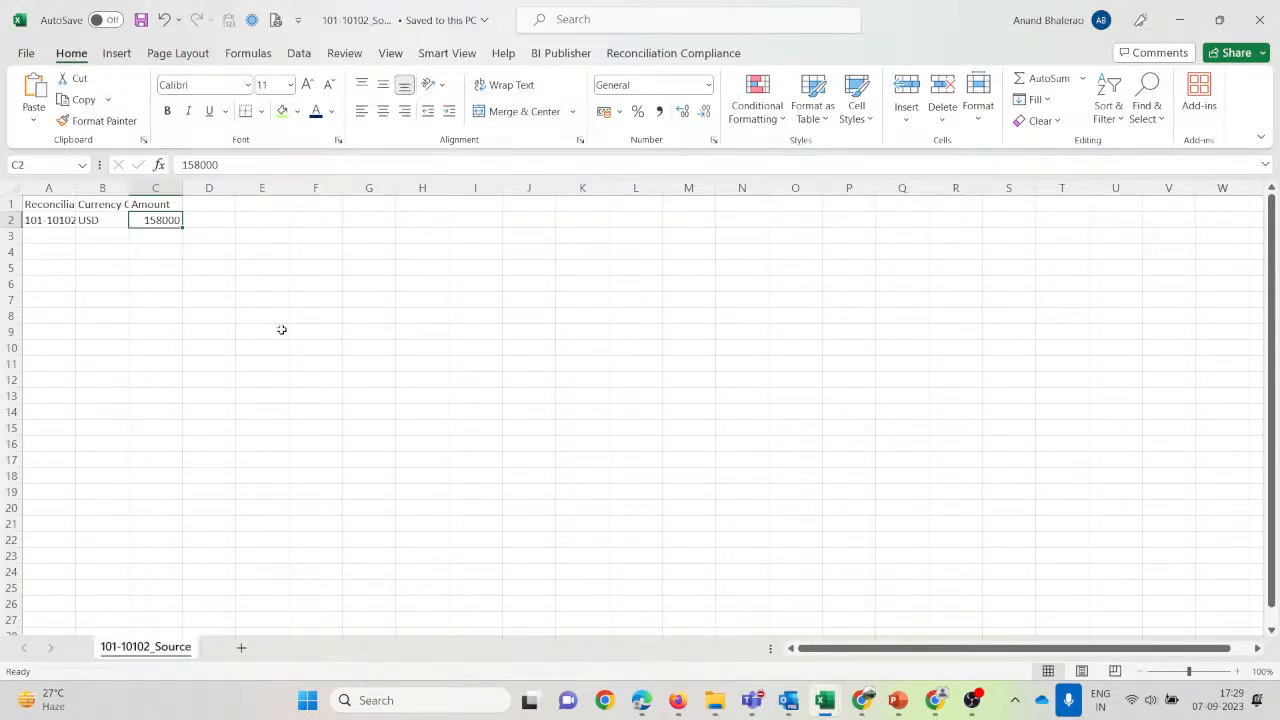
pyautogui.hotkey('alt', 'Tab')
# Check the 101-10102_Subsystem 1,60,000 balance and reconciliation ID, then return to Account Reconciliation.
pyautogui.moveTo(710, 704)
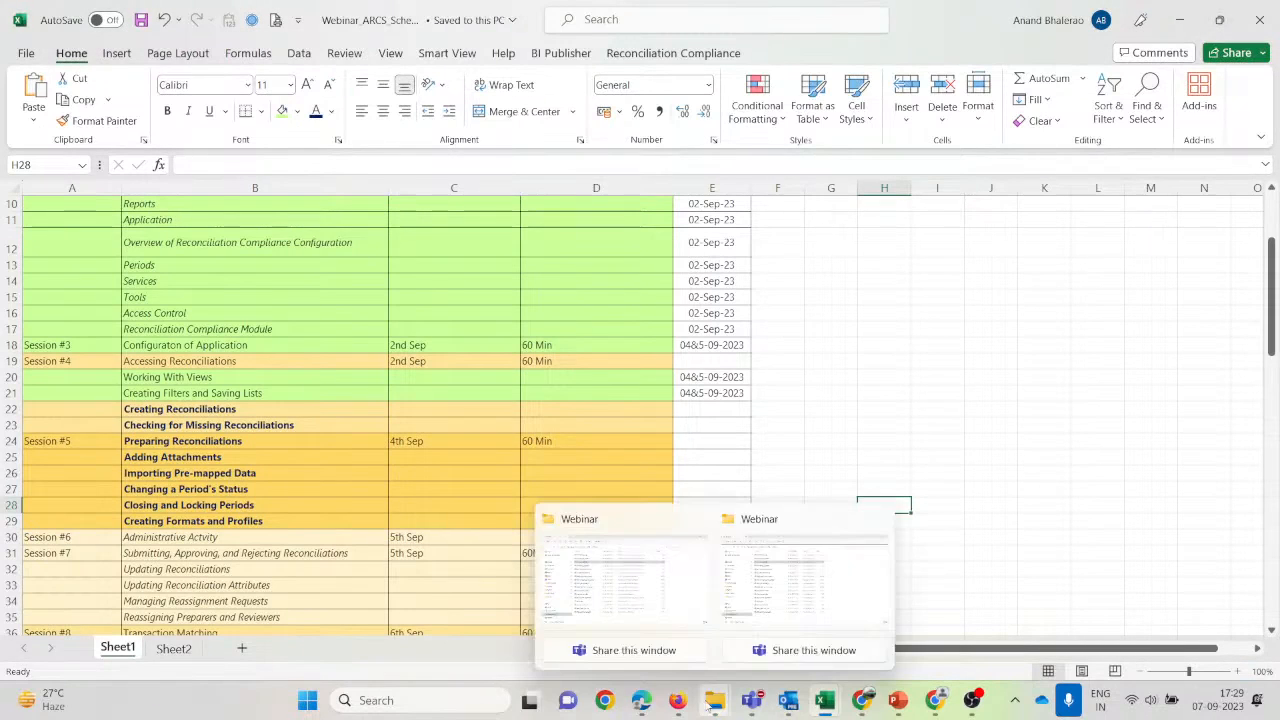
pyautogui.click(780, 590)
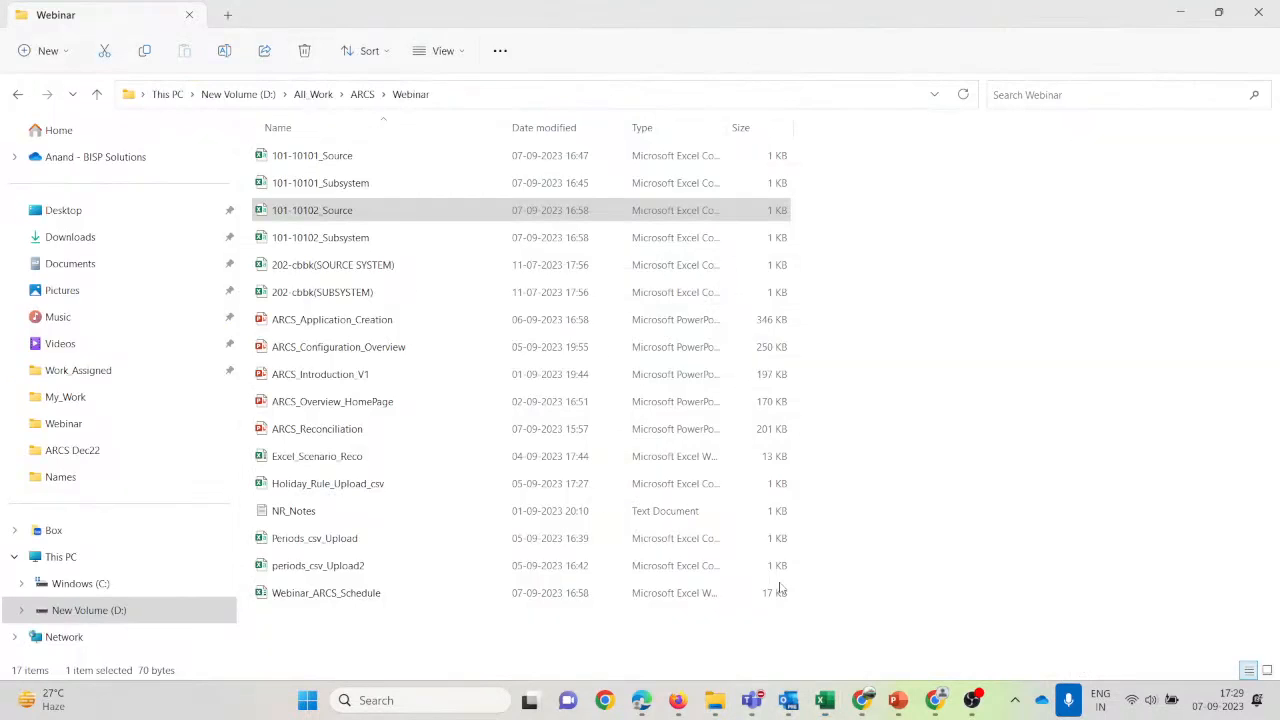
pyautogui.hotkey('alt', 'Tab')
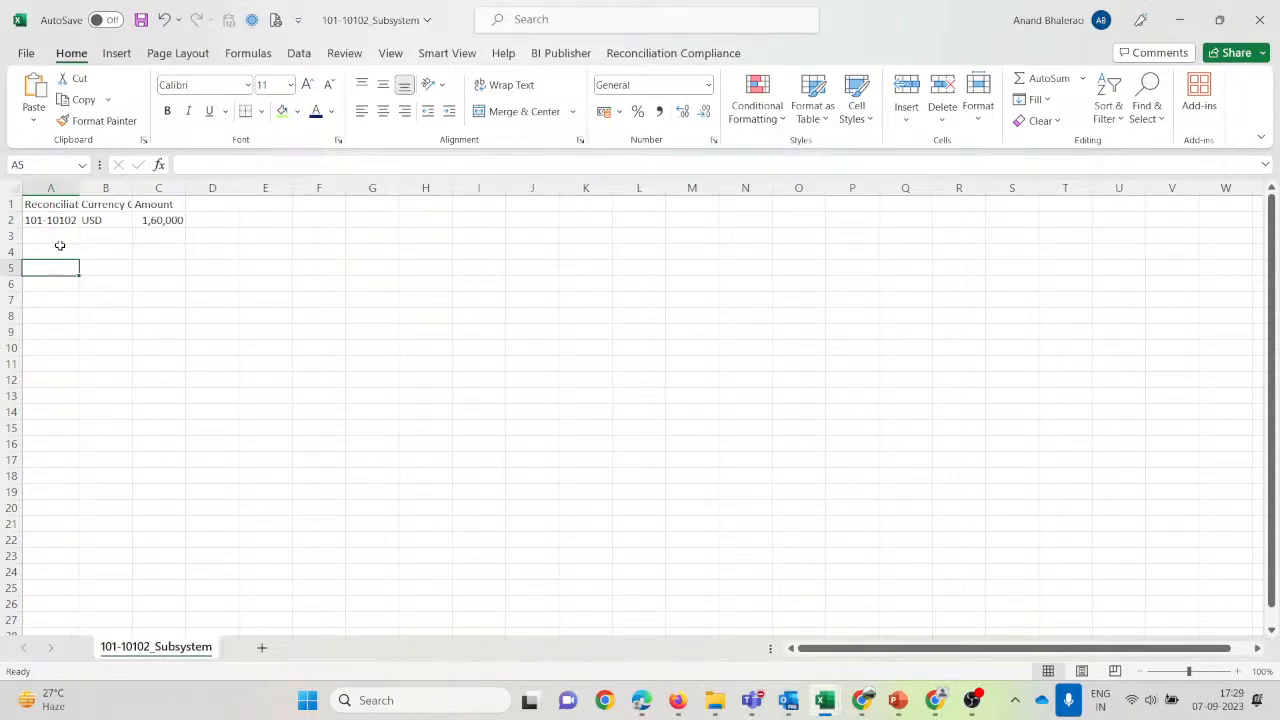
pyautogui.click(59, 222)
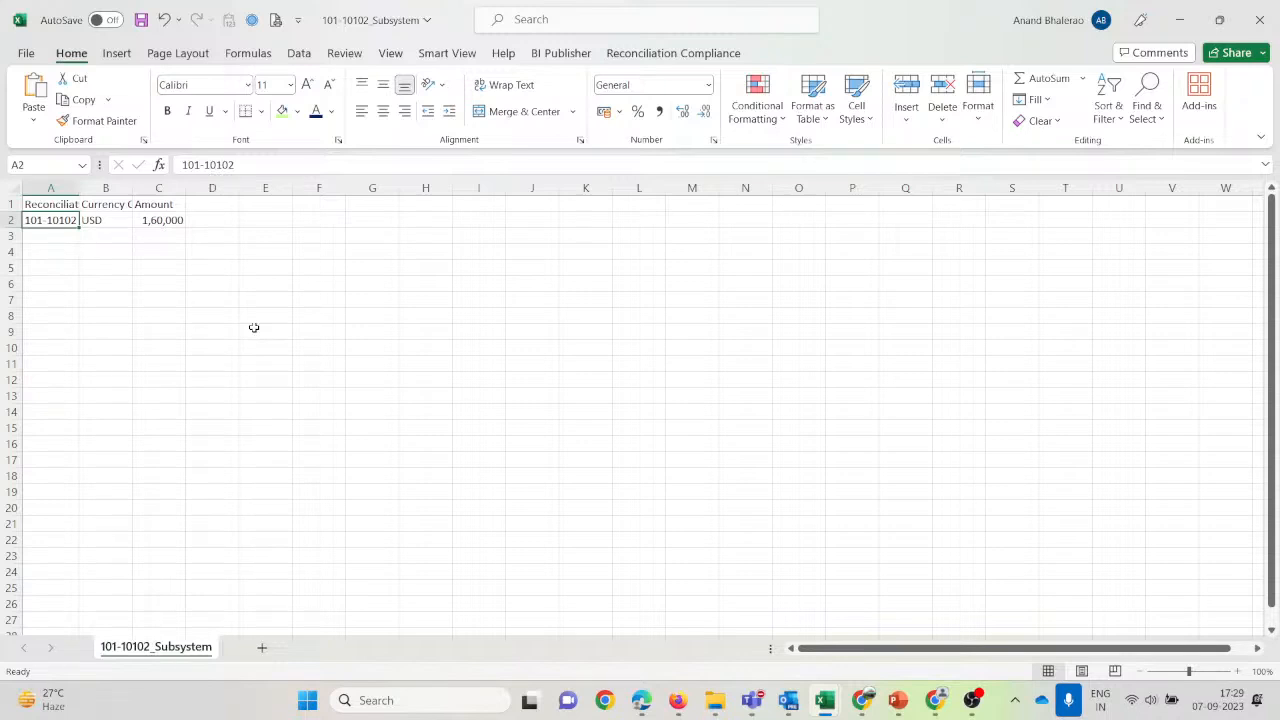
pyautogui.click(677, 700)
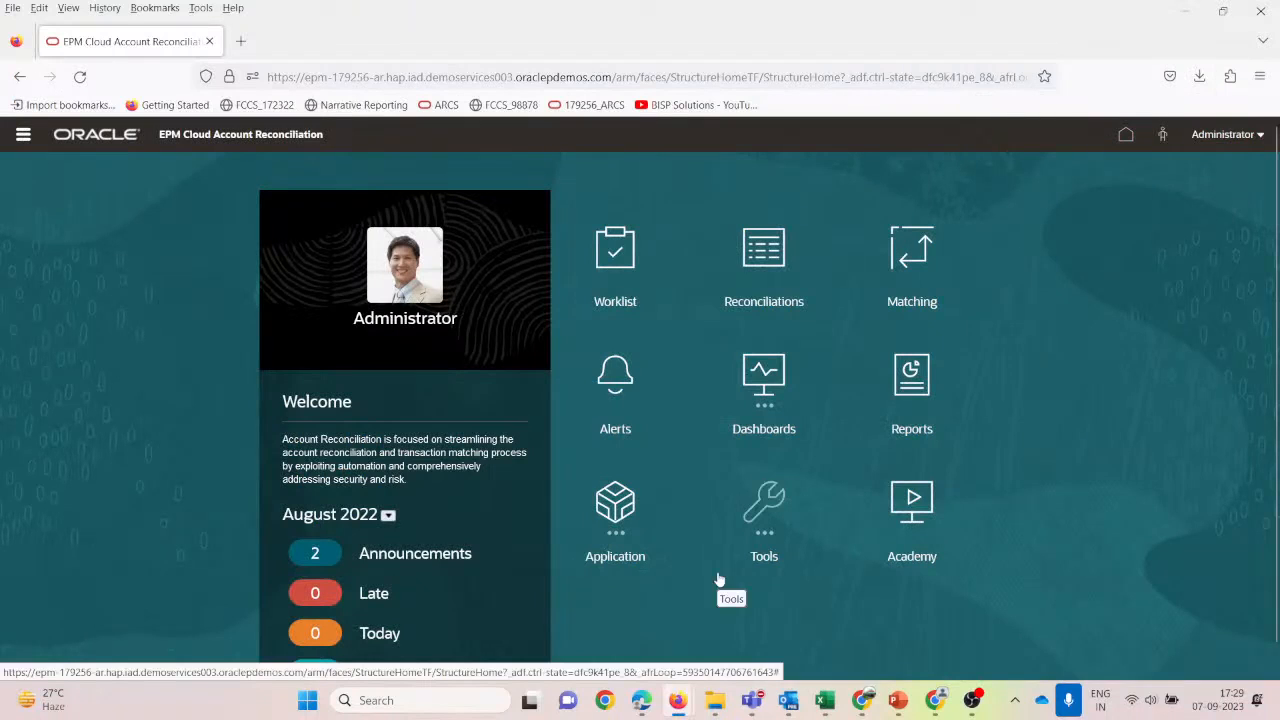
# Open the BankReconciliation_Test format from Navigator > Formats for editing.
pyautogui.click(23, 135)
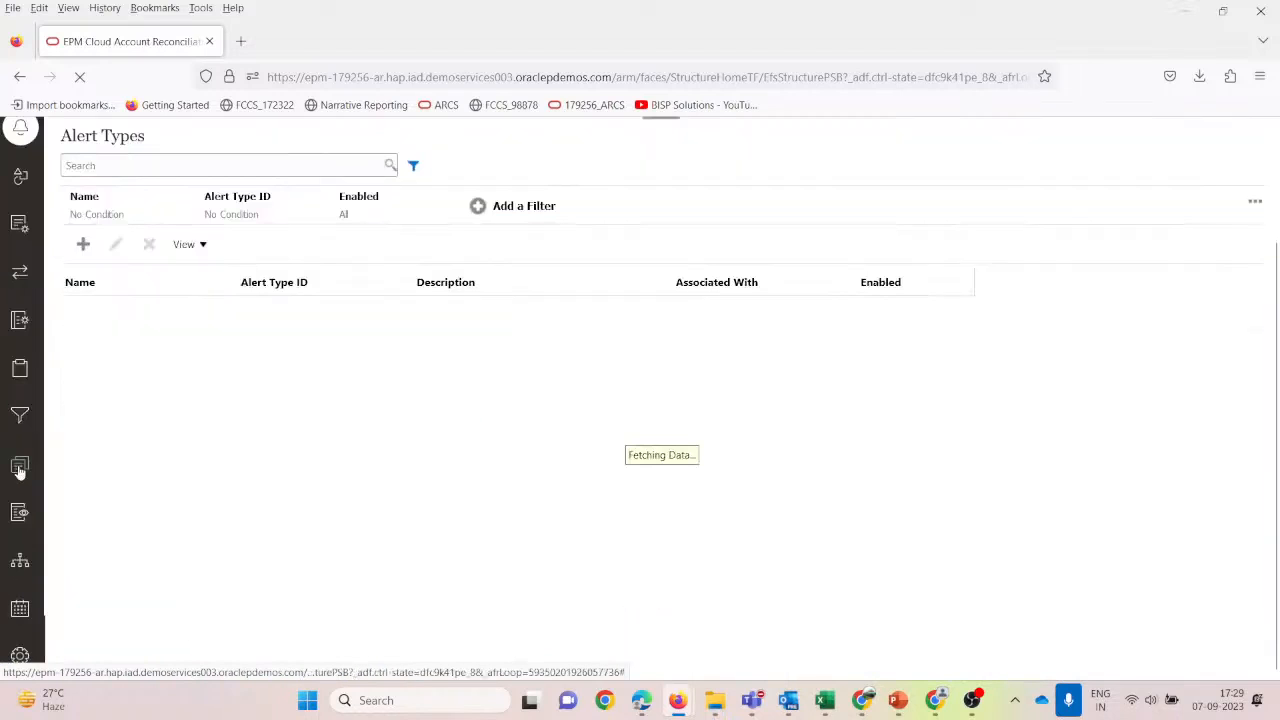
pyautogui.click(20, 467)
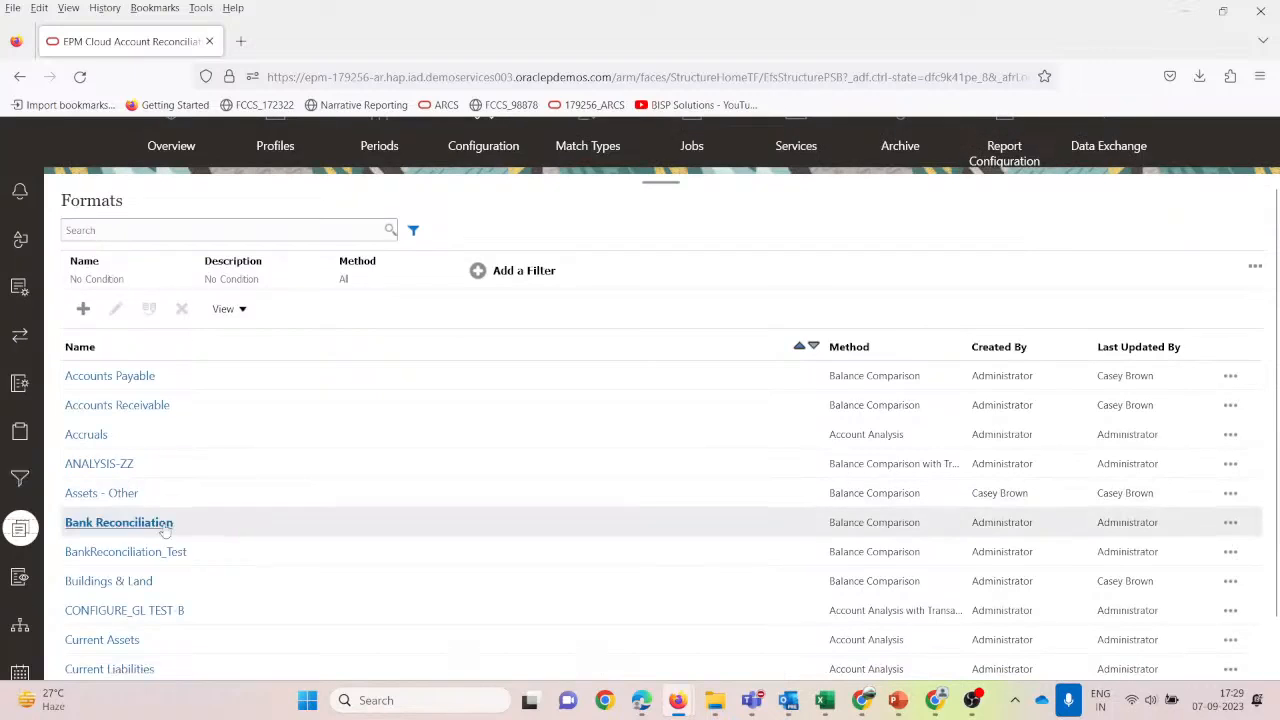
pyautogui.click(143, 551)
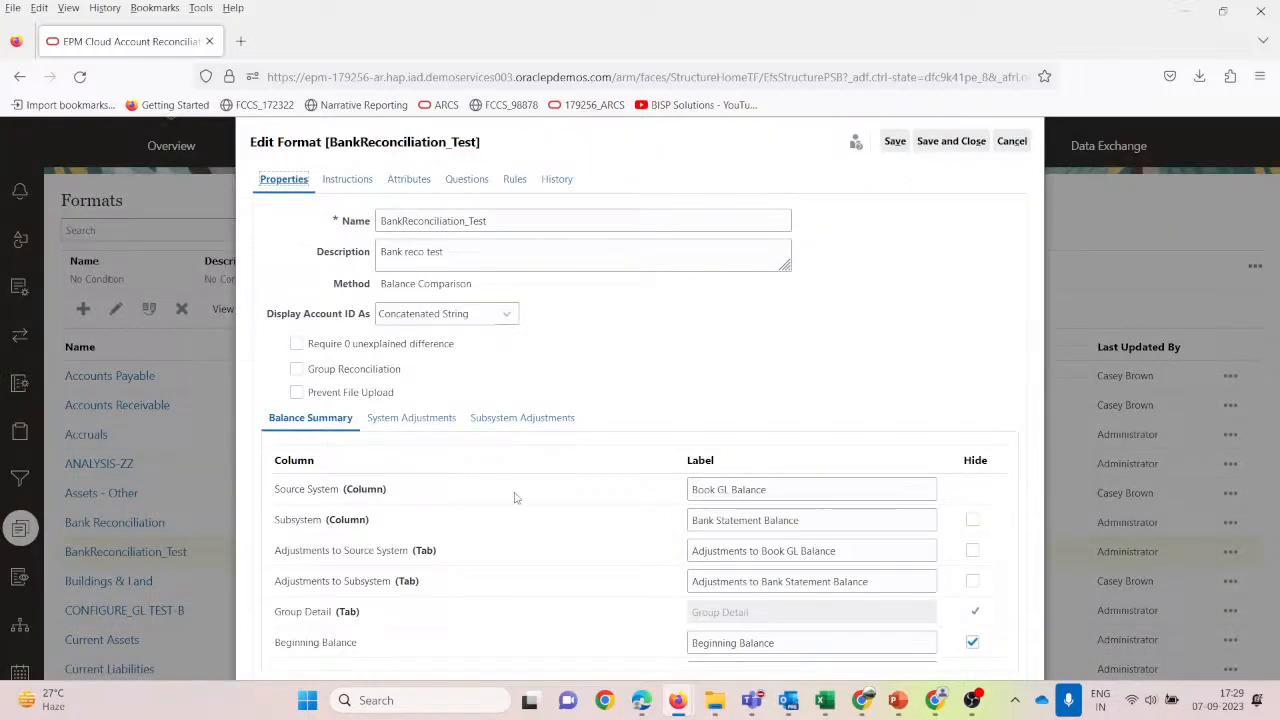
pyautogui.scroll(2, 516, 497)
pyautogui.moveTo(932, 708)
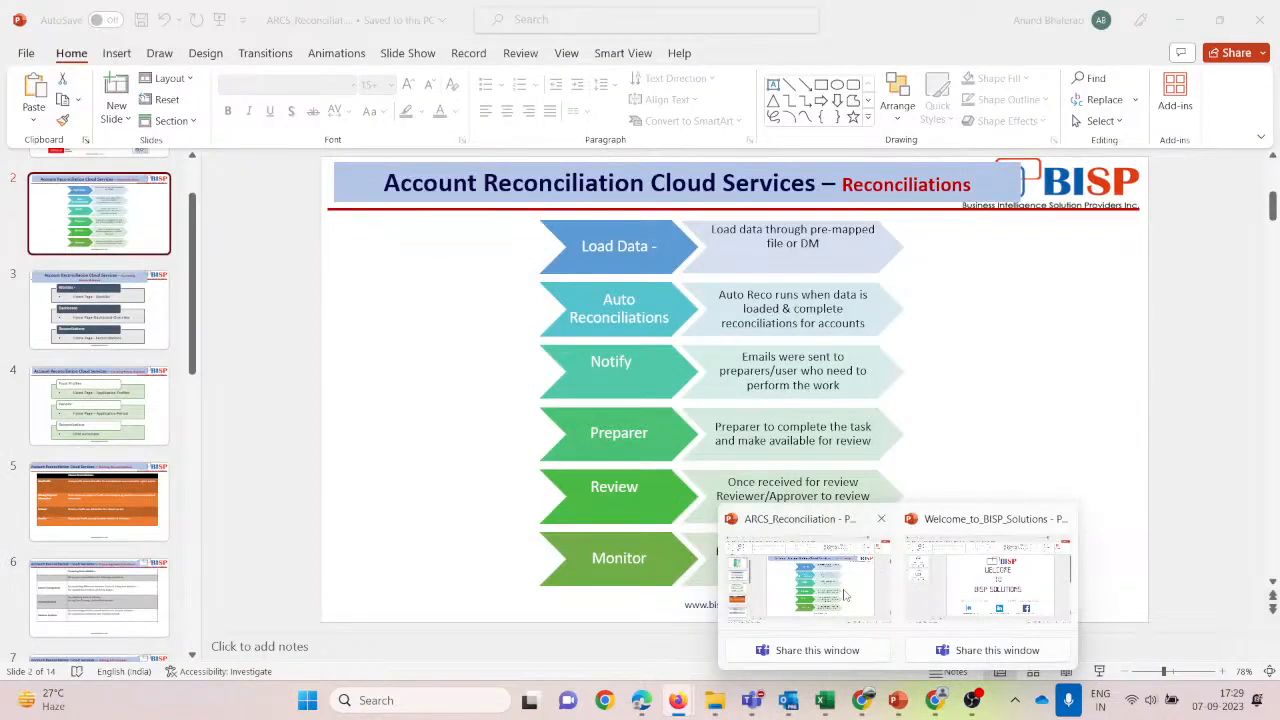
# Step through the deck from the missing and preparing reconciliation slides to slide 11 on format methods.
pyautogui.click(844, 595)
pyautogui.click(118, 470)
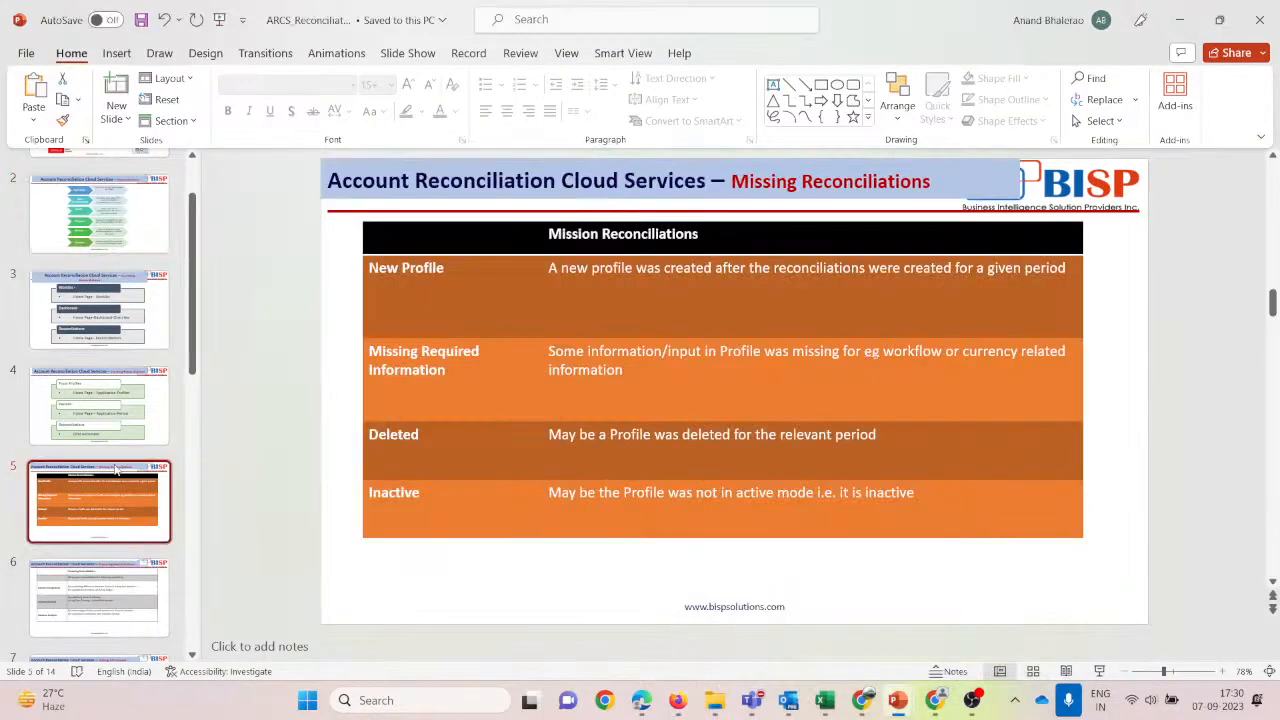
pyautogui.click(121, 575)
pyautogui.scroll(-2, 121, 503)
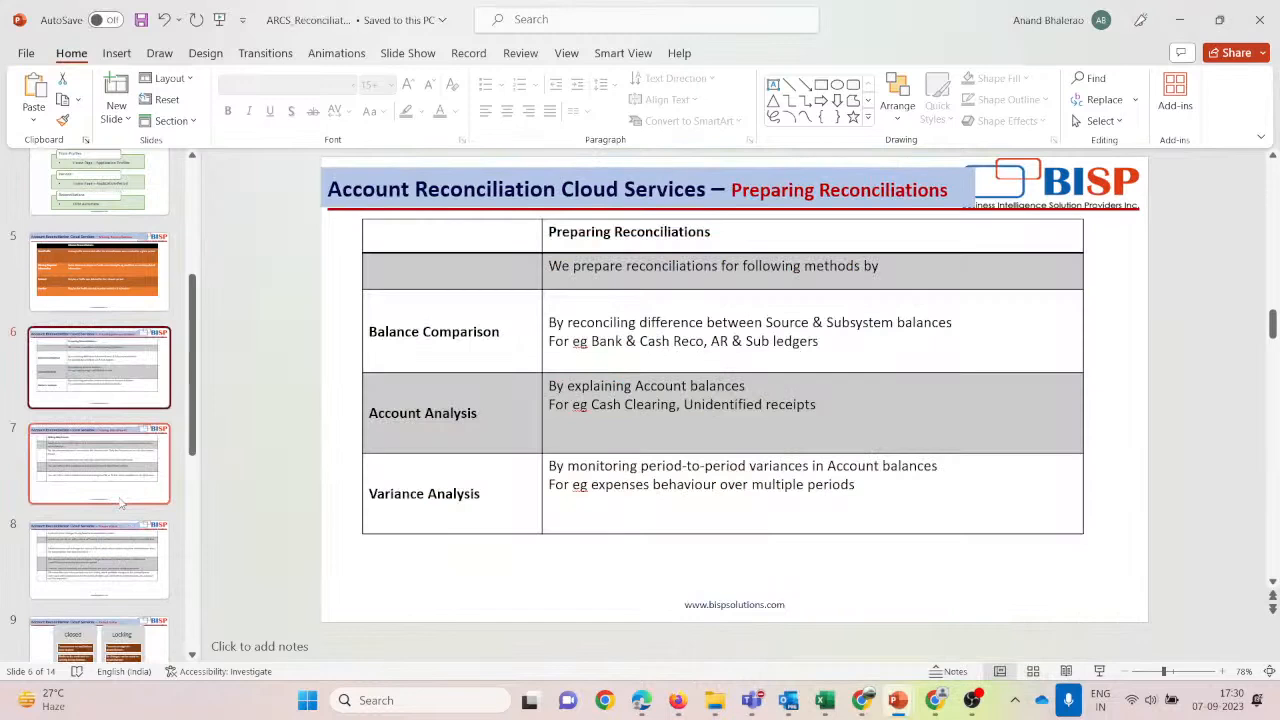
pyautogui.press('Down')
pyautogui.press('Down')
pyautogui.press('Down')
pyautogui.press('Down')
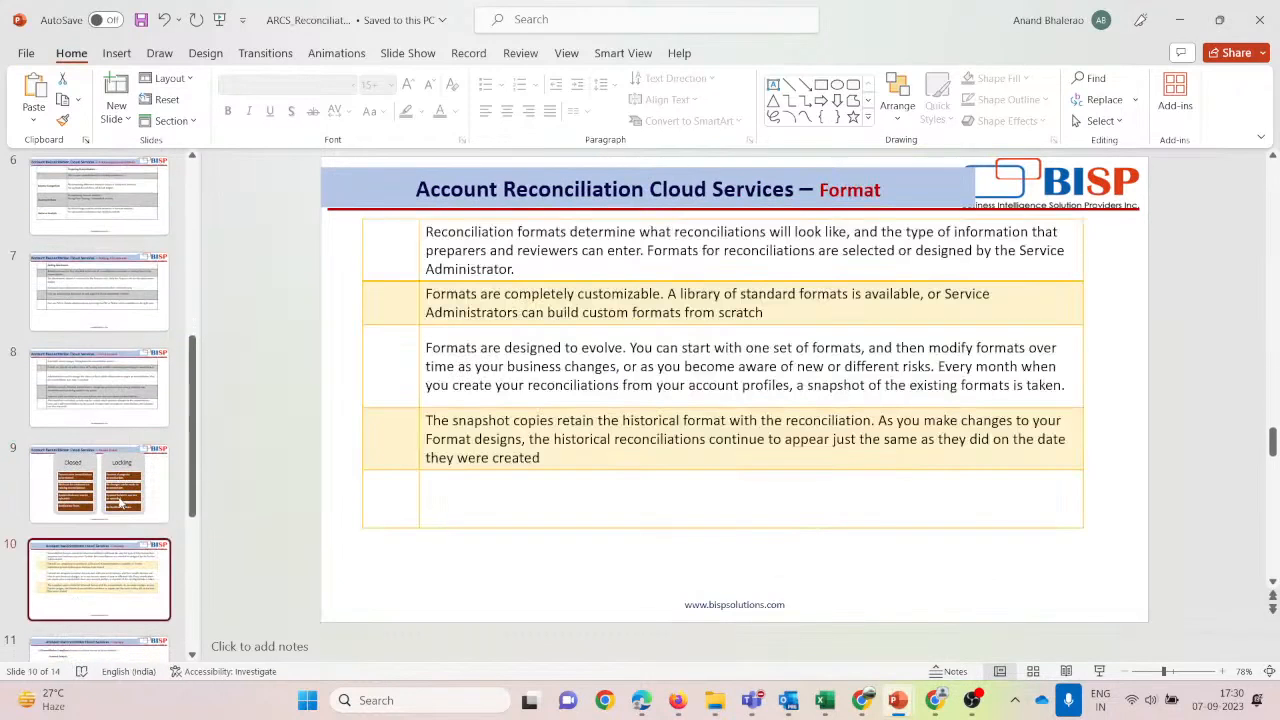
pyautogui.press('Down')
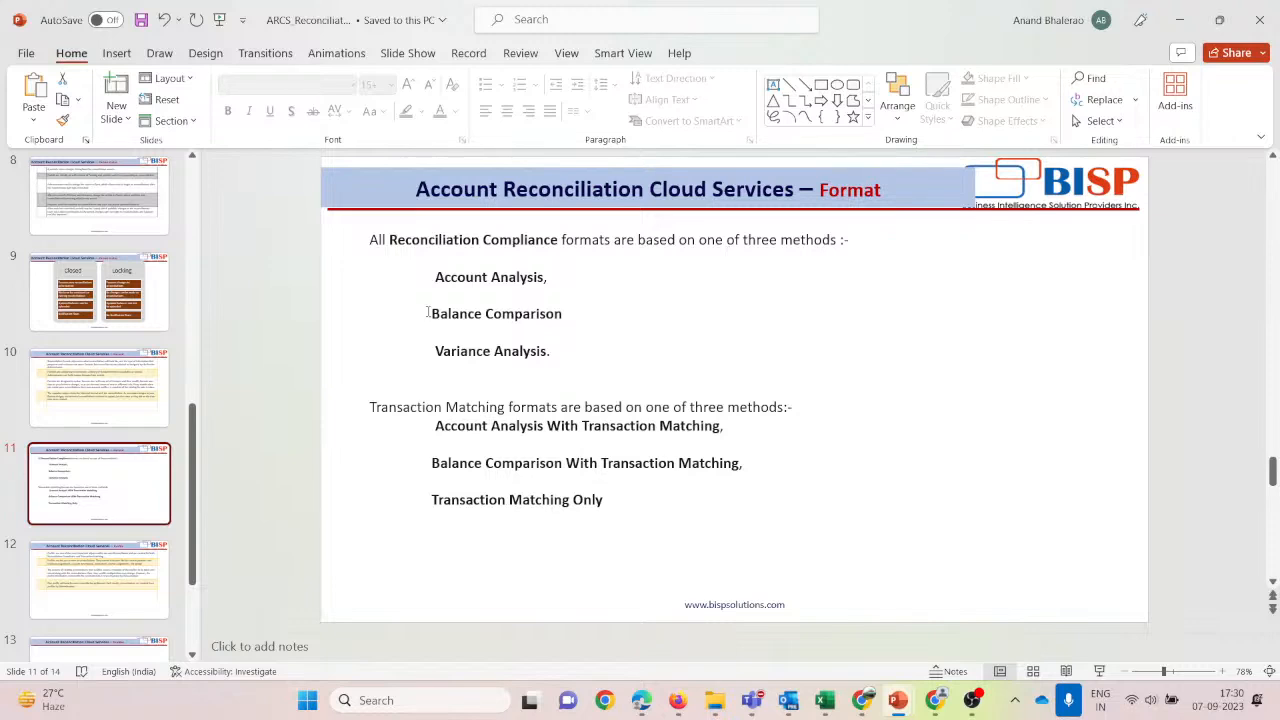
pyautogui.hotkey('alt', 'Tab')
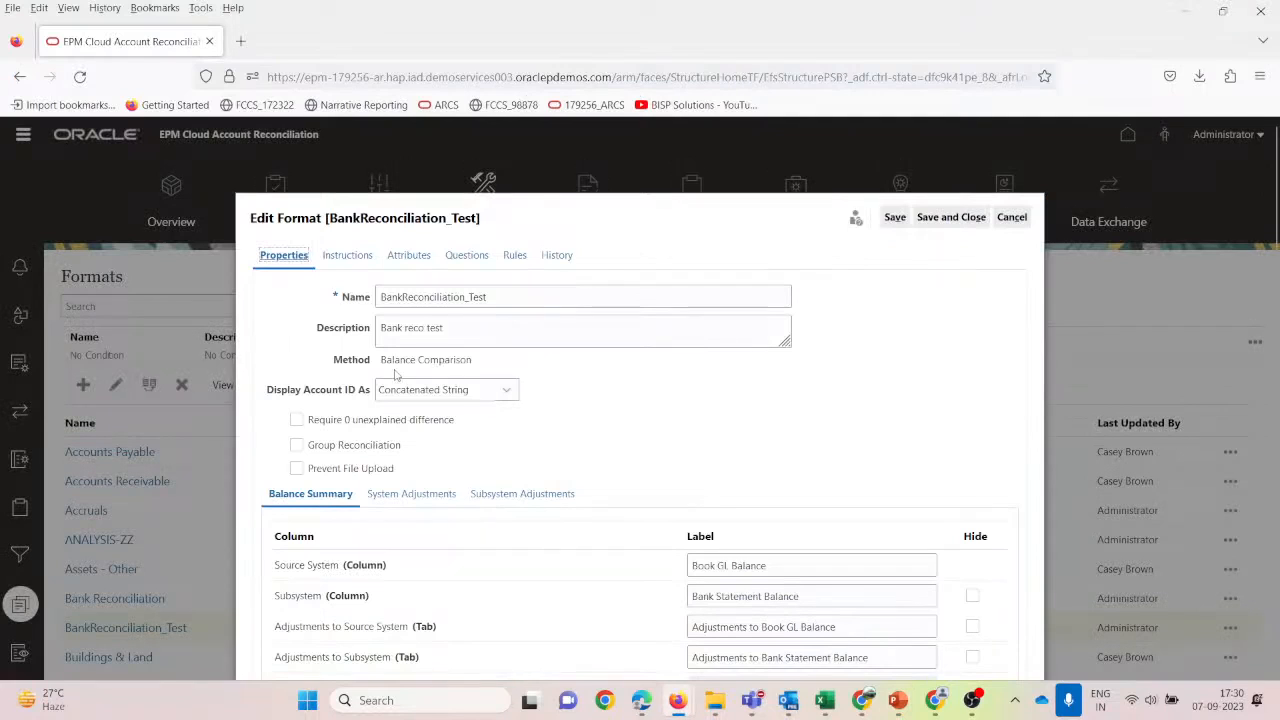
pyautogui.moveTo(382, 362); pyautogui.dragTo(480, 366)
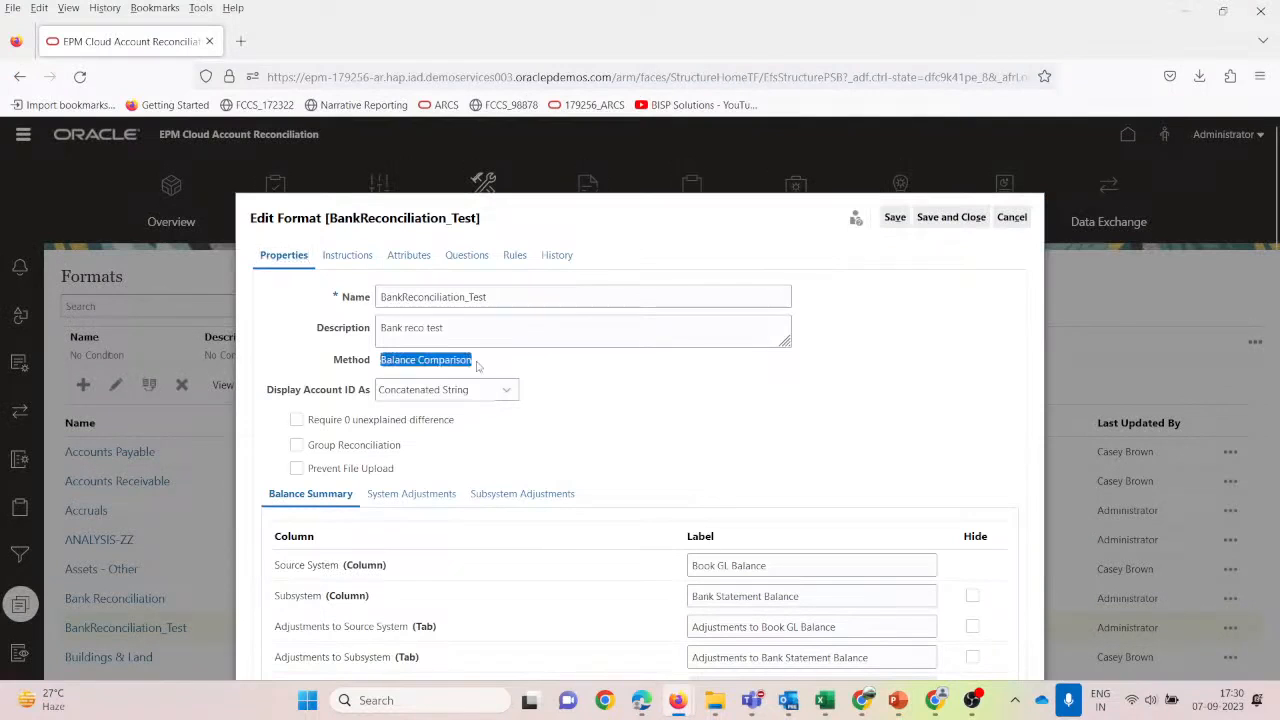
pyautogui.click(545, 302)
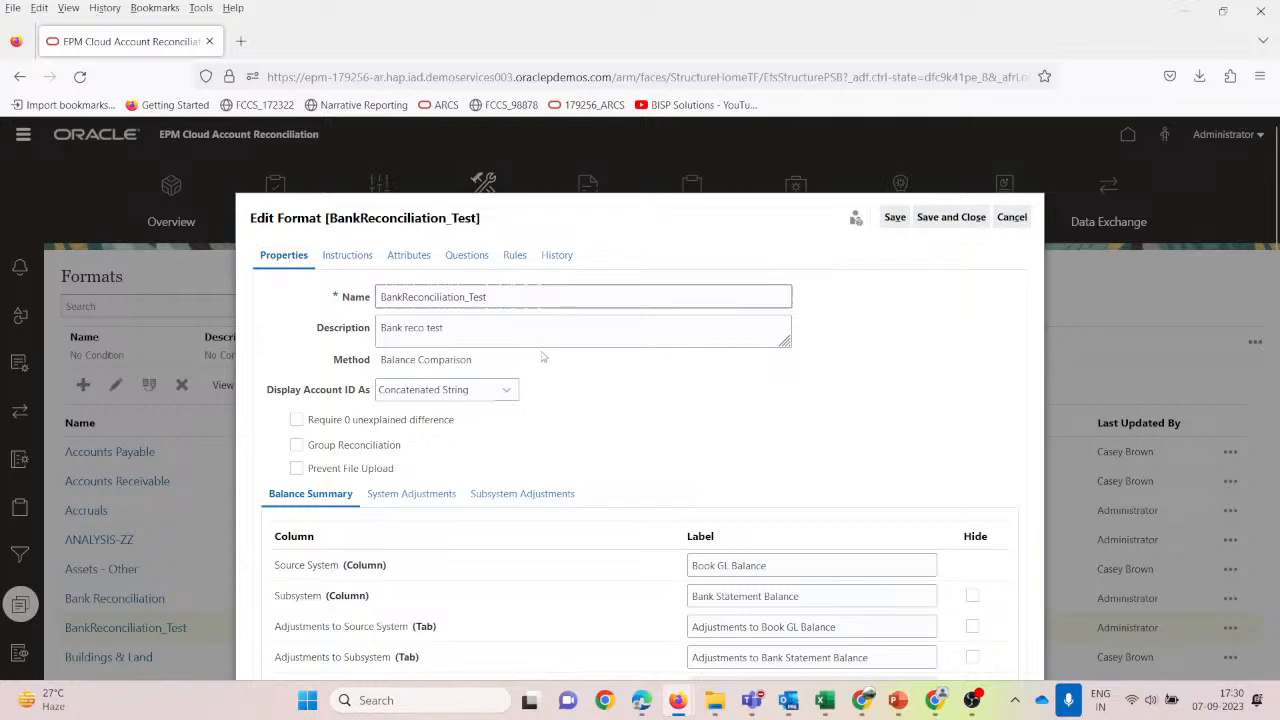
pyautogui.click(533, 332)
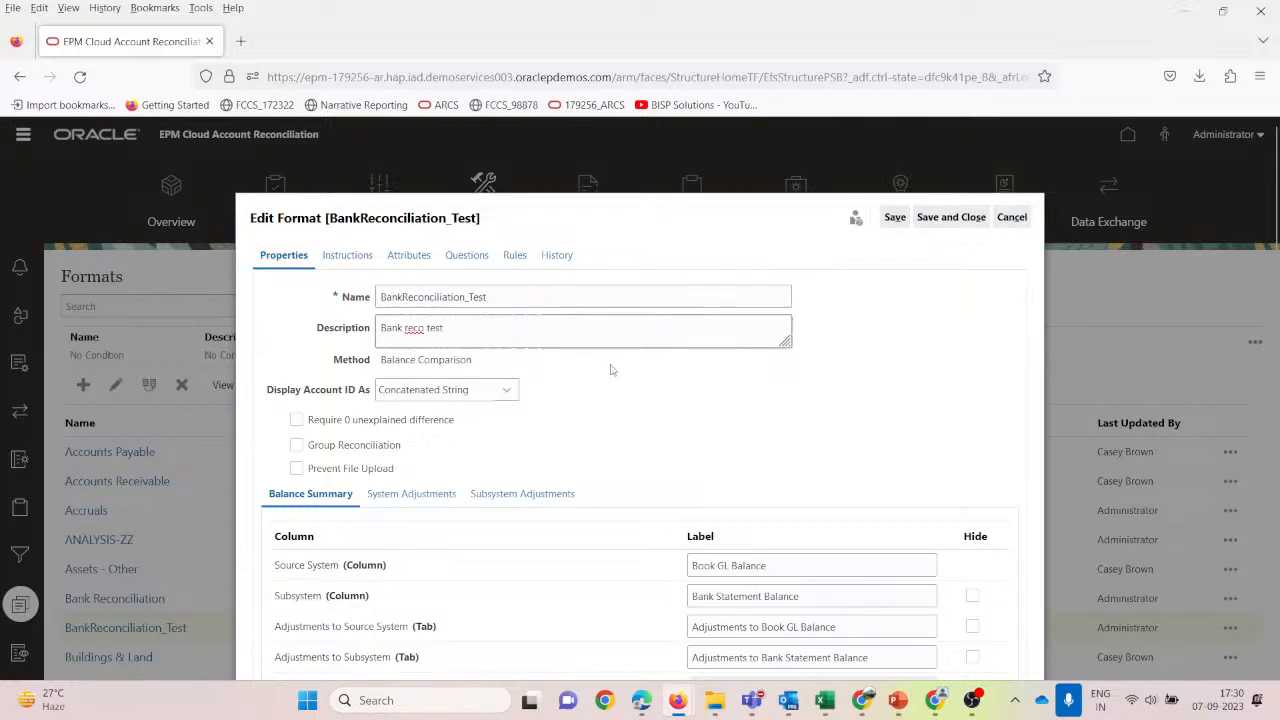
pyautogui.scroll(-1, 612, 370)
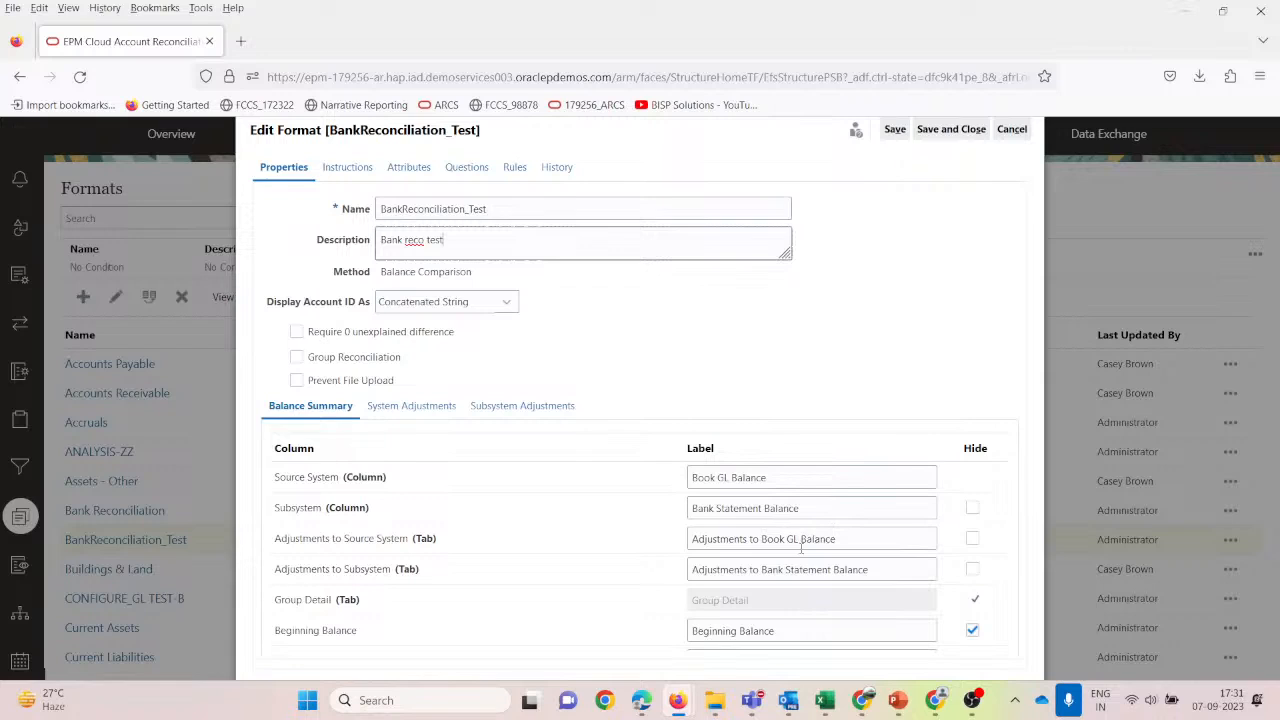
pyautogui.scroll(-2, 446, 561)
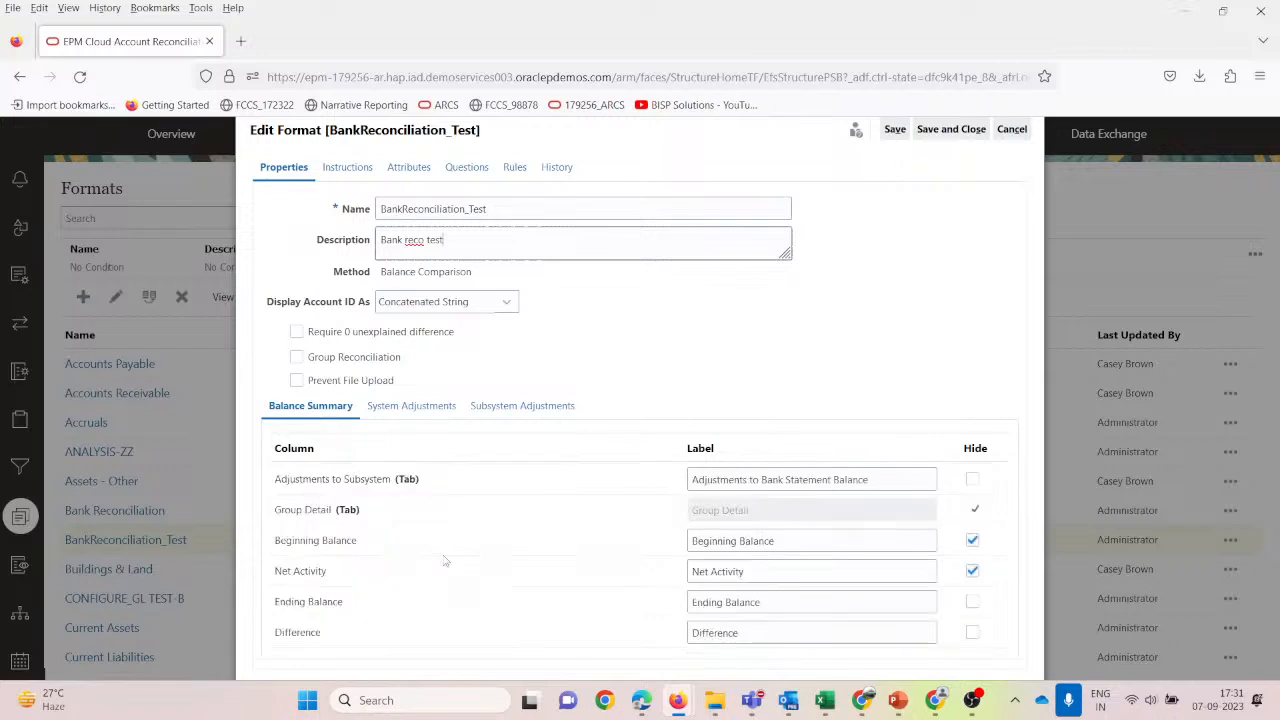
pyautogui.scroll(2, 446, 561)
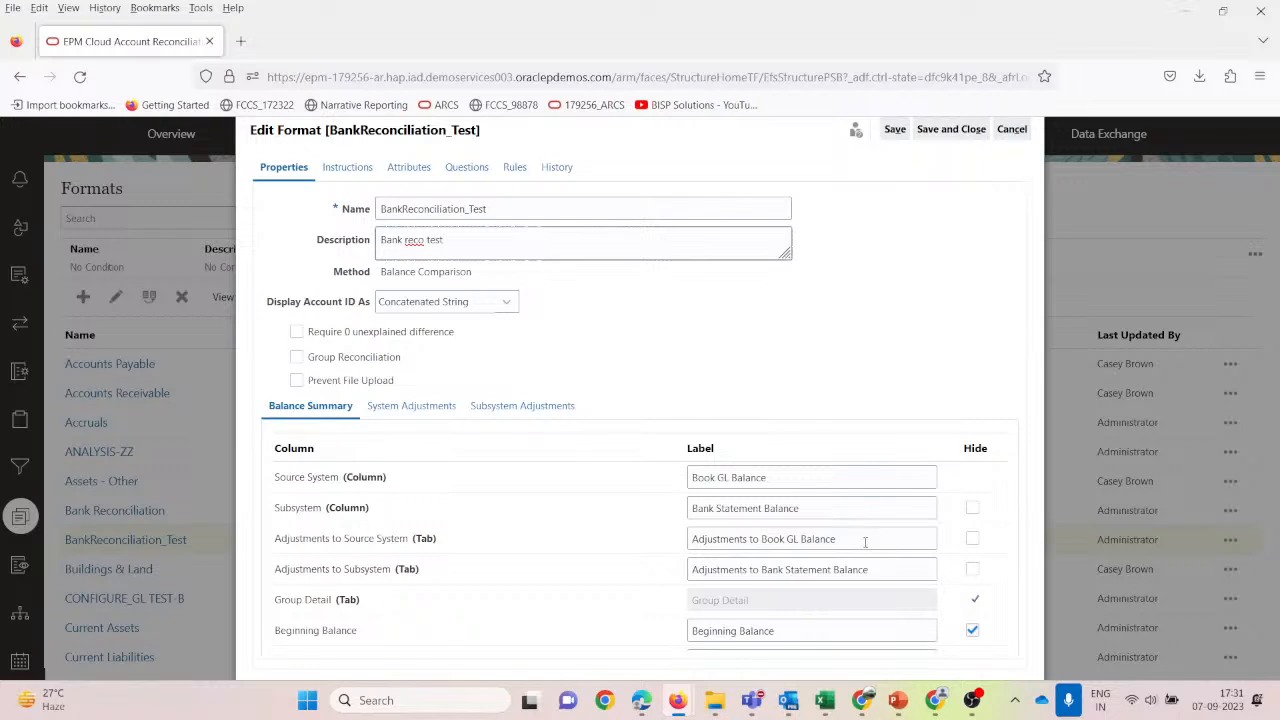
pyautogui.moveTo(865, 542); pyautogui.dragTo(870, 569)
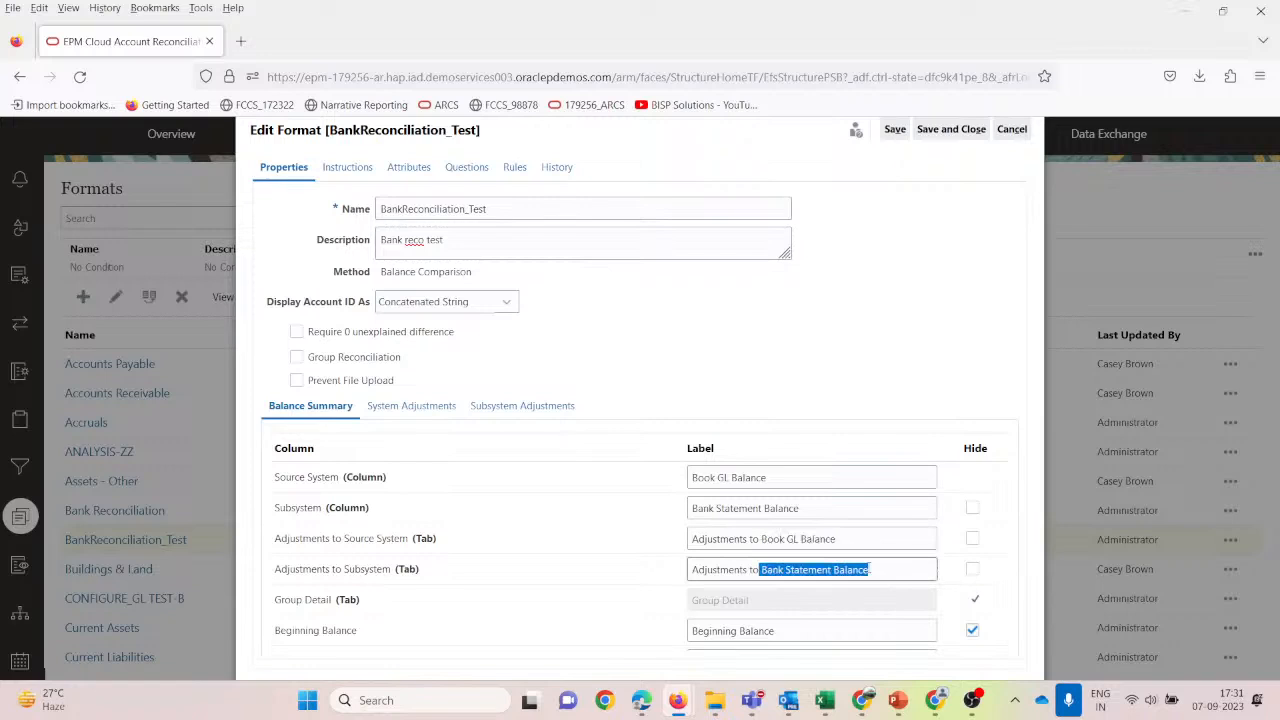
pyautogui.scroll(-3, 553, 550)
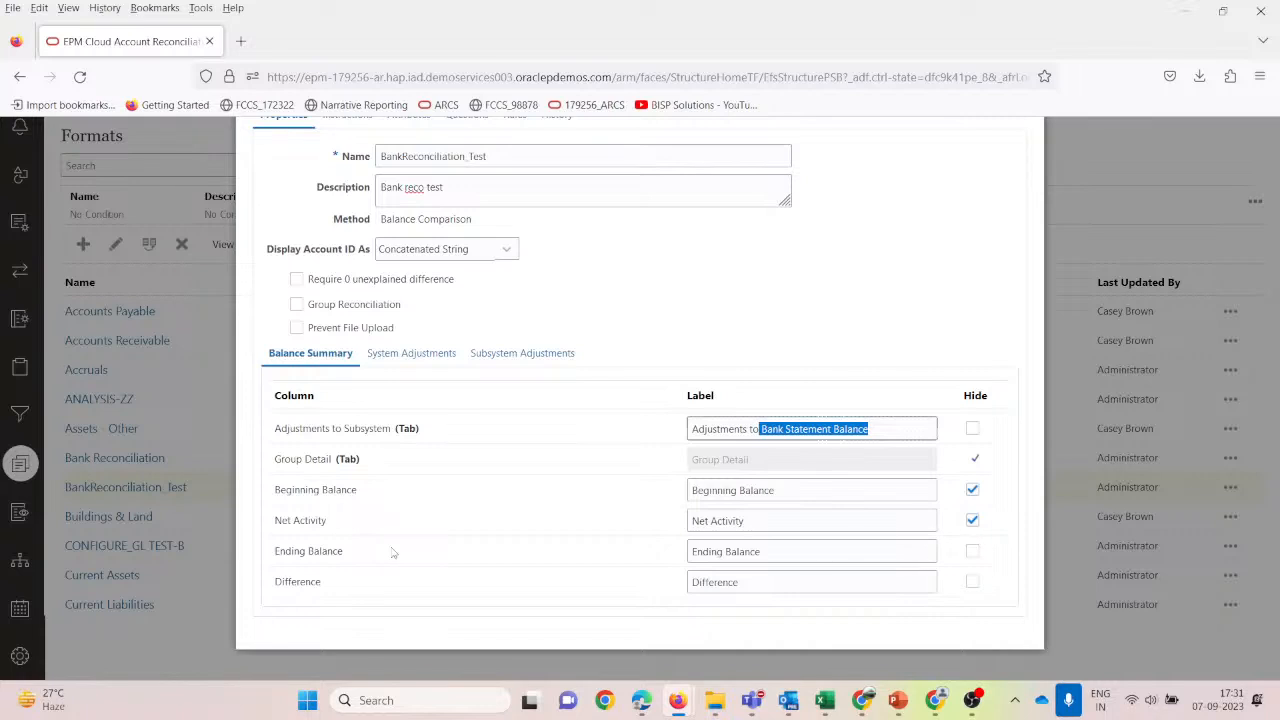
pyautogui.scroll(-2, 765, 587)
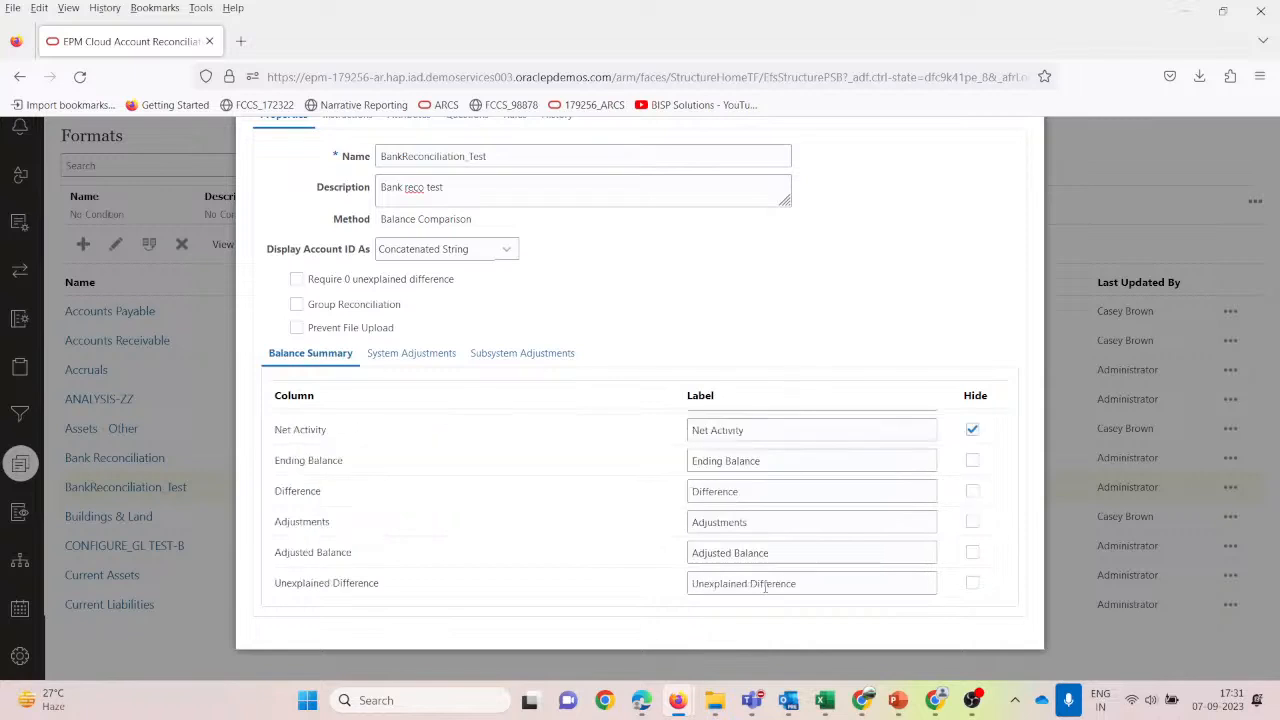
pyautogui.click(762, 492)
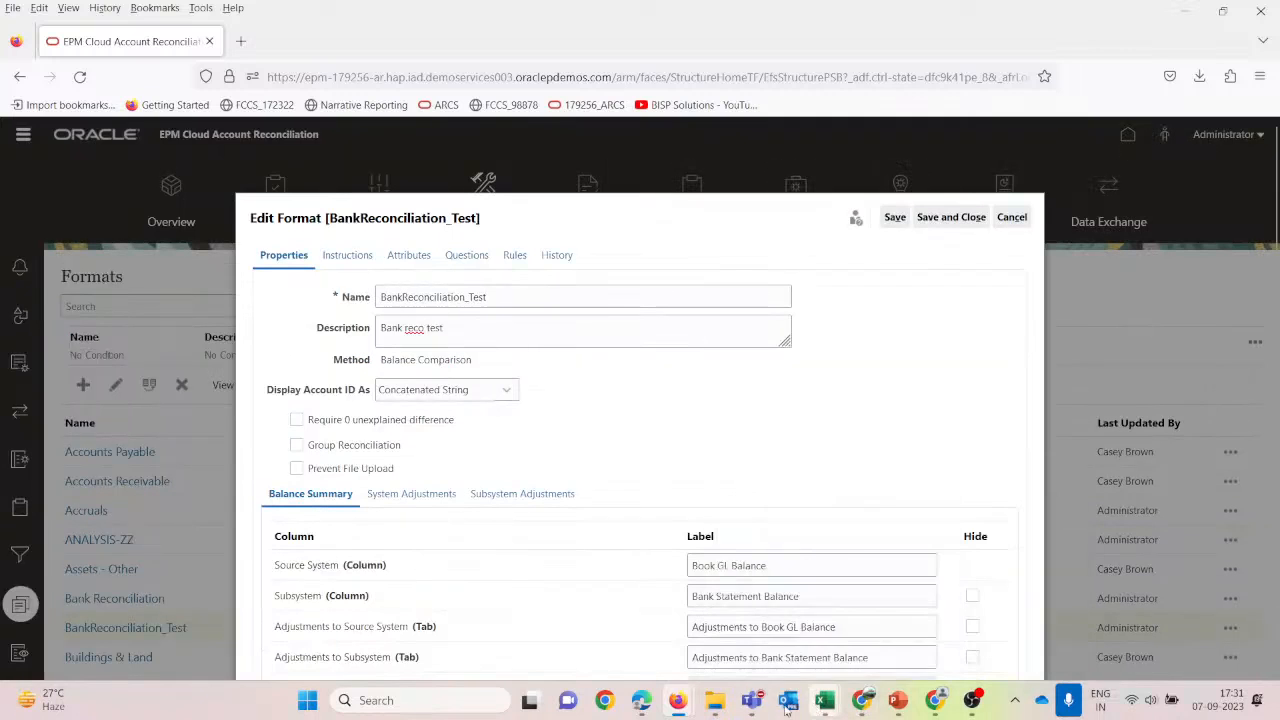
# Create a new Word document named ScreenShot in the Webinar folder.
pyautogui.click(776, 600)
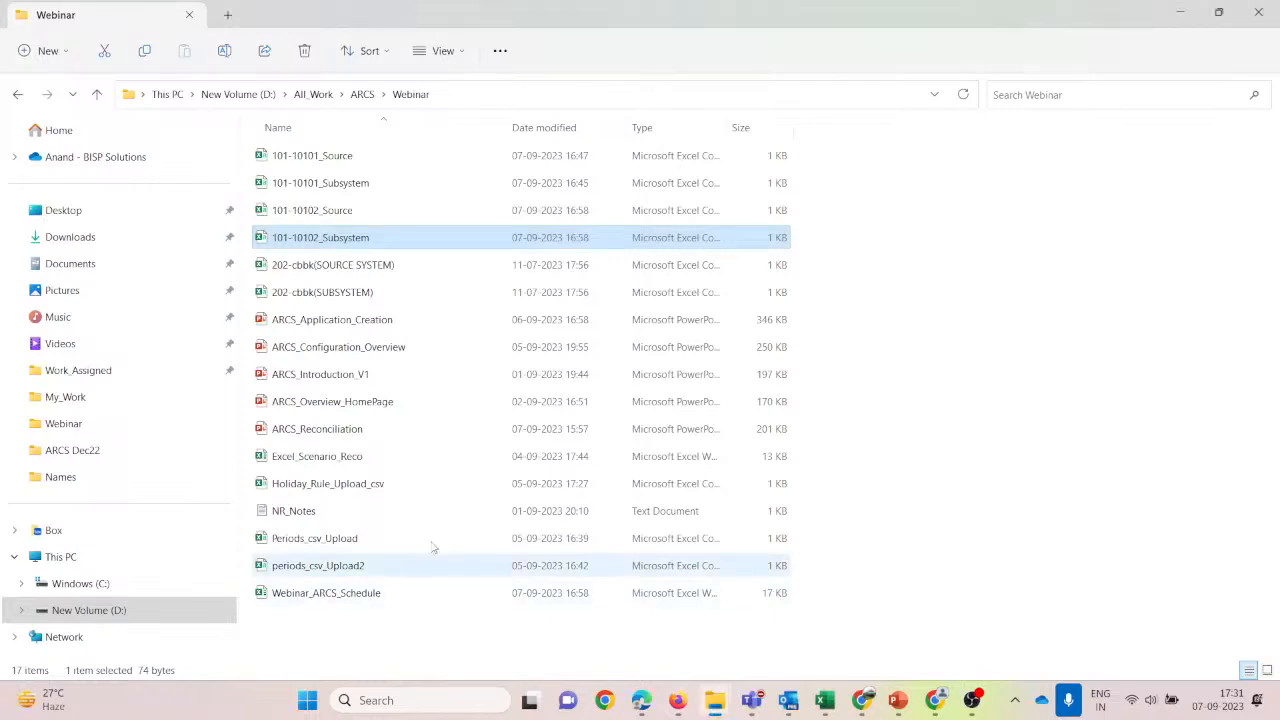
pyautogui.rightClick(440, 622)
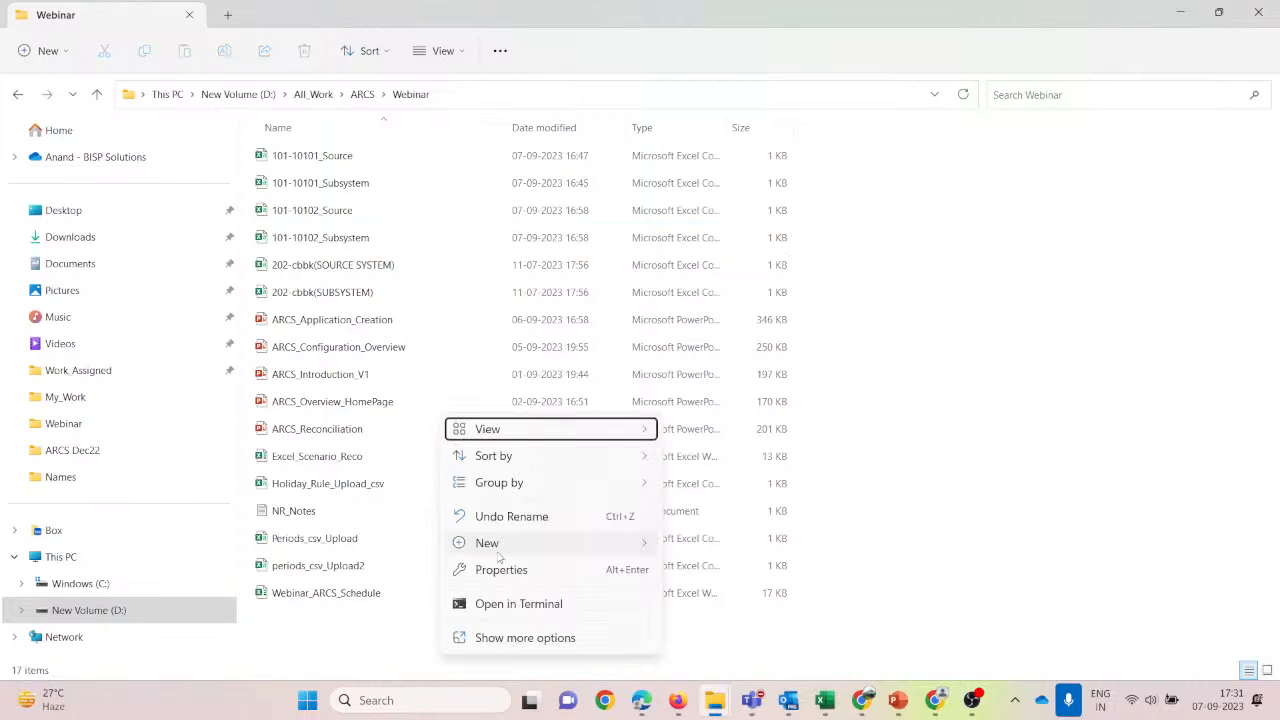
pyautogui.moveTo(498, 545)
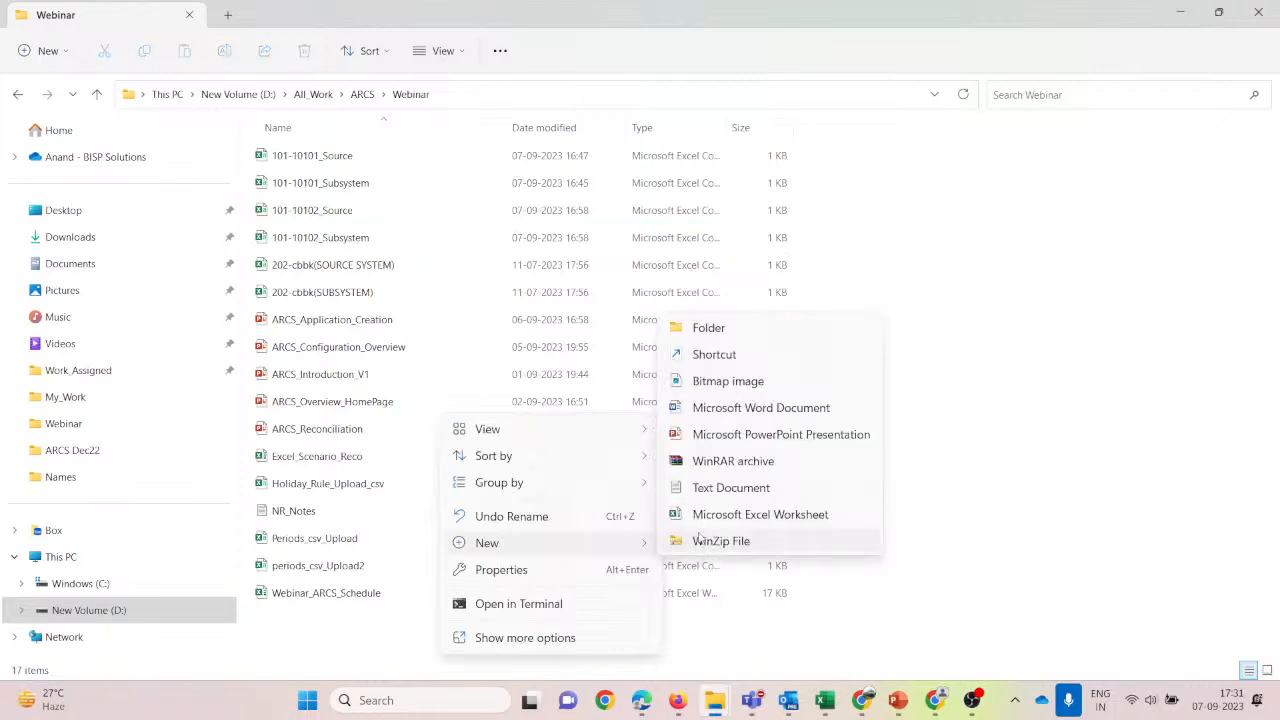
pyautogui.click(731, 410)
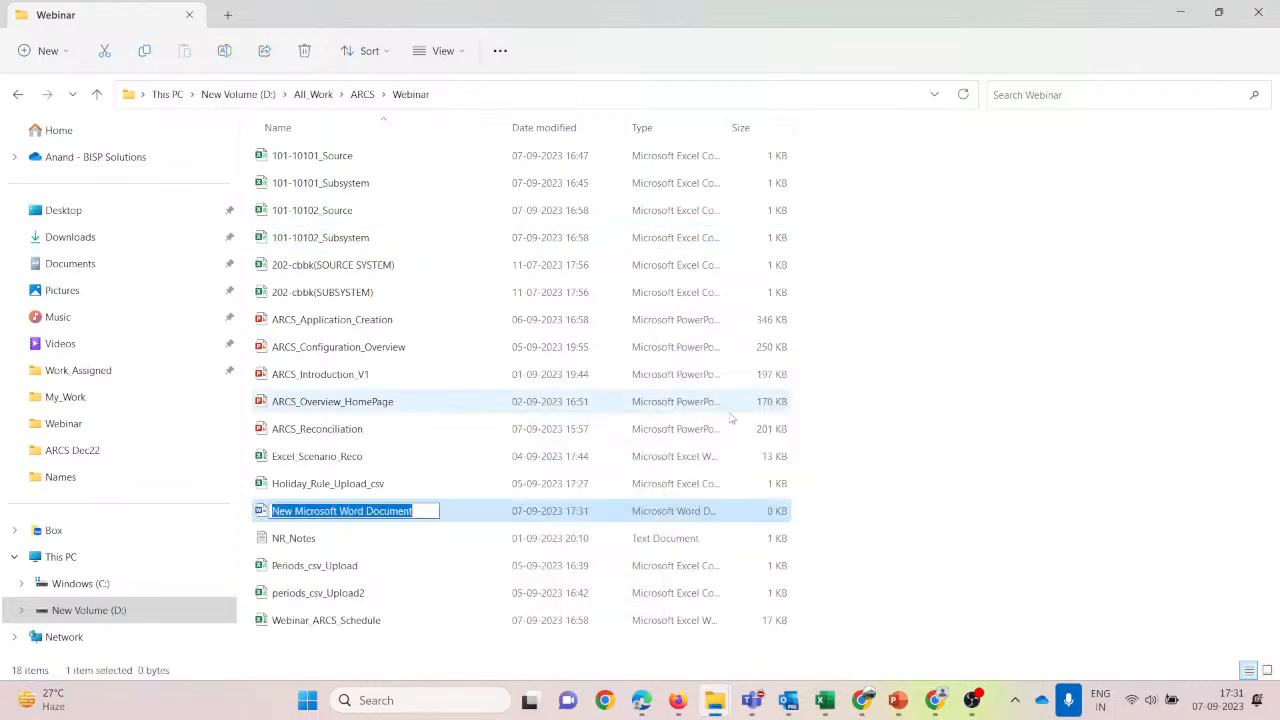
pyautogui.write('ScreenShot')
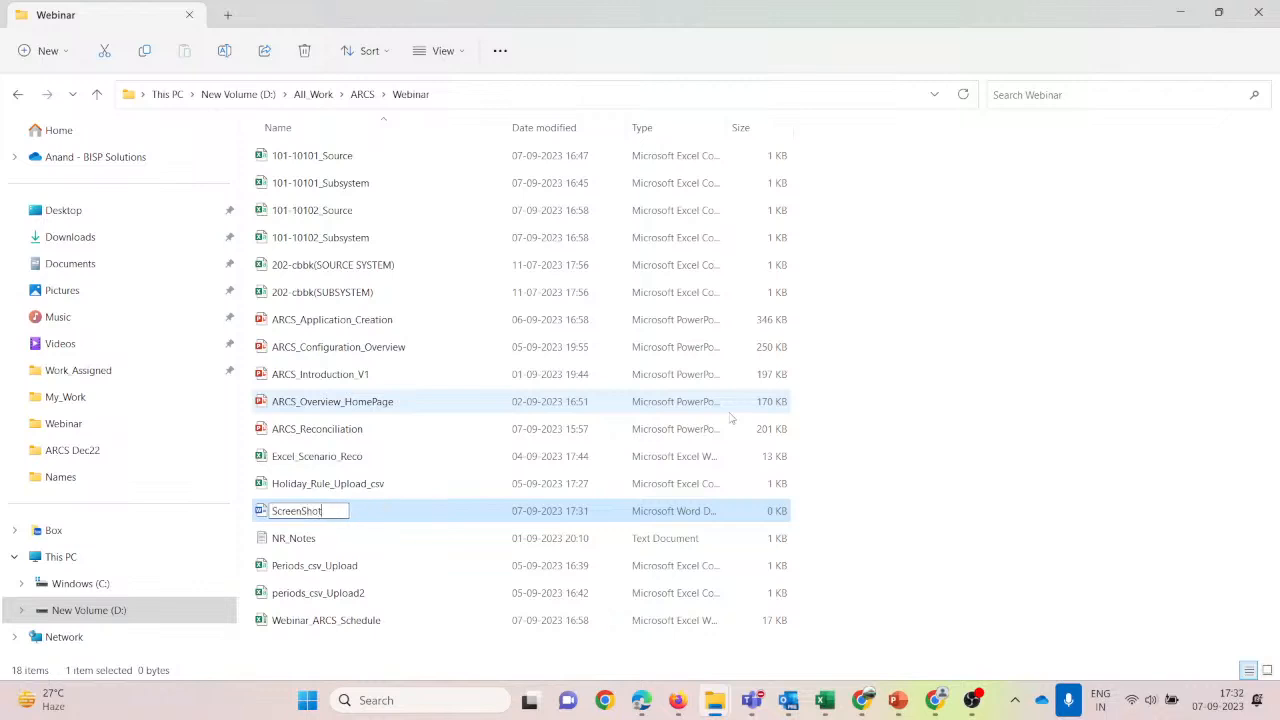
pyautogui.press('Return')
pyautogui.press('Return')
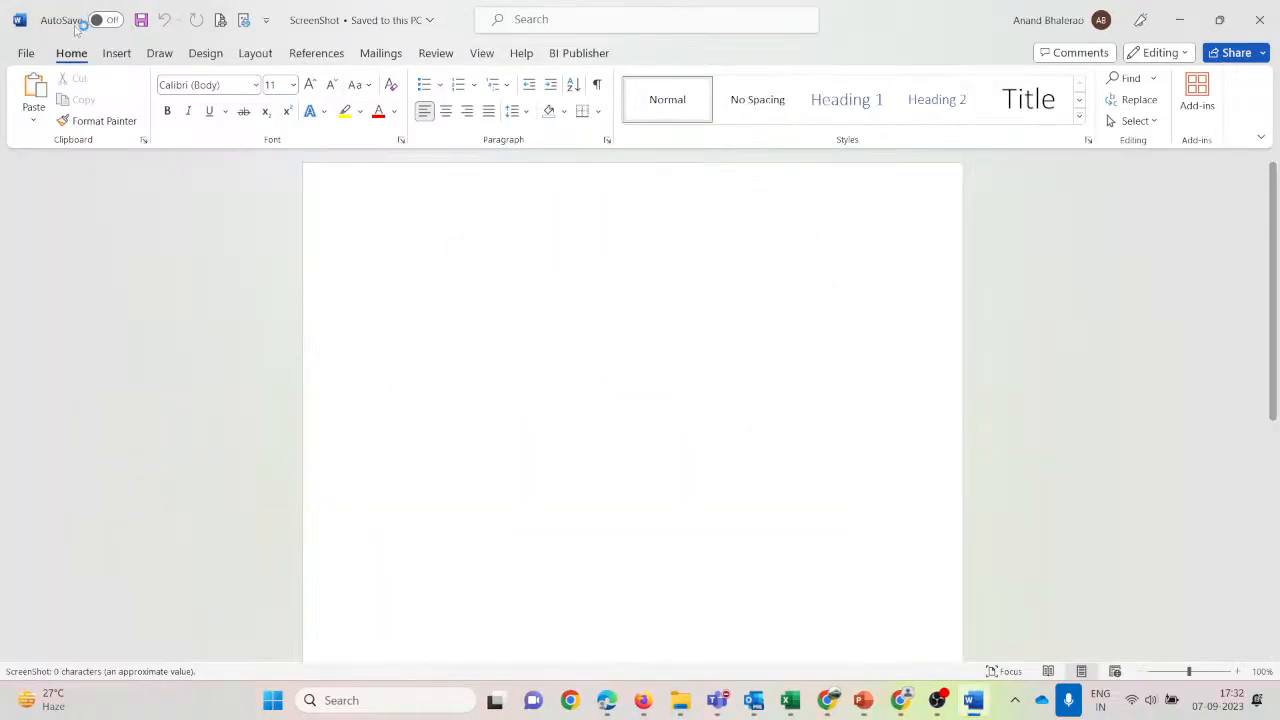
# Set the Top, Bottom, Left and Right page margins to 1.
pyautogui.click(247, 21)
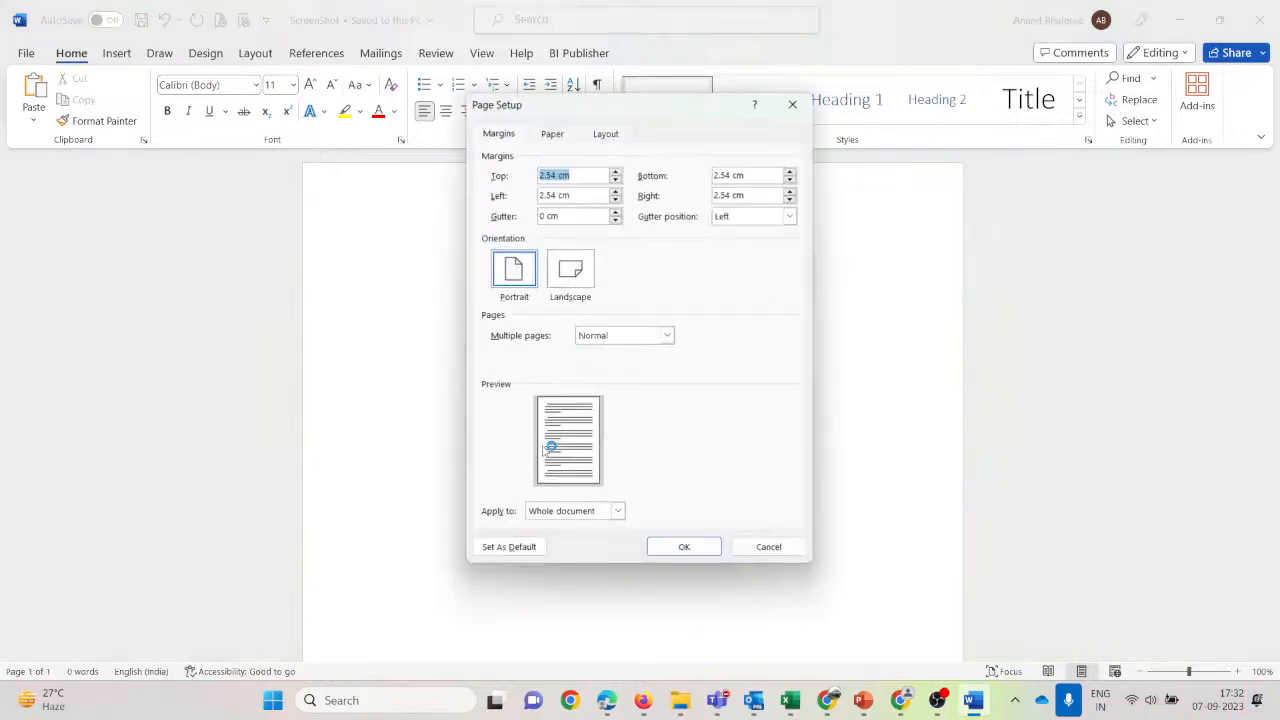
pyautogui.write('1')
pyautogui.press('Tab')
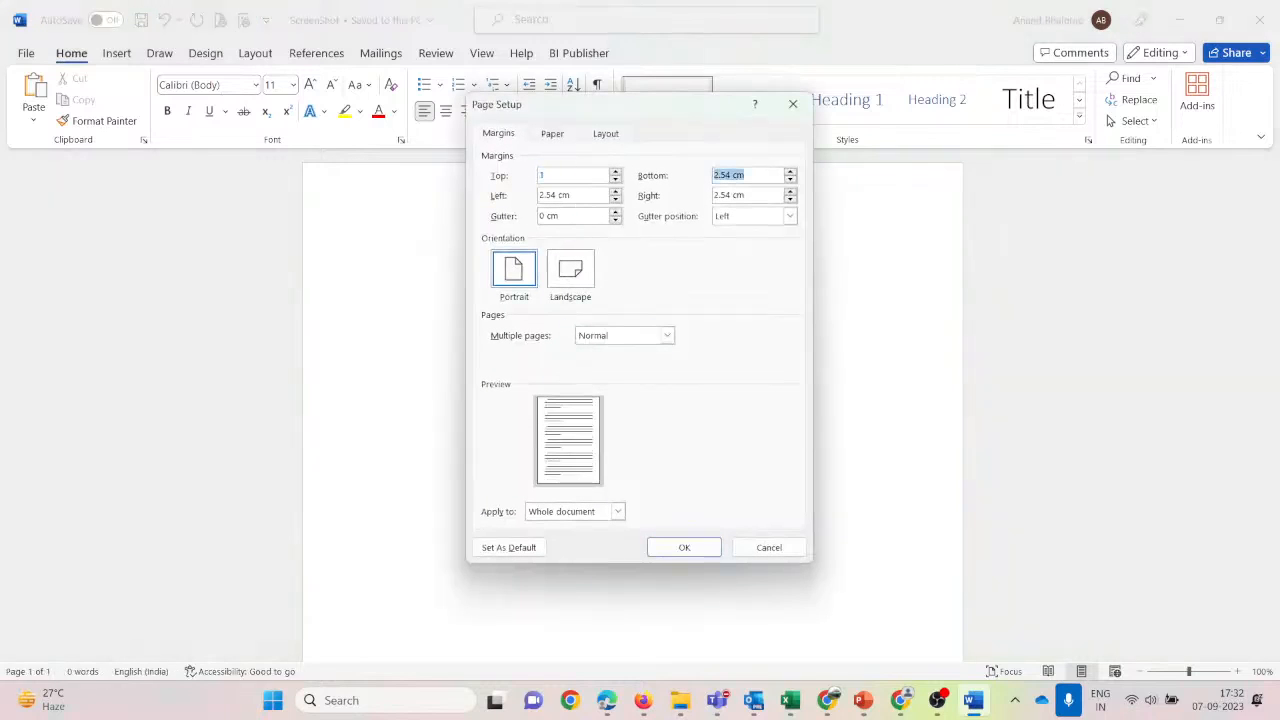
pyautogui.write('1')
pyautogui.press('Tab')
pyautogui.write('1')
pyautogui.press('Tab')
pyautogui.write('1')
pyautogui.press('Tab')
pyautogui.click(555, 136)
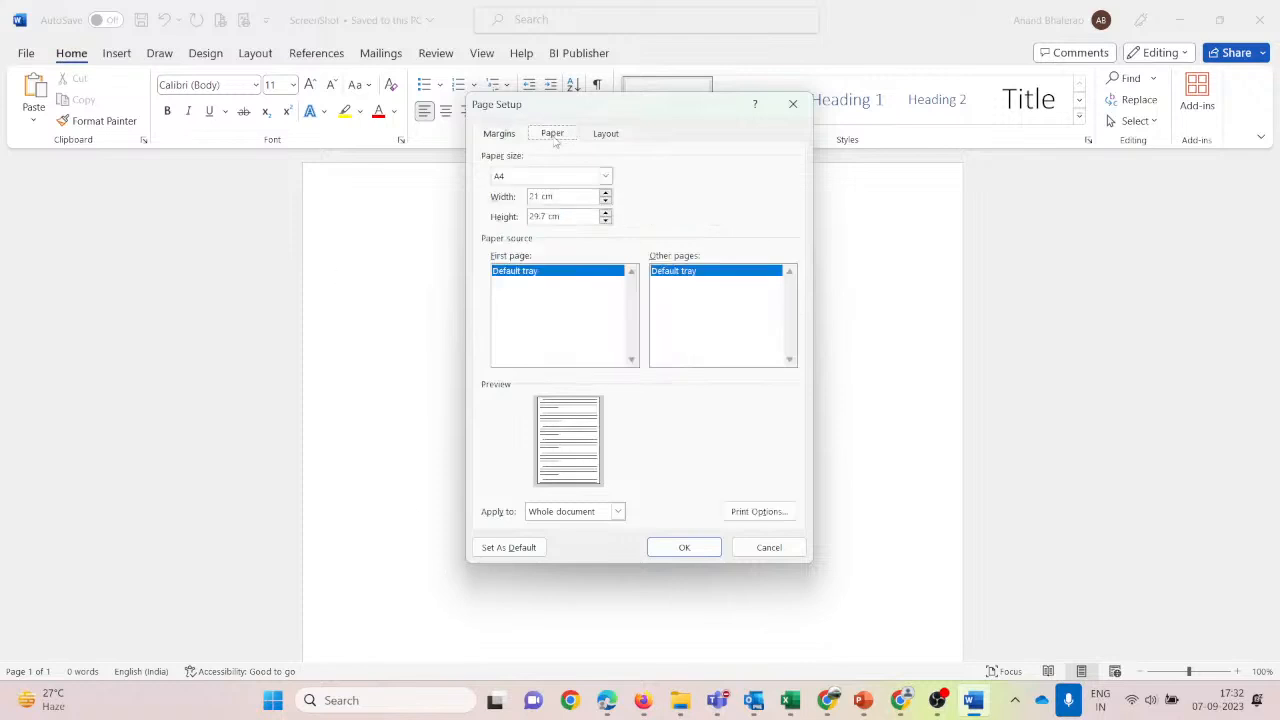
pyautogui.click(684, 550)
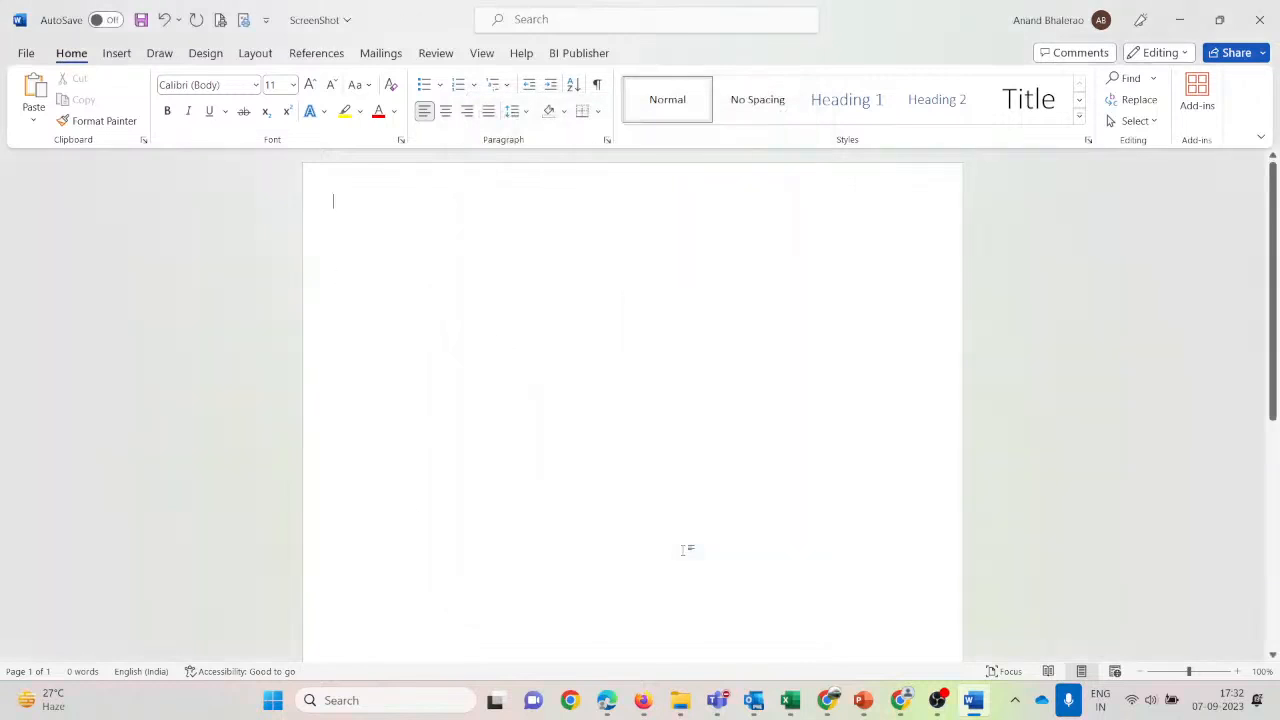
# Insert a blank 3x3 table with an empty line above it.
pyautogui.click(116, 53)
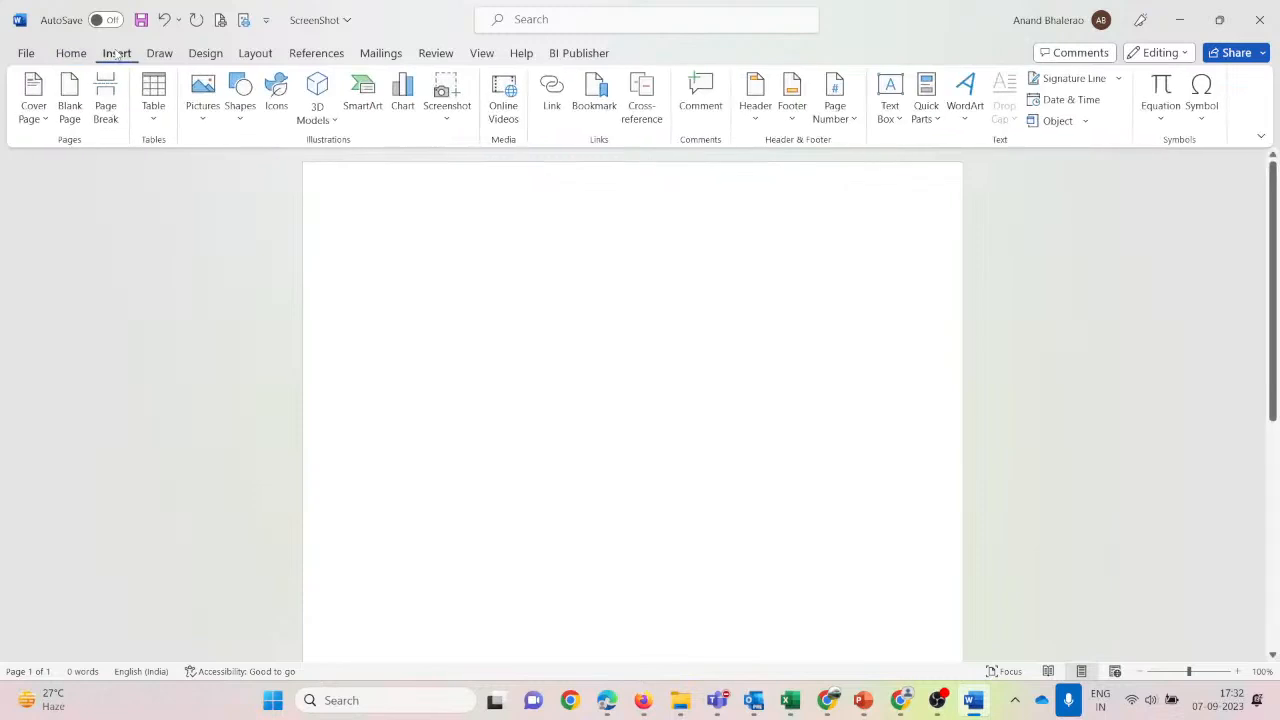
pyautogui.click(153, 105)
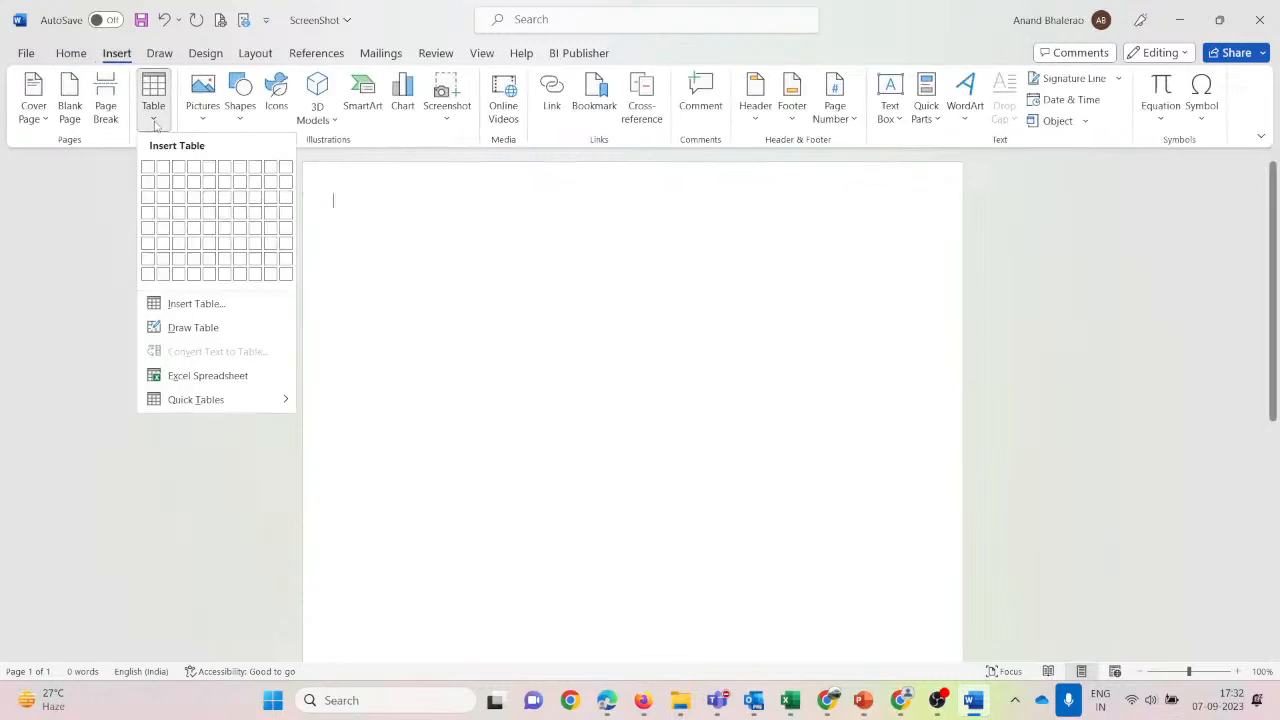
pyautogui.click(176, 197)
pyautogui.press('Return')
pyautogui.press('Return')
pyautogui.press('Return')
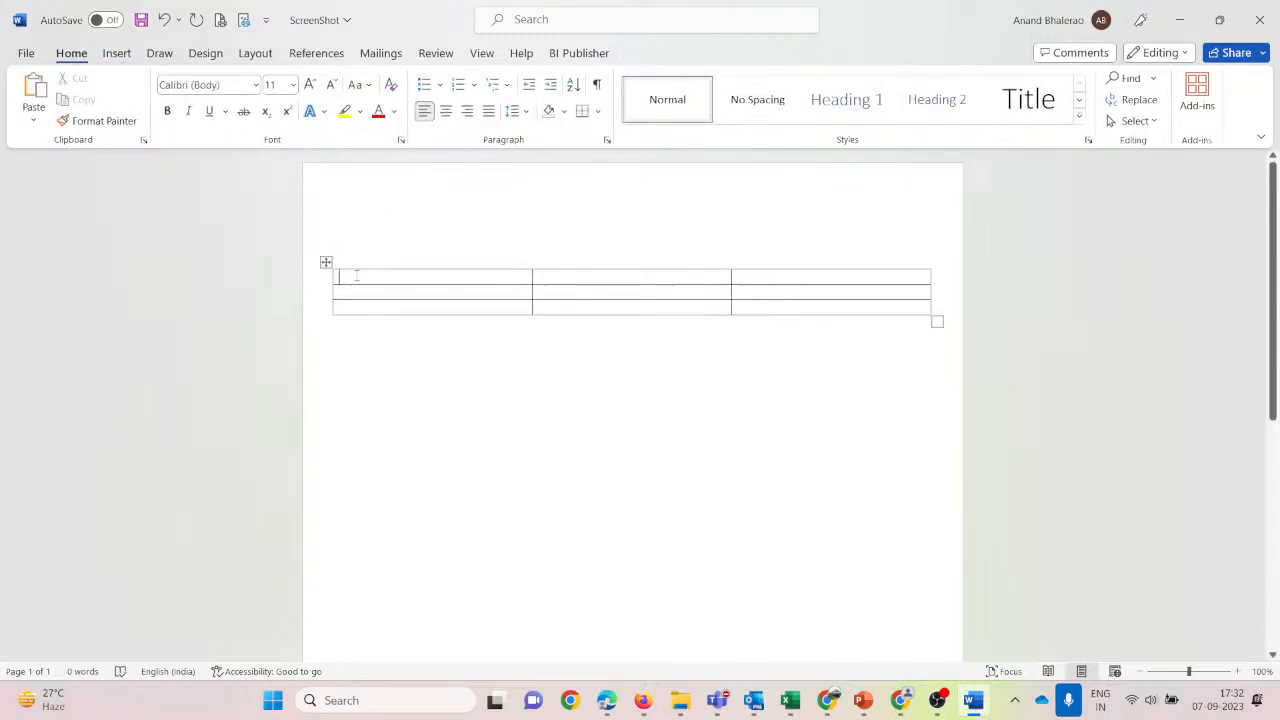
pyautogui.click(352, 277)
pyautogui.hotkey('alt', 'Tab')
pyautogui.hotkey('alt', 'Tab')
pyautogui.hotkey('alt', 'Tab')
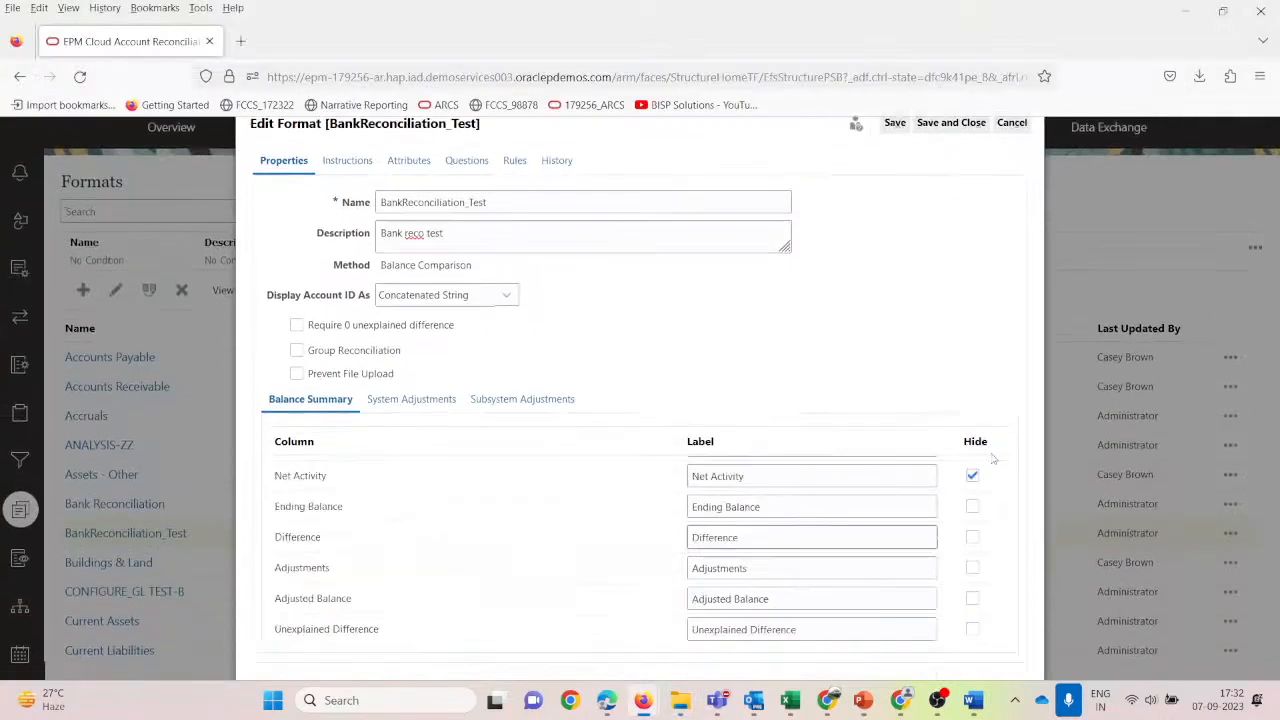
# Snip the Balance Summary section of the BankReconciliation_Test Edit Format dialog.
pyautogui.scroll(-1, 979, 509)
pyautogui.scroll(1, 979, 509)
pyautogui.scroll(-2, 951, 425)
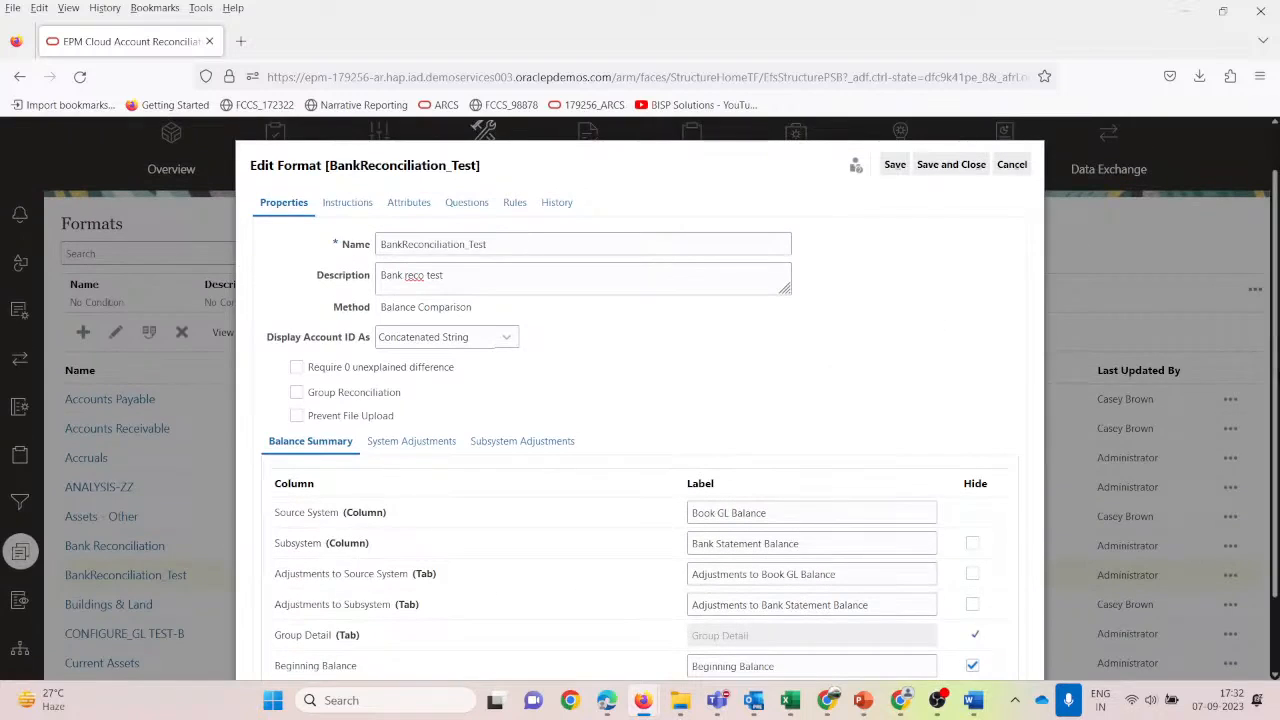
pyautogui.scroll(-1, 1247, 387)
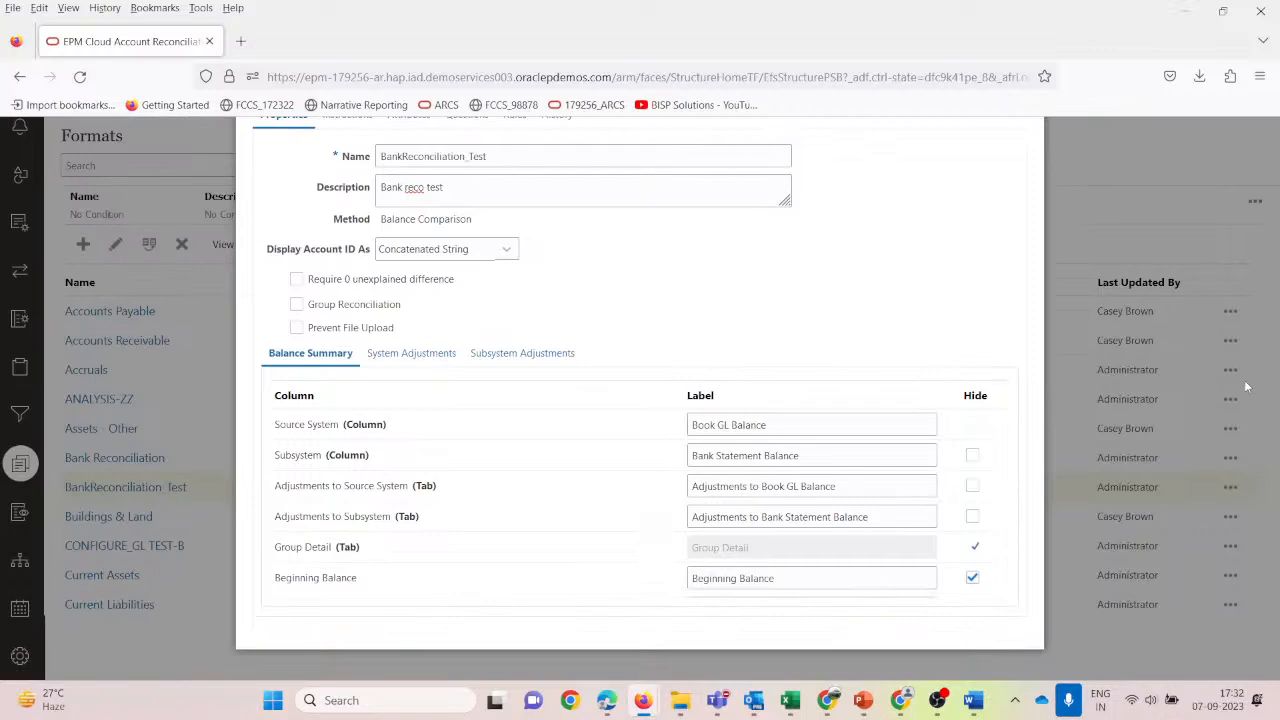
pyautogui.press('super+shift+s')
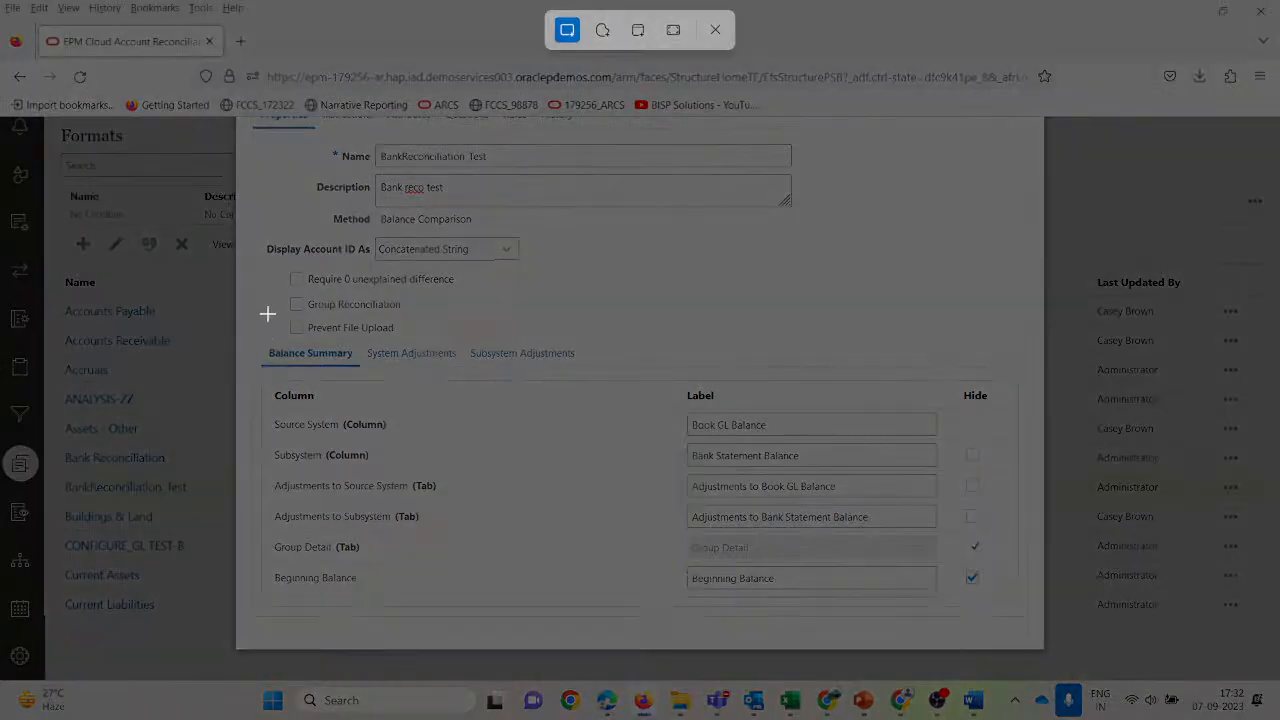
pyautogui.moveTo(252, 341); pyautogui.dragTo(1012, 620)
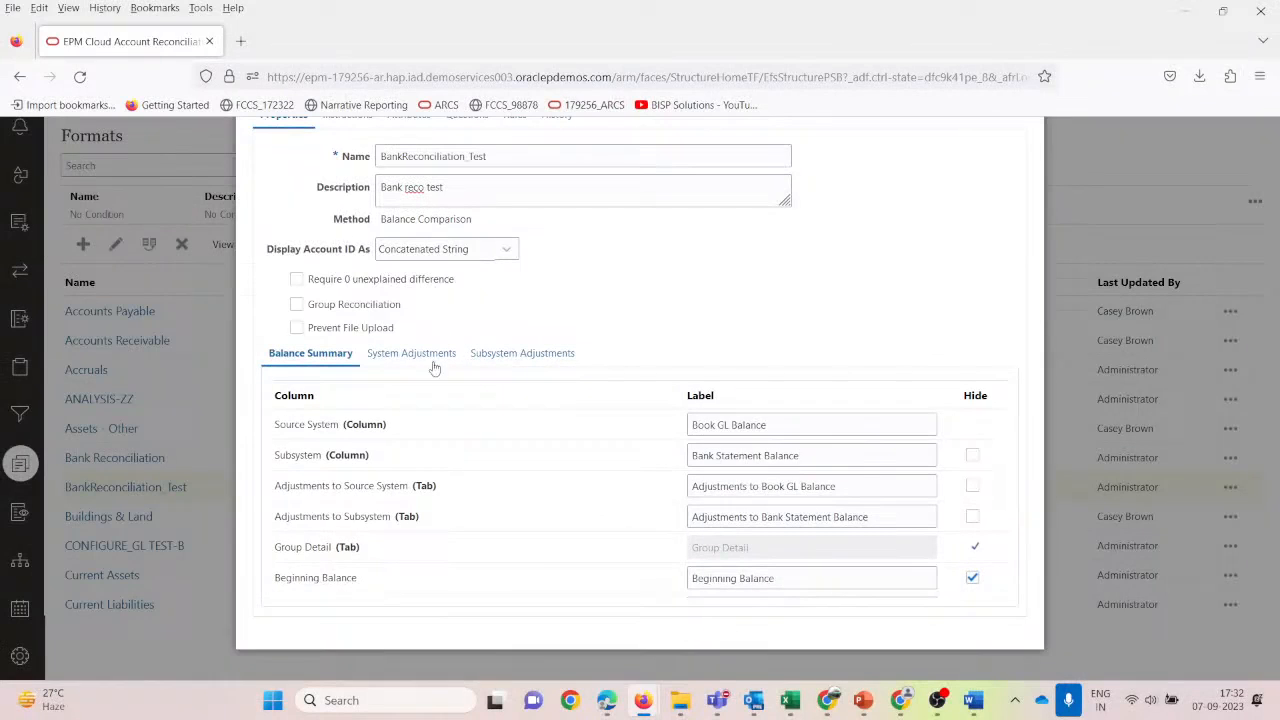
pyautogui.hotkey('alt', 'Tab')
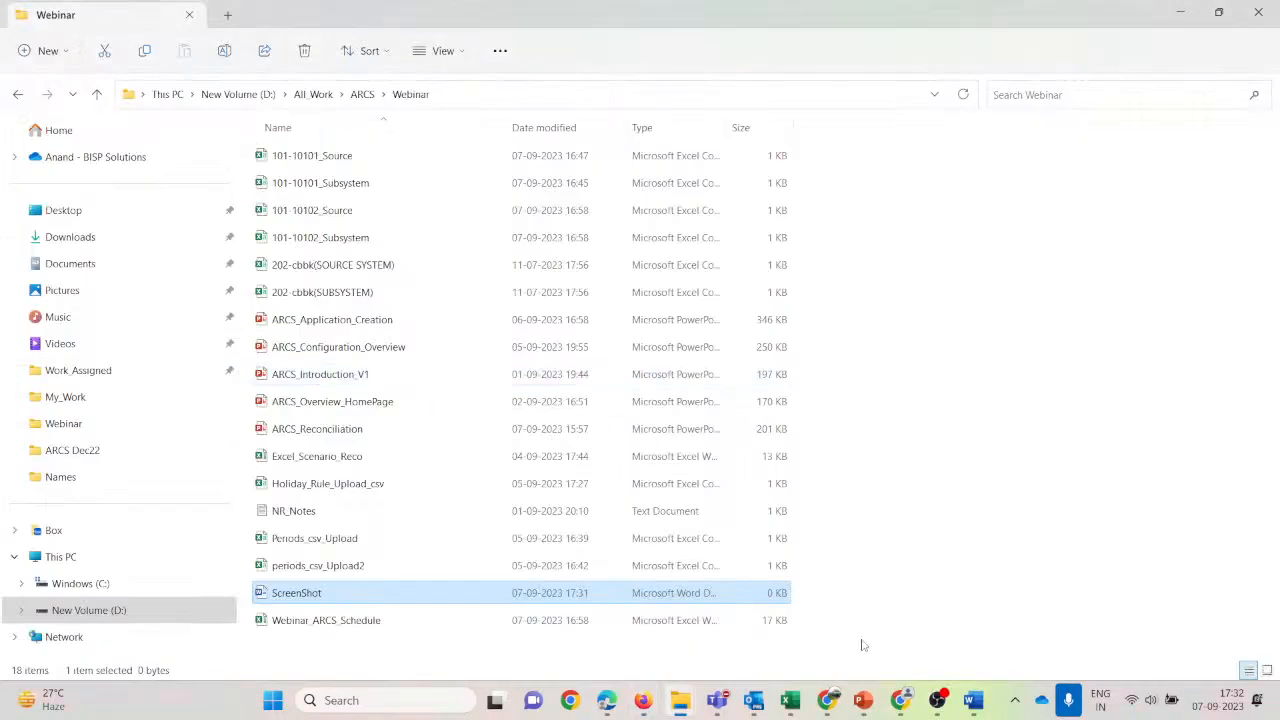
# Paste the Balance Summary snip into the table's first cell.
pyautogui.click(972, 703)
pyautogui.hotkey('ctrl', 'v')
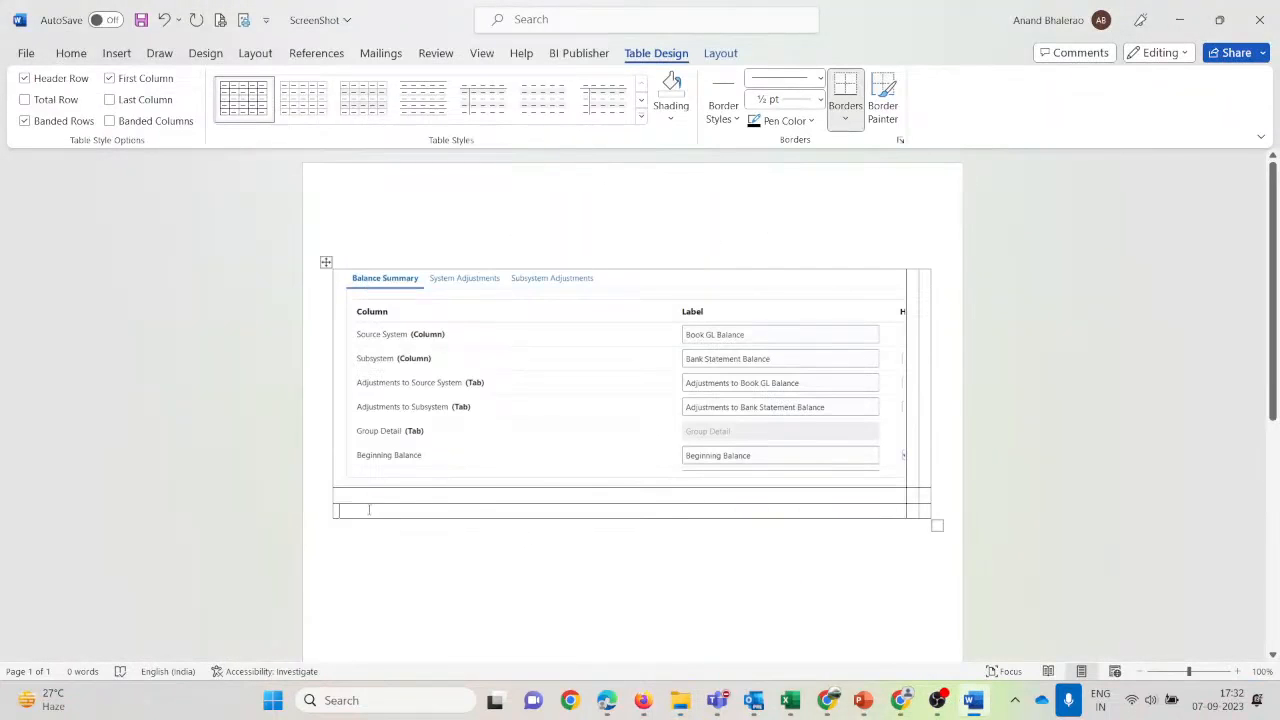
pyautogui.hotkey('alt', 'Tab')
pyautogui.hotkey('alt', 'Tab')
pyautogui.press('Tab')
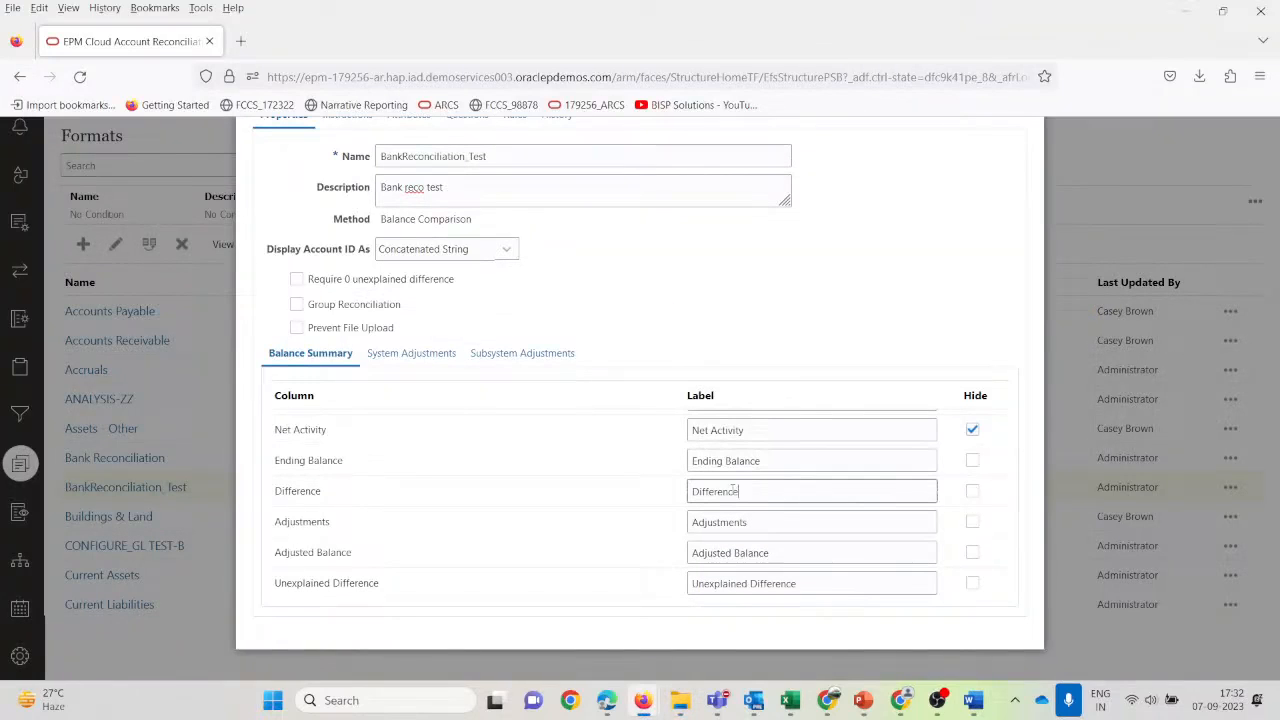
# Snip the Net Activity to Unexplained Difference rows and paste them into the next table row.
pyautogui.press('super+shift+s')
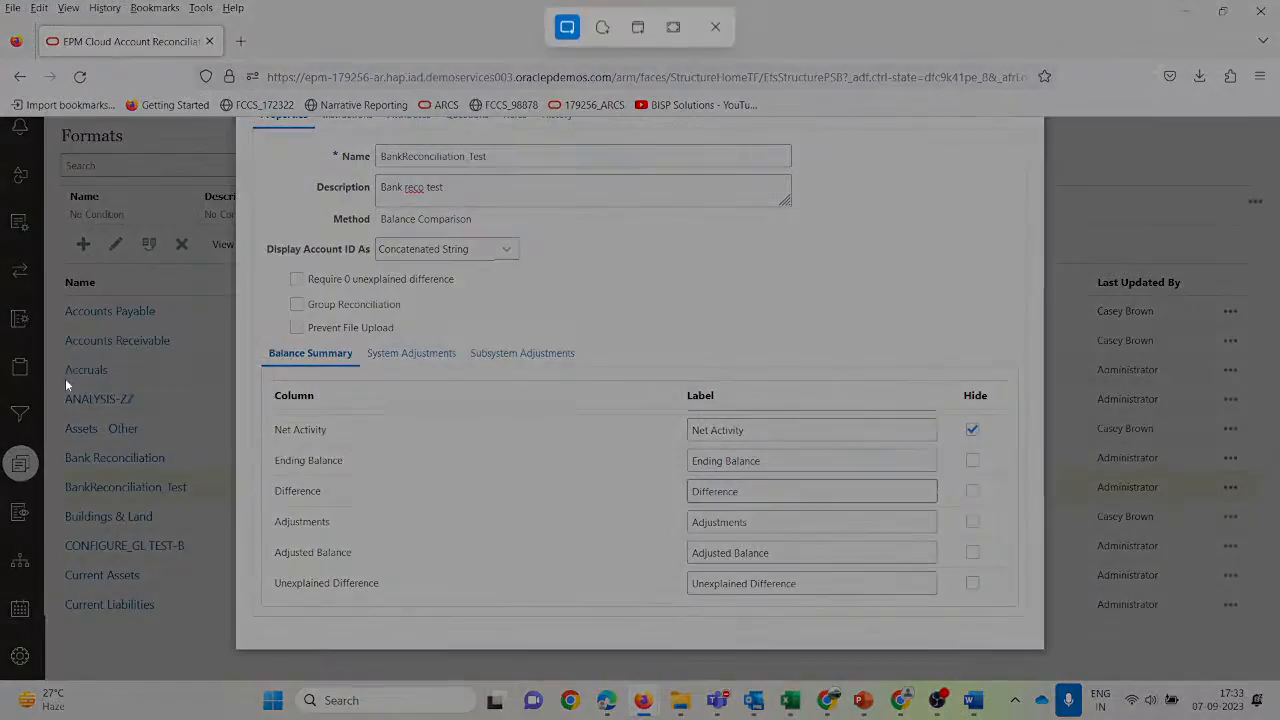
pyautogui.moveTo(257, 345); pyautogui.dragTo(1007, 611)
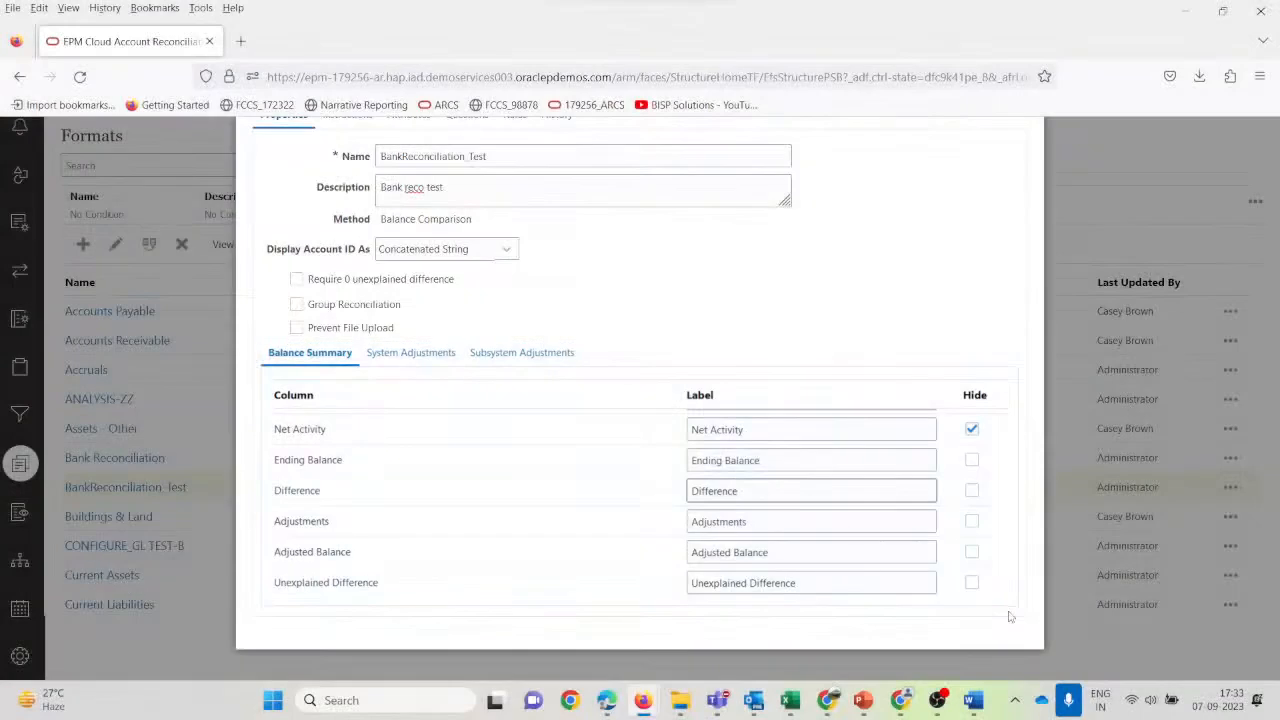
pyautogui.hotkey('alt', 'Tab')
pyautogui.moveTo(970, 703)
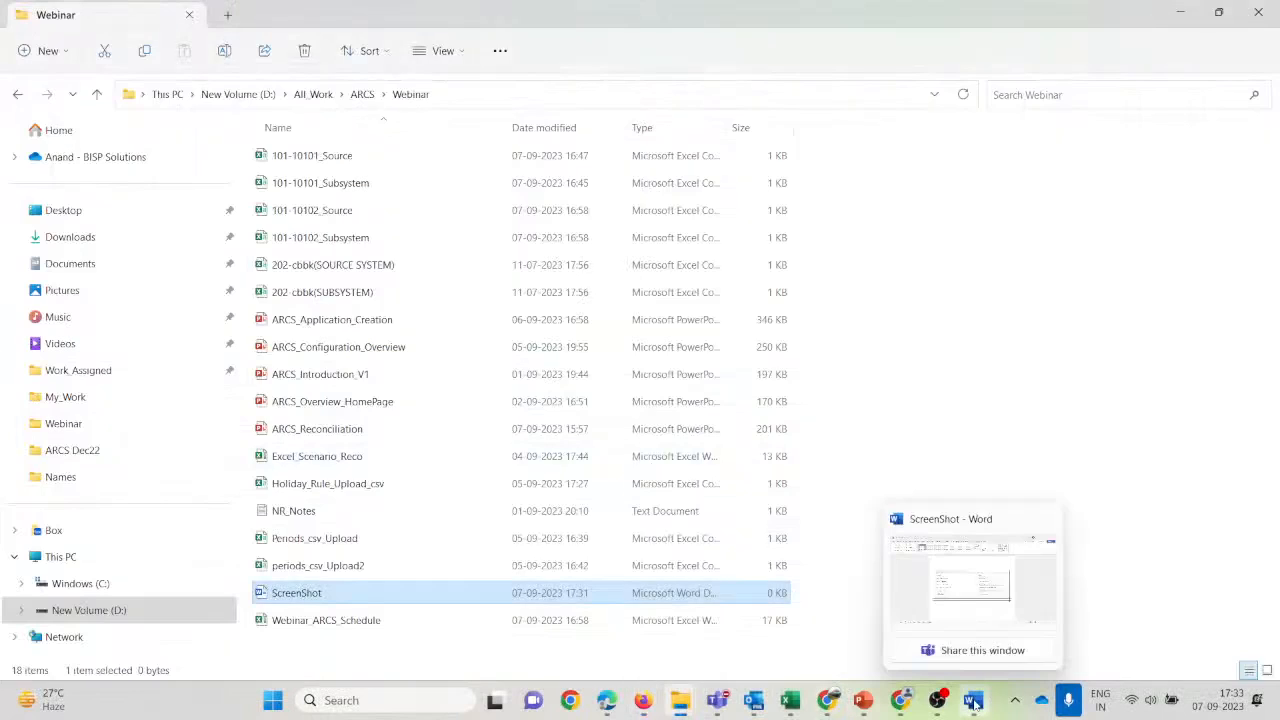
pyautogui.click(980, 608)
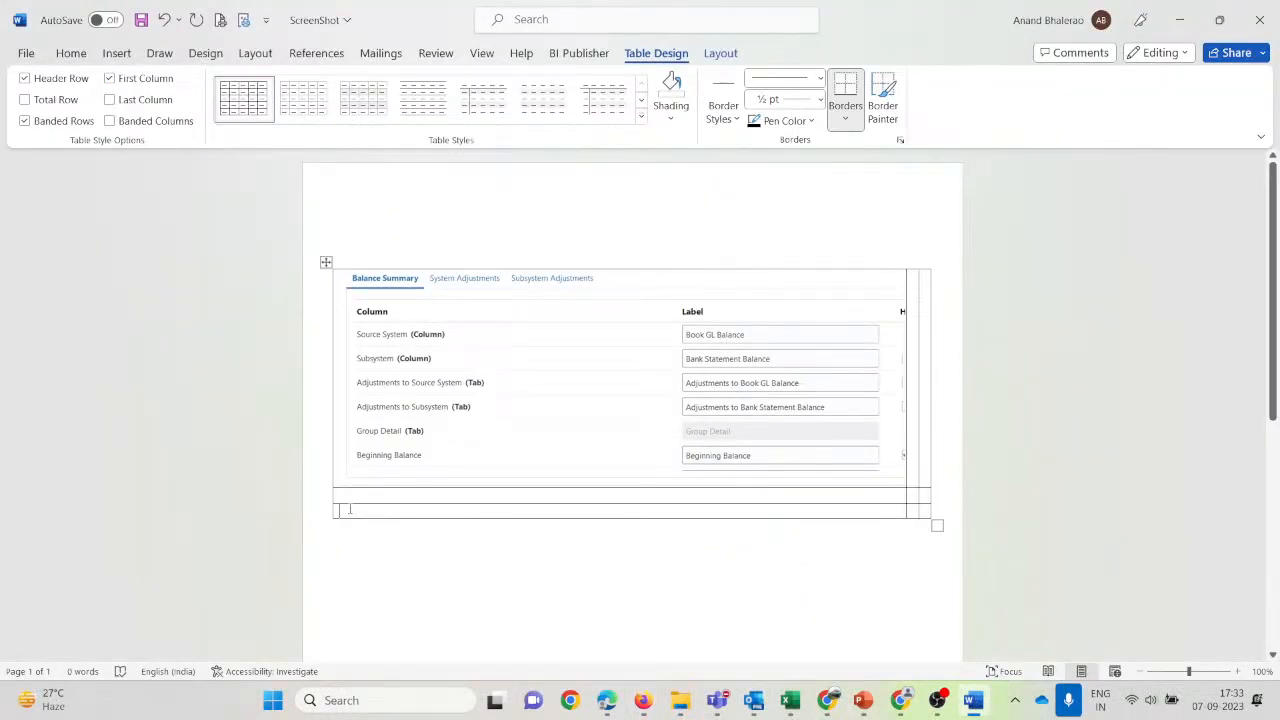
pyautogui.hotkey('ctrl', 'v')
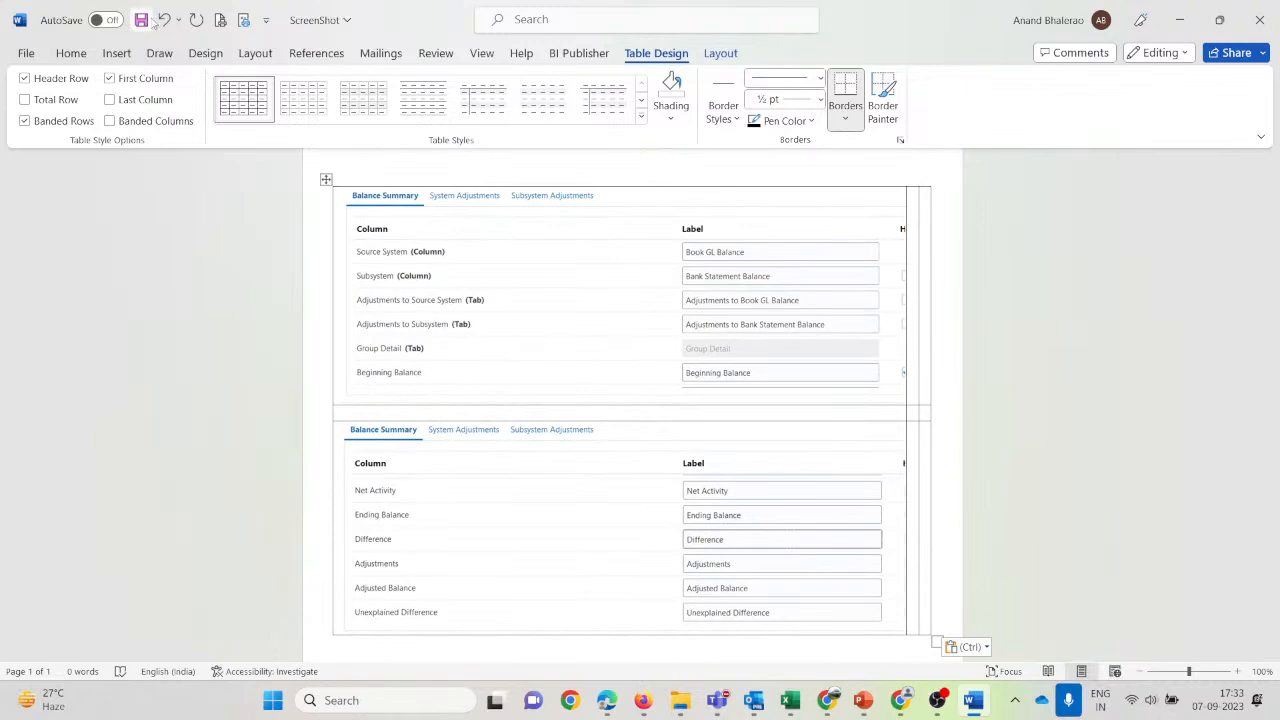
# Save the ScreenShot document.
pyautogui.click(141, 20)
pyautogui.hotkey('alt', 'Tab')
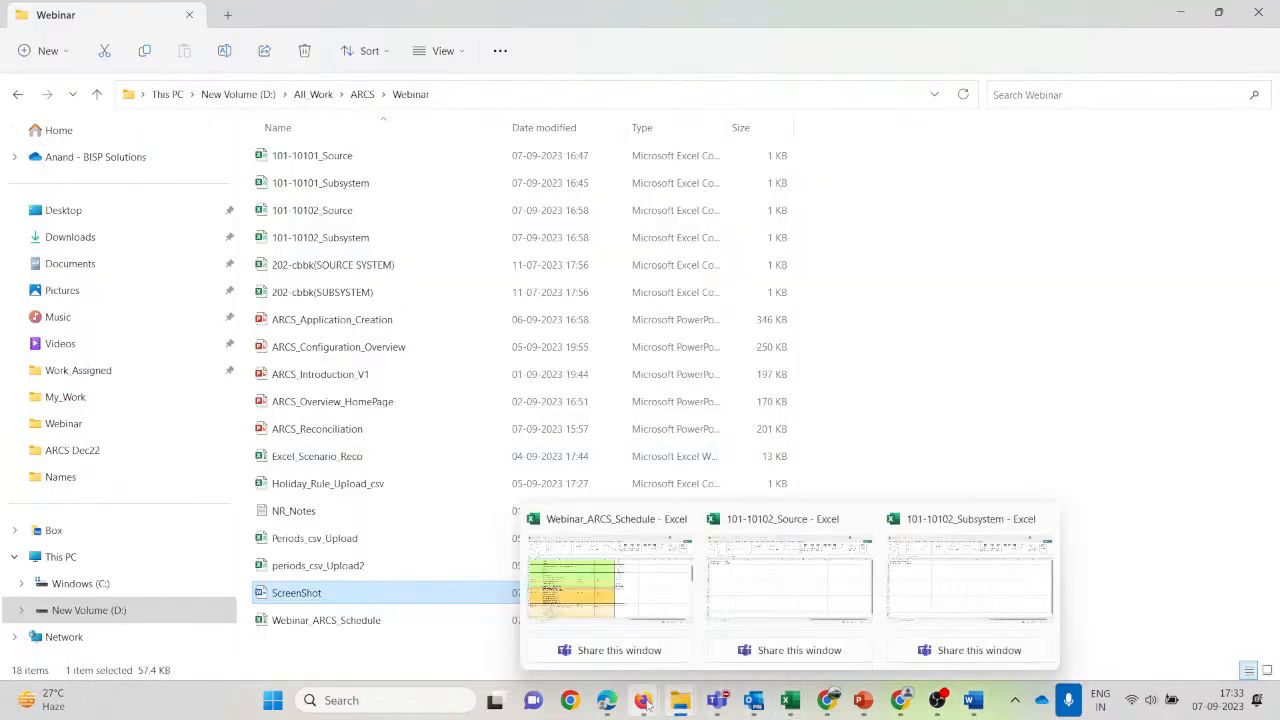
pyautogui.moveTo(642, 700)
pyautogui.click(565, 595)
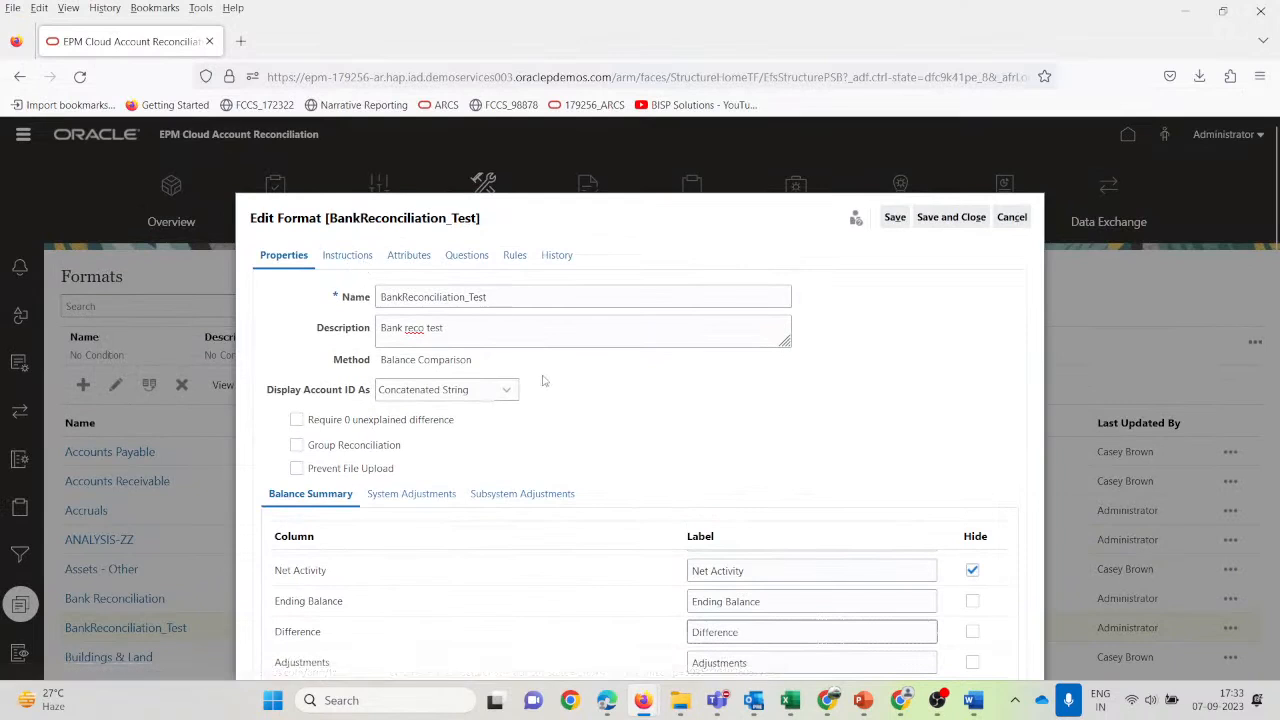
# Show the System Adjustments settings and select the Invoice attribute row.
pyautogui.scroll(-3, 741, 476)
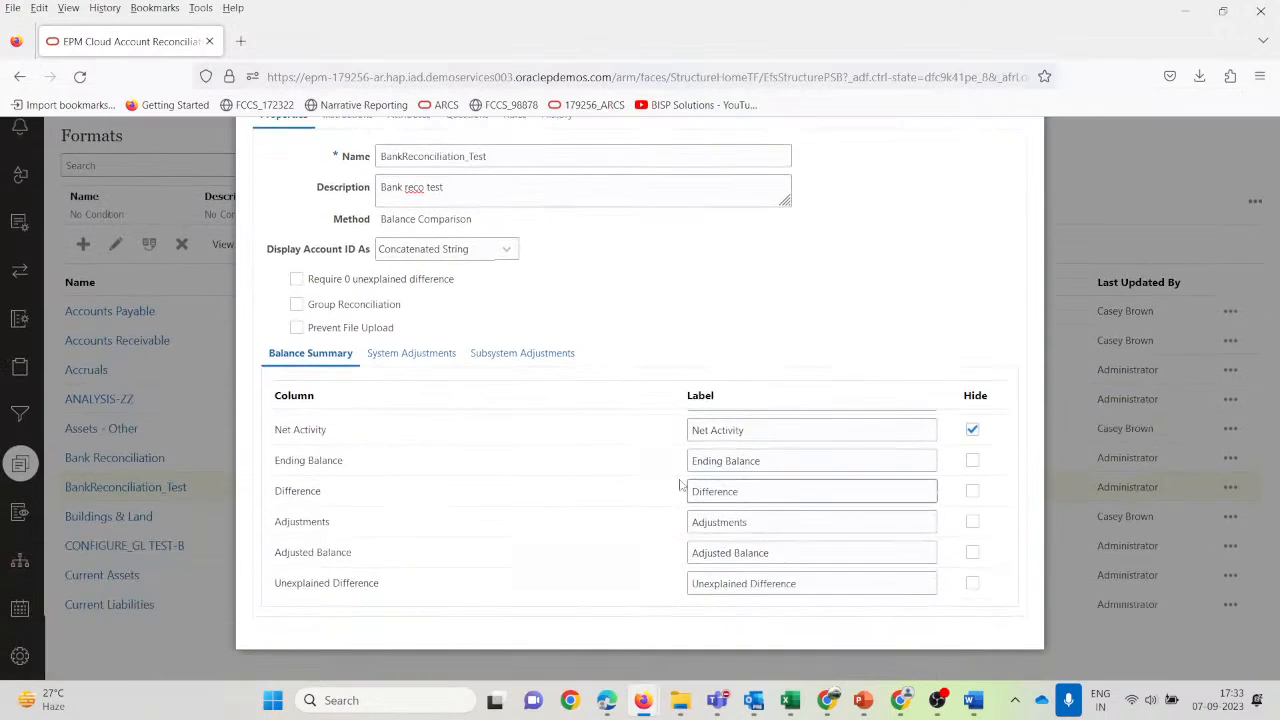
pyautogui.click(408, 362)
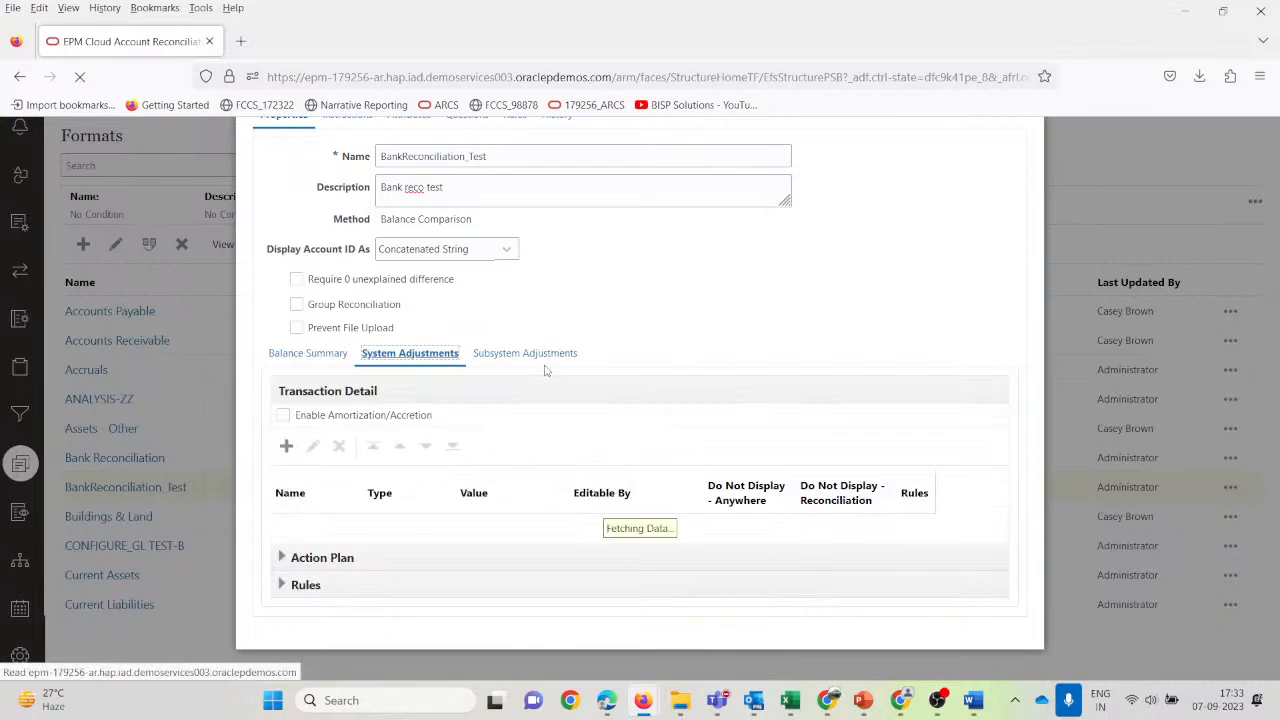
pyautogui.scroll(-4, 423, 528)
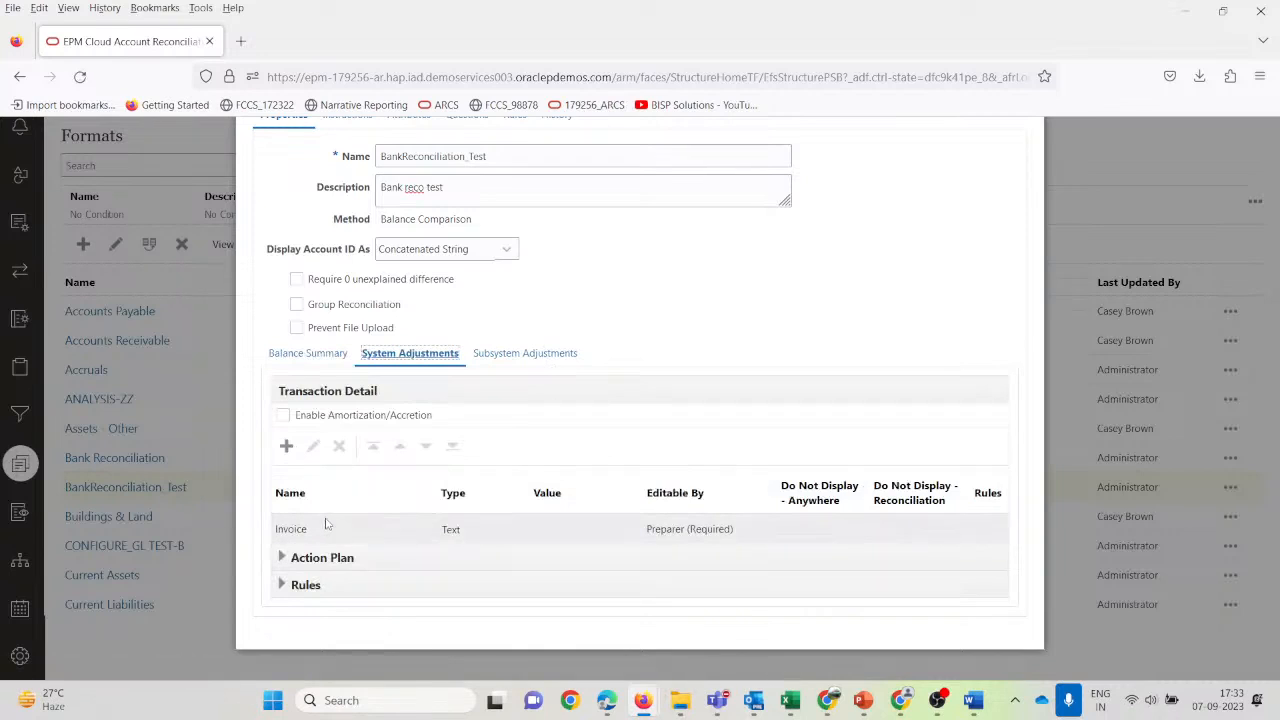
pyautogui.scroll(5, 335, 532)
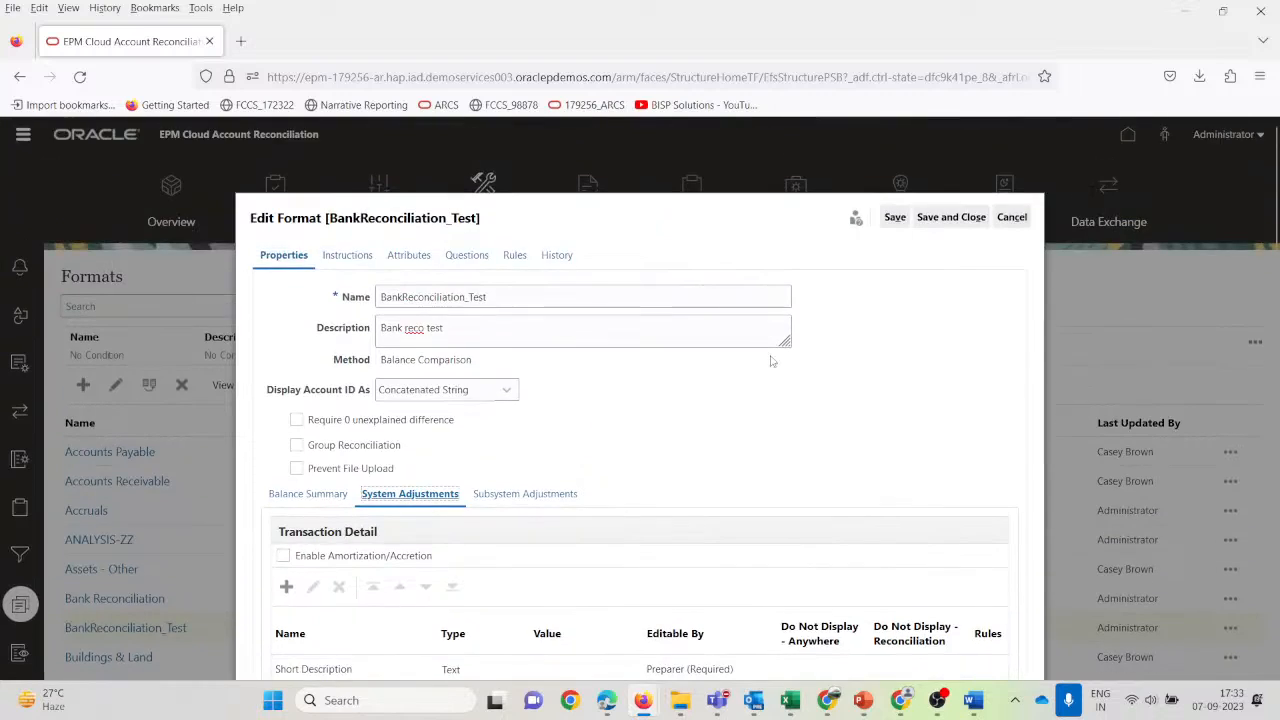
pyautogui.scroll(-2, 775, 362)
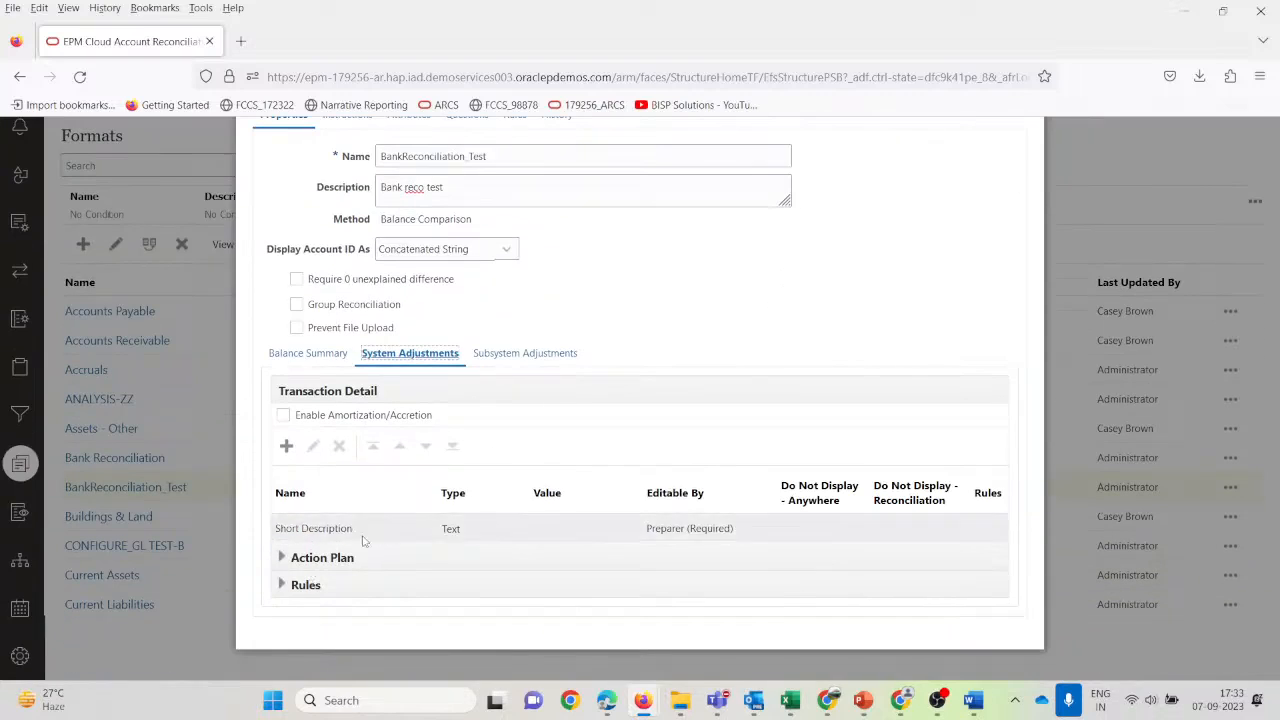
pyautogui.scroll(-1, 381, 527)
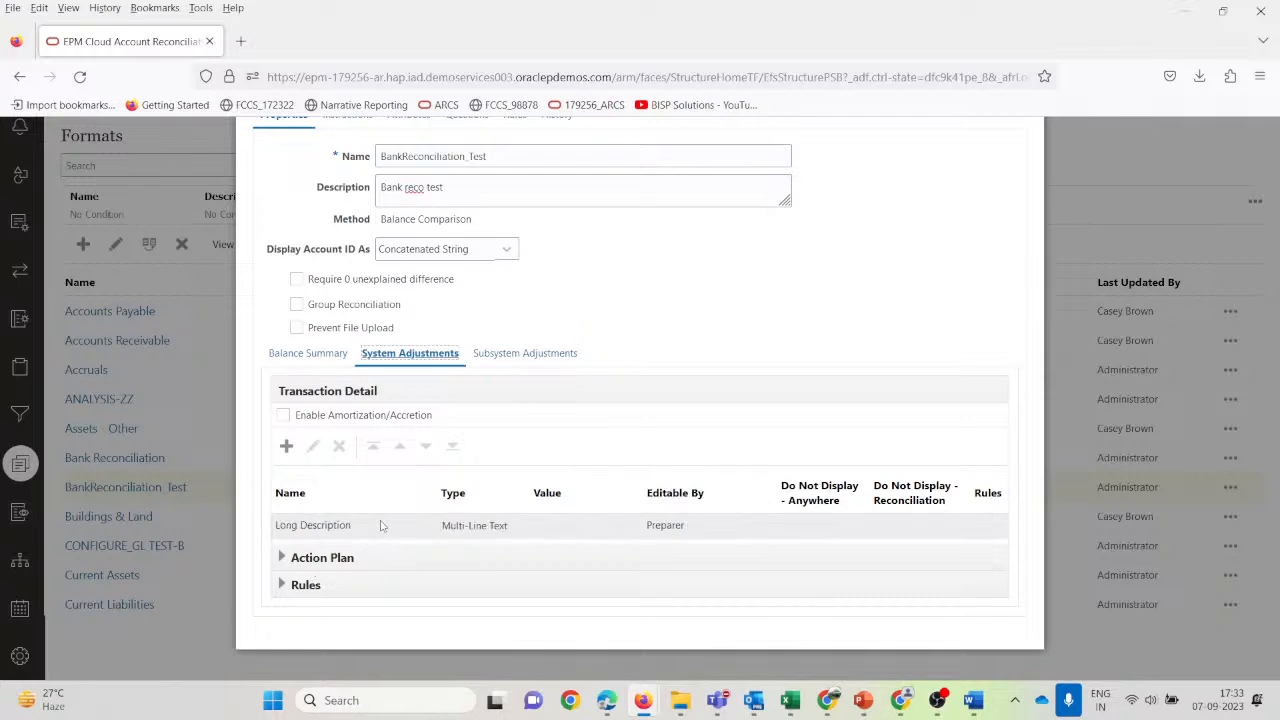
pyautogui.scroll(-1, 380, 526)
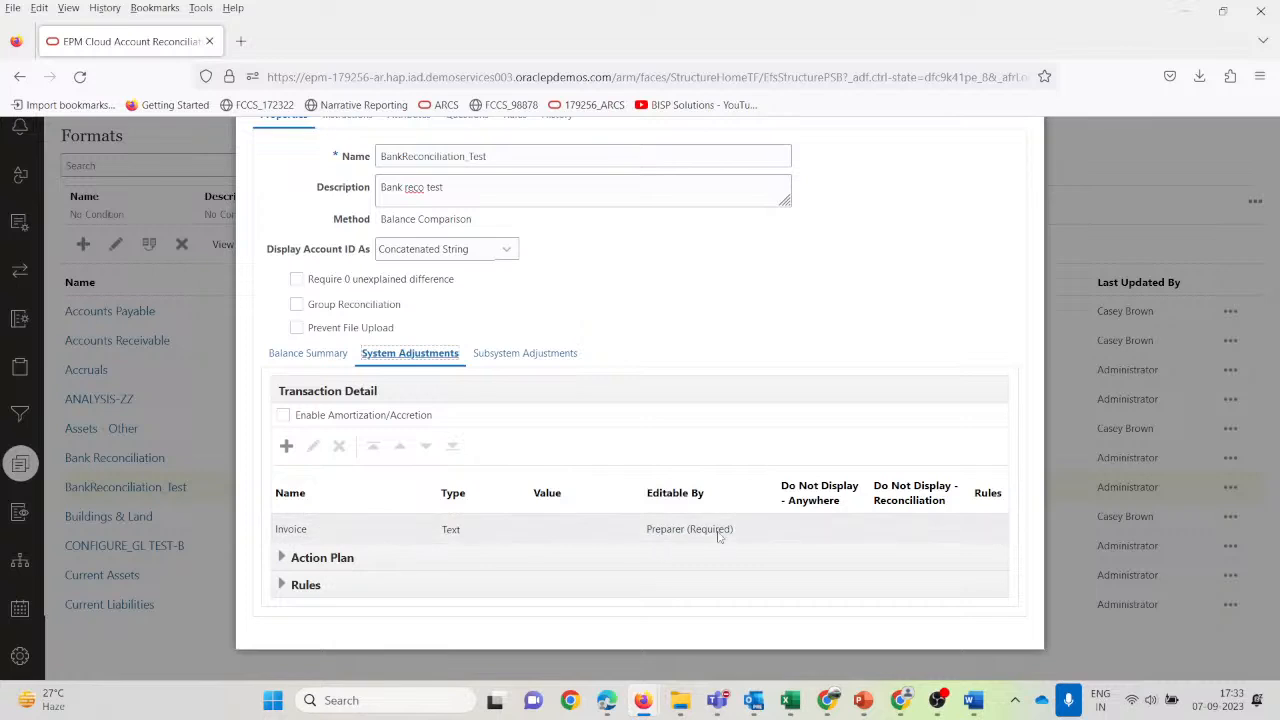
pyautogui.click(319, 529)
# Give the Preparer role Allow Edits access on the Invoice attribute and apply it.
pyautogui.click(313, 446)
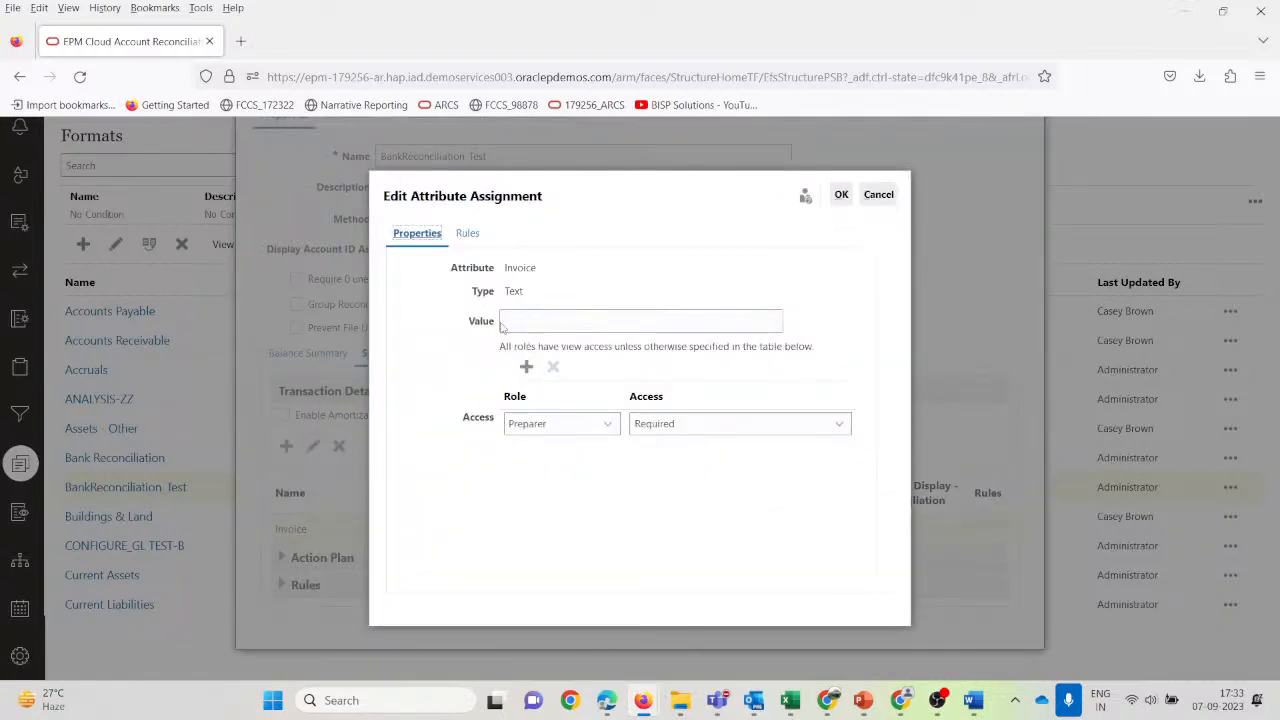
pyautogui.click(467, 234)
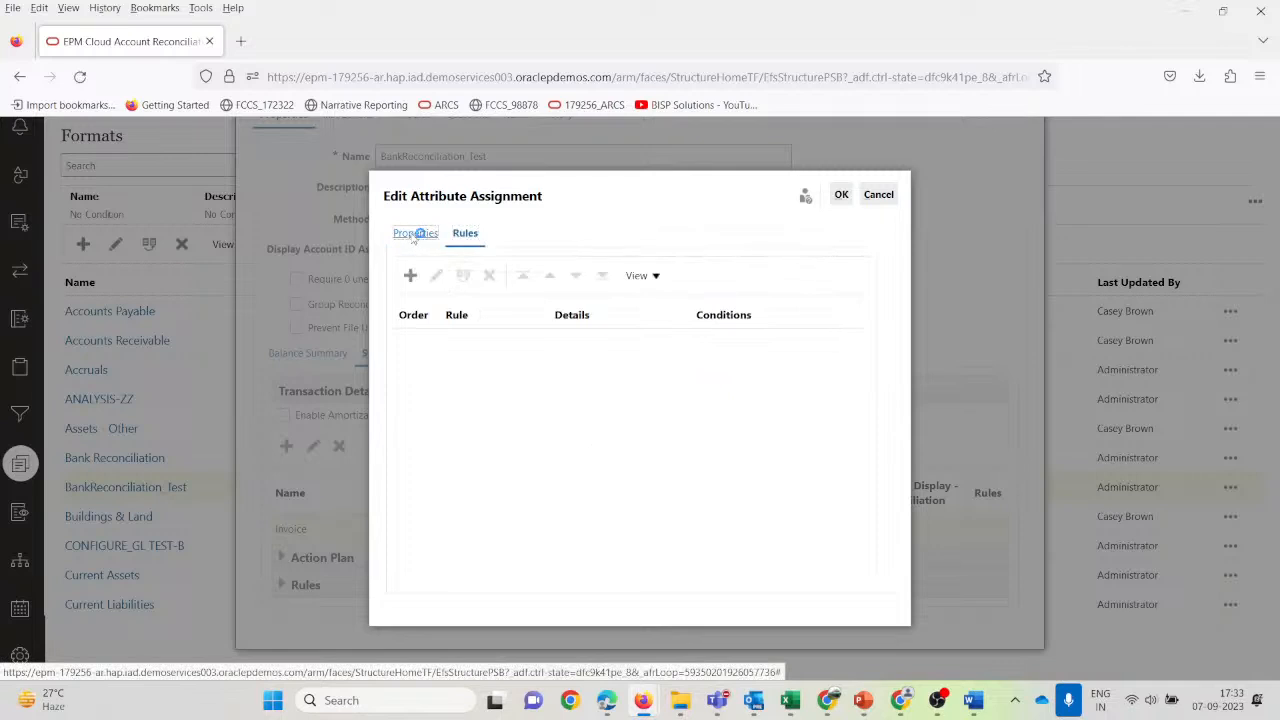
pyautogui.click(430, 237)
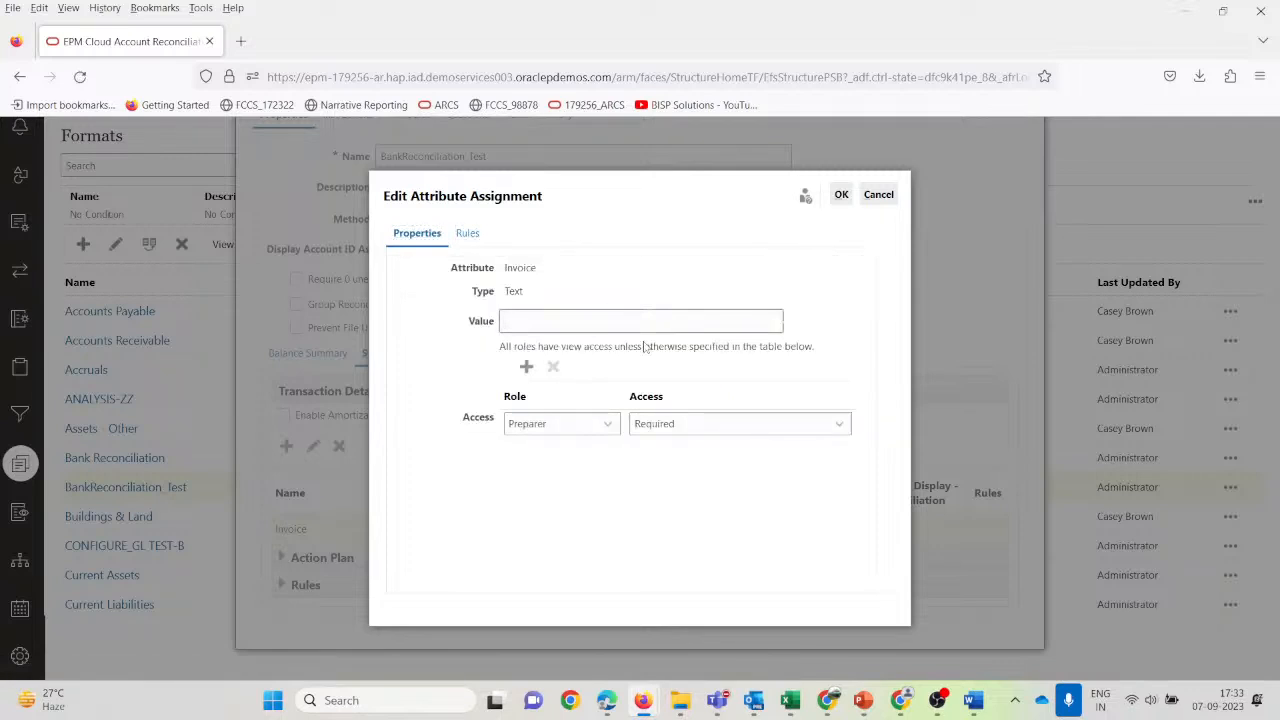
pyautogui.click(606, 426)
pyautogui.click(550, 476)
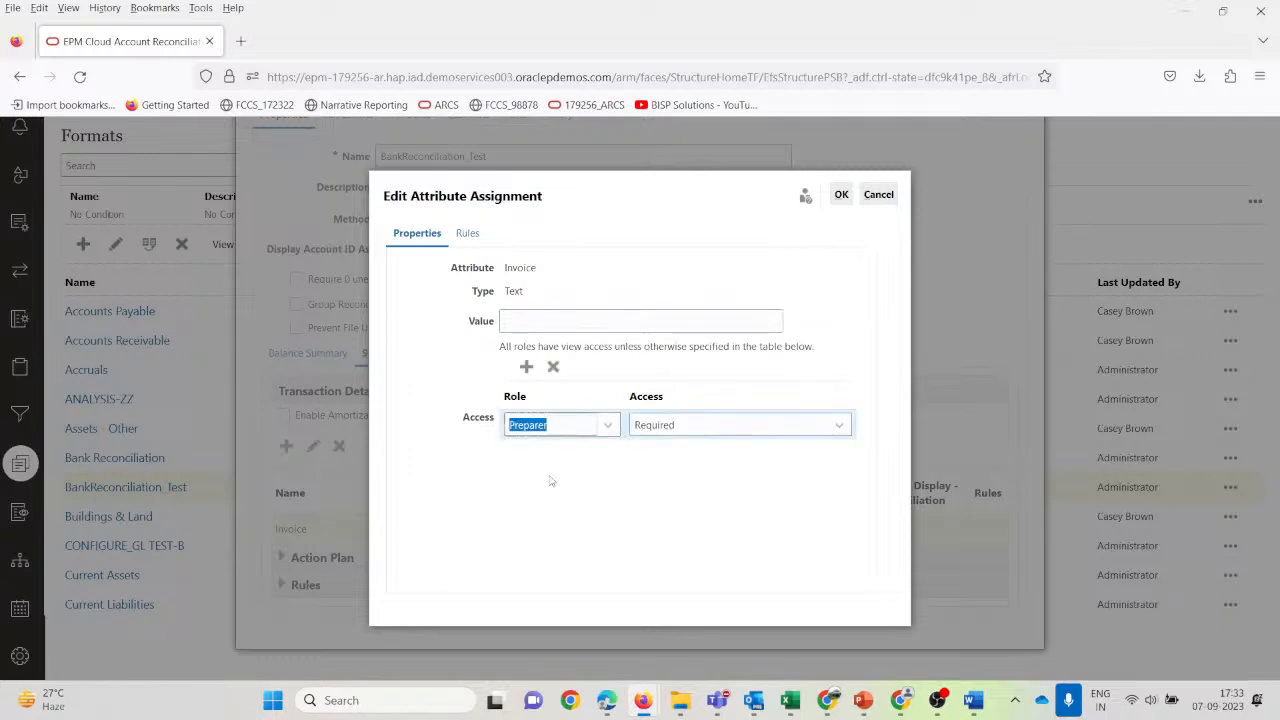
pyautogui.click(748, 433)
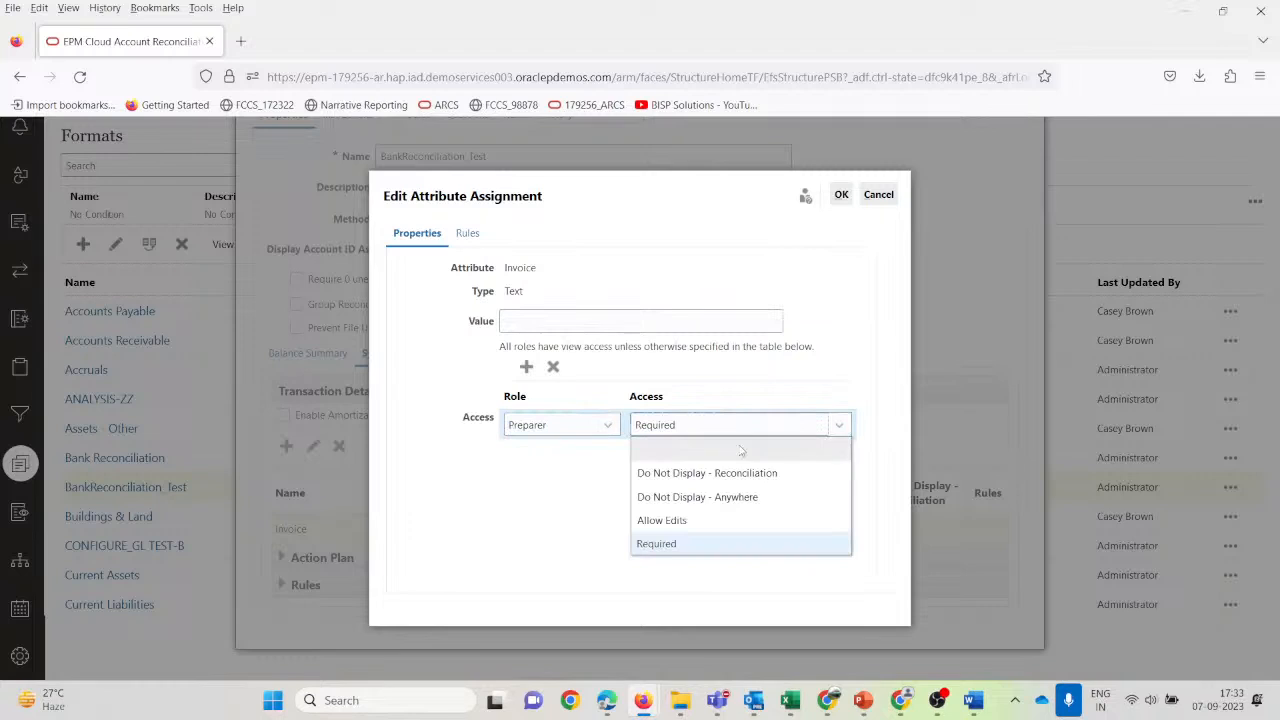
pyautogui.click(711, 530)
pyautogui.click(708, 441)
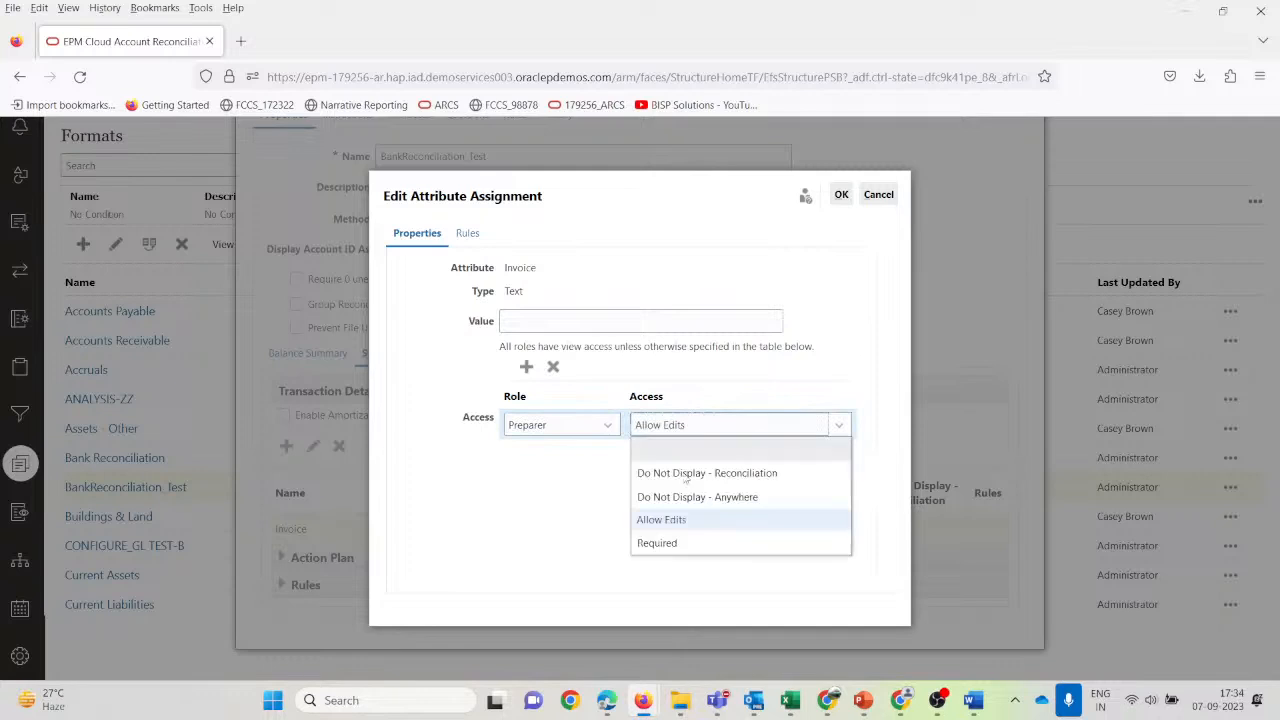
pyautogui.click(687, 527)
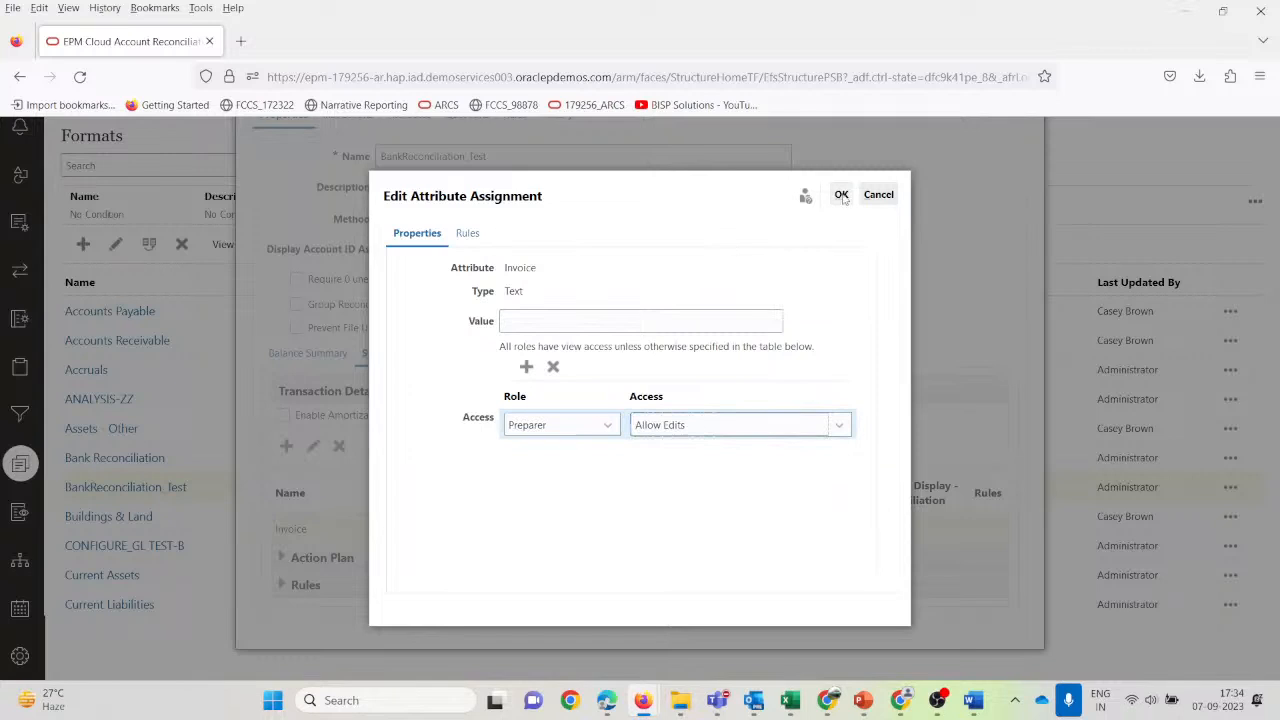
pyautogui.click(530, 318)
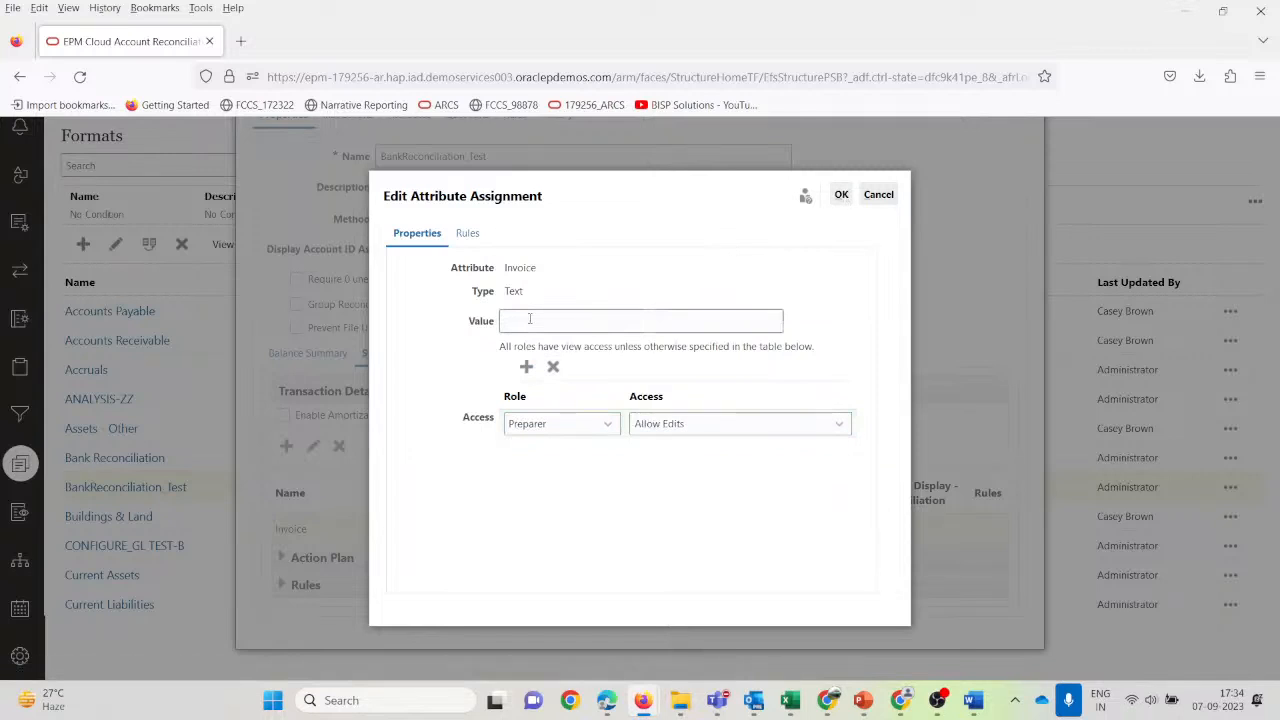
pyautogui.click(841, 196)
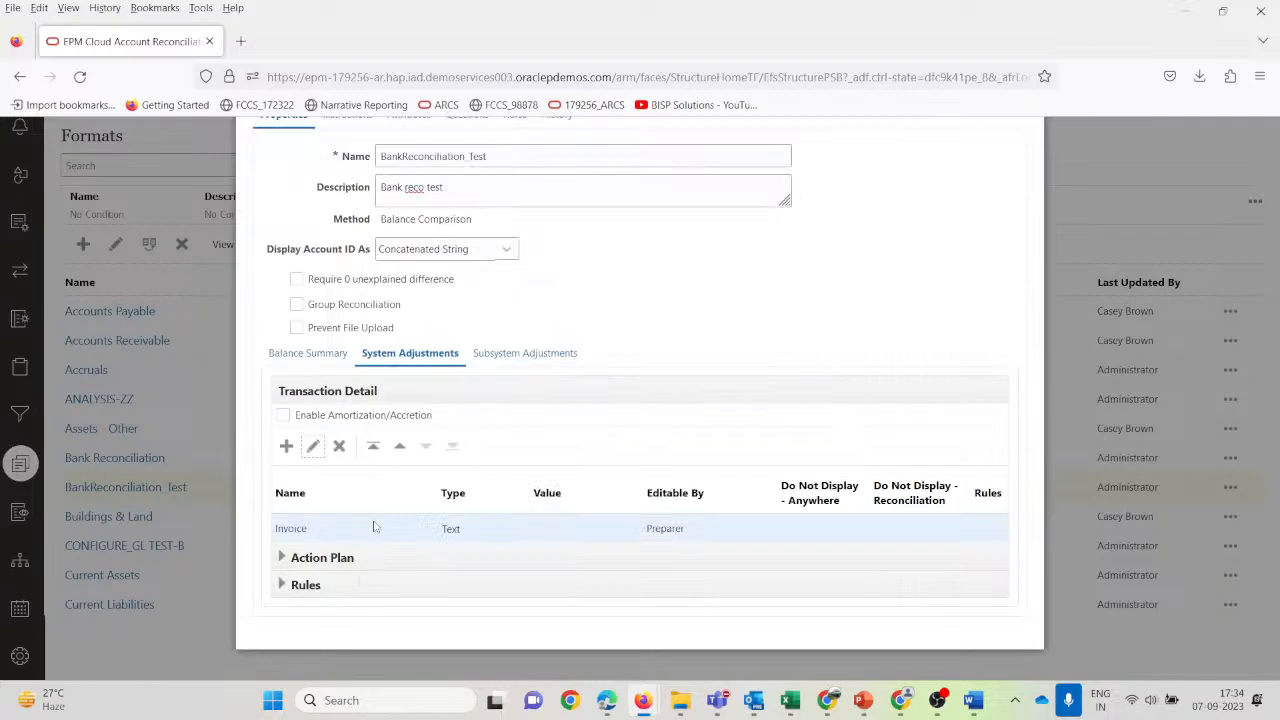
# Paste a snip of the System Adjustments Transaction Detail panel into a new bottom table row.
pyautogui.press('super+shift+s')
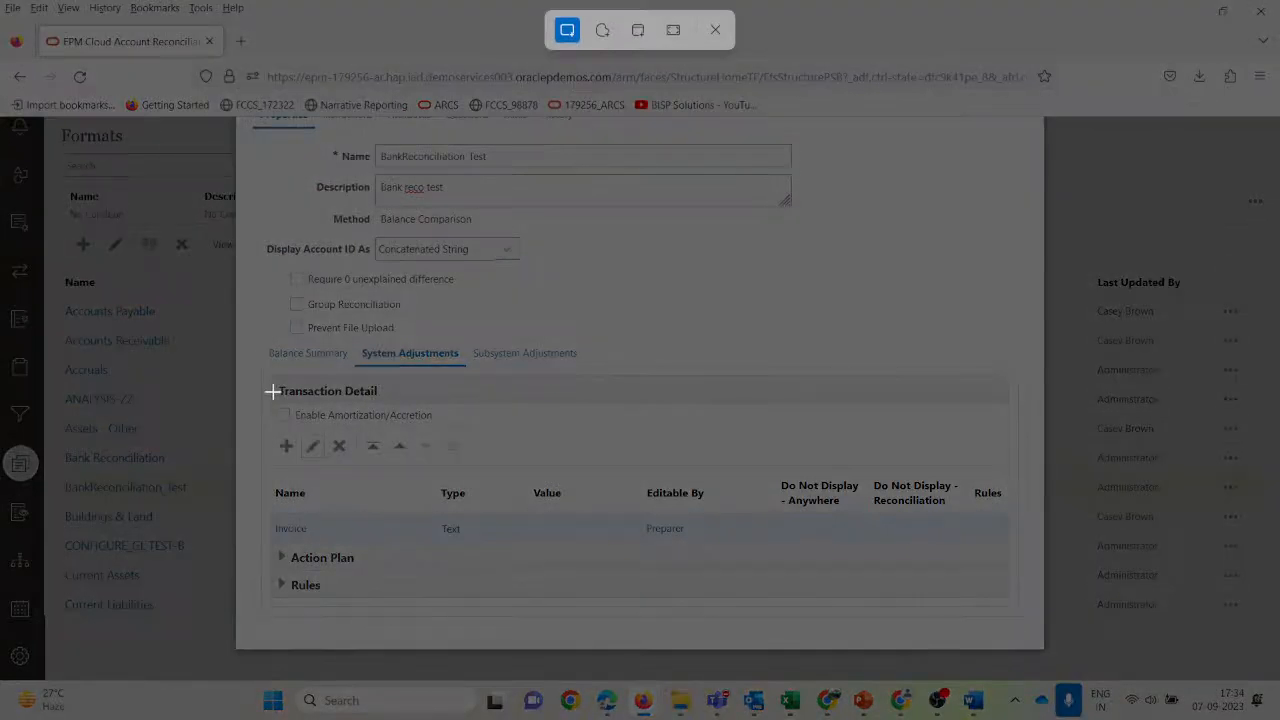
pyautogui.moveTo(270, 376); pyautogui.dragTo(1053, 618)
pyautogui.click(970, 702)
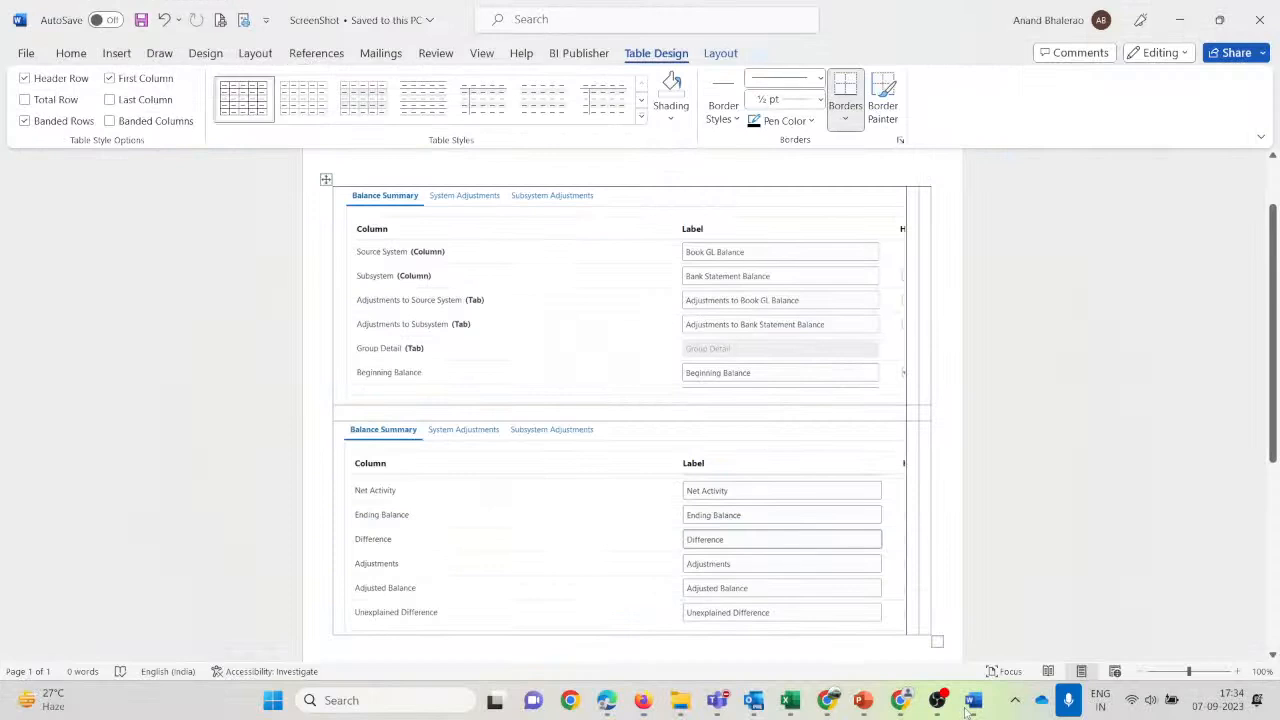
pyautogui.scroll(-3, 934, 432)
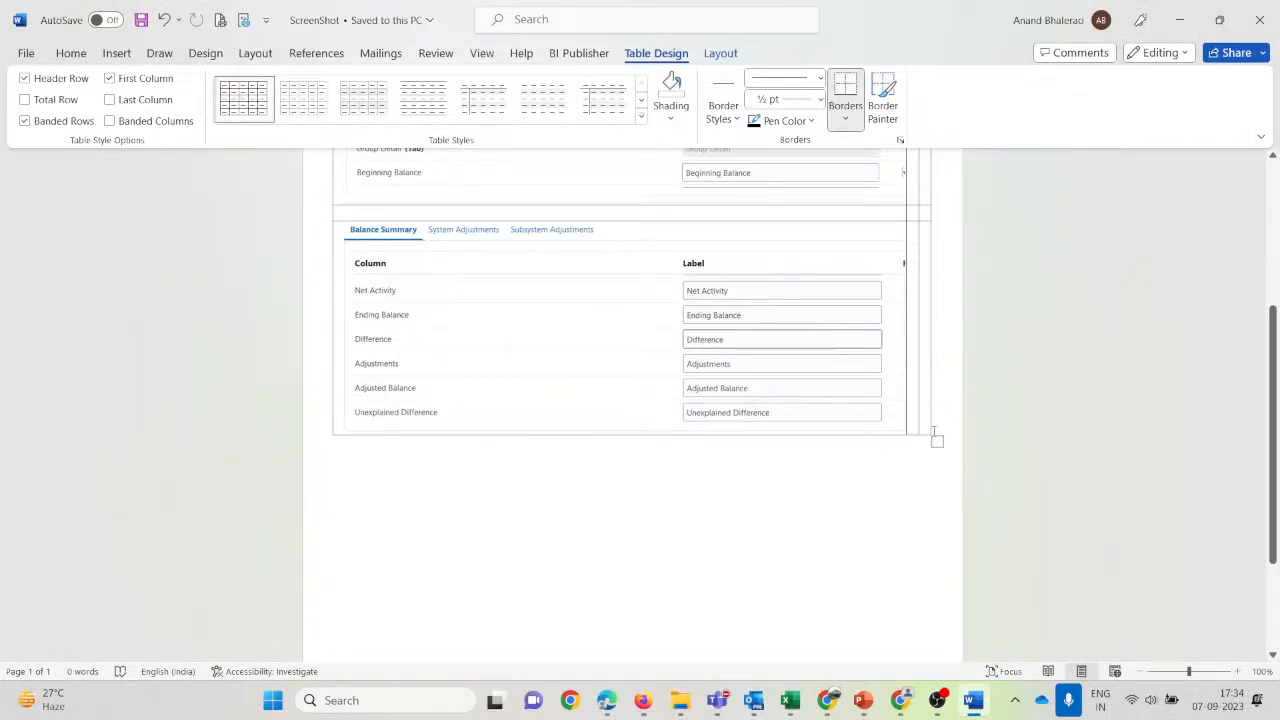
pyautogui.press('Return')
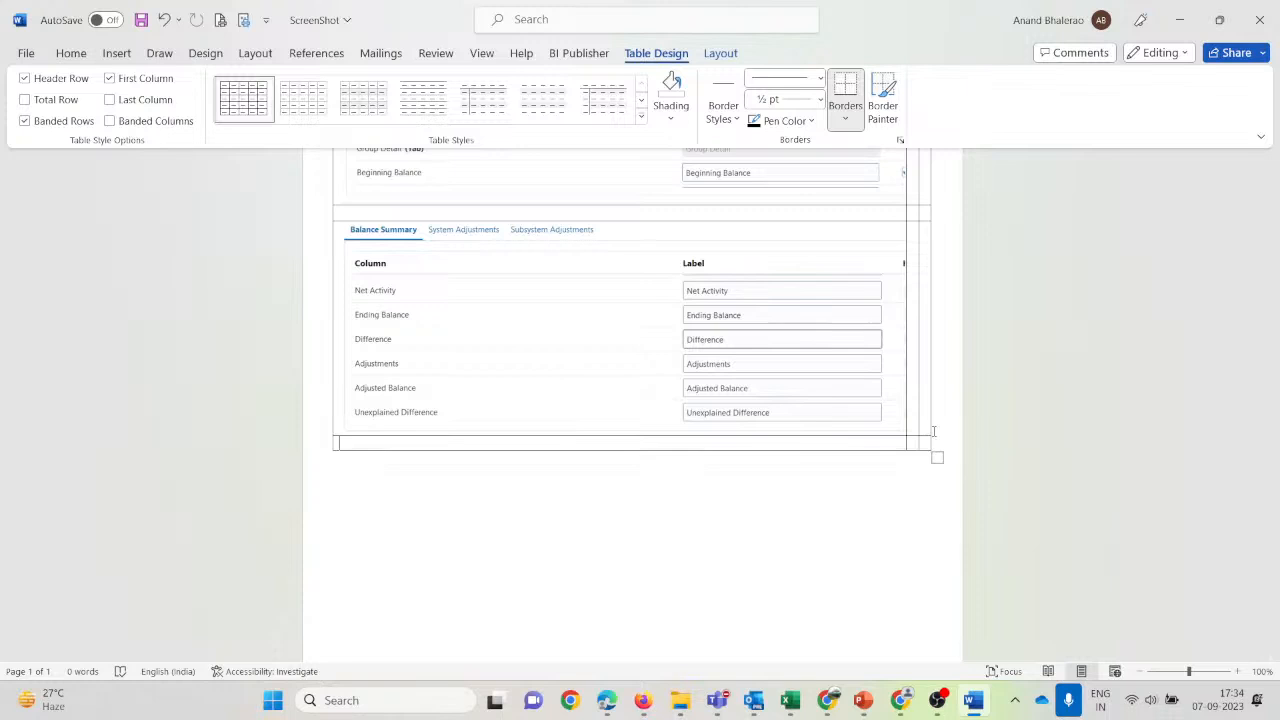
pyautogui.press('Return')
pyautogui.hotkey('ctrl', 'v')
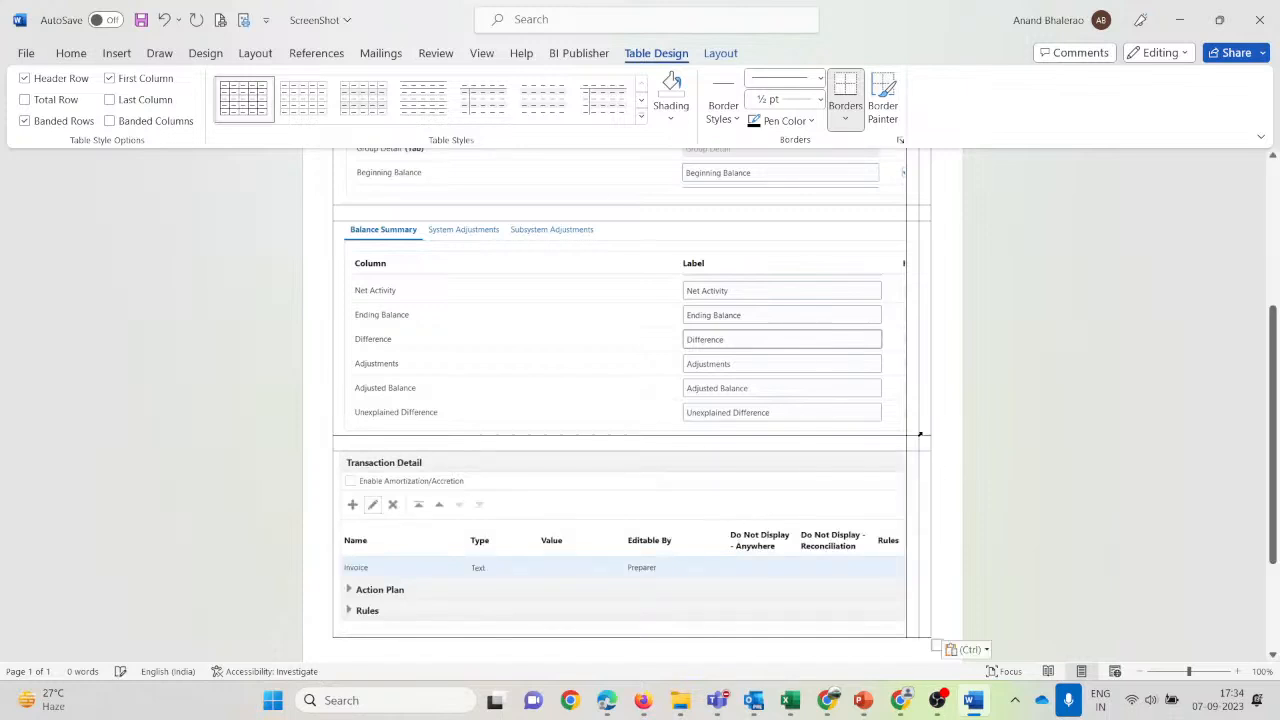
pyautogui.hotkey('alt', 'Tab')
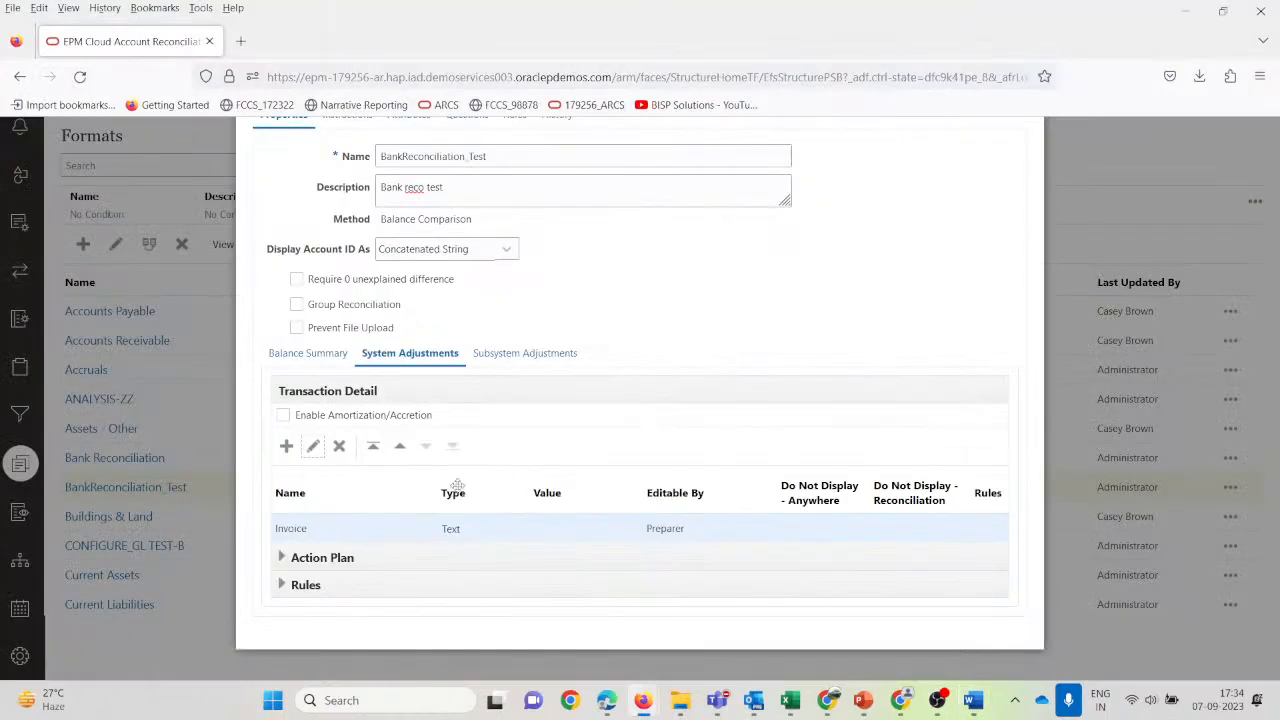
# Review the Subsystem Adjustments transaction detail of the format.
pyautogui.click(519, 356)
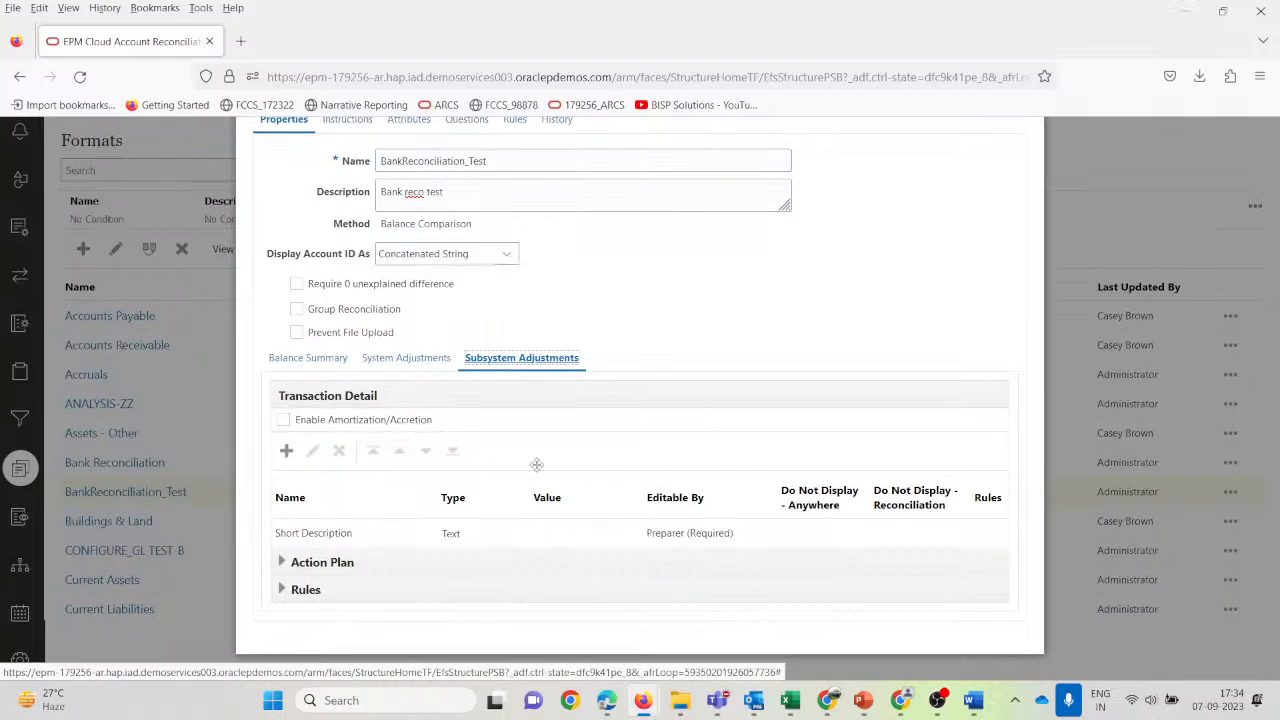
pyautogui.scroll(2, 537, 464)
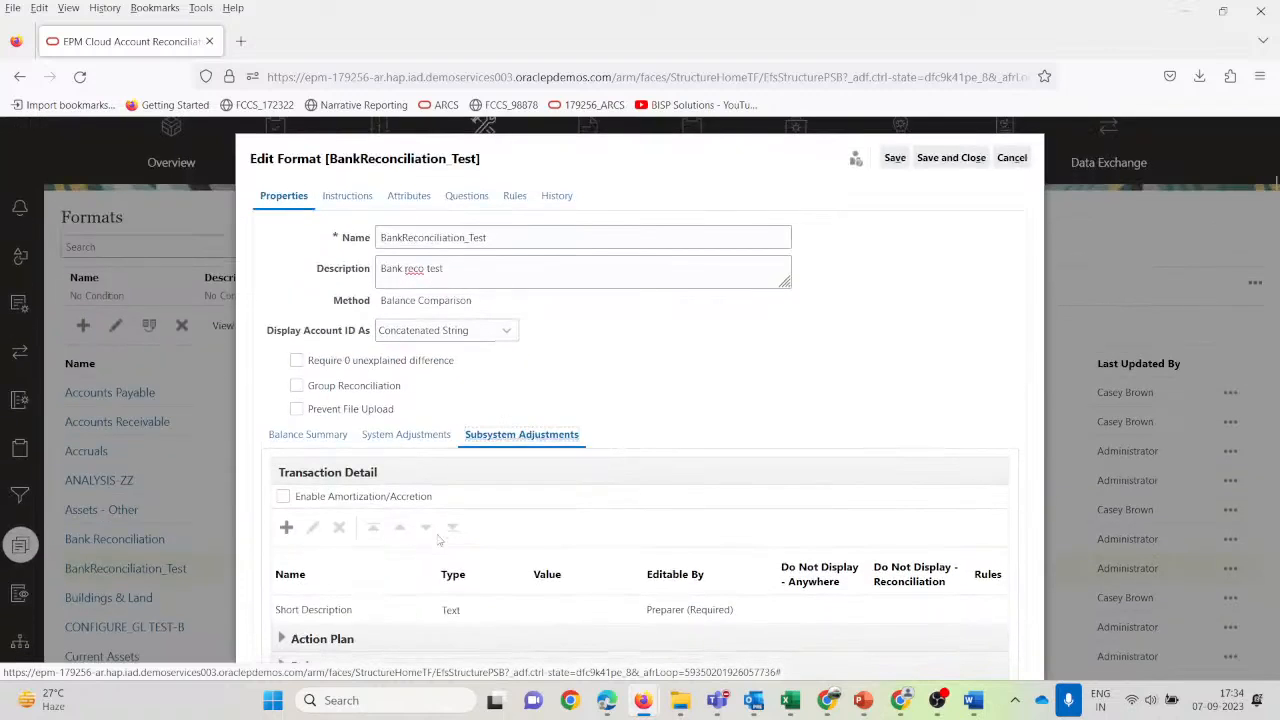
pyautogui.scroll(-2, 438, 540)
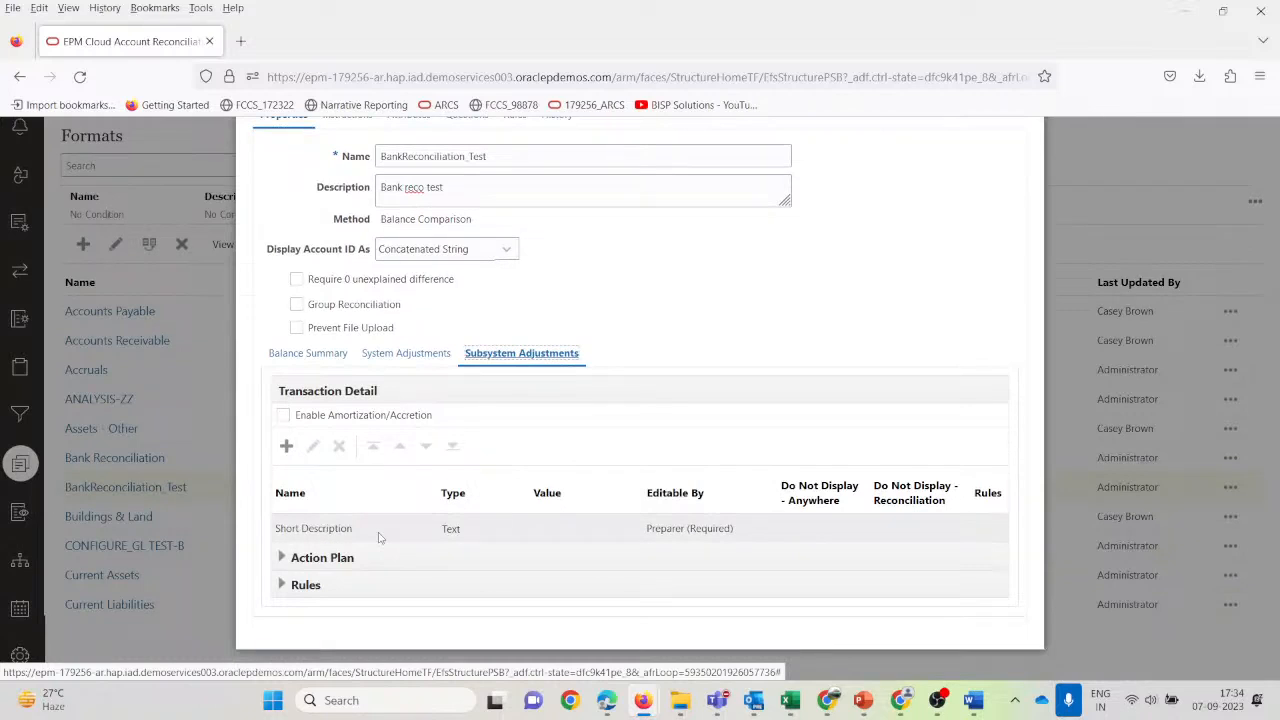
pyautogui.scroll(-1, 375, 535)
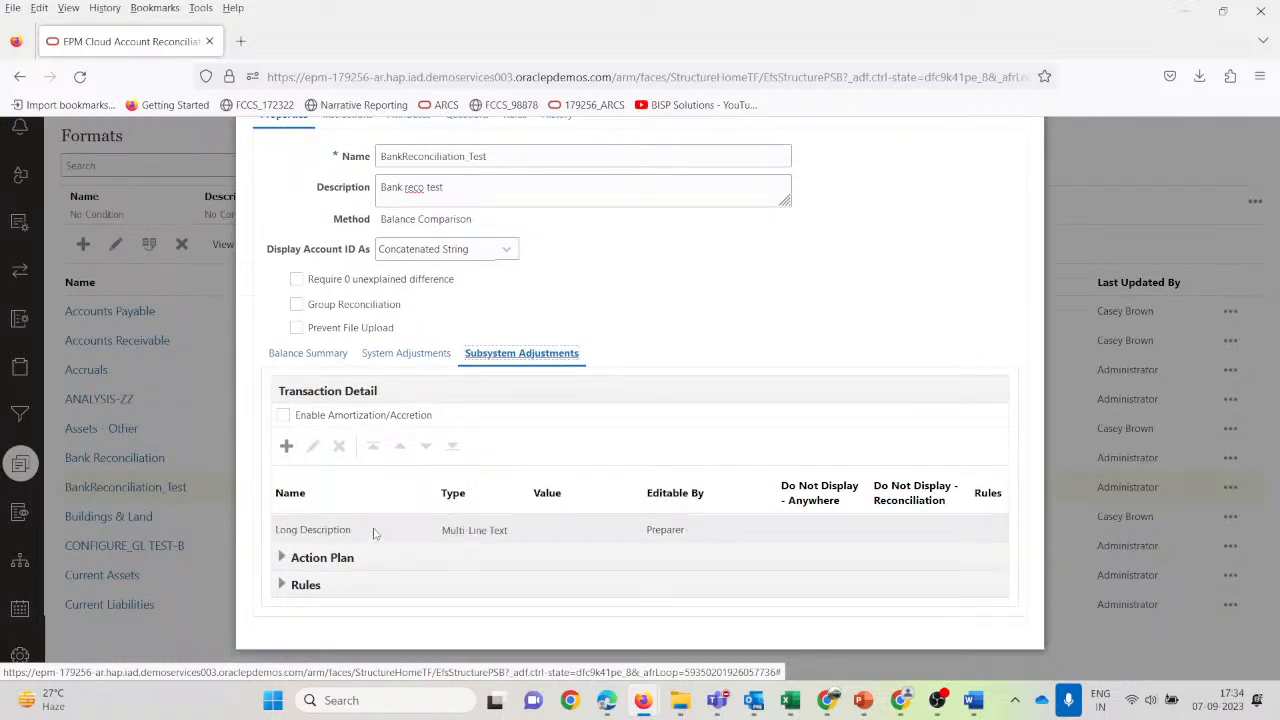
pyautogui.scroll(2, 377, 533)
pyautogui.scroll(-2, 480, 450)
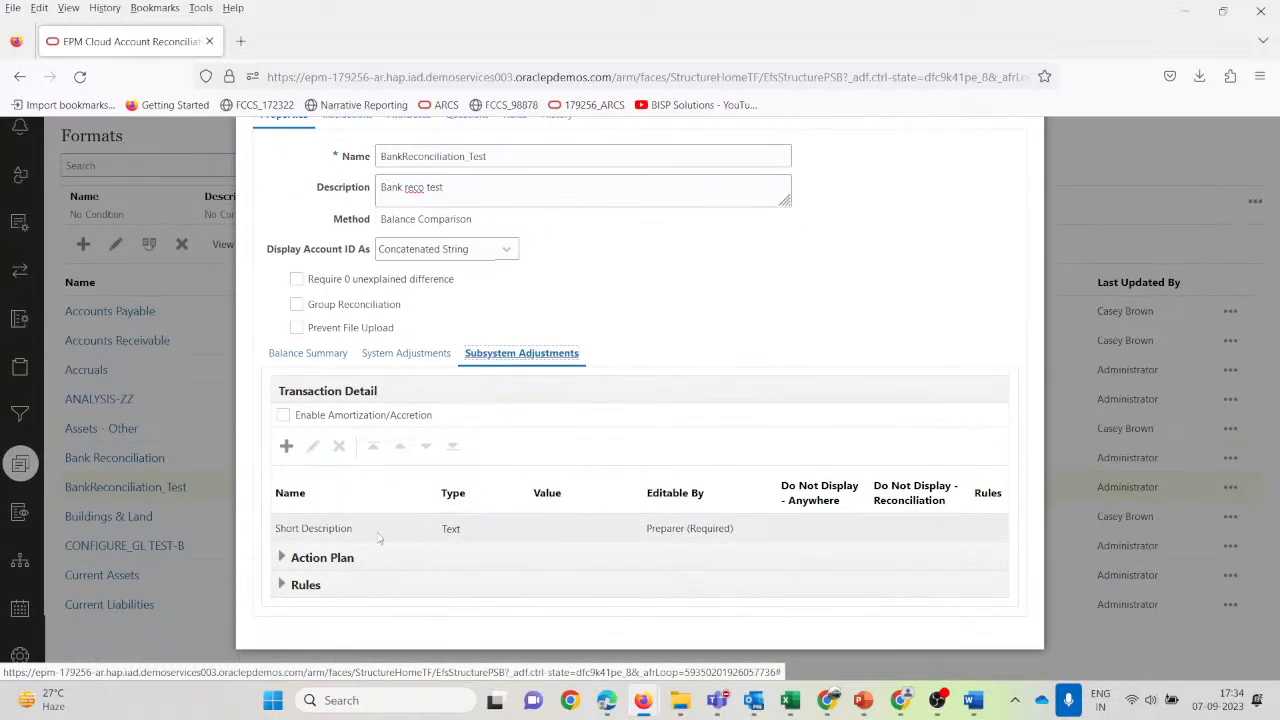
pyautogui.scroll(2, 503, 427)
# Check the format's Instructions, Attributes, Questions and Rules tabs.
pyautogui.click(330, 250)
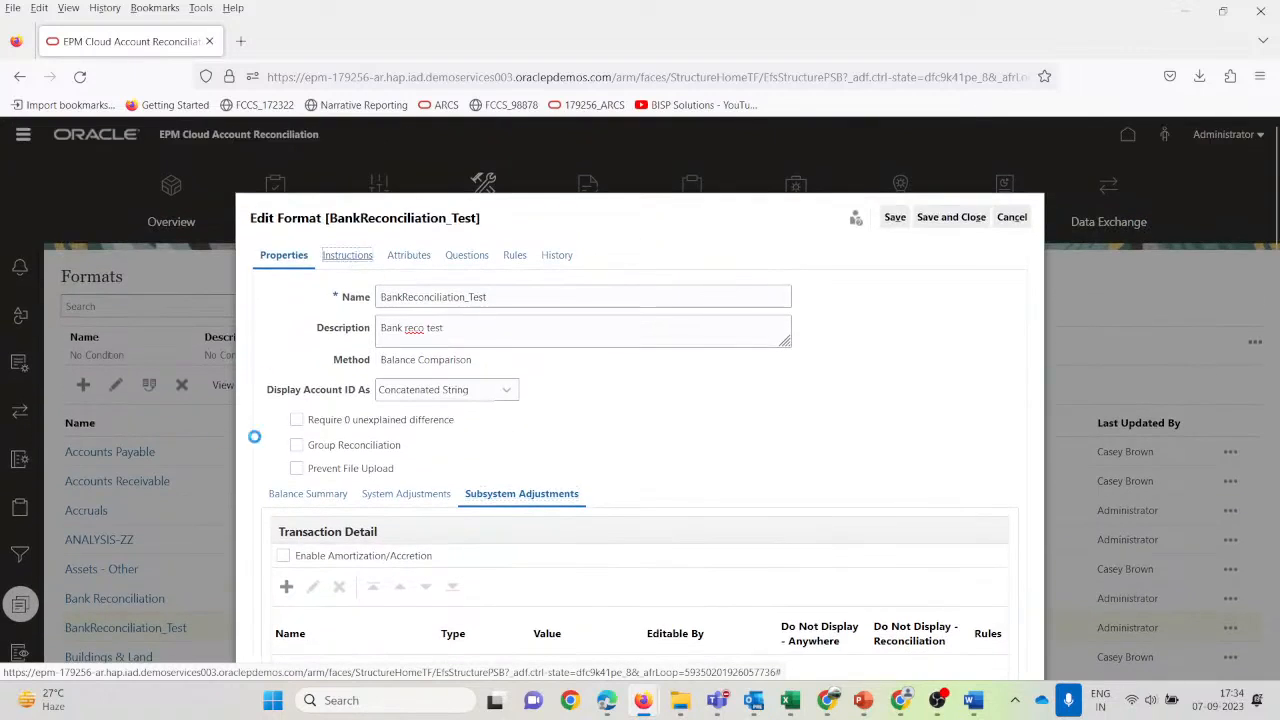
pyautogui.click(477, 337)
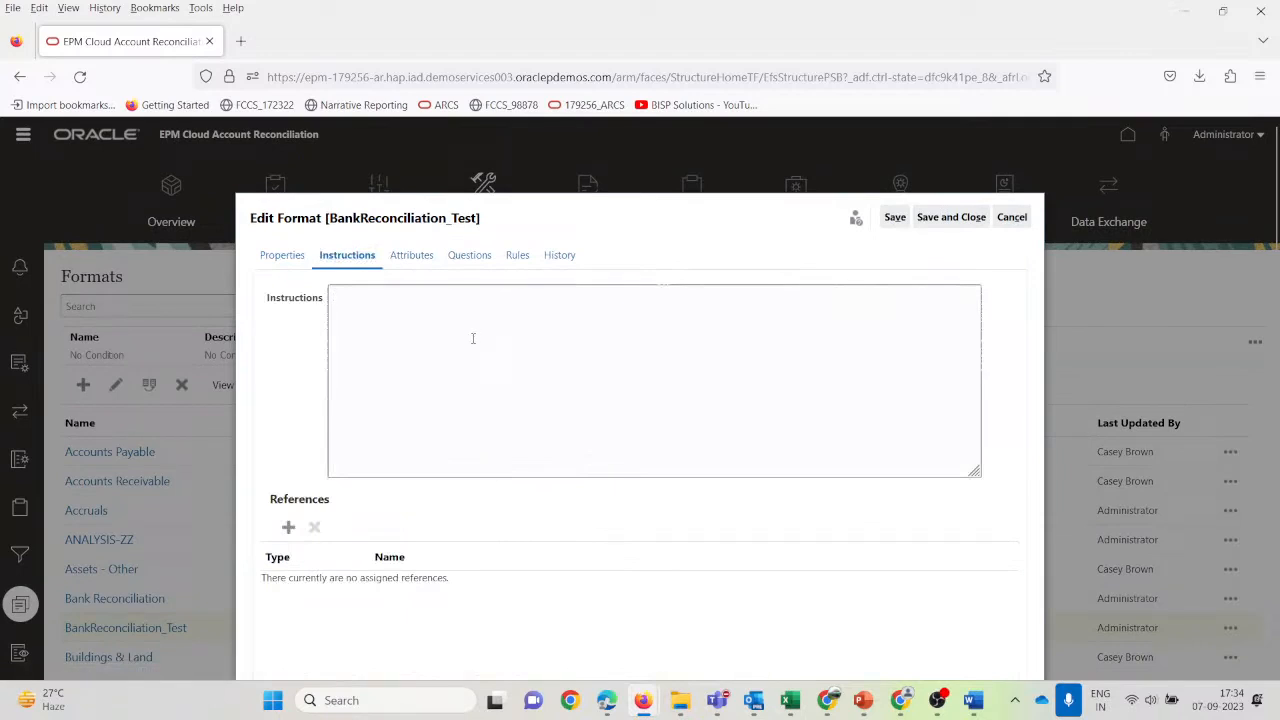
pyautogui.click(410, 266)
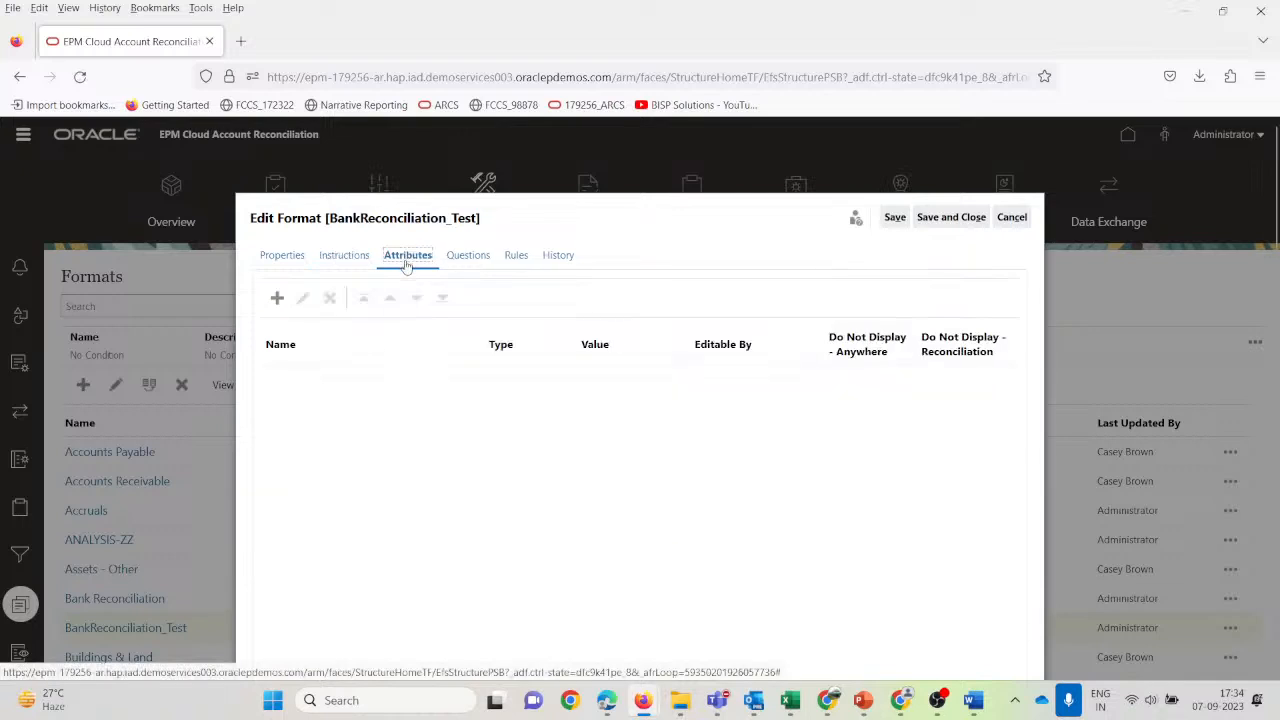
pyautogui.click(477, 264)
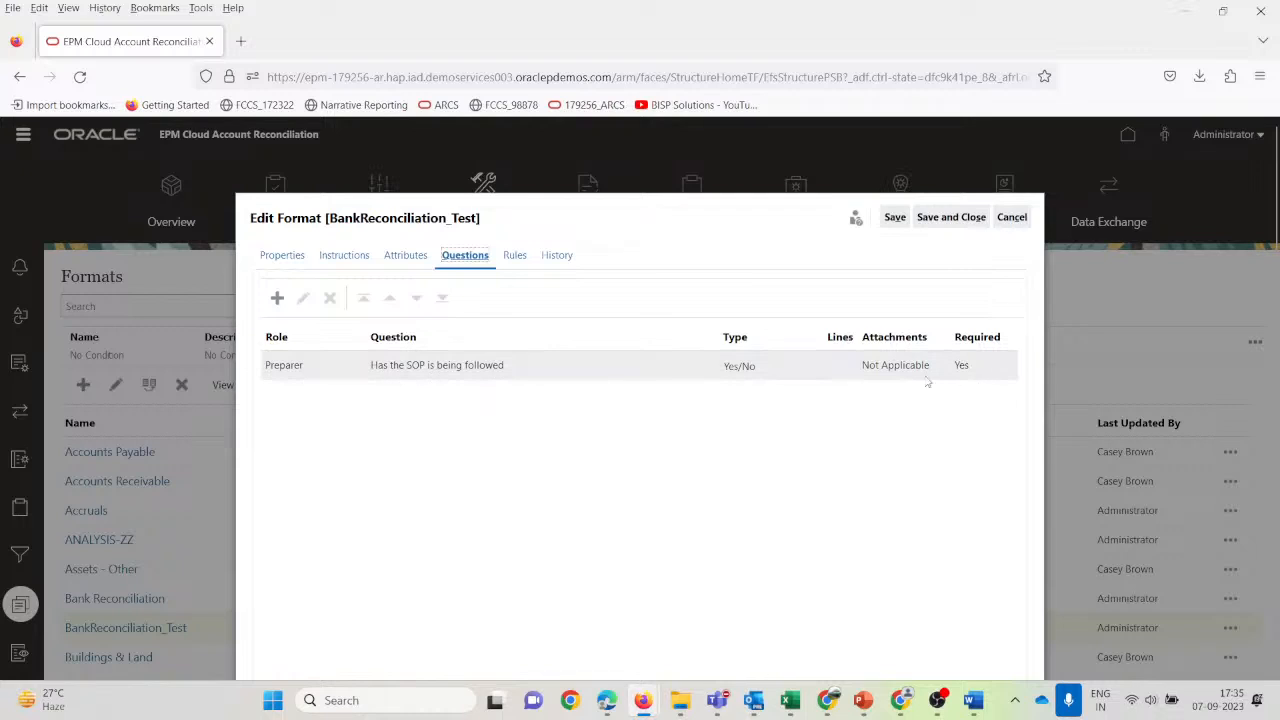
pyautogui.click(512, 255)
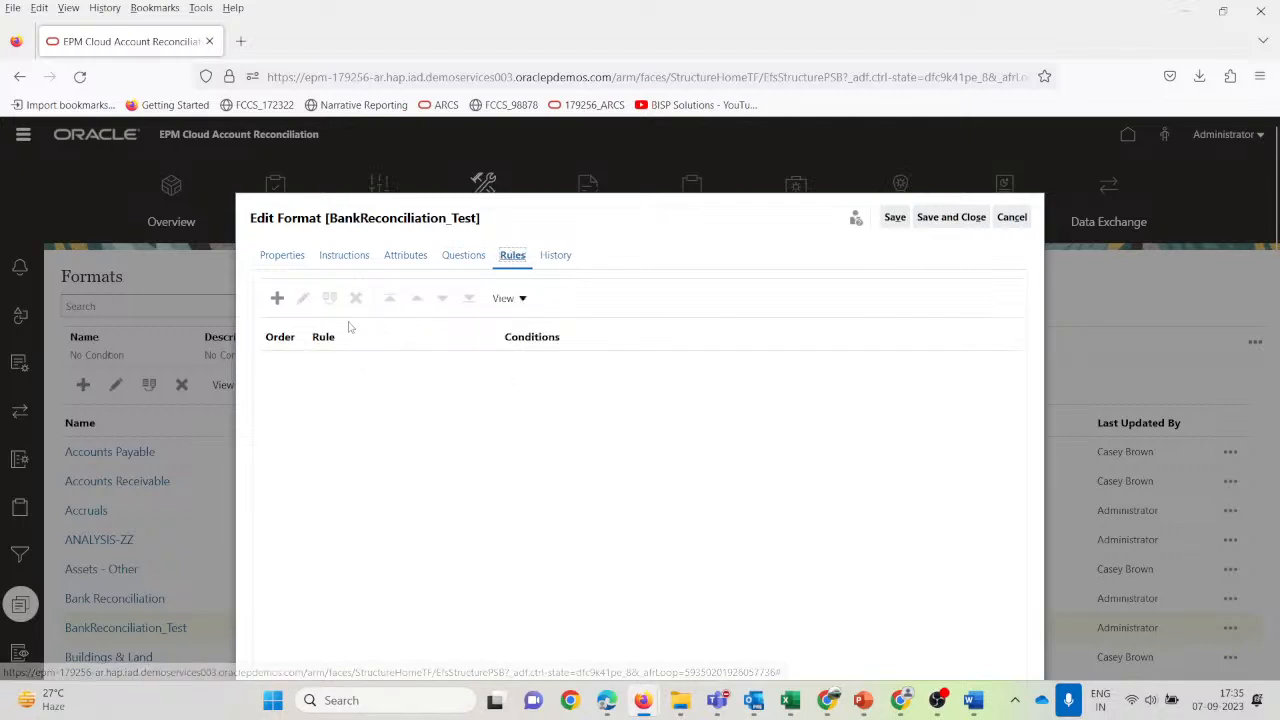
# Save and close the BankReconciliation_Test format.
pyautogui.click(943, 225)
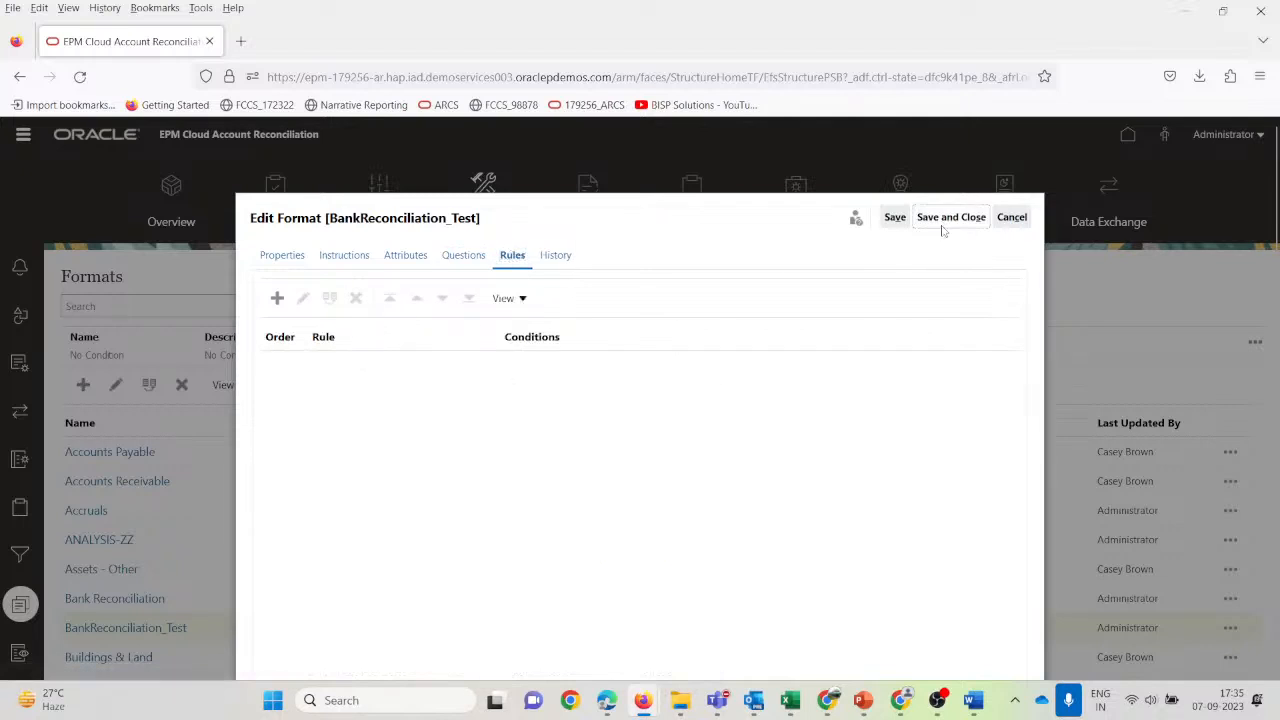
pyautogui.scroll(-2, 180, 662)
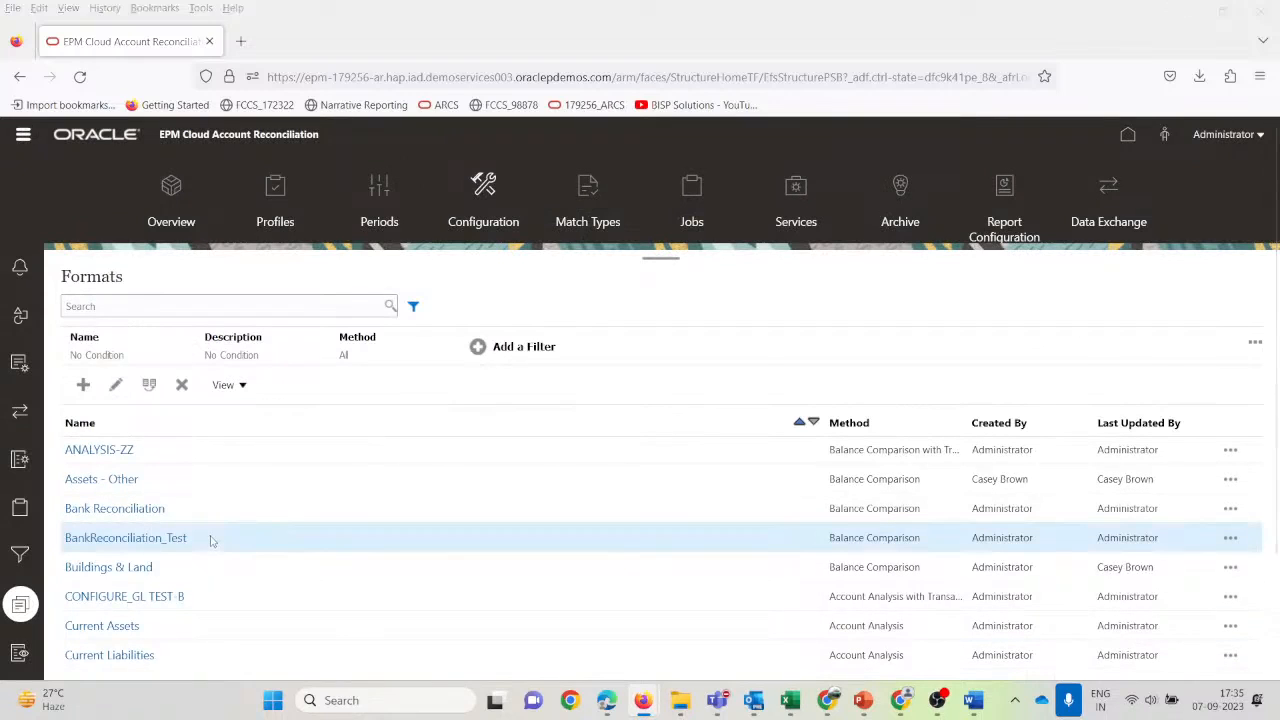
pyautogui.hotkey('alt', 'Tab')
pyautogui.hotkey('alt', 'Tab')
pyautogui.hotkey('alt', 'Tab')
pyautogui.hotkey('alt', 'Tab')
pyautogui.hotkey('alt', 'Tab')
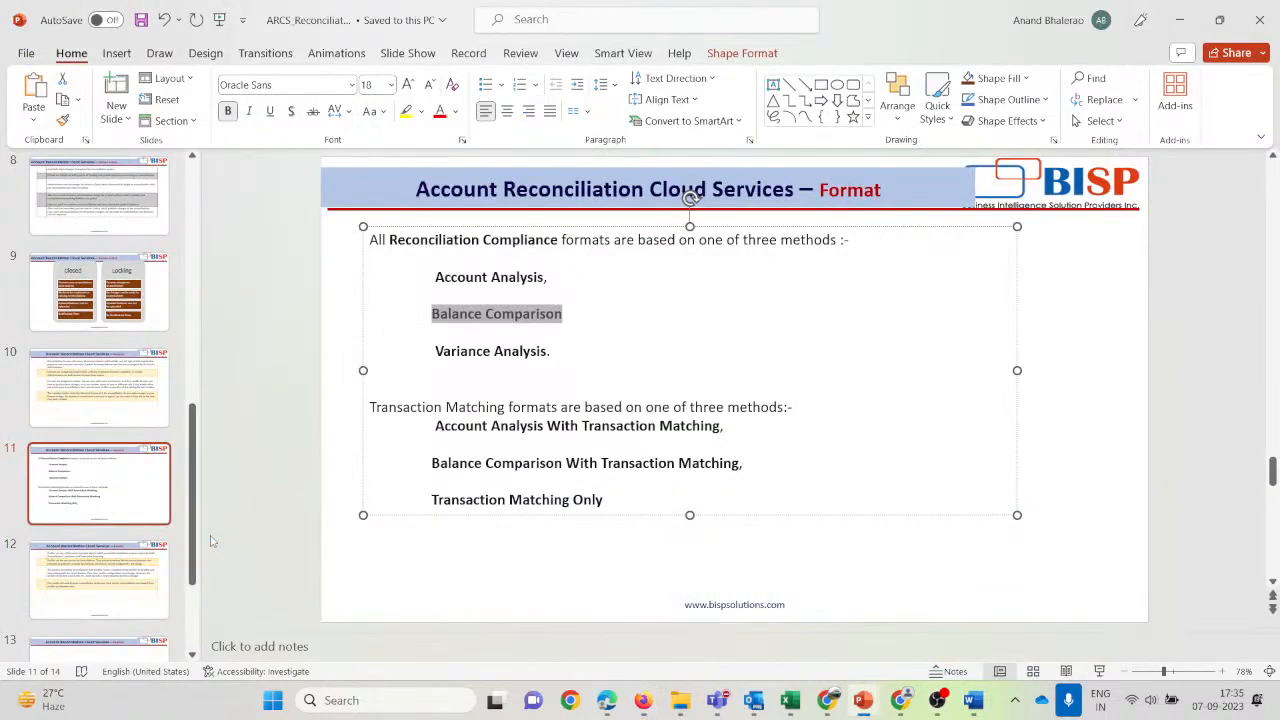
pyautogui.click(36, 393)
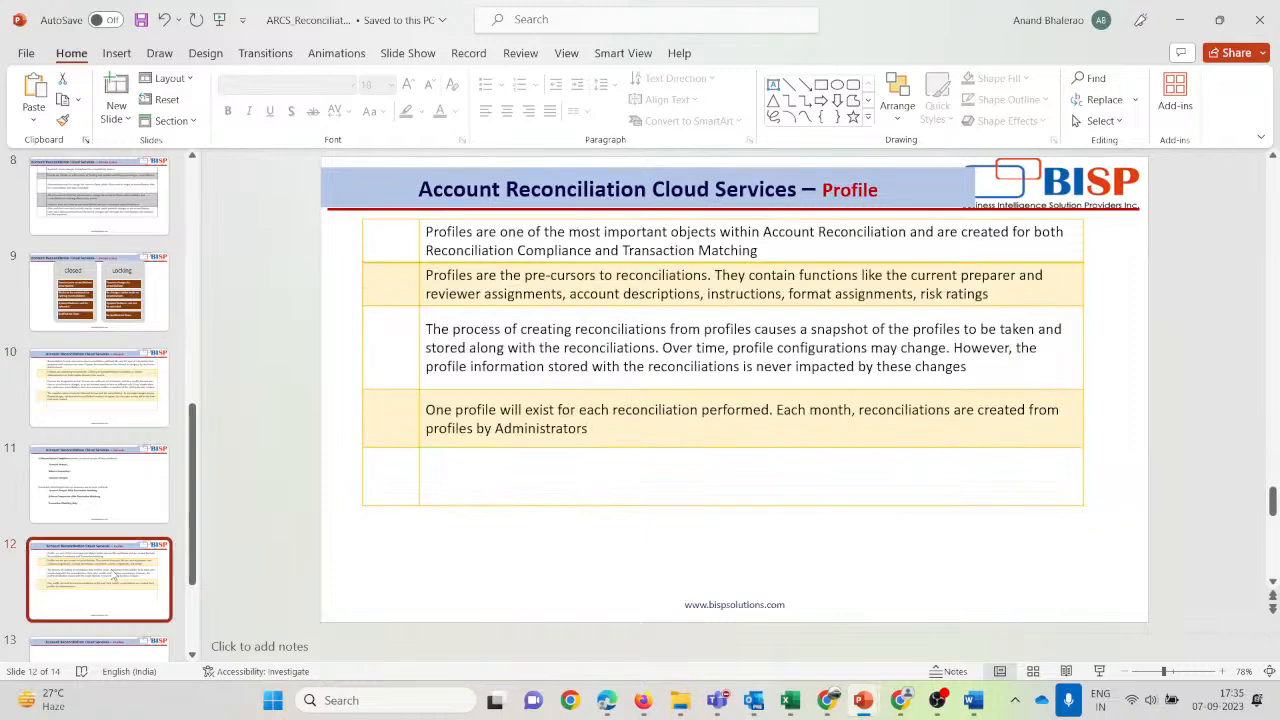
pyautogui.press('Up')
pyautogui.press('Up')
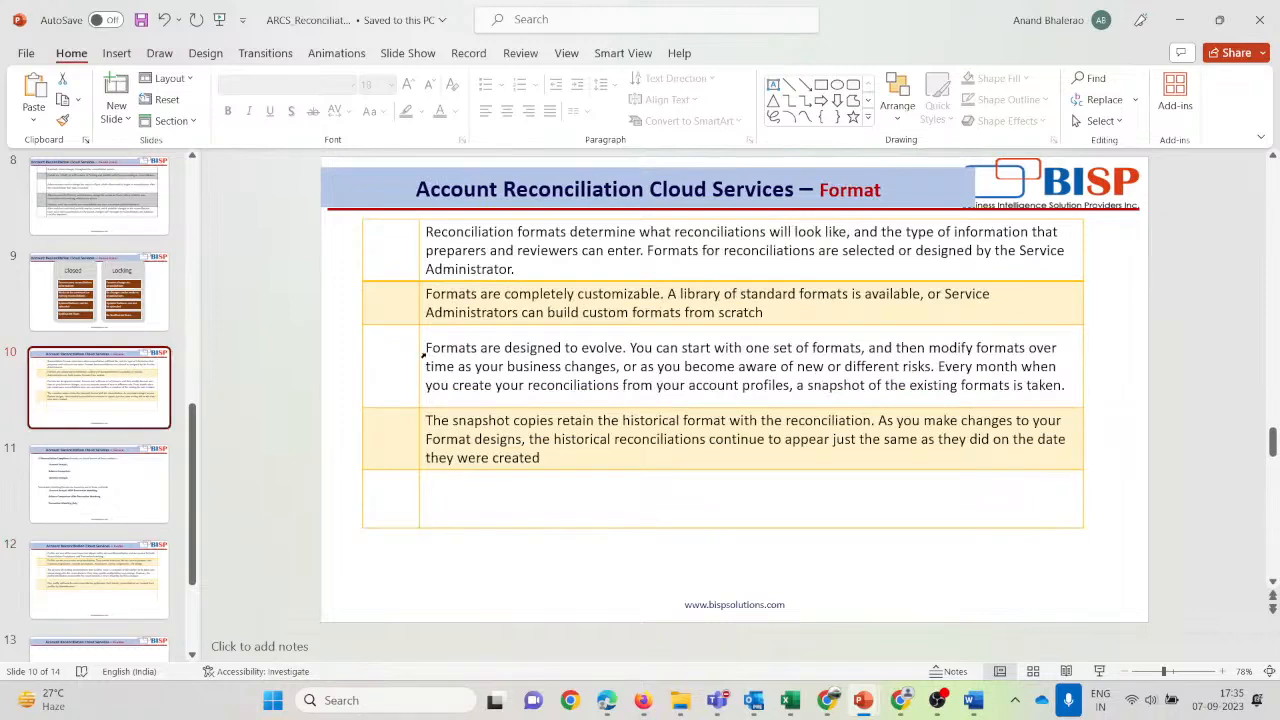
pyautogui.hotkey('alt', 'Tab')
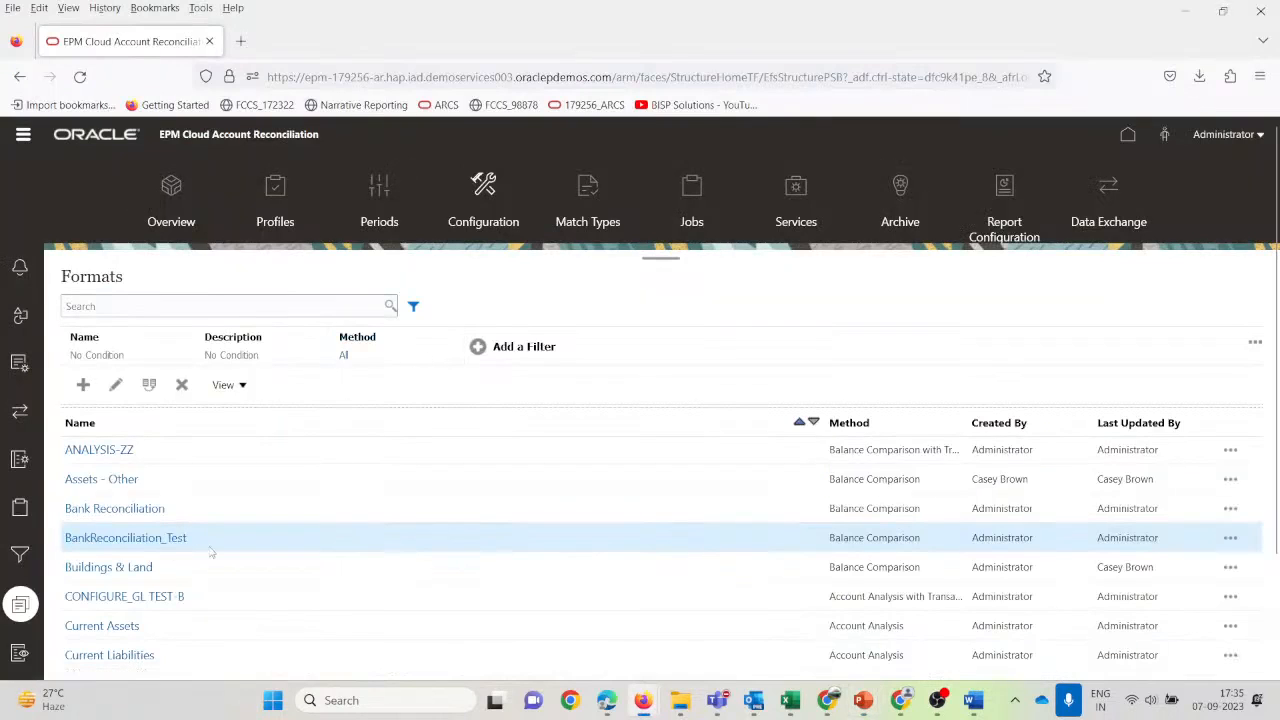
# Go to Application > Profiles and start a new blank profile.
pyautogui.scroll(2, 210, 552)
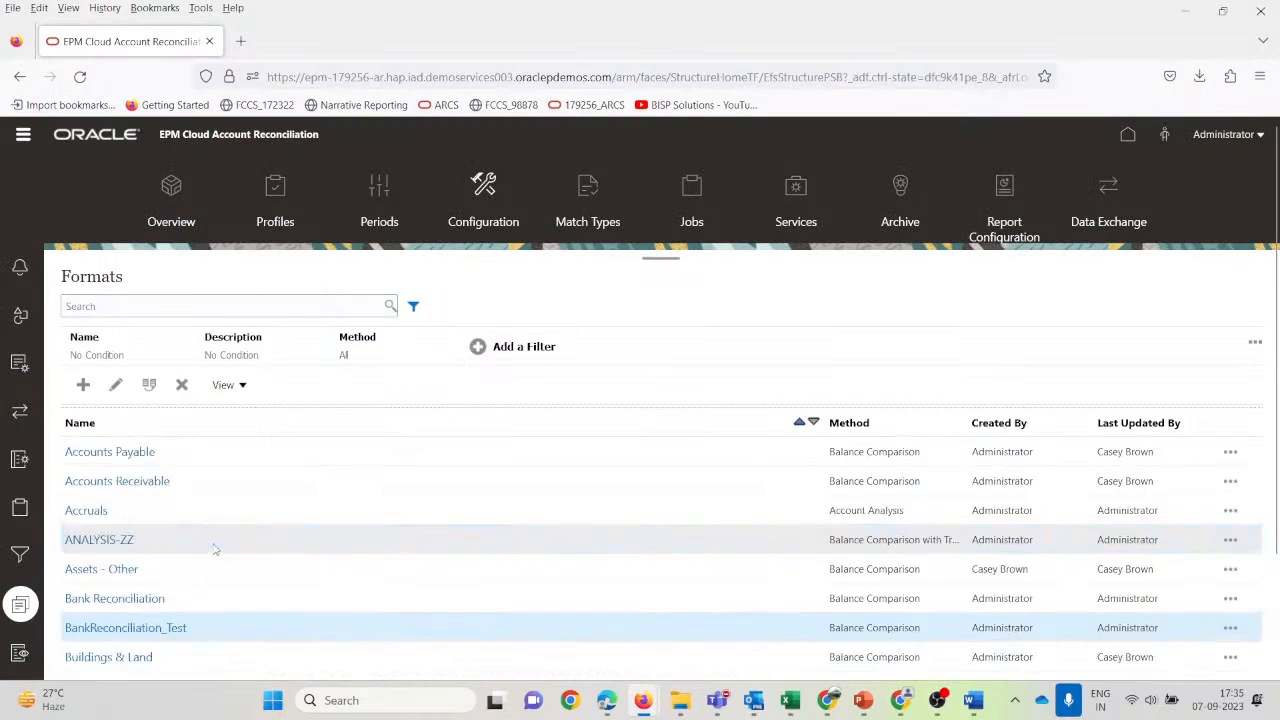
pyautogui.click(279, 193)
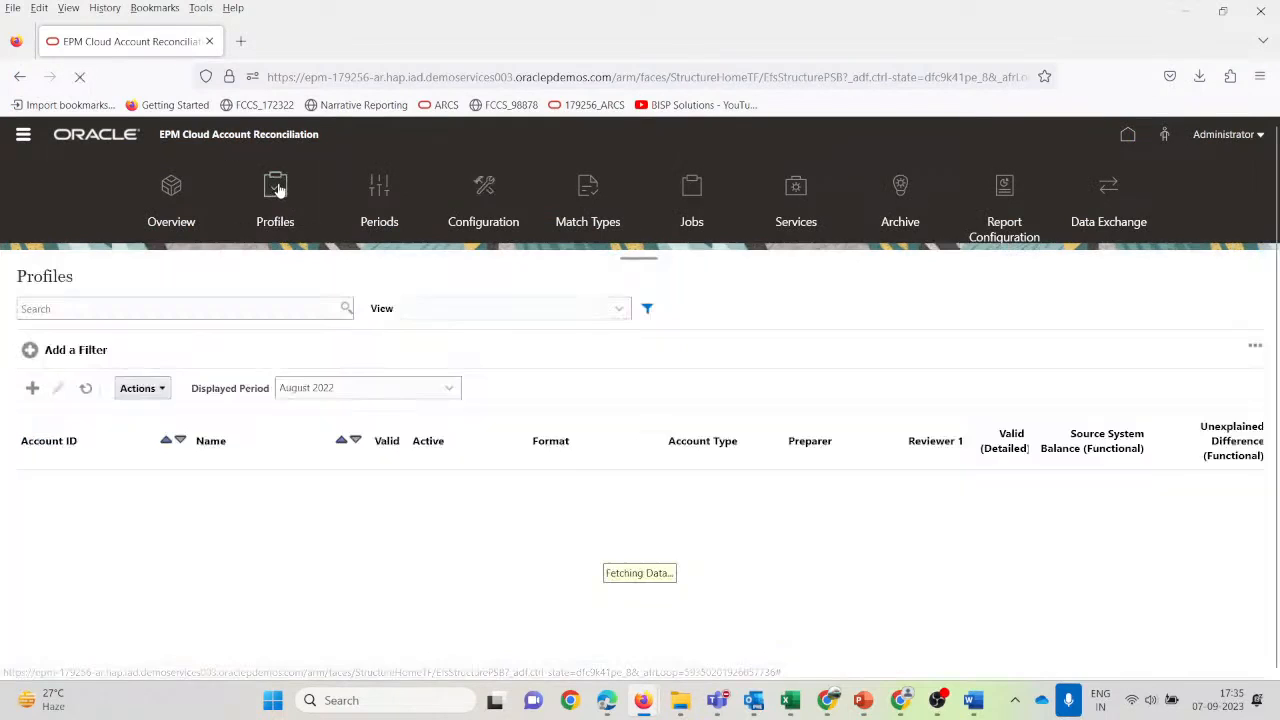
pyautogui.click(23, 134)
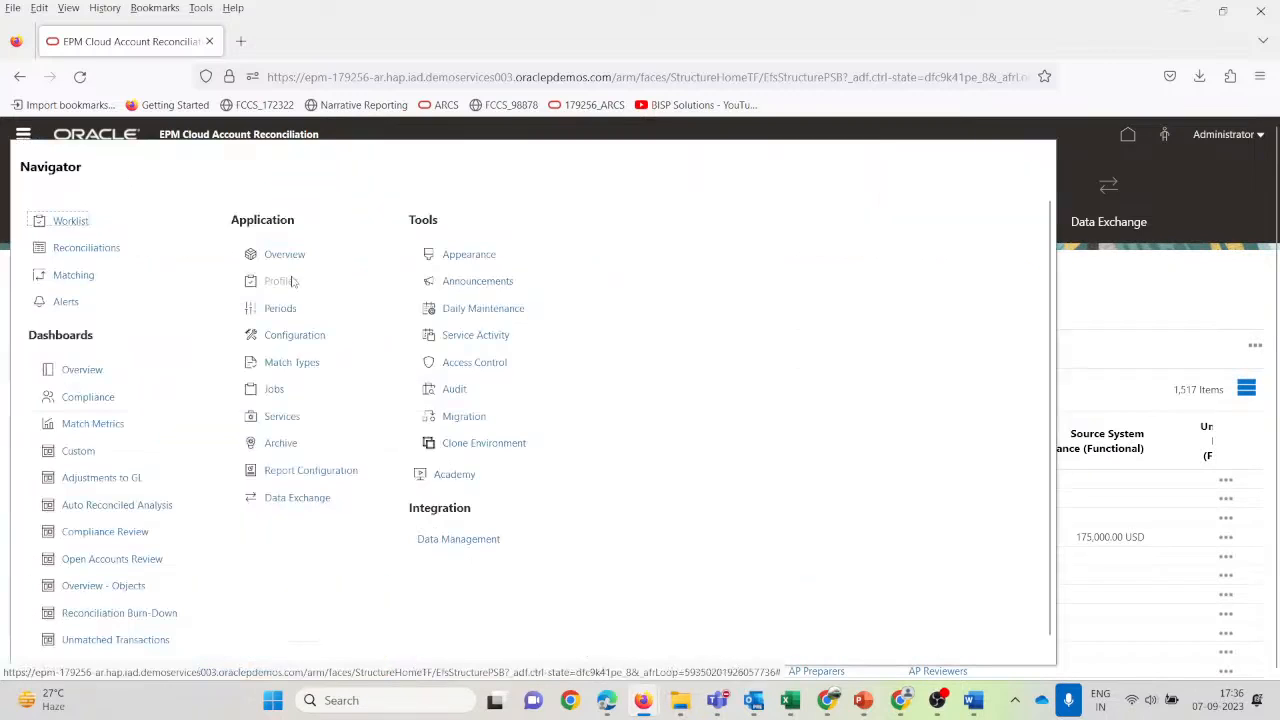
pyautogui.click(1147, 181)
pyautogui.click(1129, 135)
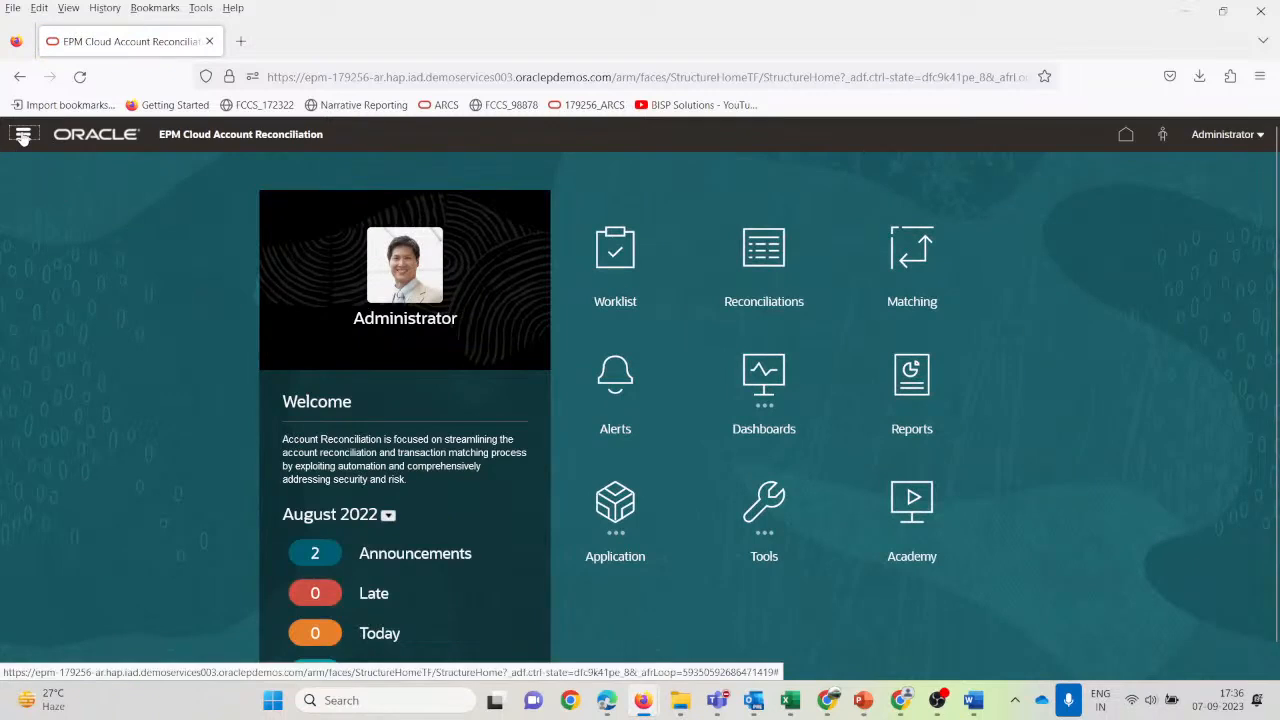
pyautogui.click(22, 134)
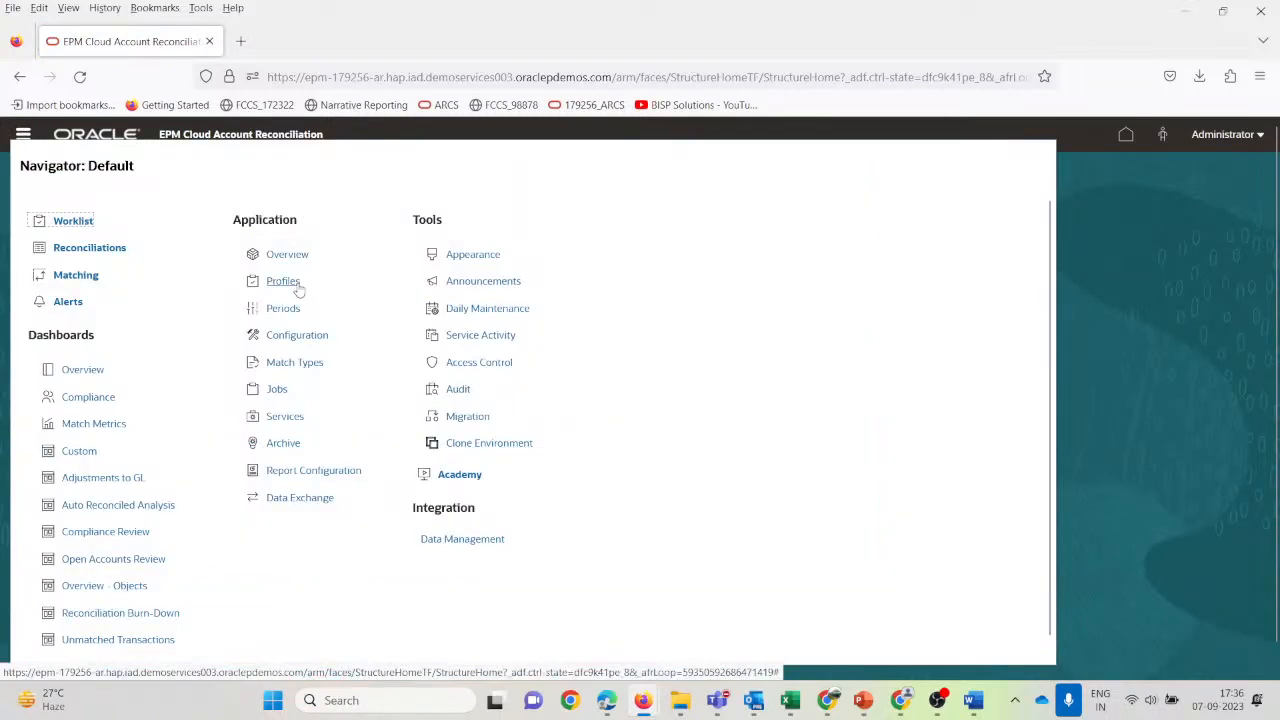
pyautogui.click(1176, 270)
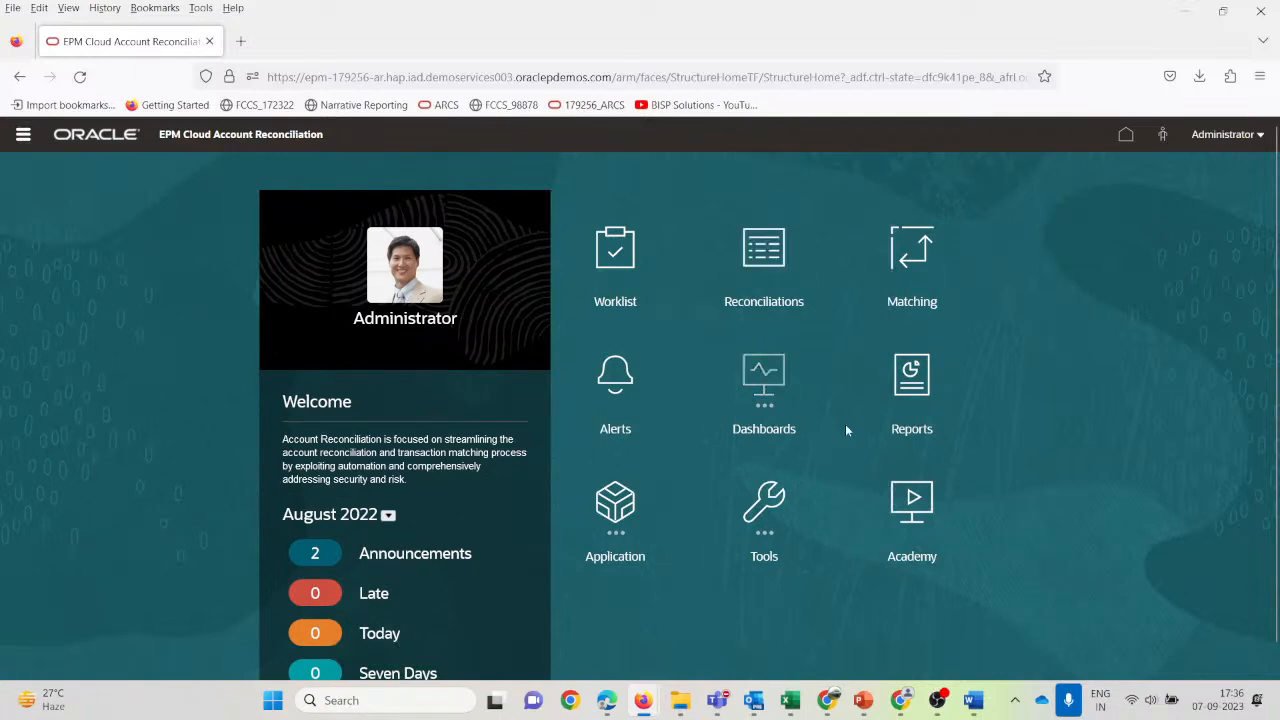
pyautogui.click(645, 508)
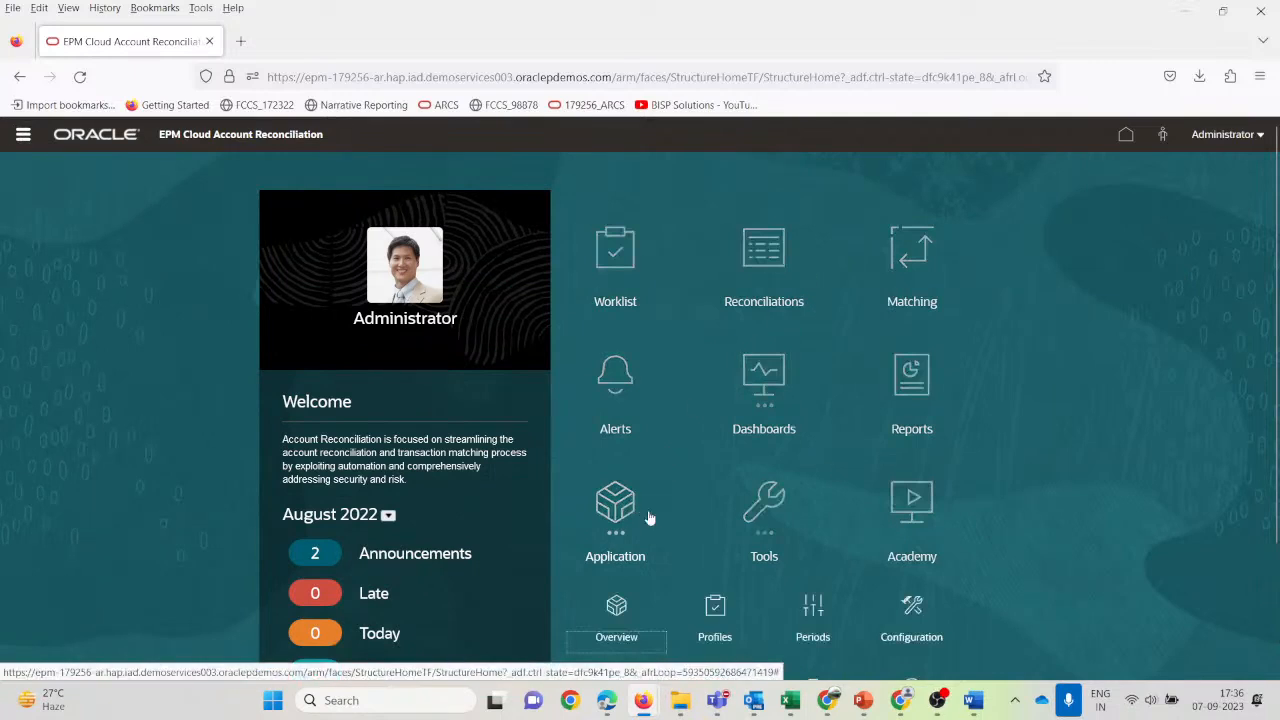
pyautogui.click(718, 614)
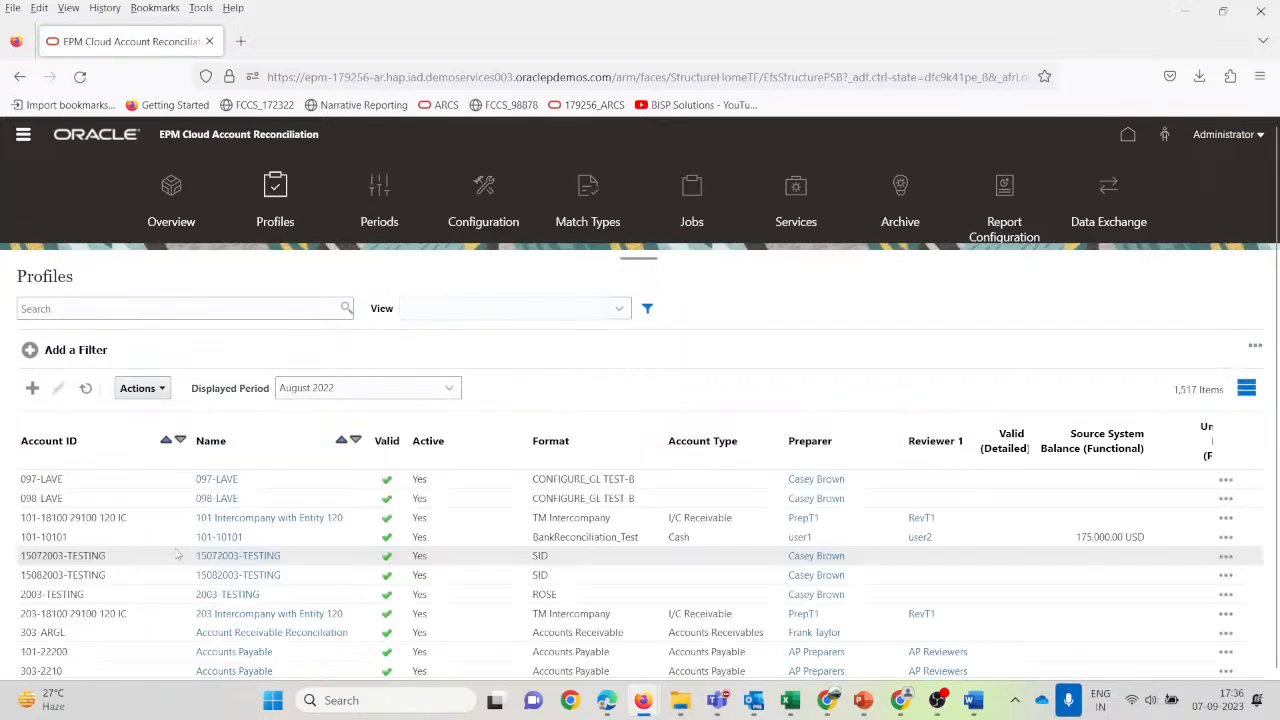
pyautogui.click(71, 307)
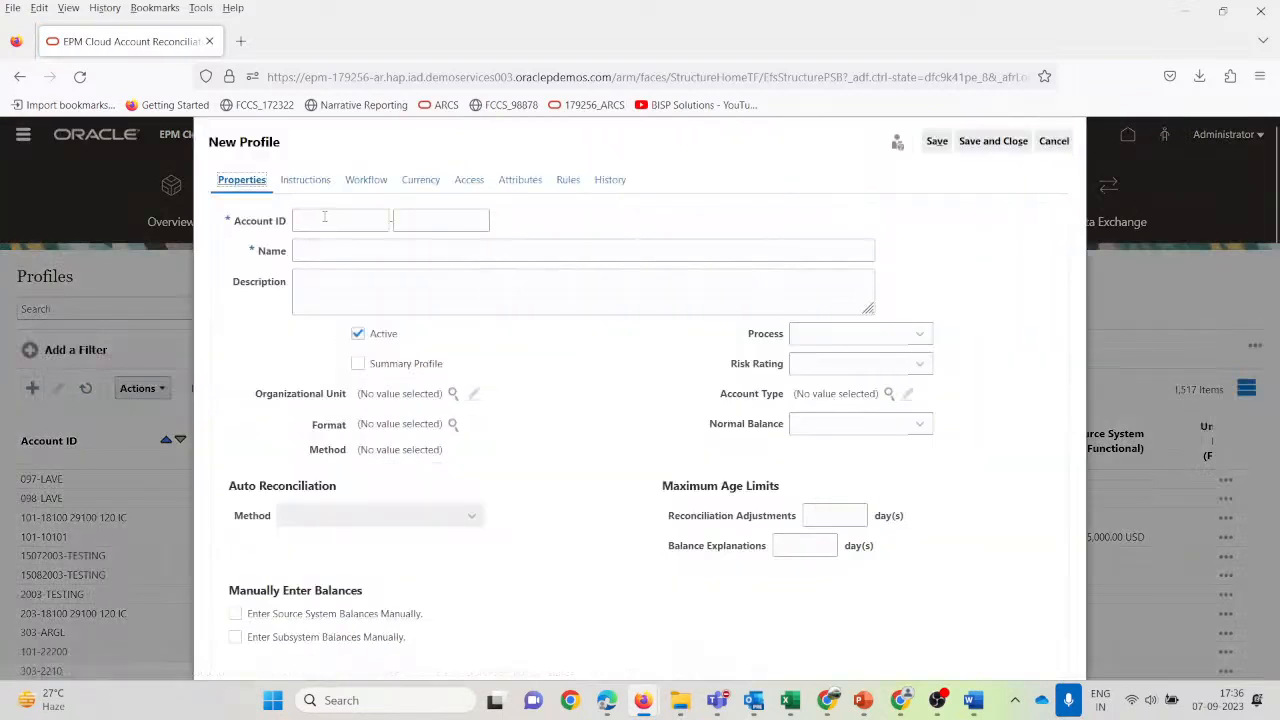
pyautogui.click(324, 217)
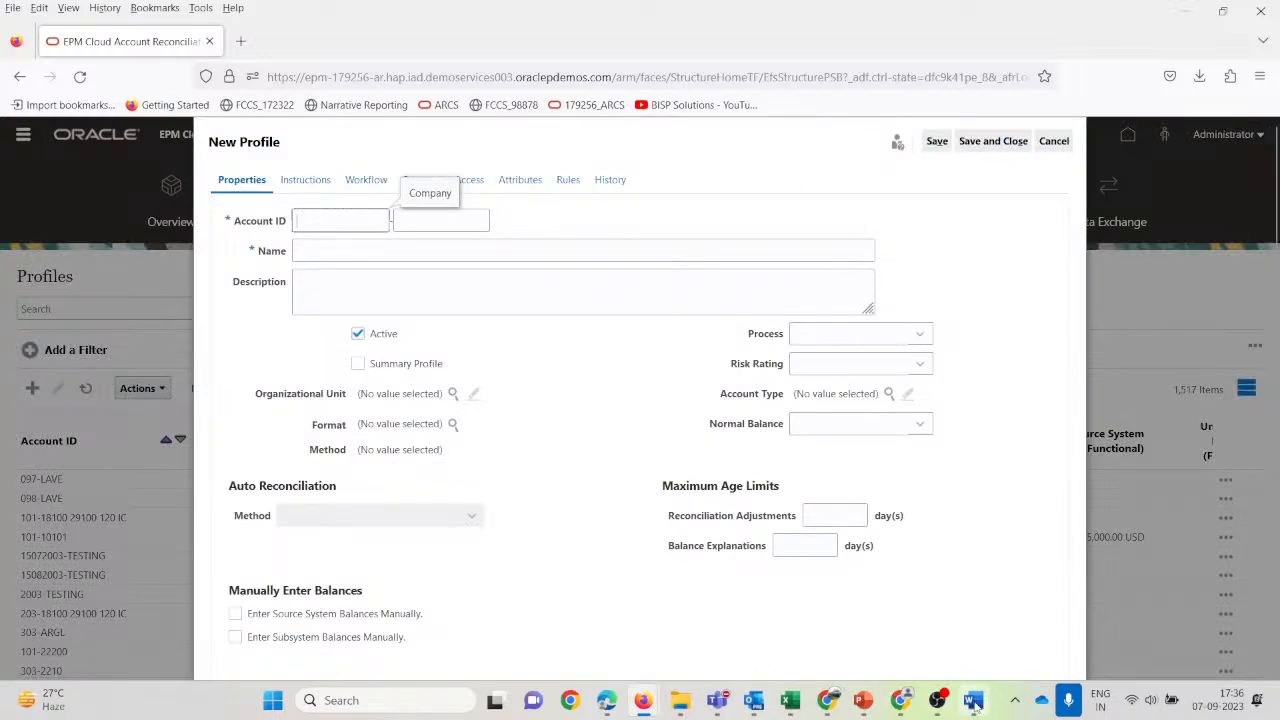
# Show the 101-10102_Source workbook in Excel with column A widened to reveal account IDs.
pyautogui.moveTo(790, 706)
pyautogui.click(781, 614)
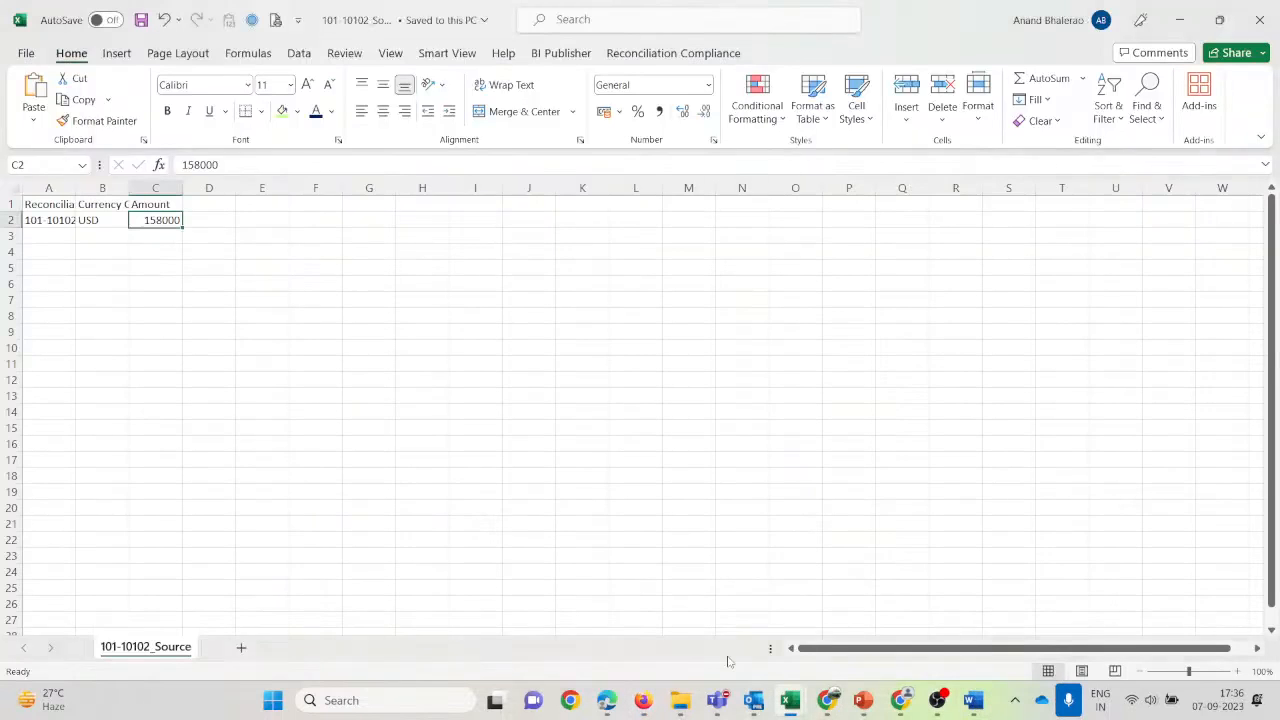
pyautogui.moveTo(76, 189); pyautogui.dragTo(109, 190)
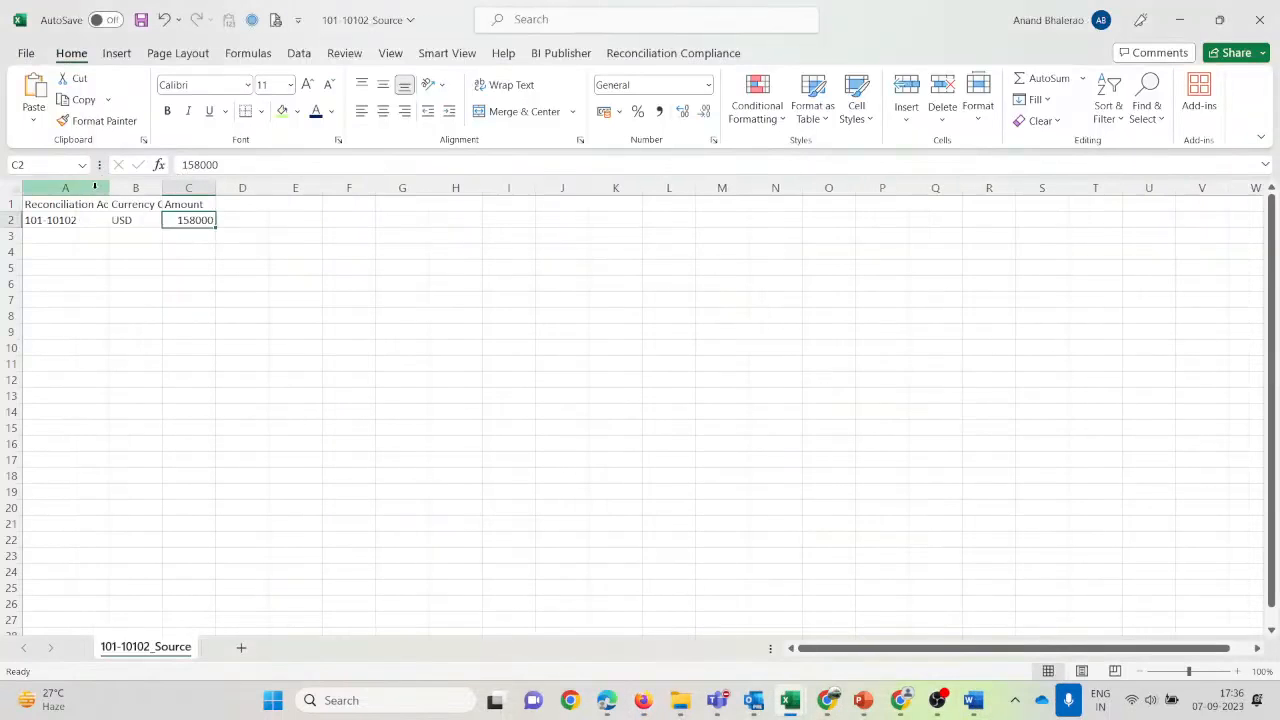
pyautogui.click(74, 219)
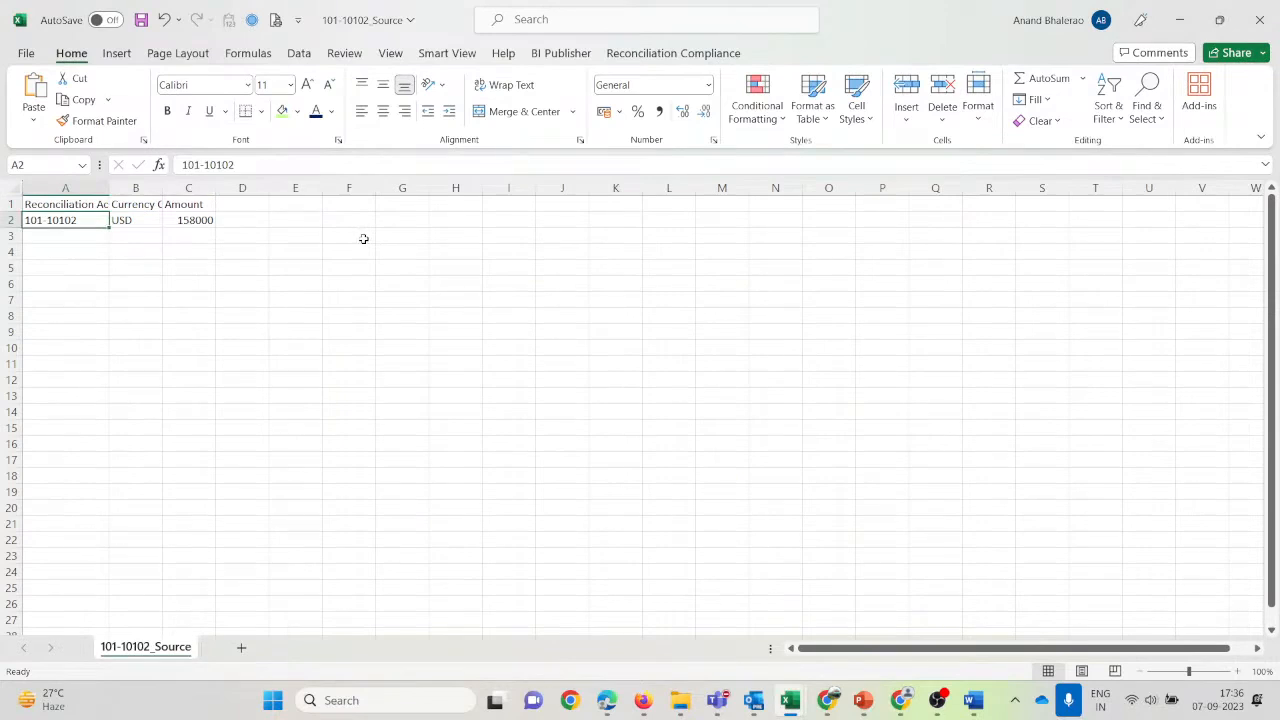
pyautogui.hotkey('alt', 'Tab')
# Enter Account ID 101-10102, with name and description 'Cash and Bank Reconciliation Test2'.
pyautogui.write('101-')
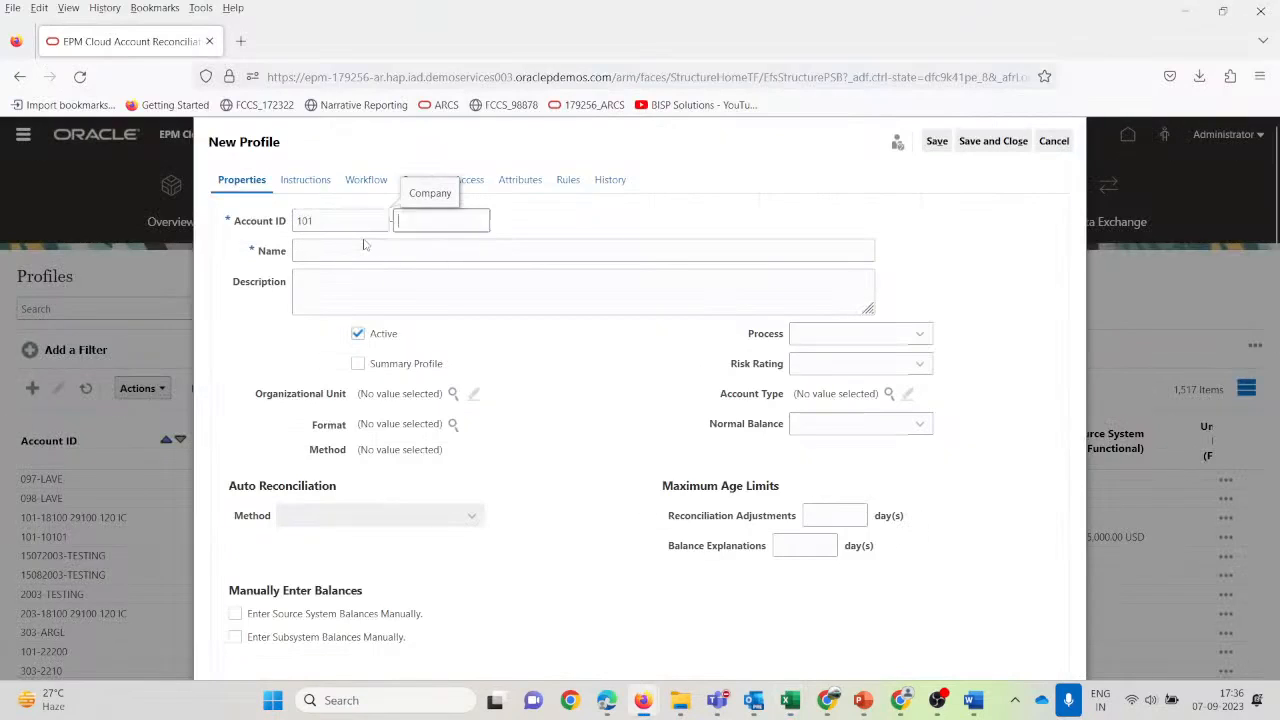
pyautogui.hotkey('alt', 'Tab')
pyautogui.hotkey('alt', 'Tab')
pyautogui.write('1')
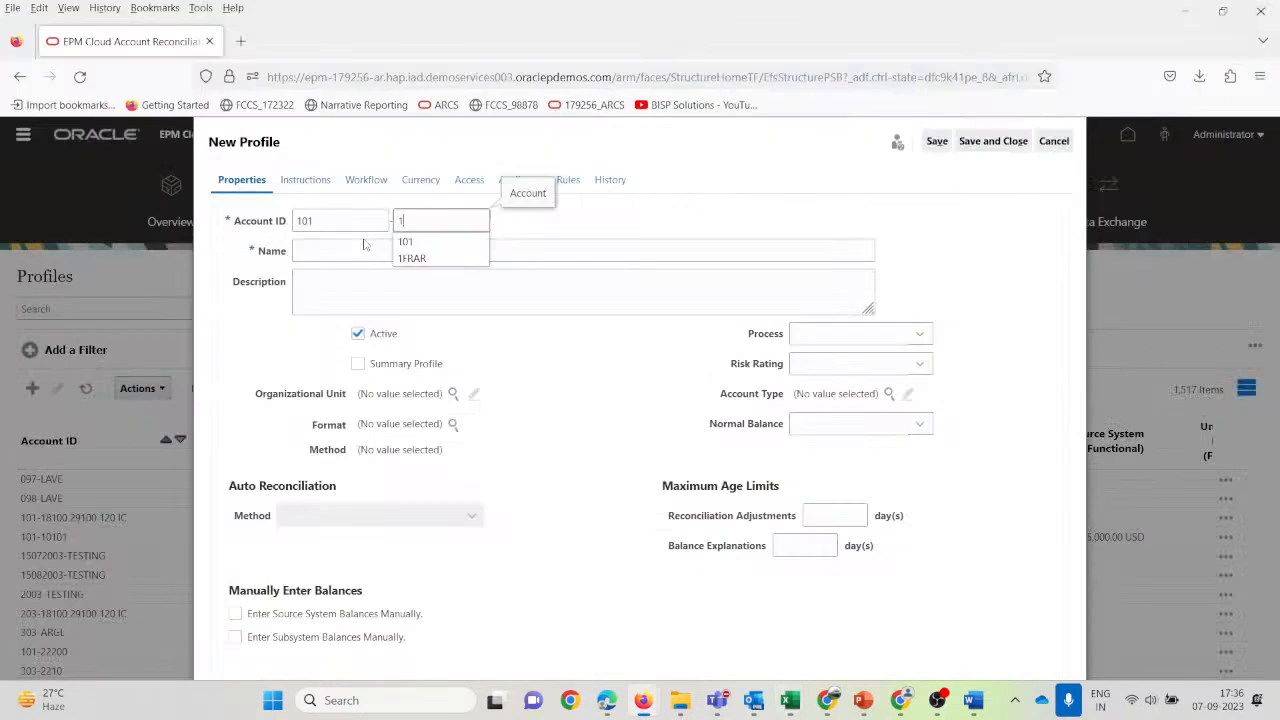
pyautogui.write('0102')
pyautogui.press('Tab')
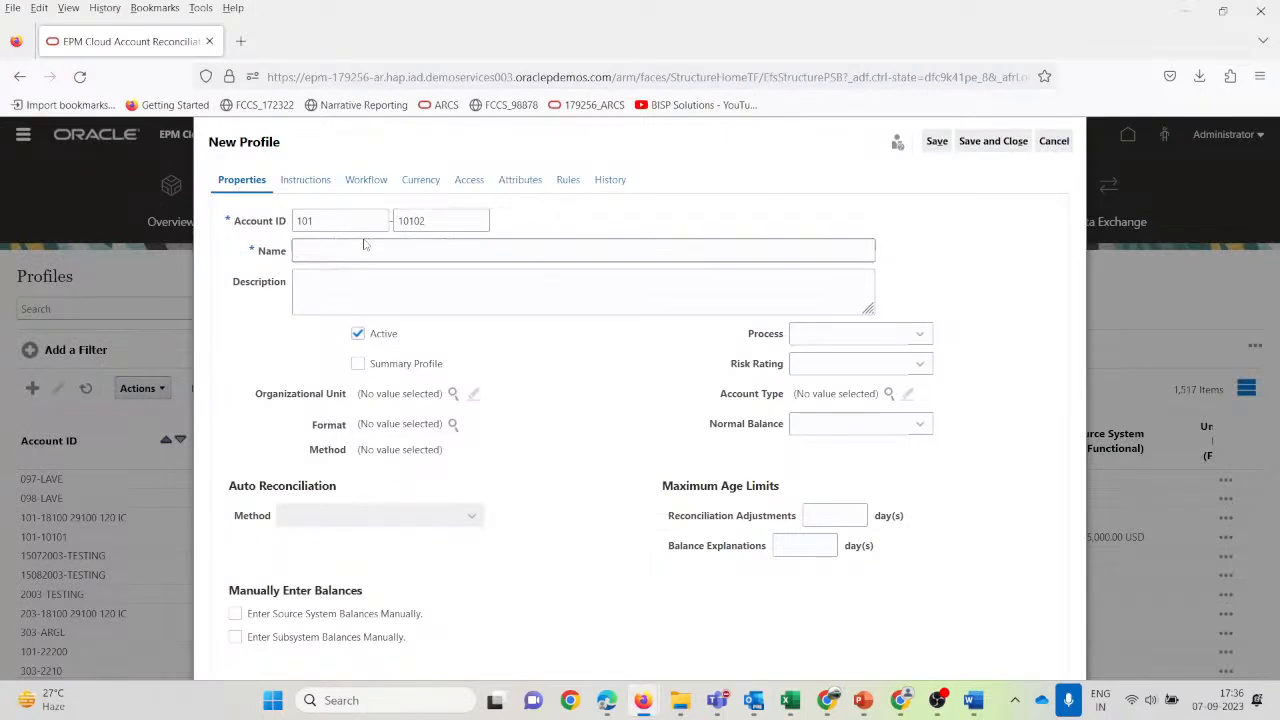
pyautogui.write('B')
pyautogui.press('BackSpace')
pyautogui.write('Bank')
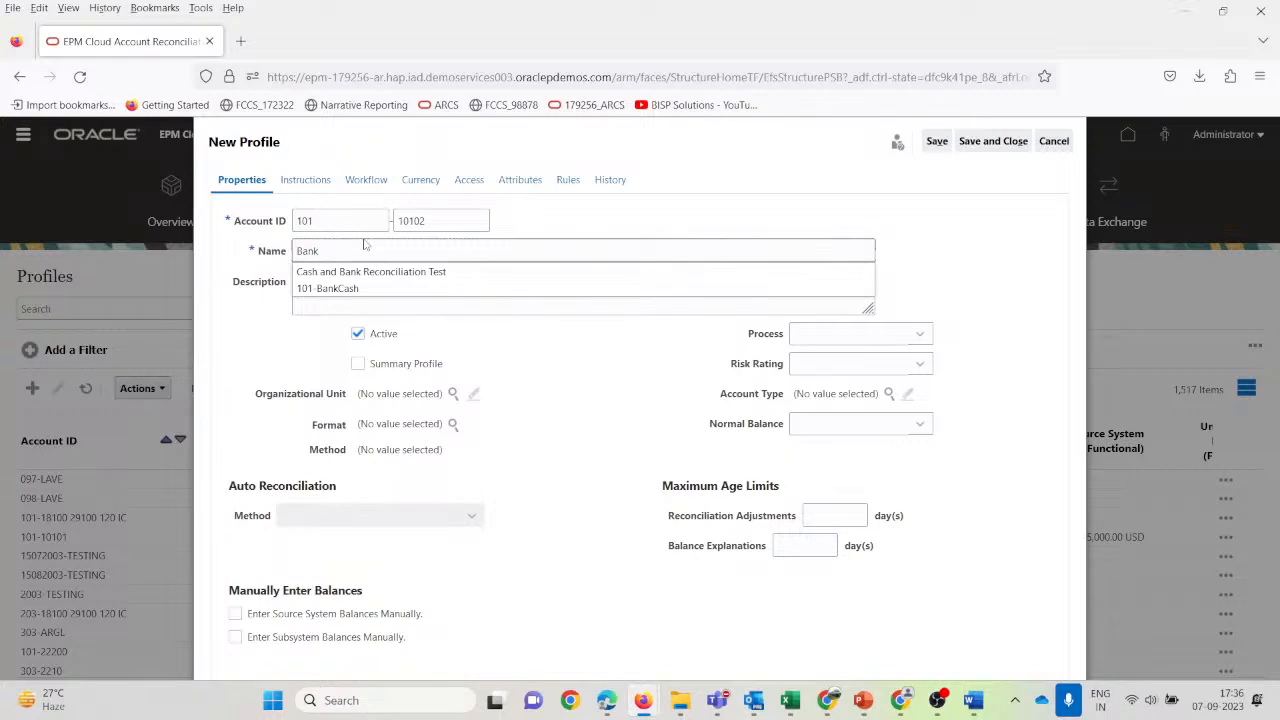
pyautogui.click(371, 272)
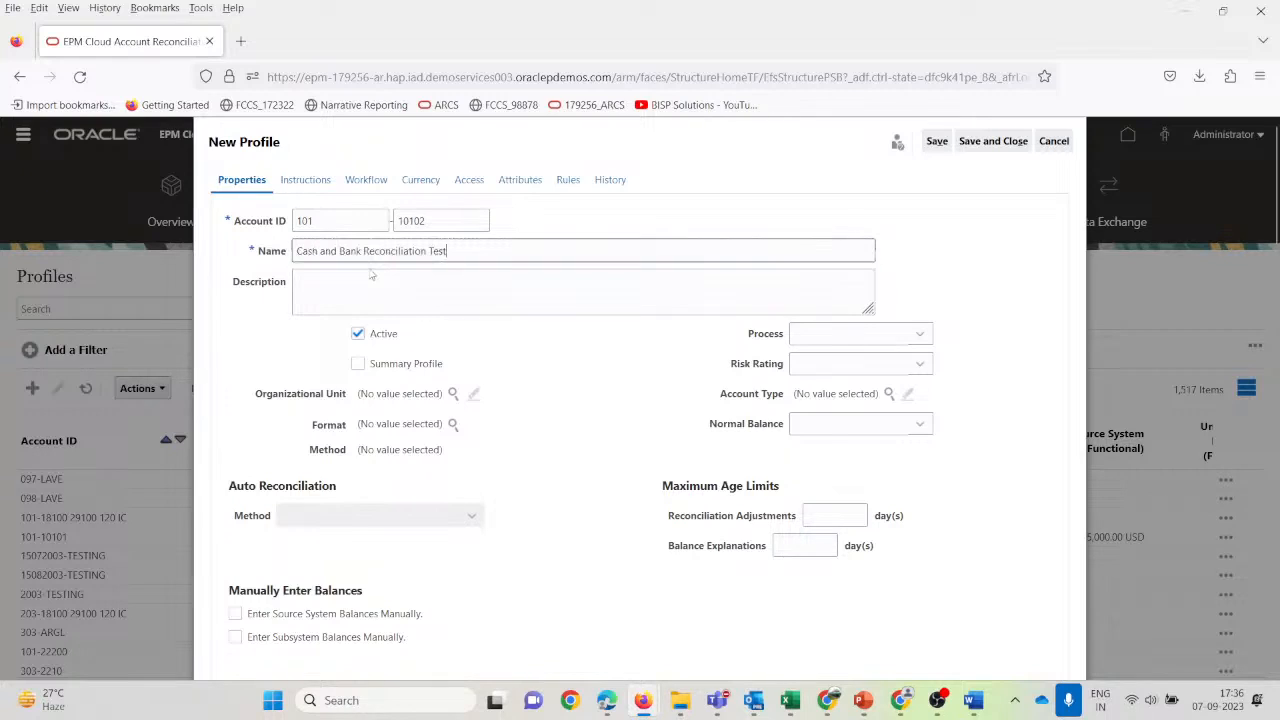
pyautogui.write('2')
pyautogui.click(371, 274)
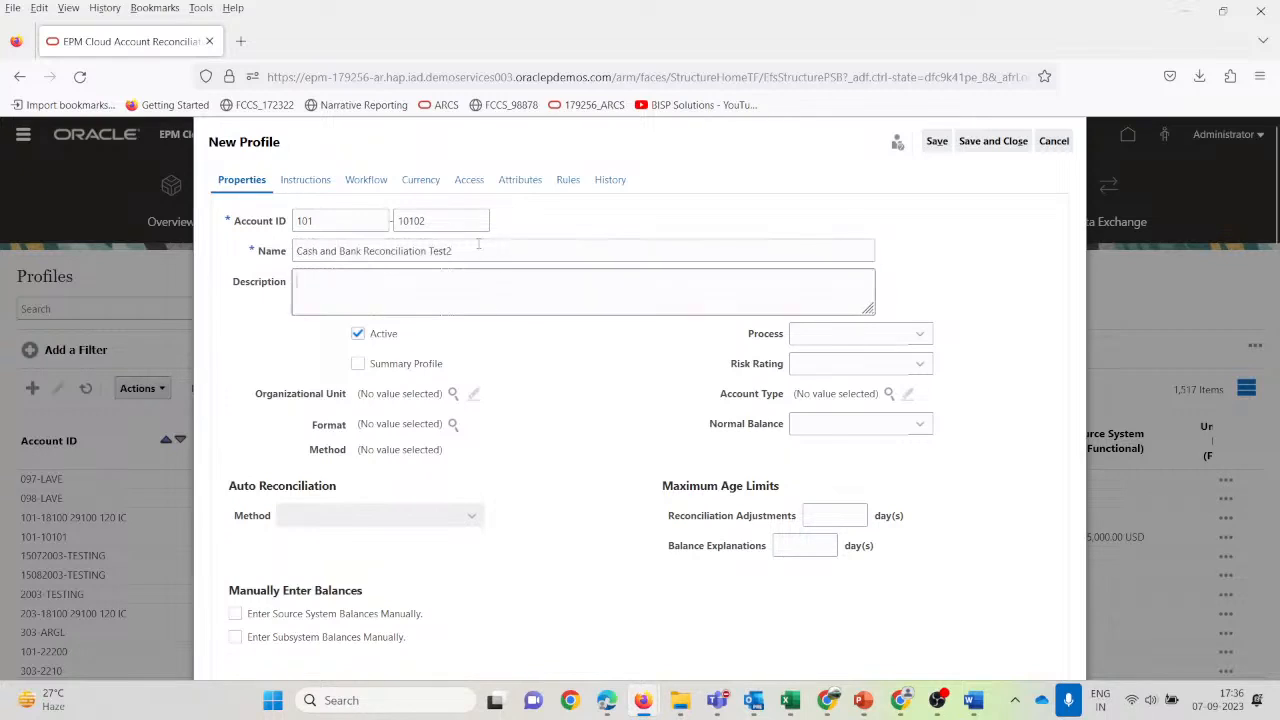
pyautogui.moveTo(478, 244); pyautogui.dragTo(294, 251)
pyautogui.hotkey('ctrl', 'c')
pyautogui.click(354, 299)
pyautogui.hotkey('ctrl', 'v')
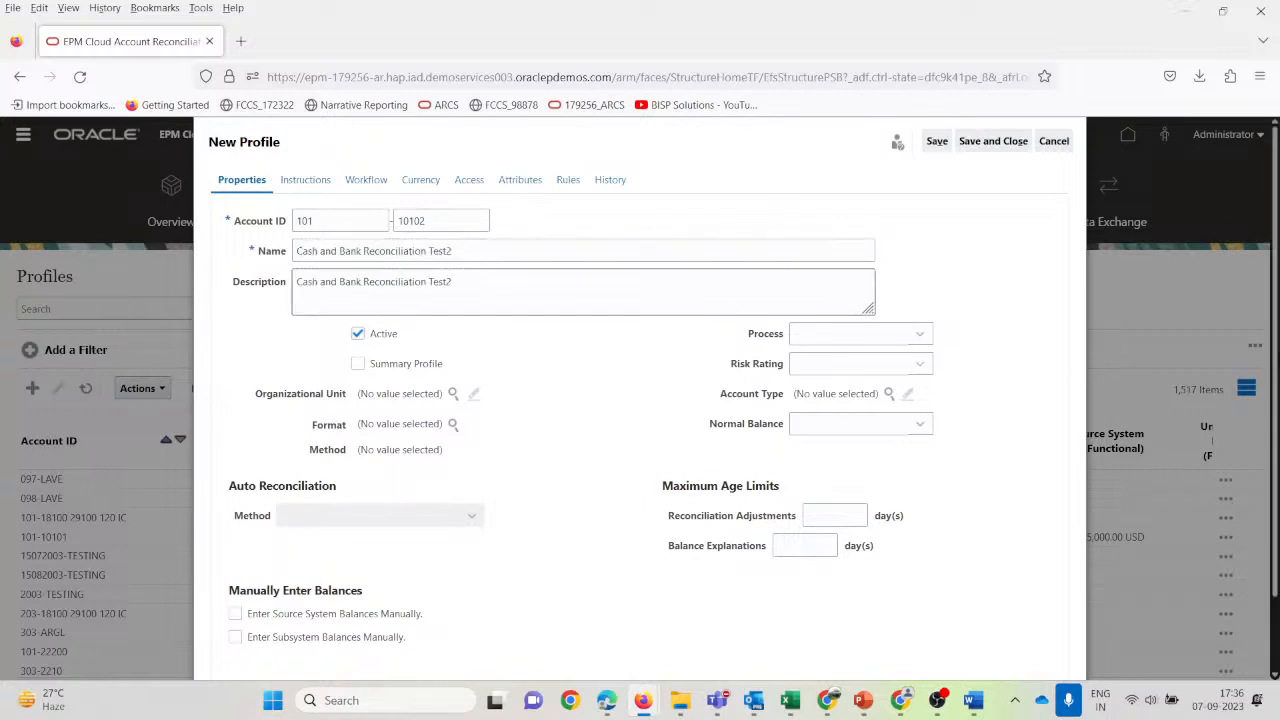
# Set the process to Balance Sheet and the risk rating to Medium.
pyautogui.click(920, 340)
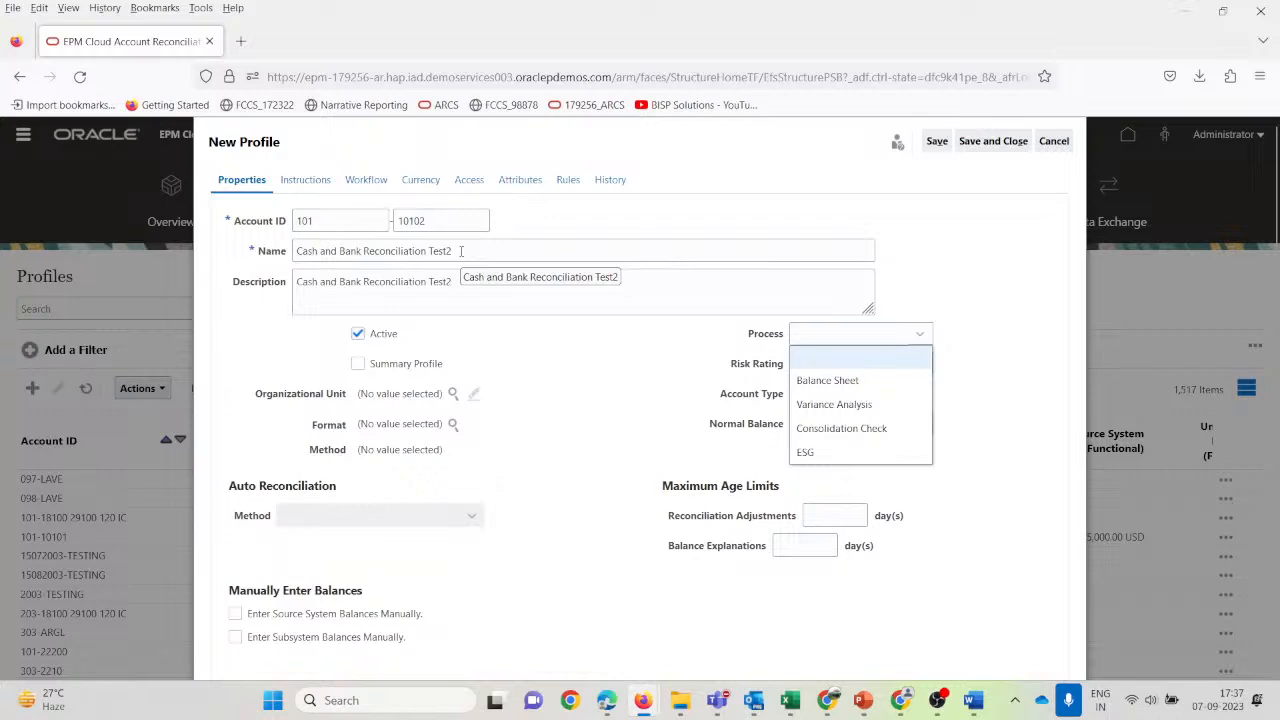
pyautogui.click(831, 390)
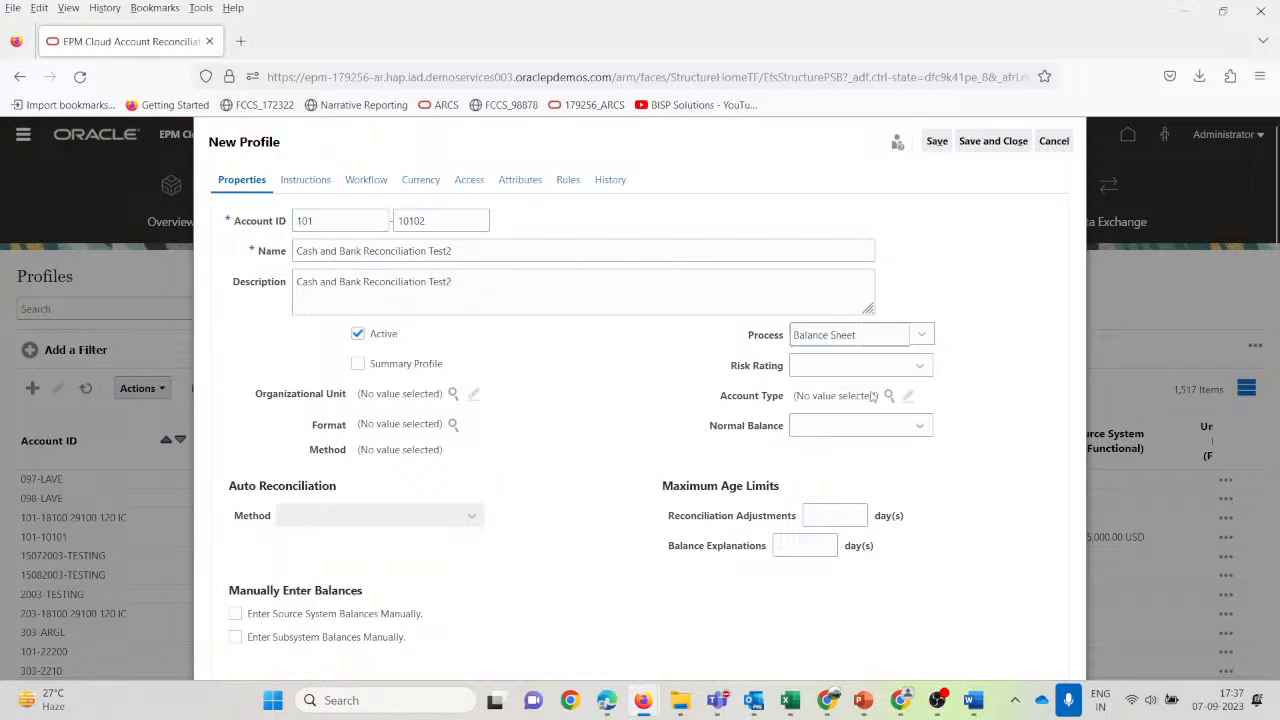
pyautogui.click(919, 364)
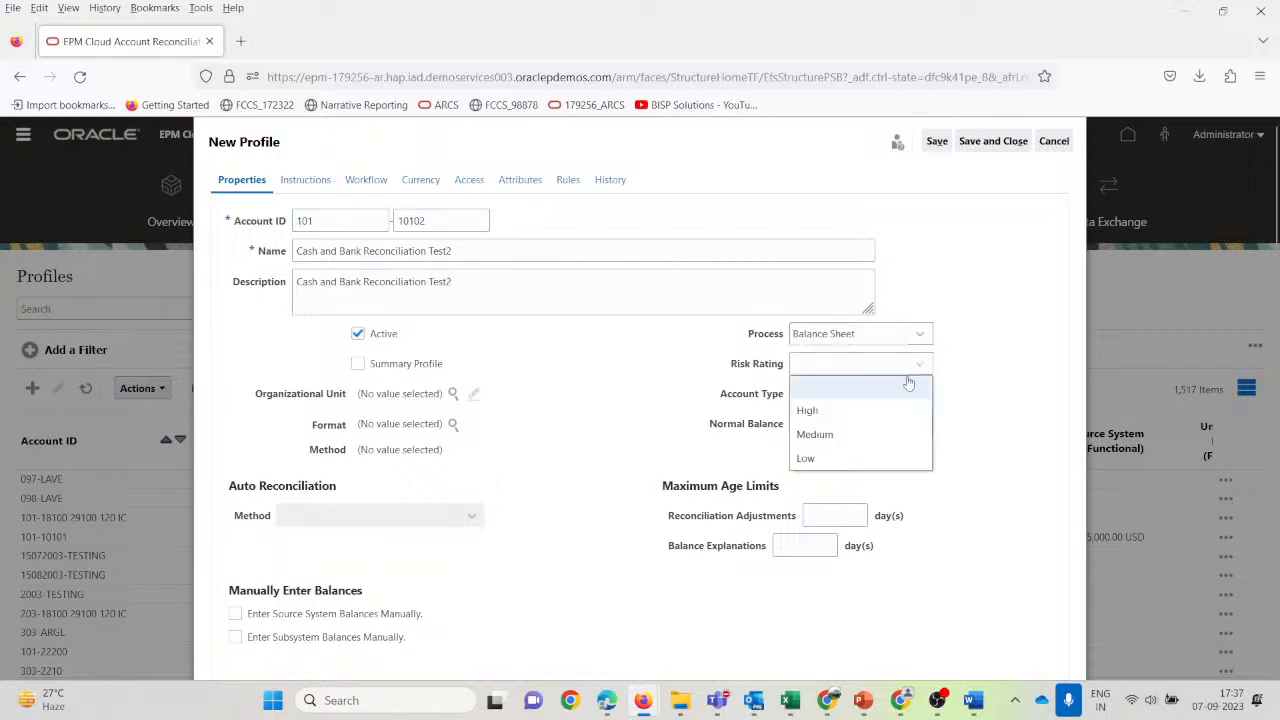
pyautogui.click(836, 434)
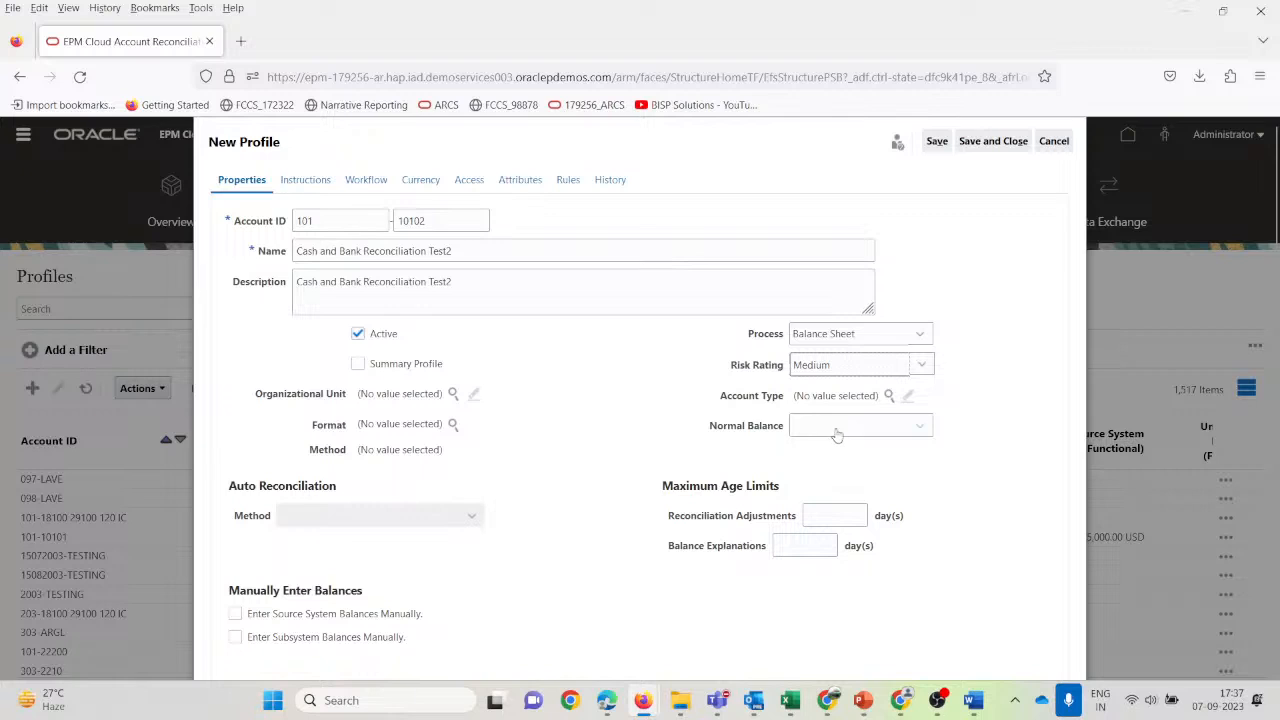
pyautogui.click(889, 395)
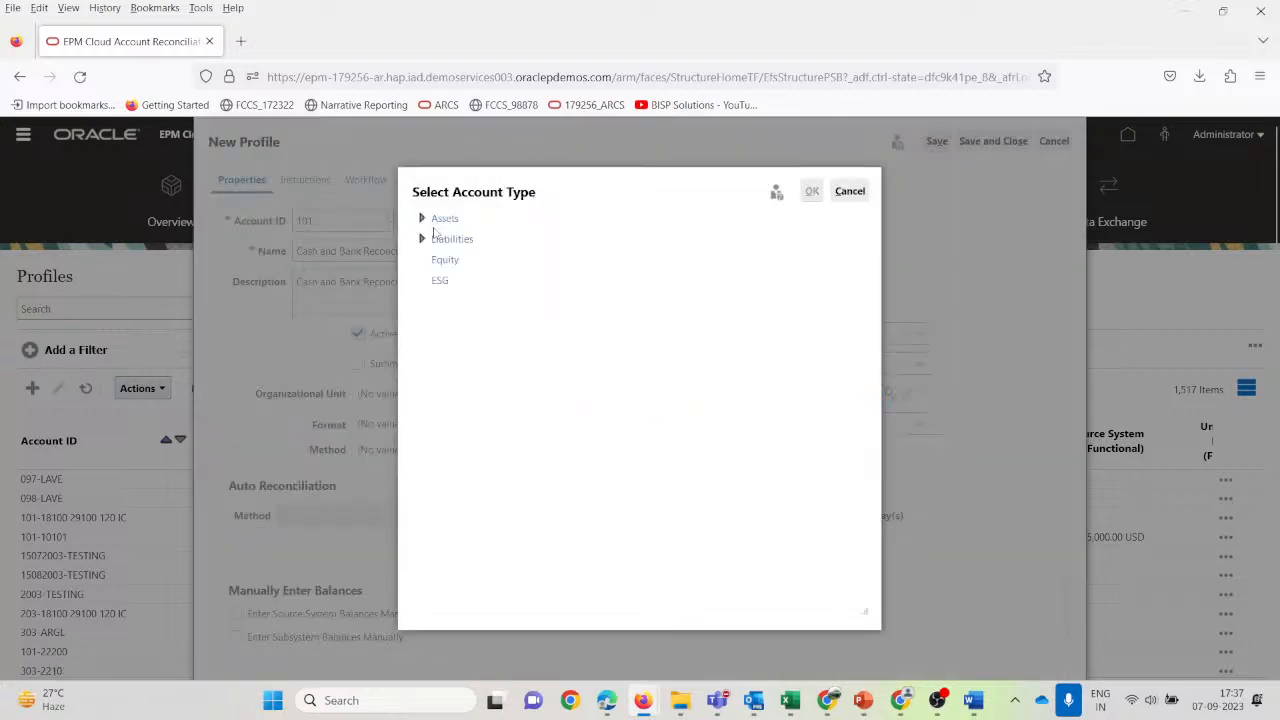
# Set the account type to Cash and the normal balance to Debit.
pyautogui.click(421, 218)
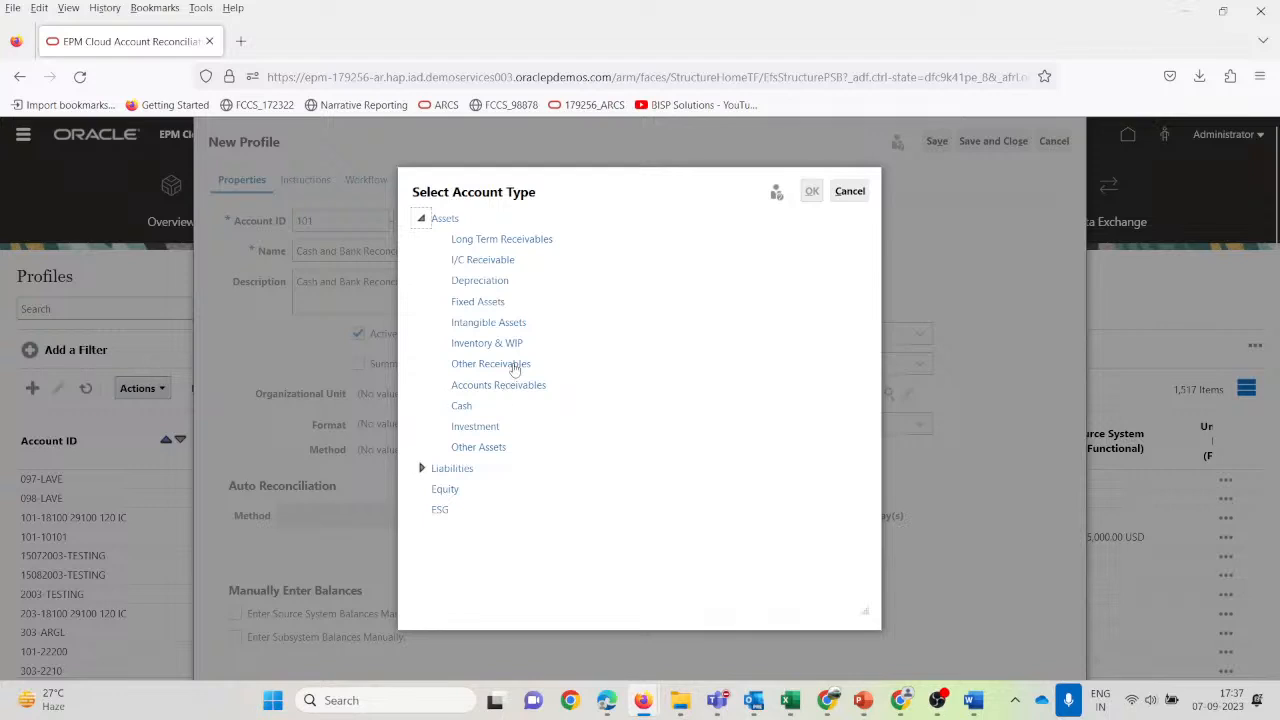
pyautogui.click(462, 407)
pyautogui.click(812, 195)
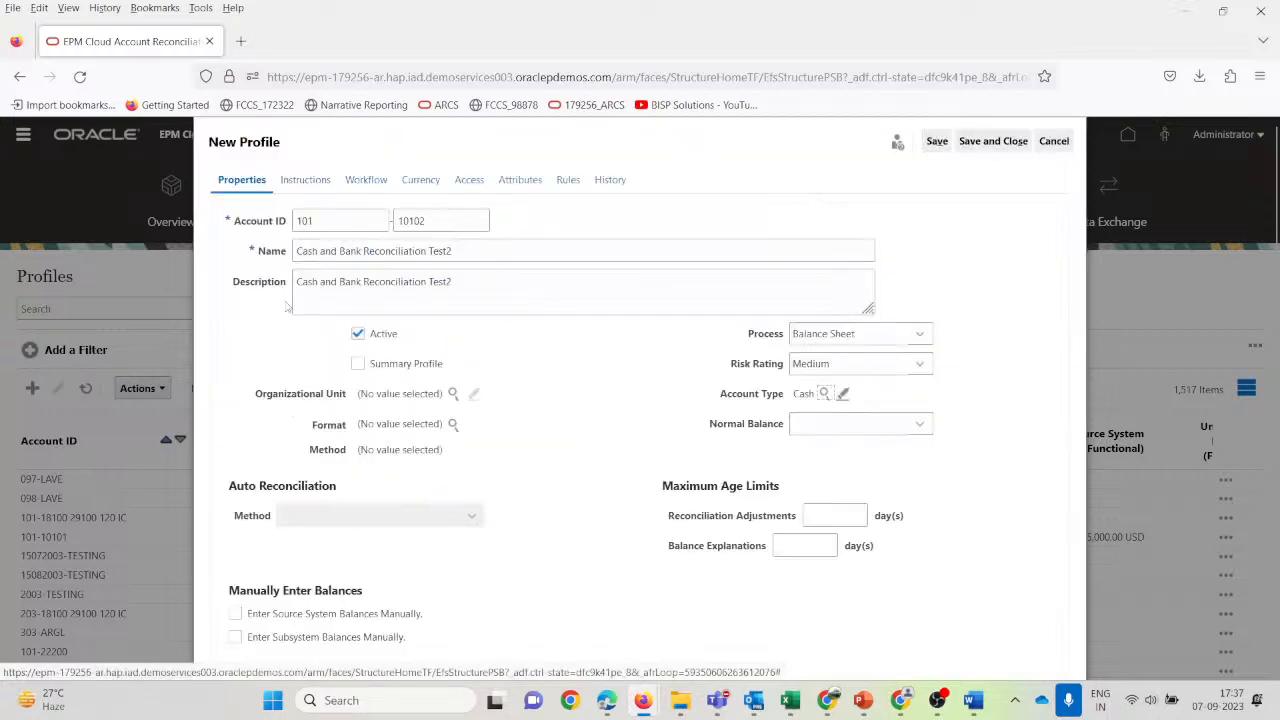
pyautogui.click(921, 426)
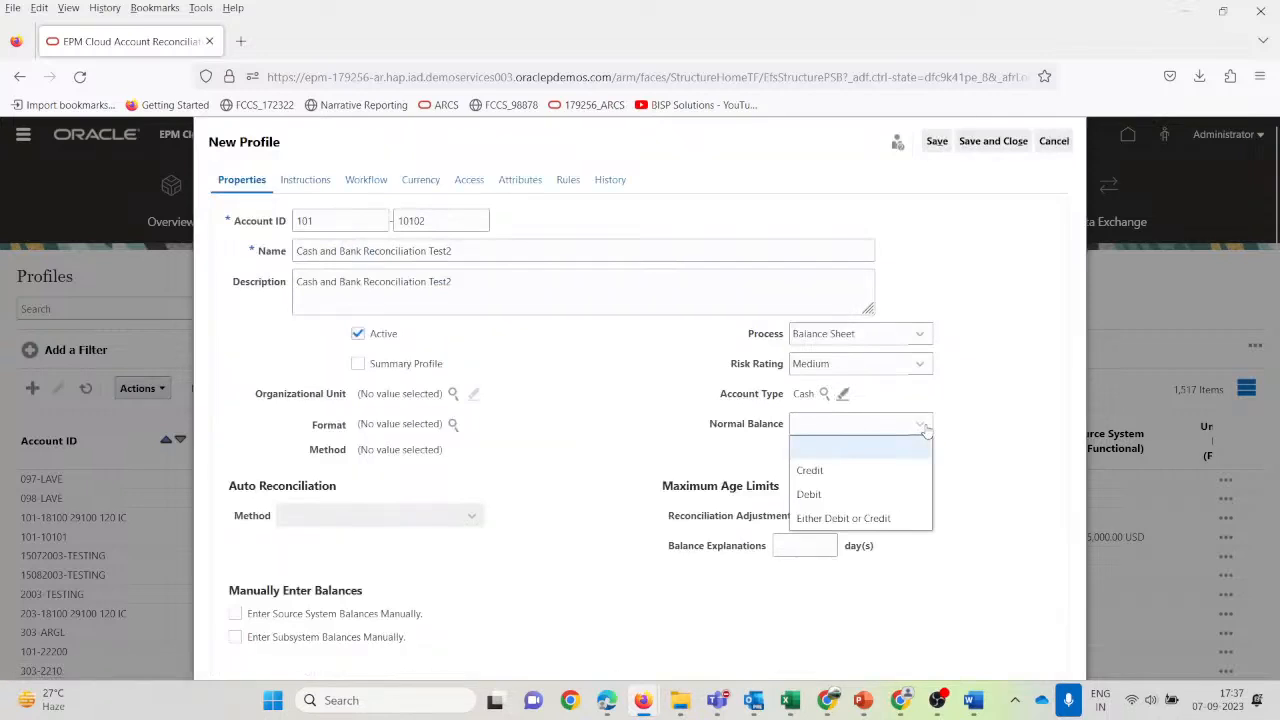
pyautogui.click(837, 497)
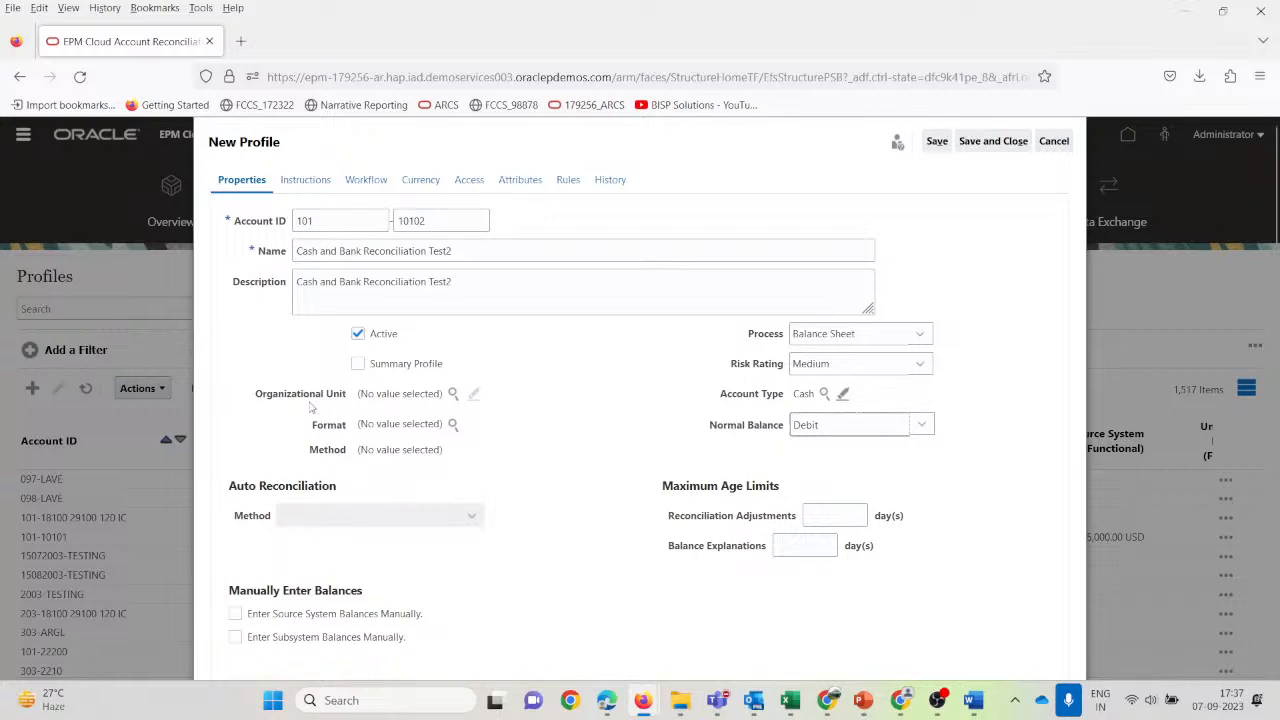
# Set the organizational unit to South America and the format to BankReconciliation_Test.
pyautogui.click(452, 394)
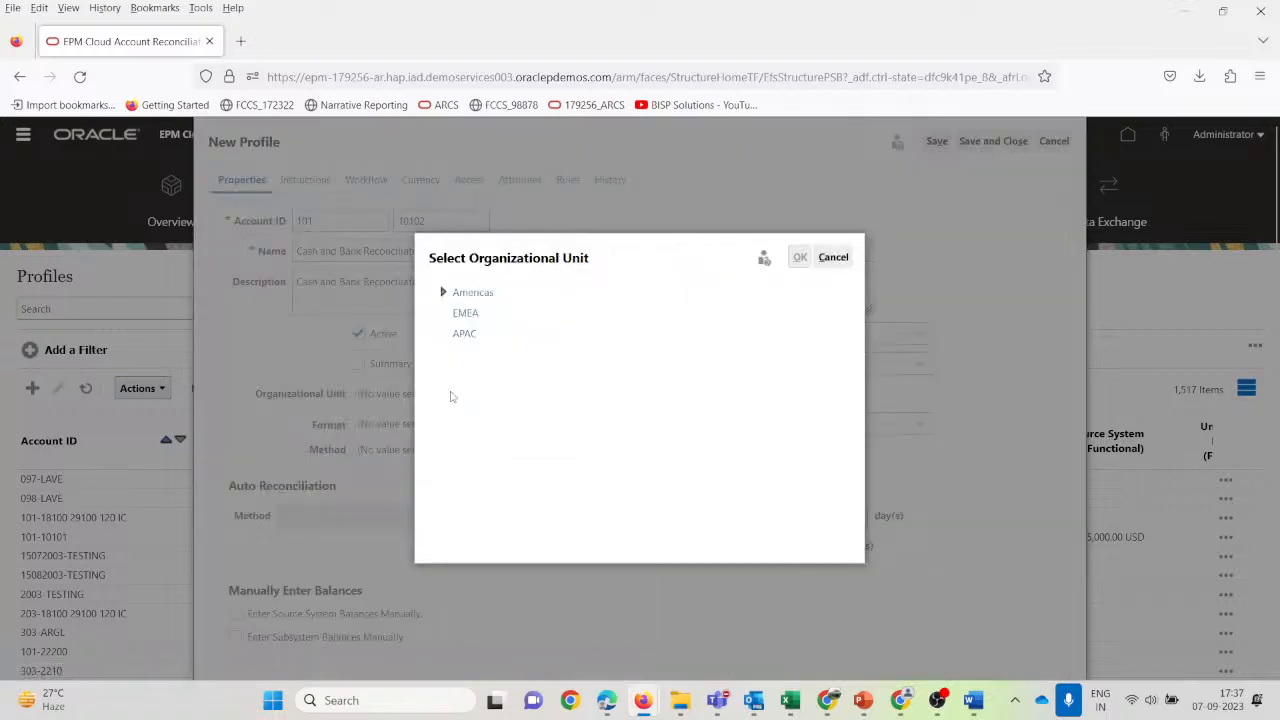
pyautogui.click(443, 293)
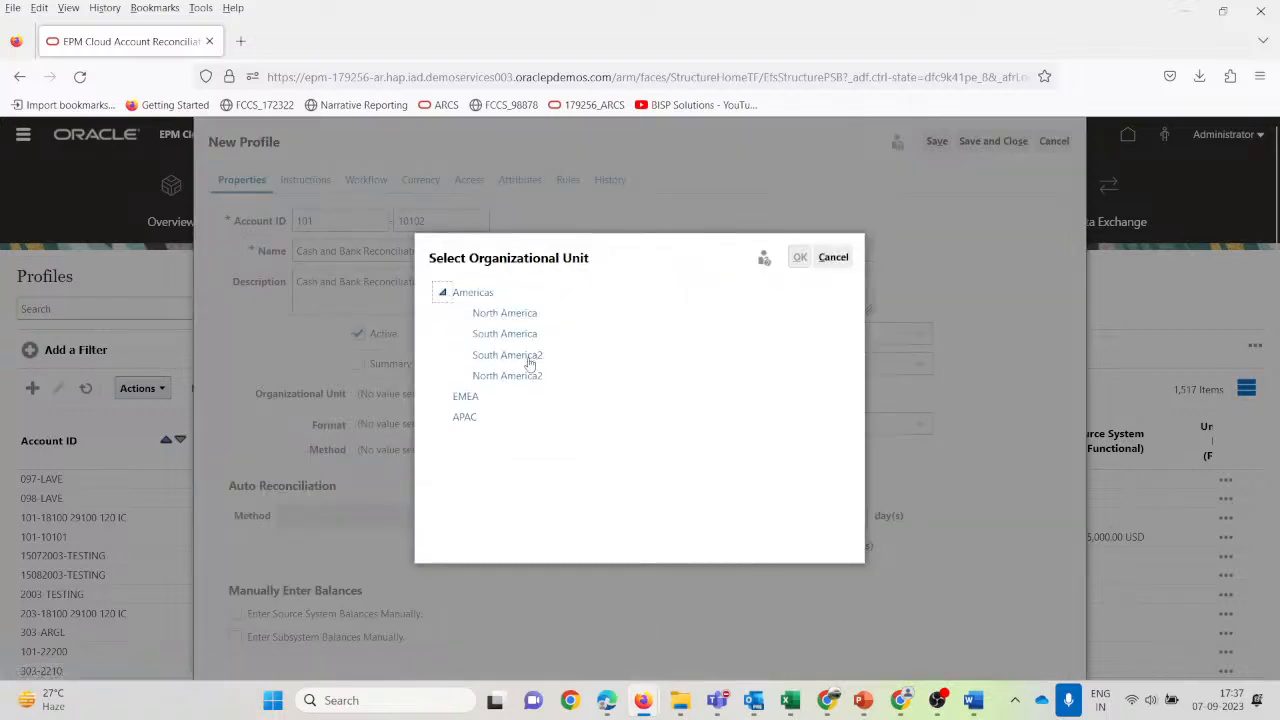
pyautogui.click(515, 338)
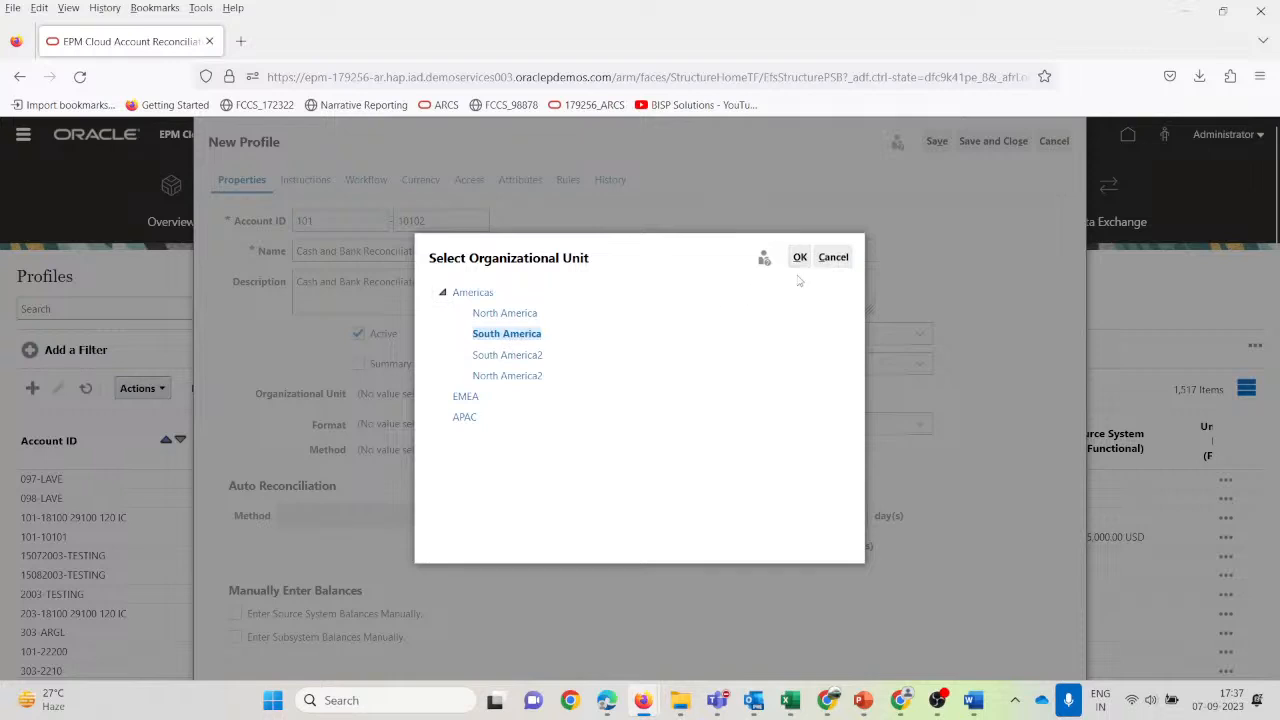
pyautogui.click(799, 257)
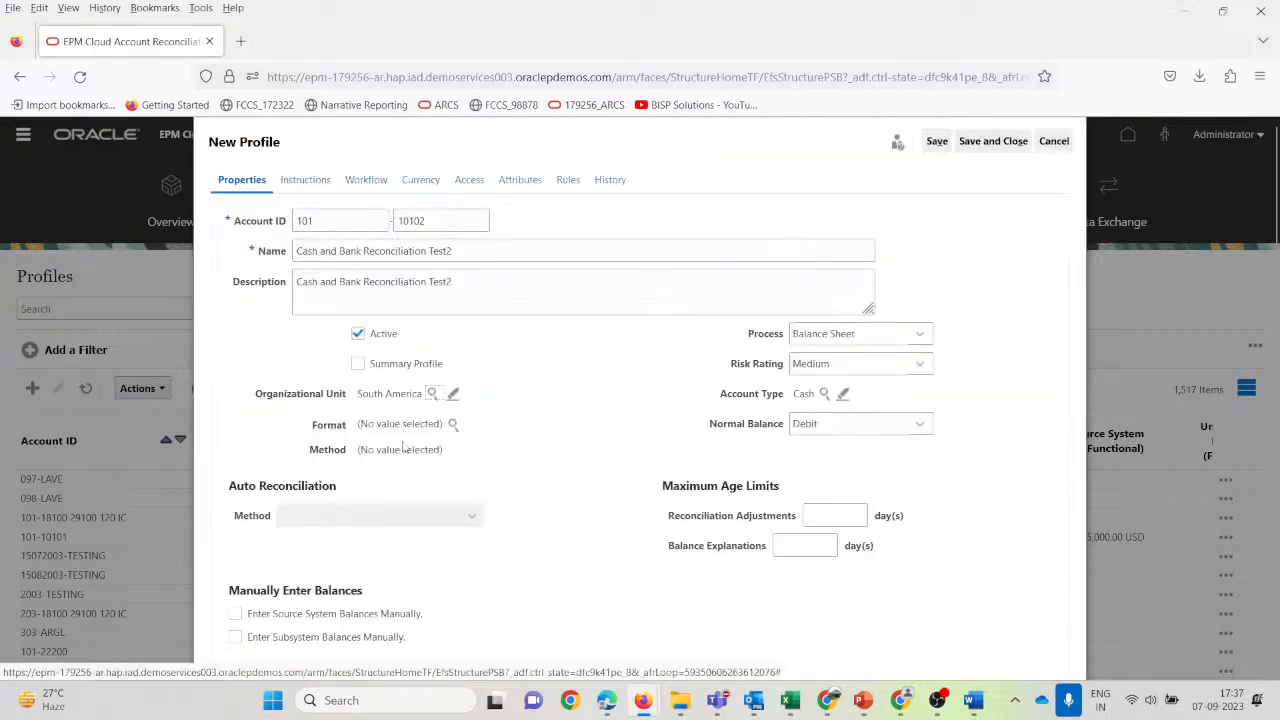
pyautogui.click(453, 425)
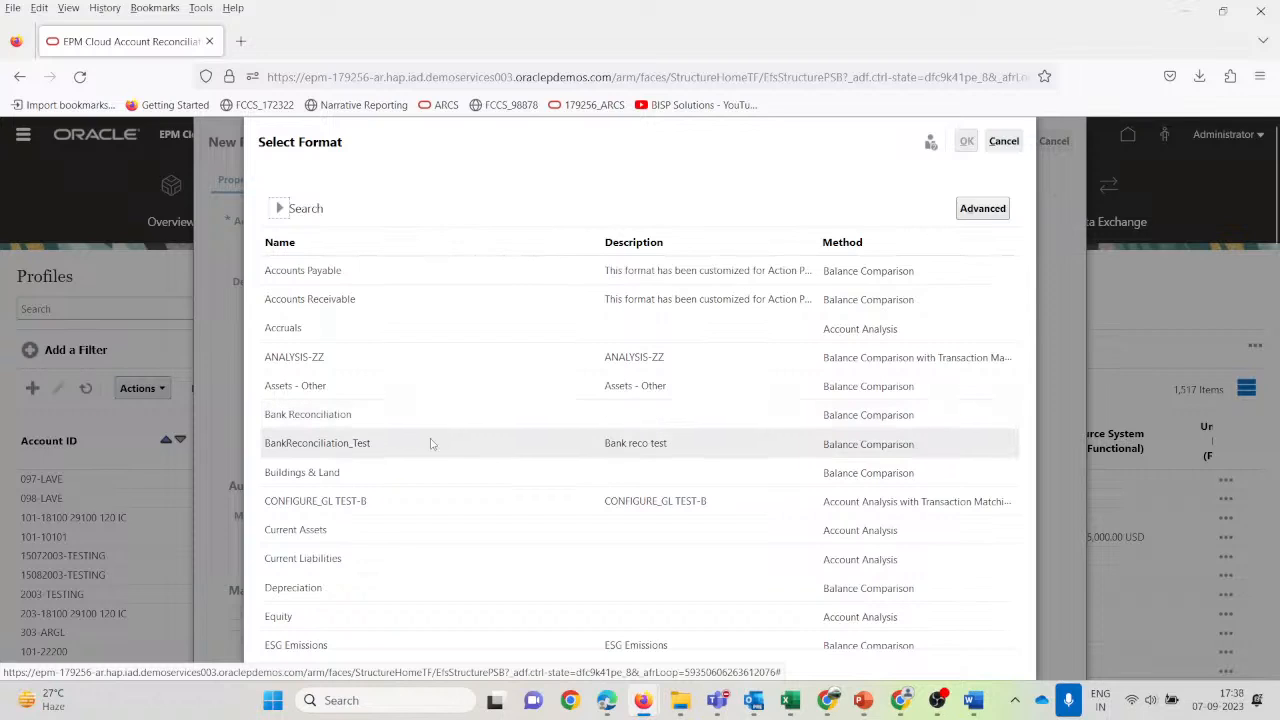
pyautogui.click(431, 443)
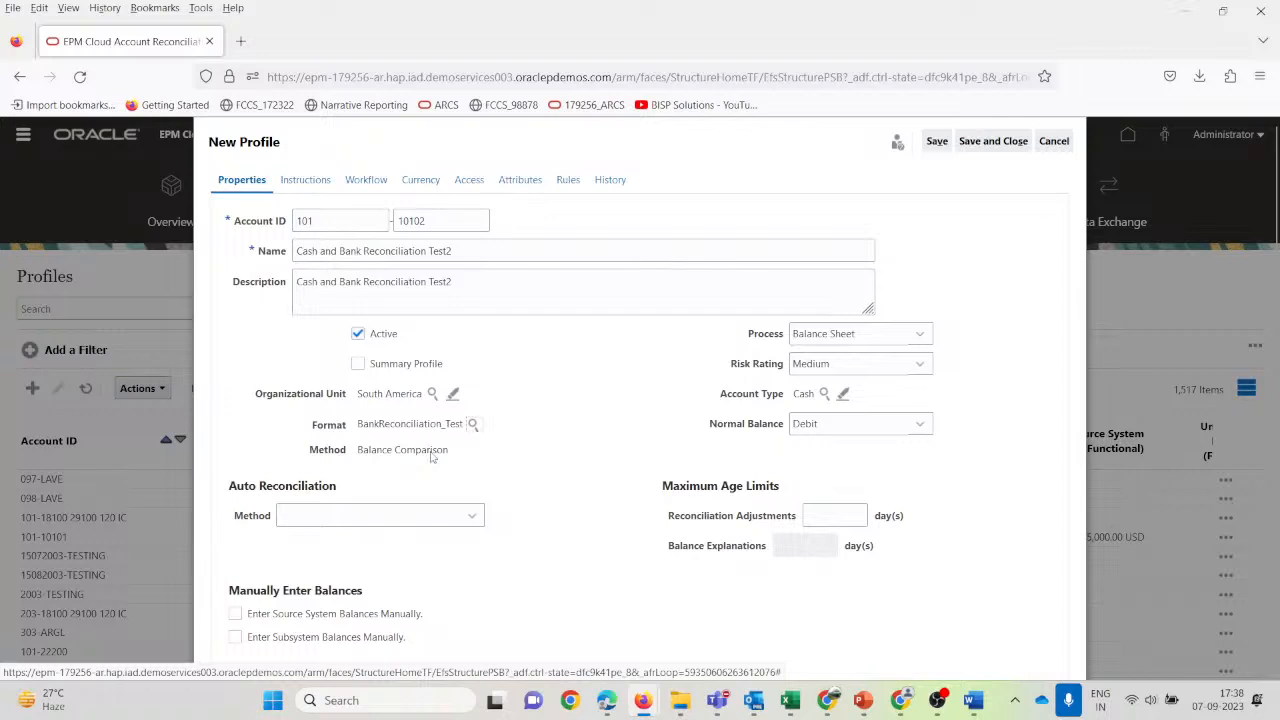
# Set the auto reconciliation method to Balance is zero.
pyautogui.scroll(-1, 271, 443)
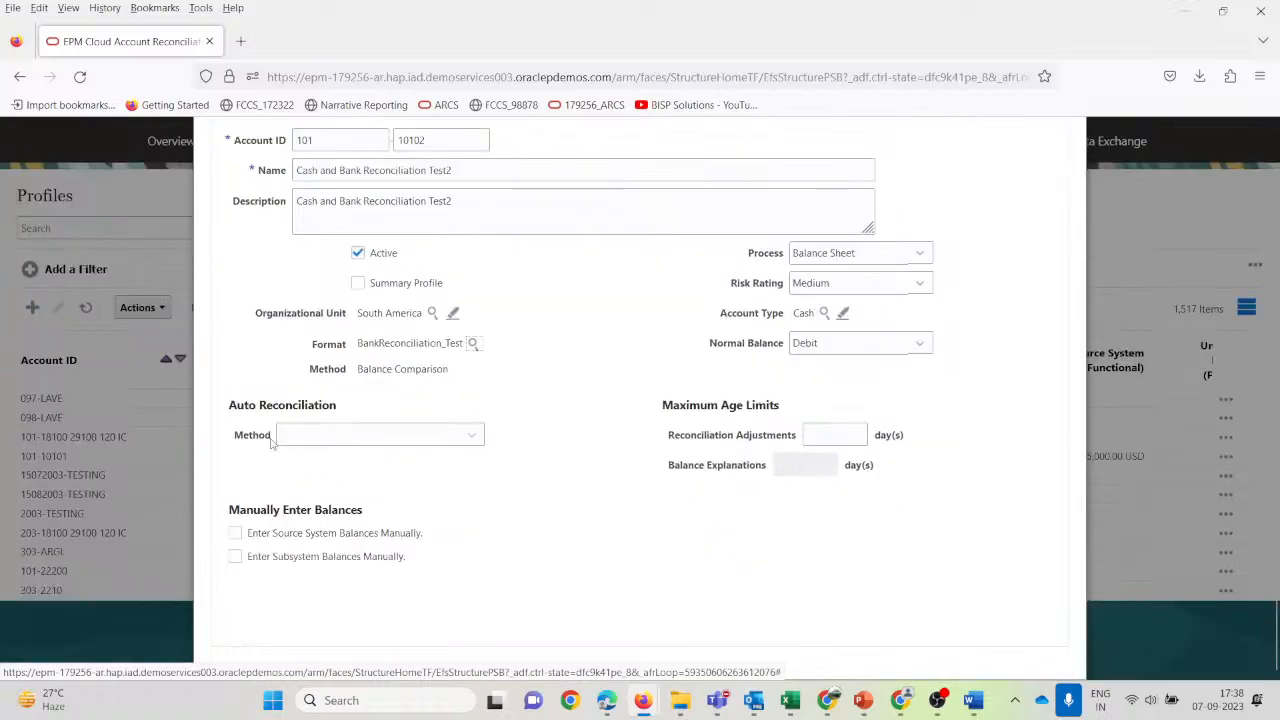
pyautogui.click(471, 438)
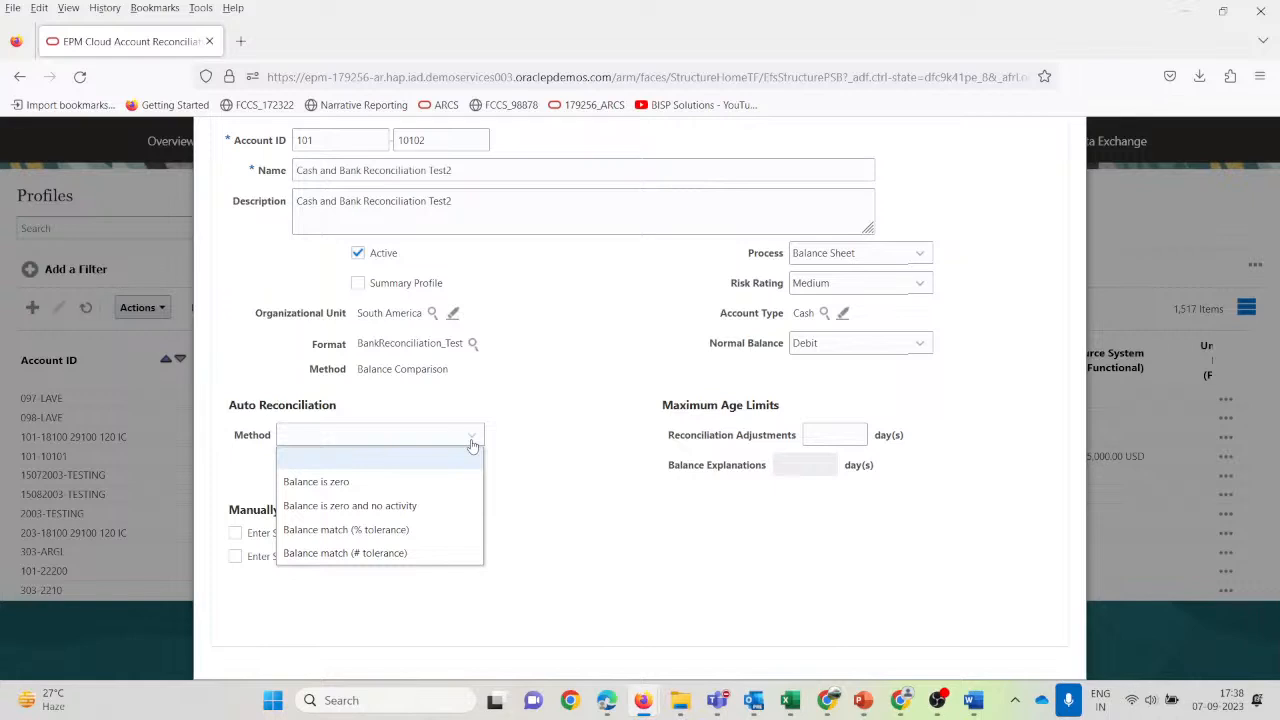
pyautogui.click(401, 483)
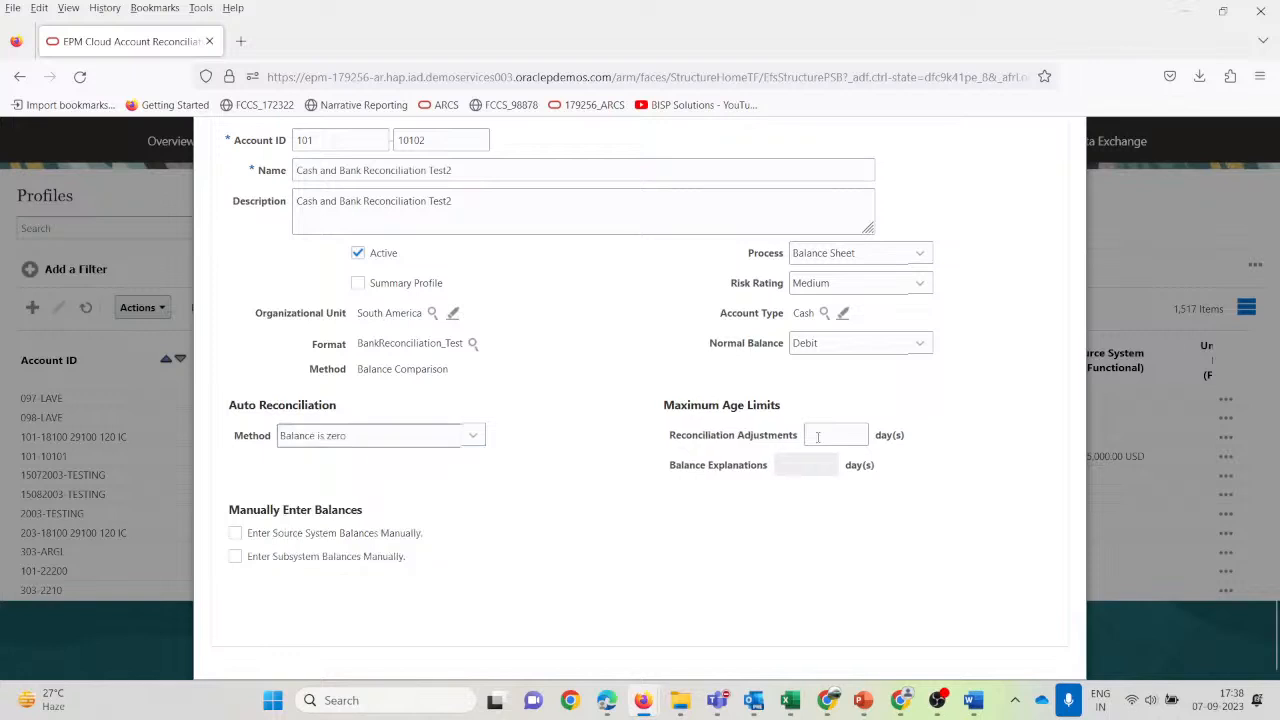
# Go to the profile's Instructions section and start a new browser tab.
pyautogui.scroll(2, 372, 465)
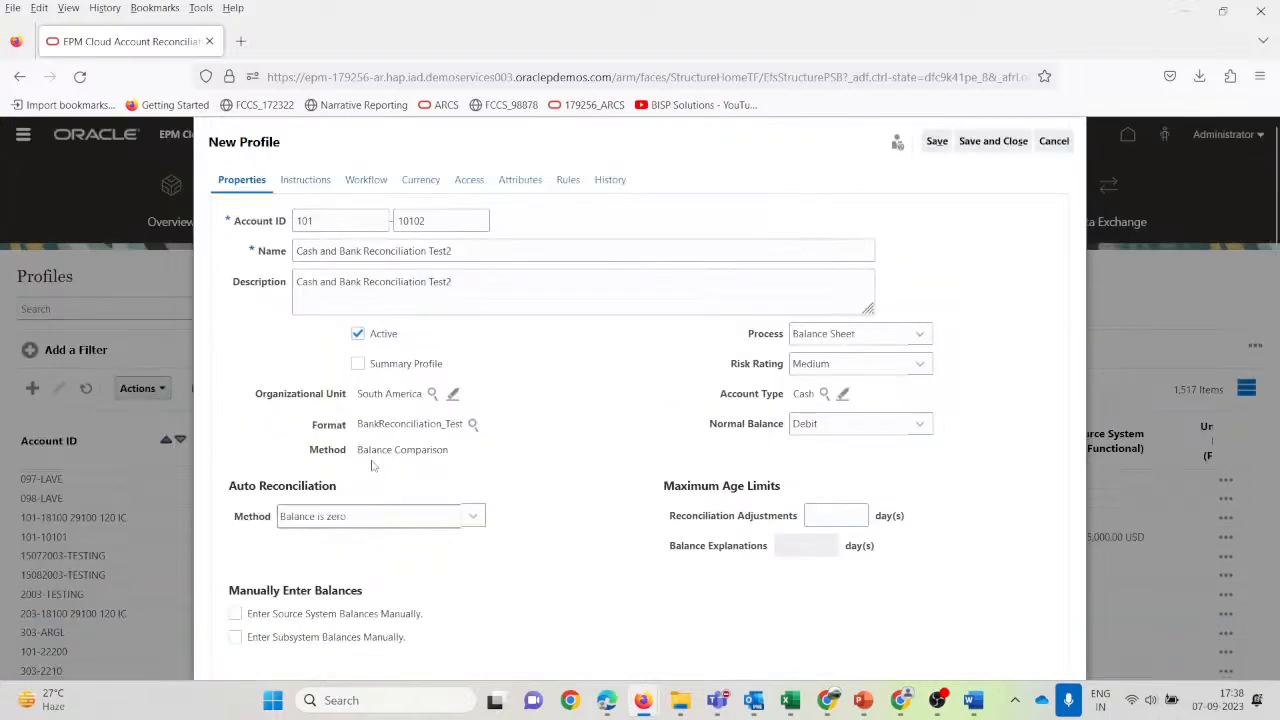
pyautogui.click(307, 181)
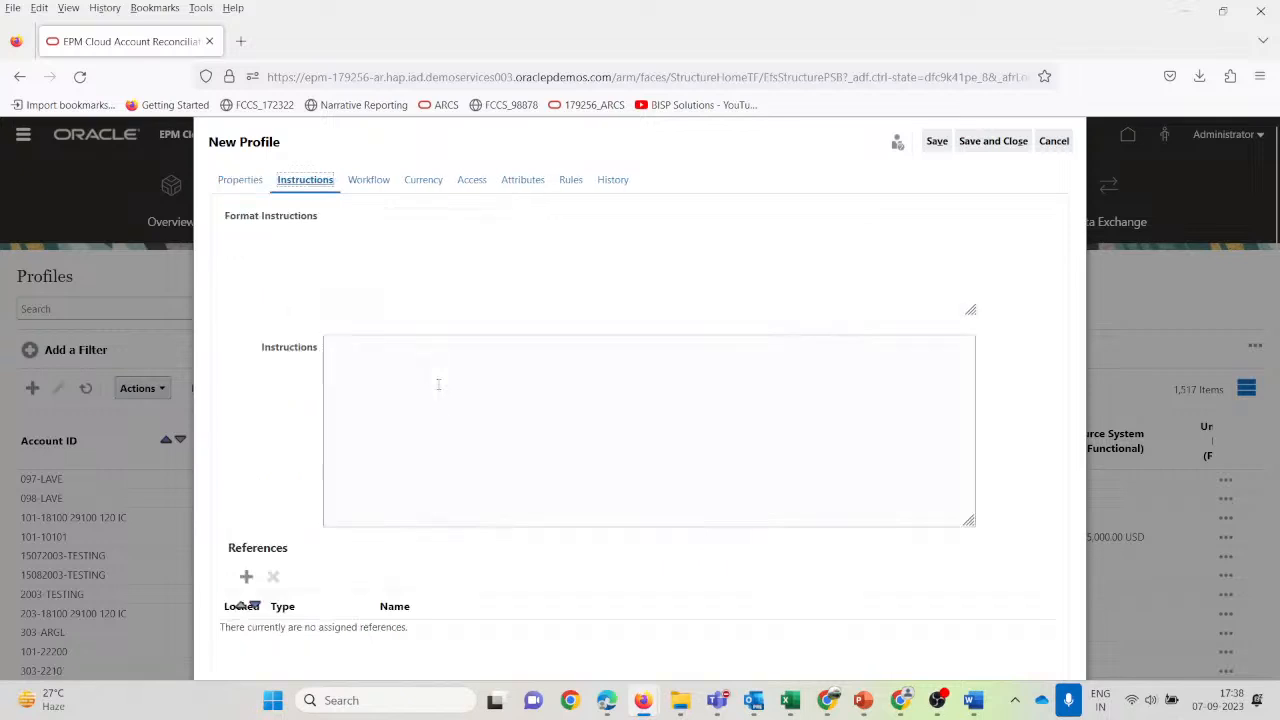
pyautogui.click(392, 409)
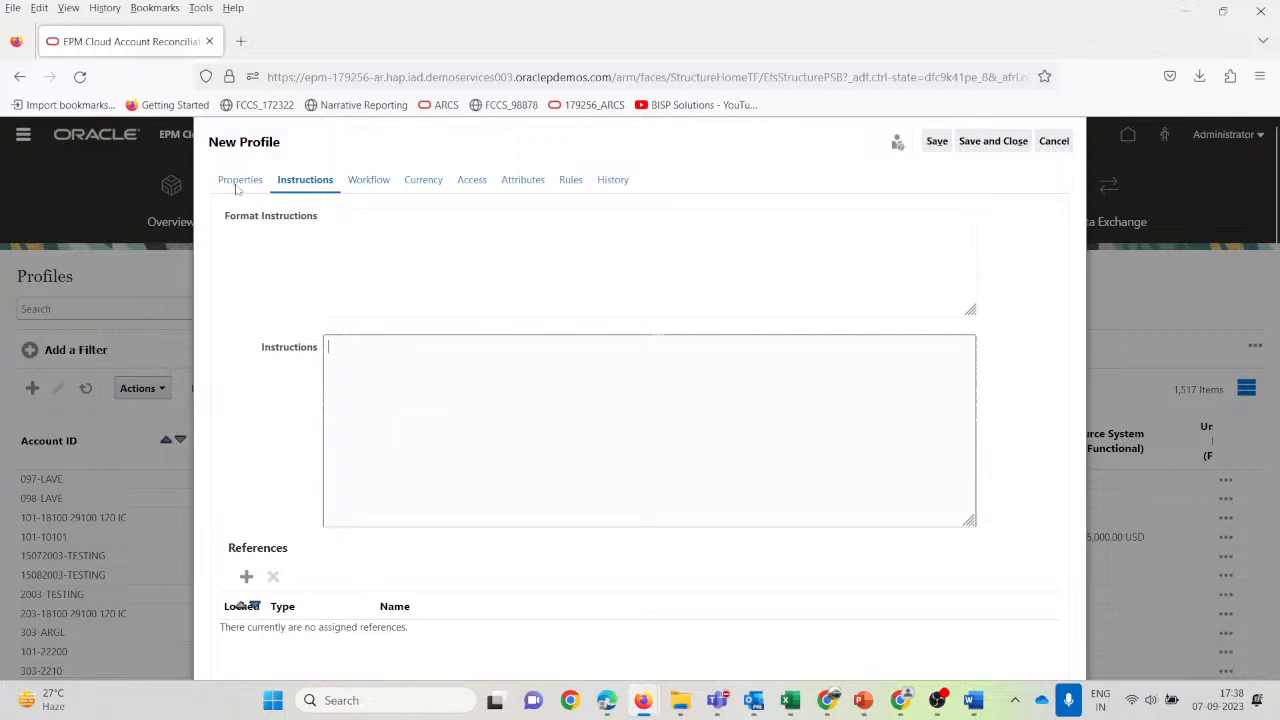
pyautogui.click(240, 41)
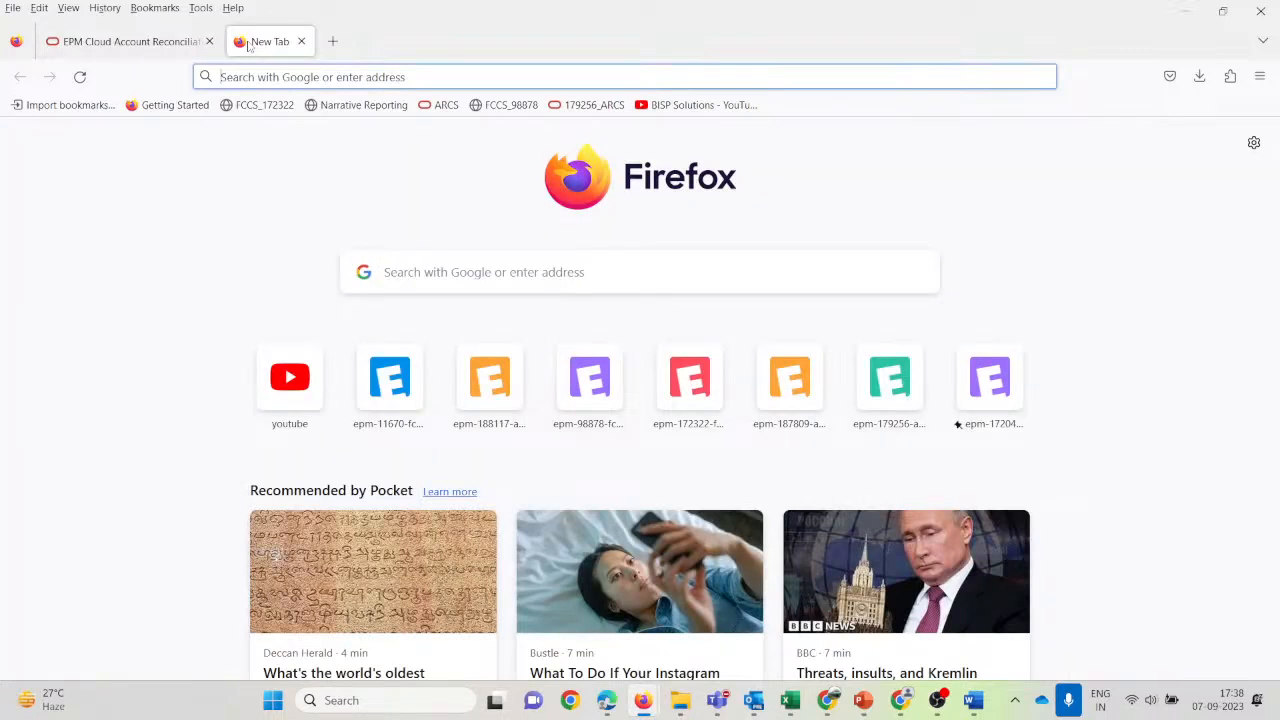
# Load the Account Reconciliation page in a new tab to reach profile 101-10101's instructions.
pyautogui.hotkey('ctrl', 'v')
pyautogui.press('Return')
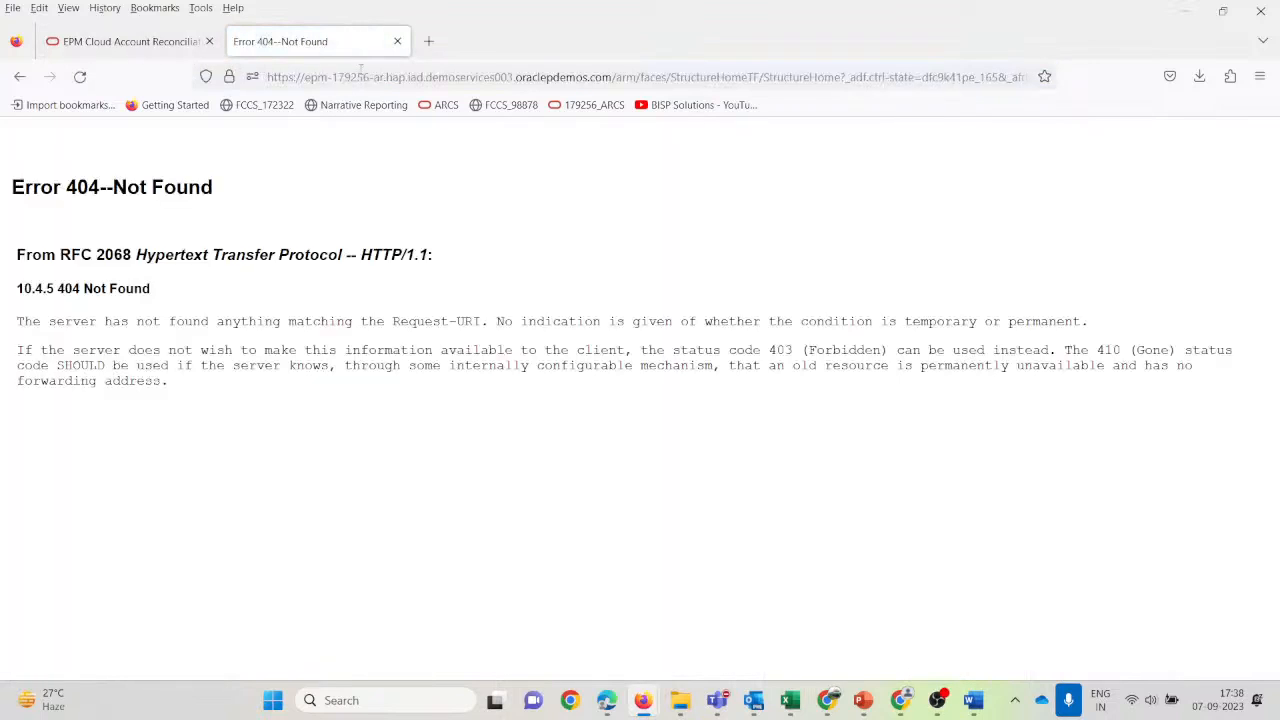
pyautogui.click(130, 46)
pyautogui.click(350, 78)
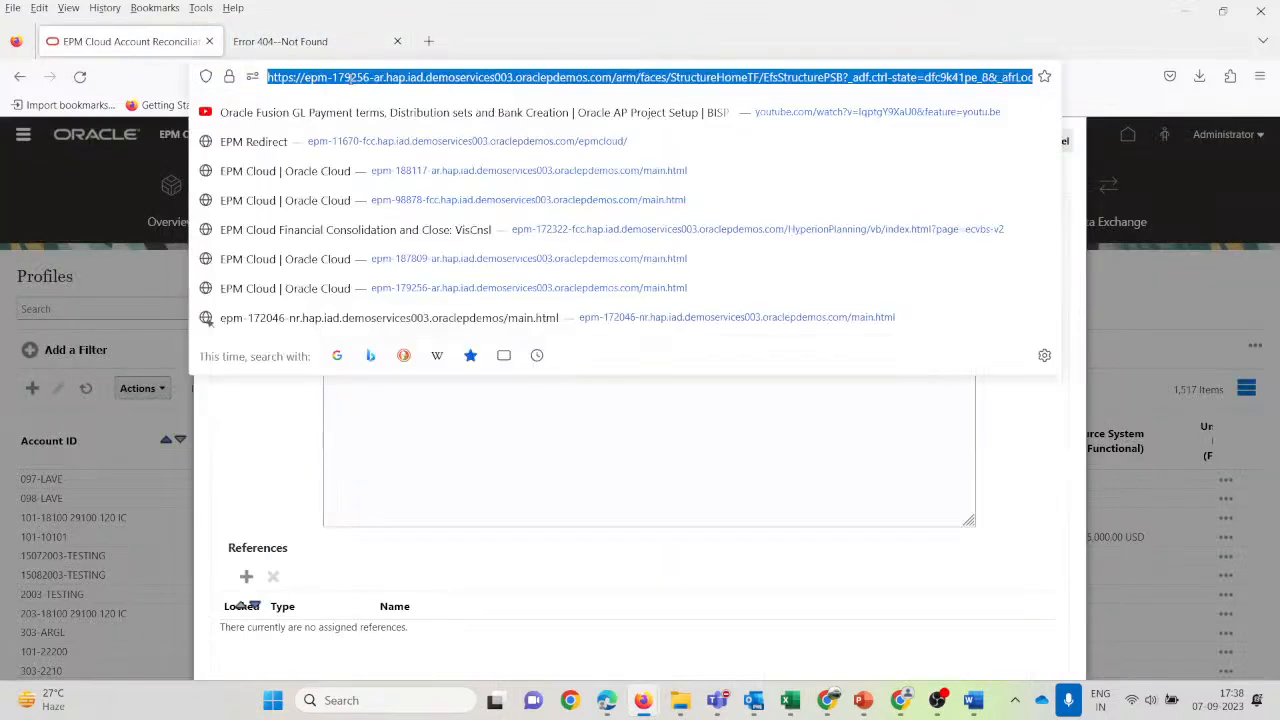
pyautogui.click(290, 44)
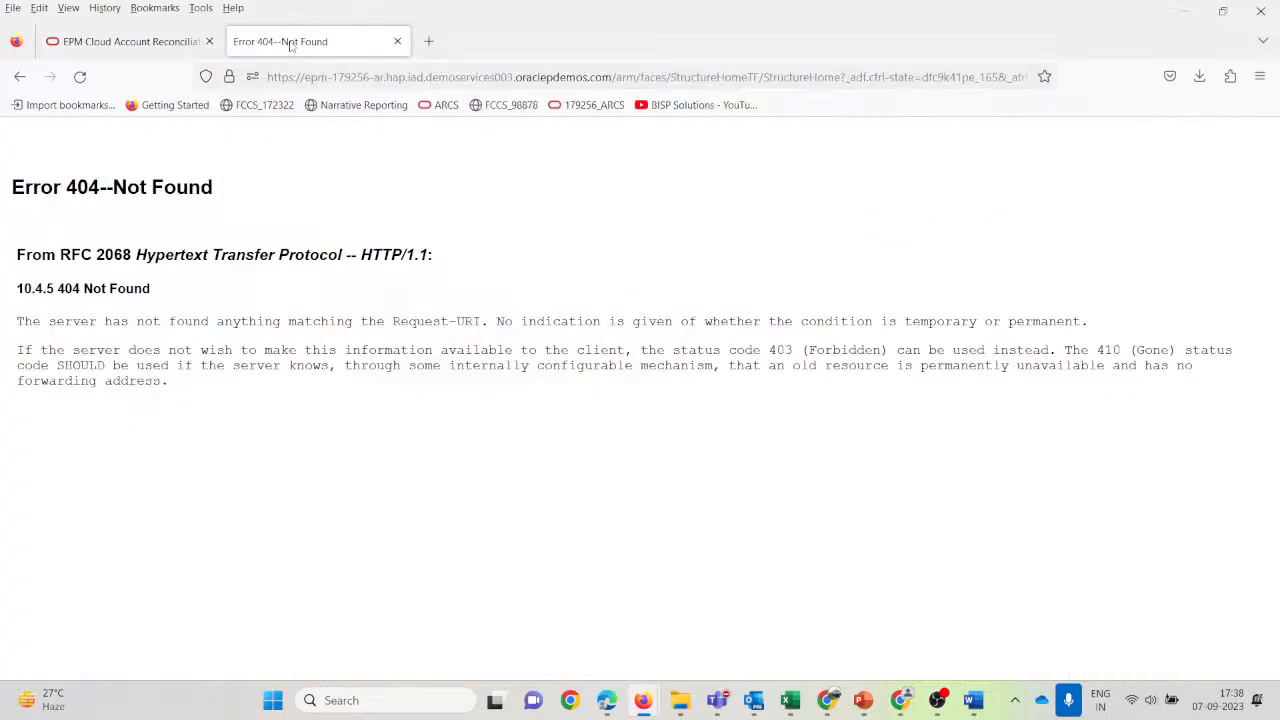
pyautogui.click(428, 41)
pyautogui.click(381, 76)
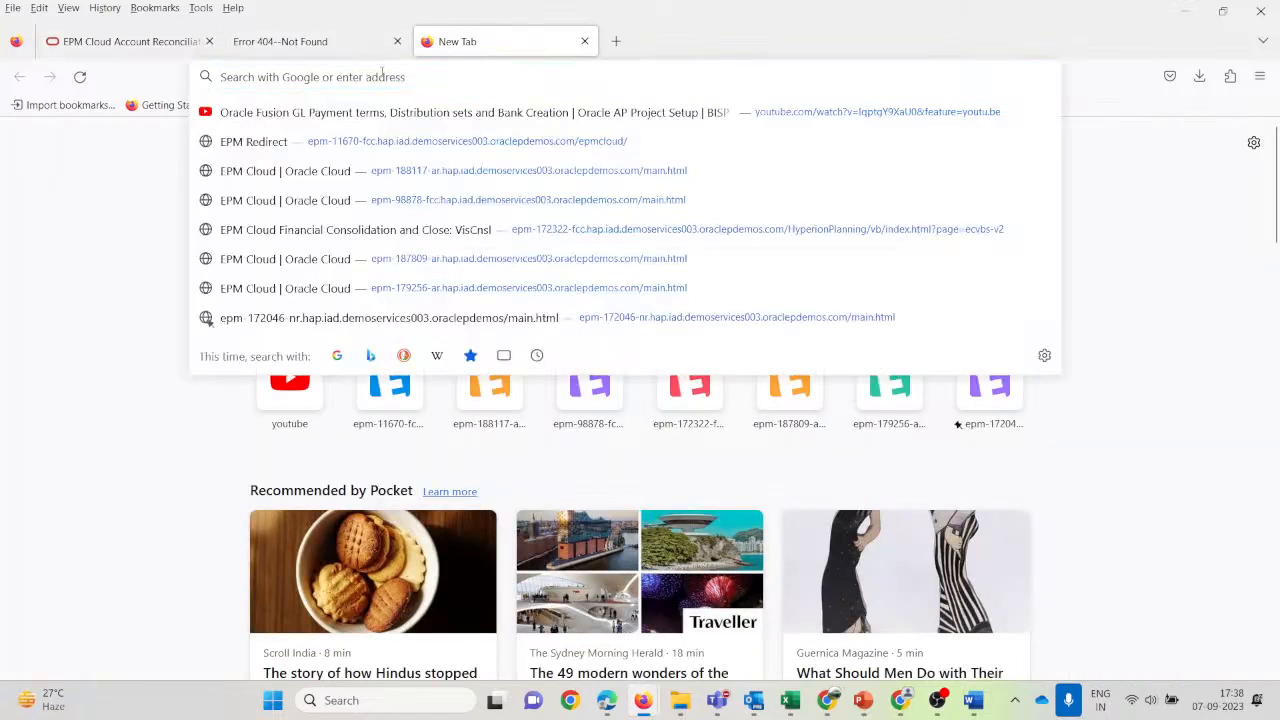
pyautogui.hotkey('ctrl', 'v')
pyautogui.press('Return')
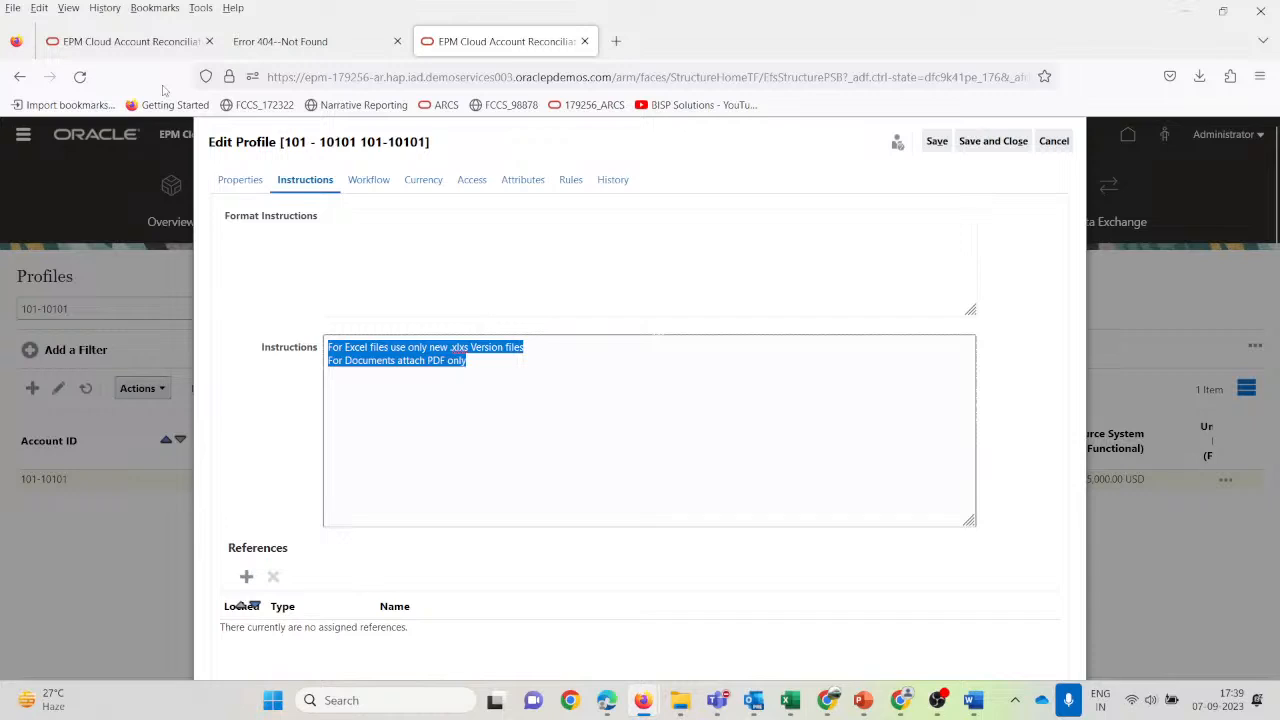
# Paste the copied xlsx and PDF file-type instructions into the new profile.
pyautogui.click(145, 43)
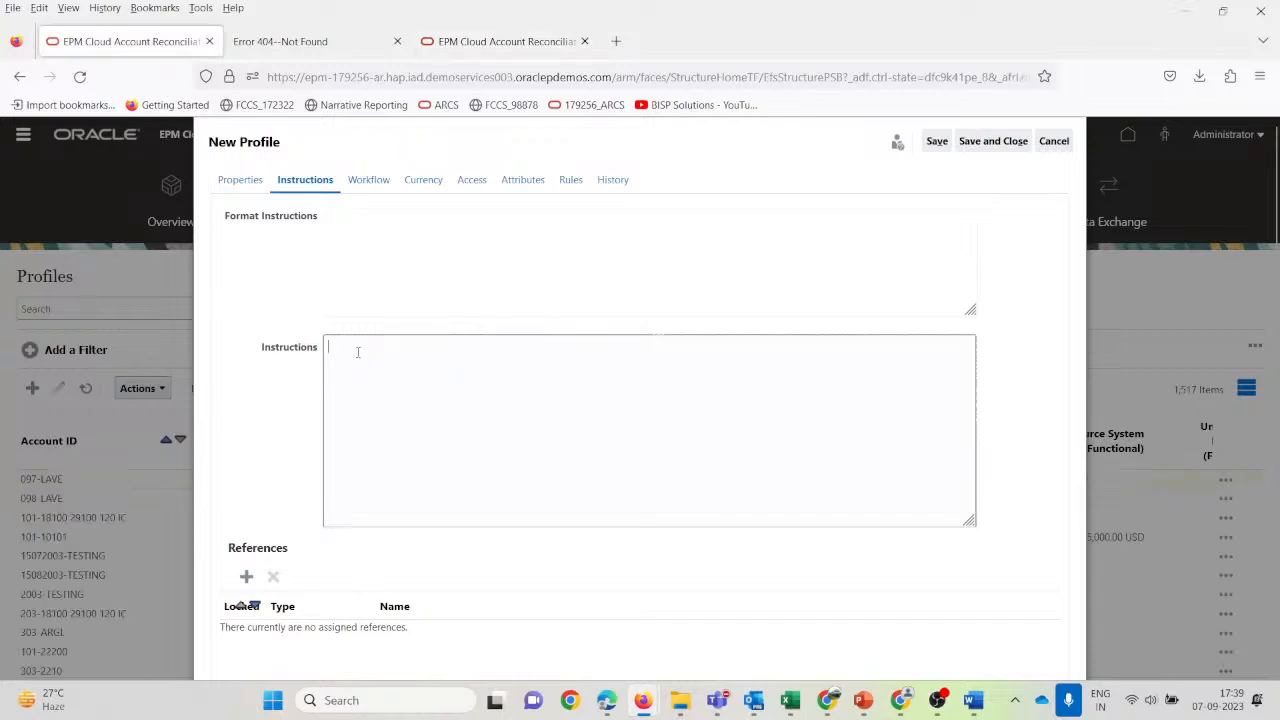
pyautogui.write('For Excel files use only new xlxs Version files For Documents attach PDF only')
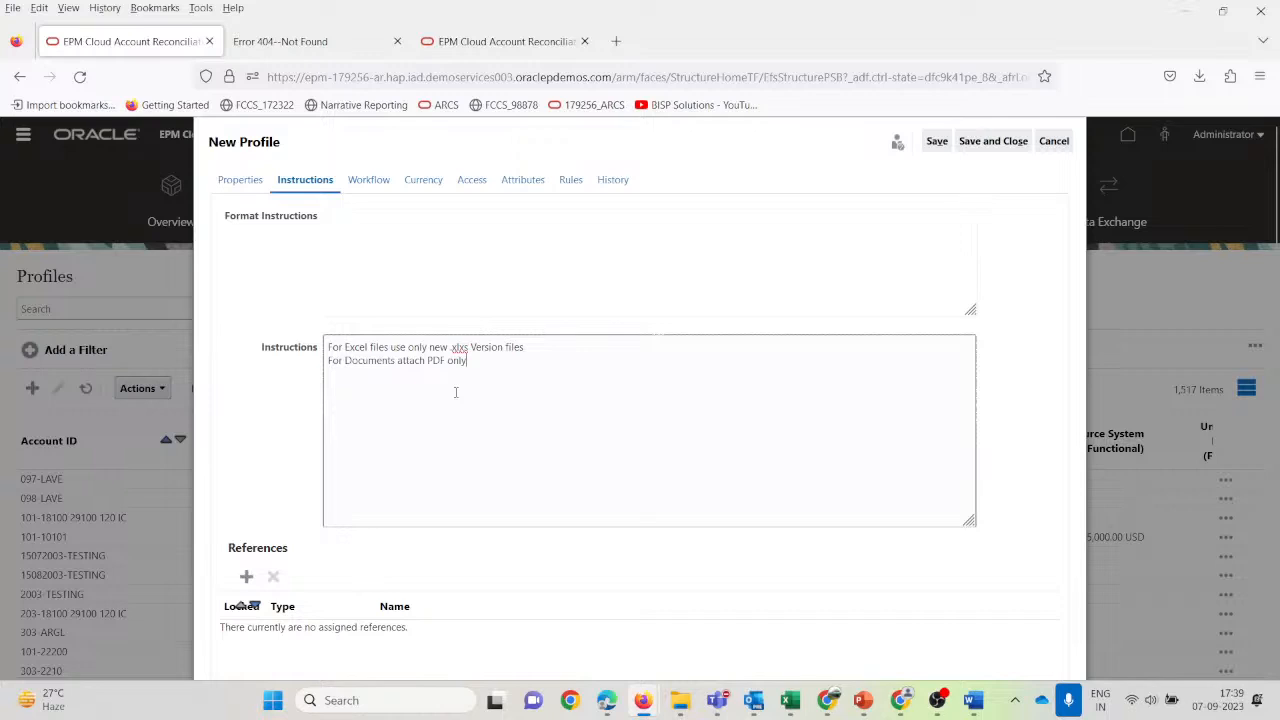
pyautogui.click(366, 181)
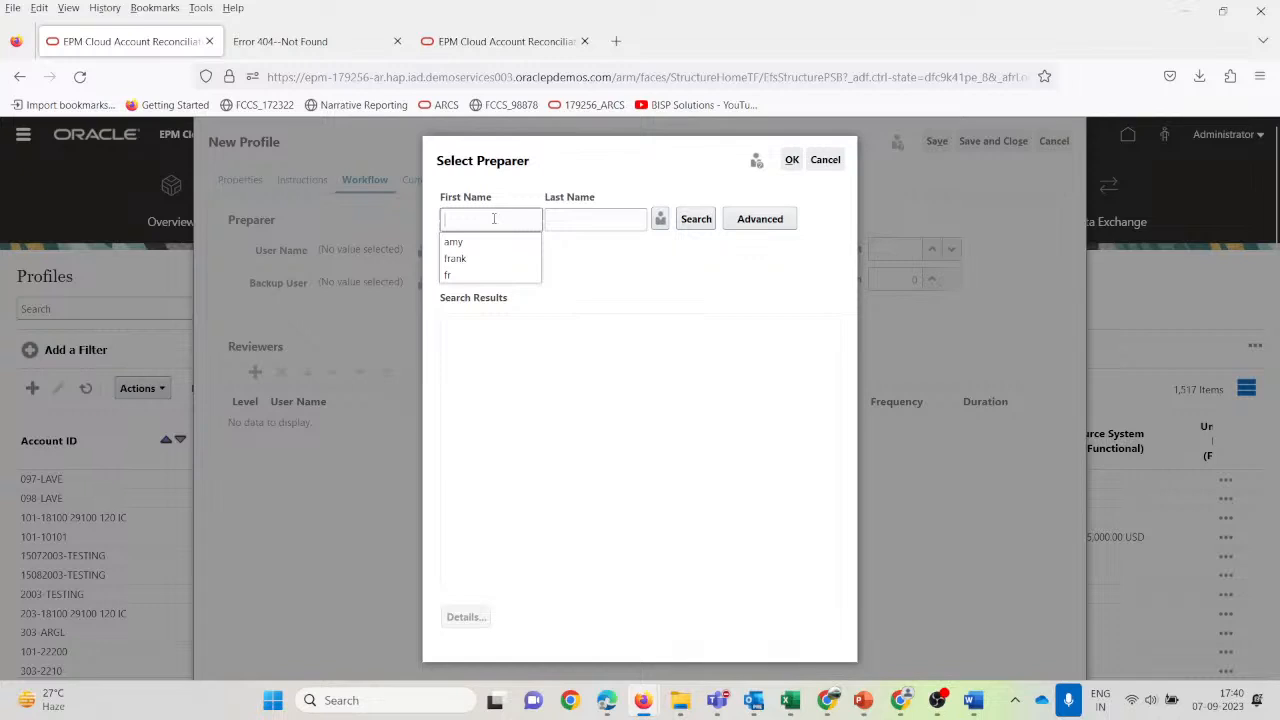
# Assign a preparer with Monthly frequency, start day offset 1 and duration 1, then save.
pyautogui.write('us')
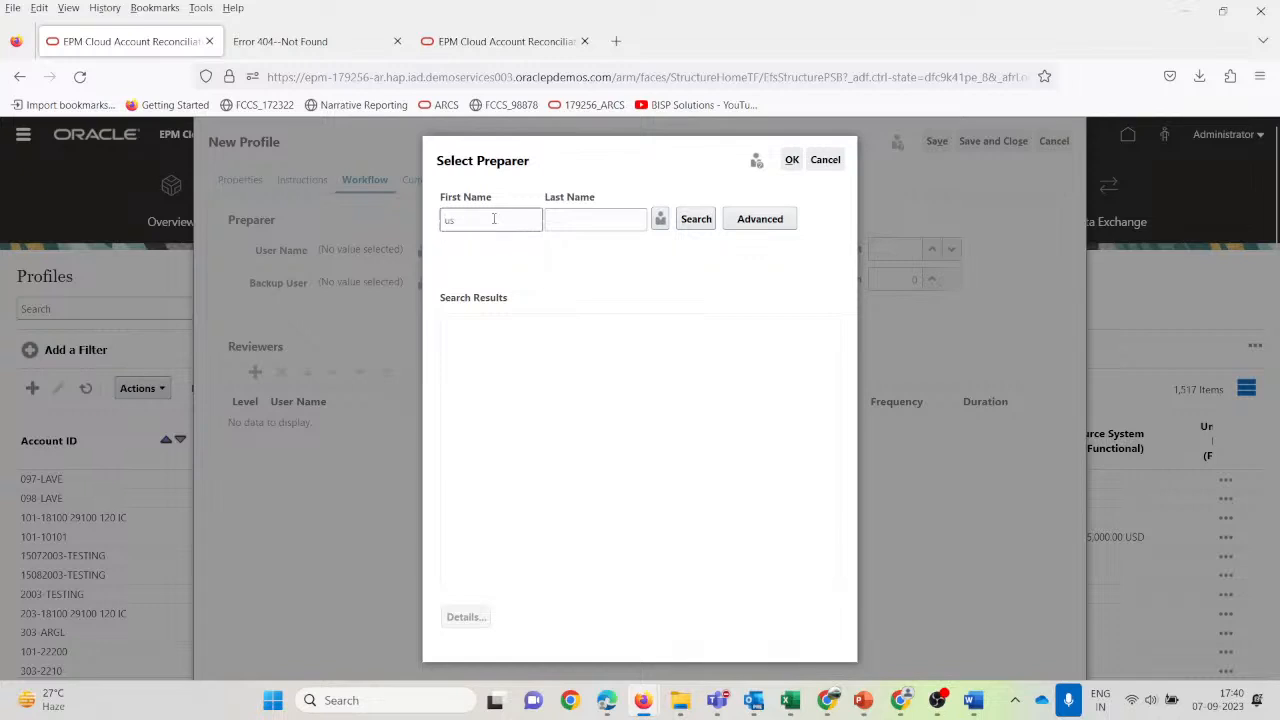
pyautogui.write('er')
pyautogui.press('Return')
pyautogui.click(520, 327)
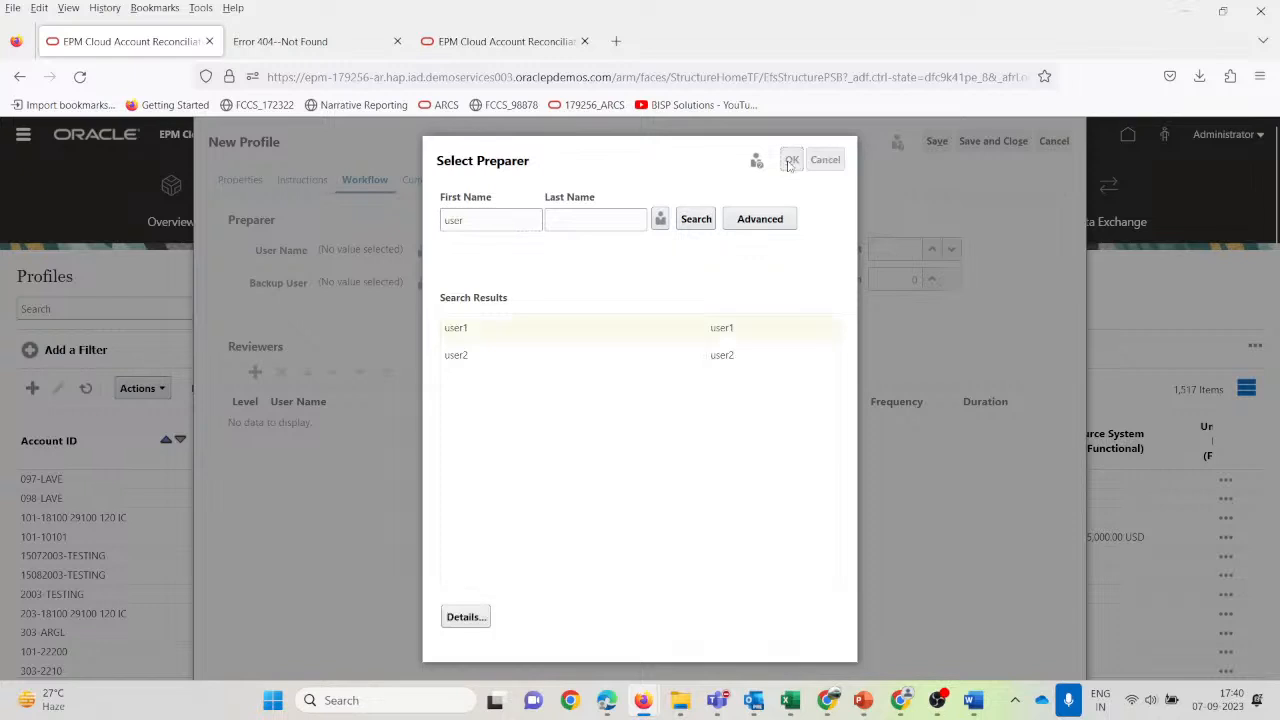
pyautogui.click(790, 162)
pyautogui.click(719, 251)
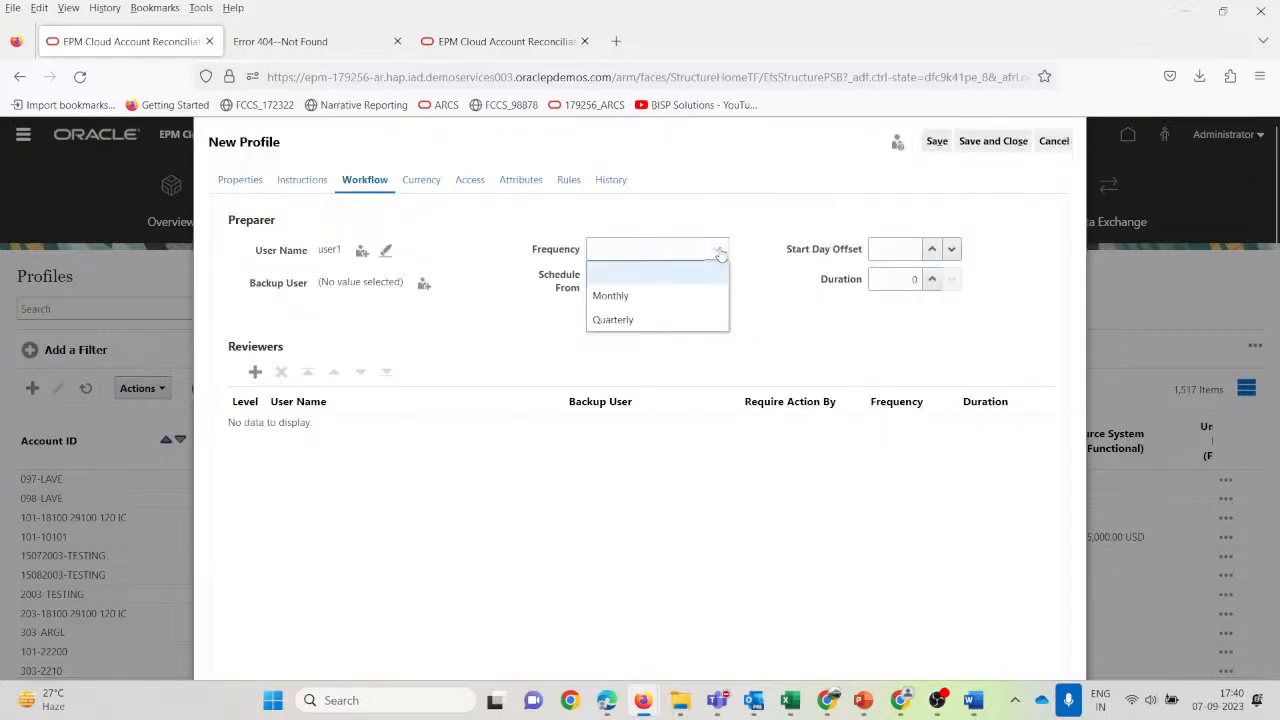
pyautogui.click(652, 297)
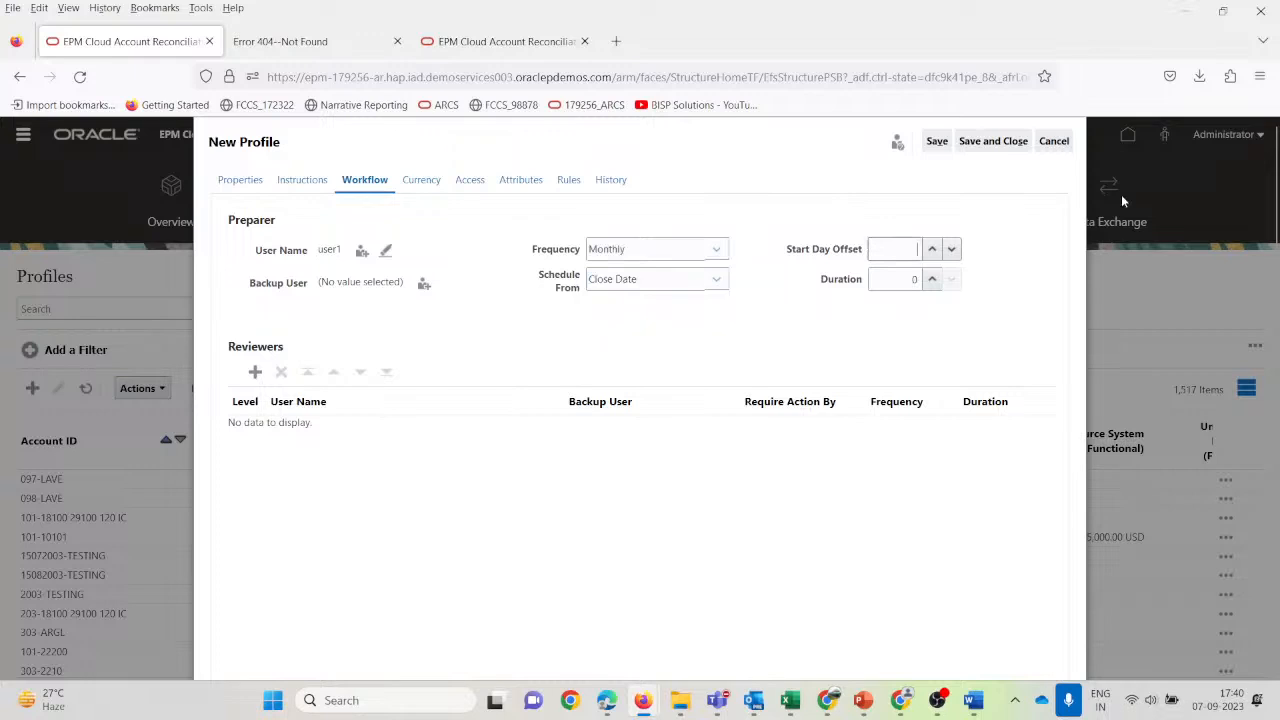
pyautogui.write('1')
pyautogui.press('Tab')
pyautogui.write('1')
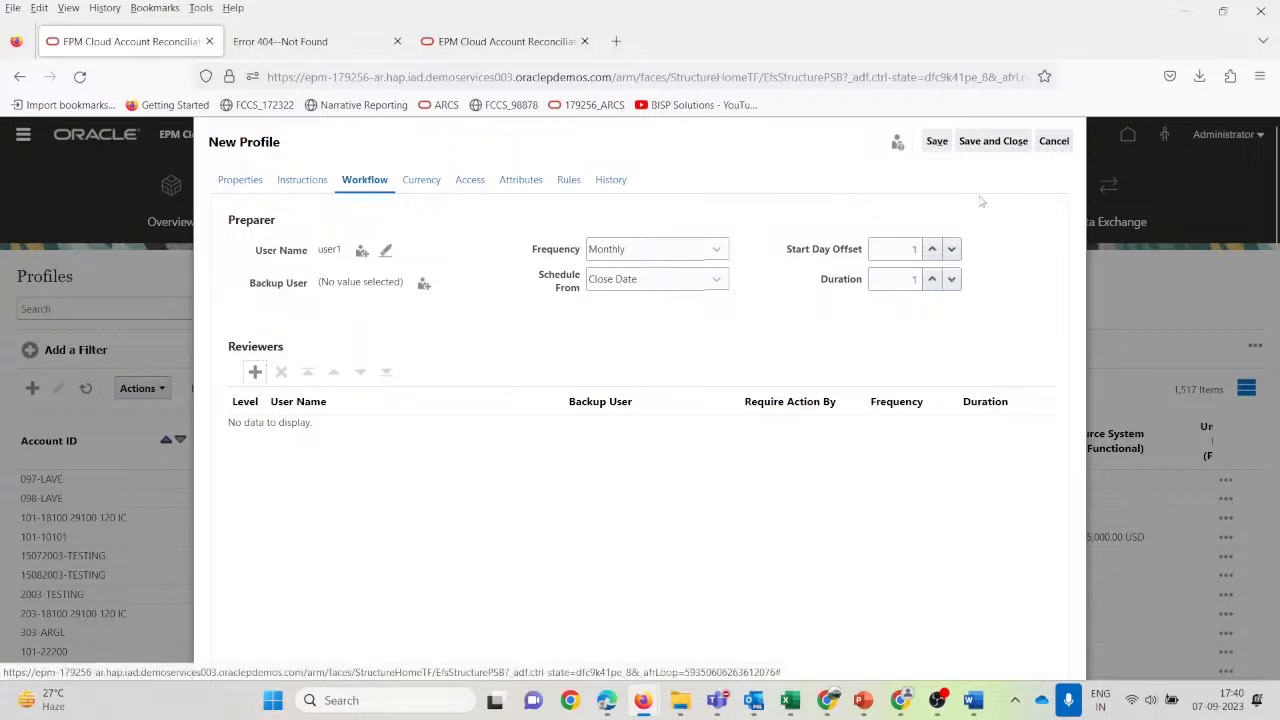
pyautogui.click(937, 142)
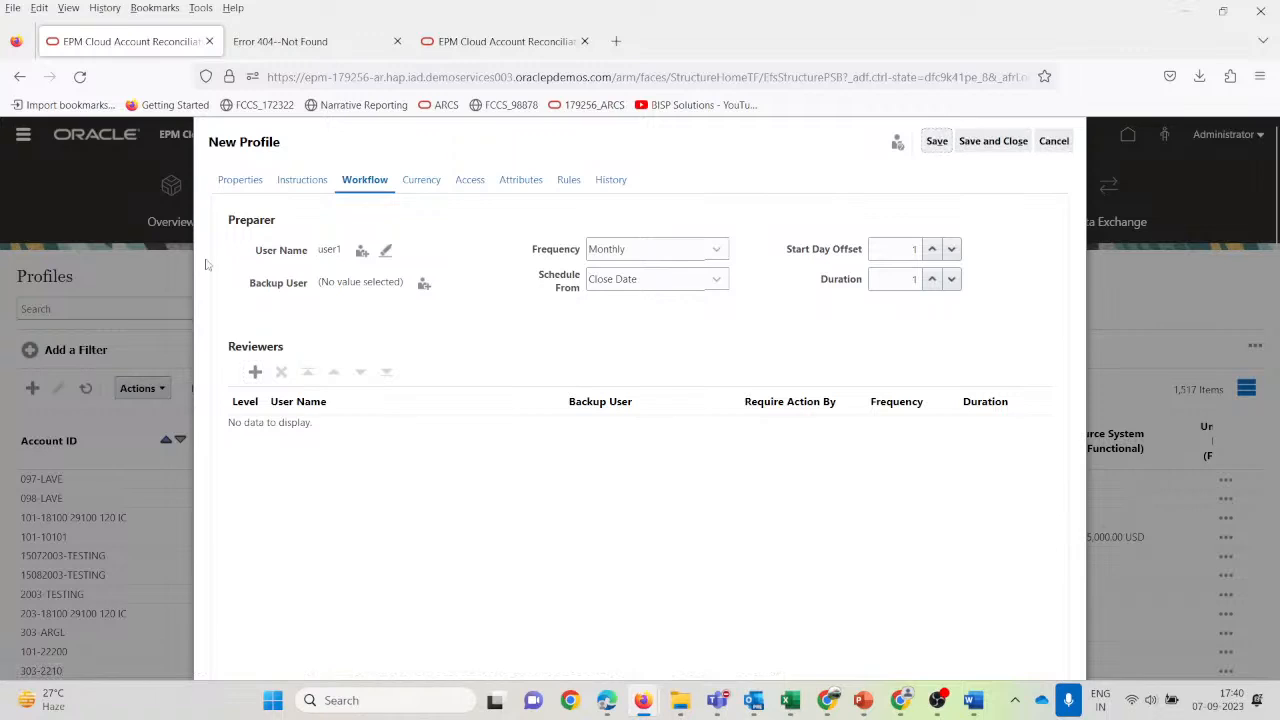
# Add a level-1 reviewer with duration 1 and save the profile.
pyautogui.click(255, 372)
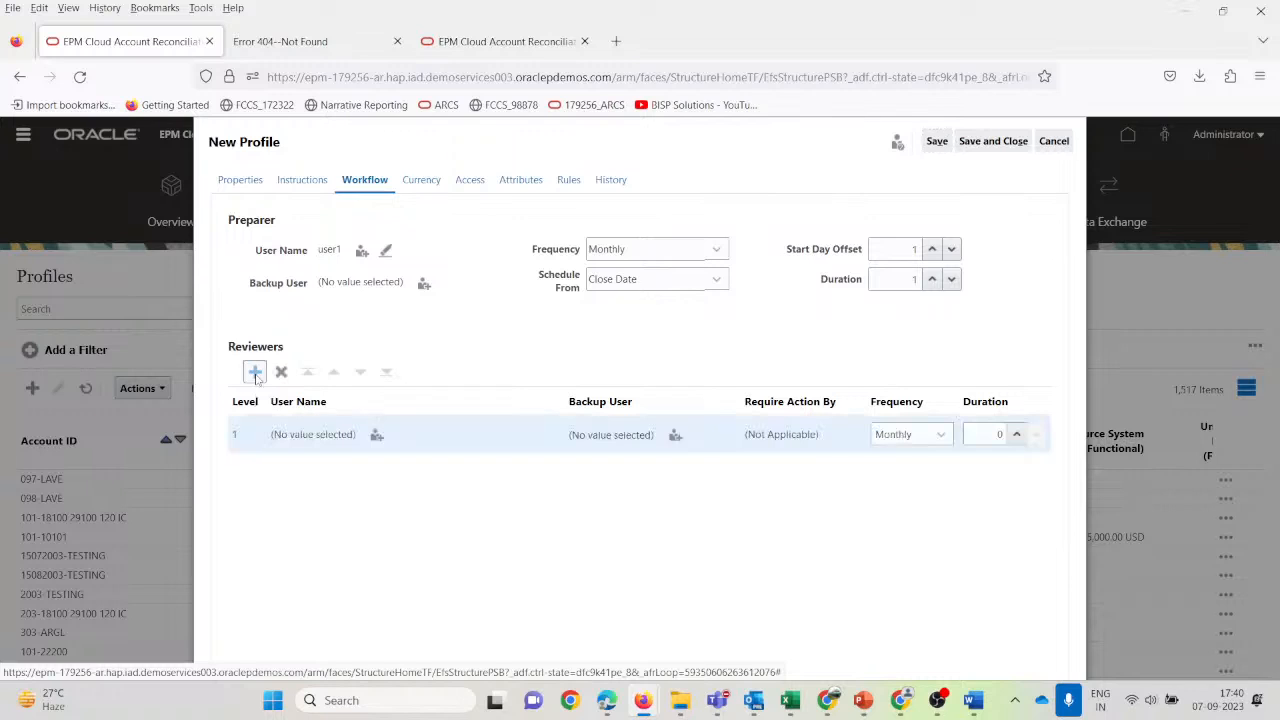
pyautogui.click(376, 434)
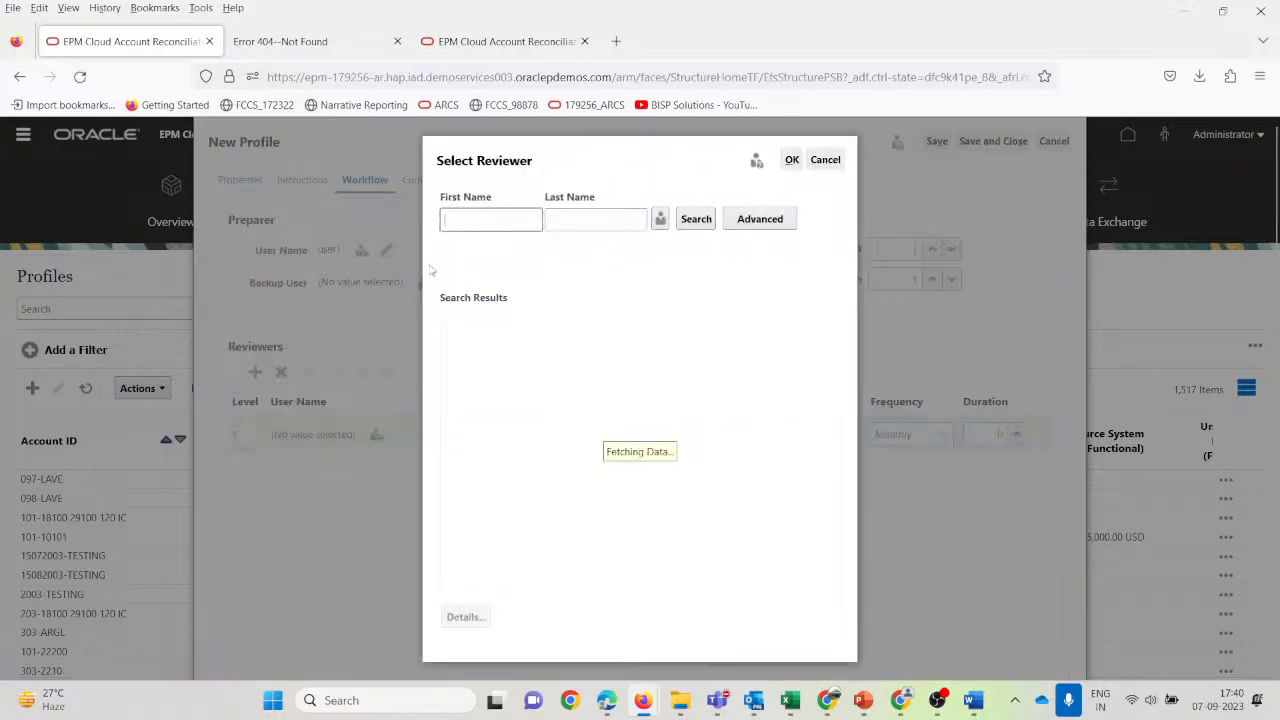
pyautogui.write('use')
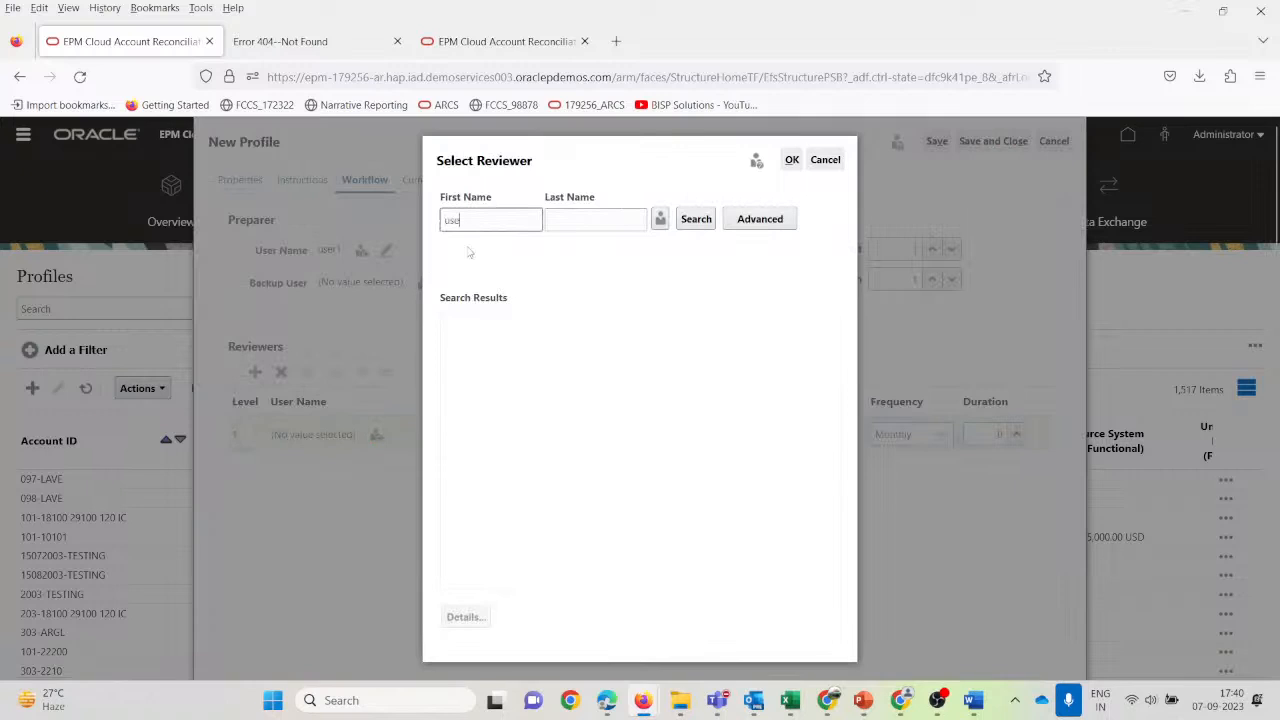
pyautogui.write('r')
pyautogui.press('Return')
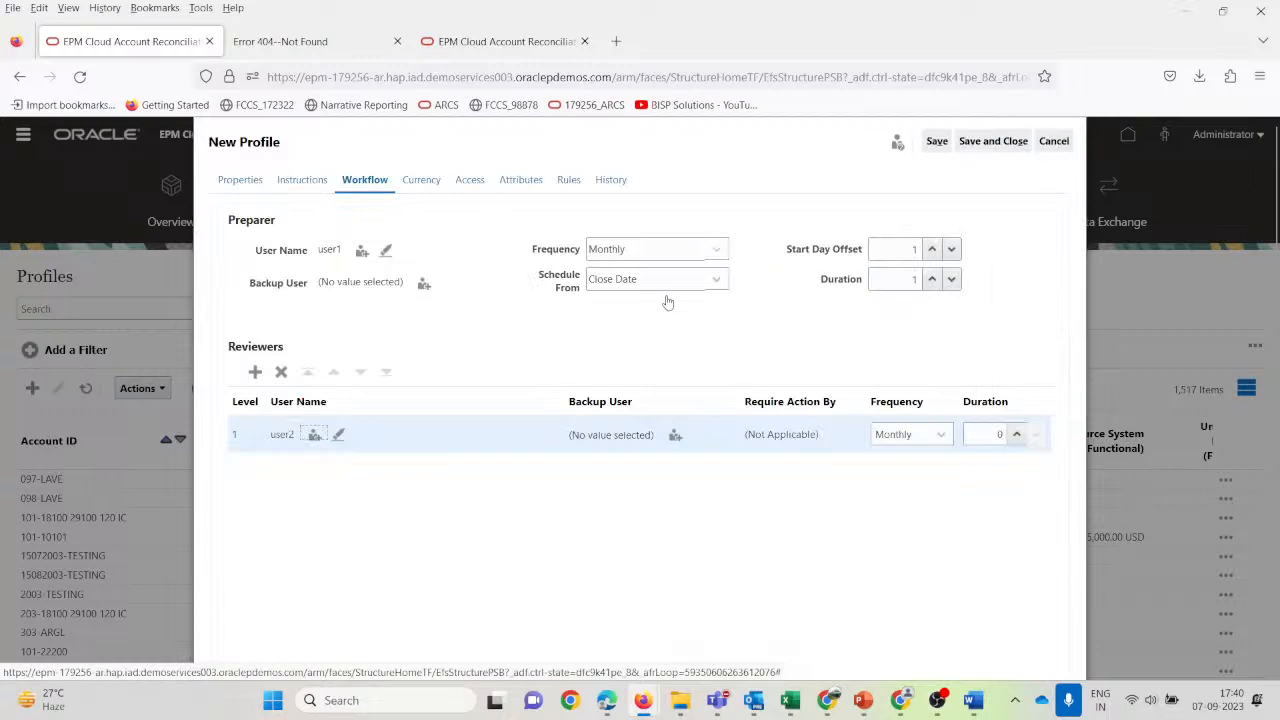
pyautogui.click(996, 434)
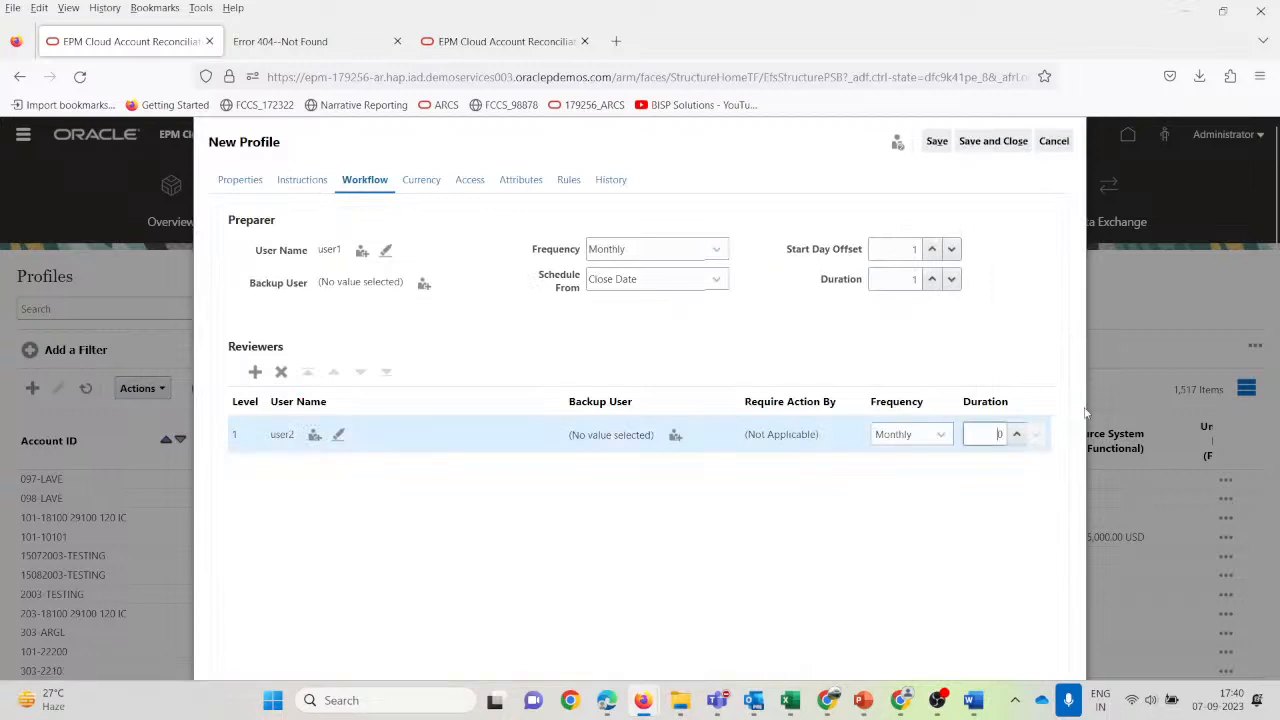
pyautogui.click(1016, 434)
pyautogui.click(937, 146)
pyautogui.click(423, 183)
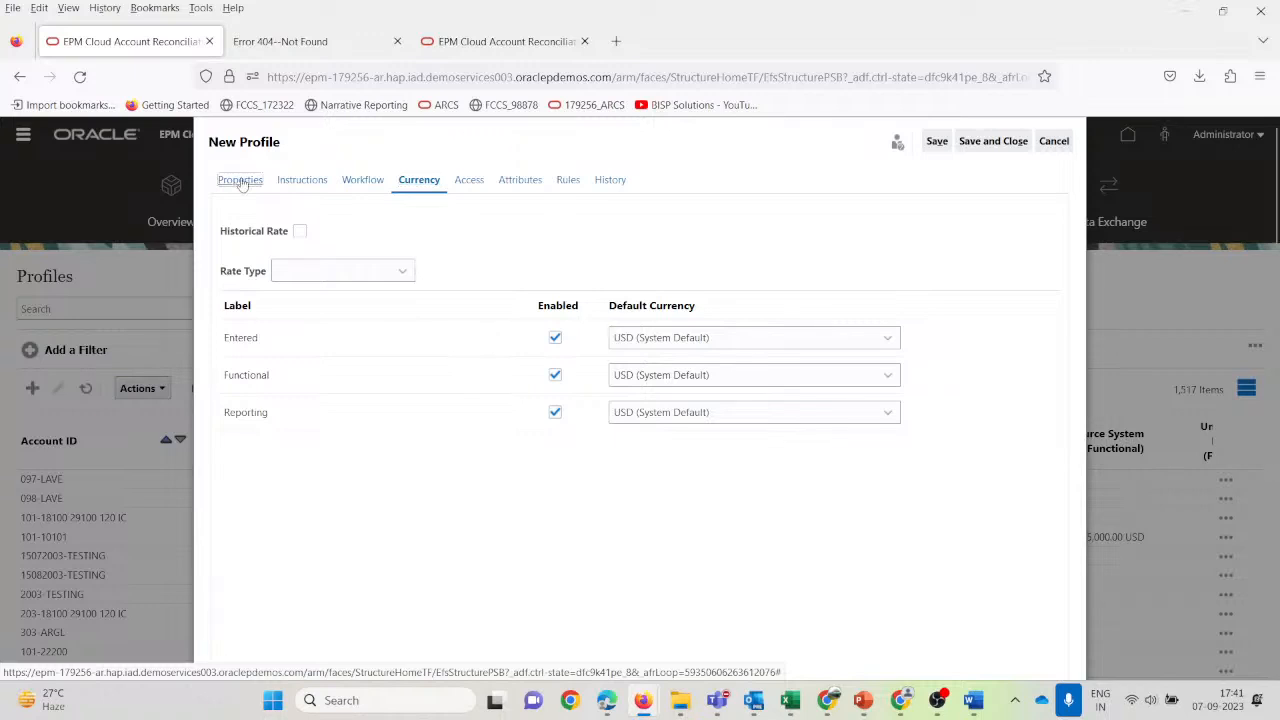
# Close the 101-10101 profile without saving.
pyautogui.click(363, 181)
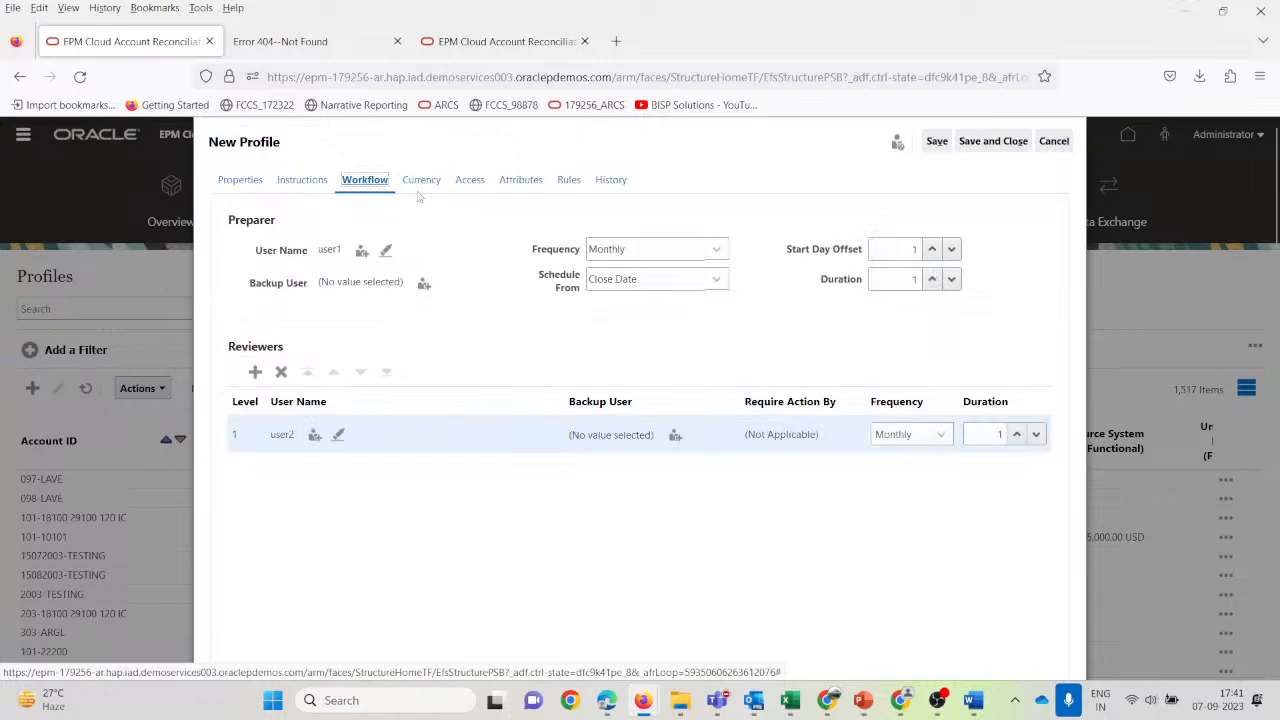
pyautogui.click(419, 195)
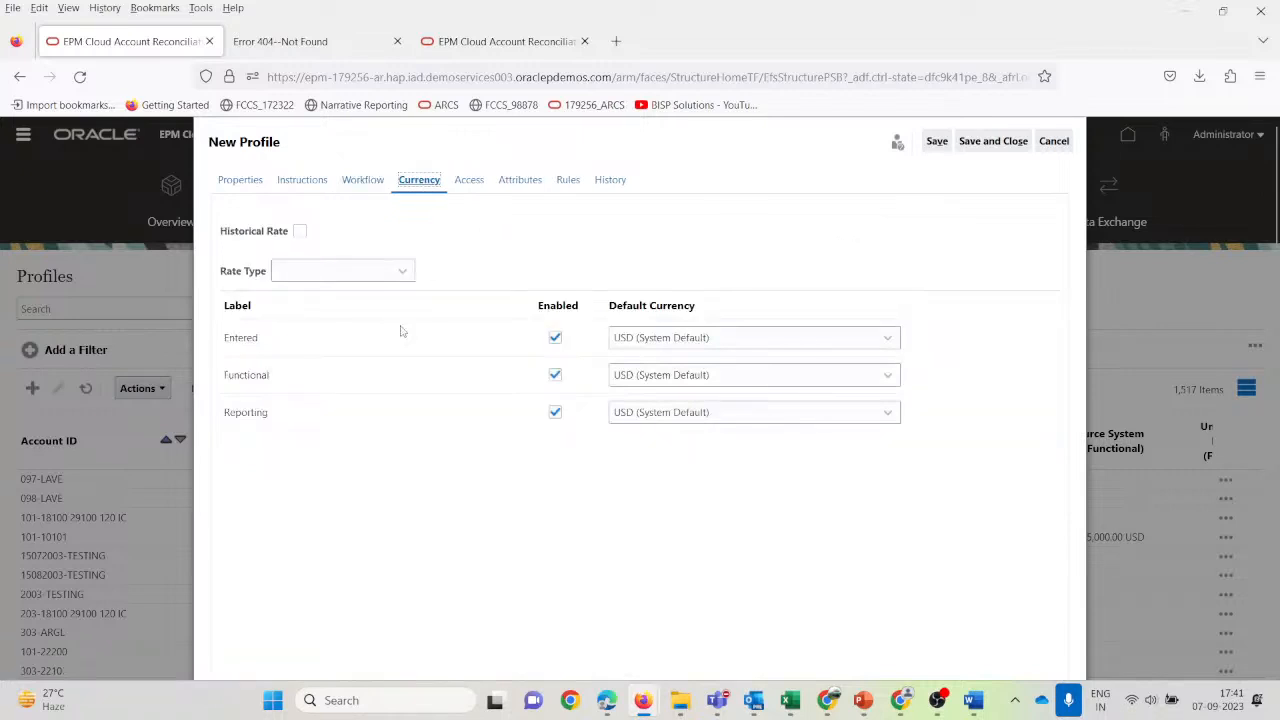
pyautogui.click(505, 41)
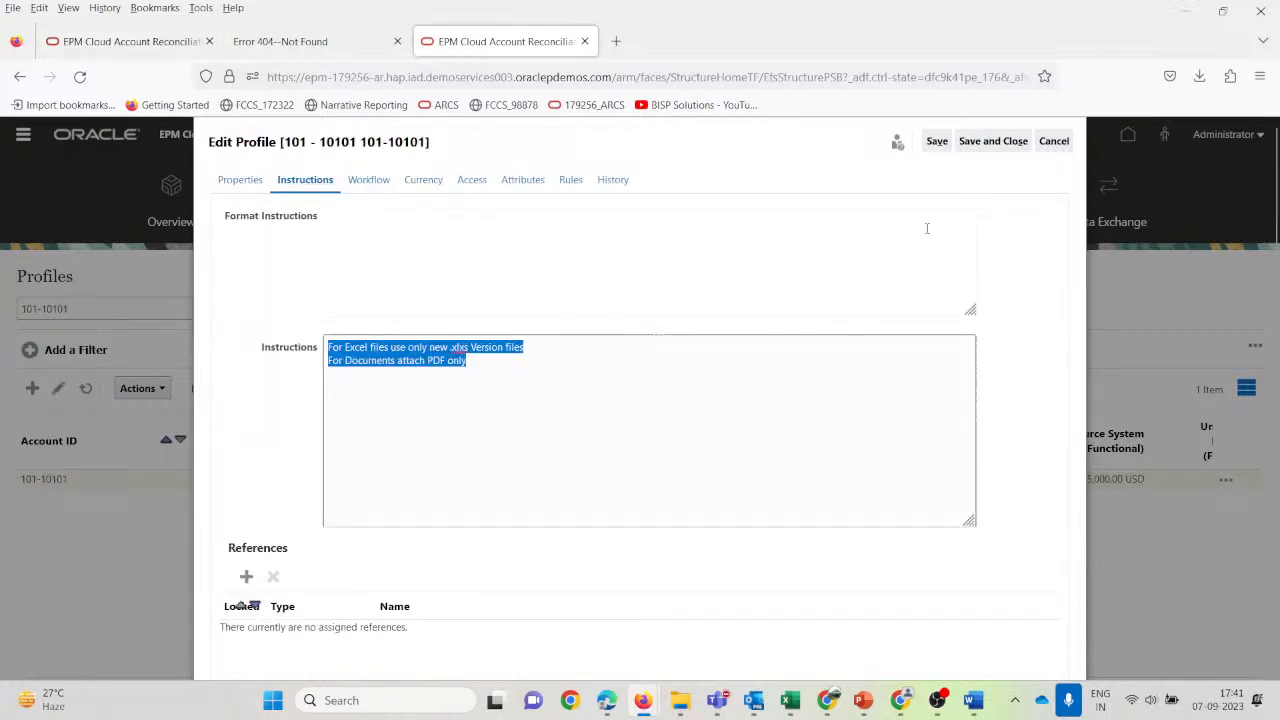
pyautogui.click(1057, 147)
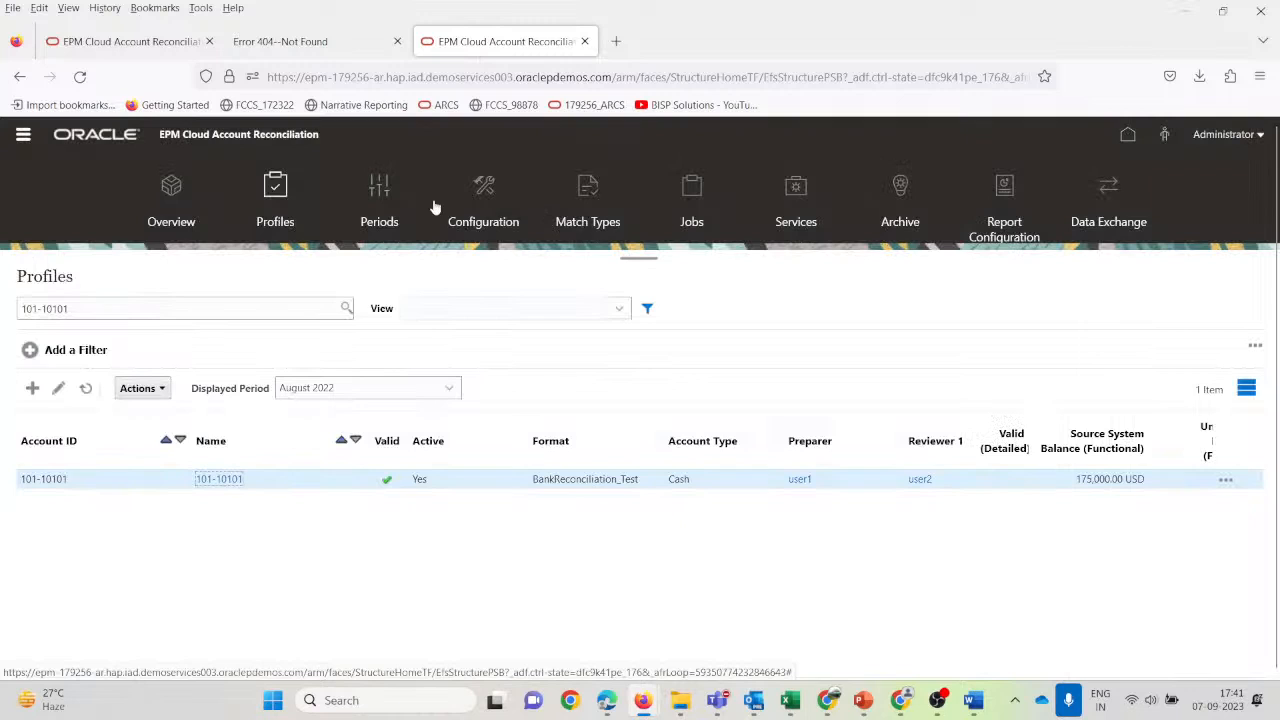
# Check the Currency Rates and Currency Buckets settings under Configuration.
pyautogui.click(482, 190)
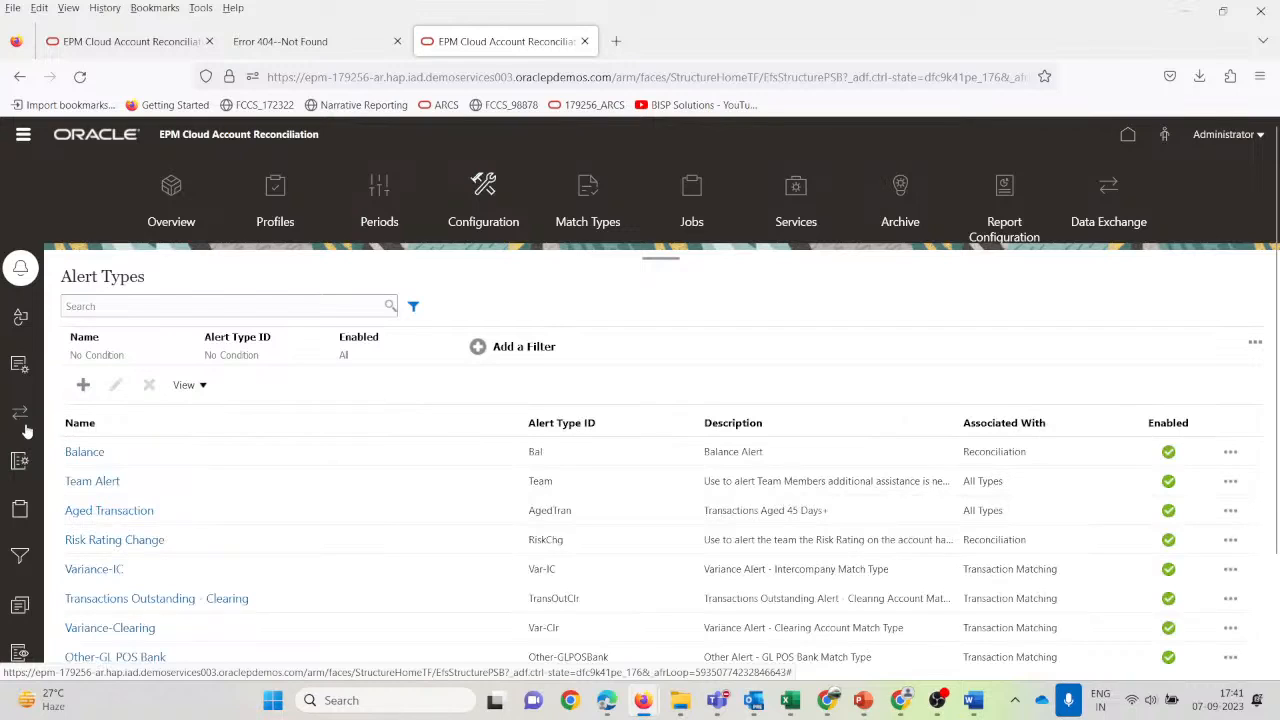
pyautogui.click(25, 366)
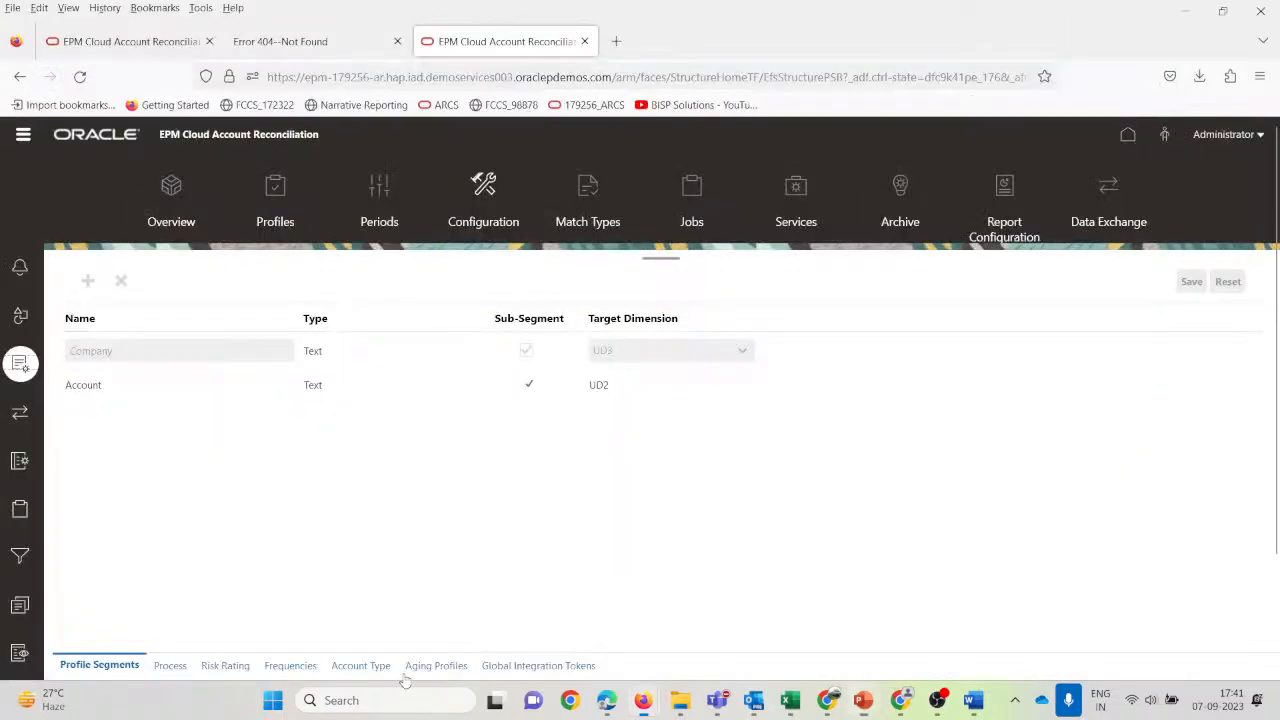
pyautogui.click(21, 413)
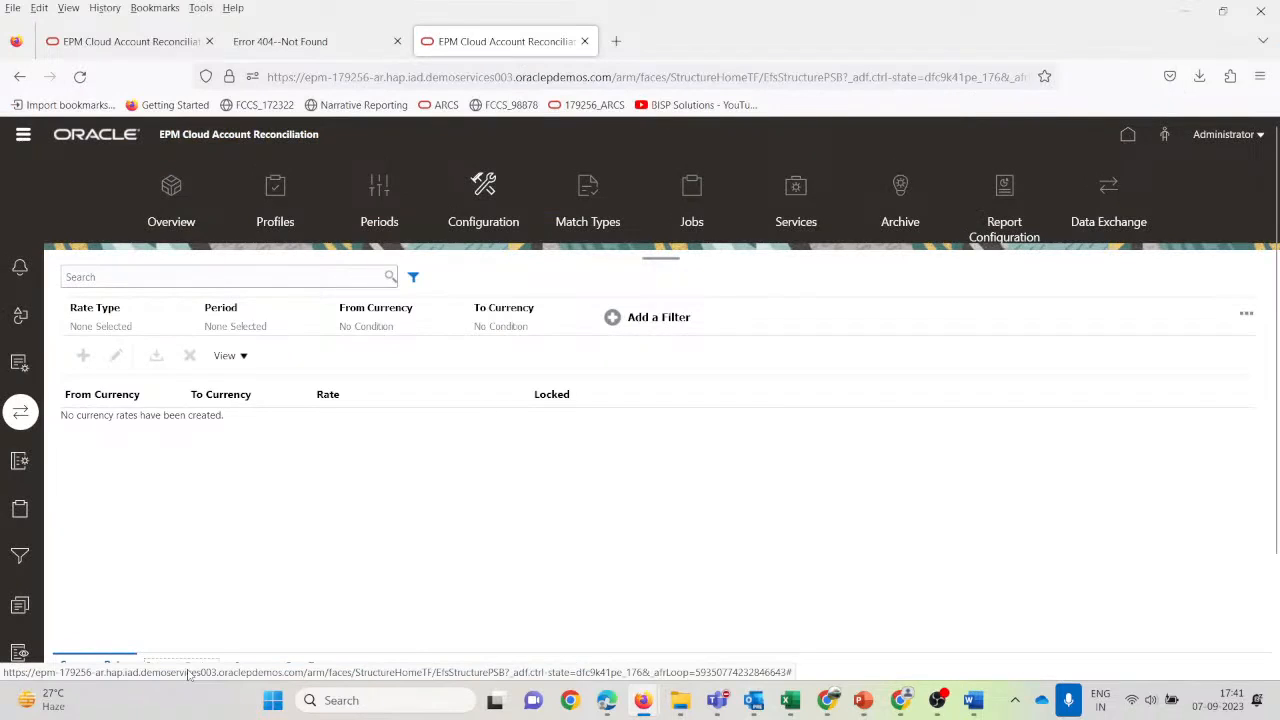
pyautogui.click(187, 668)
pyautogui.hotkey('alt', 'Tab')
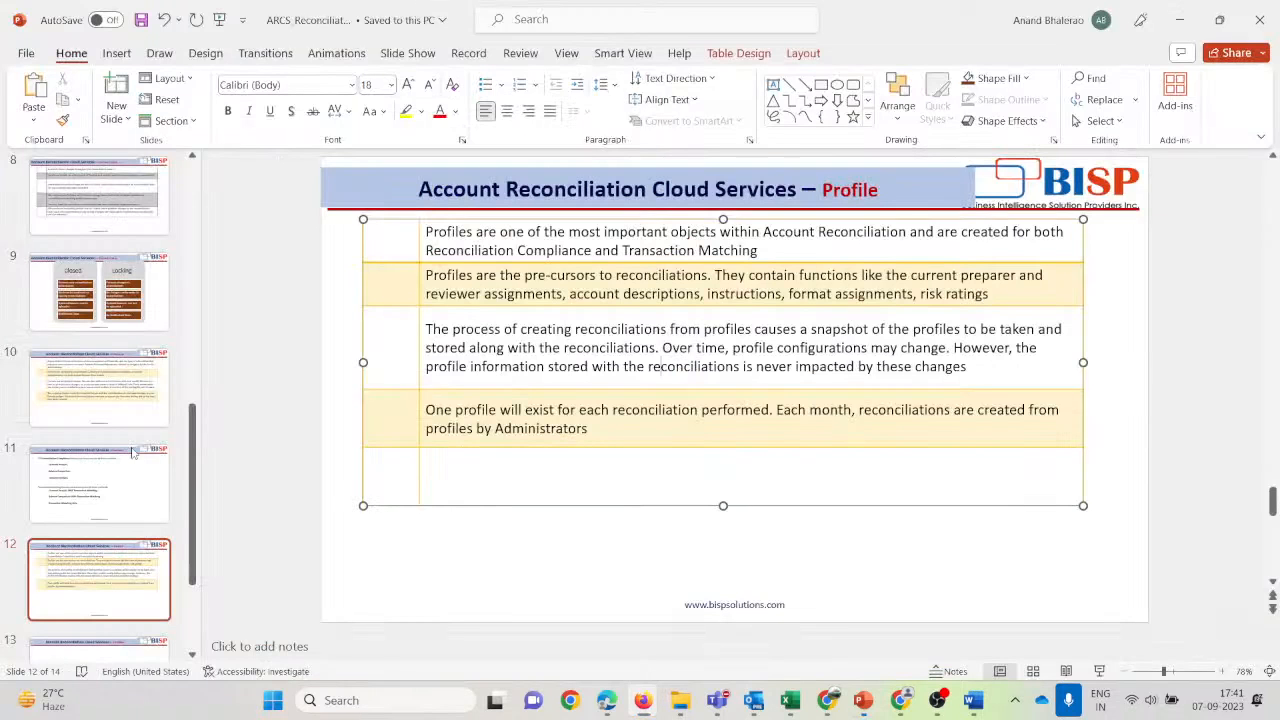
pyautogui.hotkey('alt', 'Tab')
pyautogui.hotkey('alt', 'Tab')
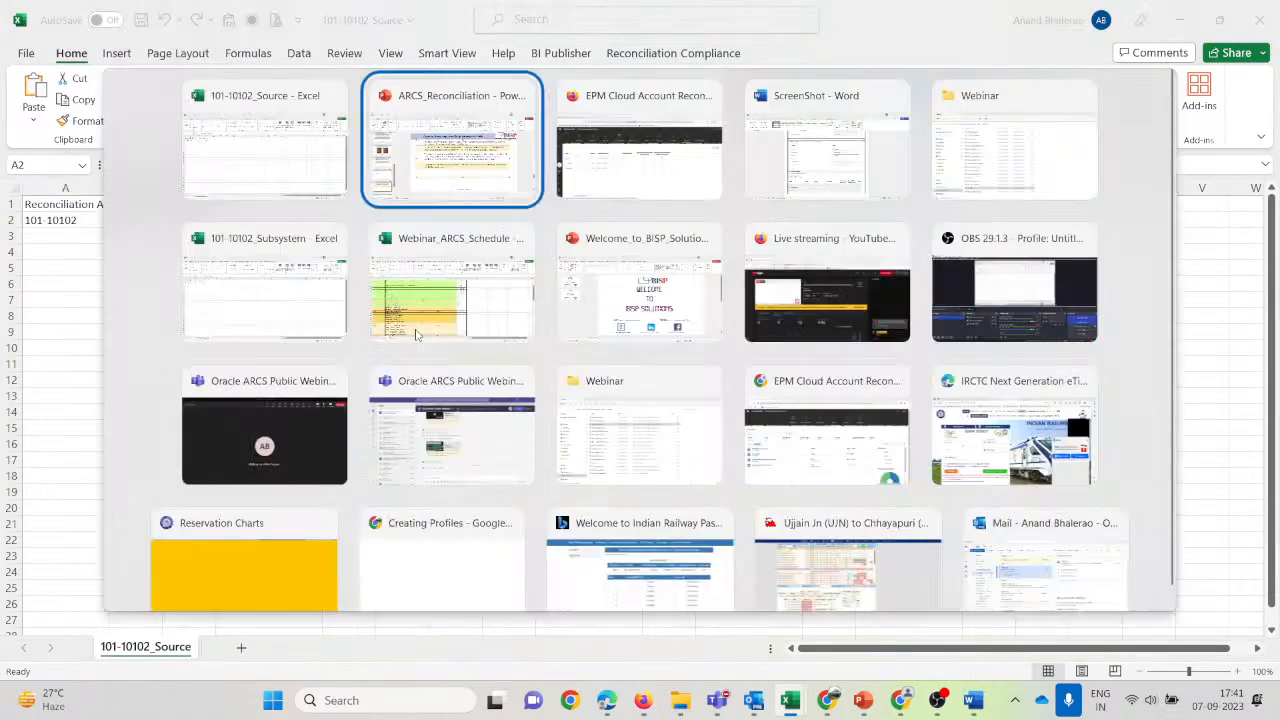
pyautogui.hotkey('alt', 'Tab')
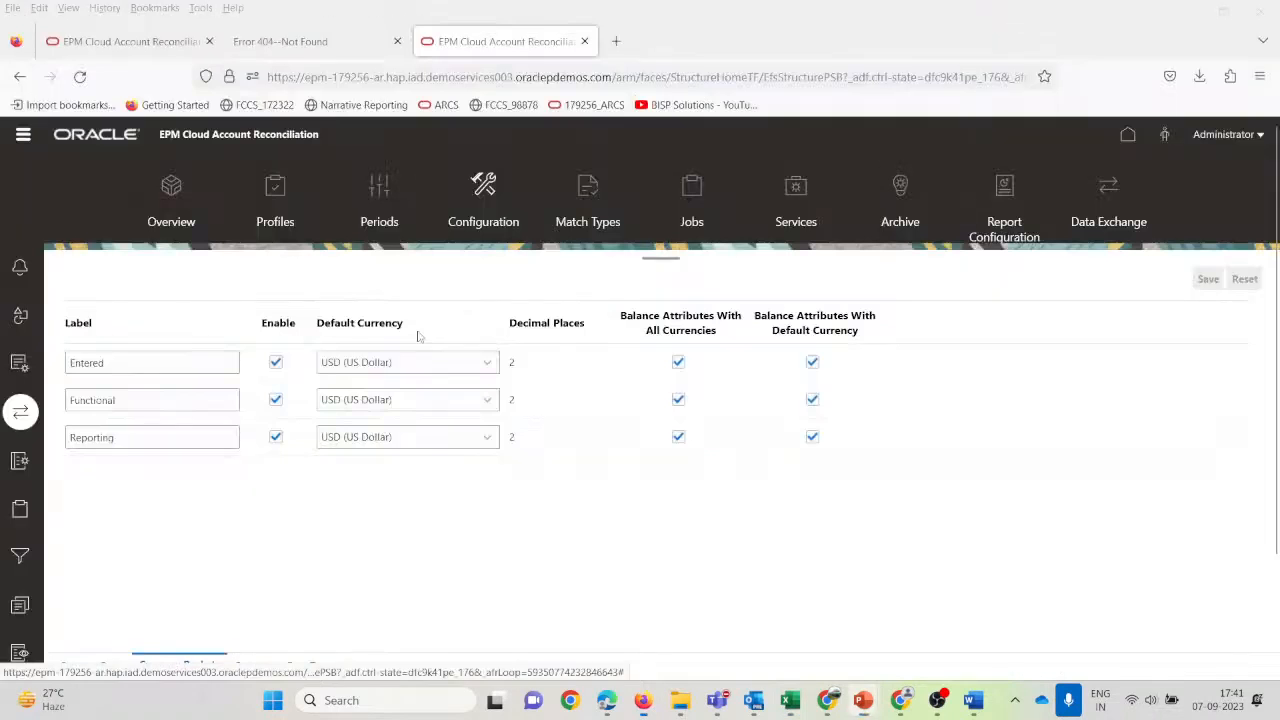
# Display the configured rate types: Accounting, Alternate Rates and Units.
pyautogui.click(98, 50)
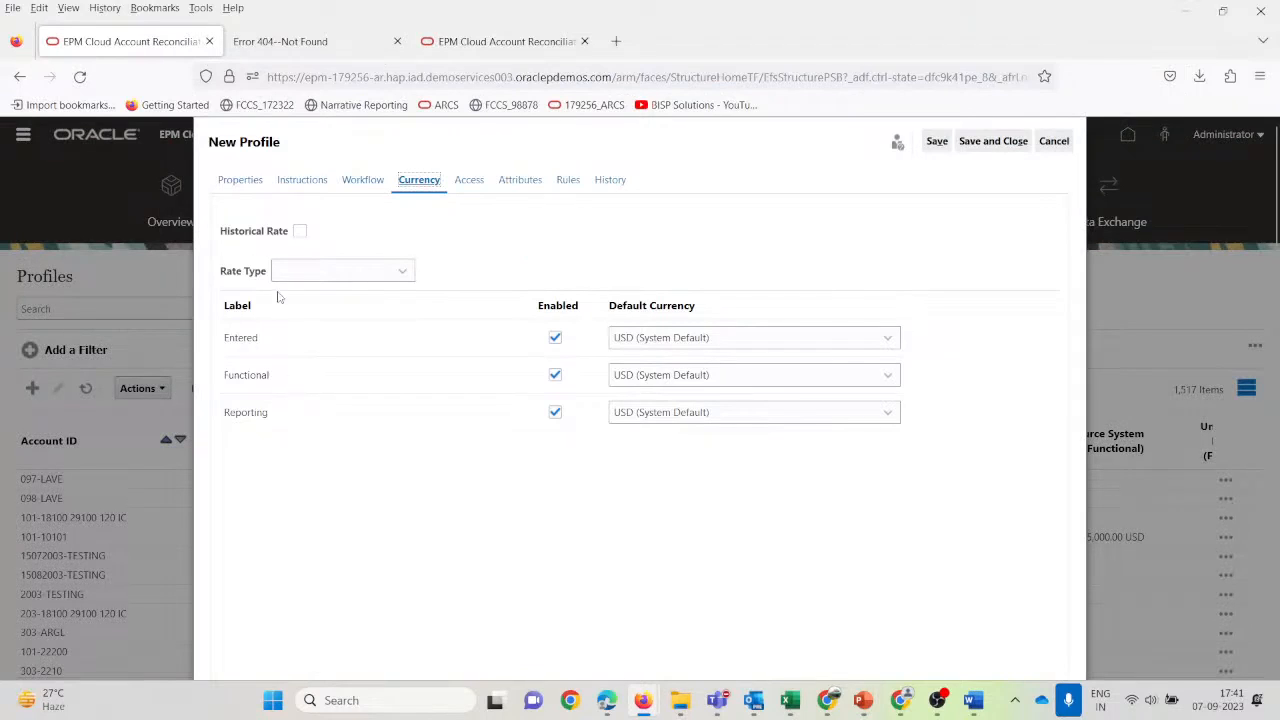
pyautogui.click(308, 276)
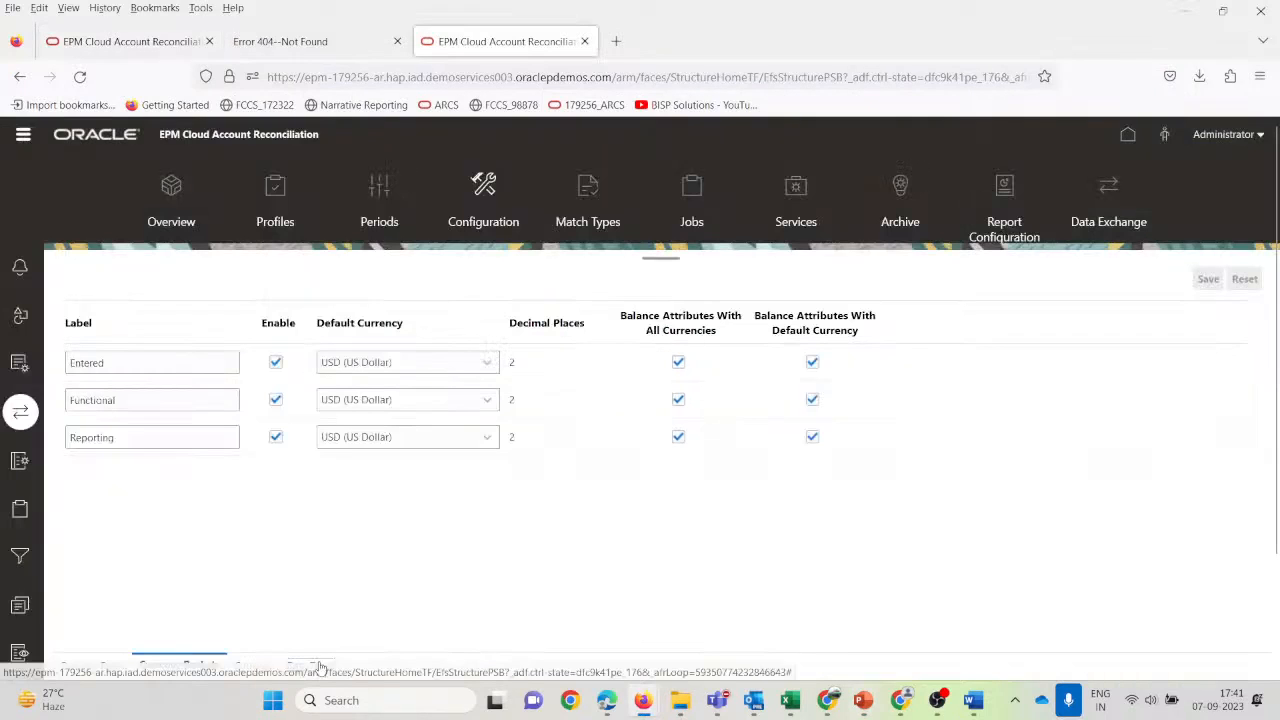
pyautogui.click(320, 666)
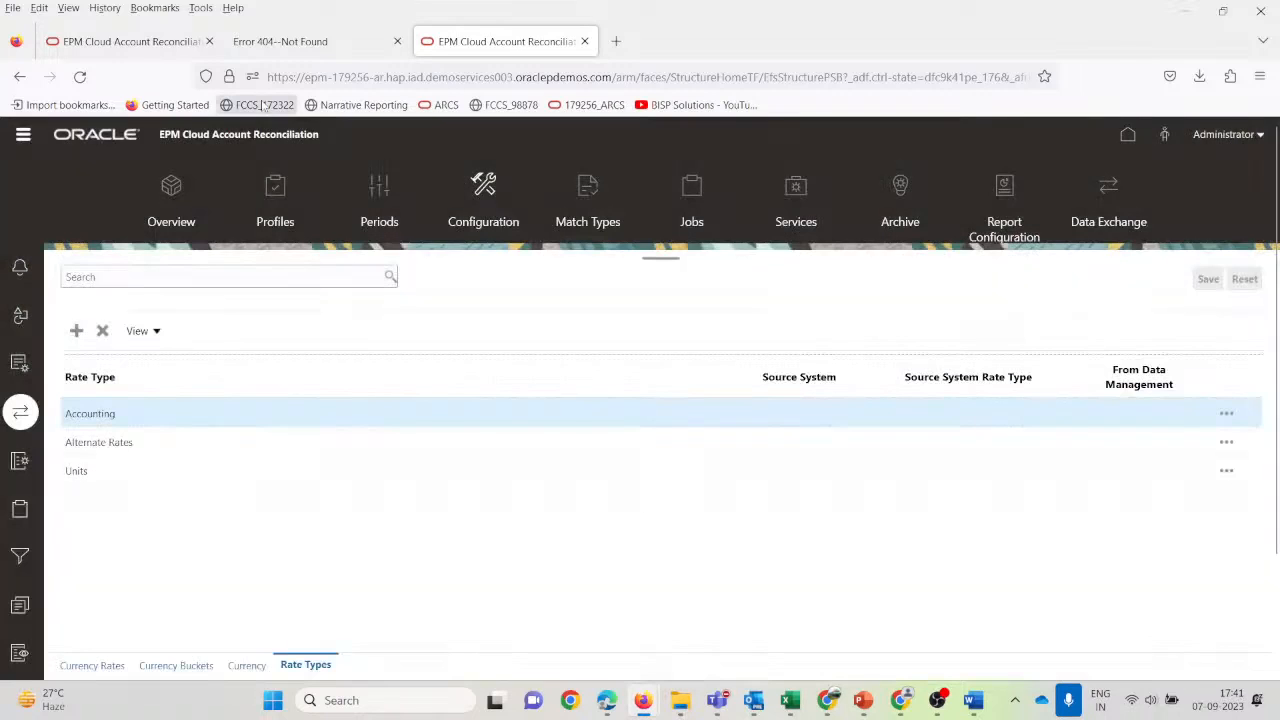
# Pick a rate type, attempt Save and Close, then cancel the new profile and dismiss the error.
pyautogui.click(160, 42)
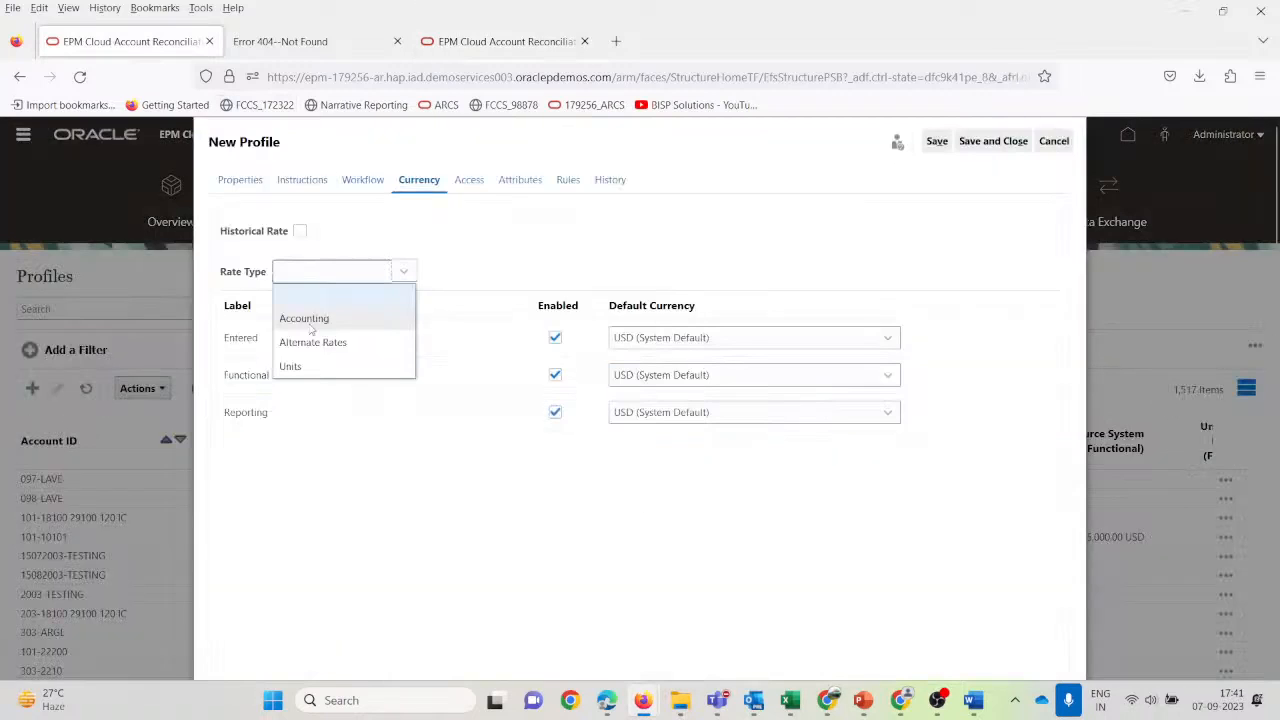
pyautogui.click(311, 327)
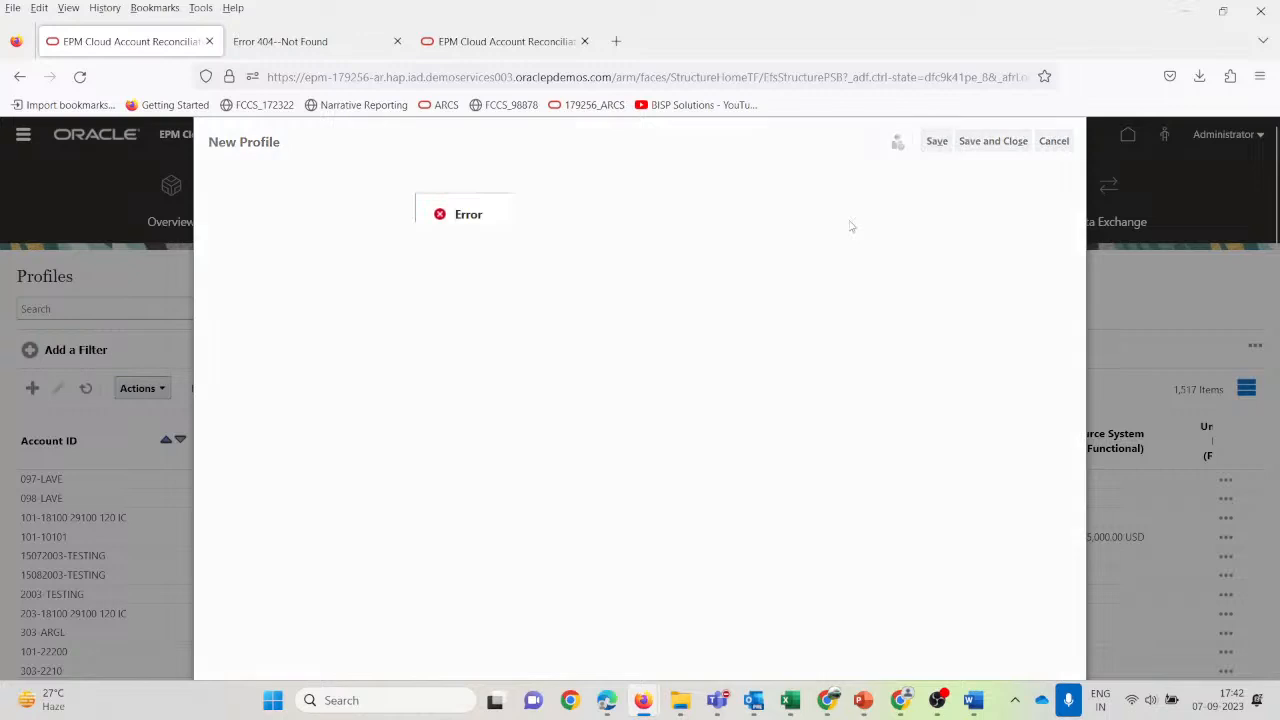
pyautogui.click(995, 142)
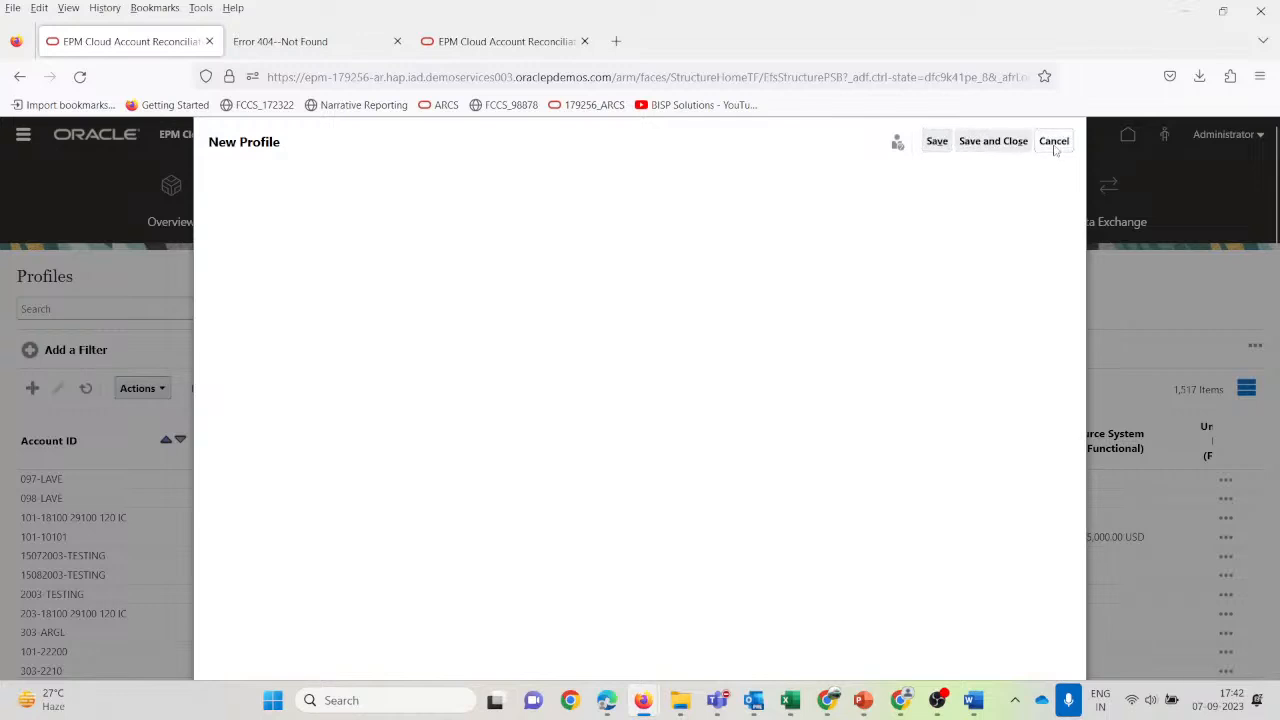
pyautogui.click(1053, 144)
pyautogui.click(828, 287)
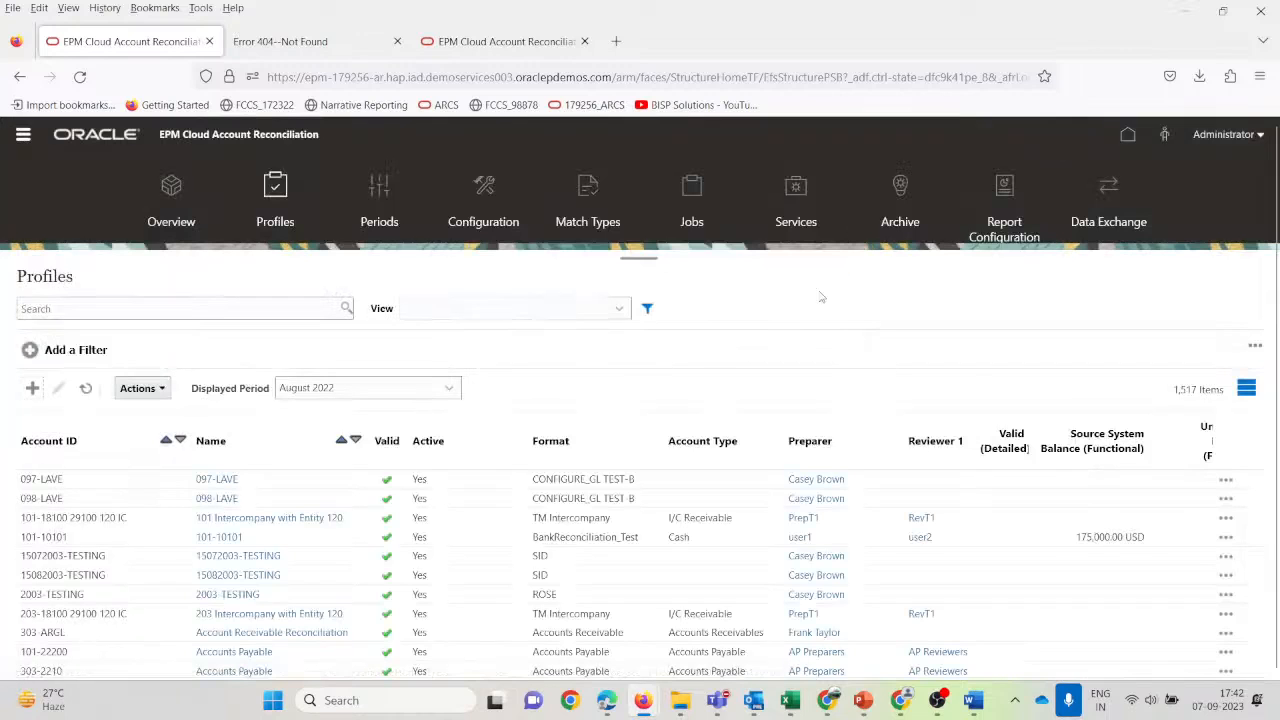
# Search the Profiles list for 101, then refine the search to 101-10102.
pyautogui.click(100, 309)
pyautogui.write('101')
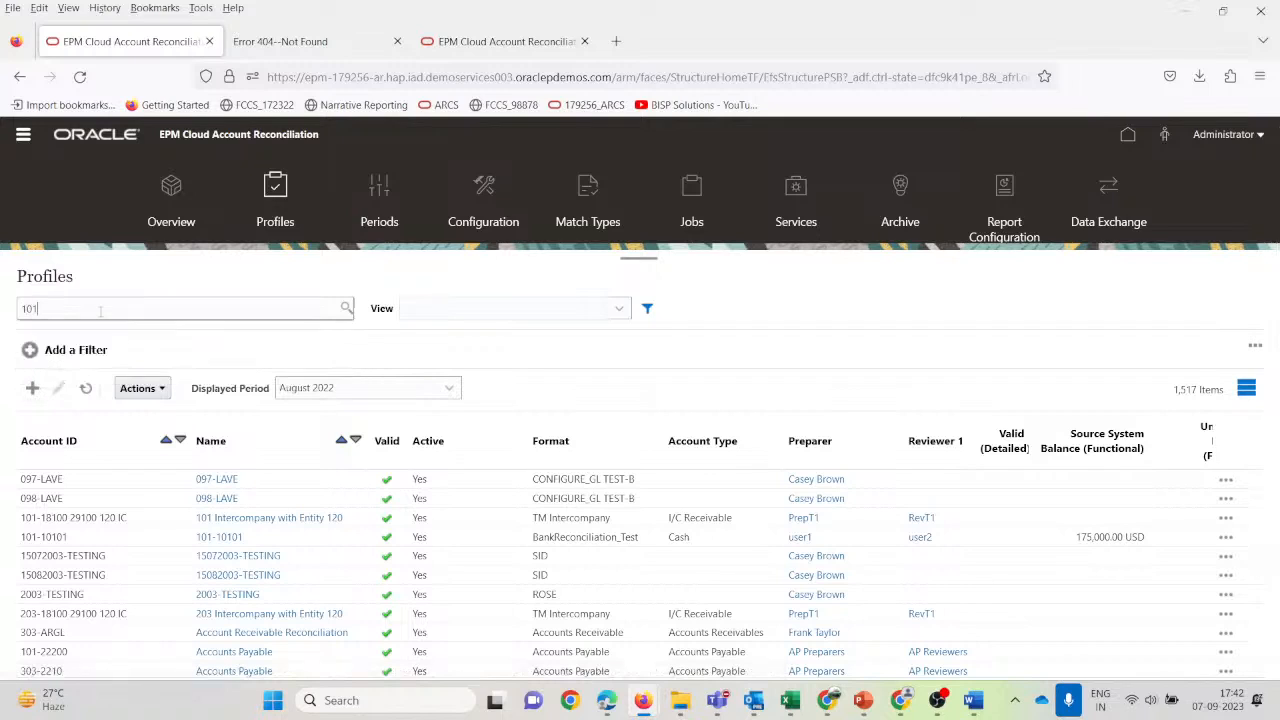
pyautogui.press('Return')
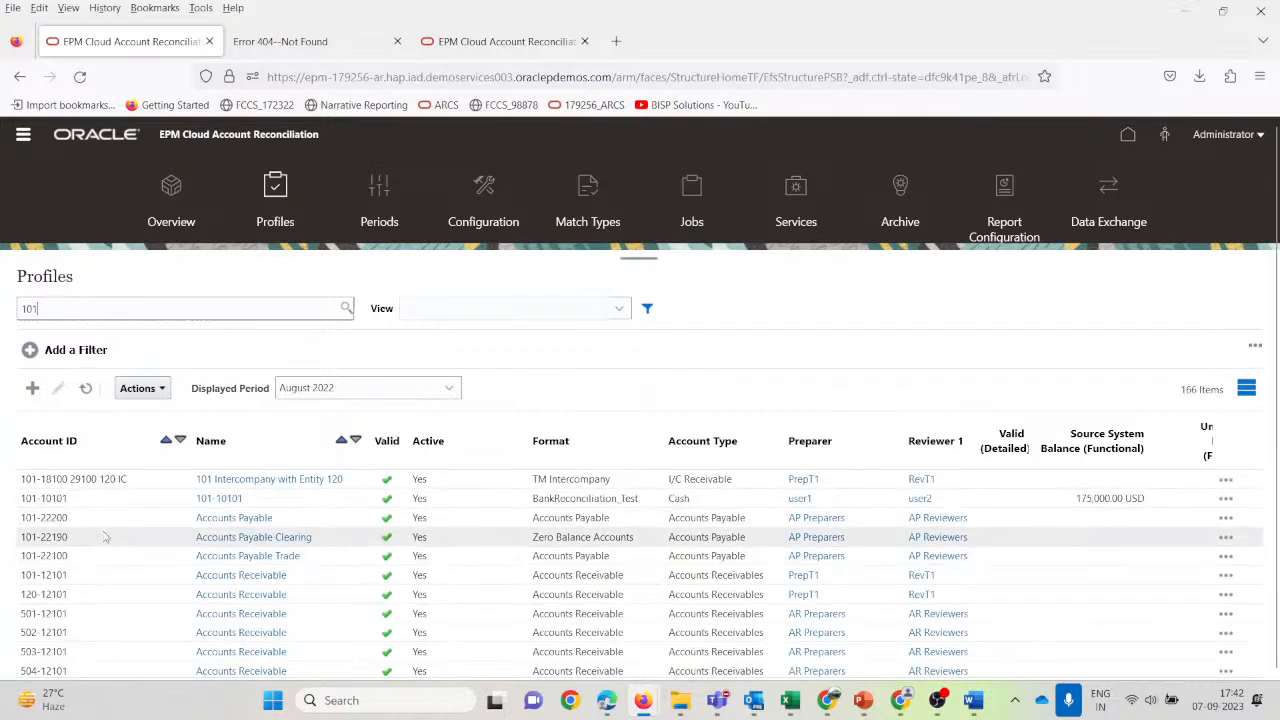
pyautogui.doubleClick(73, 308)
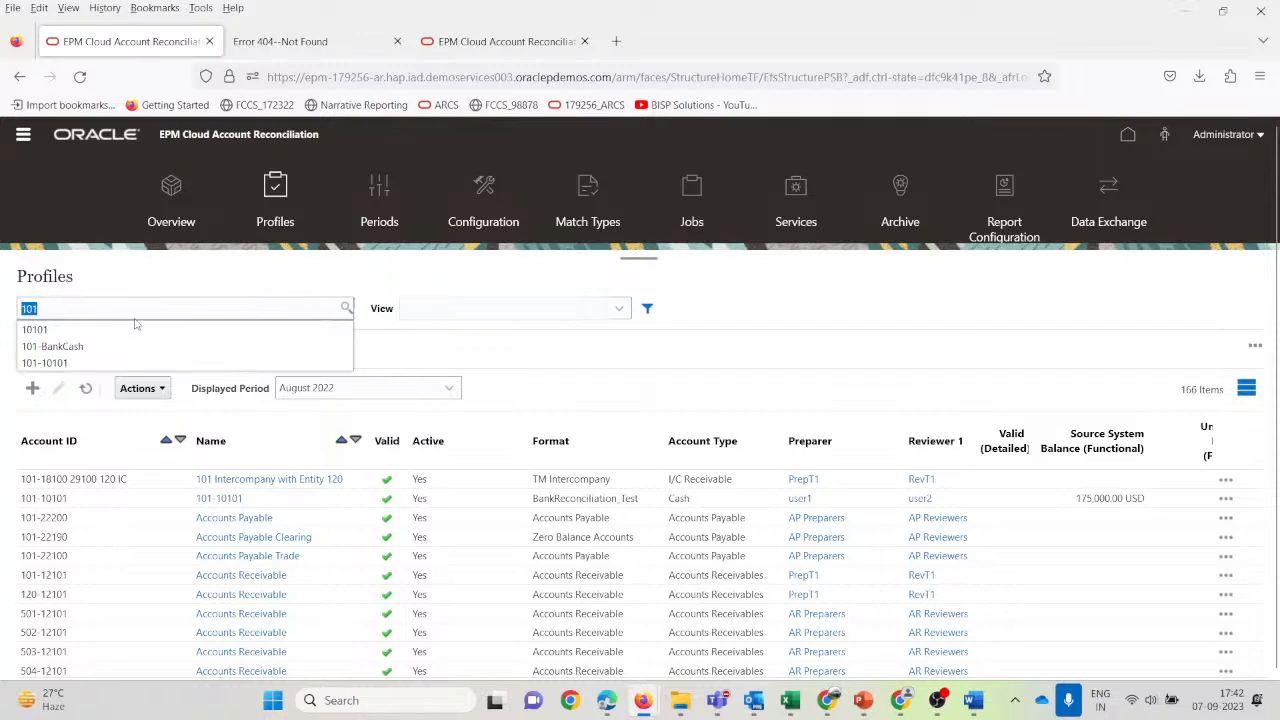
pyautogui.click(40, 363)
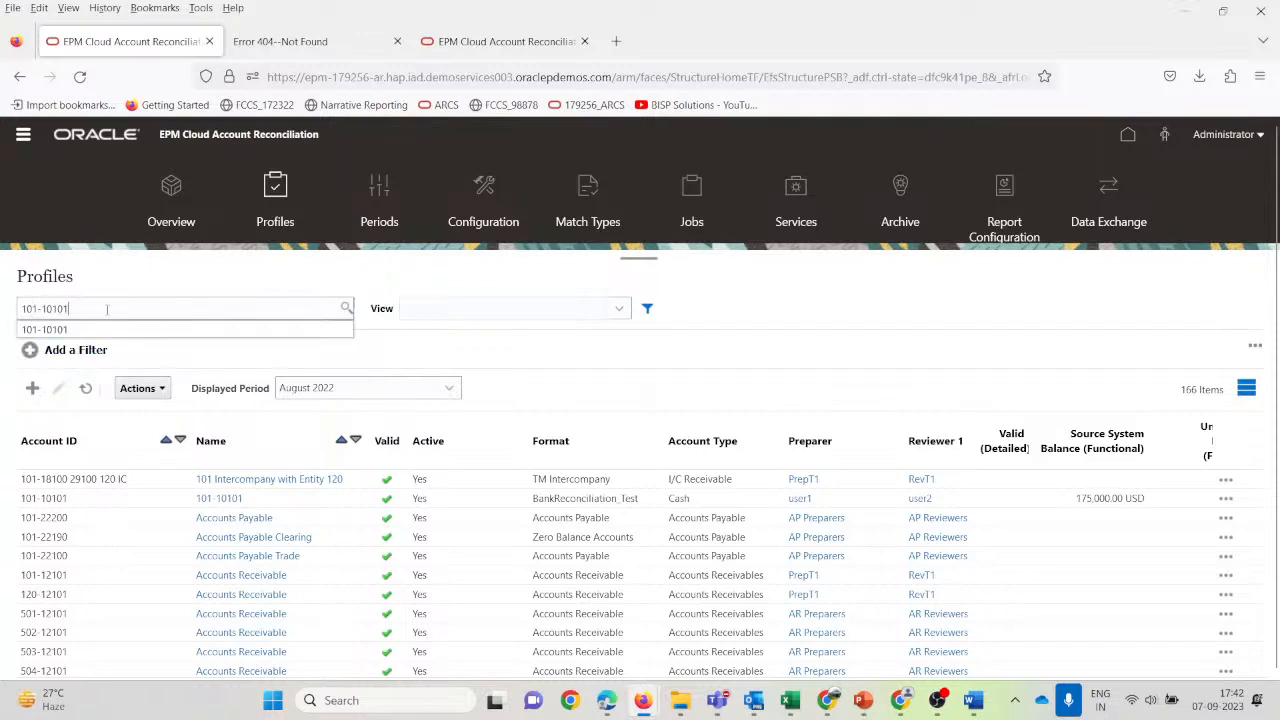
pyautogui.press('BackSpace')
pyautogui.write('2')
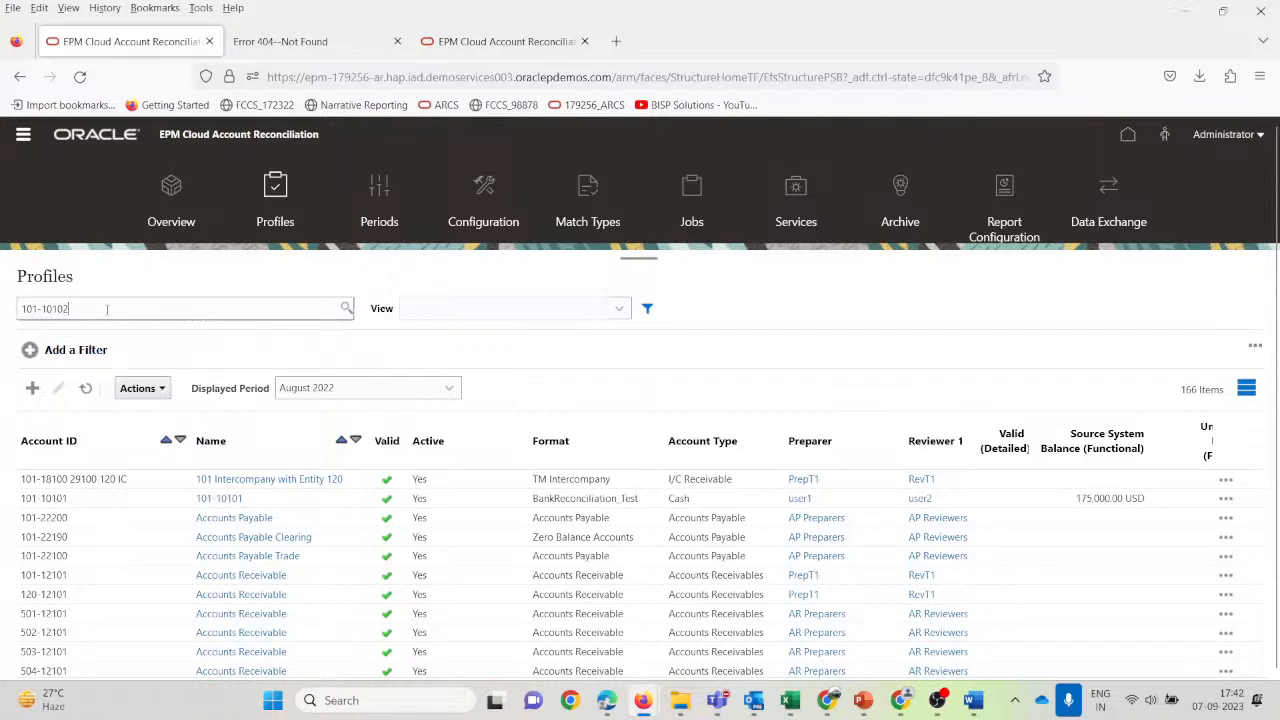
pyautogui.press('Return')
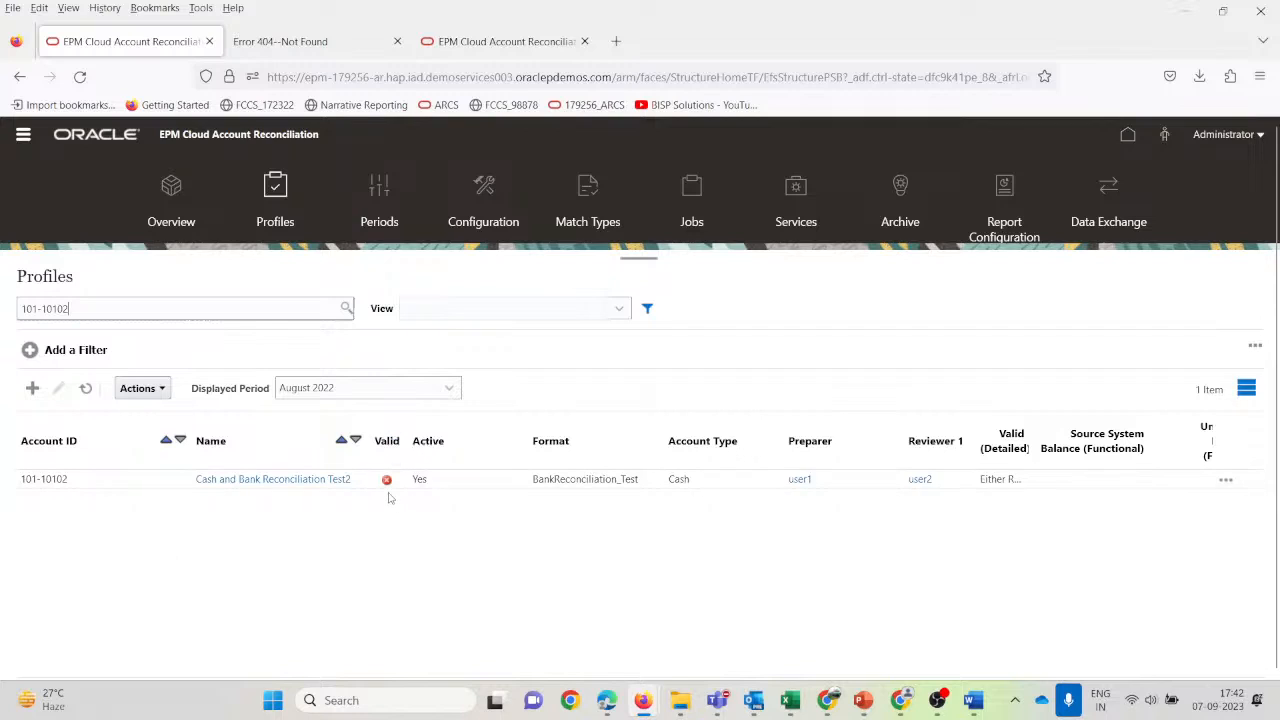
pyautogui.moveTo(389, 489)
pyautogui.hotkey('alt', 'Tab')
pyautogui.scroll(2, 120, 378)
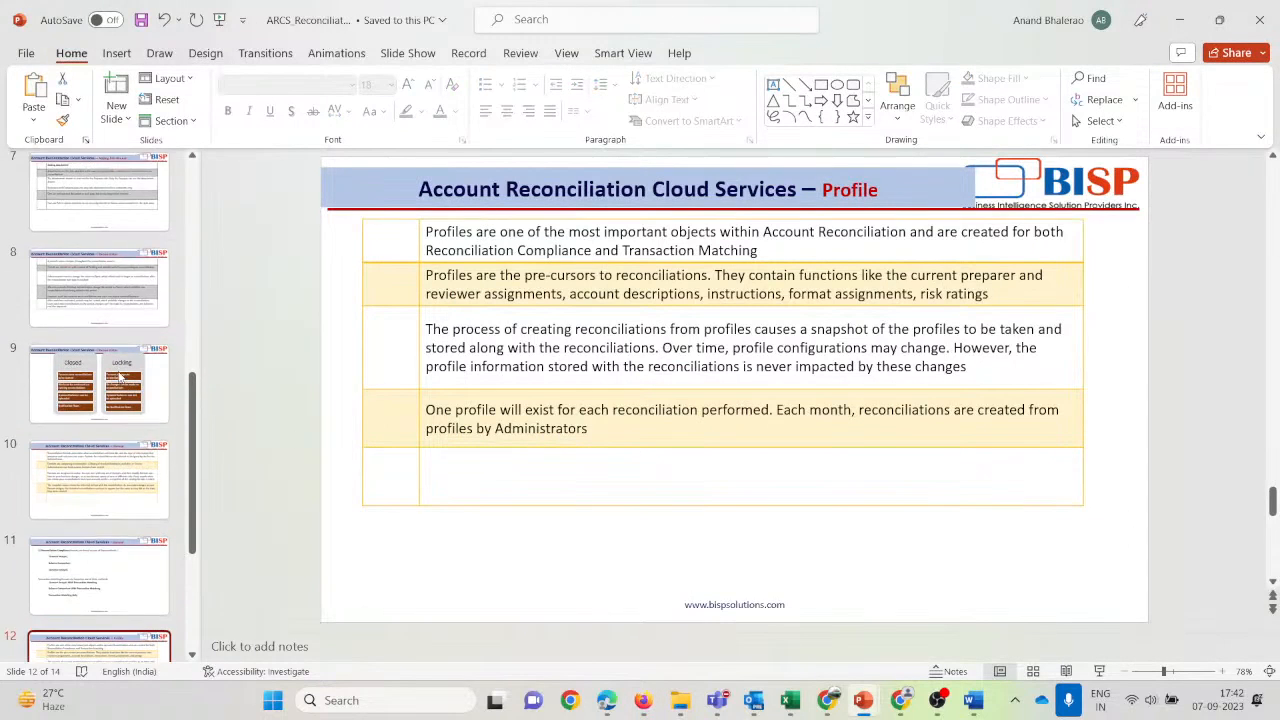
pyautogui.scroll(3, 120, 378)
pyautogui.click(97, 183)
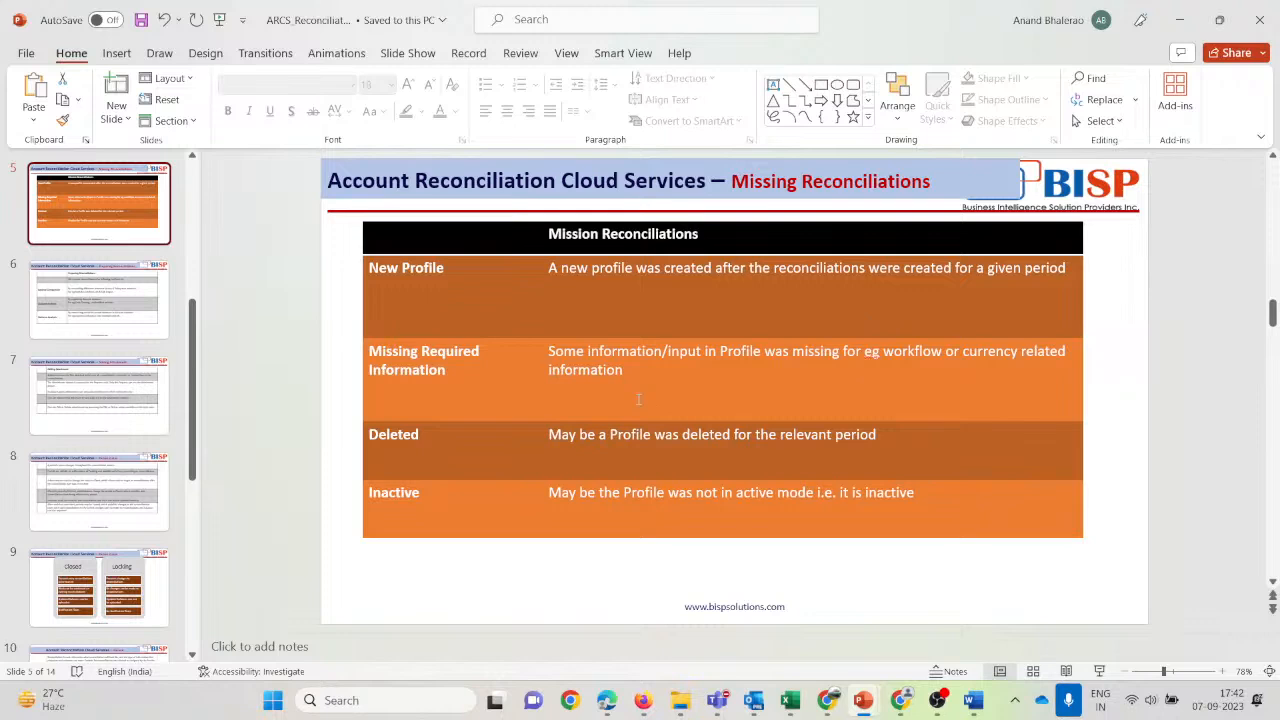
pyautogui.hotkey('alt', 'Tab')
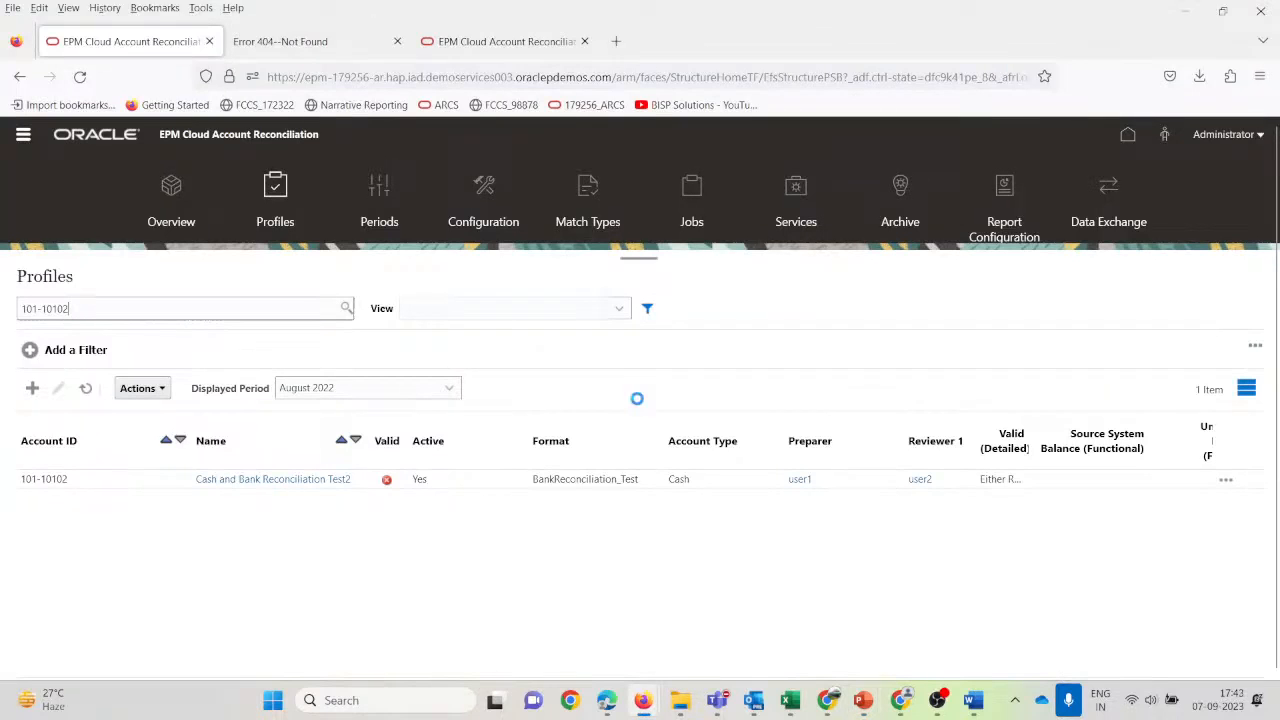
# Set profile 101-10102's rate type to Accounting, turning off Entered and Reporting so only Functional remains.
pyautogui.click(294, 481)
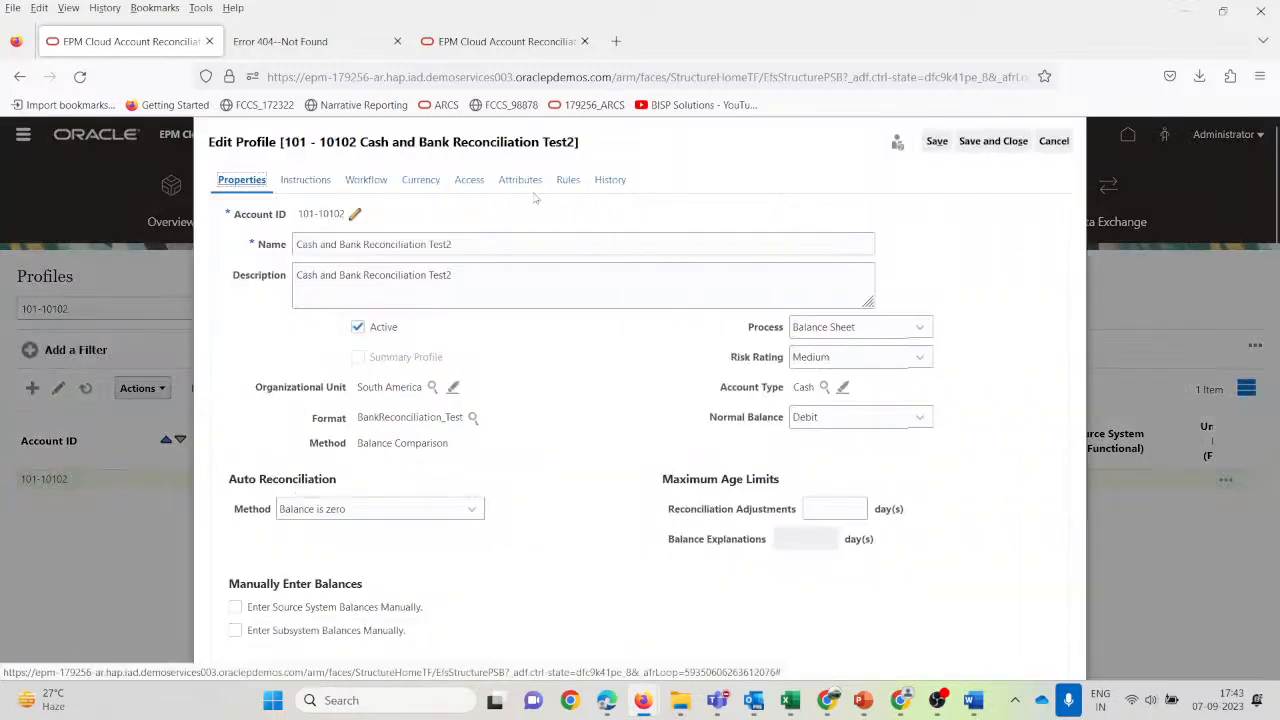
pyautogui.click(420, 181)
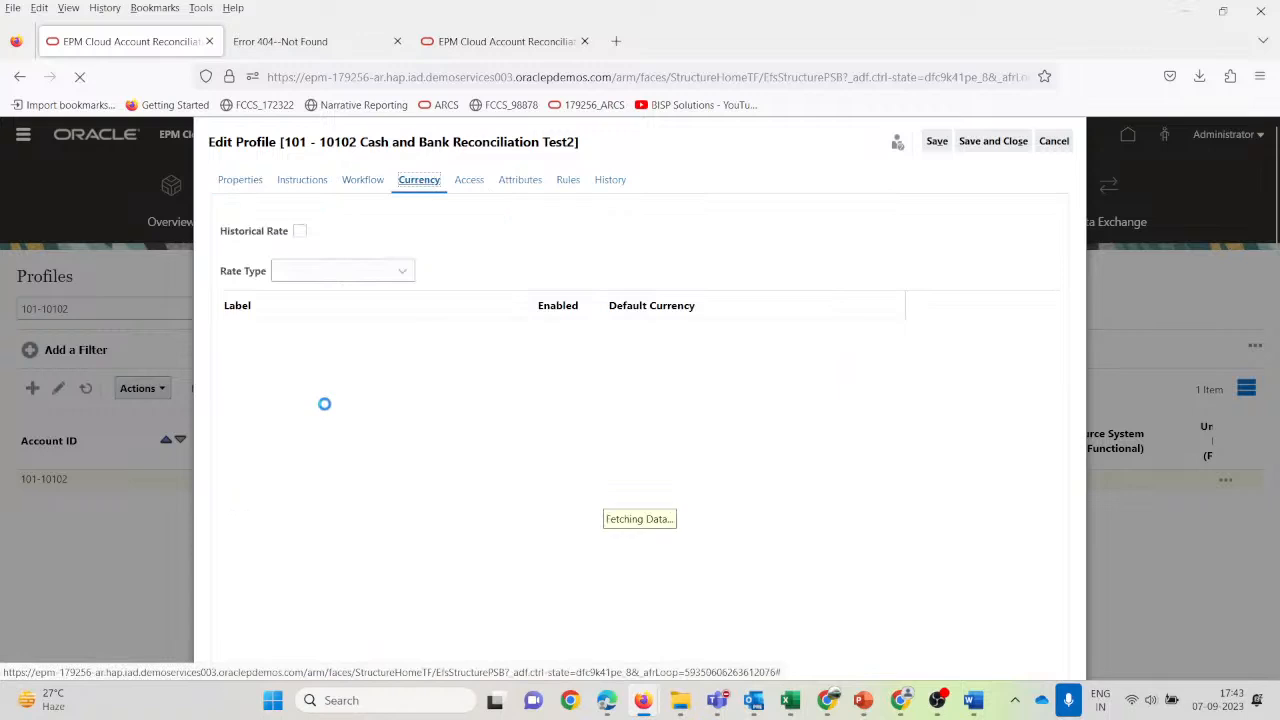
pyautogui.click(385, 275)
pyautogui.click(330, 318)
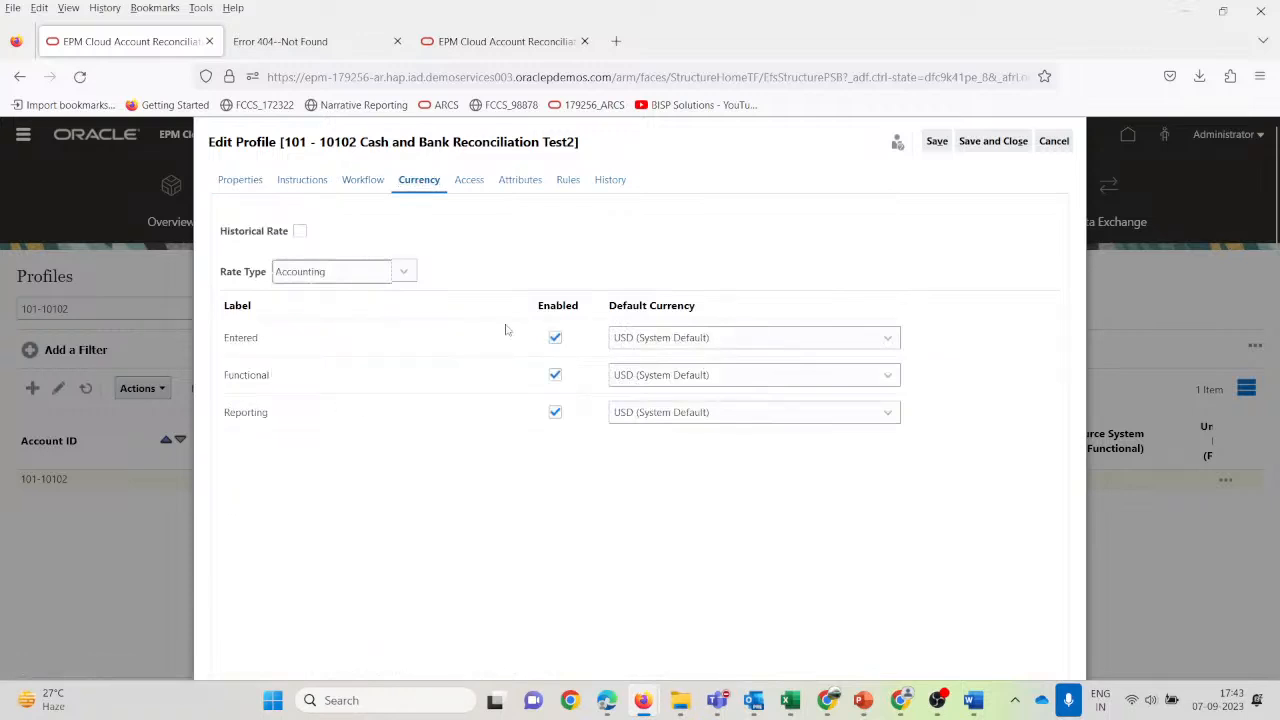
pyautogui.click(555, 339)
pyautogui.click(555, 417)
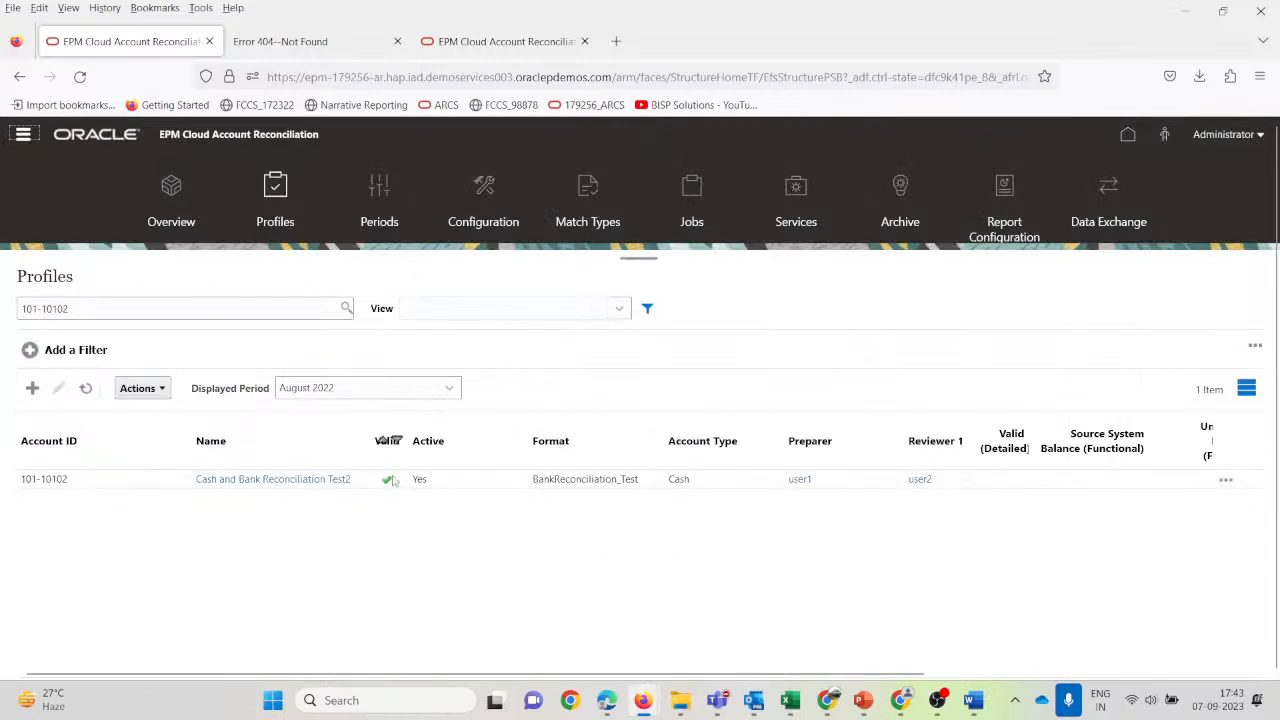
# Review profile 101-10102's Access, Attributes, Rules and History tabs, then save and close it.
pyautogui.click(285, 480)
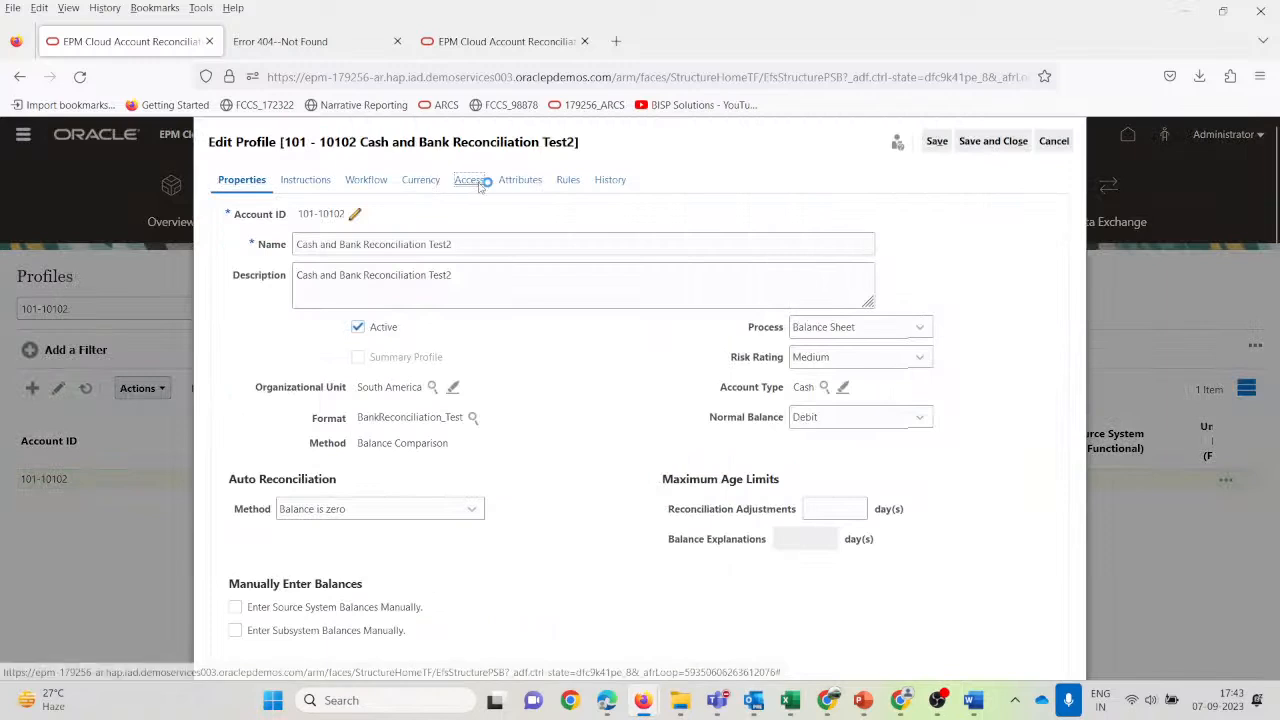
pyautogui.click(469, 180)
pyautogui.click(516, 181)
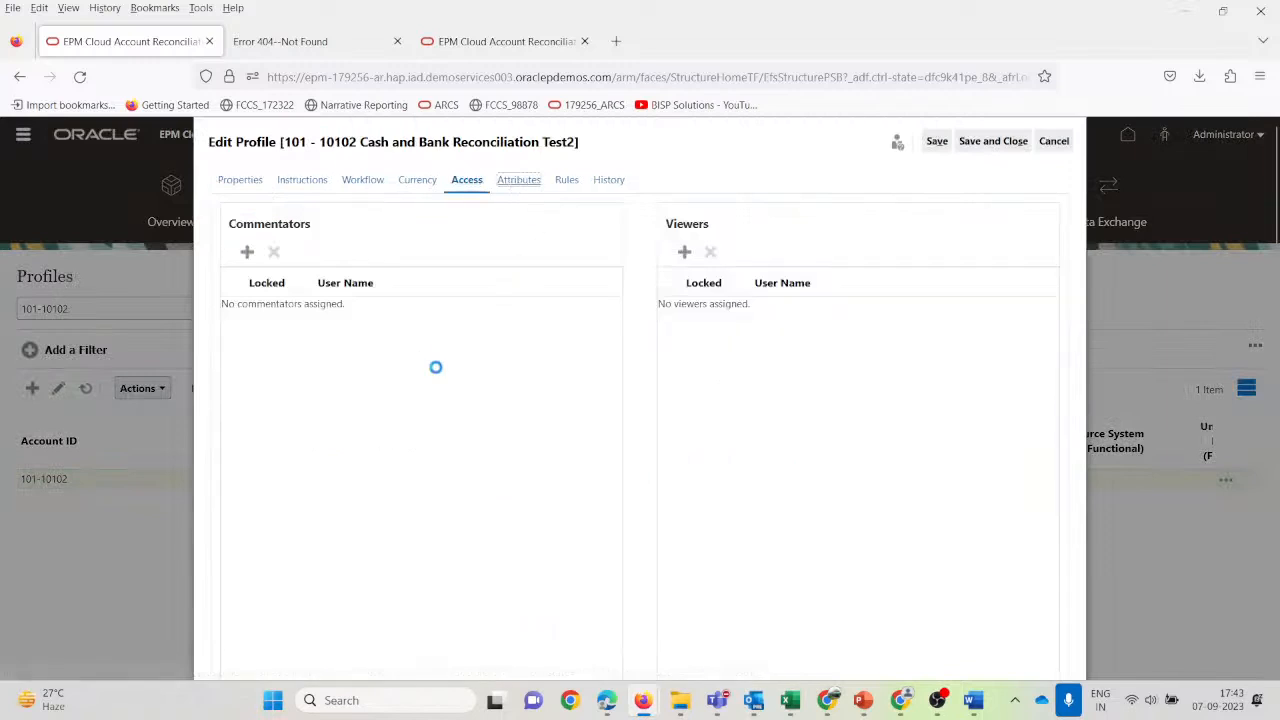
pyautogui.click(566, 187)
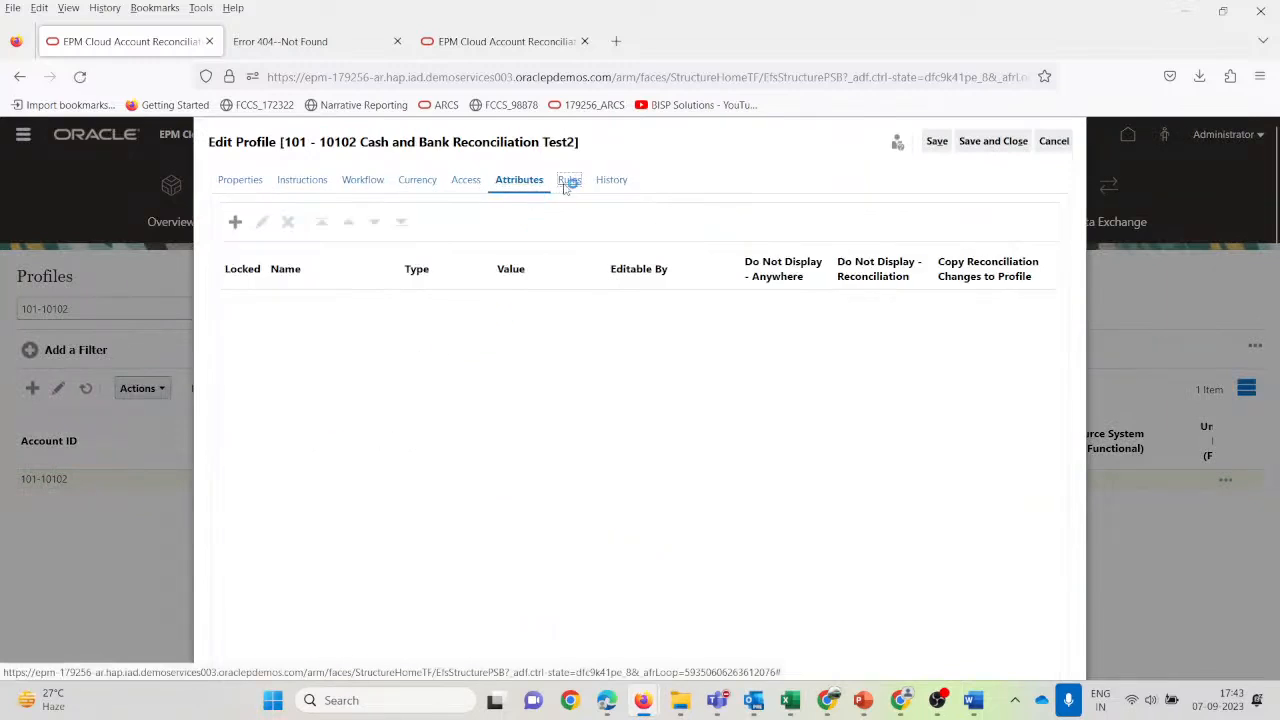
pyautogui.click(612, 184)
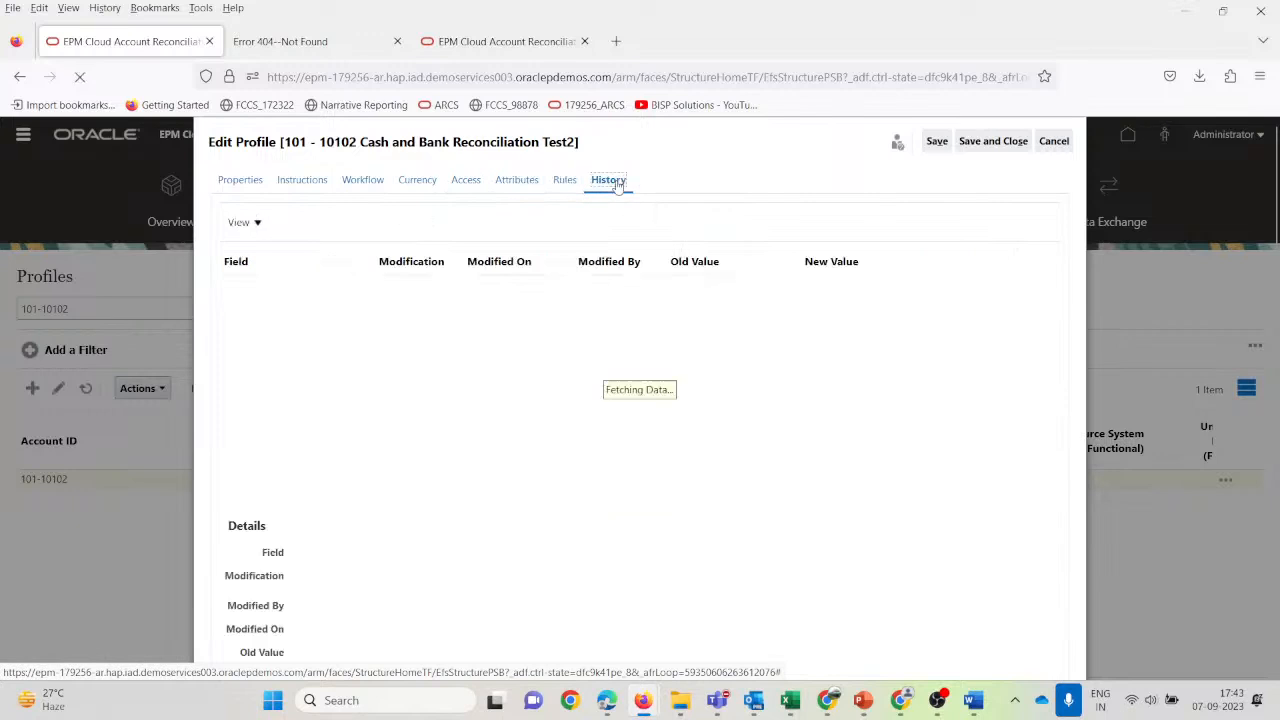
pyautogui.click(993, 141)
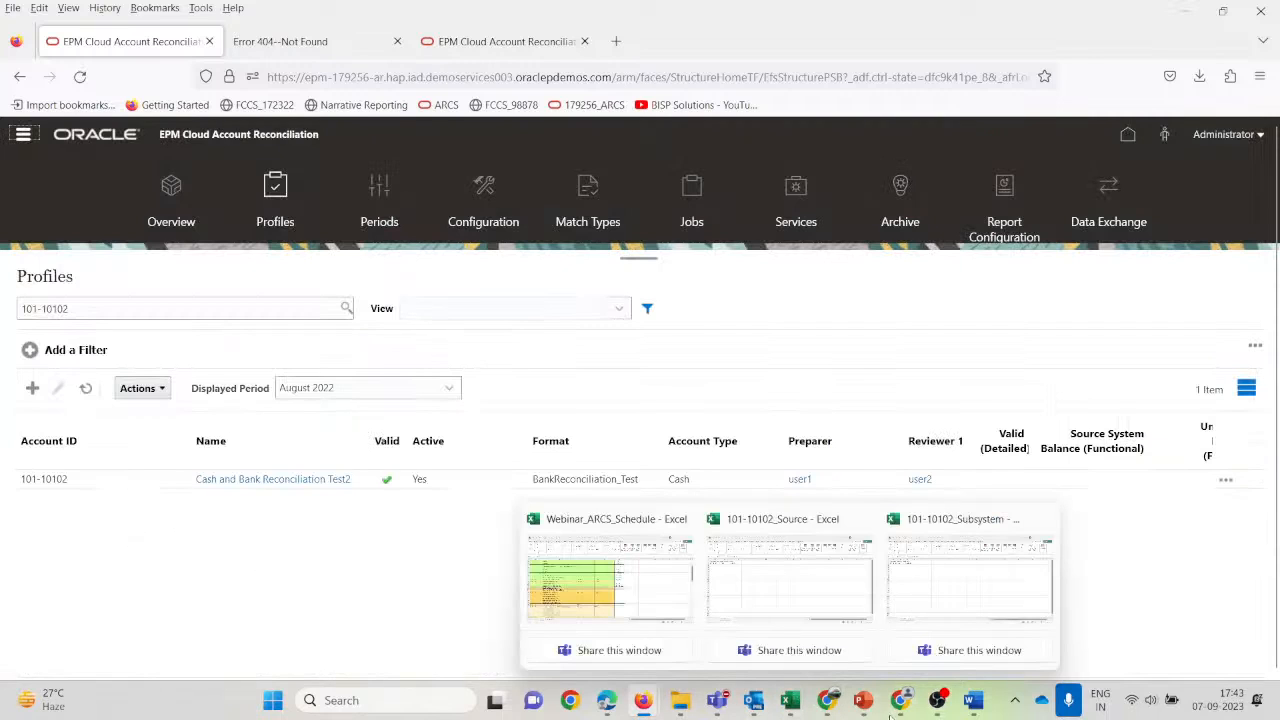
# Scroll through the ARCS deck, showing the Reconciliations overview and Missing Reconciliations slides.
pyautogui.moveTo(863, 702)
pyautogui.click(900, 590)
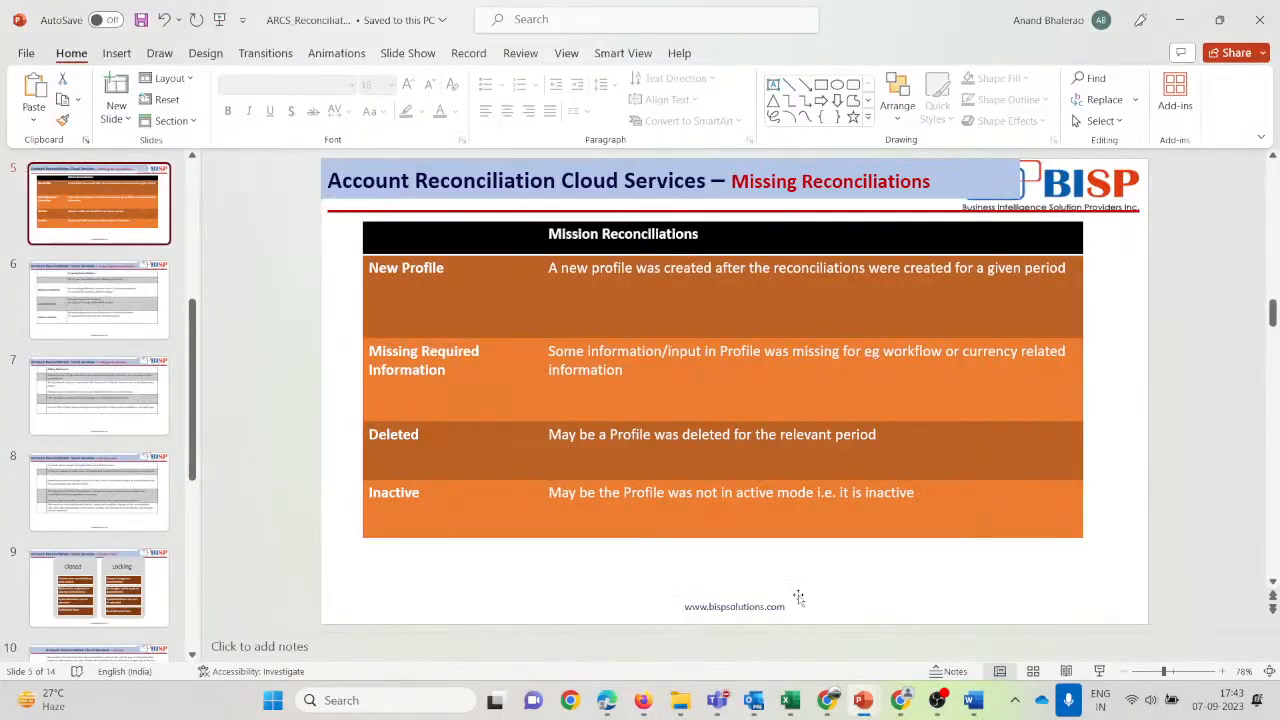
pyautogui.scroll(-1, 799, 598)
pyautogui.scroll(-2, 799, 598)
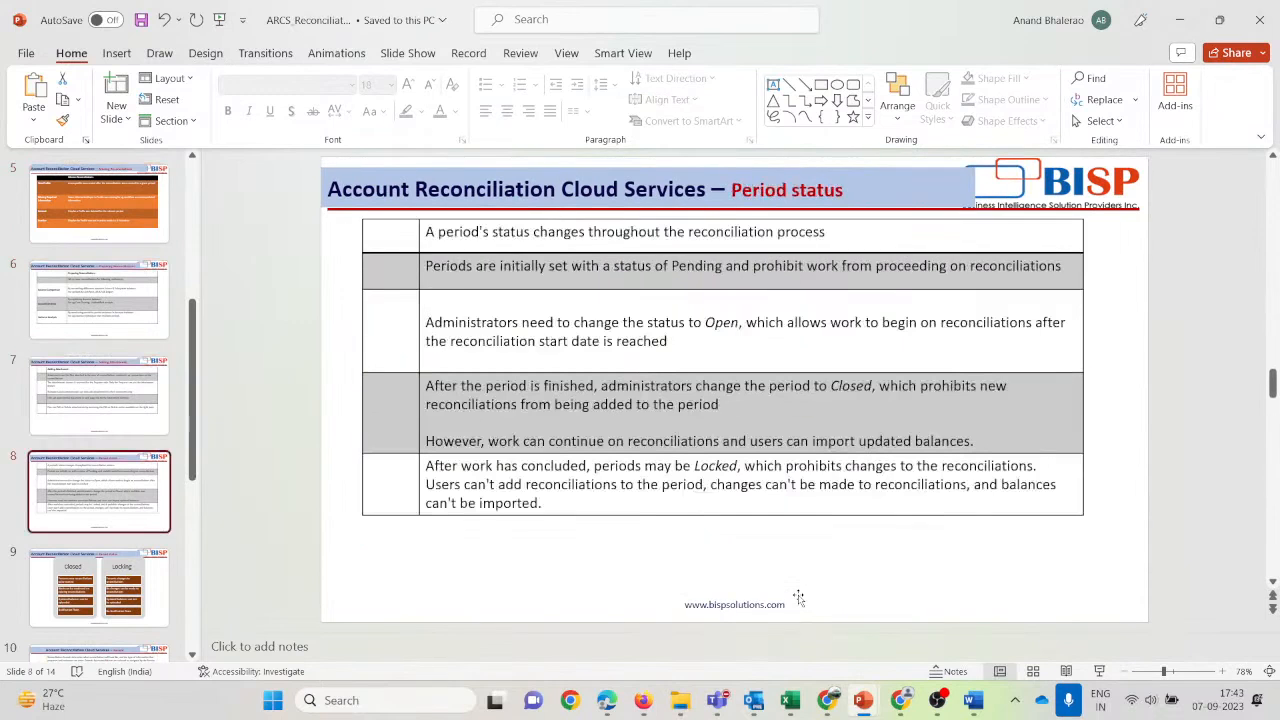
pyautogui.scroll(-1, 799, 598)
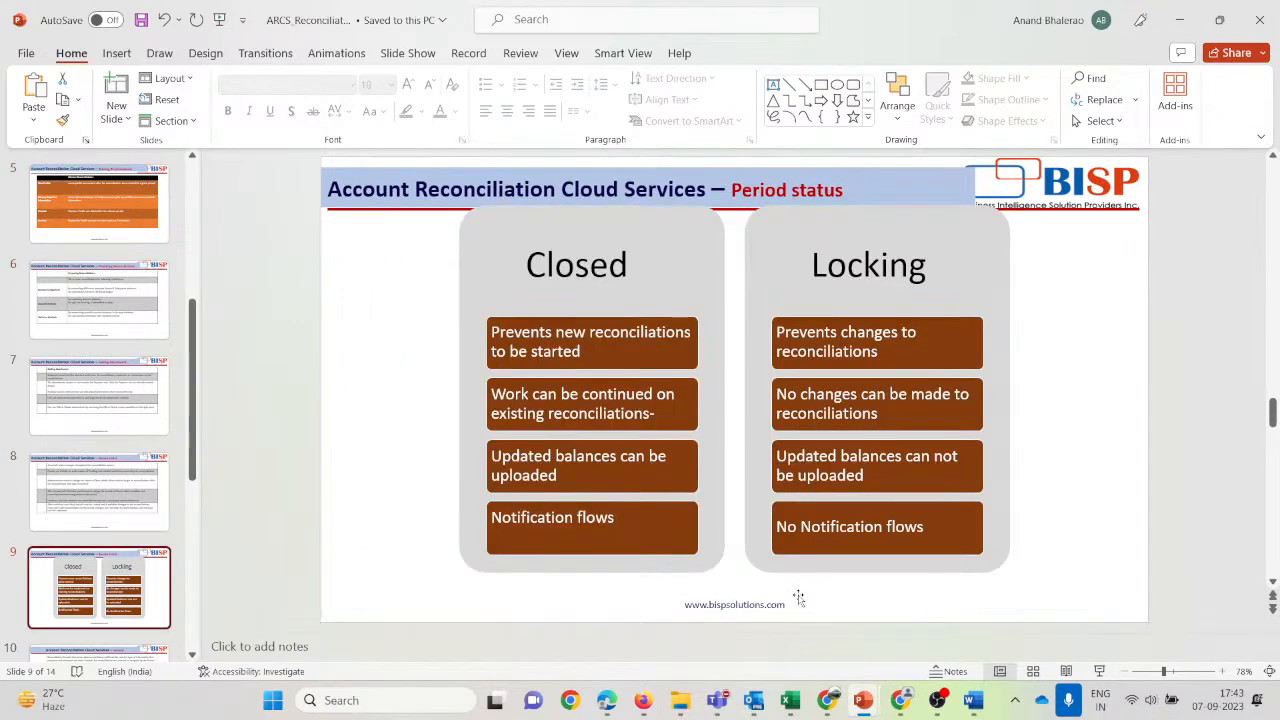
pyautogui.scroll(1, 799, 598)
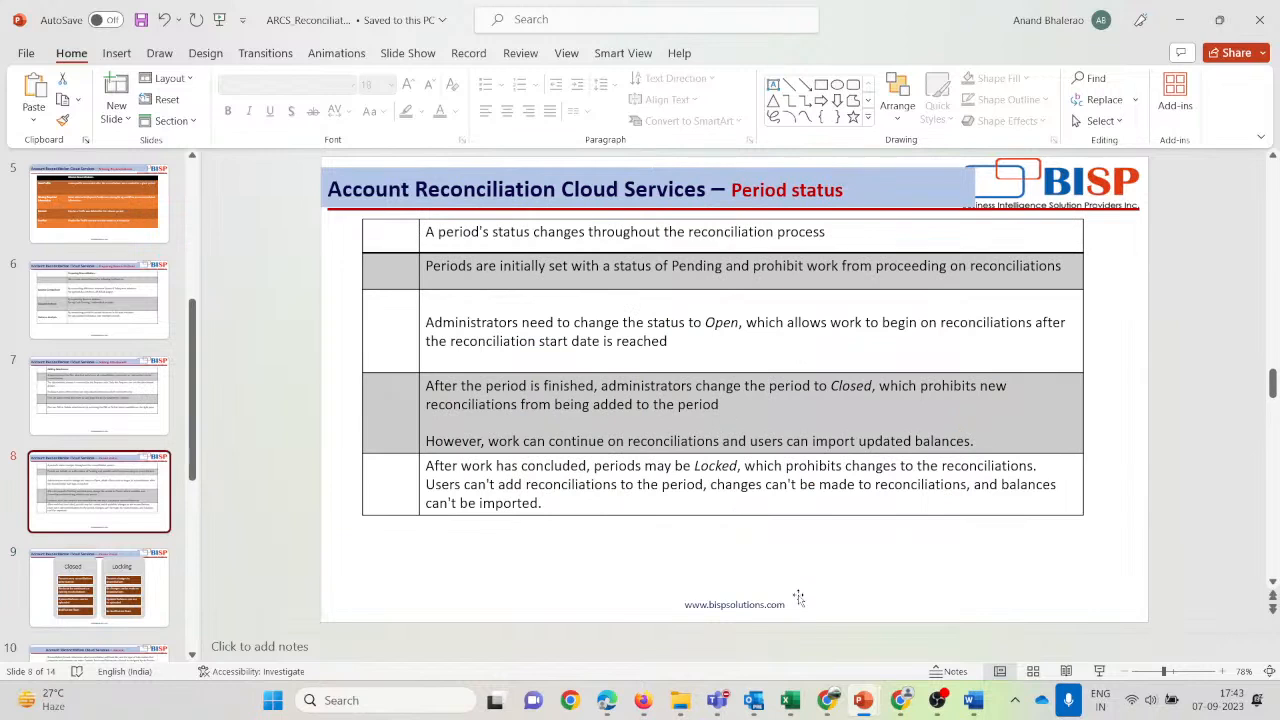
pyautogui.scroll(-2, 125, 565)
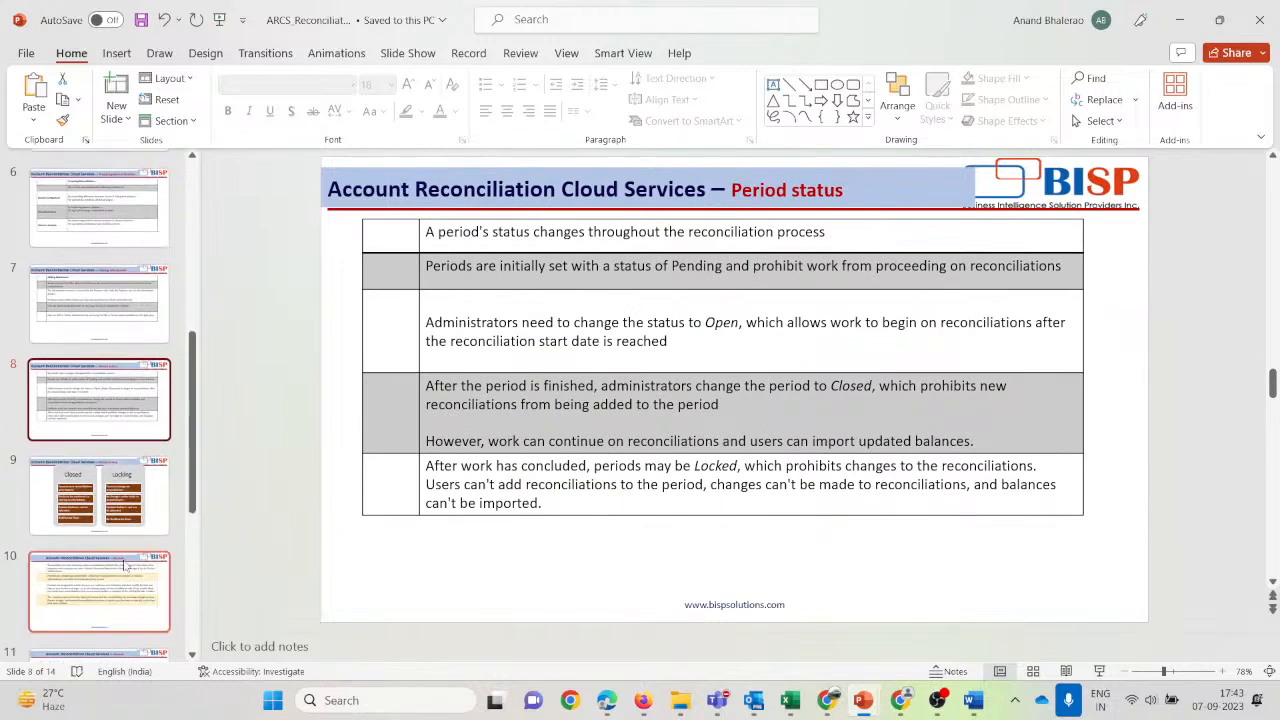
pyautogui.scroll(5, 125, 565)
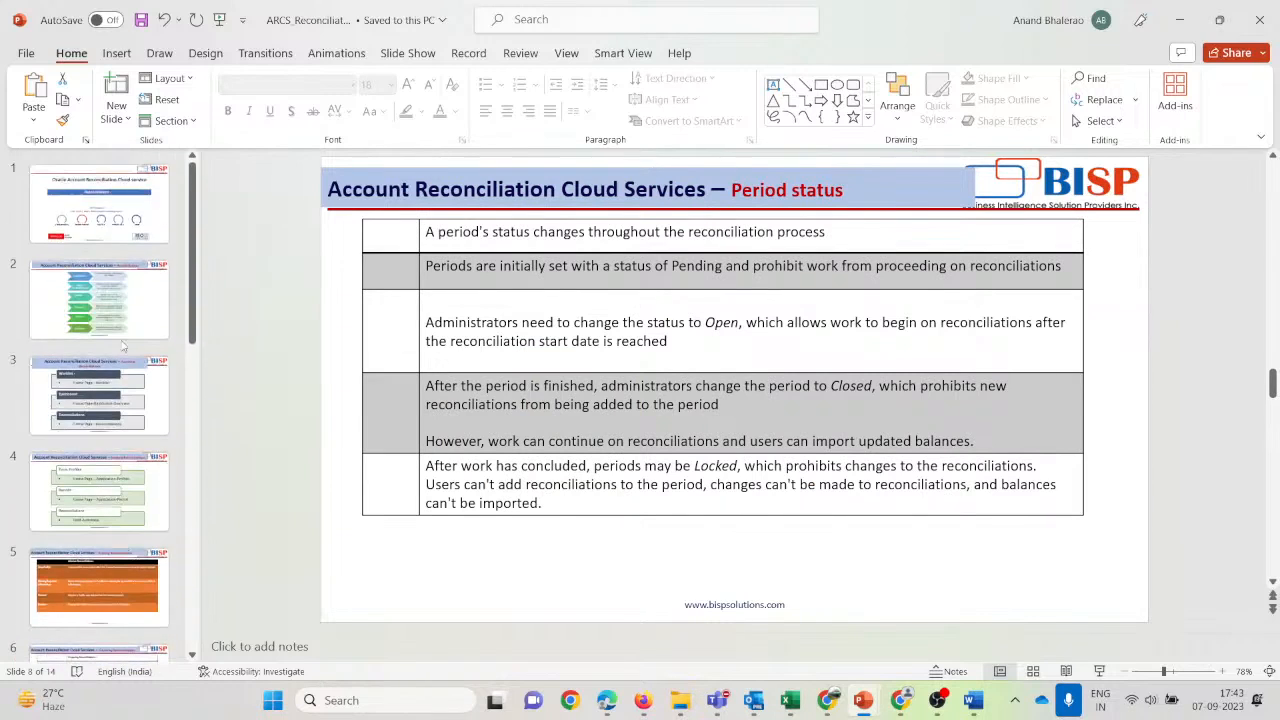
pyautogui.click(100, 316)
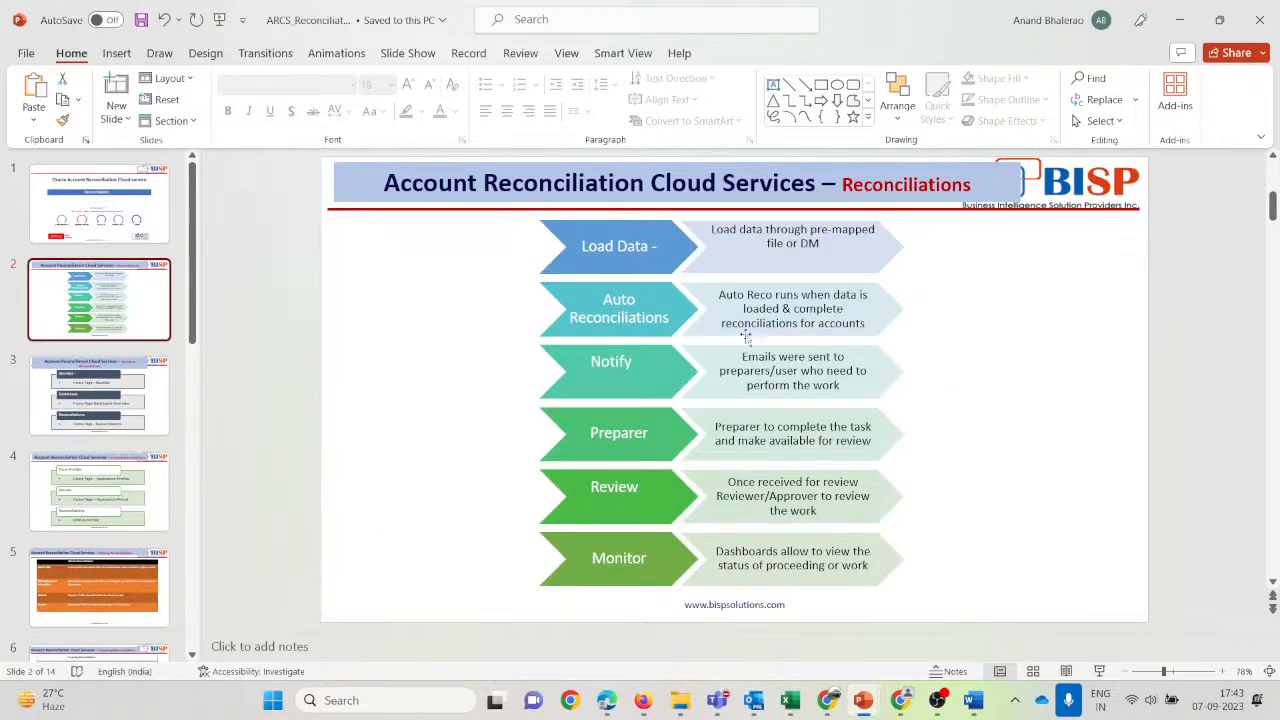
pyautogui.click(112, 595)
# Select the 101-10102 profile row, then advance the deck to the Creating Reconciliations slide.
pyautogui.hotkey('alt', 'Tab')
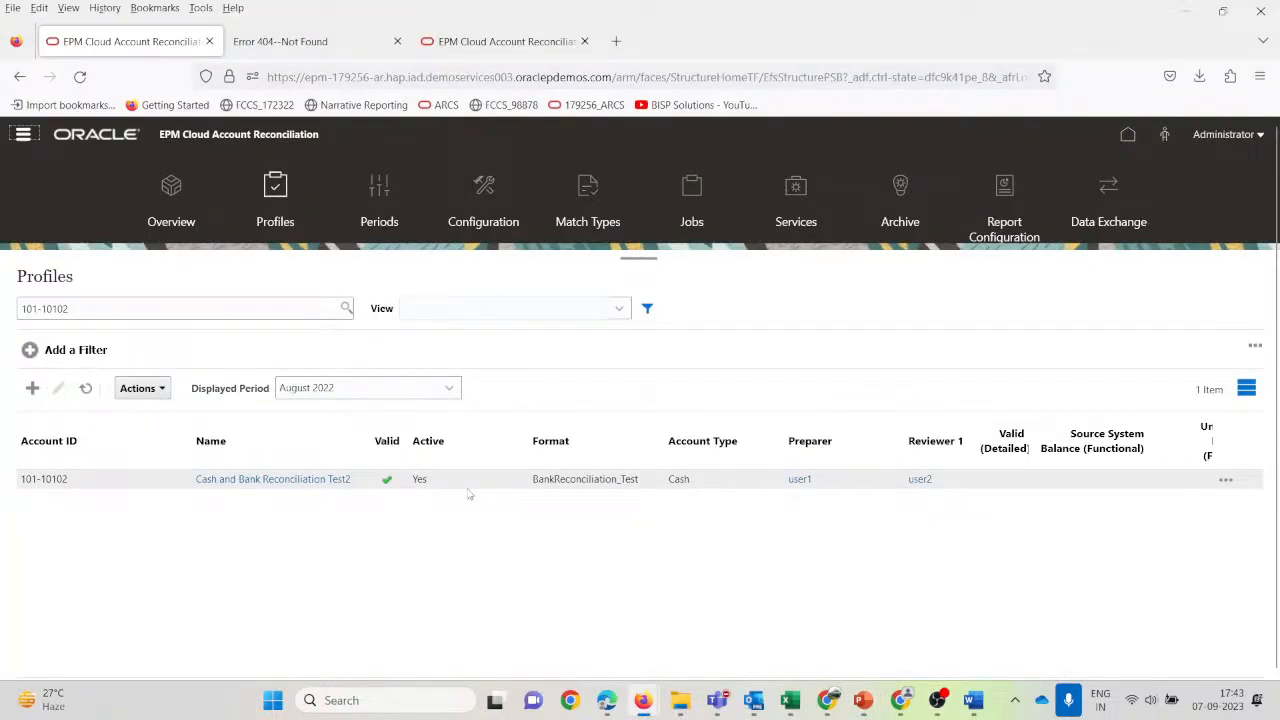
pyautogui.click(468, 489)
pyautogui.hotkey('alt', 'Tab')
pyautogui.click(146, 372)
pyautogui.click(98, 299)
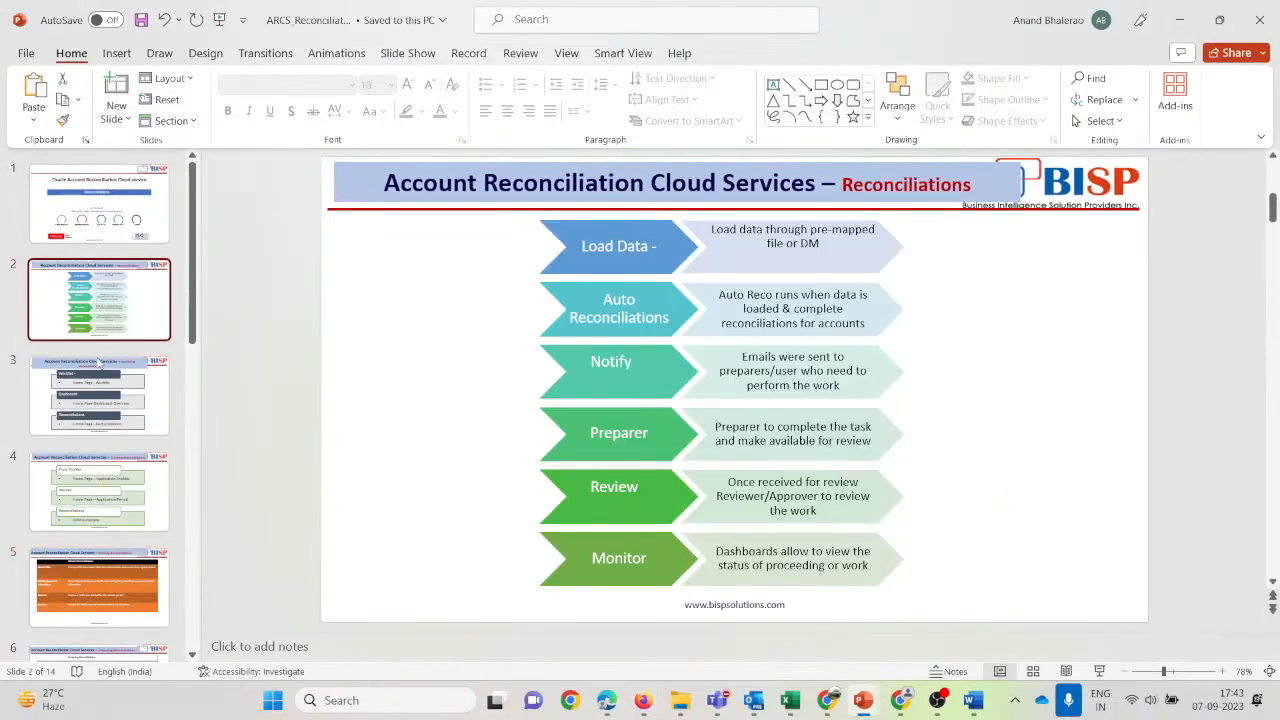
pyautogui.click(113, 408)
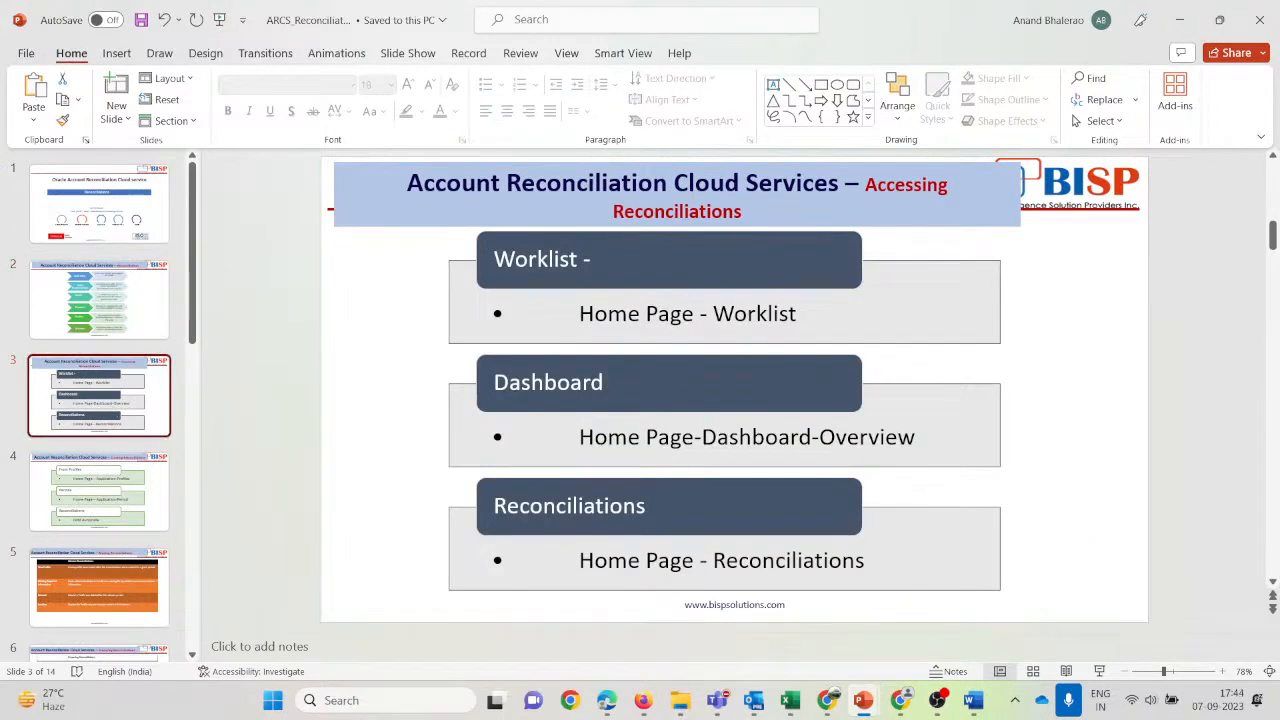
pyautogui.press('Down')
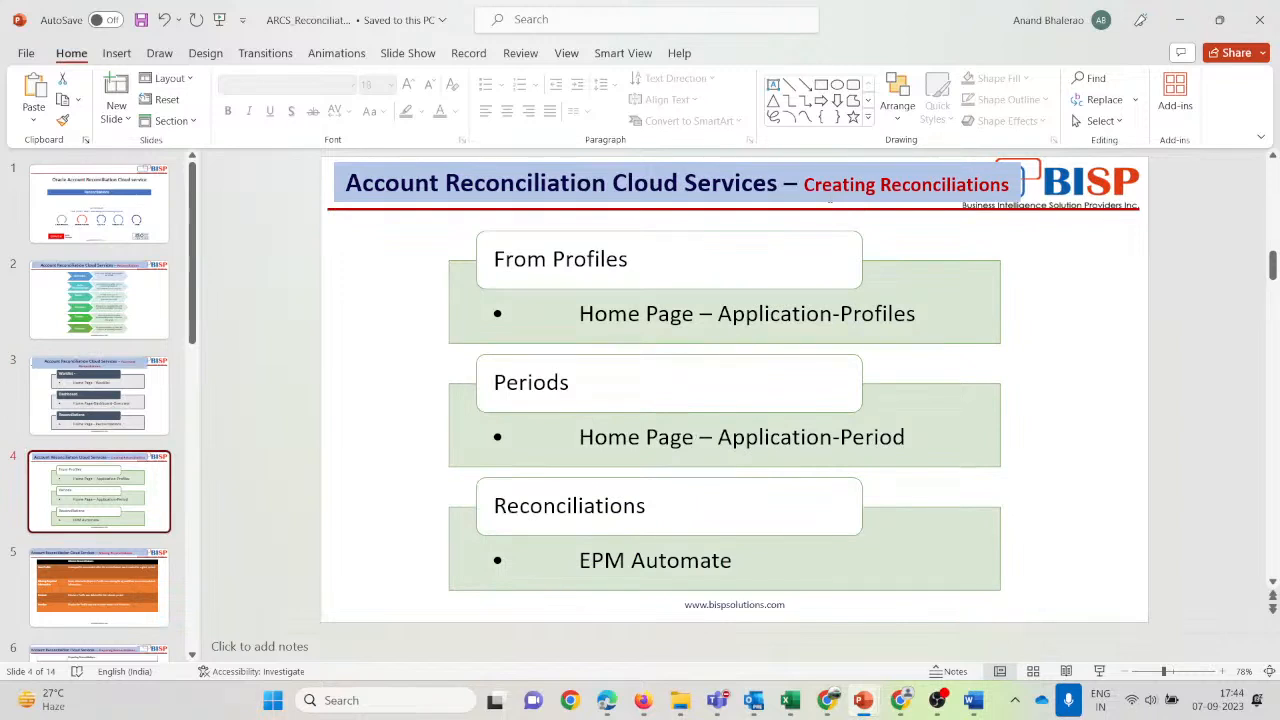
pyautogui.hotkey('alt', 'Tab')
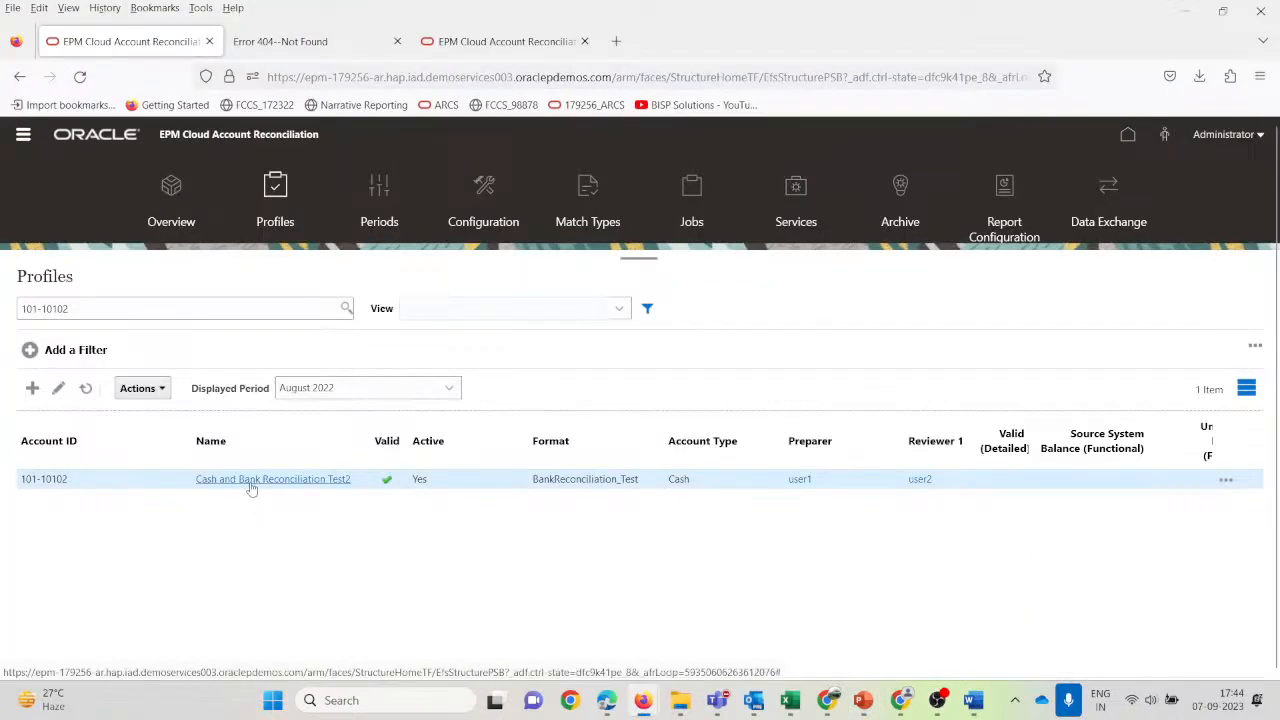
# Open the Periods page, briefly checking the Reconciliations overview slide before returning.
pyautogui.click(377, 190)
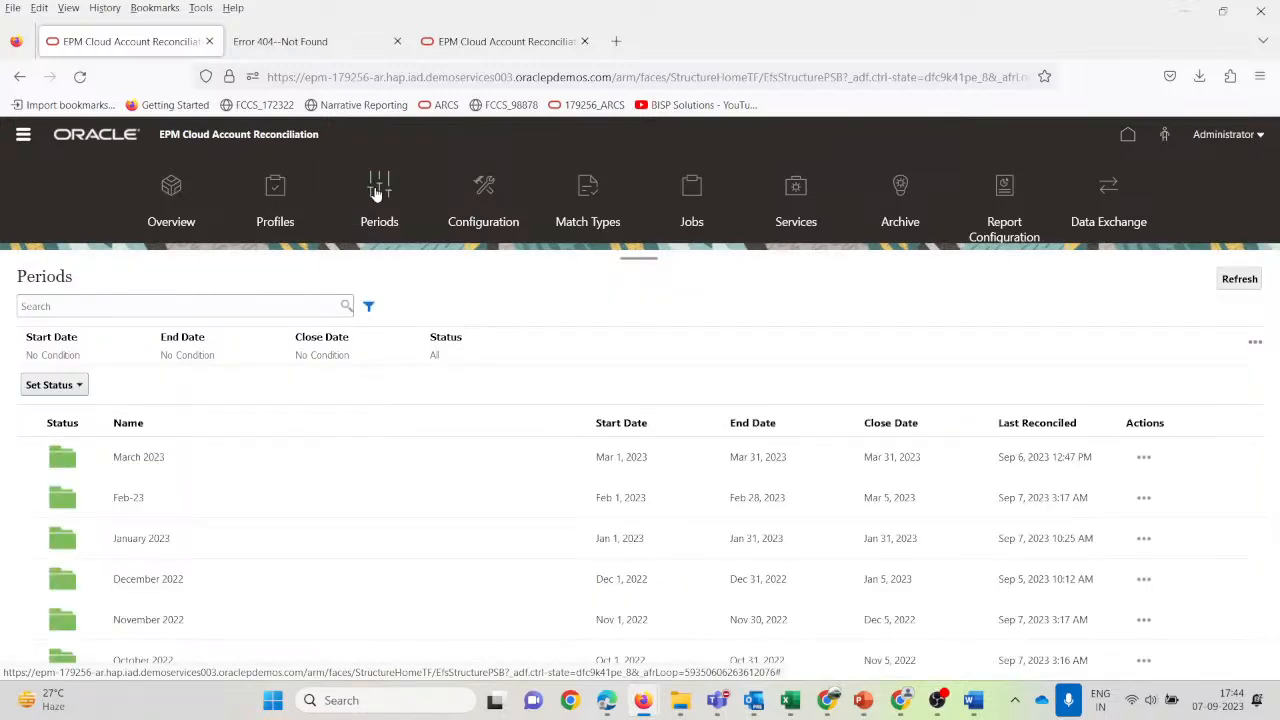
pyautogui.hotkey('alt', 'Tab')
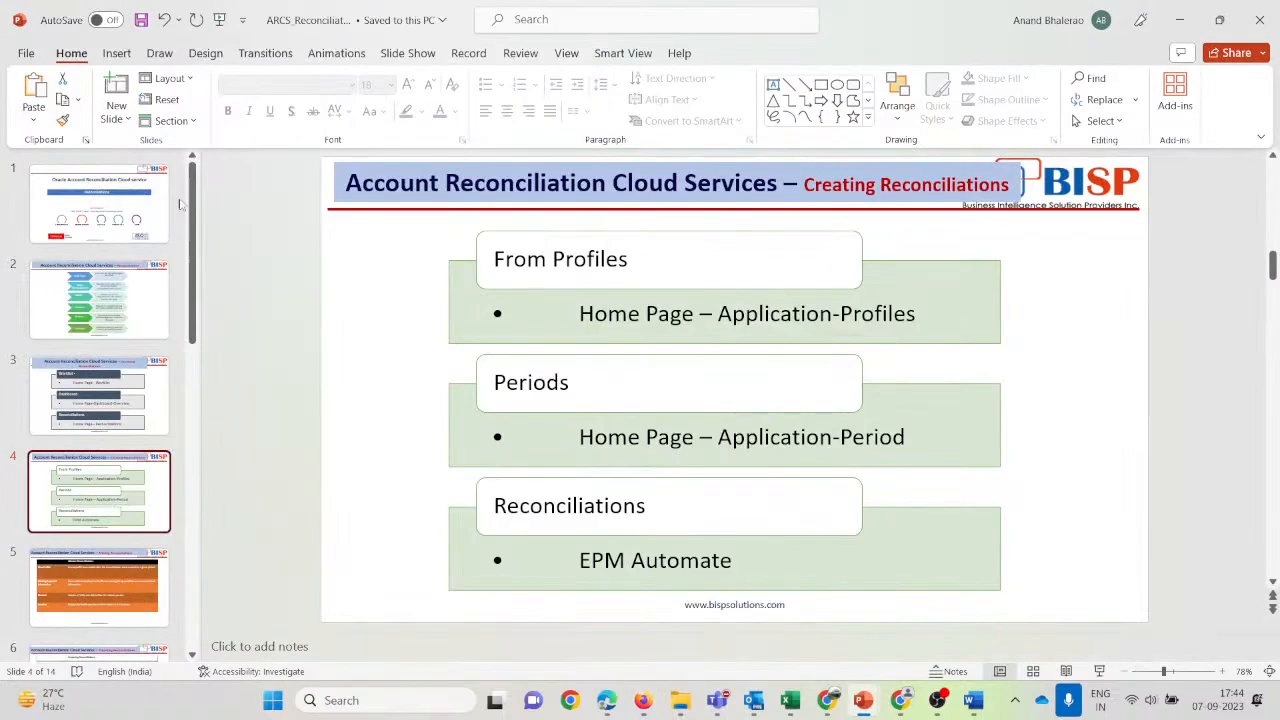
pyautogui.click(115, 300)
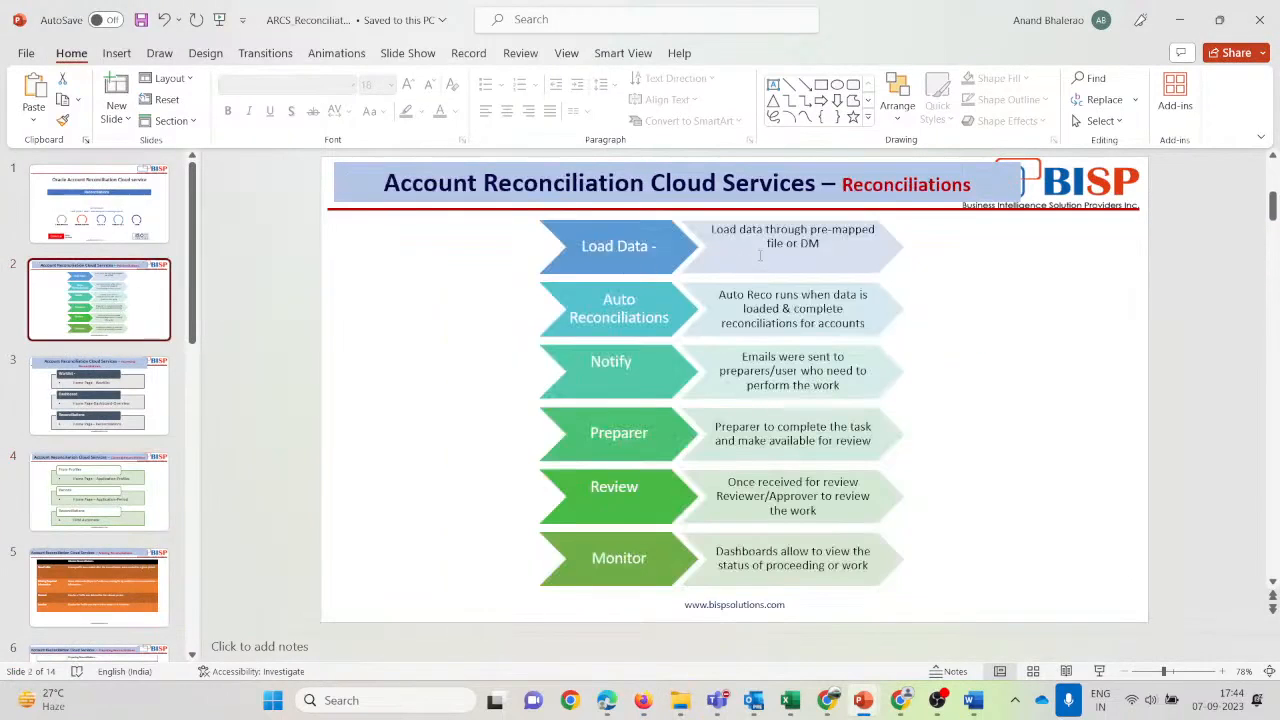
pyautogui.hotkey('alt', 'Tab')
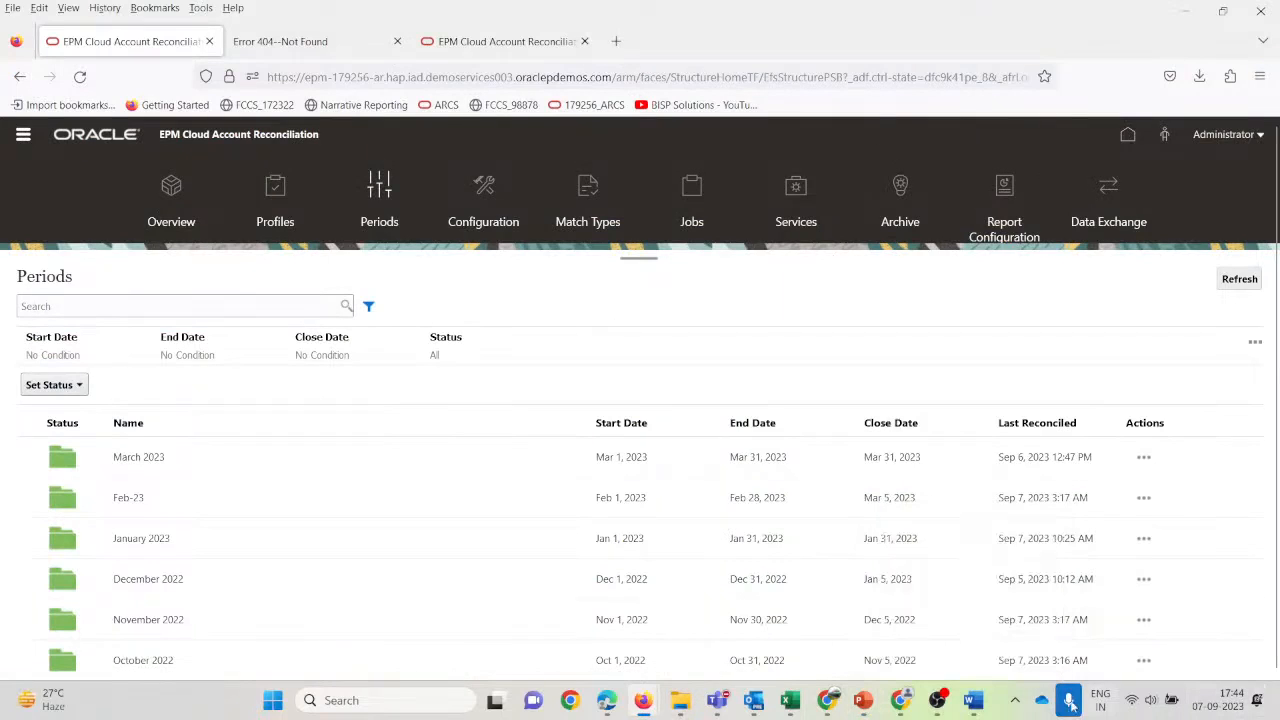
# Save the 101-10102_Source workbook and check the Subsystem workbook's USD amount of 160000.
pyautogui.moveTo(797, 706)
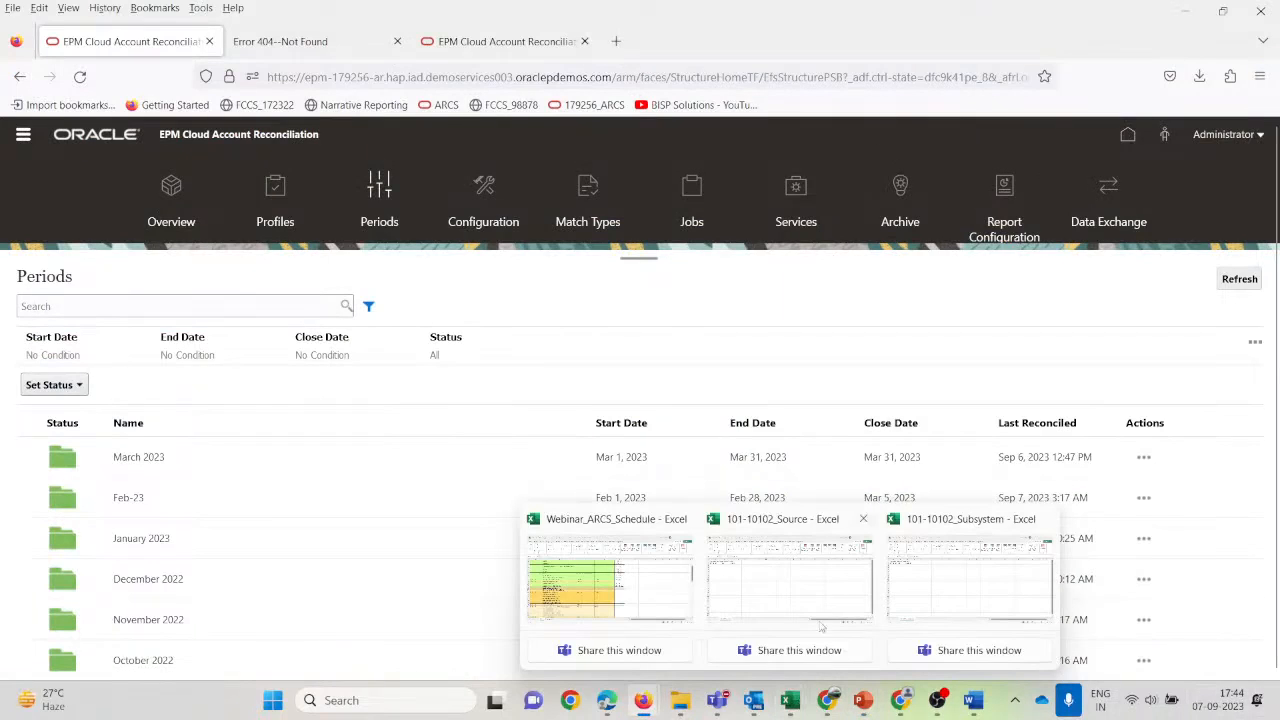
pyautogui.click(800, 580)
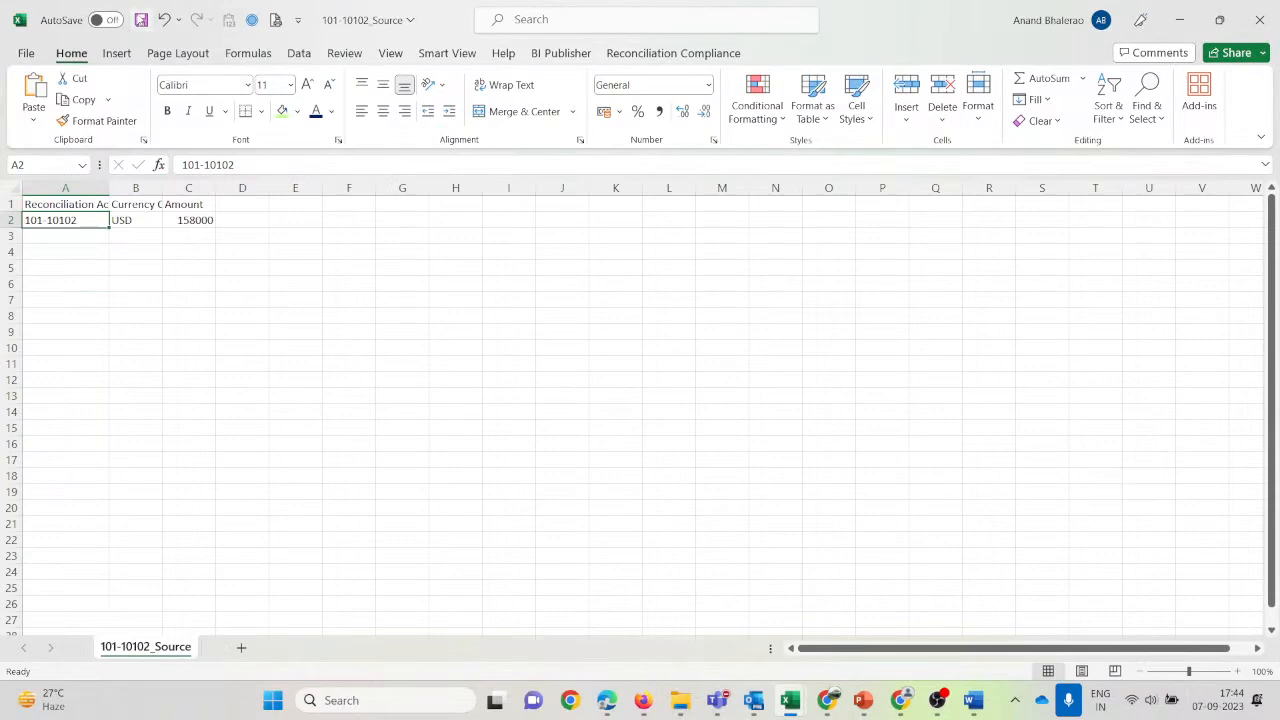
pyautogui.click(141, 19)
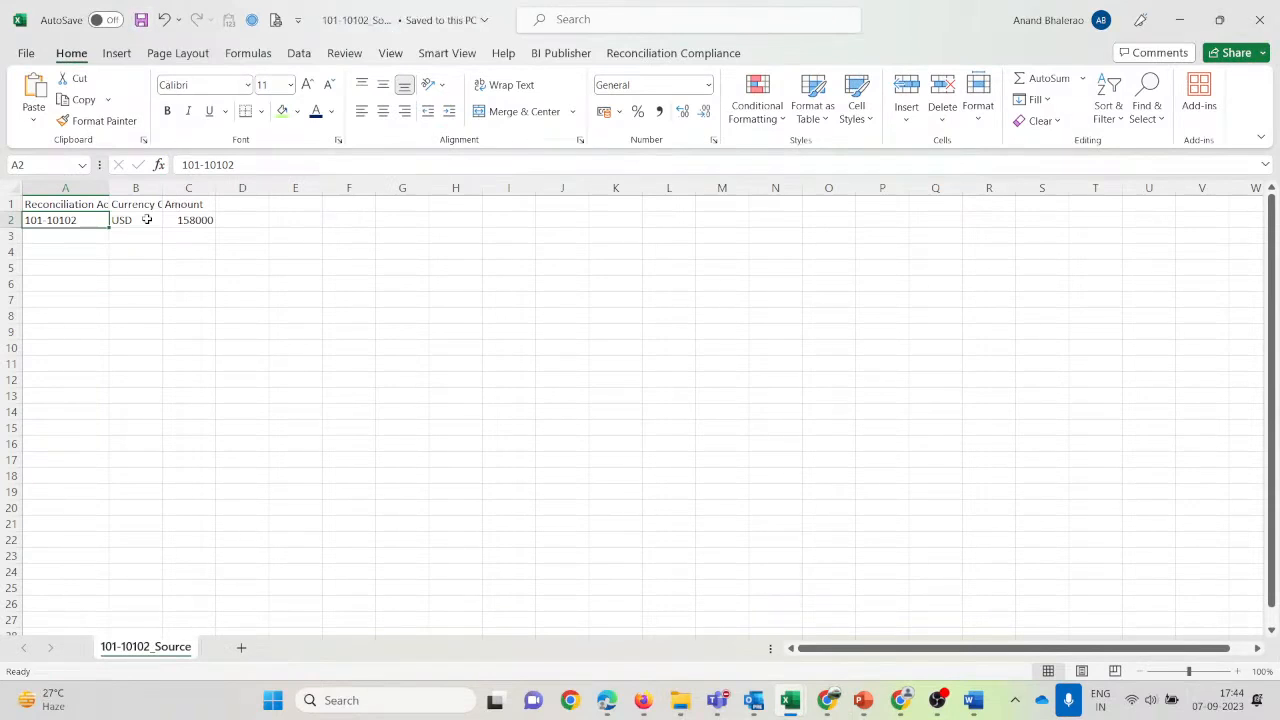
pyautogui.click(978, 585)
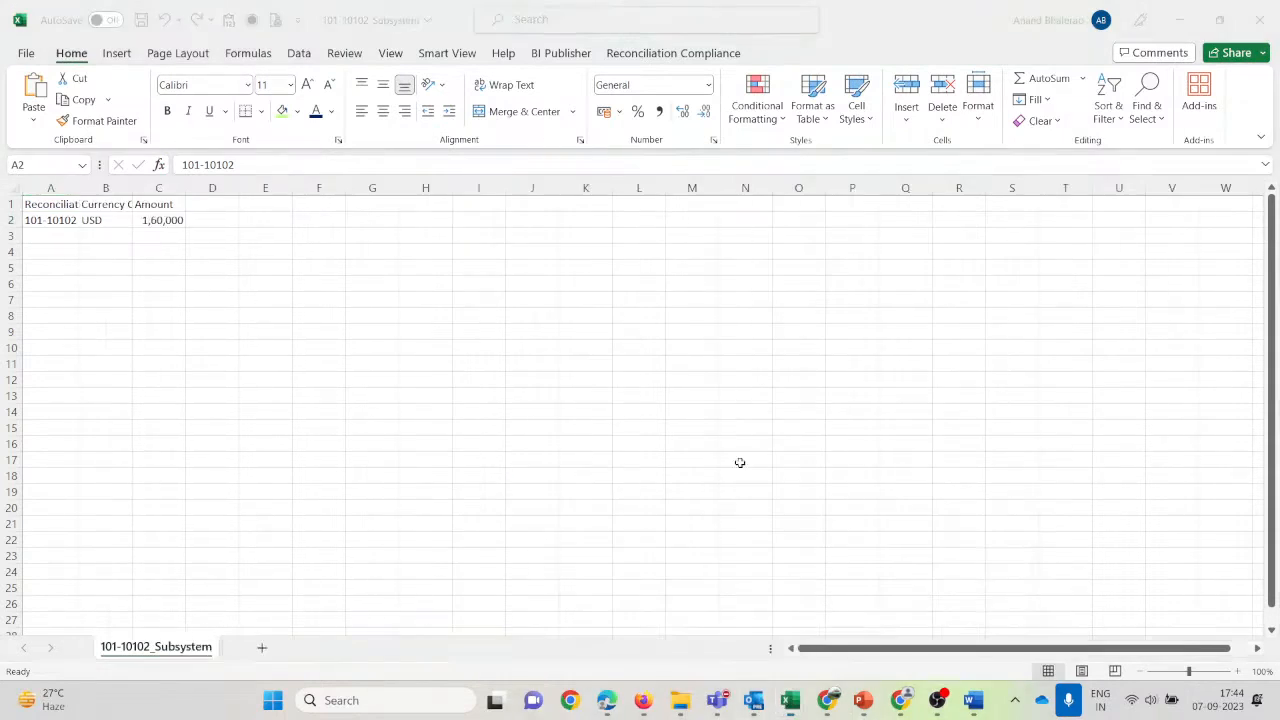
pyautogui.doubleClick(79, 188)
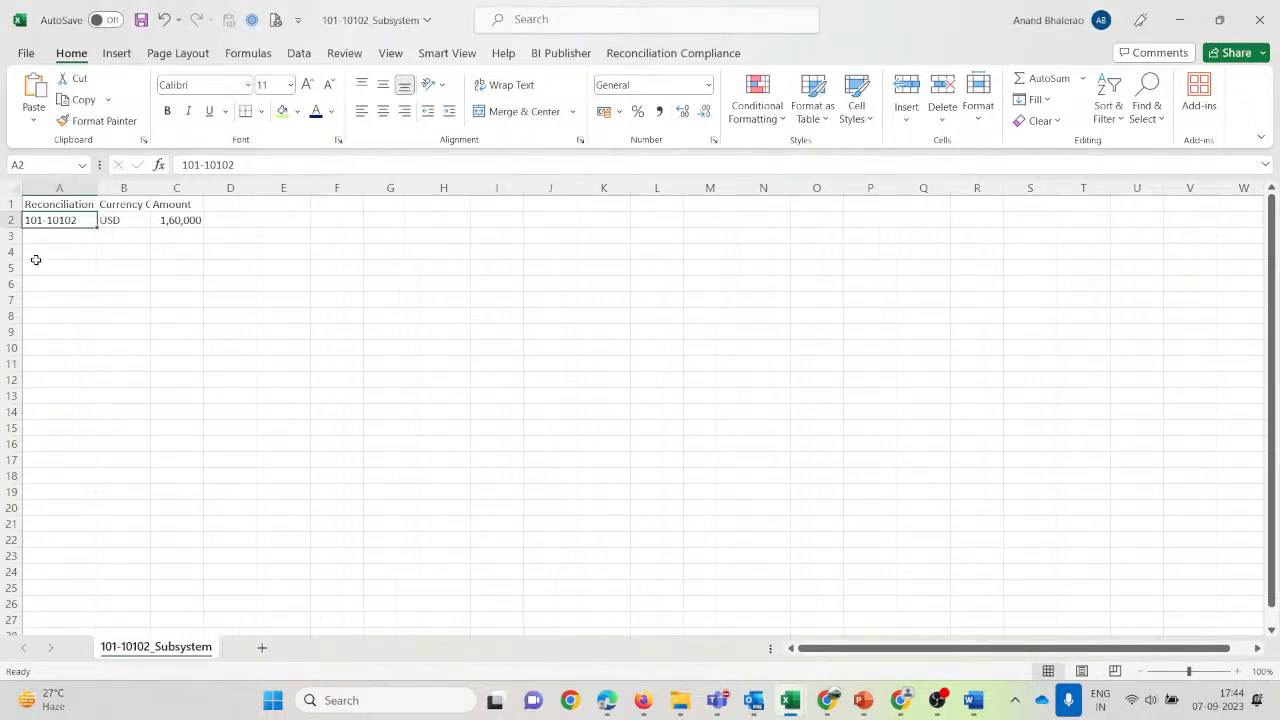
pyautogui.click(40, 266)
pyautogui.click(144, 221)
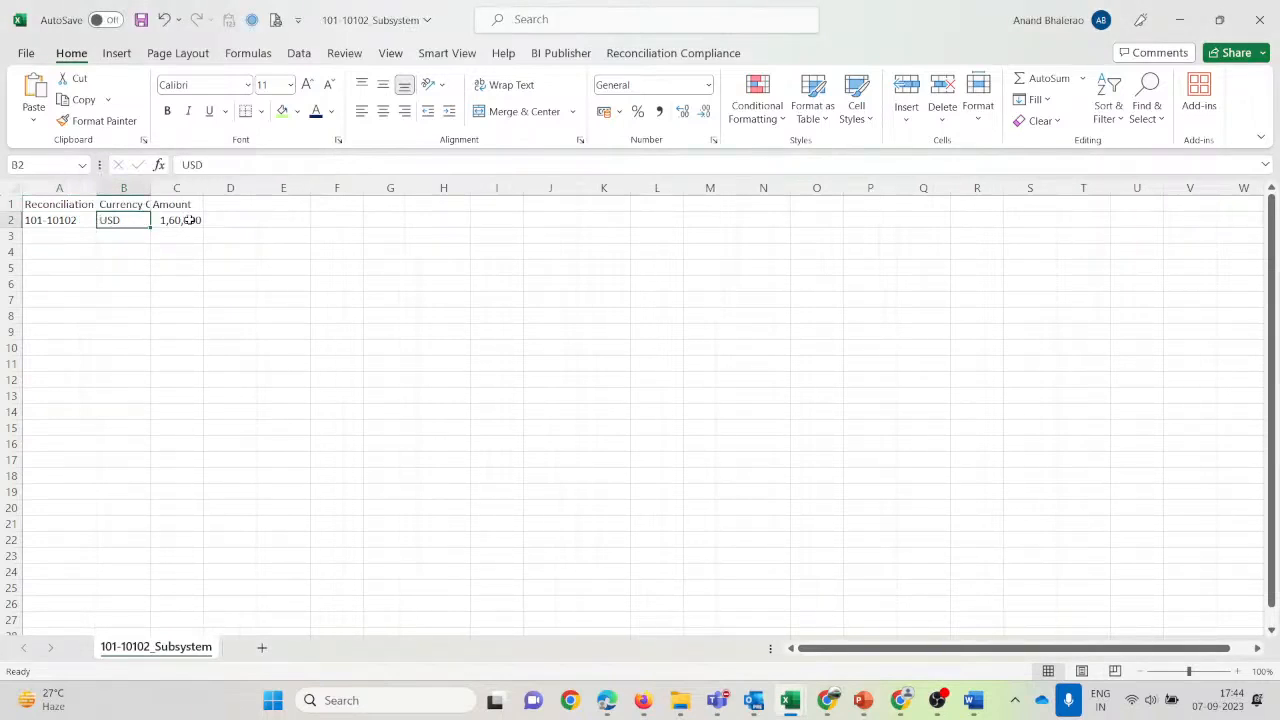
pyautogui.click(190, 220)
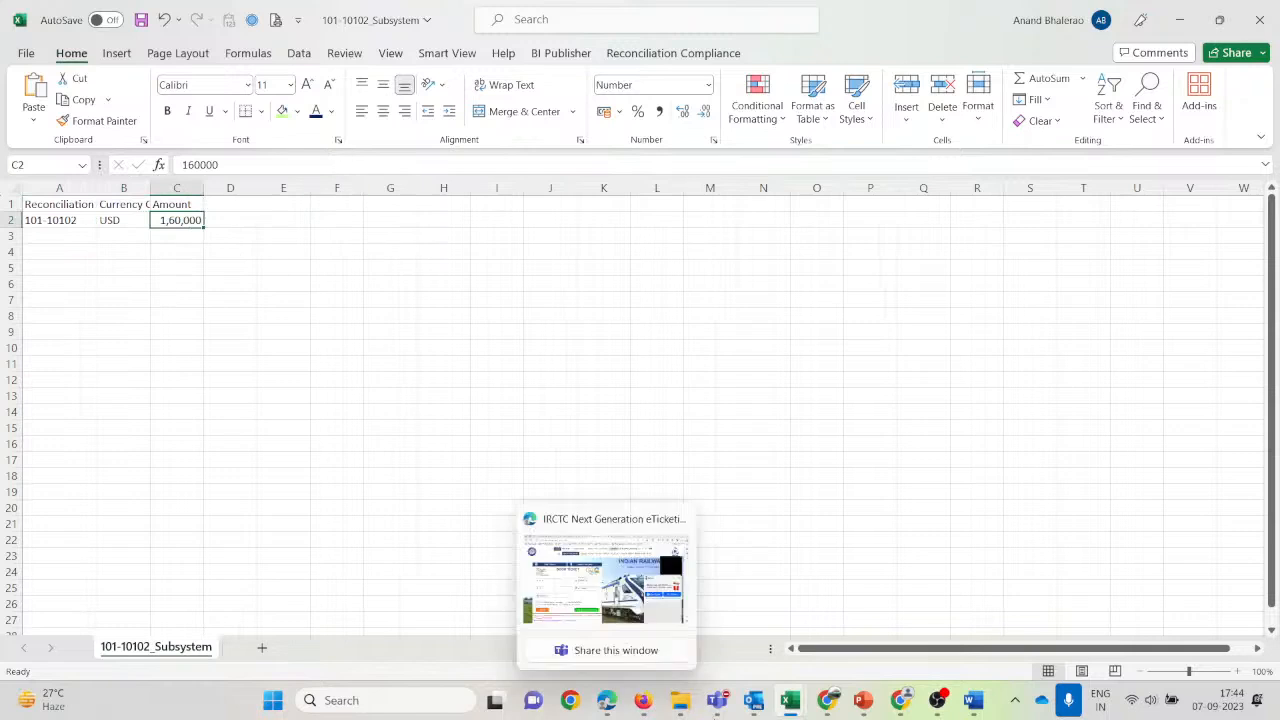
# Change the source amount in C2 from 158000 to 162000 and save 101-10102_Source.
pyautogui.moveTo(799, 708)
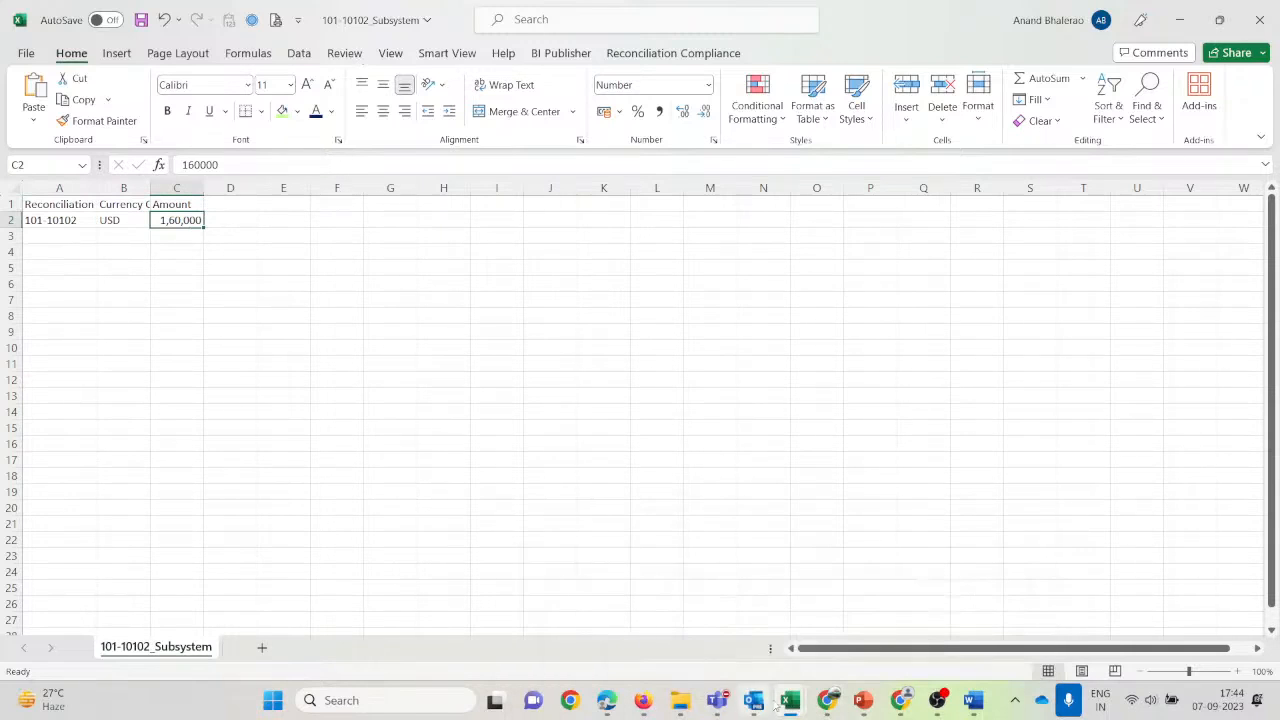
pyautogui.moveTo(813, 662)
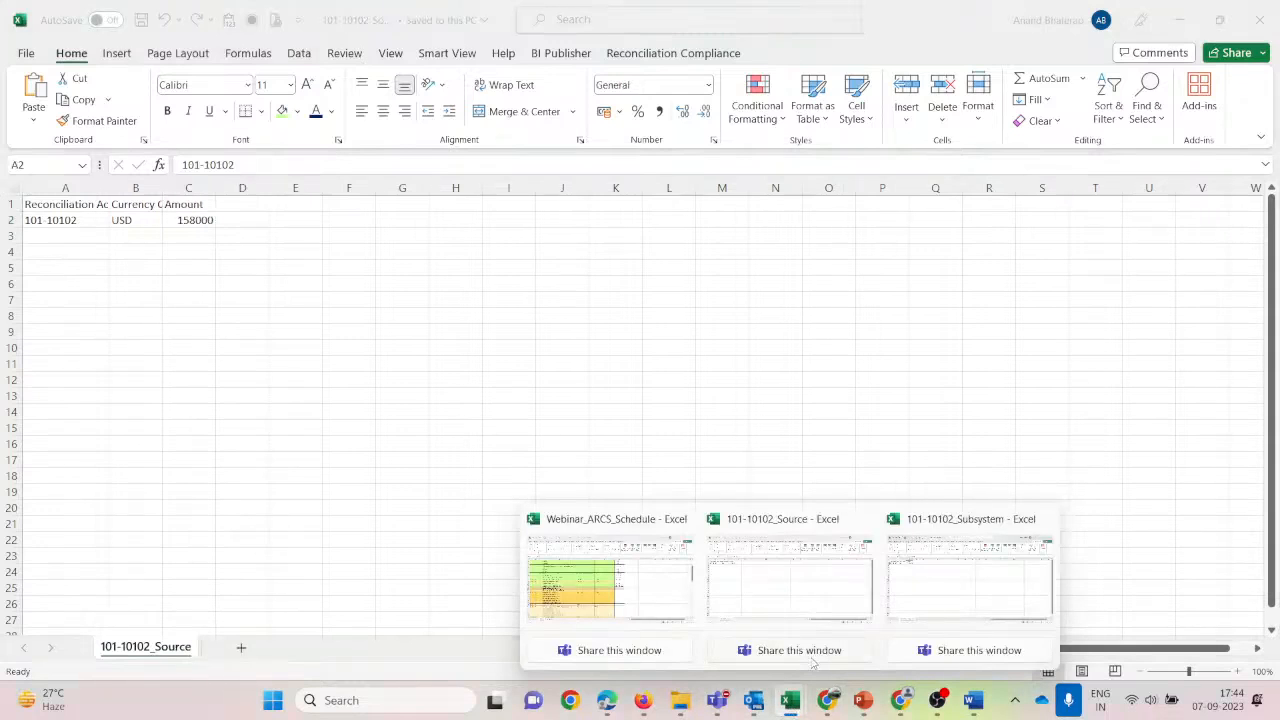
pyautogui.click(790, 600)
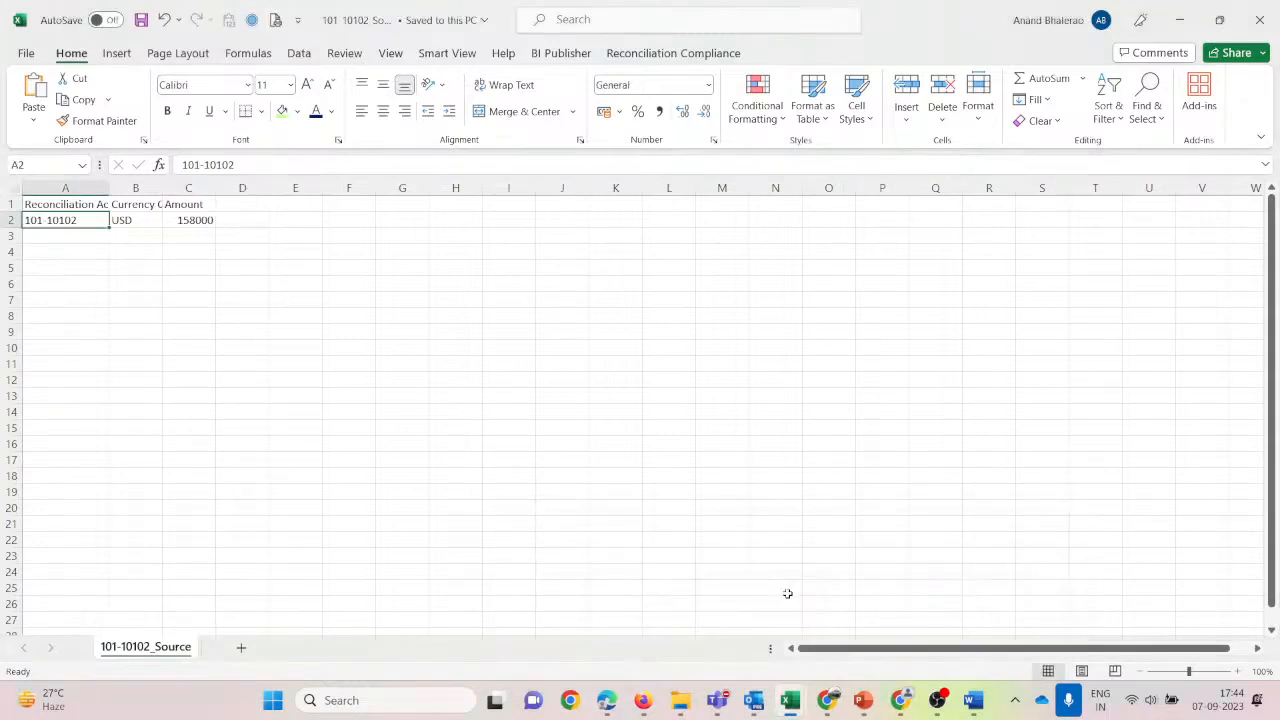
pyautogui.click(222, 282)
pyautogui.click(192, 220)
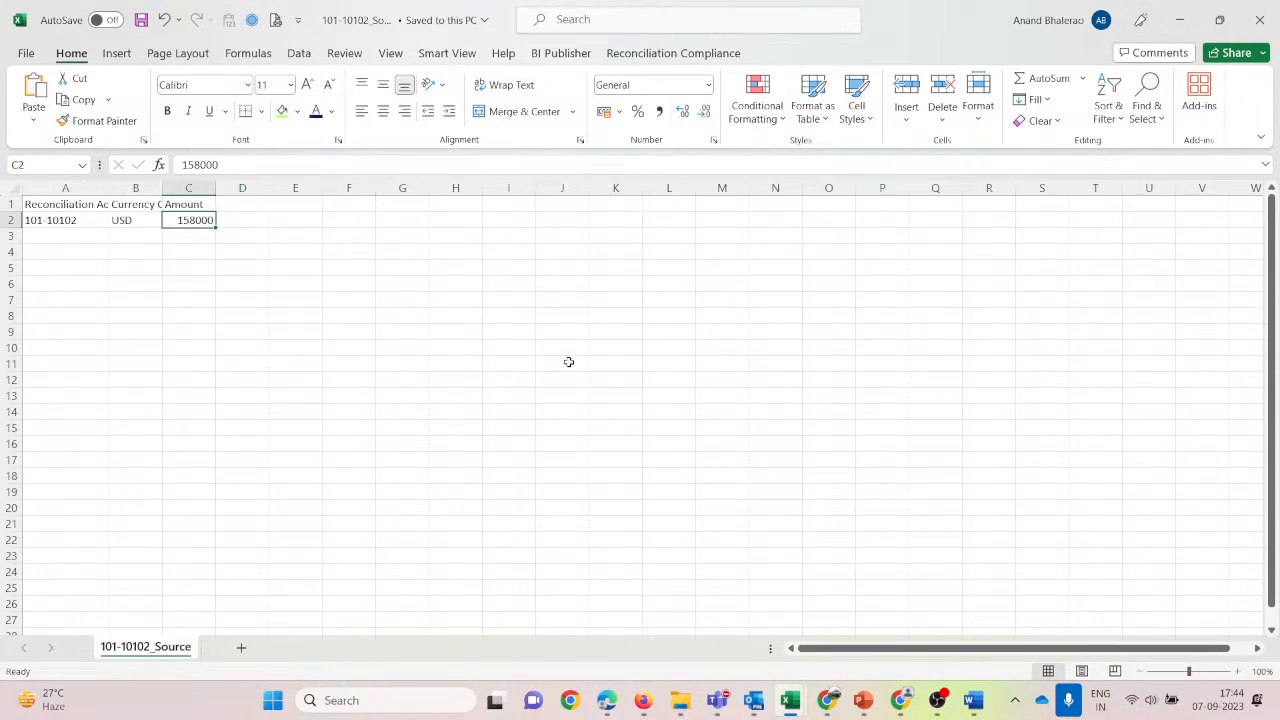
pyautogui.write('16')
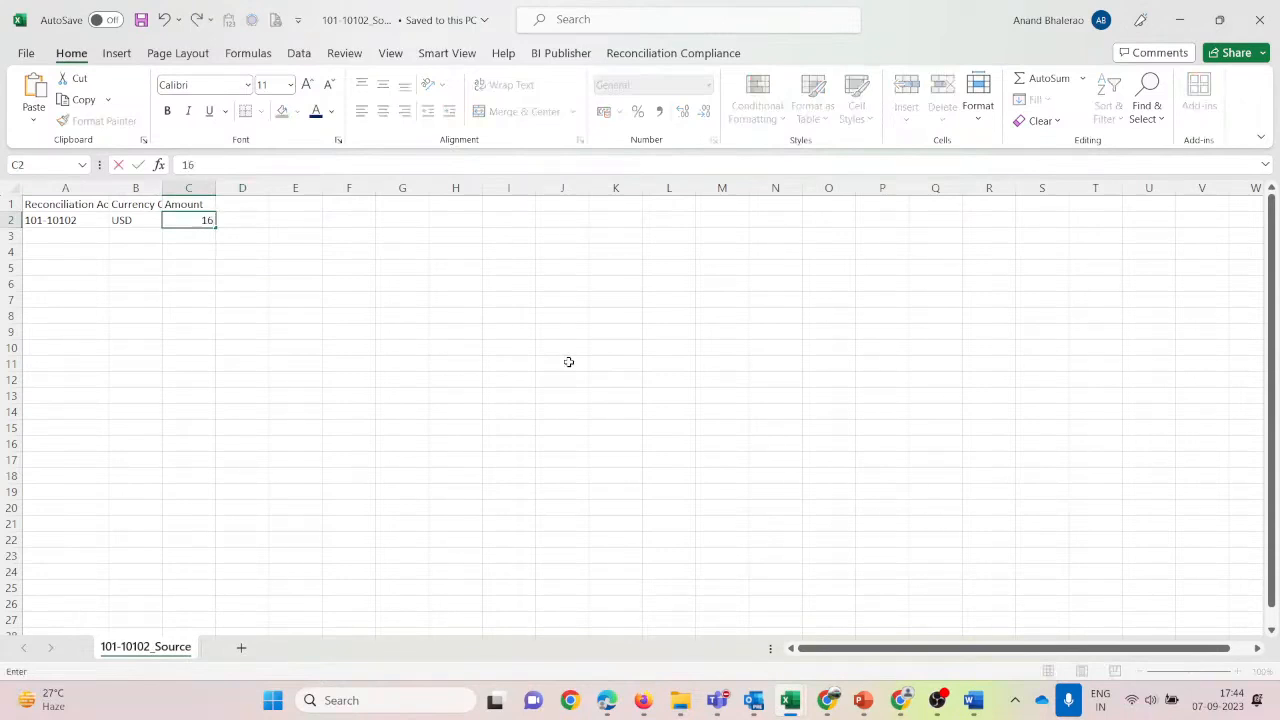
pyautogui.write('200')
pyautogui.press('Return')
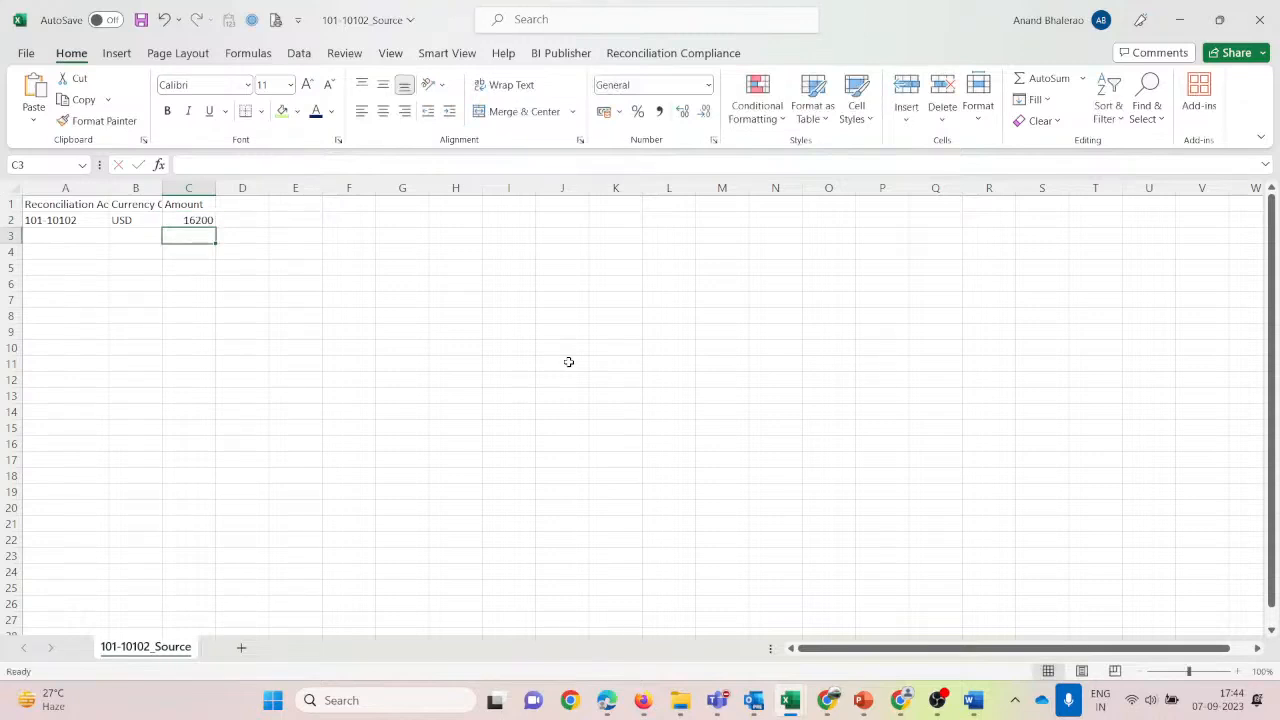
pyautogui.press('Up')
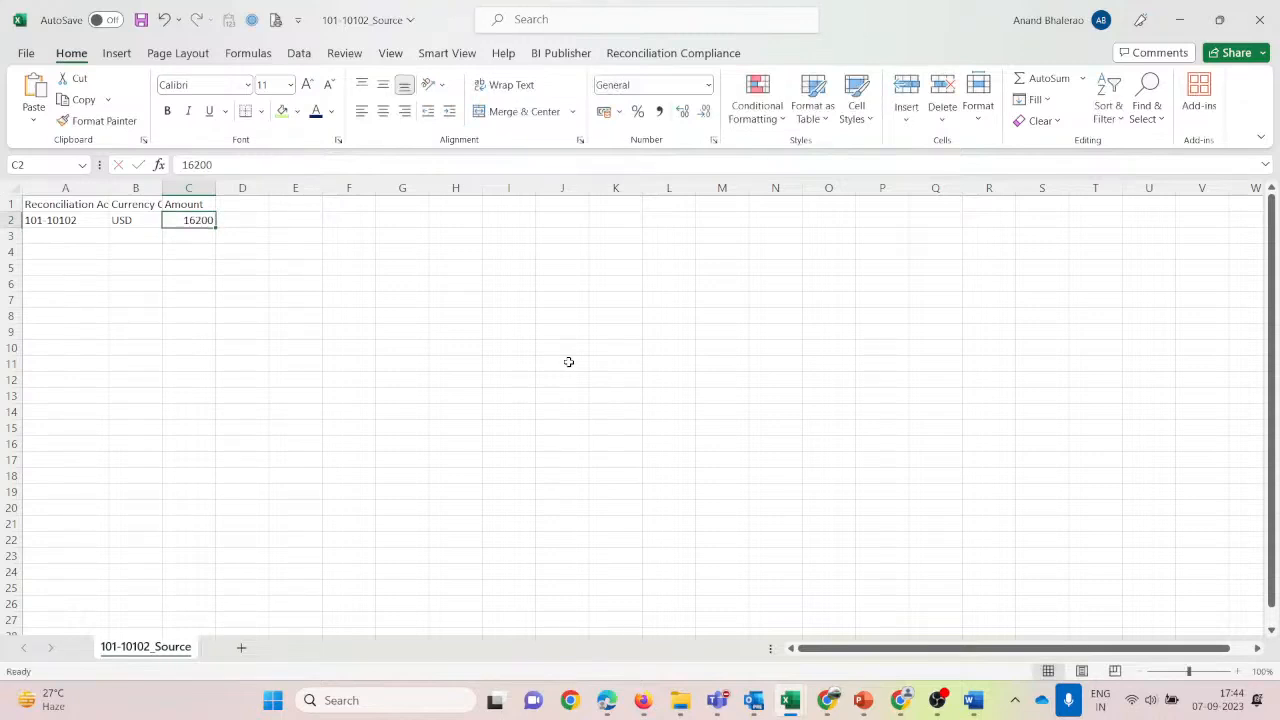
pyautogui.press('F2')
pyautogui.write('0')
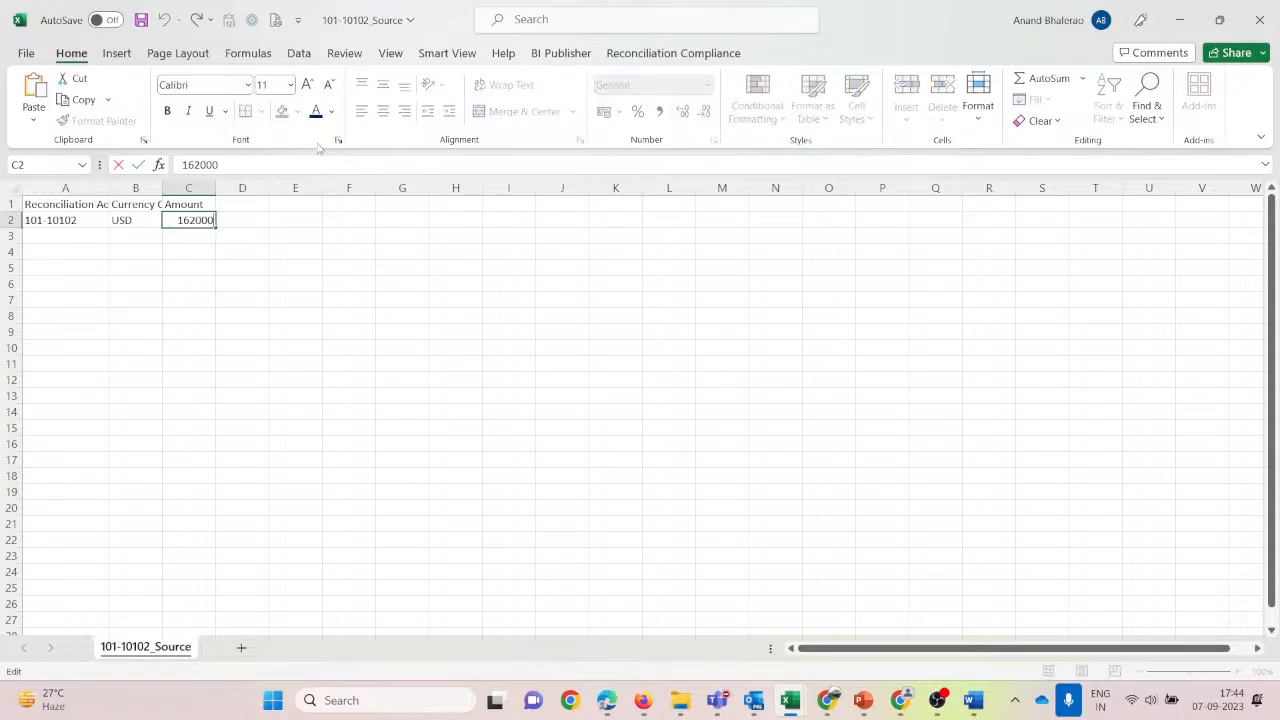
pyautogui.hotkey('ctrl', 'Return')
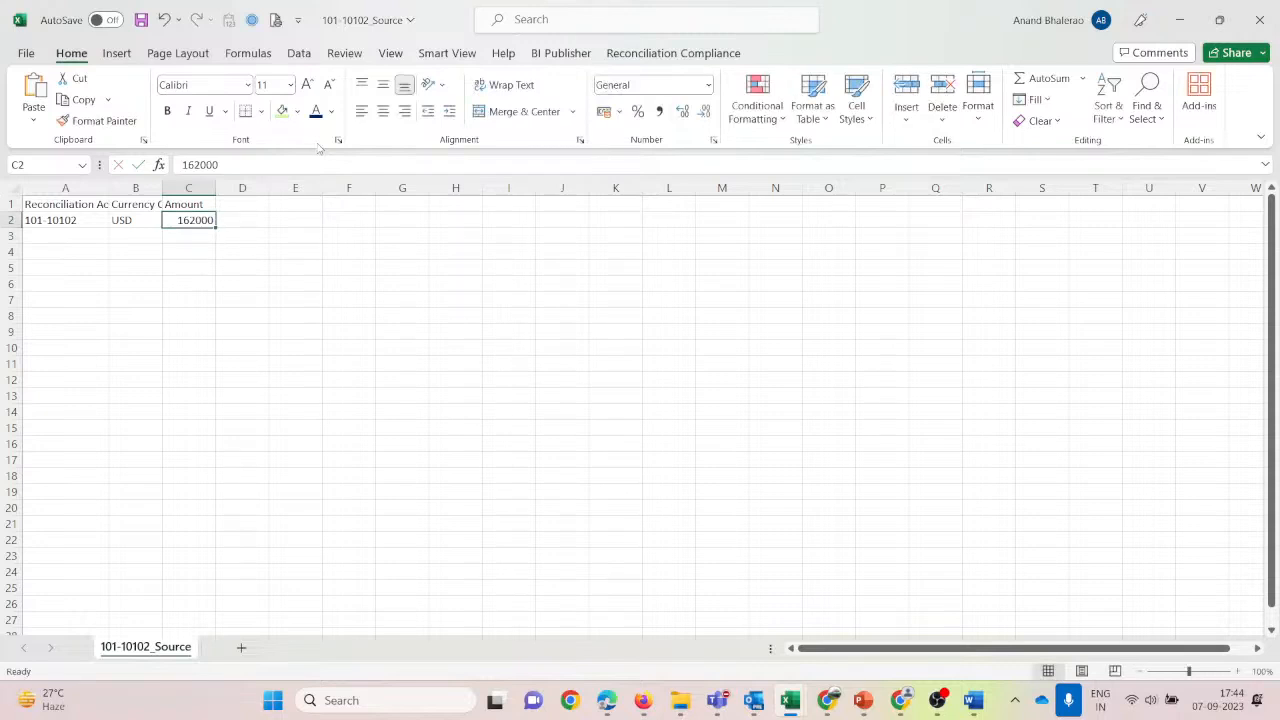
pyautogui.click(141, 20)
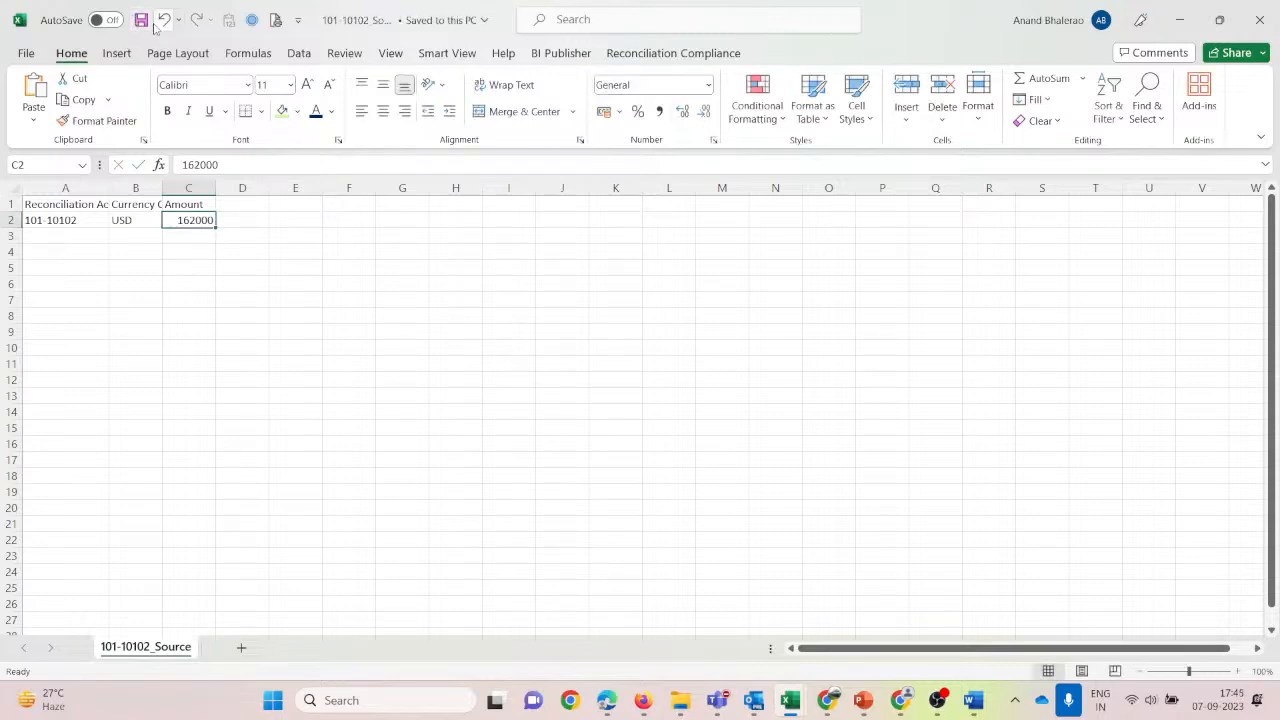
pyautogui.hotkey('alt', 'Tab')
pyautogui.hotkey('alt', 'Tab')
pyautogui.hotkey('alt', 'Tab')
pyautogui.hotkey('alt', 'Tab')
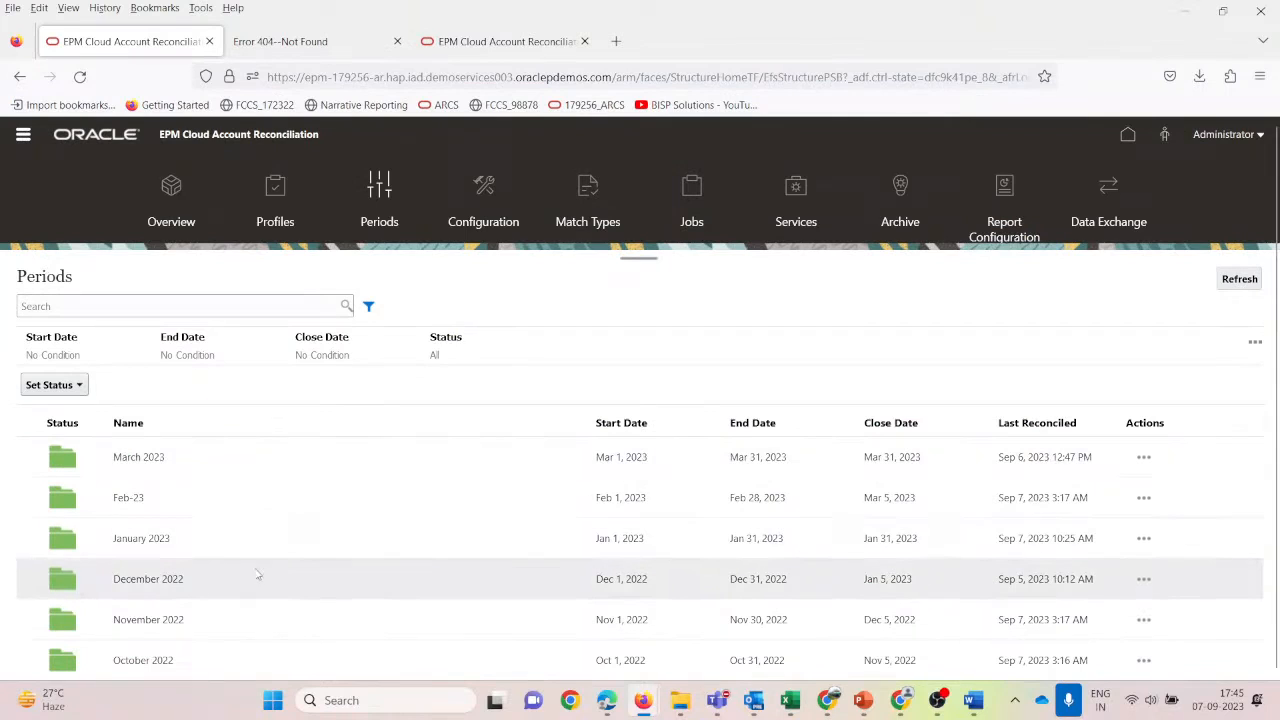
# Scroll the Periods list to August 2022 and open its Import Pre-Mapped Data actions.
pyautogui.scroll(-2, 238, 574)
pyautogui.scroll(-2, 234, 606)
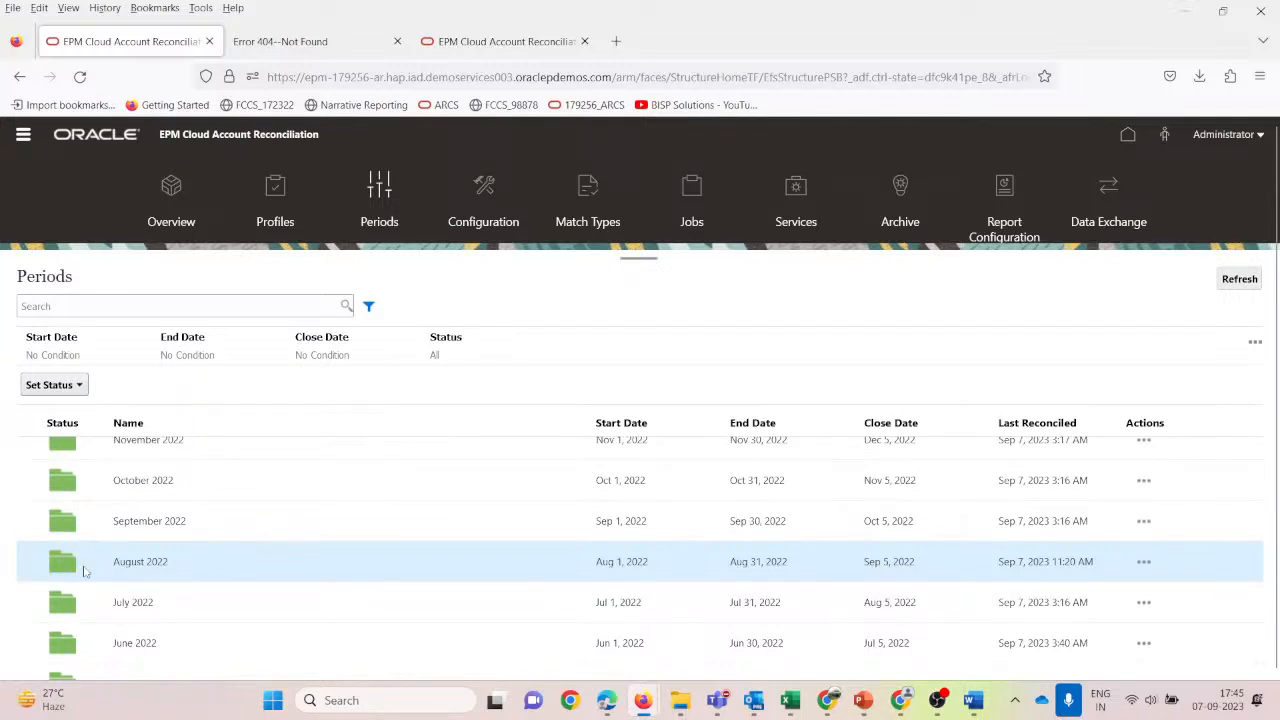
pyautogui.scroll(-3, 84, 571)
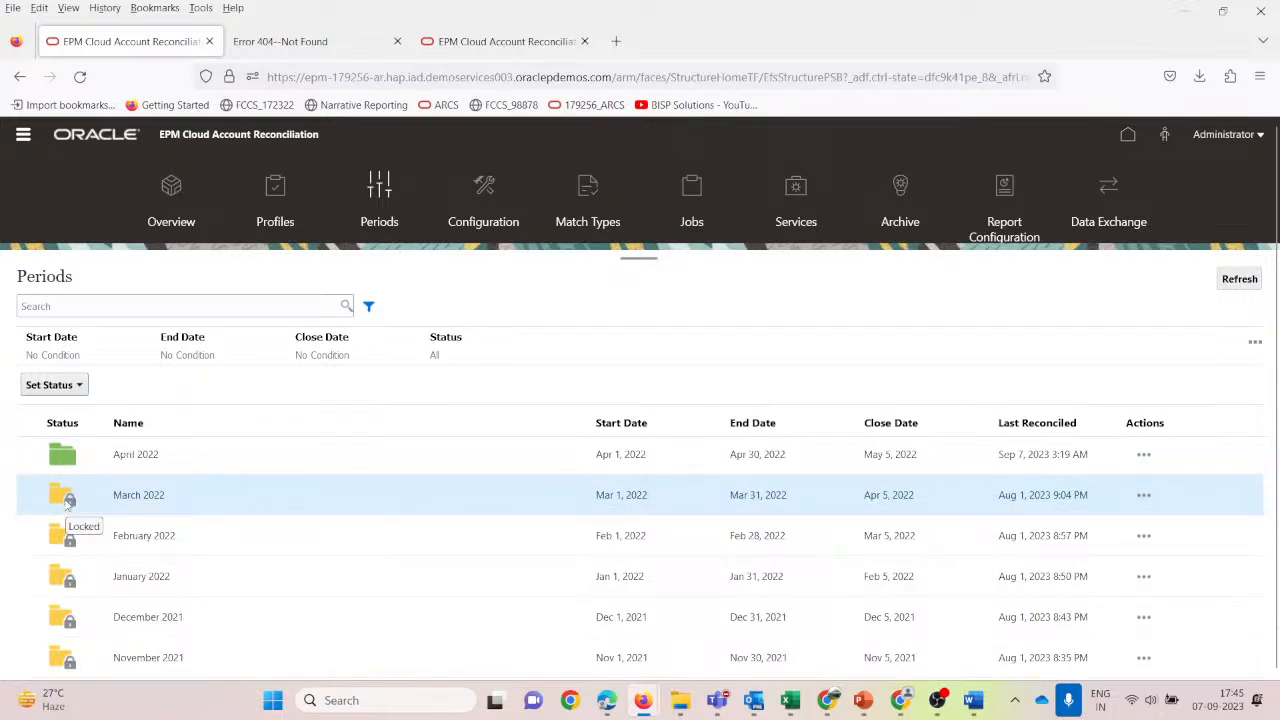
pyautogui.scroll(-2, 74, 552)
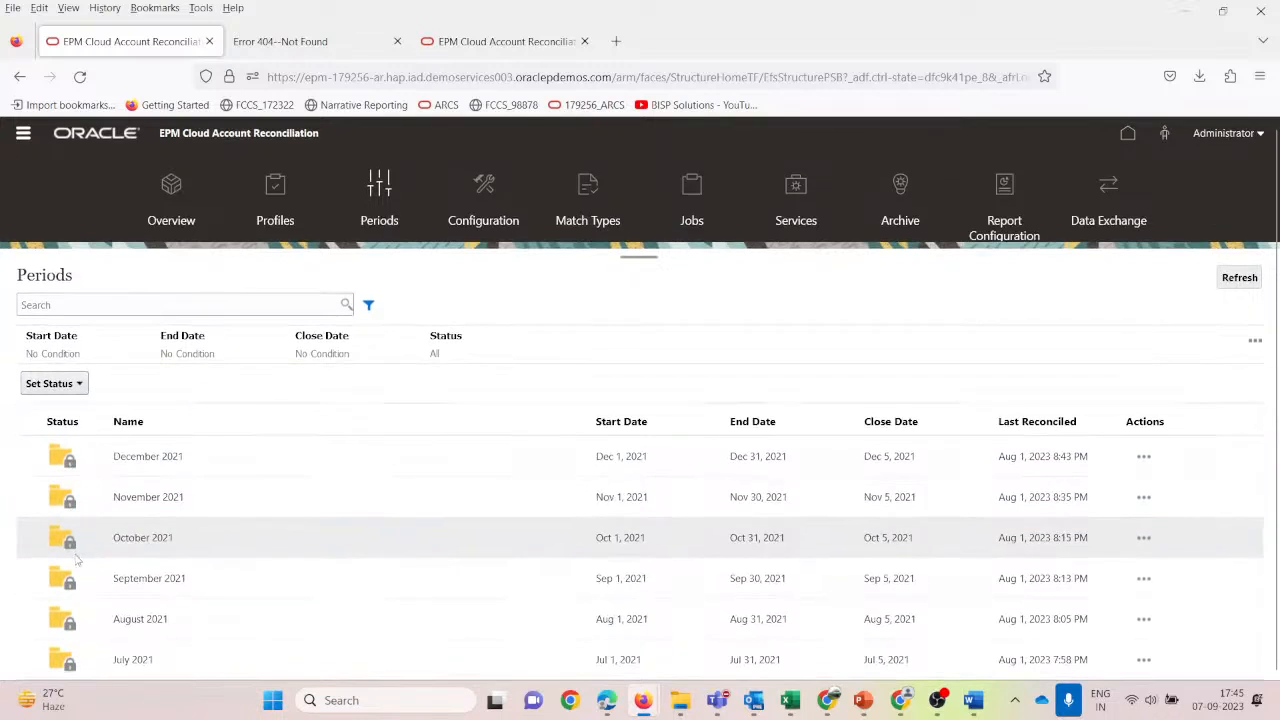
pyautogui.scroll(7, 77, 562)
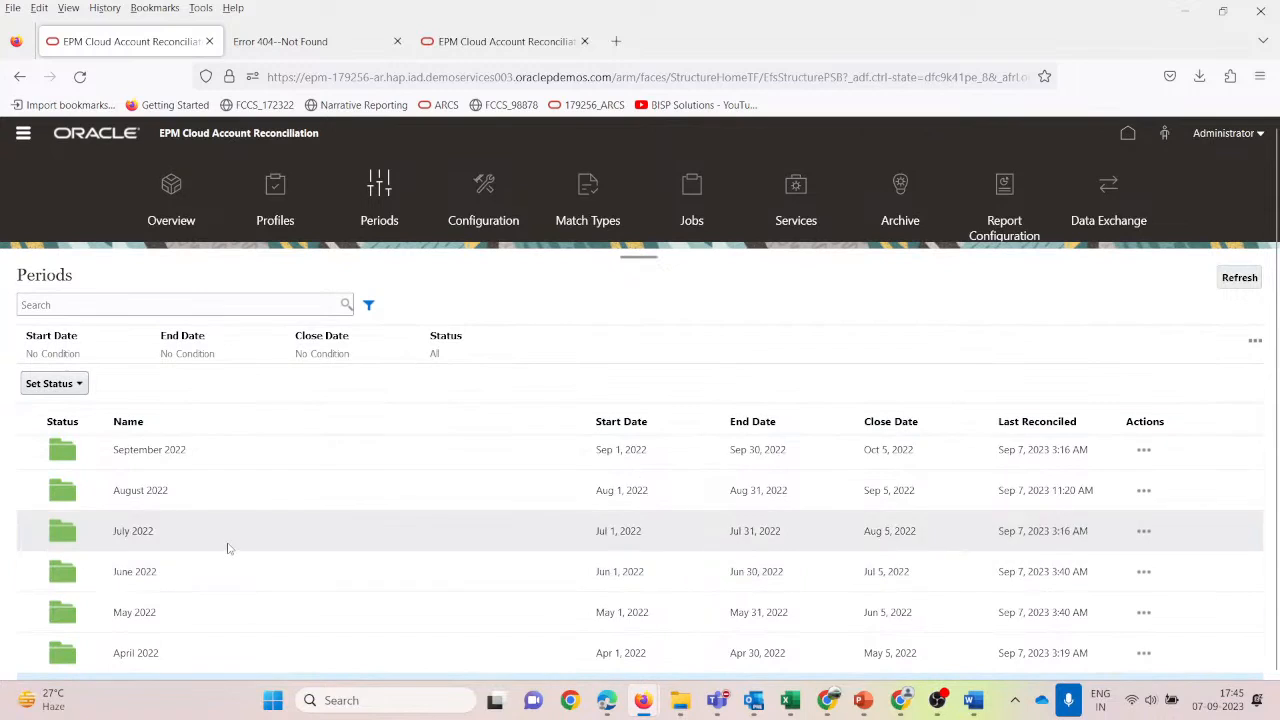
pyautogui.scroll(-1, 228, 548)
pyautogui.scroll(1, 228, 548)
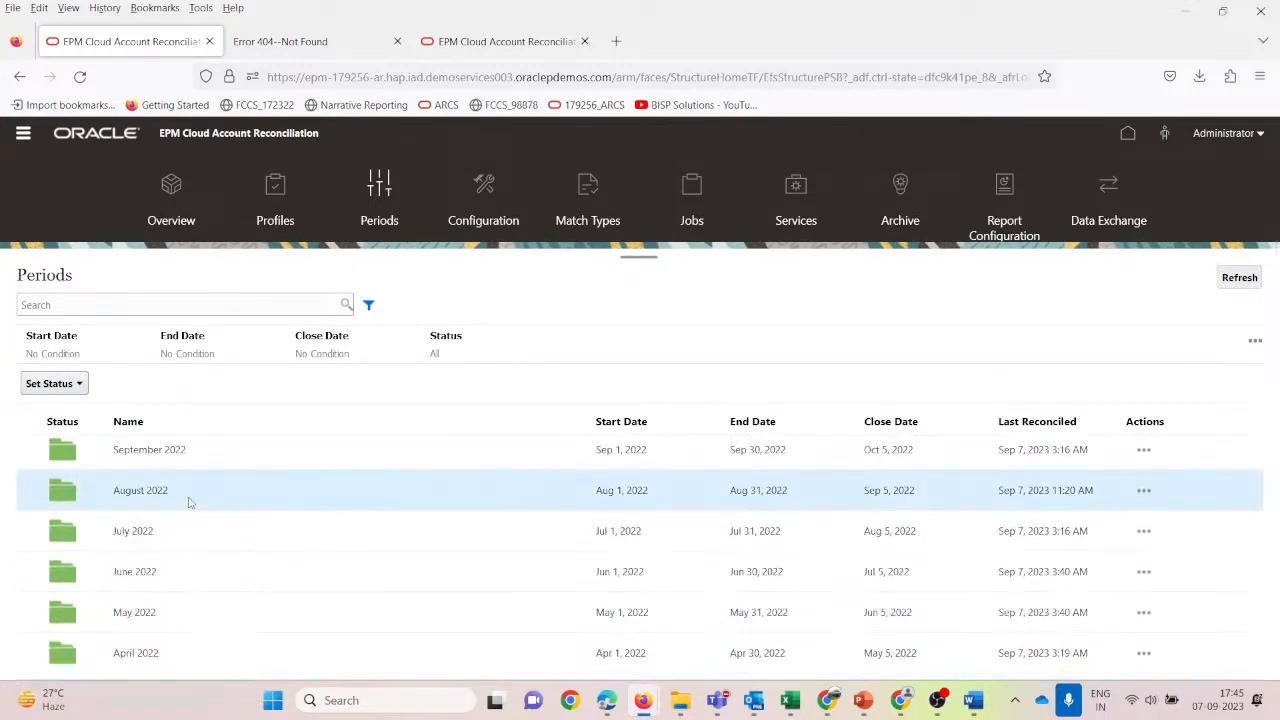
pyautogui.click(1143, 491)
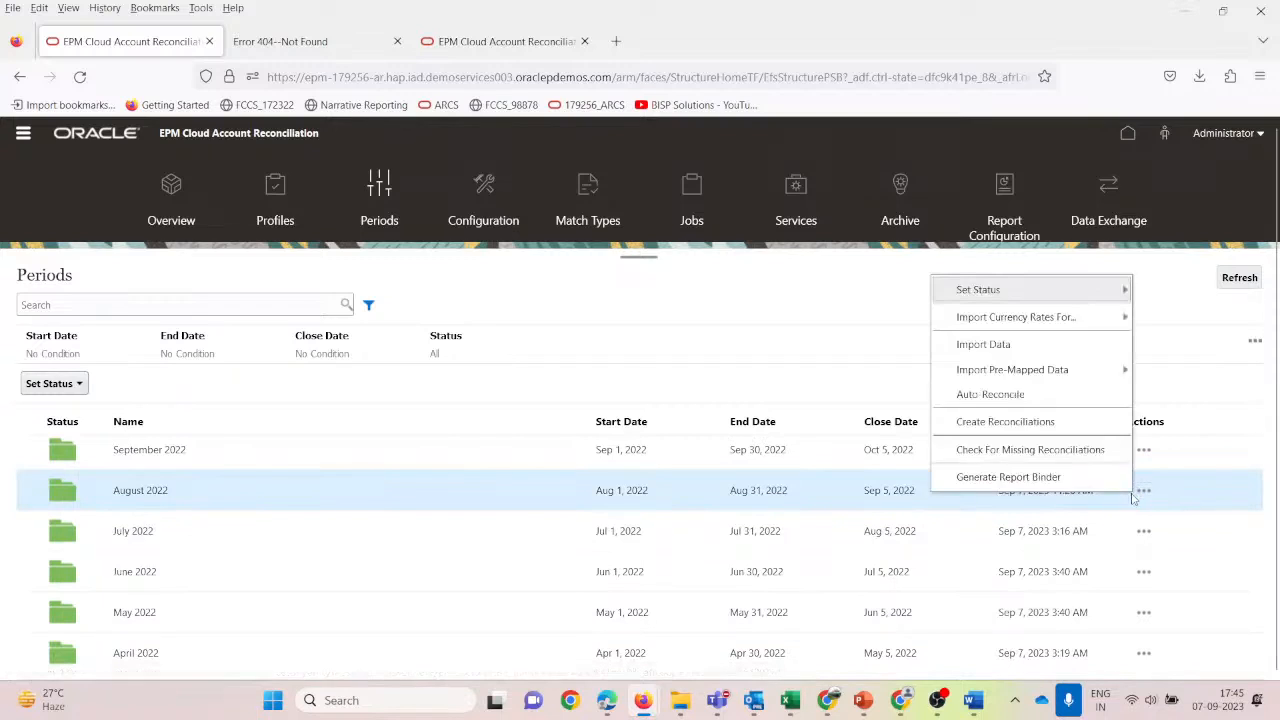
pyautogui.moveTo(990, 372)
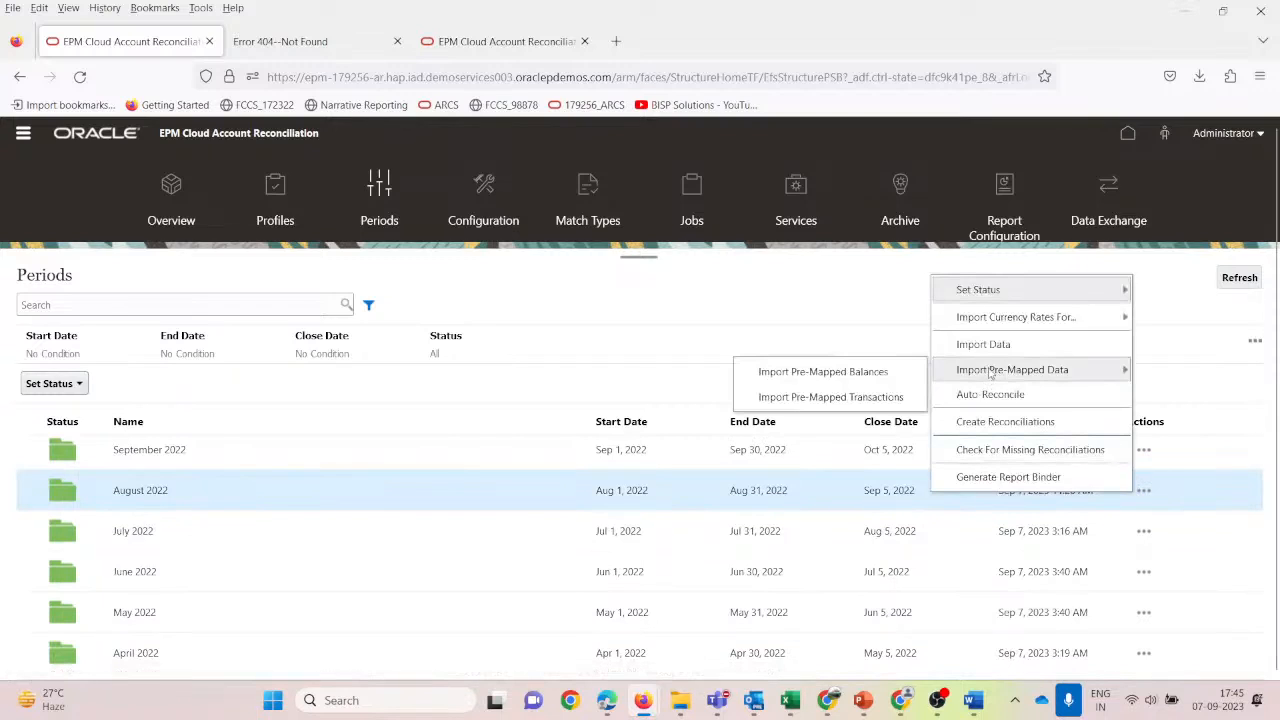
# Start a pre-mapped balance import for August 2022 and upload 101-10102_Source.csv.
pyautogui.click(825, 374)
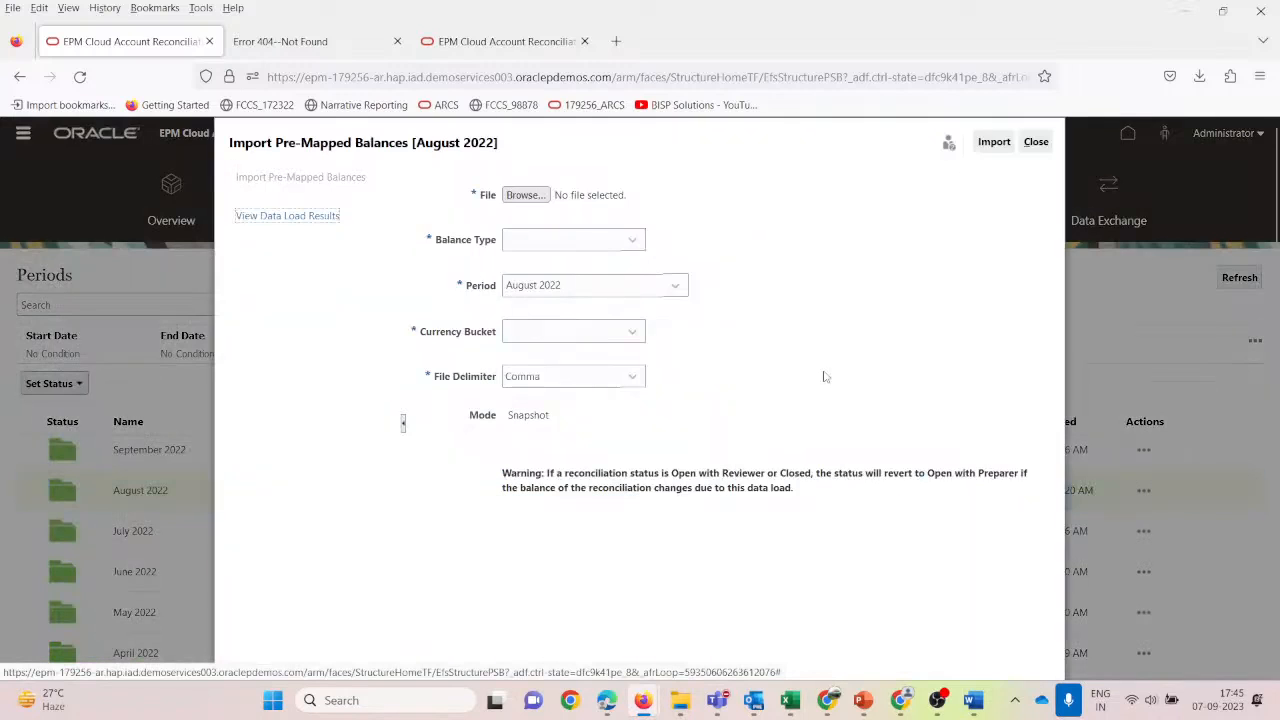
pyautogui.click(532, 199)
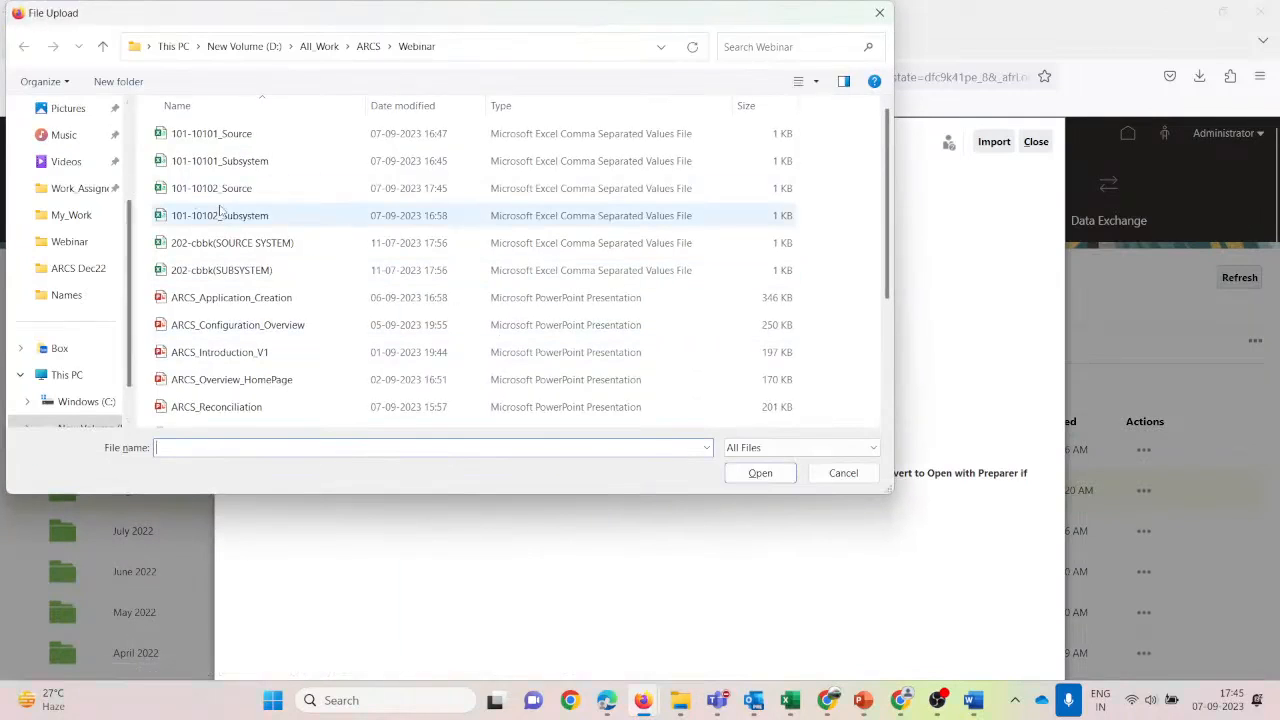
pyautogui.click(224, 197)
pyautogui.click(760, 473)
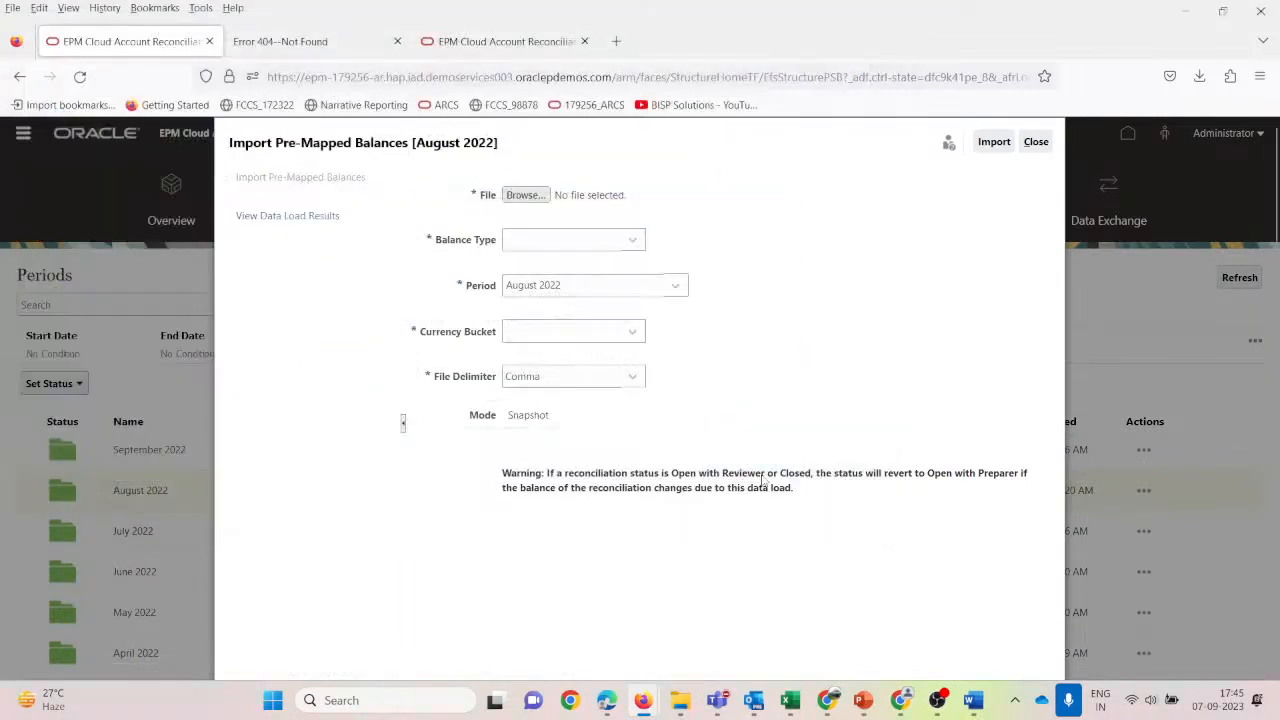
# Set Balance Type to Source System, Period August 2022 and Currency Bucket Functional.
pyautogui.click(631, 243)
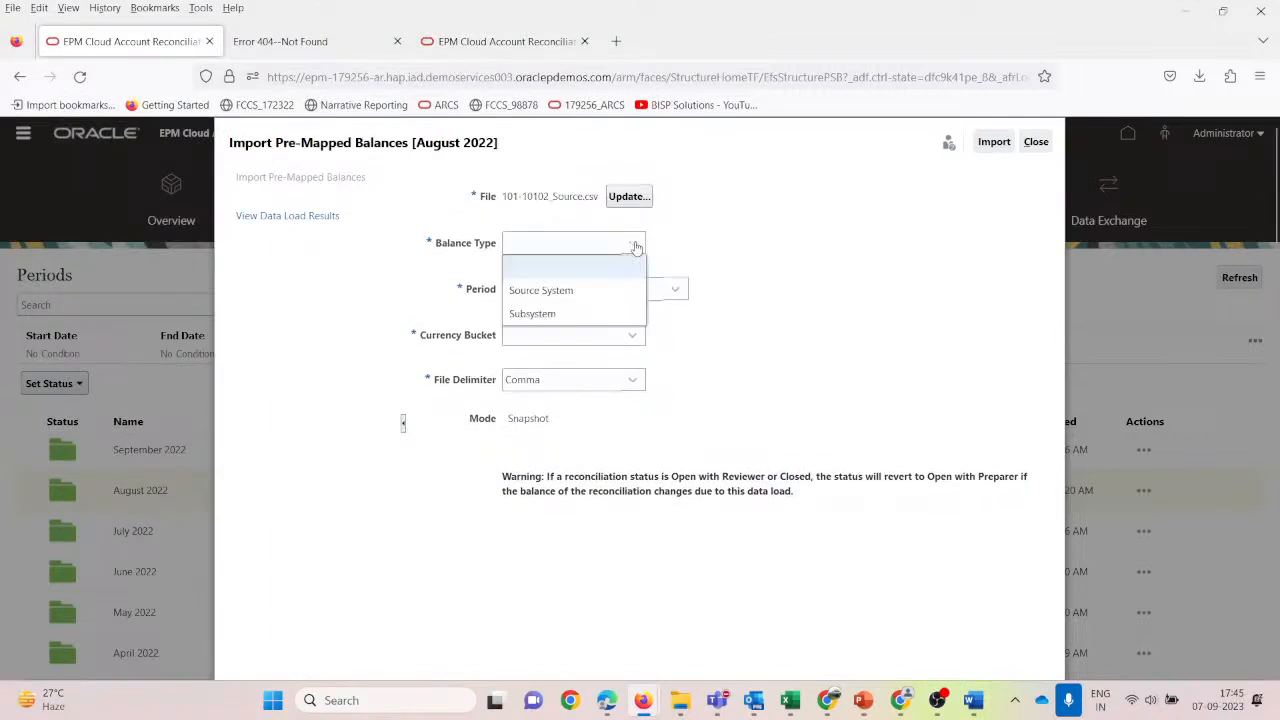
pyautogui.click(588, 294)
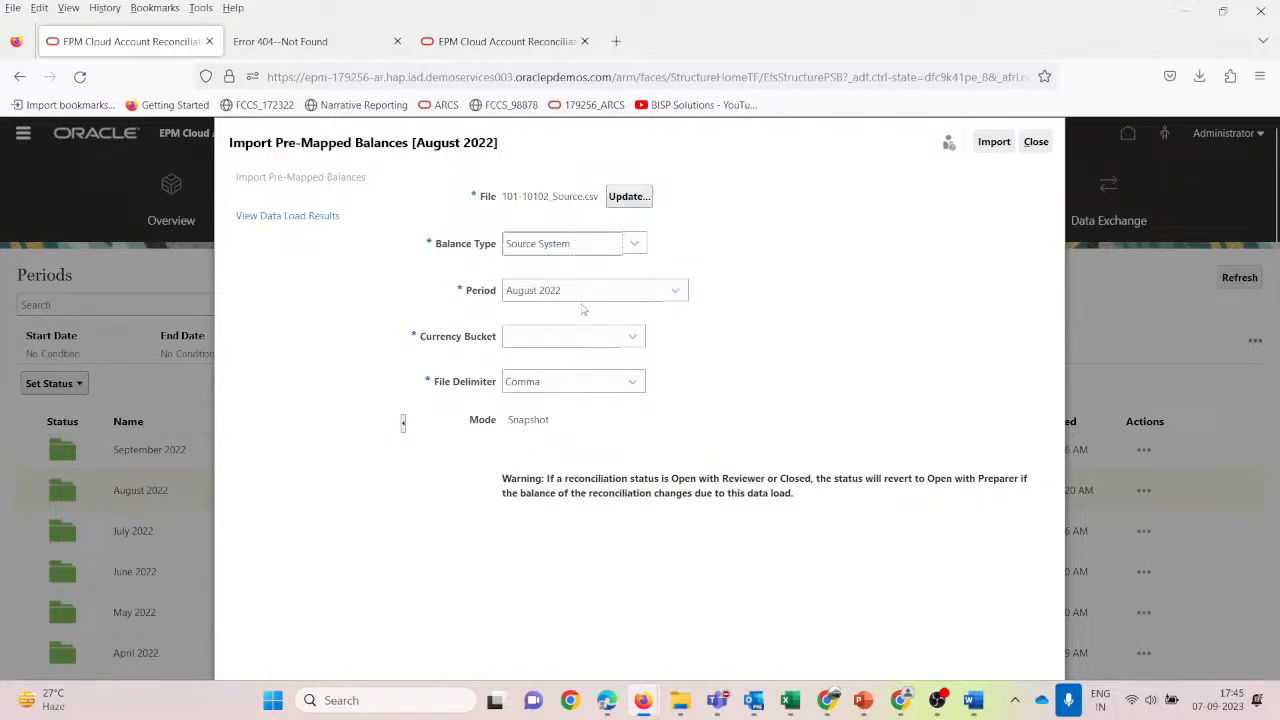
pyautogui.click(675, 290)
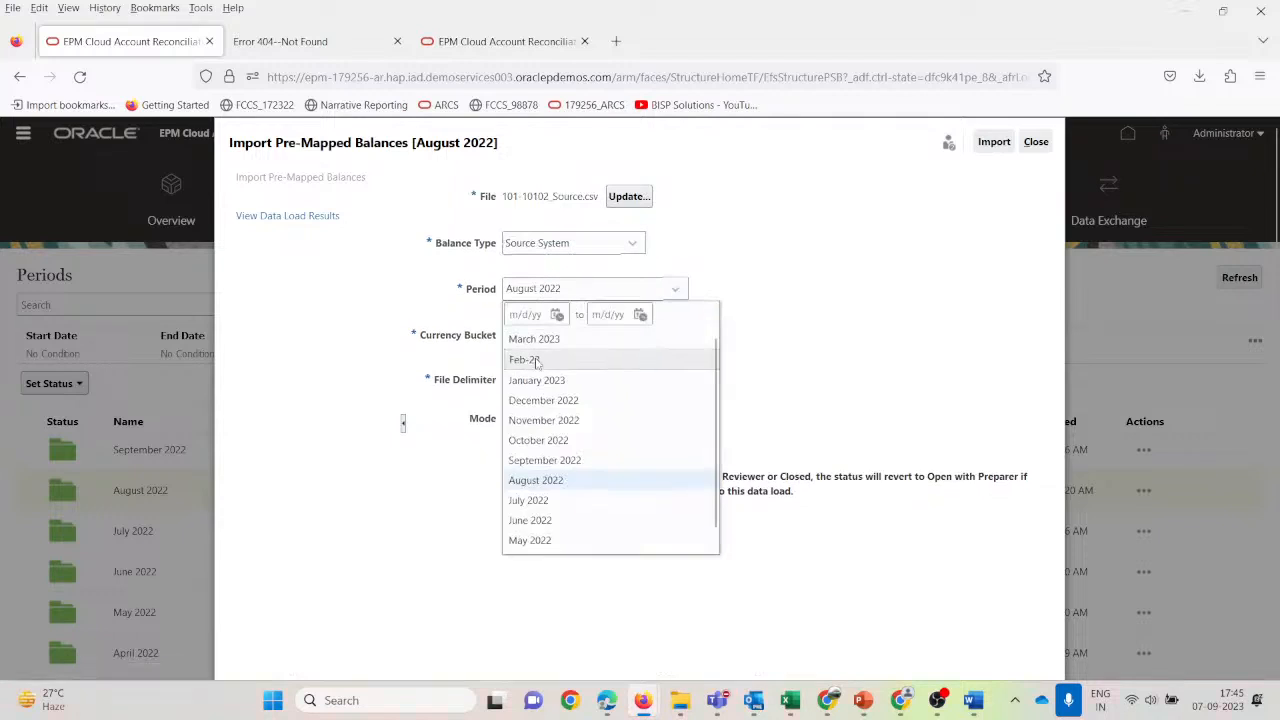
pyautogui.click(545, 483)
pyautogui.click(545, 341)
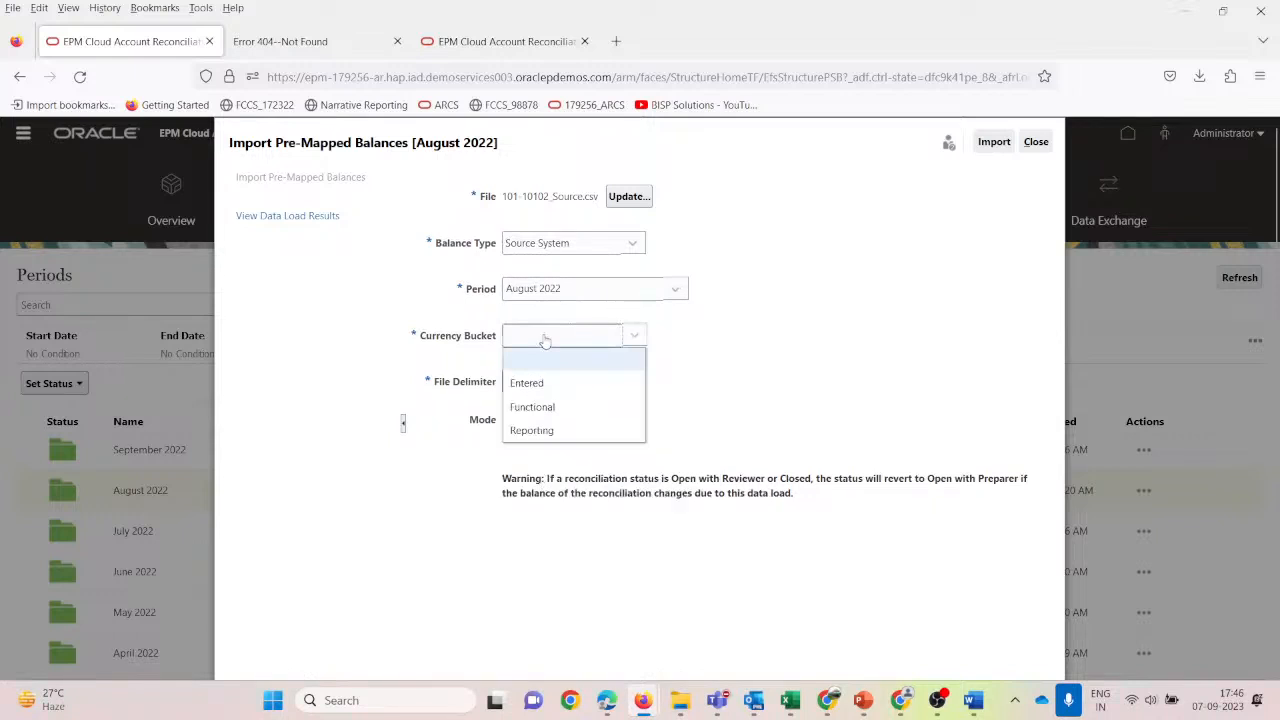
pyautogui.click(550, 406)
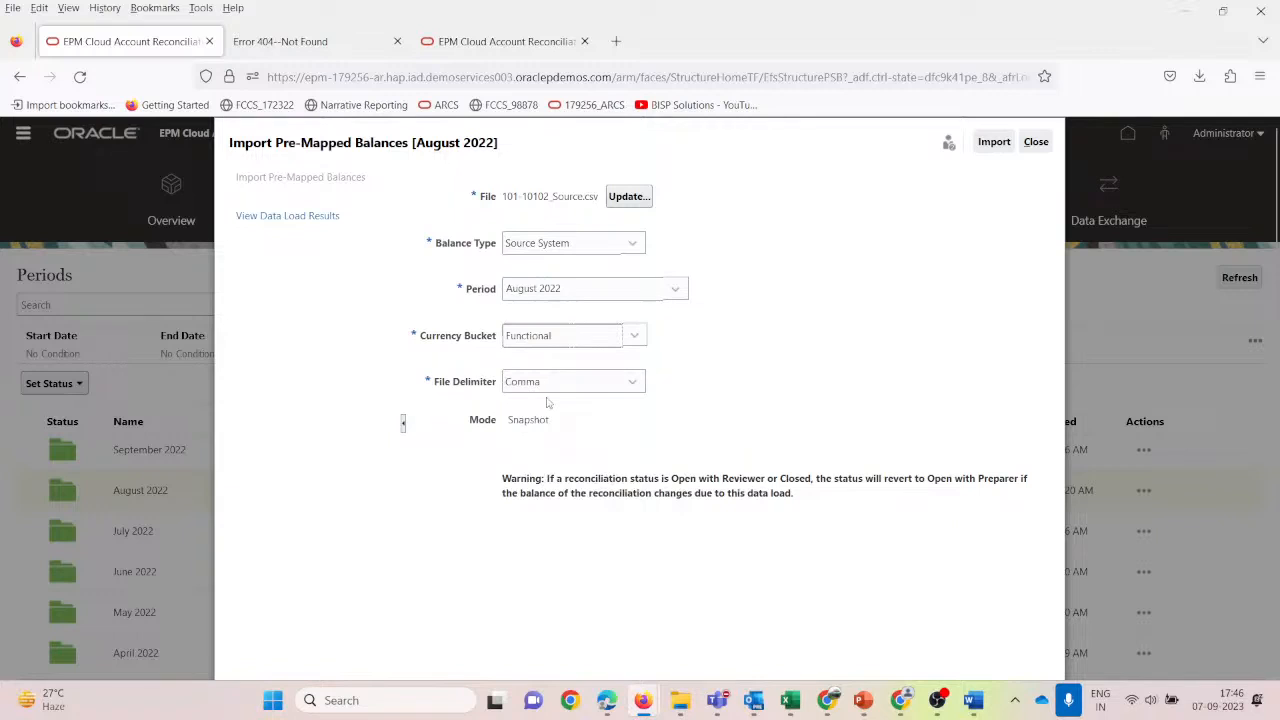
pyautogui.moveTo(550, 424); pyautogui.dragTo(508, 428)
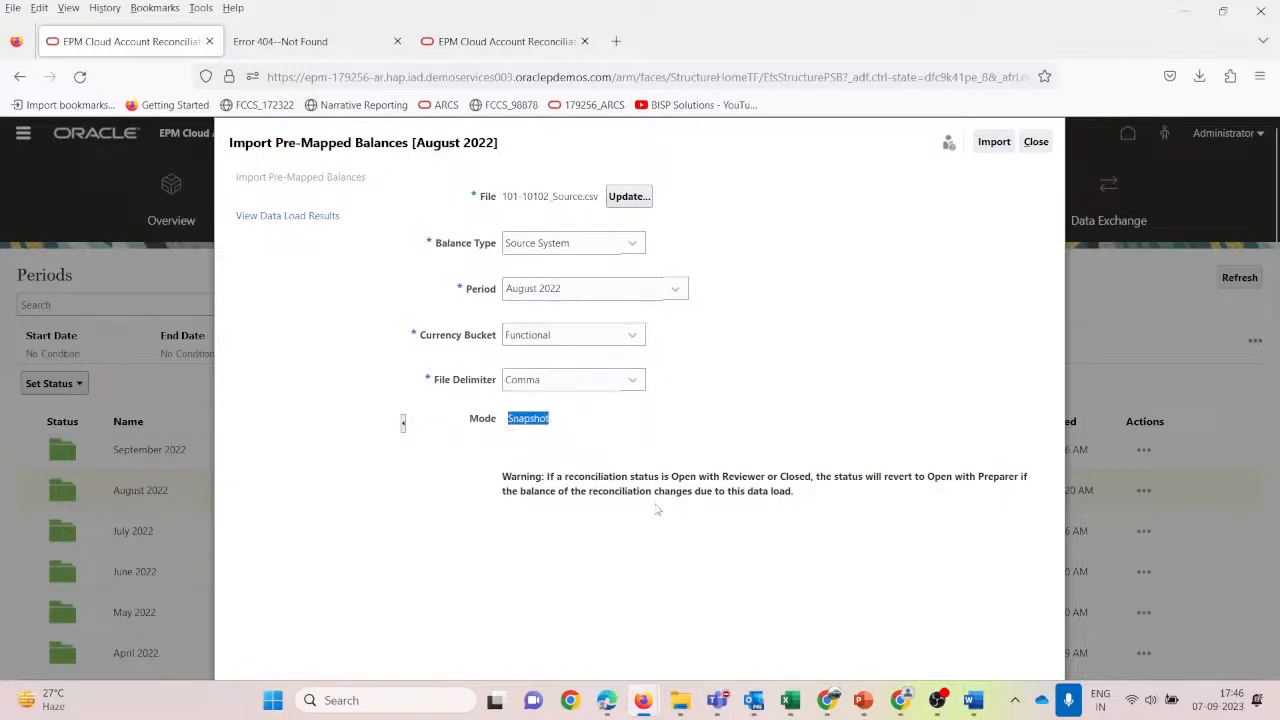
pyautogui.hotkey('alt', 'Tab')
# Show slide 12, Profile, in ARCS_Reconciliation and highlight the paragraph about profile snapshots.
pyautogui.moveTo(862, 704)
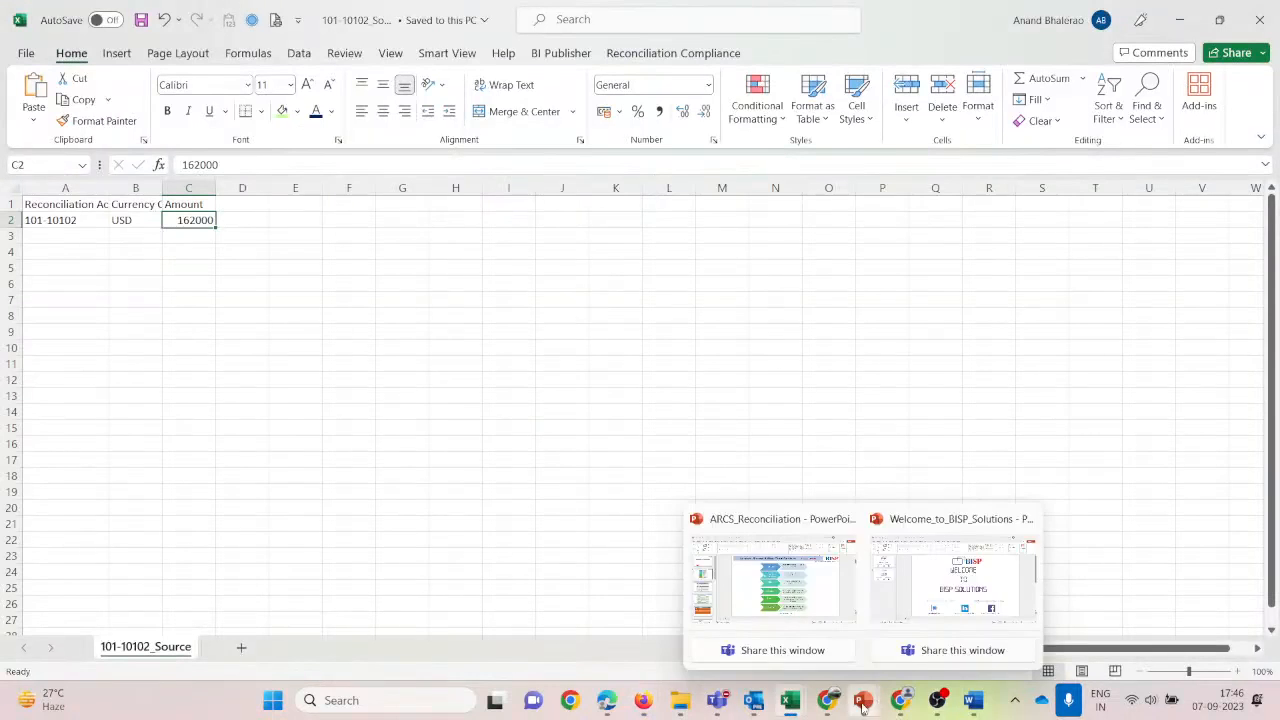
pyautogui.click(806, 600)
pyautogui.click(100, 523)
pyautogui.scroll(-5, 102, 526)
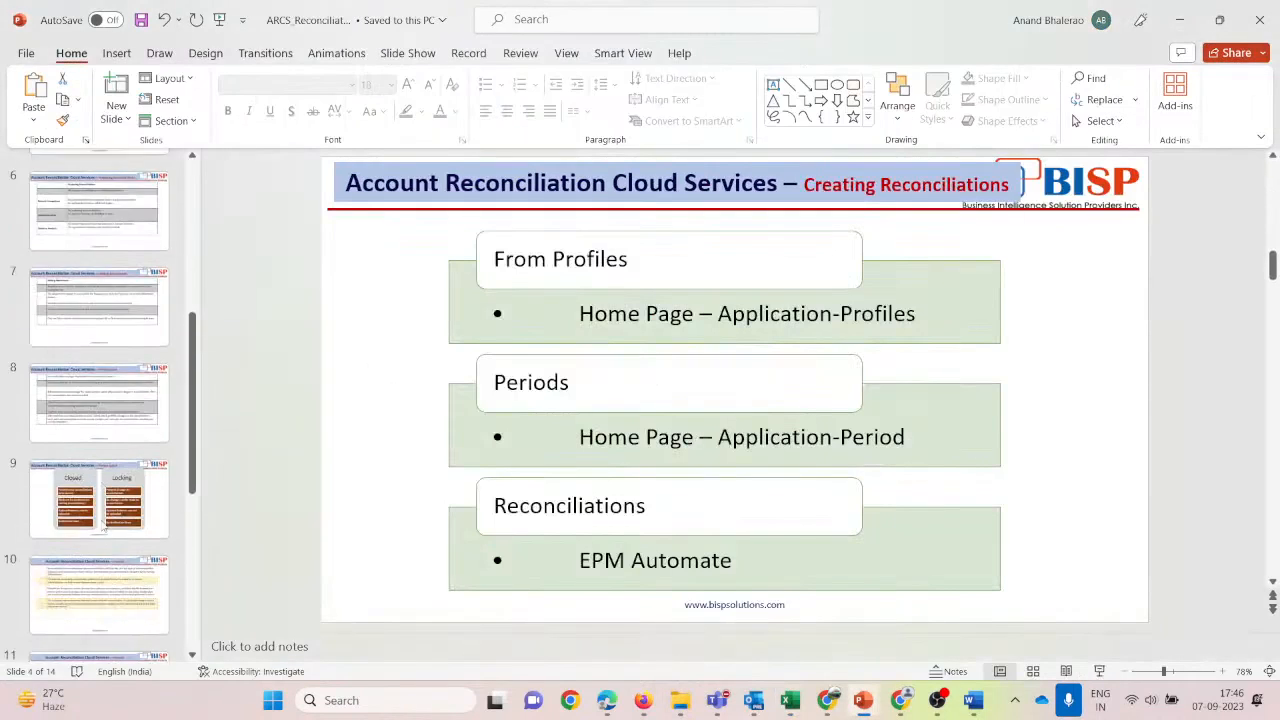
pyautogui.scroll(-5, 103, 531)
pyautogui.click(116, 403)
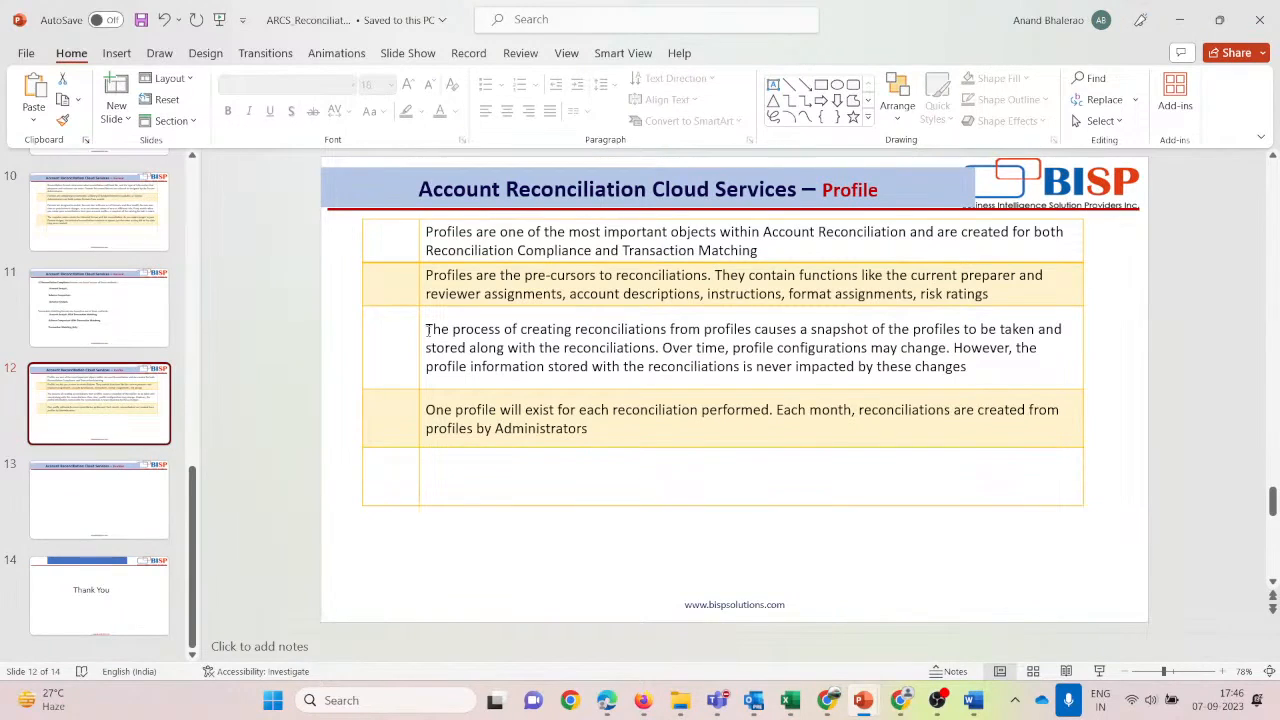
pyautogui.moveTo(974, 371); pyautogui.dragTo(423, 334)
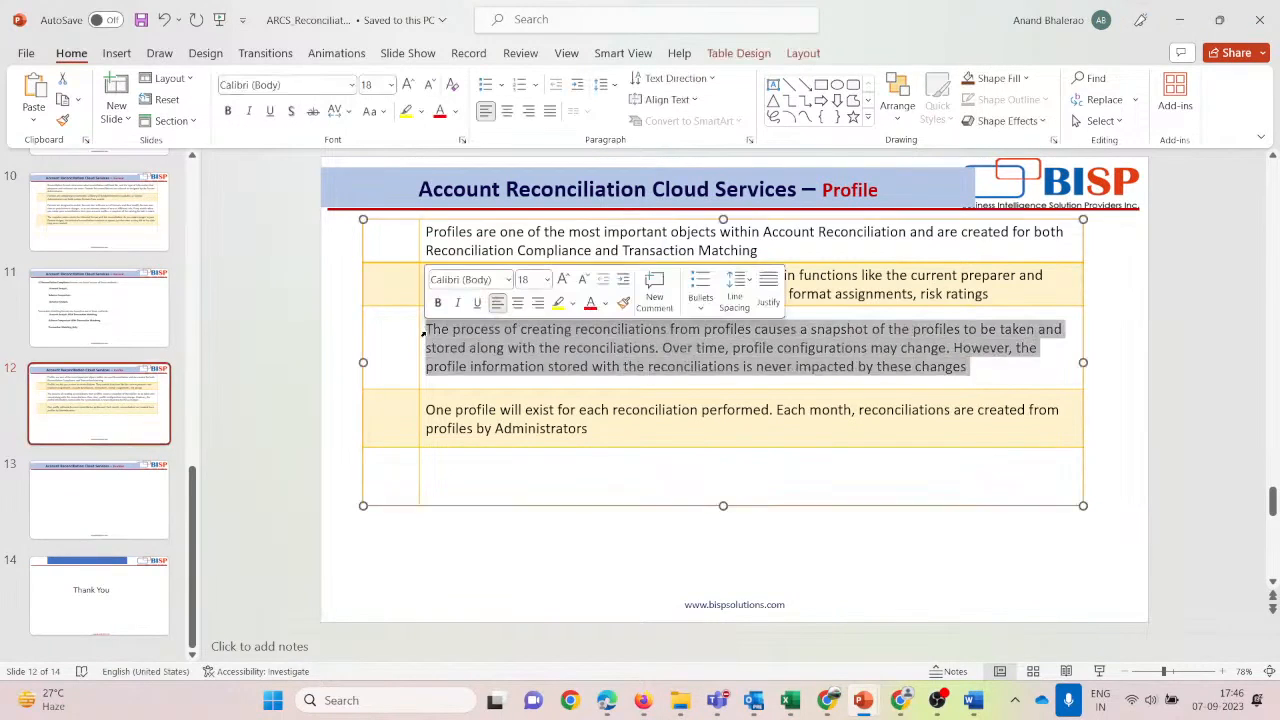
pyautogui.hotkey('alt', 'Tab')
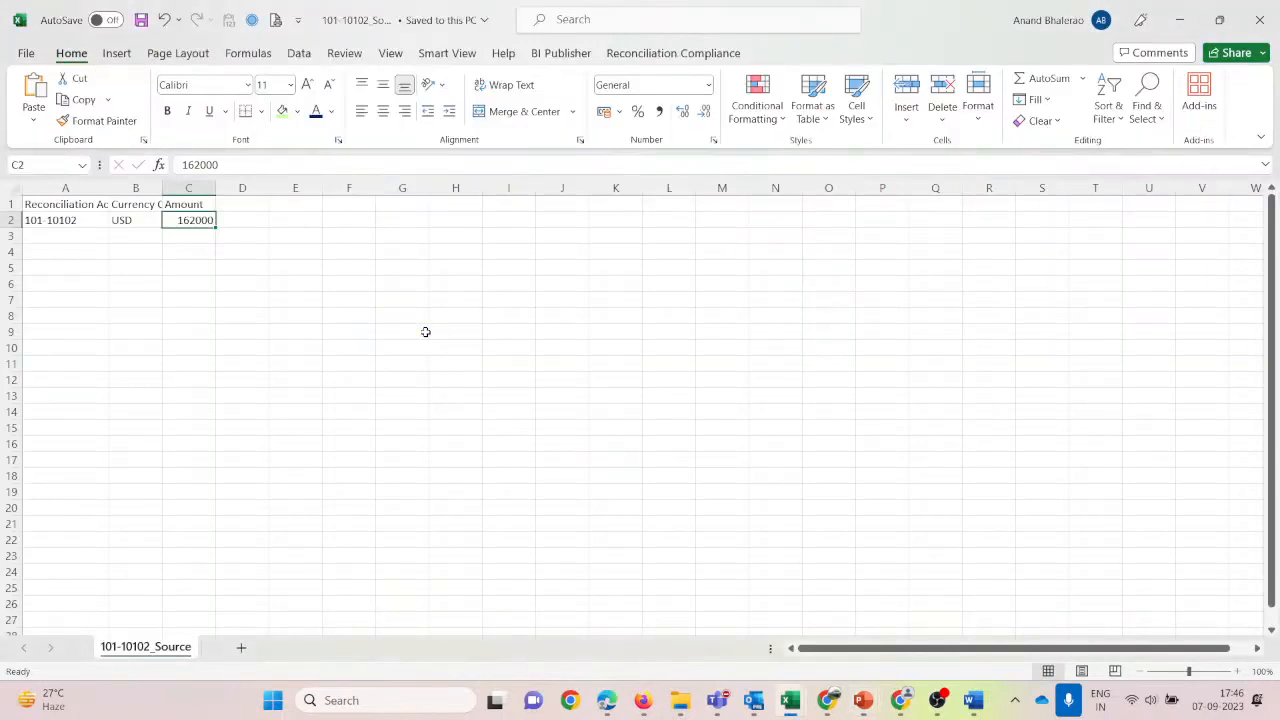
pyautogui.hotkey('alt', 'Tab')
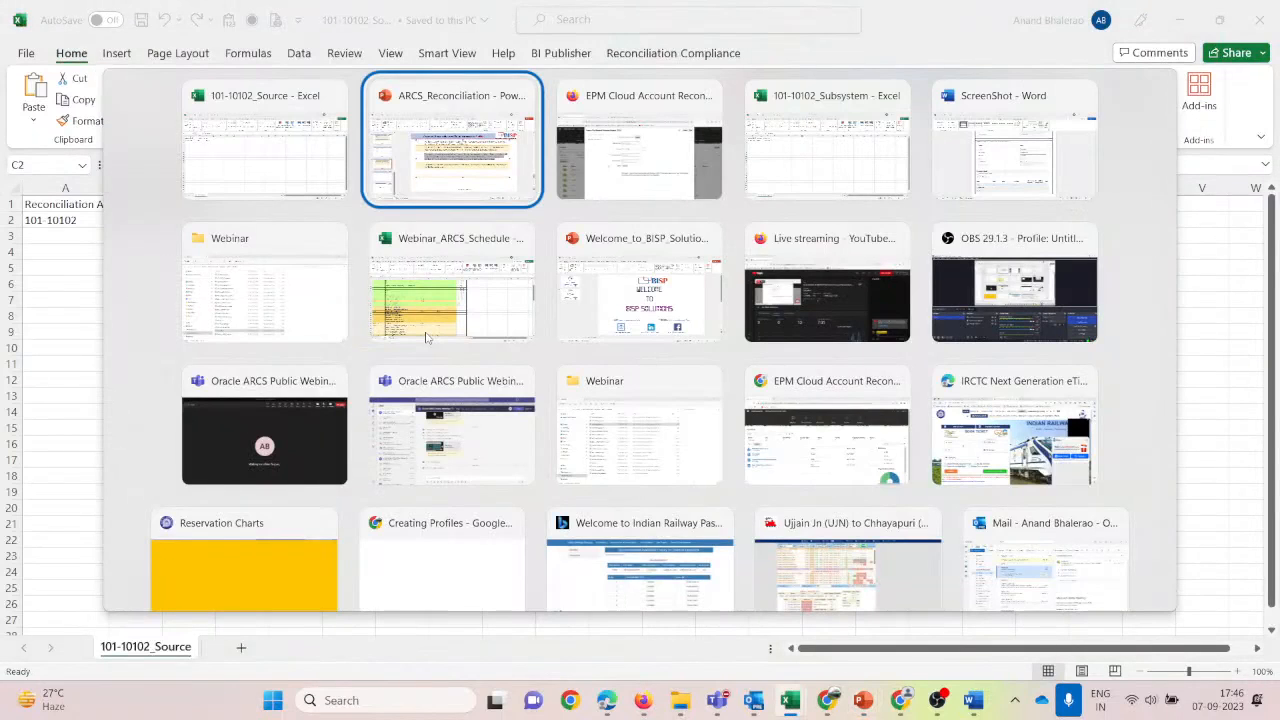
pyautogui.hotkey('alt', 'Tab')
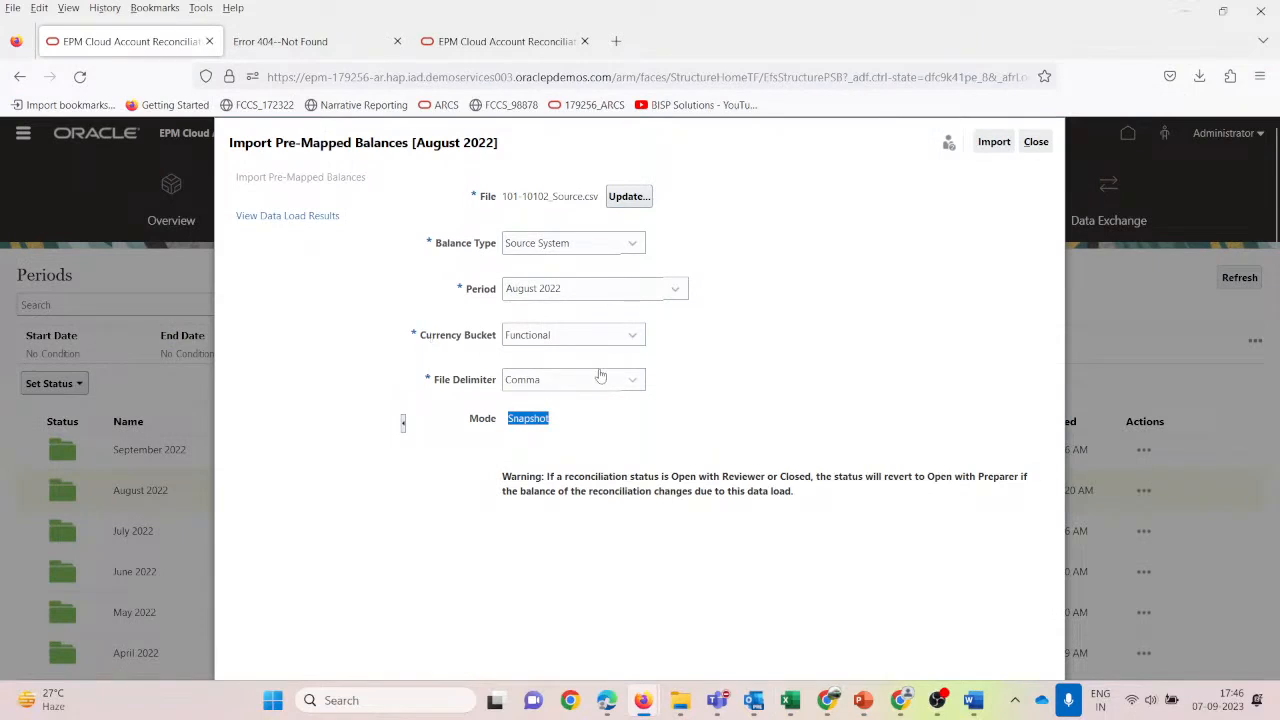
# Run the 101-10102_Source.csv import and refresh the August 2022 load results until it shows Completed.
pyautogui.click(775, 356)
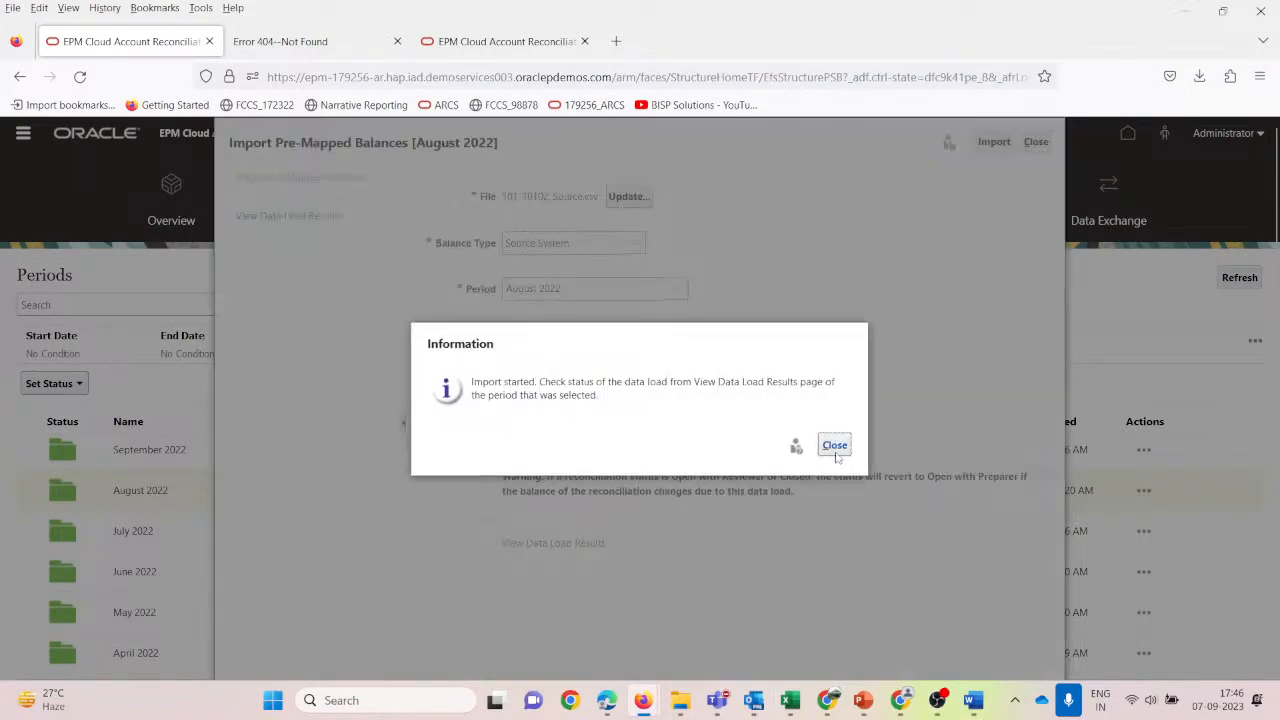
pyautogui.press('Return')
pyautogui.click(540, 543)
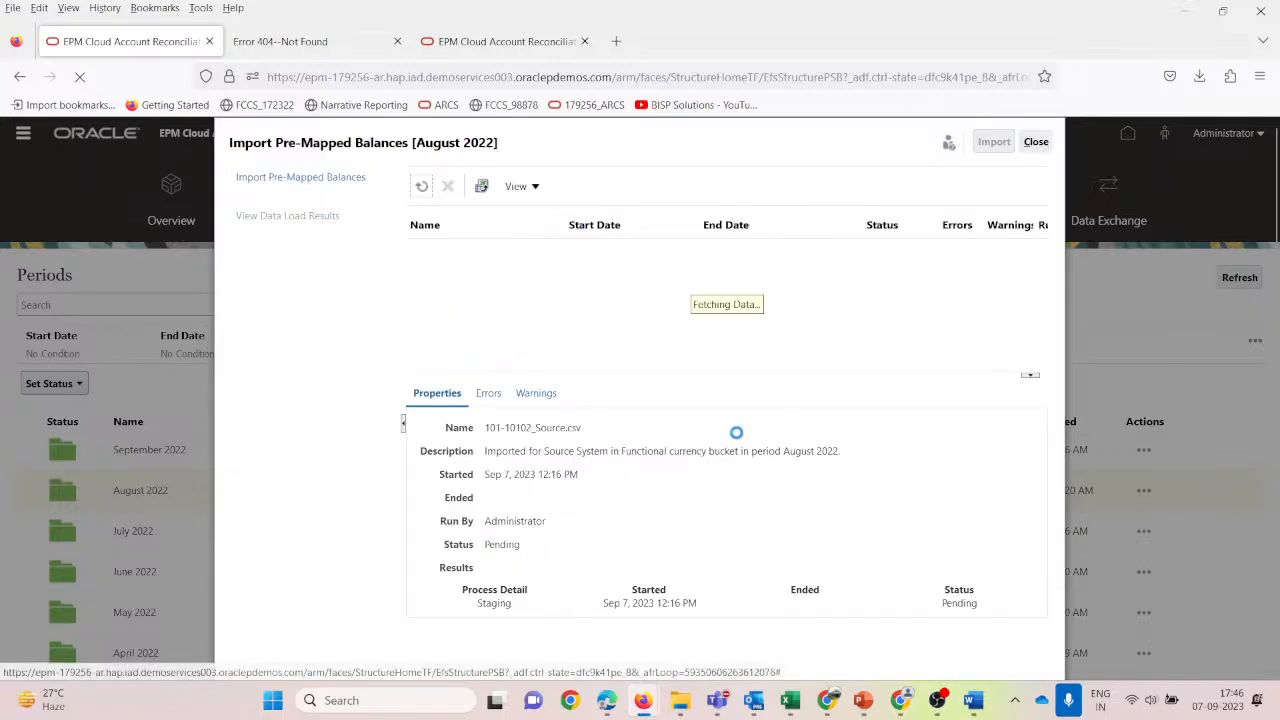
pyautogui.scroll(-3, 731, 329)
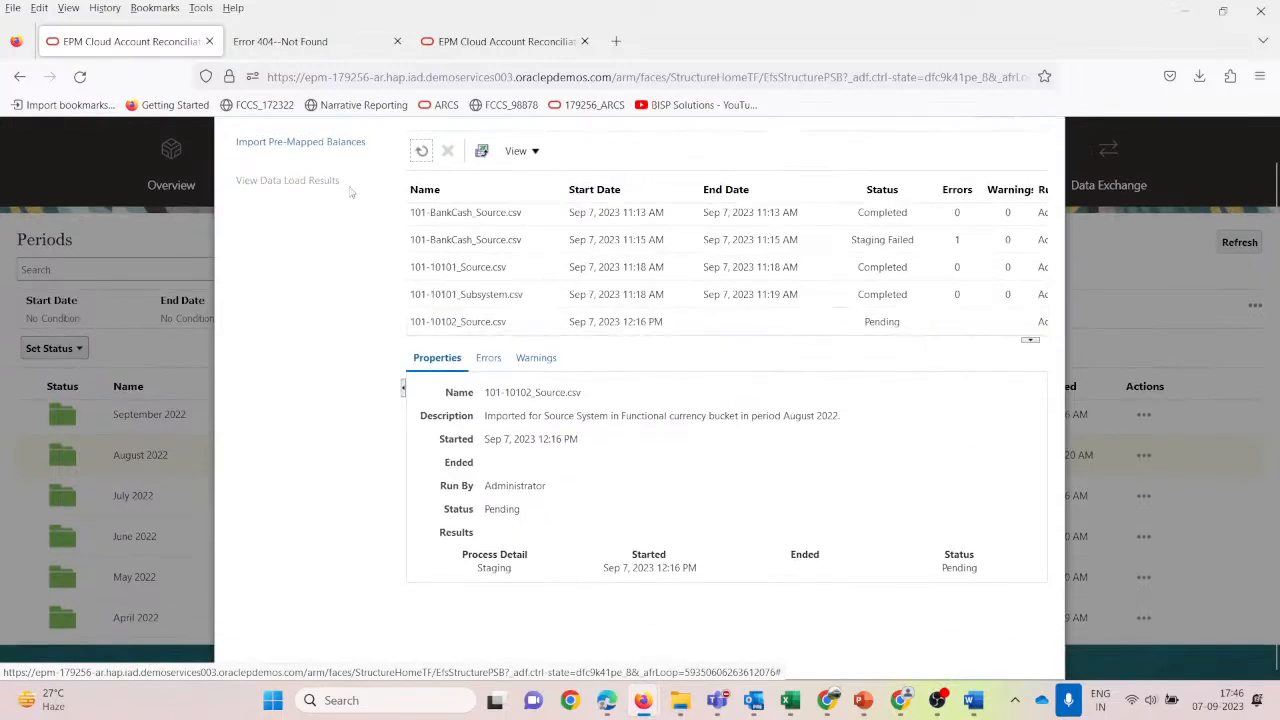
pyautogui.click(421, 150)
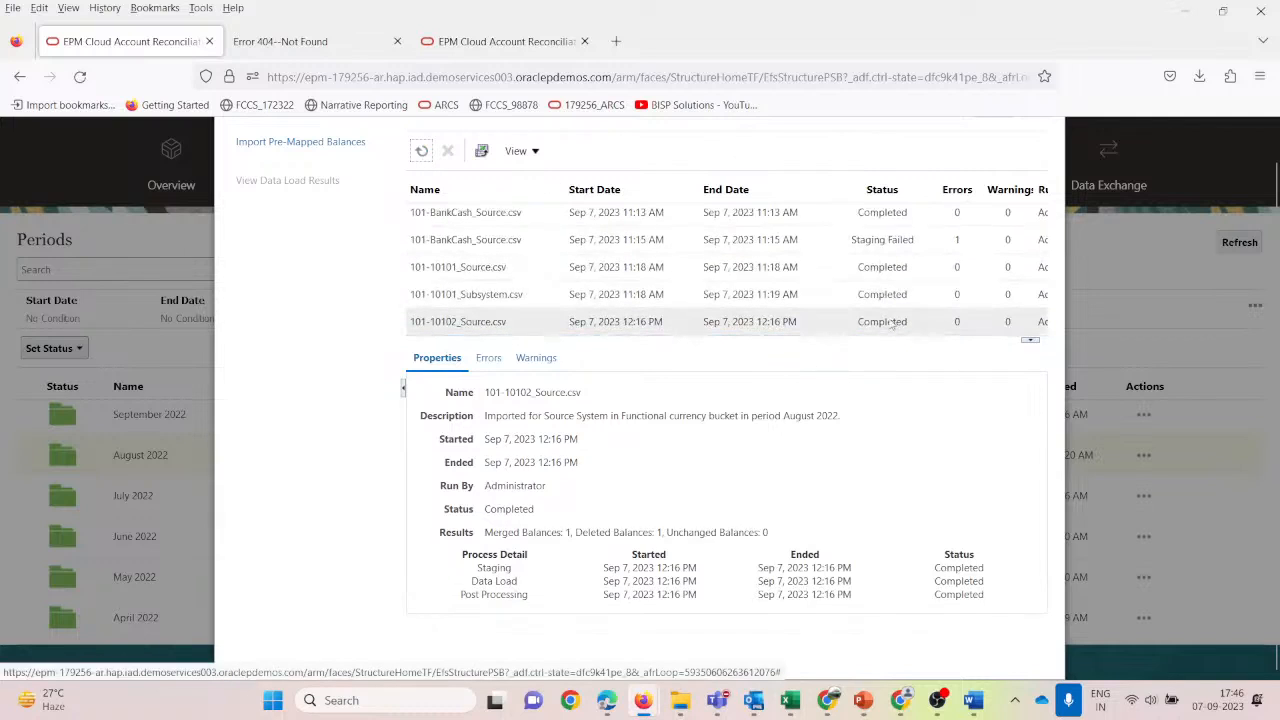
pyautogui.scroll(1, 893, 333)
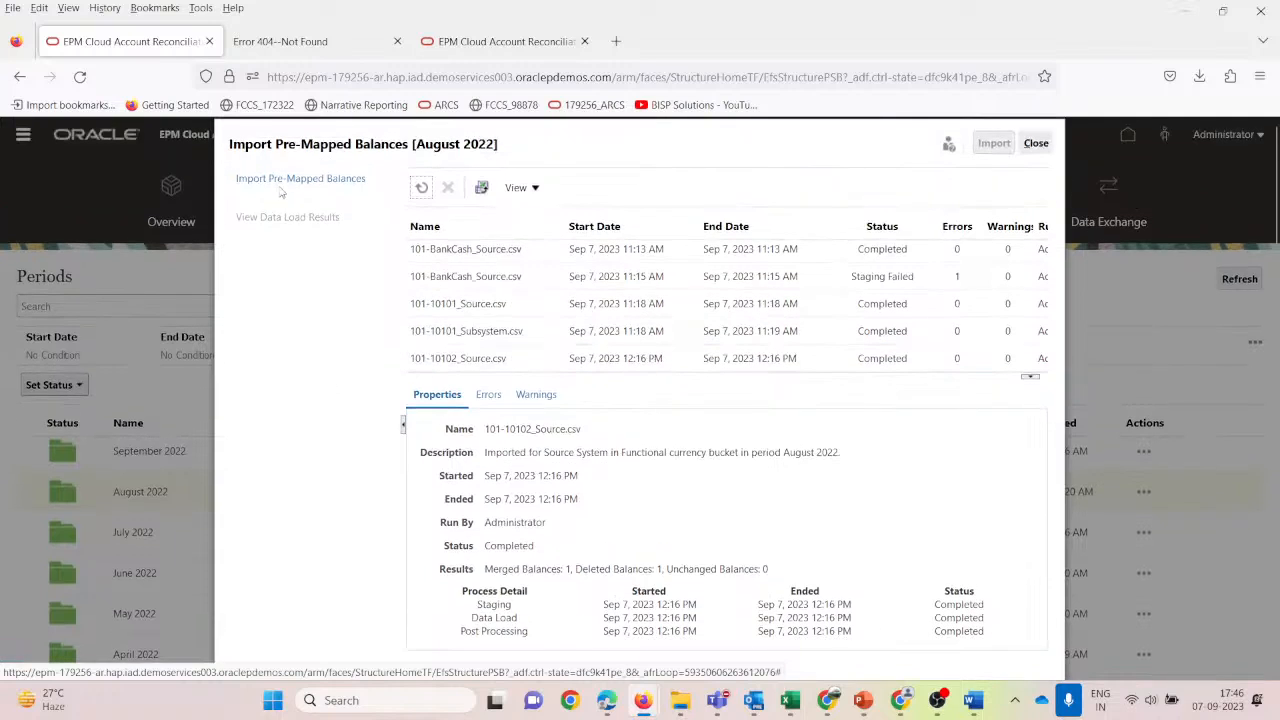
pyautogui.click(281, 186)
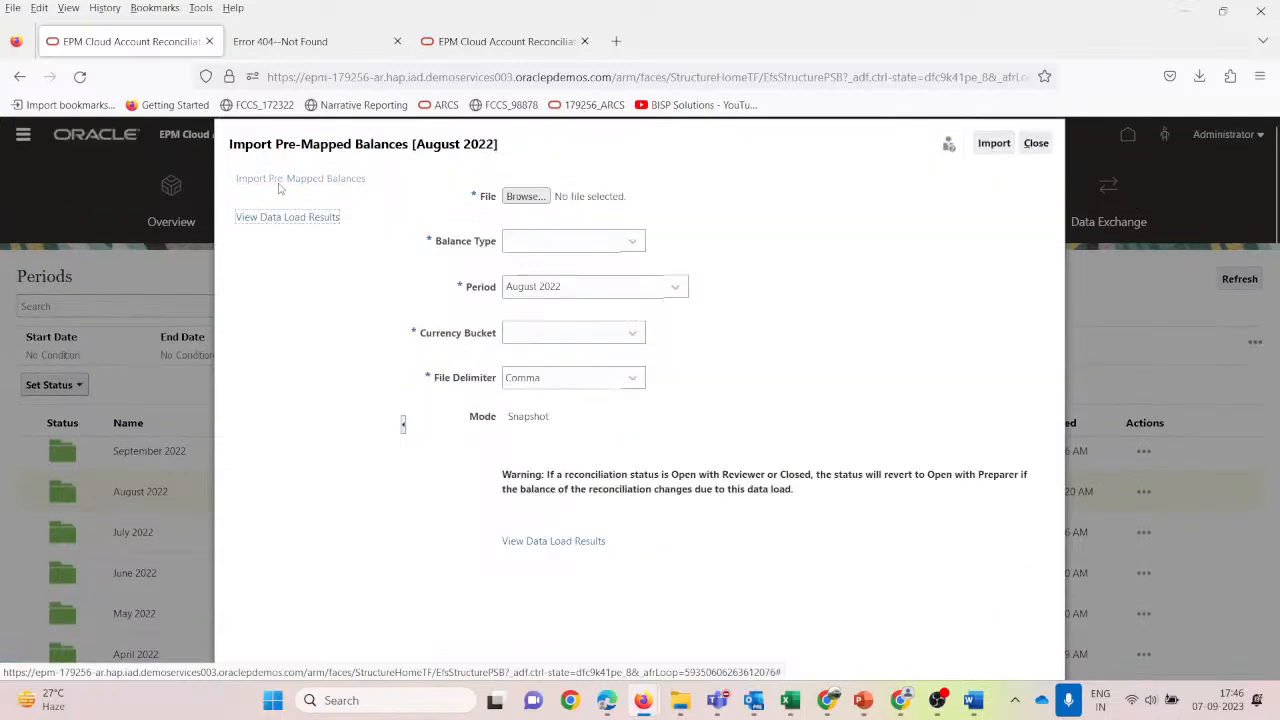
# Import 101-10102_Subsystem.csv as Subsystem balances in the Functional currency bucket.
pyautogui.click(632, 241)
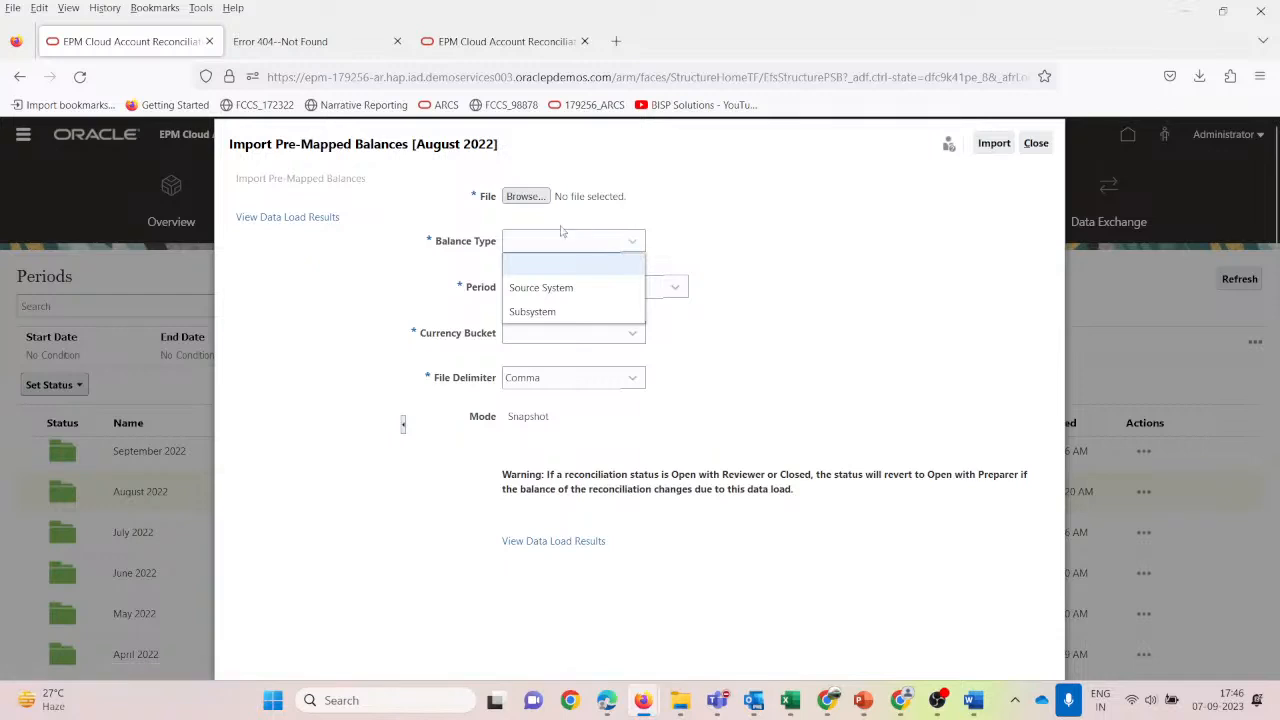
pyautogui.click(527, 198)
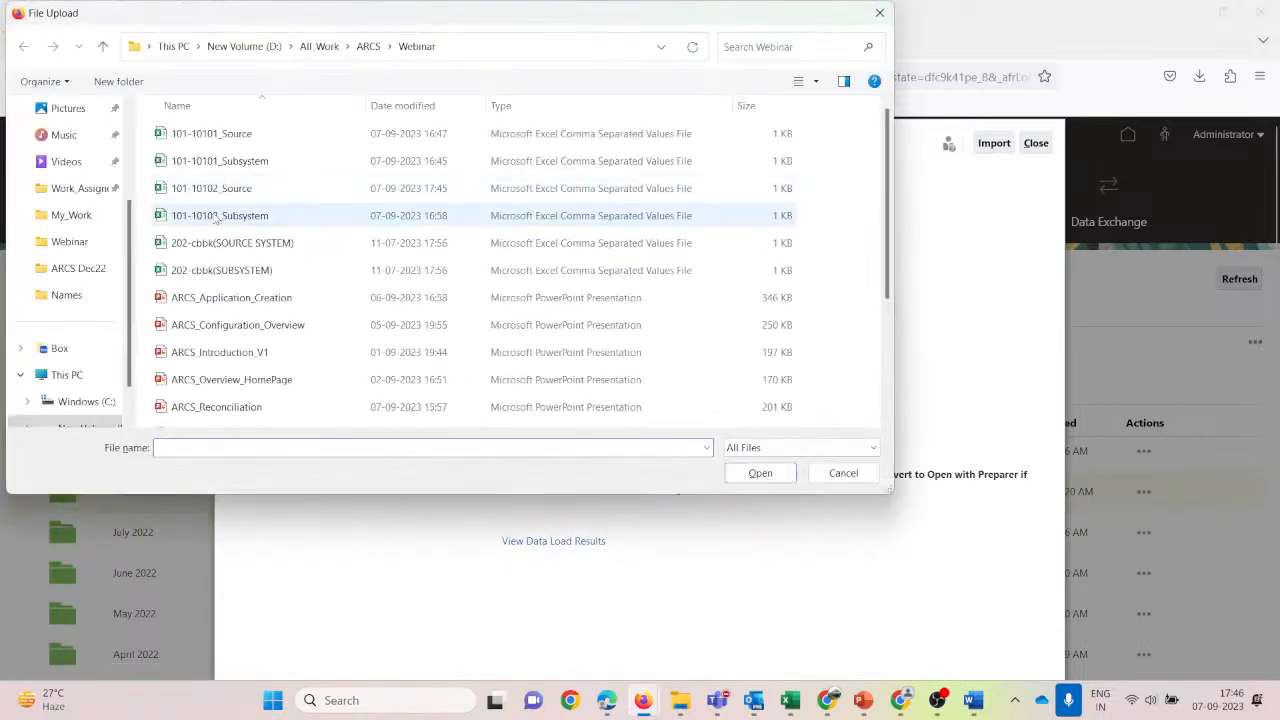
pyautogui.click(215, 216)
pyautogui.click(728, 479)
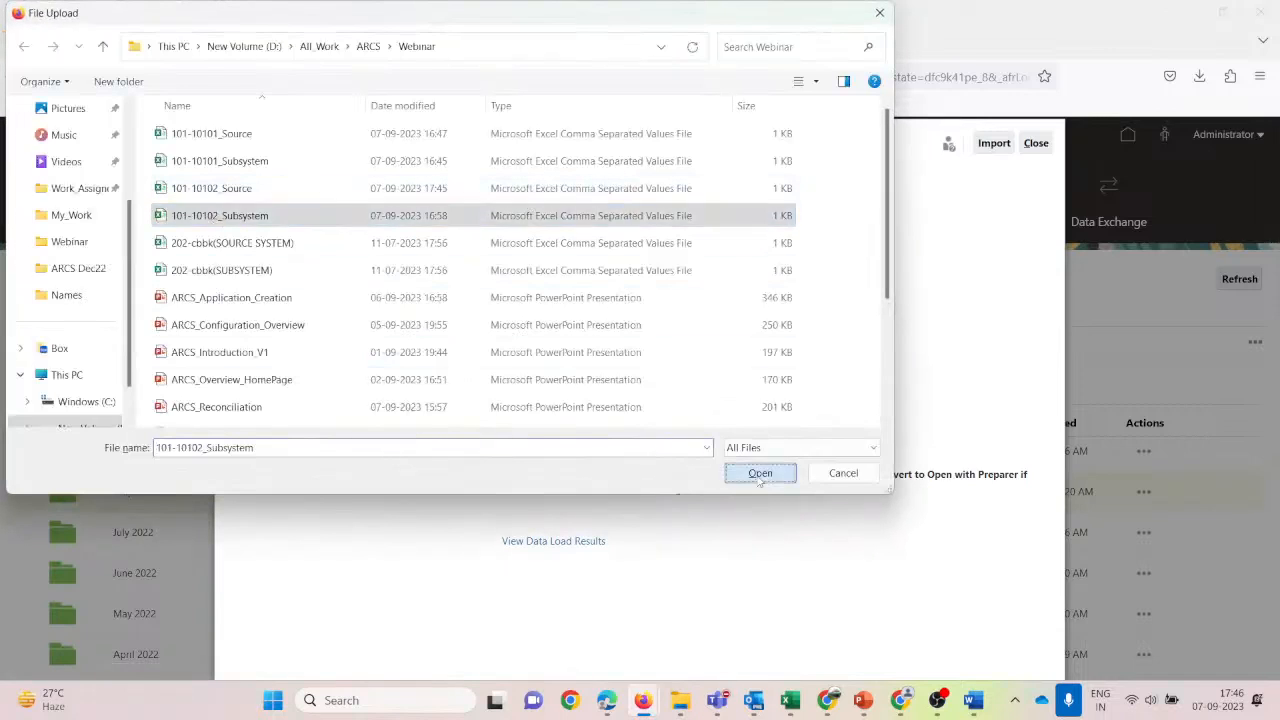
pyautogui.click(631, 250)
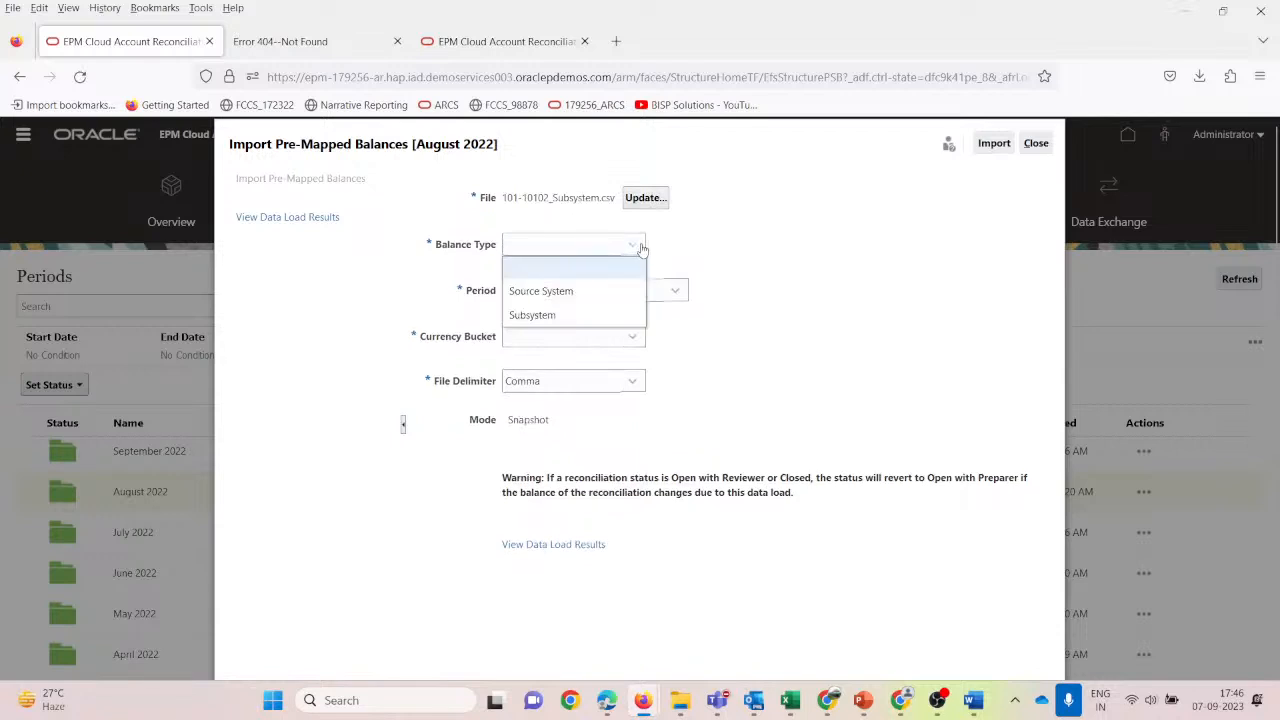
pyautogui.click(572, 316)
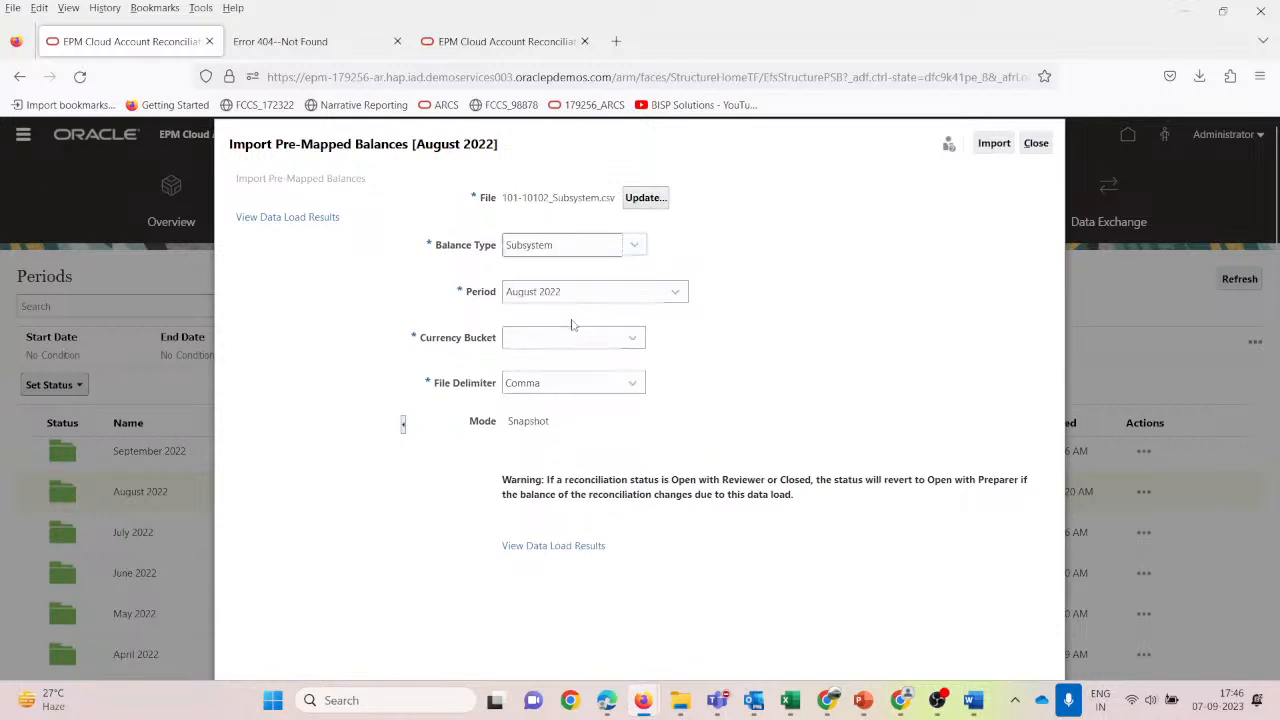
pyautogui.click(540, 338)
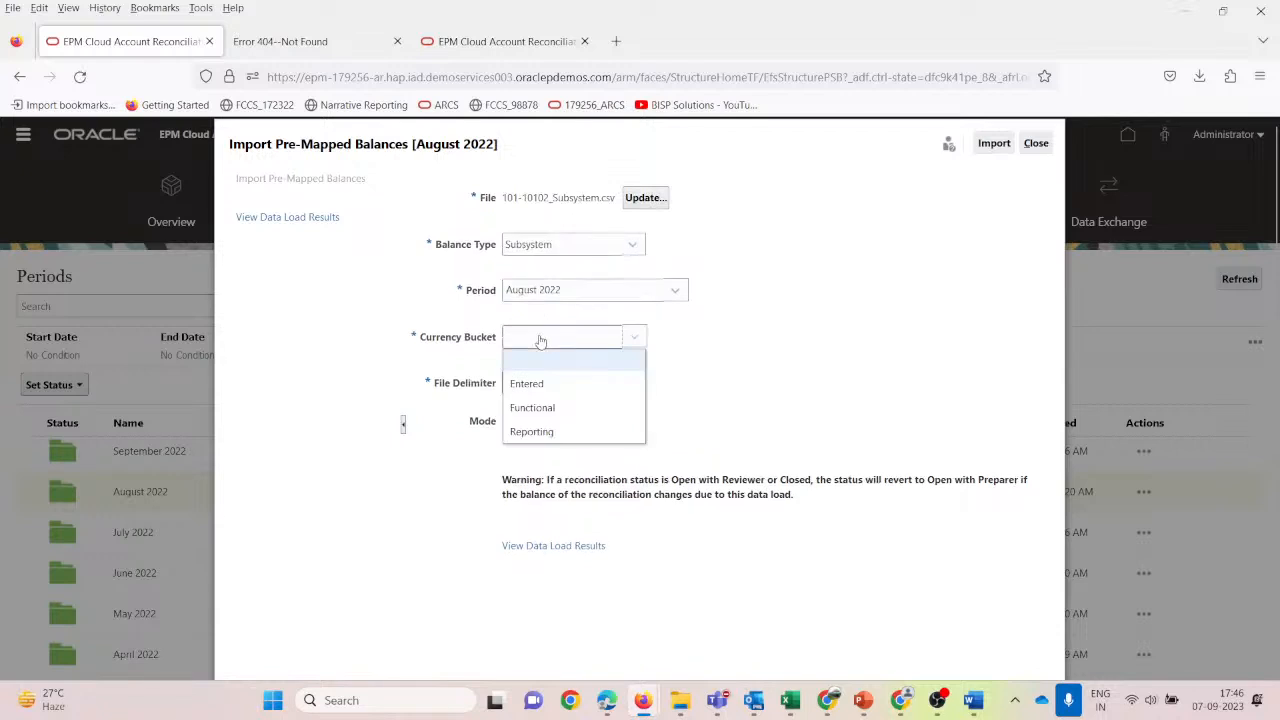
pyautogui.click(542, 407)
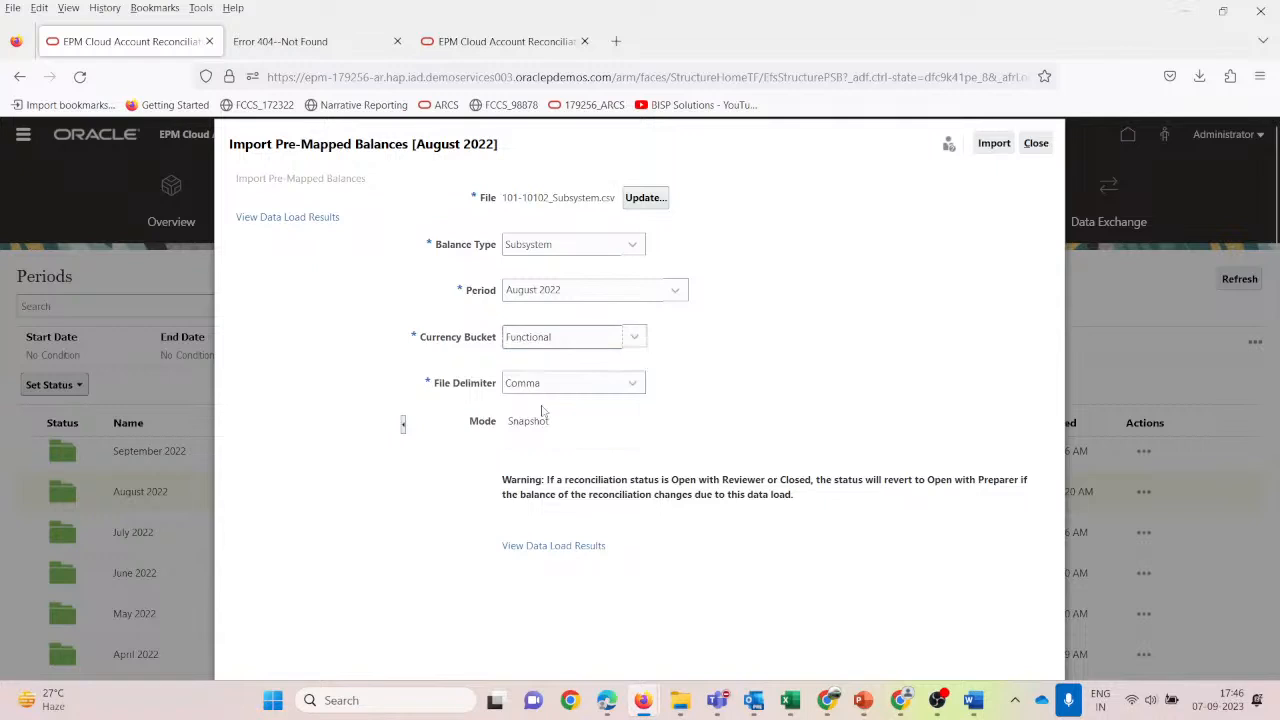
pyautogui.click(988, 143)
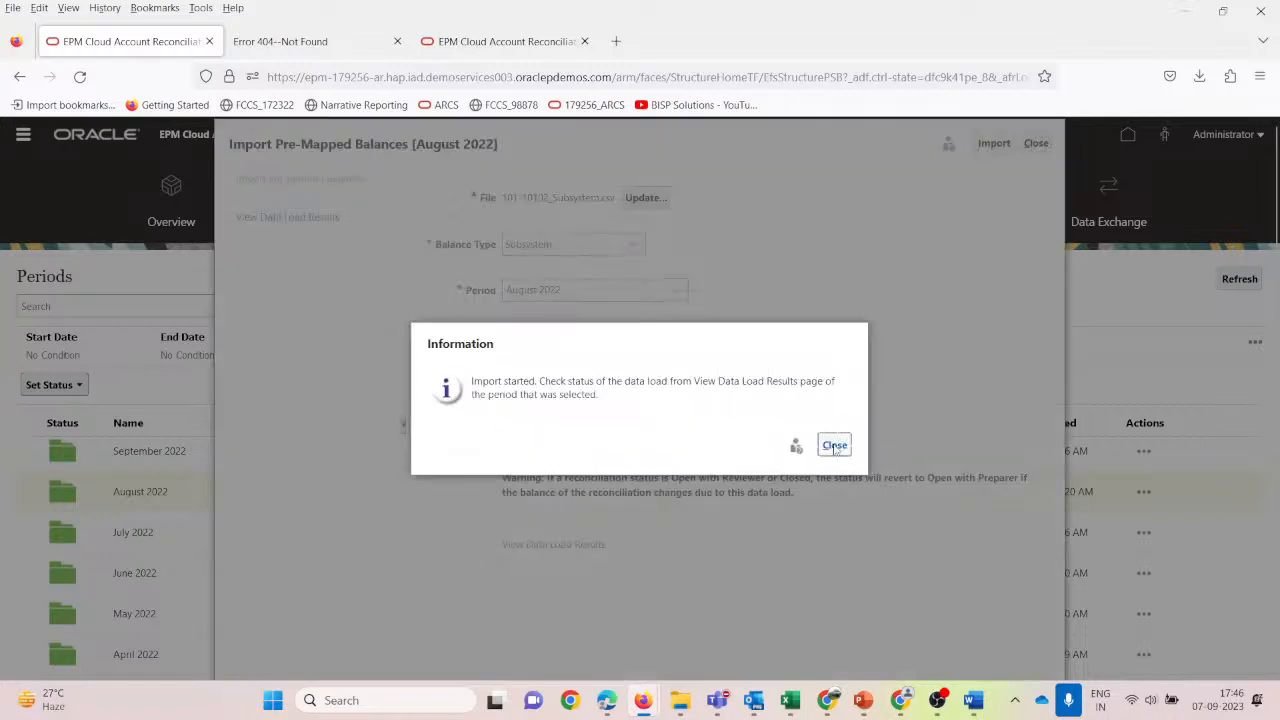
# Refresh the August 2022 data load results to confirm the subsystem load completed, then close.
pyautogui.click(834, 444)
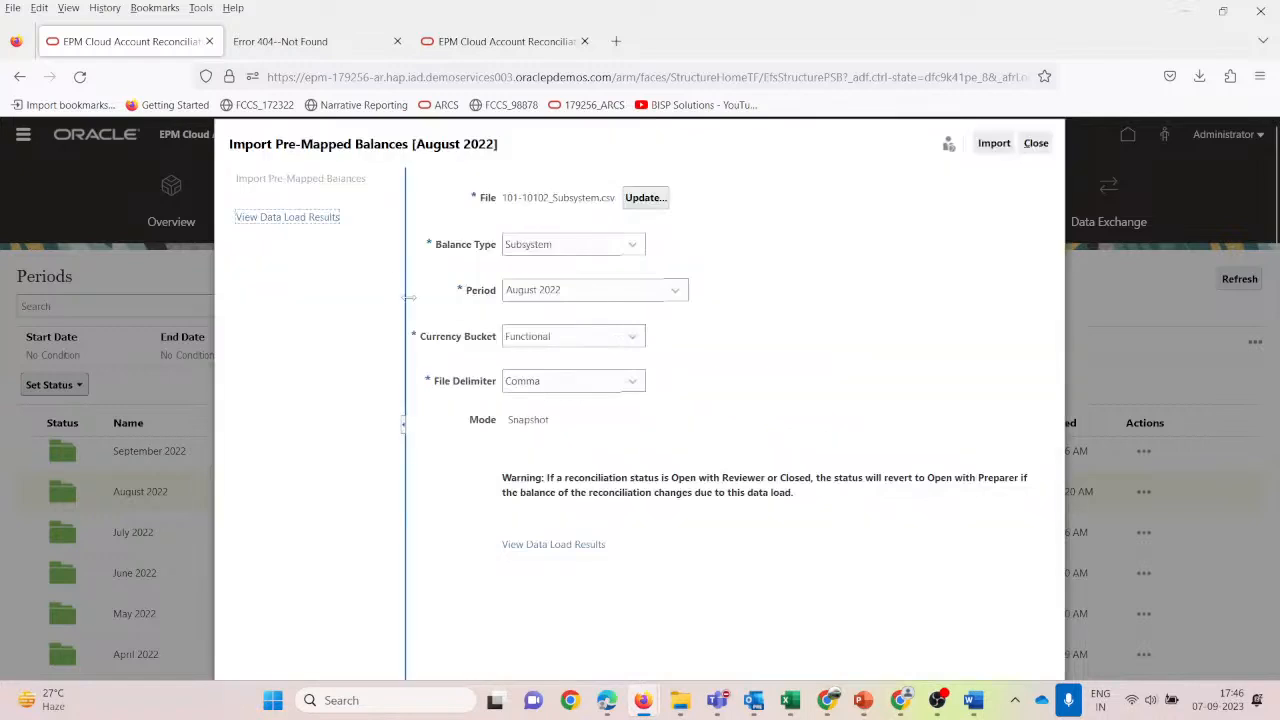
pyautogui.click(265, 217)
pyautogui.scroll(-1, 722, 336)
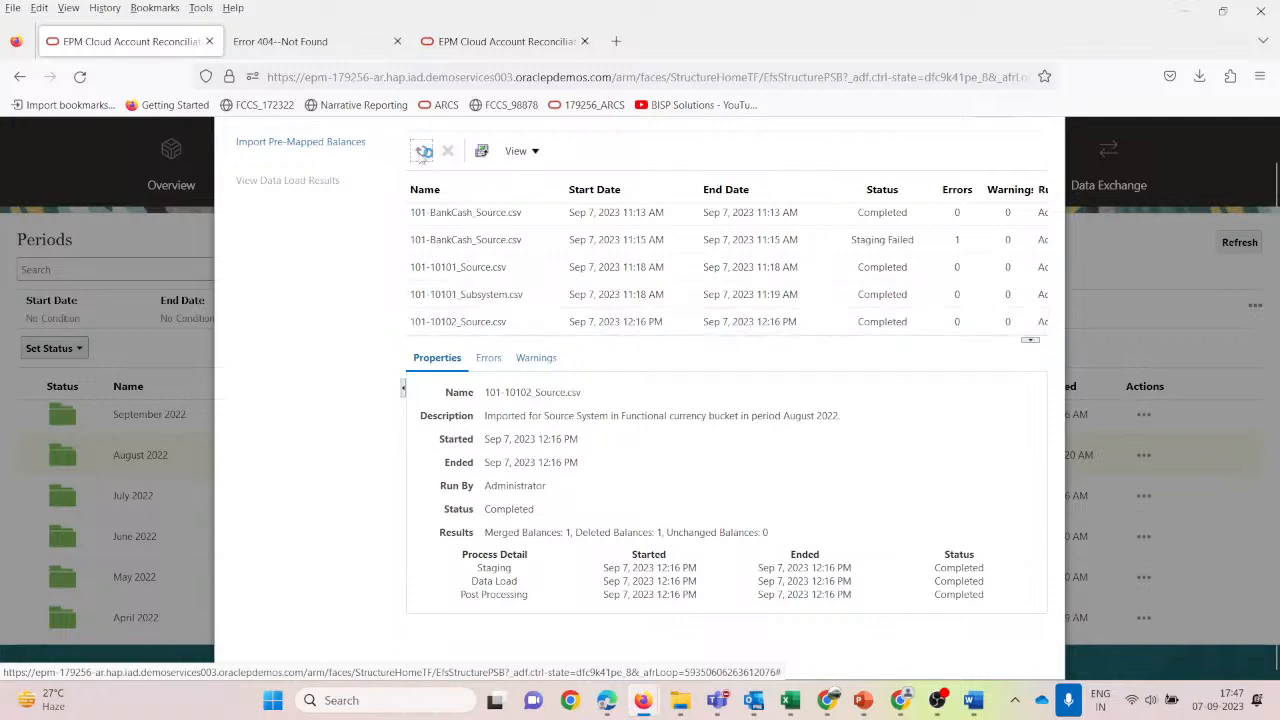
pyautogui.click(424, 152)
pyautogui.scroll(-1, 749, 297)
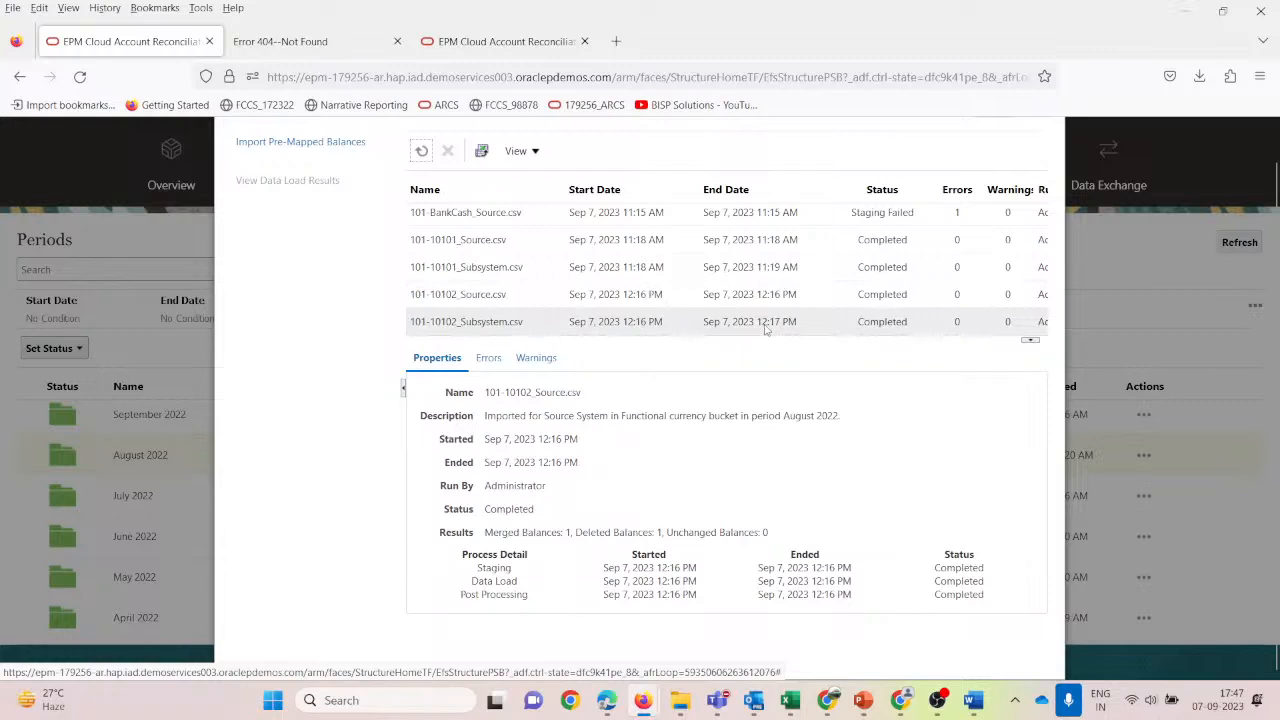
pyautogui.scroll(3, 700, 300)
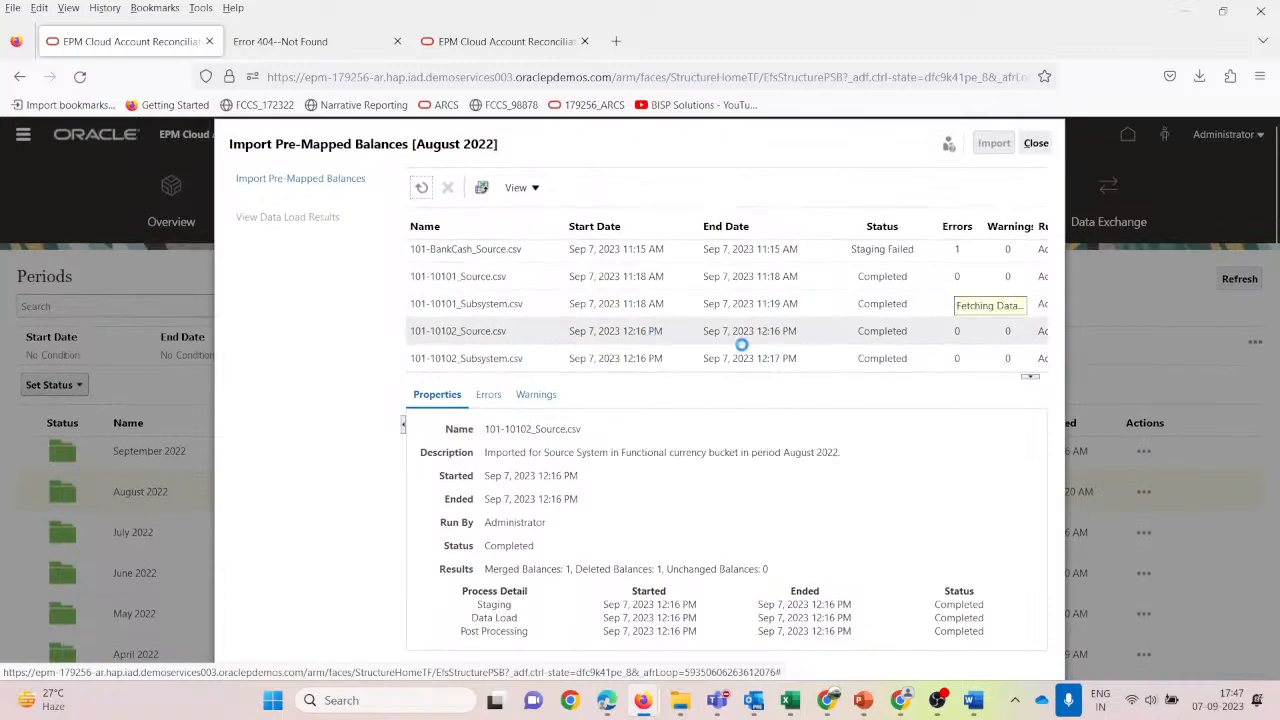
pyautogui.click(1036, 143)
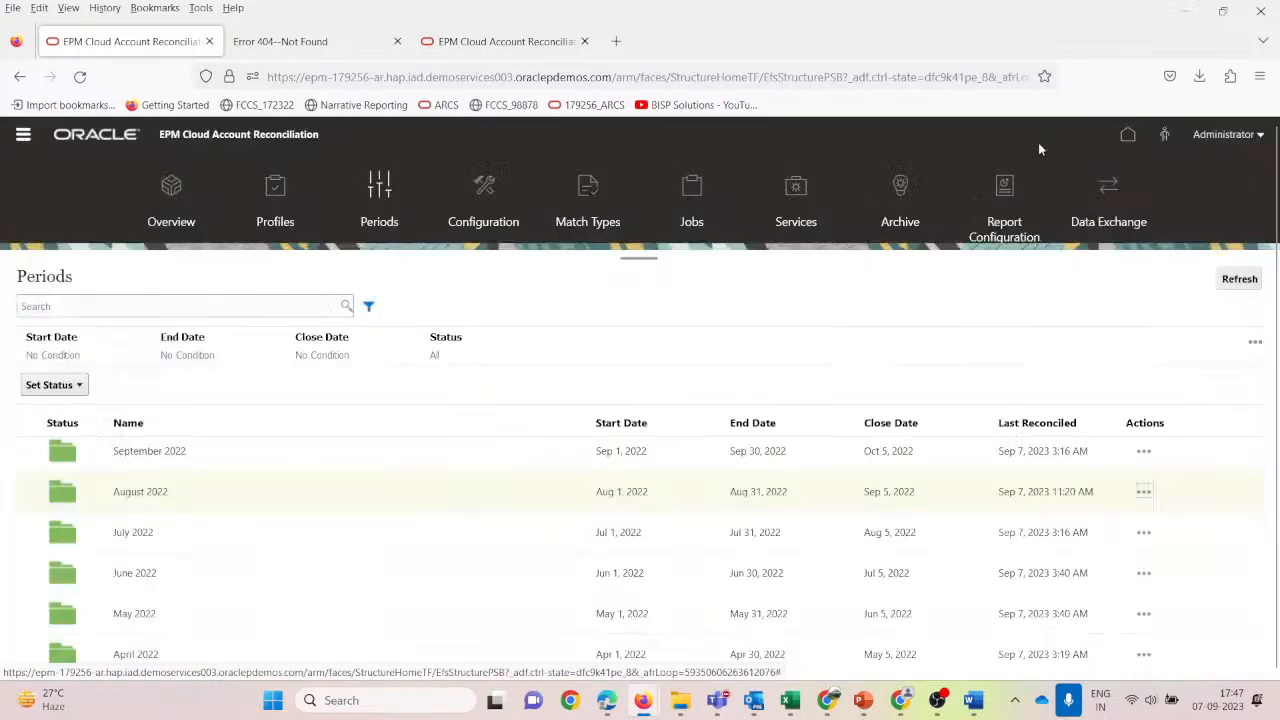
# Filter the Profiles list to 101-10102 and view its 162,000.00 USD balance and 2,000.00 USD difference.
pyautogui.click(278, 189)
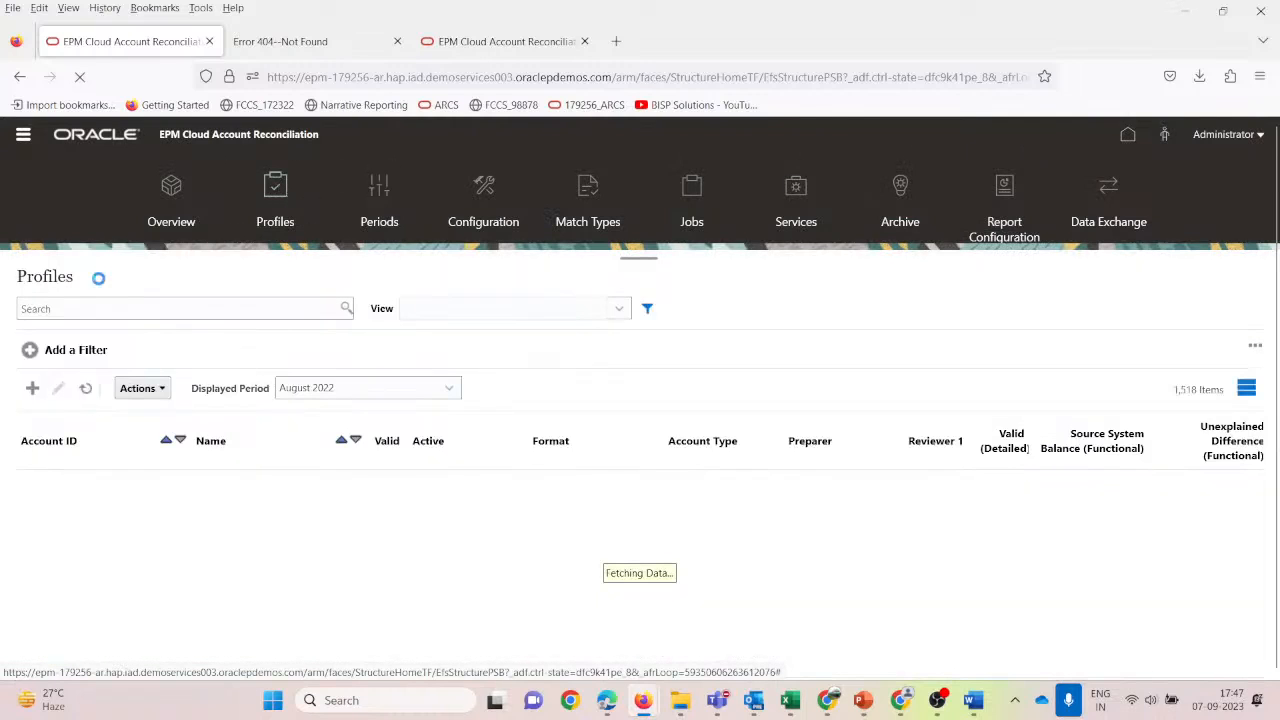
pyautogui.click(105, 311)
pyautogui.write('1')
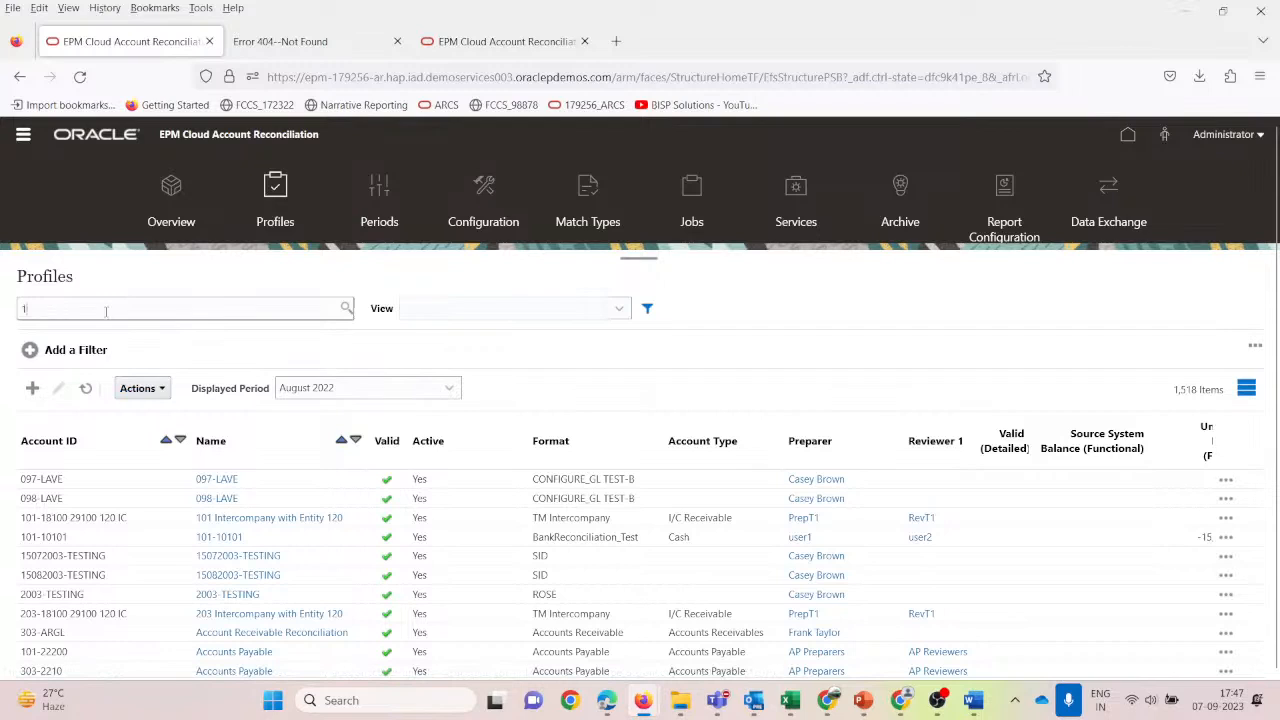
pyautogui.write('01-10102')
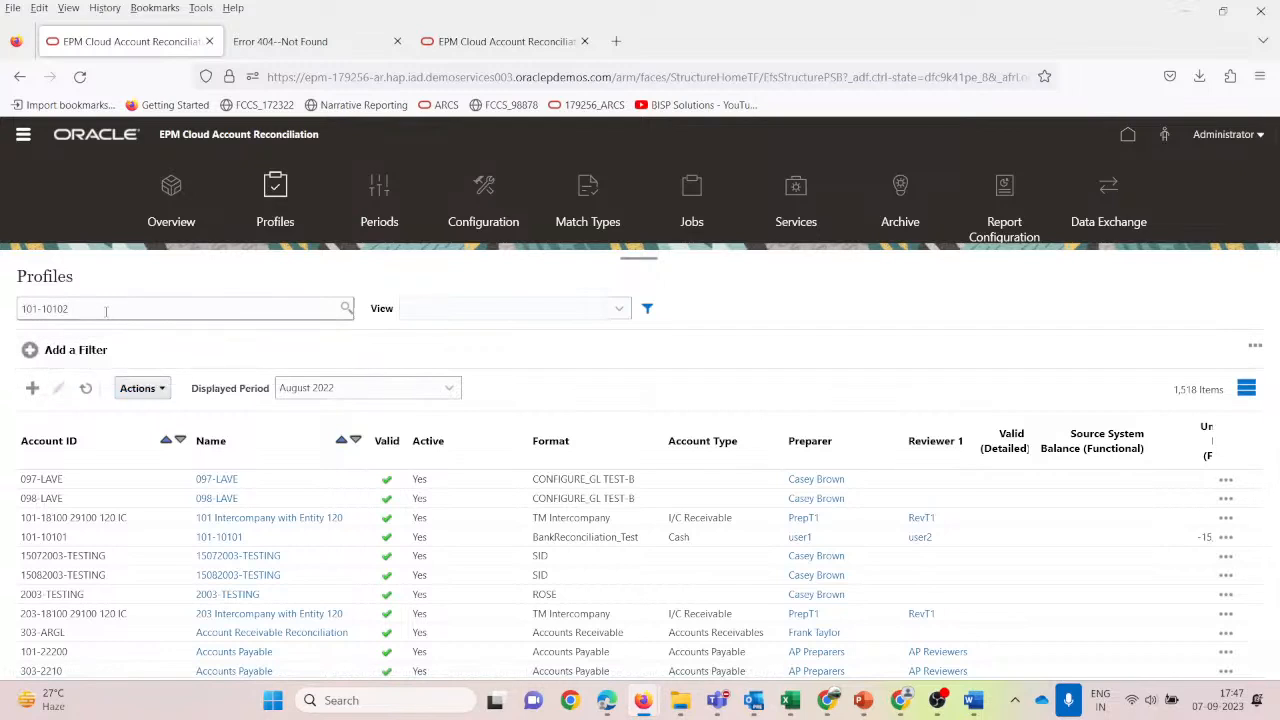
pyautogui.press('Return')
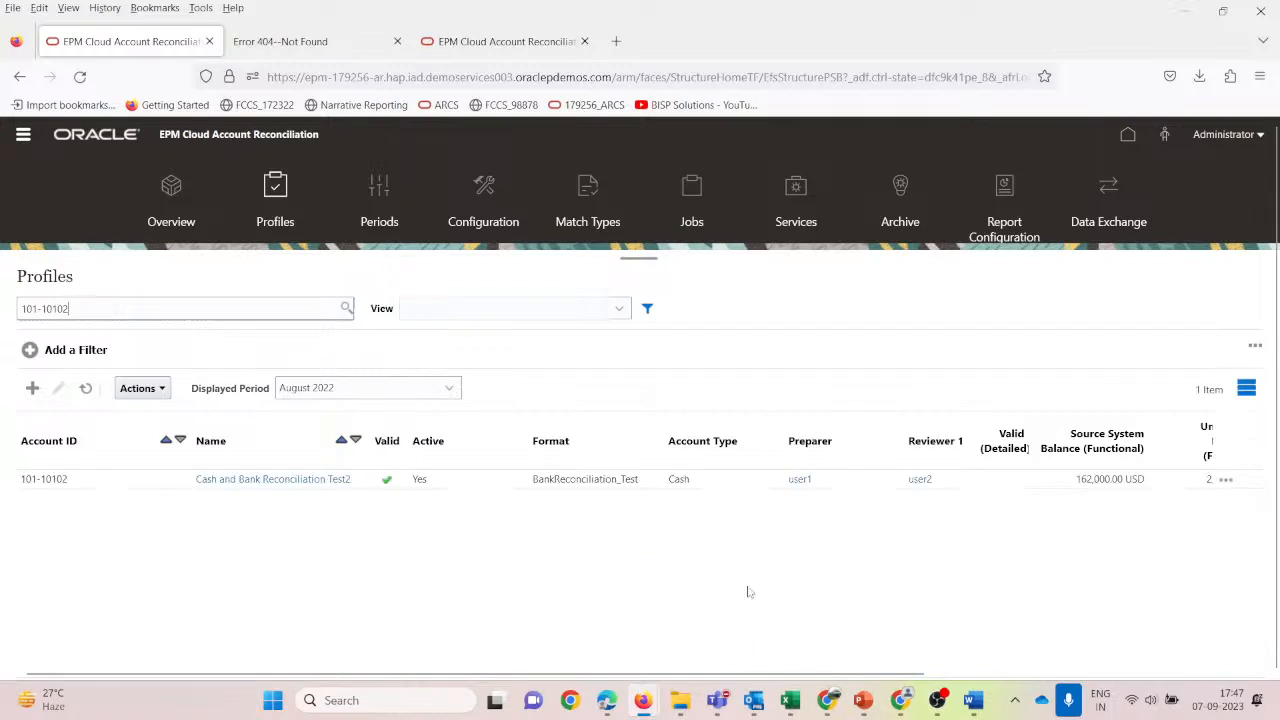
pyautogui.hscroll(5, 749, 592)
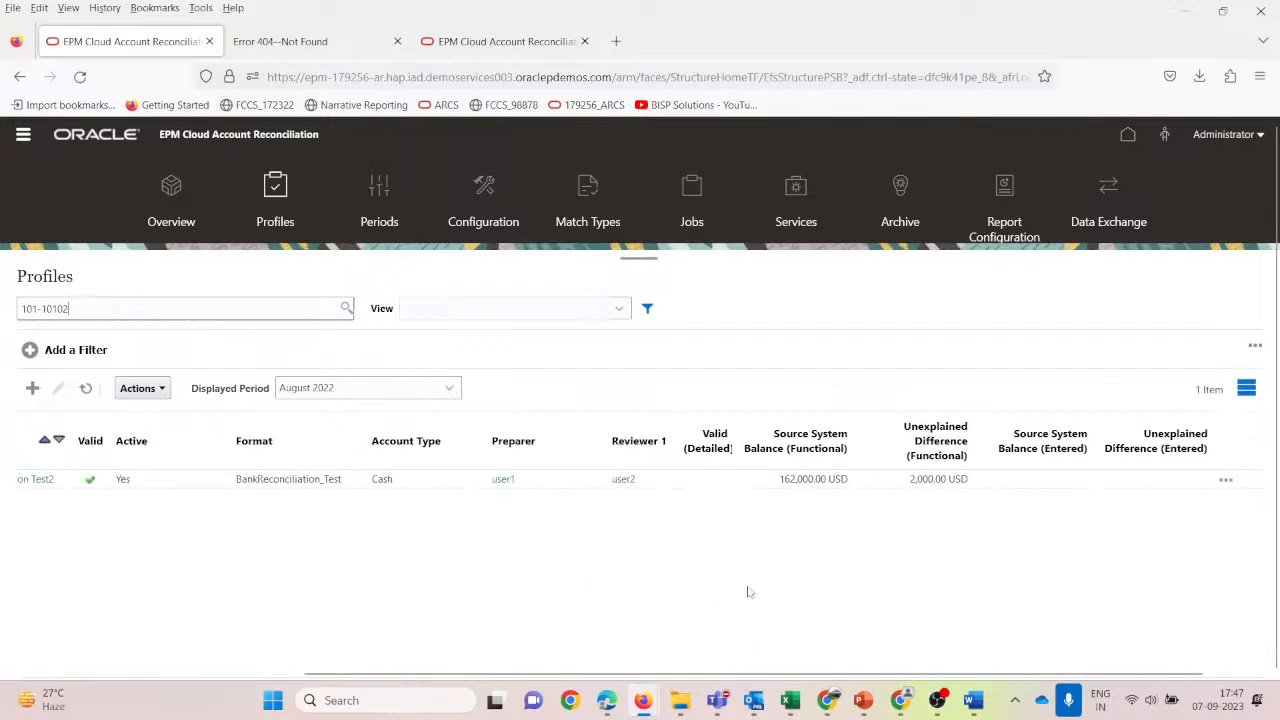
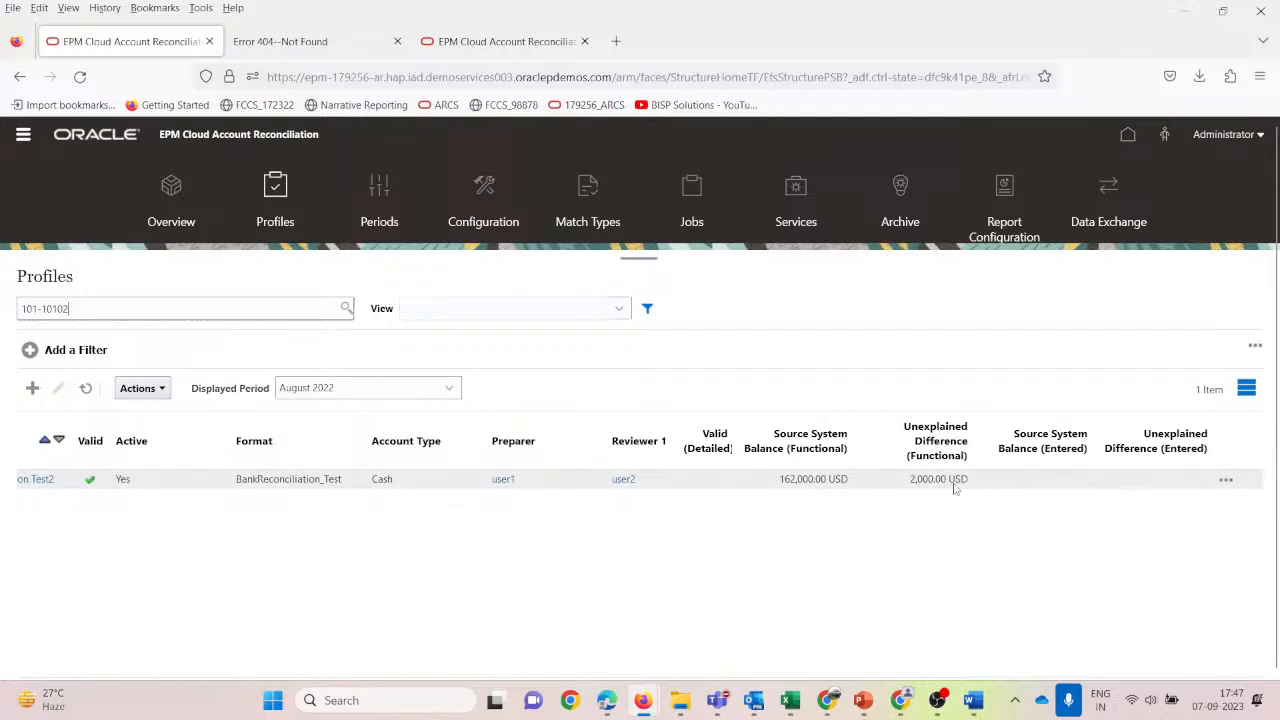
# Open Select Columns for the Profiles list and review the available attributes.
pyautogui.click(165, 389)
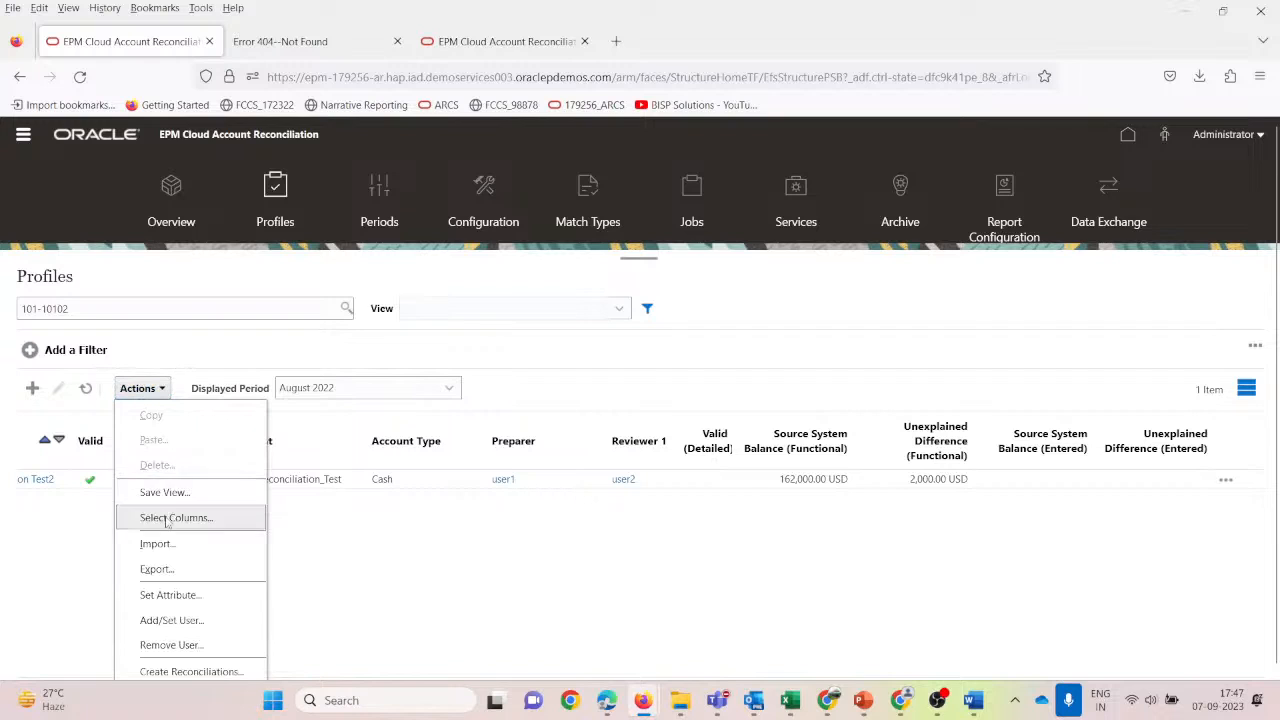
pyautogui.click(164, 517)
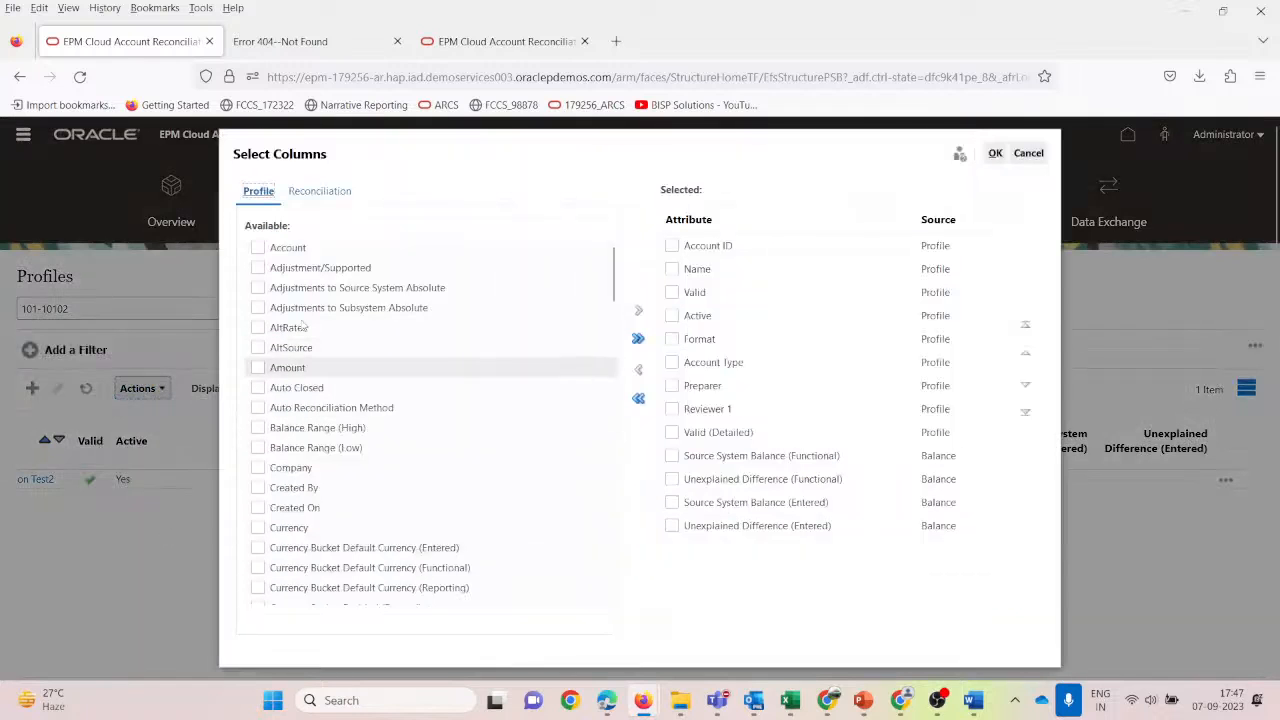
pyautogui.scroll(-10, 345, 420)
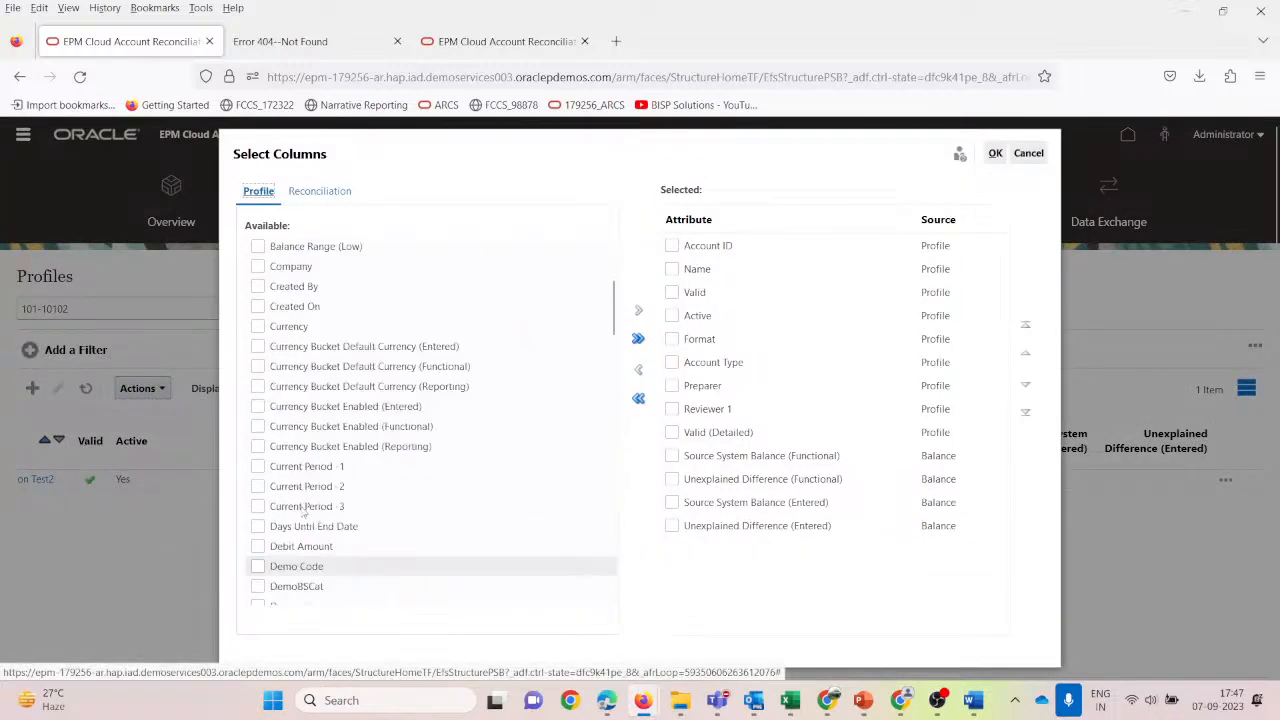
pyautogui.scroll(-15, 338, 510)
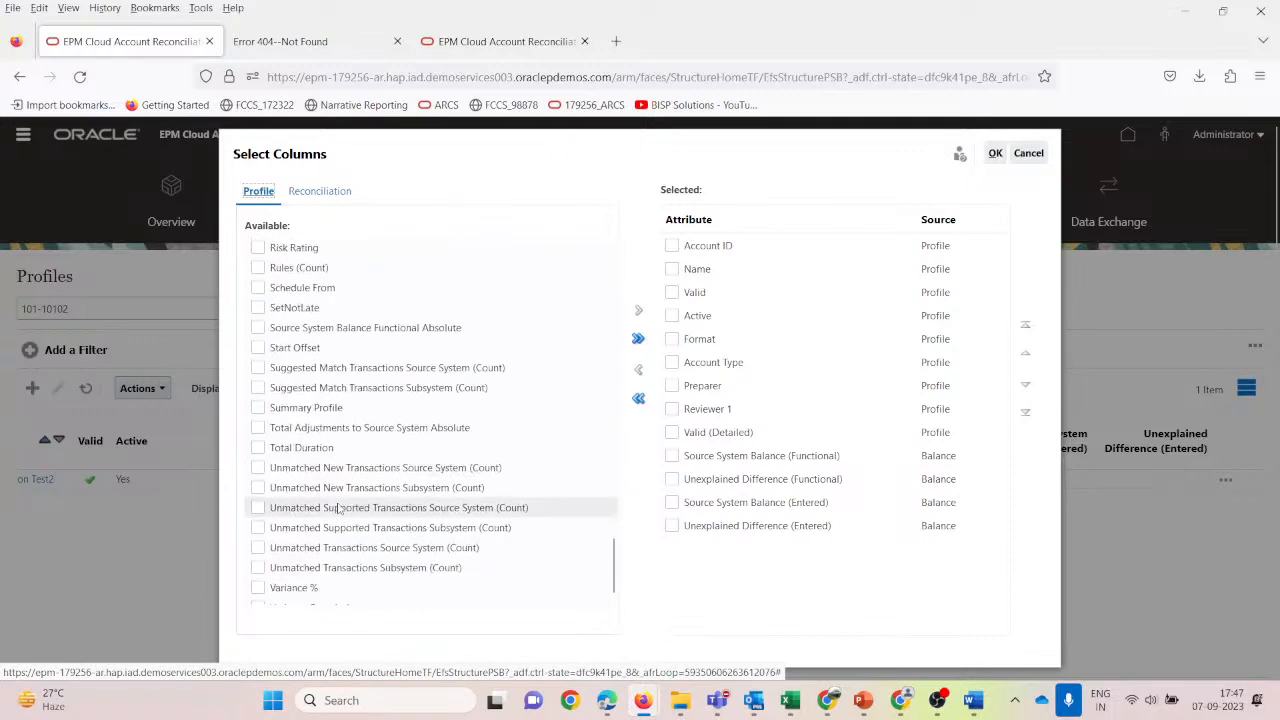
pyautogui.scroll(15, 343, 508)
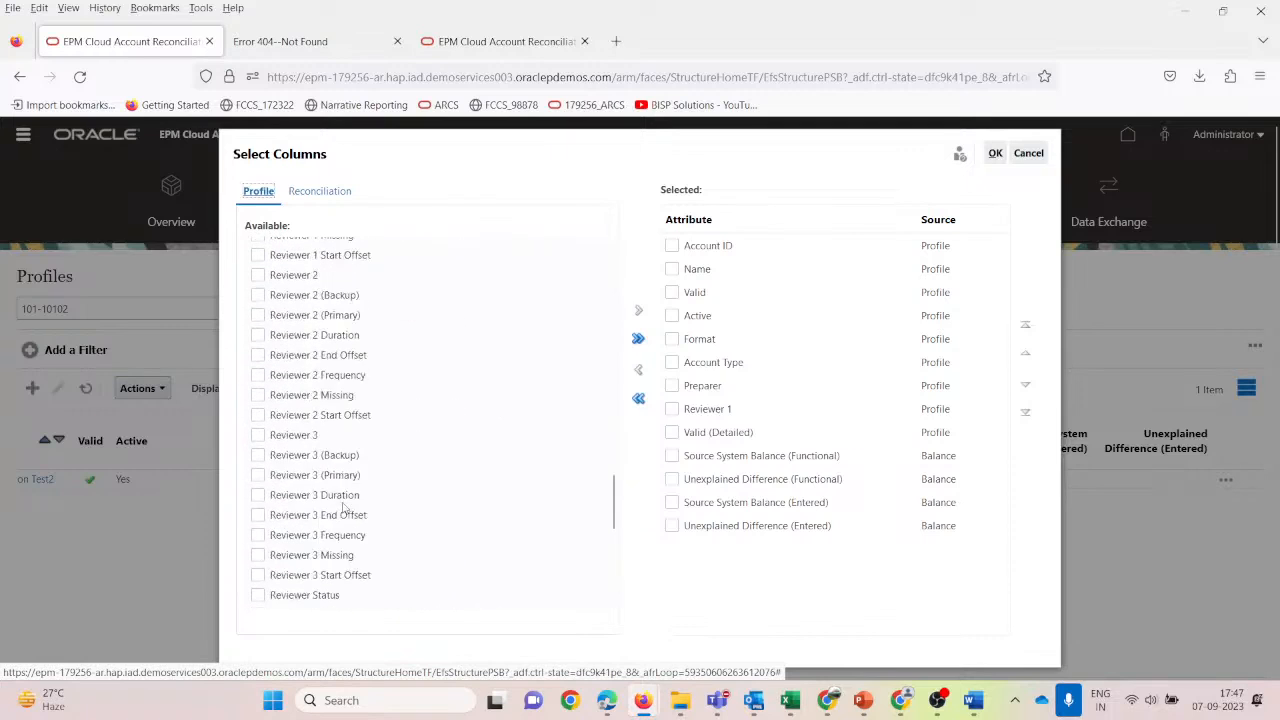
pyautogui.scroll(5, 343, 508)
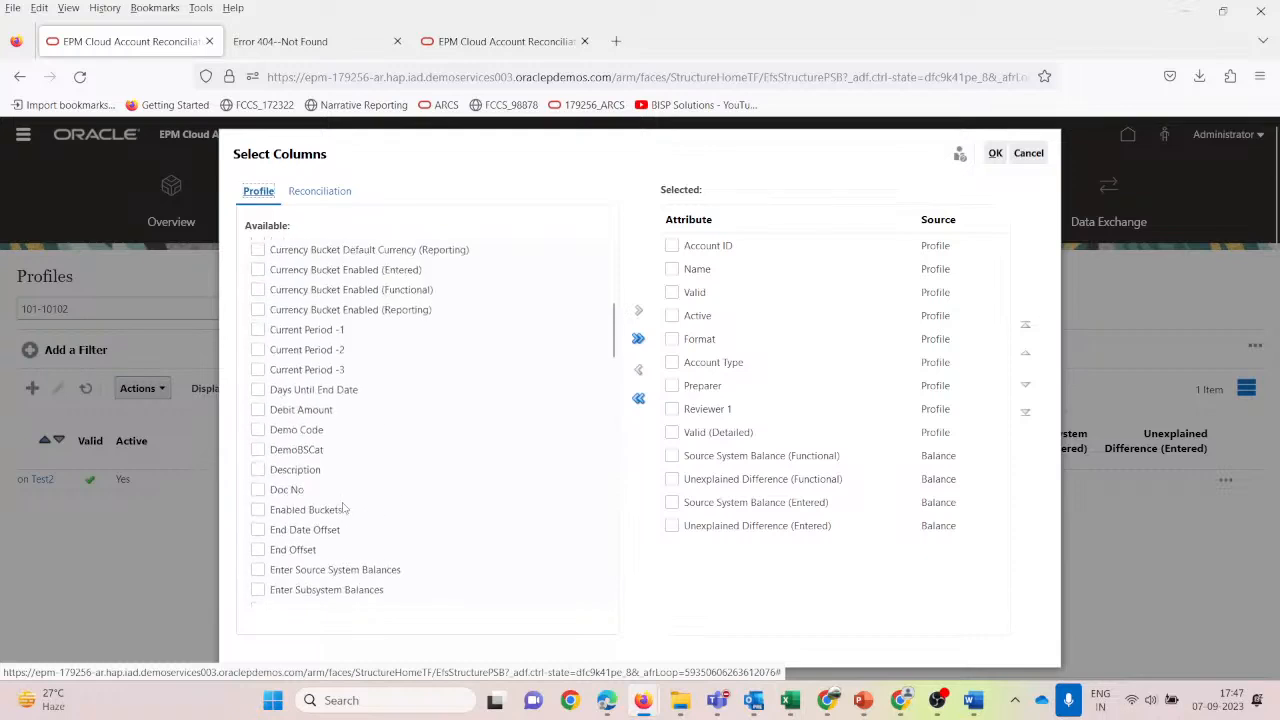
pyautogui.scroll(-8, 341, 515)
pyautogui.scroll(-5, 341, 520)
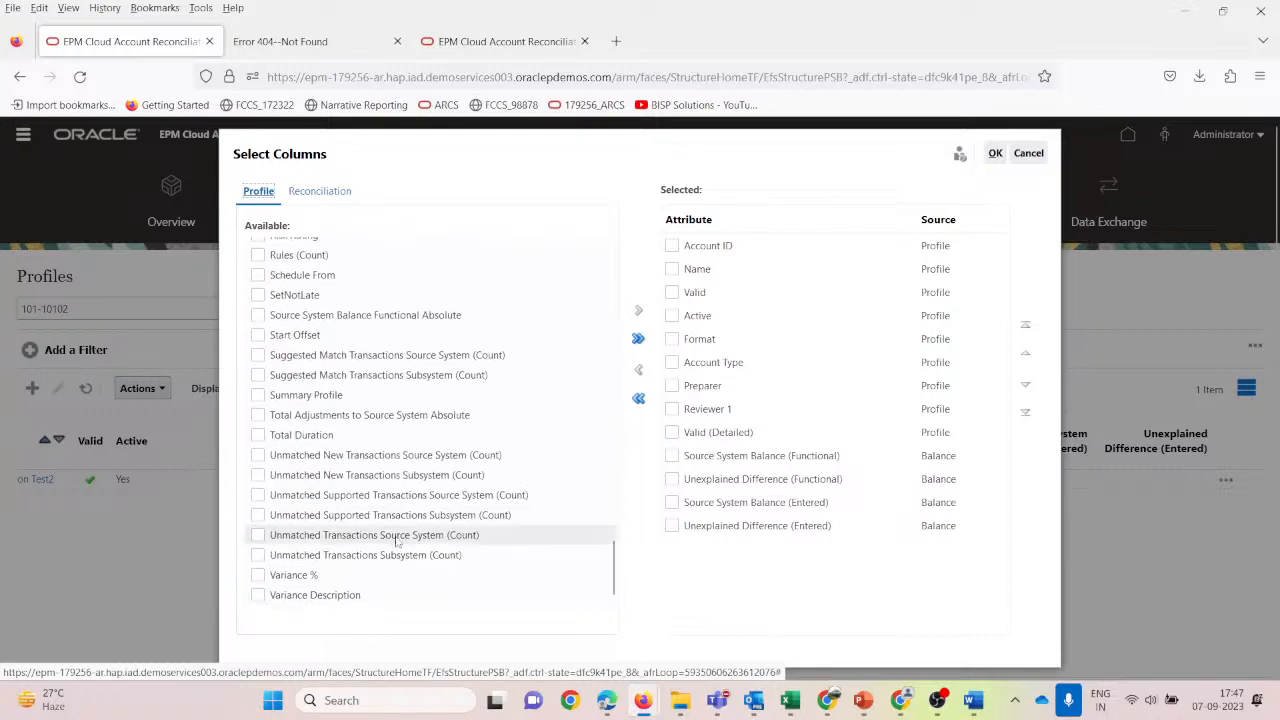
pyautogui.scroll(3, 350, 460)
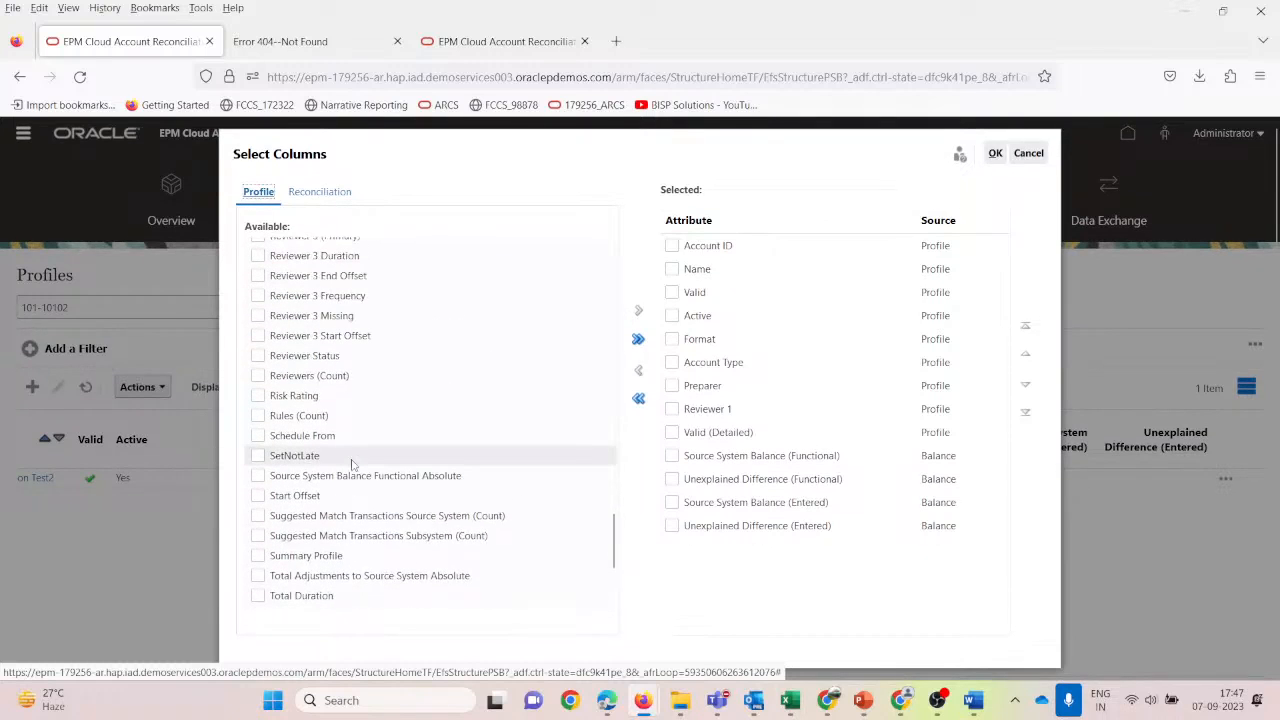
pyautogui.scroll(4, 351, 463)
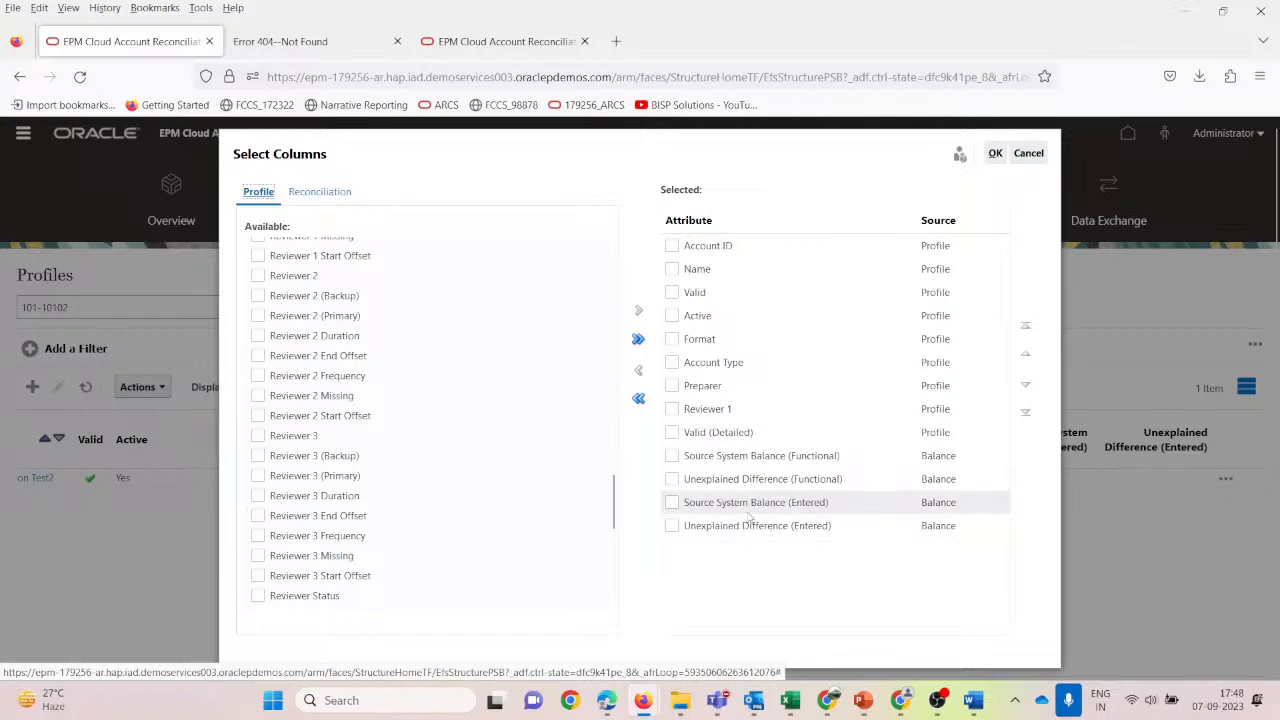
# Remove Source System Balance (Entered) and Unexplained Difference (Entered) from the selected columns.
pyautogui.click(672, 502)
pyautogui.click(672, 525)
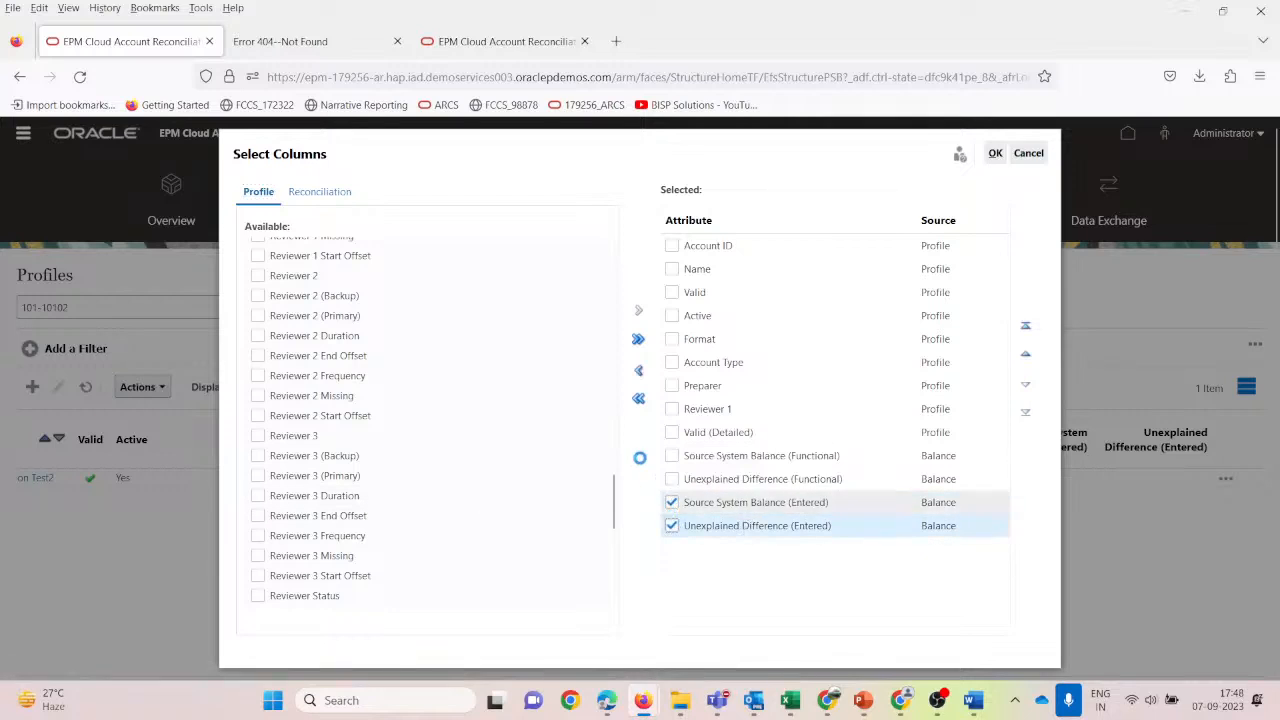
pyautogui.click(639, 372)
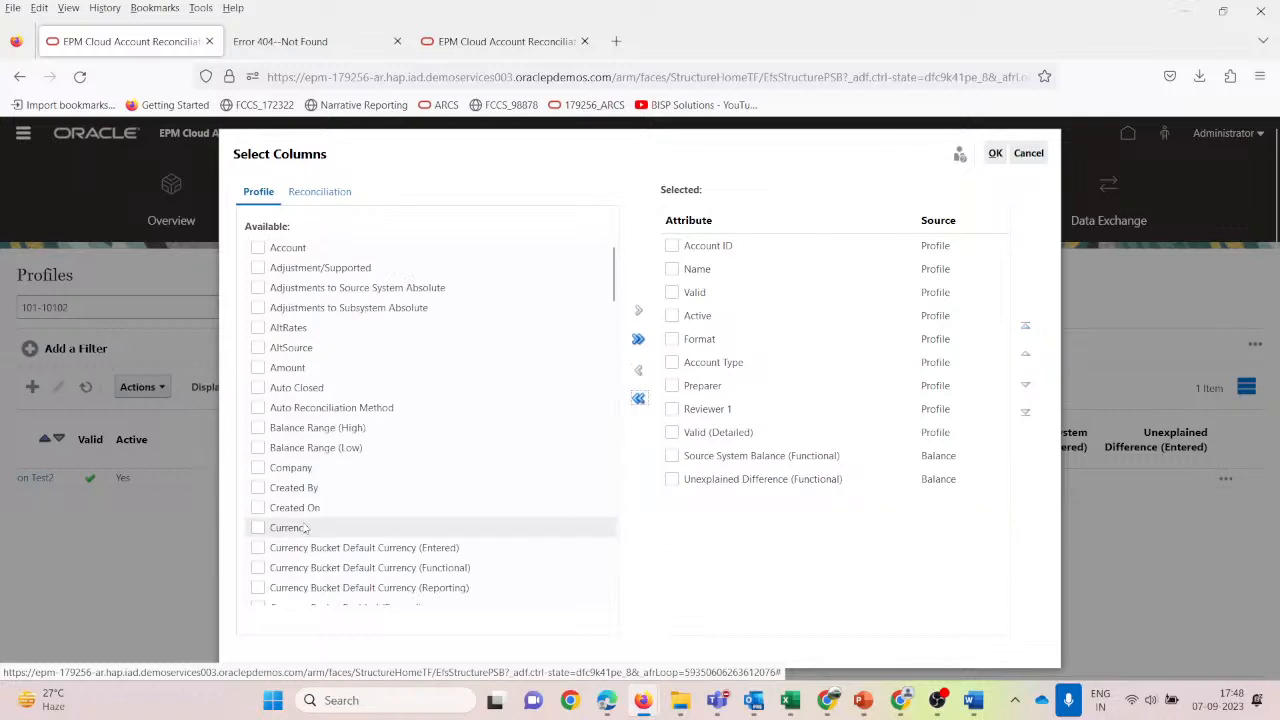
pyautogui.scroll(-5, 305, 528)
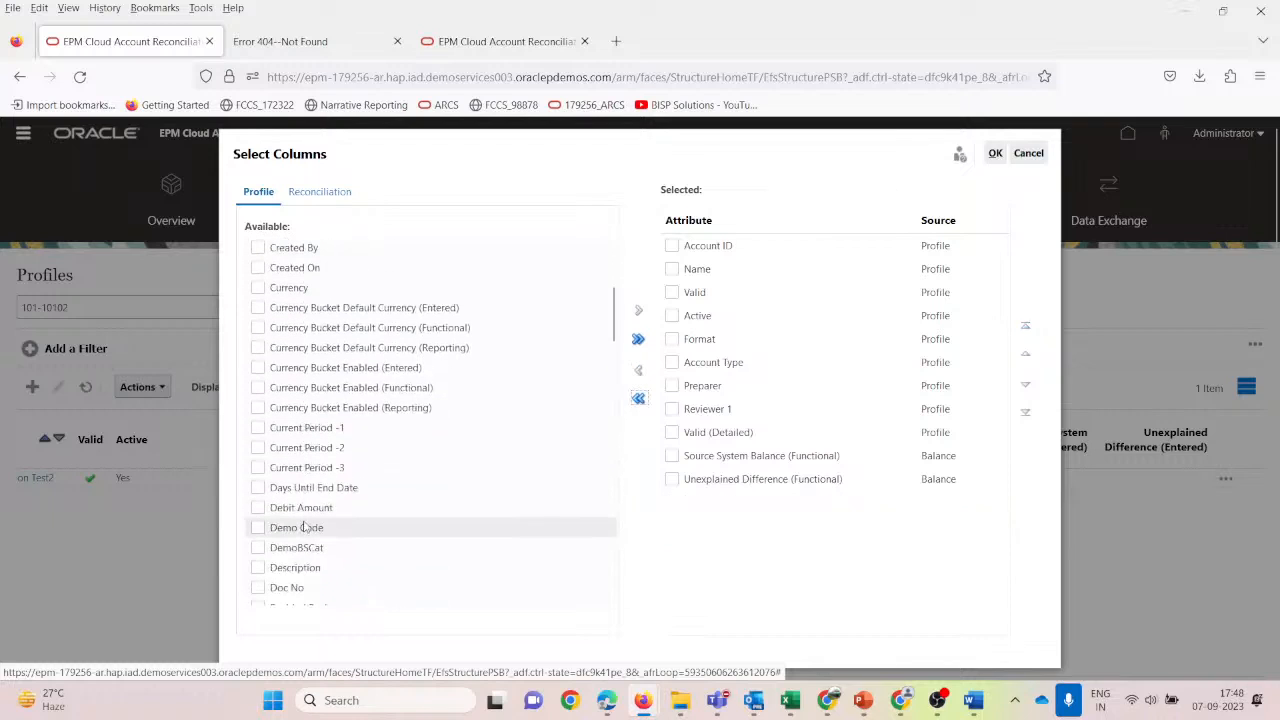
pyautogui.scroll(-3, 305, 528)
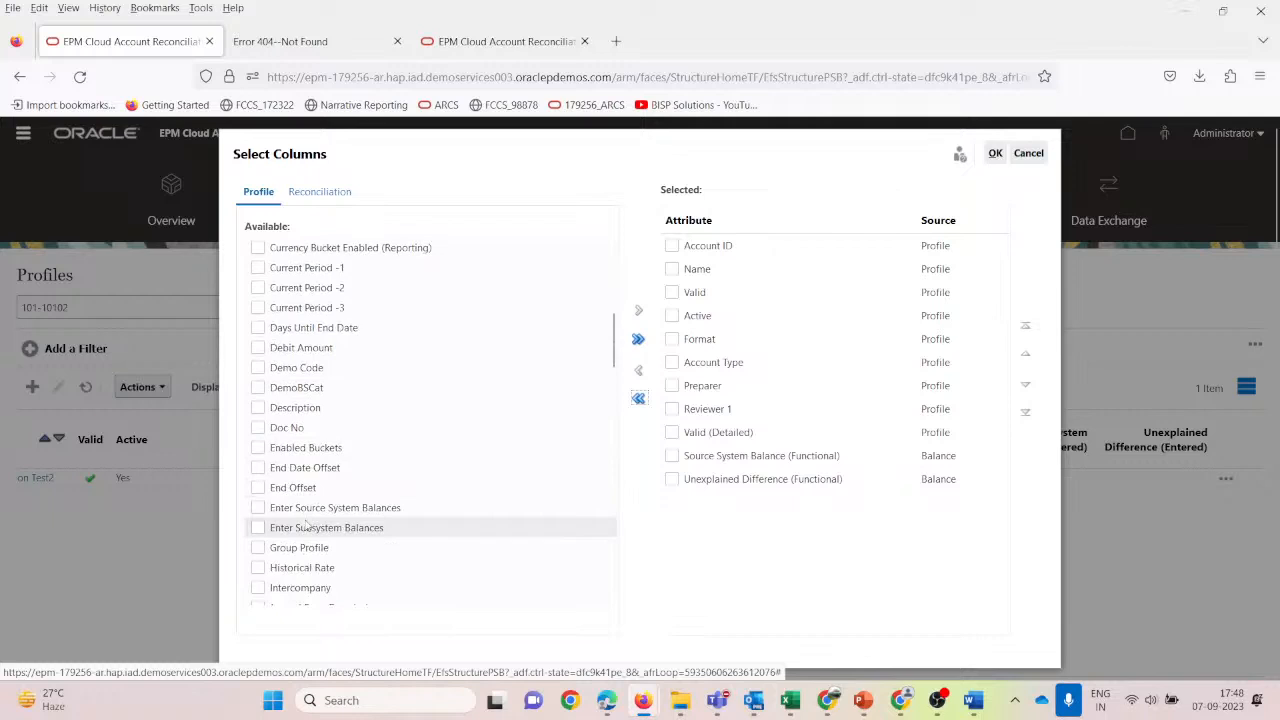
pyautogui.scroll(-3, 305, 528)
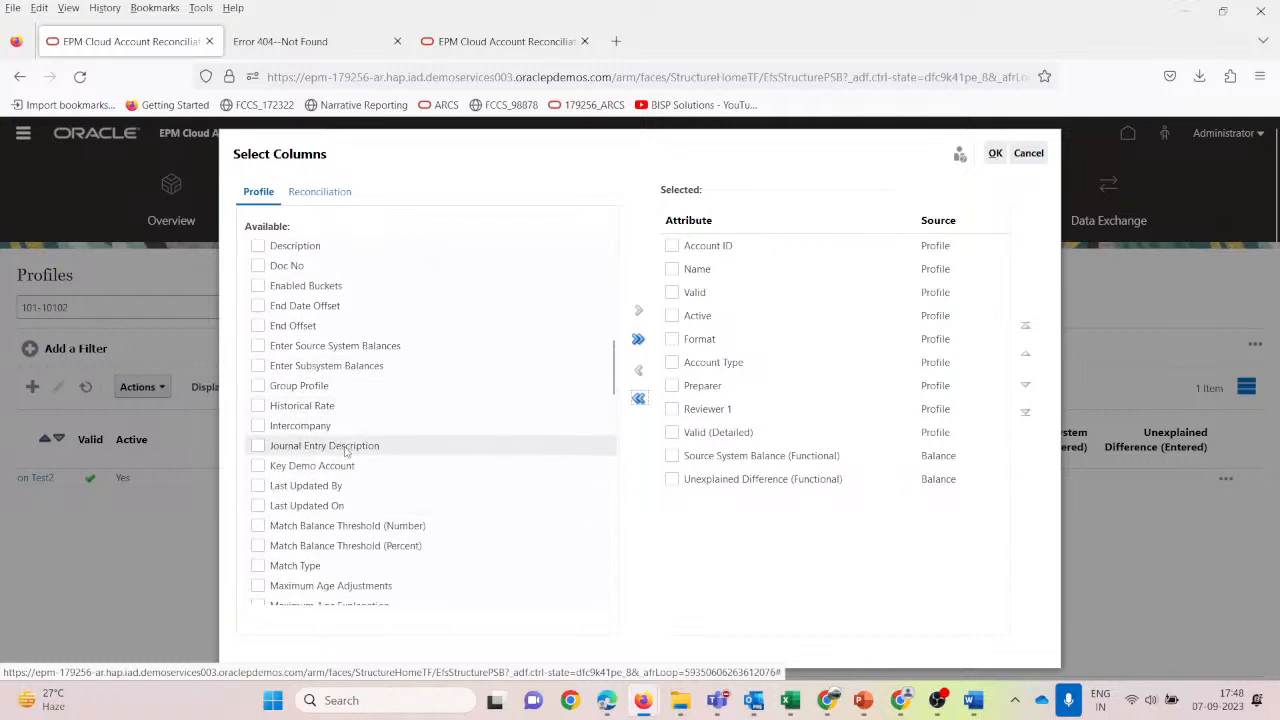
pyautogui.scroll(-3, 345, 450)
pyautogui.scroll(-6, 345, 452)
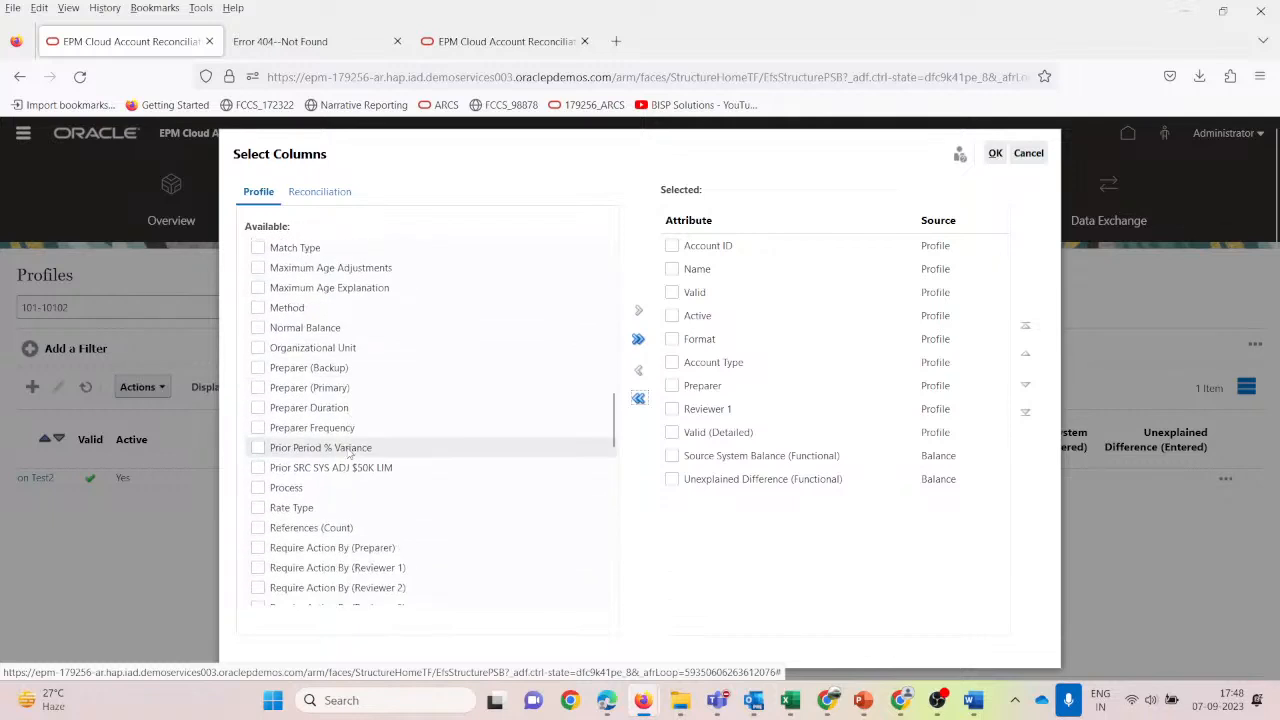
pyautogui.scroll(-10, 352, 455)
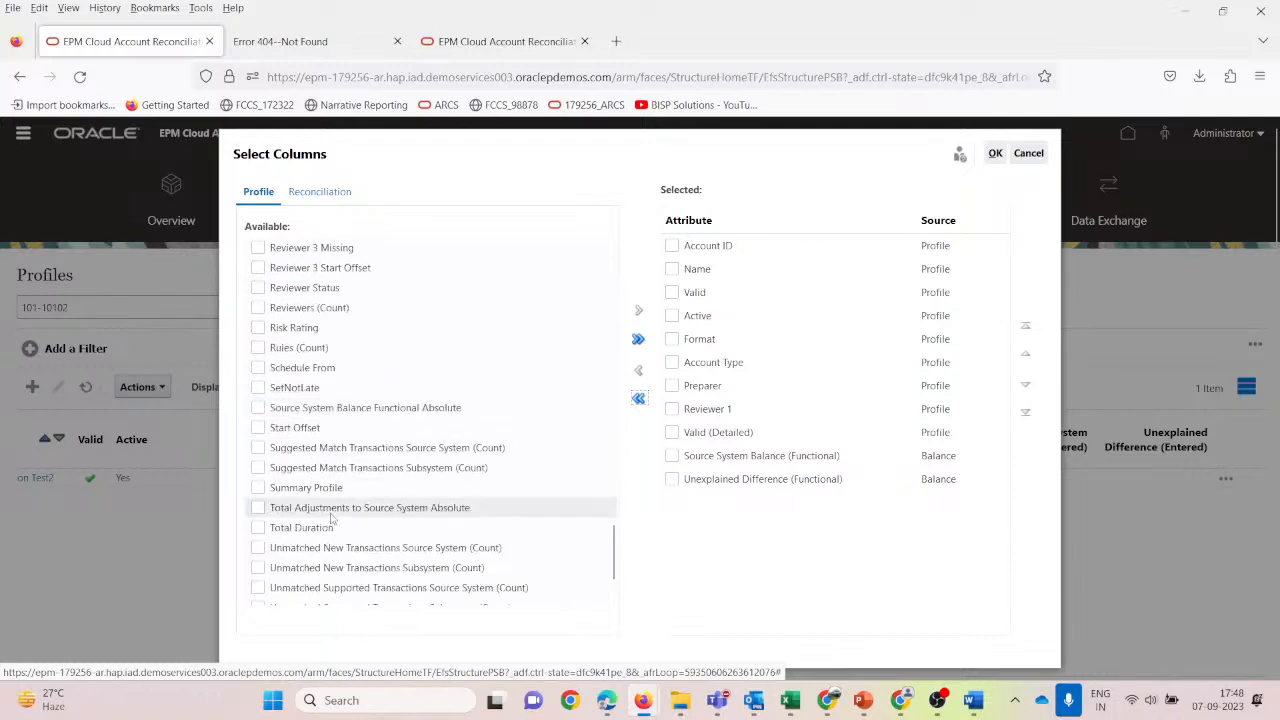
pyautogui.scroll(1, 333, 517)
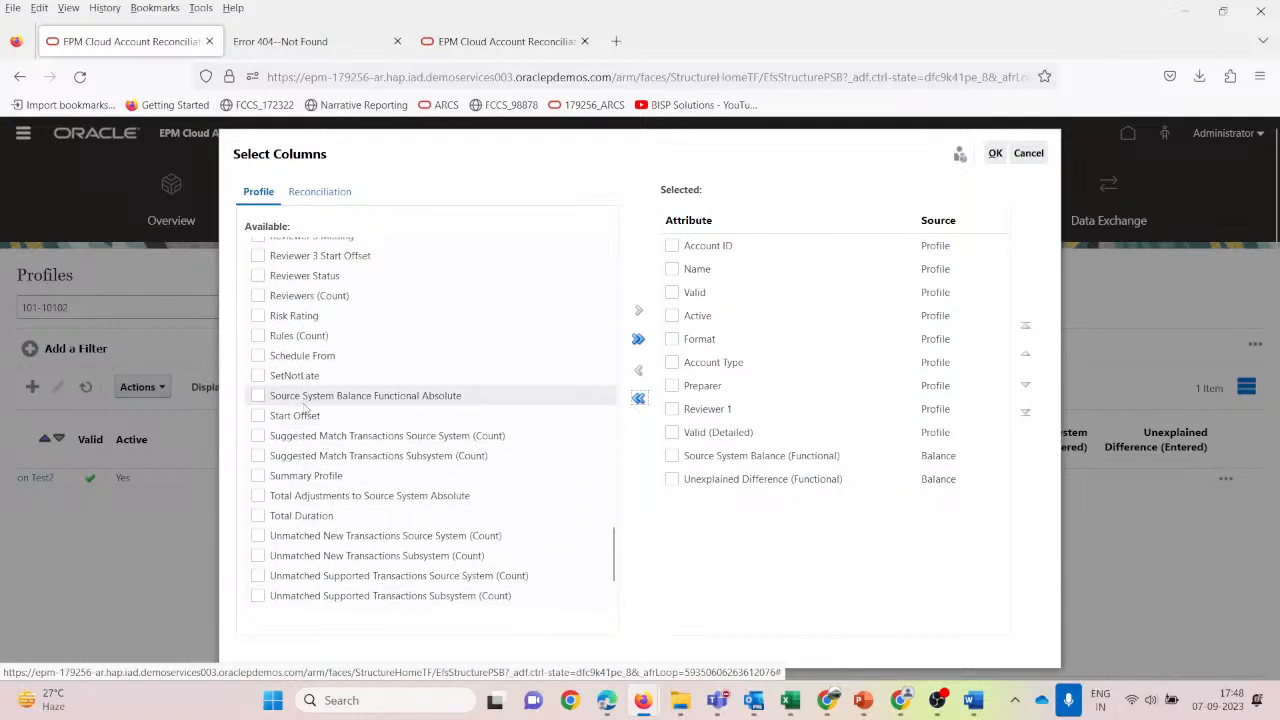
pyautogui.scroll(9, 345, 375)
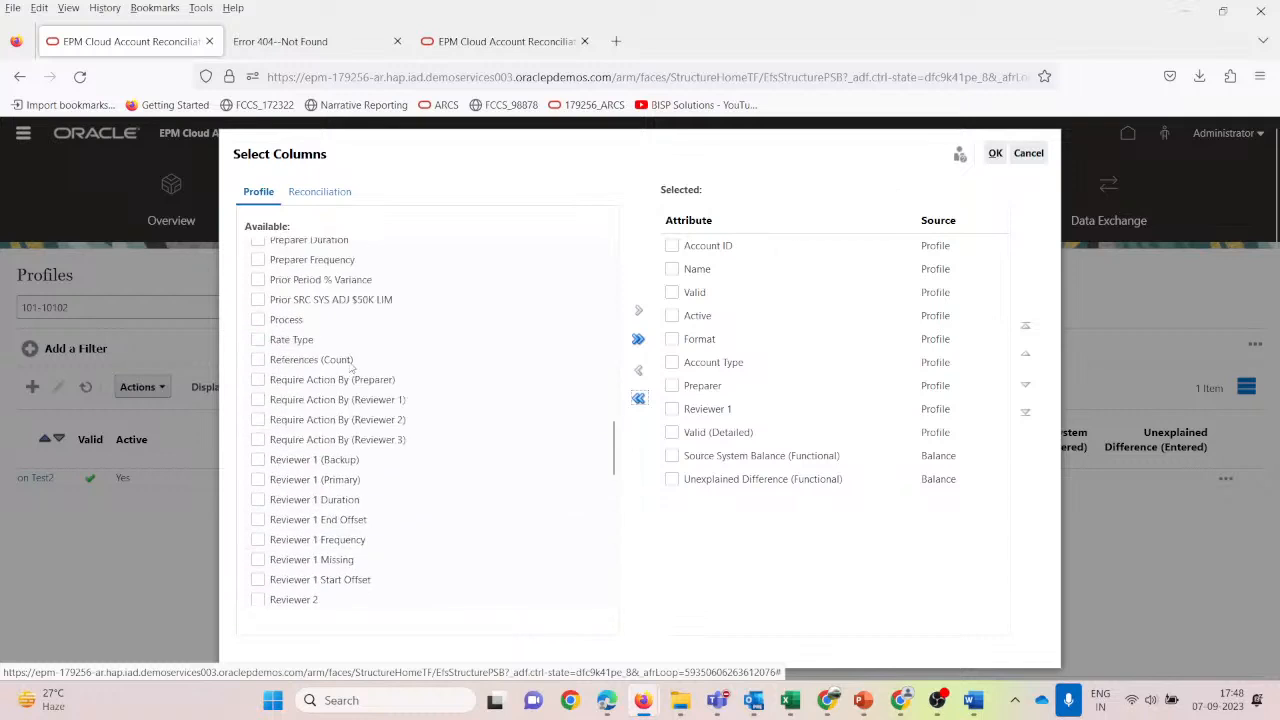
pyautogui.scroll(20, 352, 370)
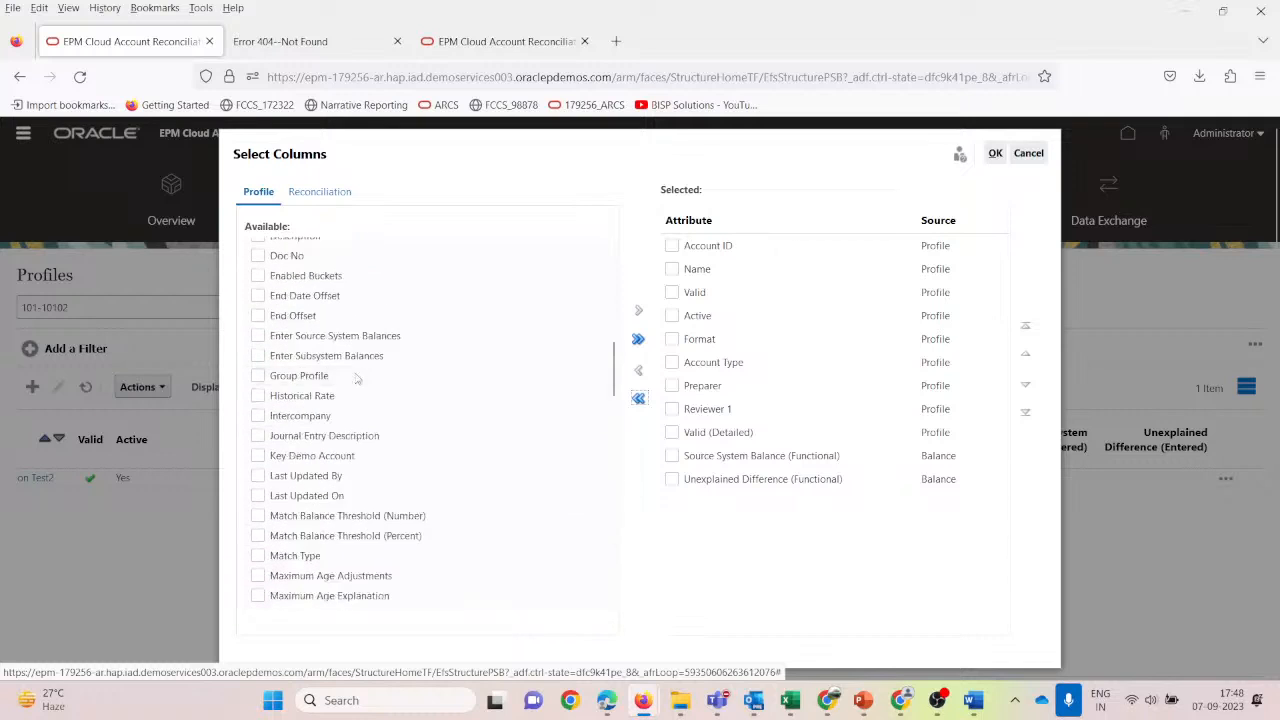
# Add the Subsystem Balance (Functional) column from the Balance group and apply it to Profiles.
pyautogui.click(321, 190)
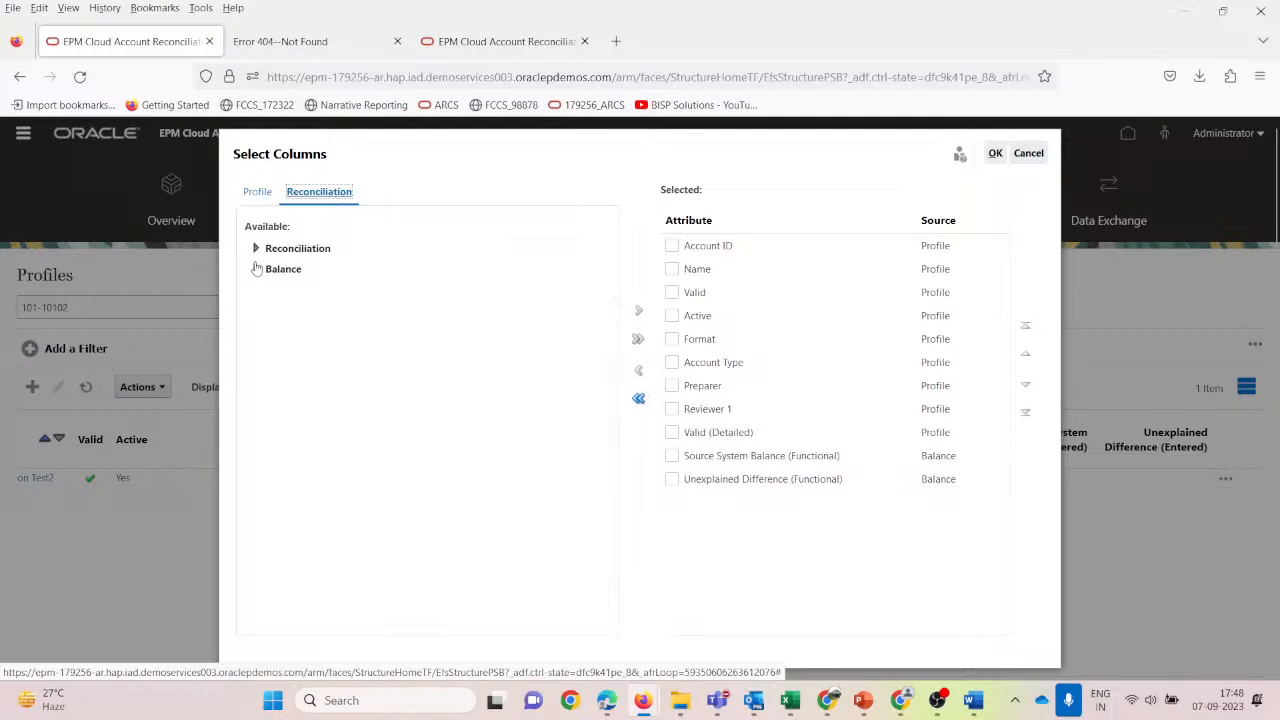
pyautogui.click(256, 269)
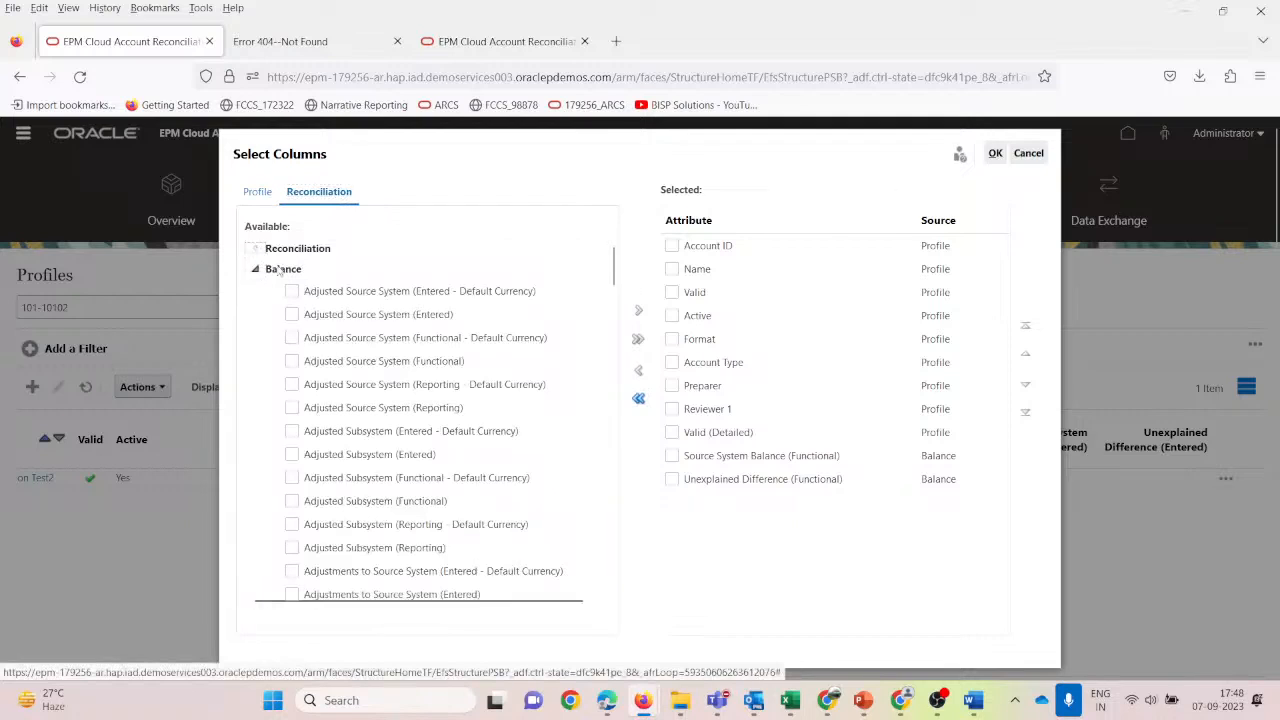
pyautogui.scroll(-12, 400, 482)
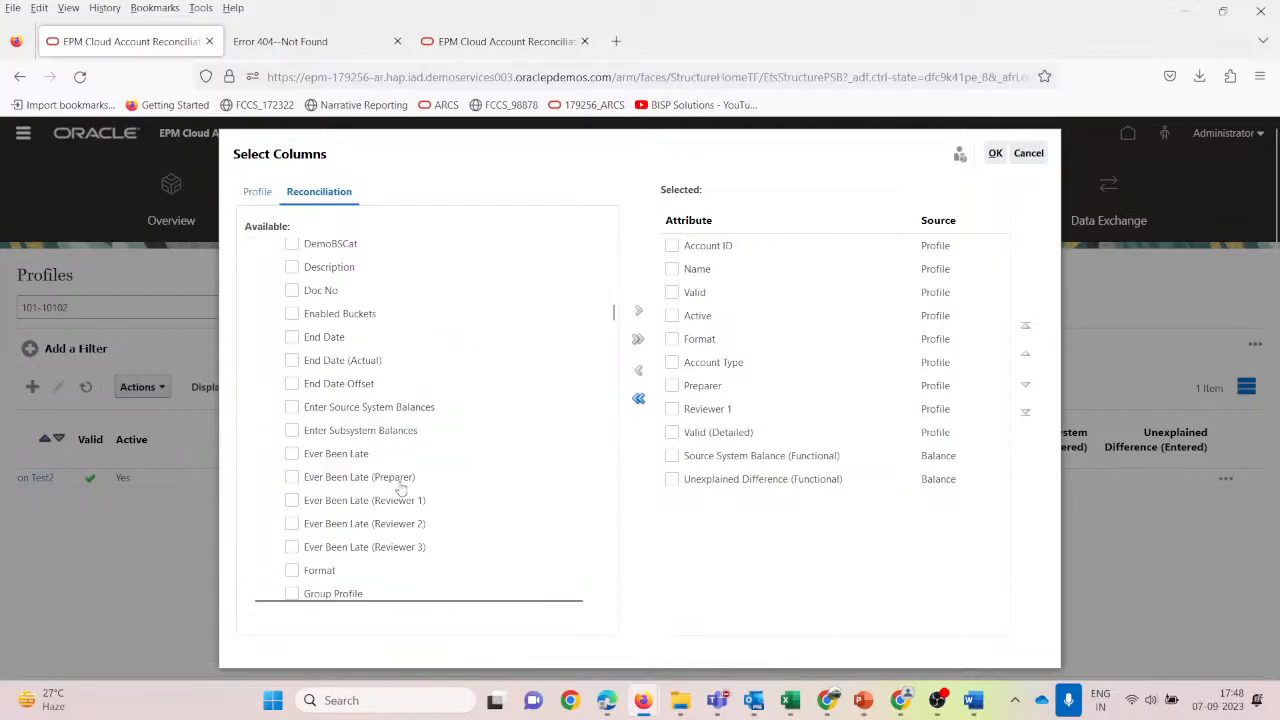
pyautogui.scroll(-20, 400, 487)
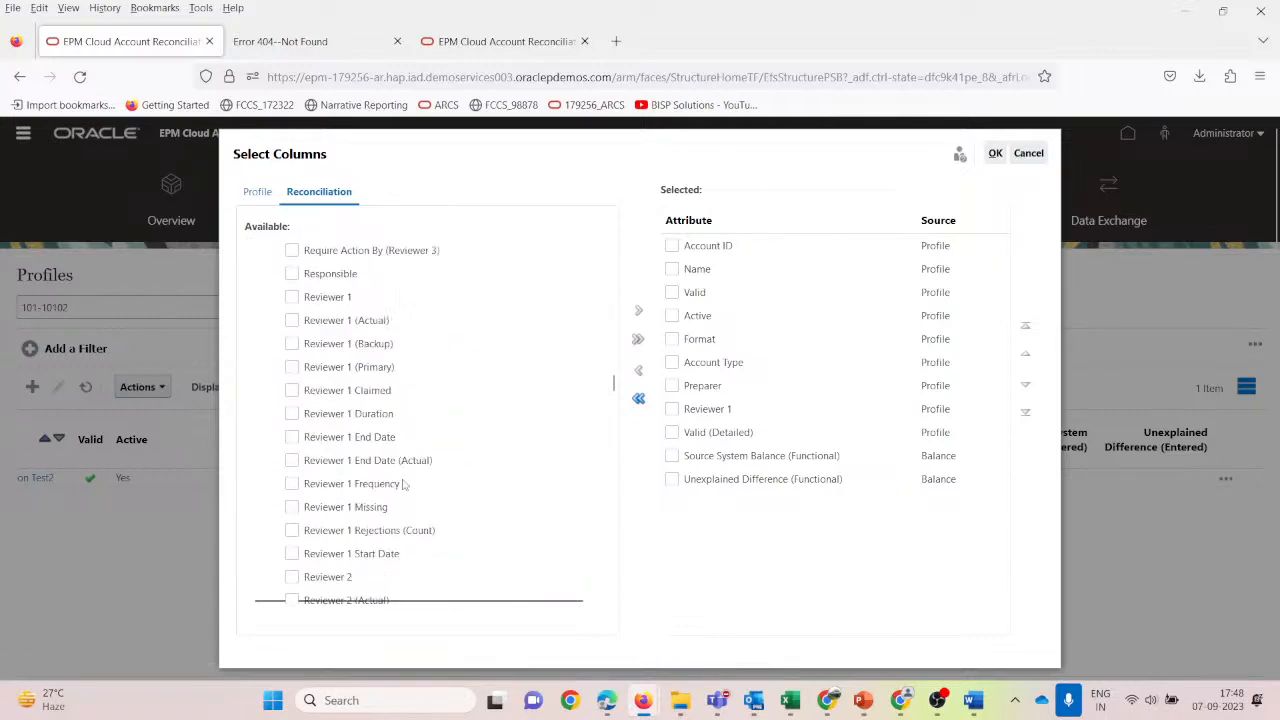
pyautogui.scroll(-10, 404, 484)
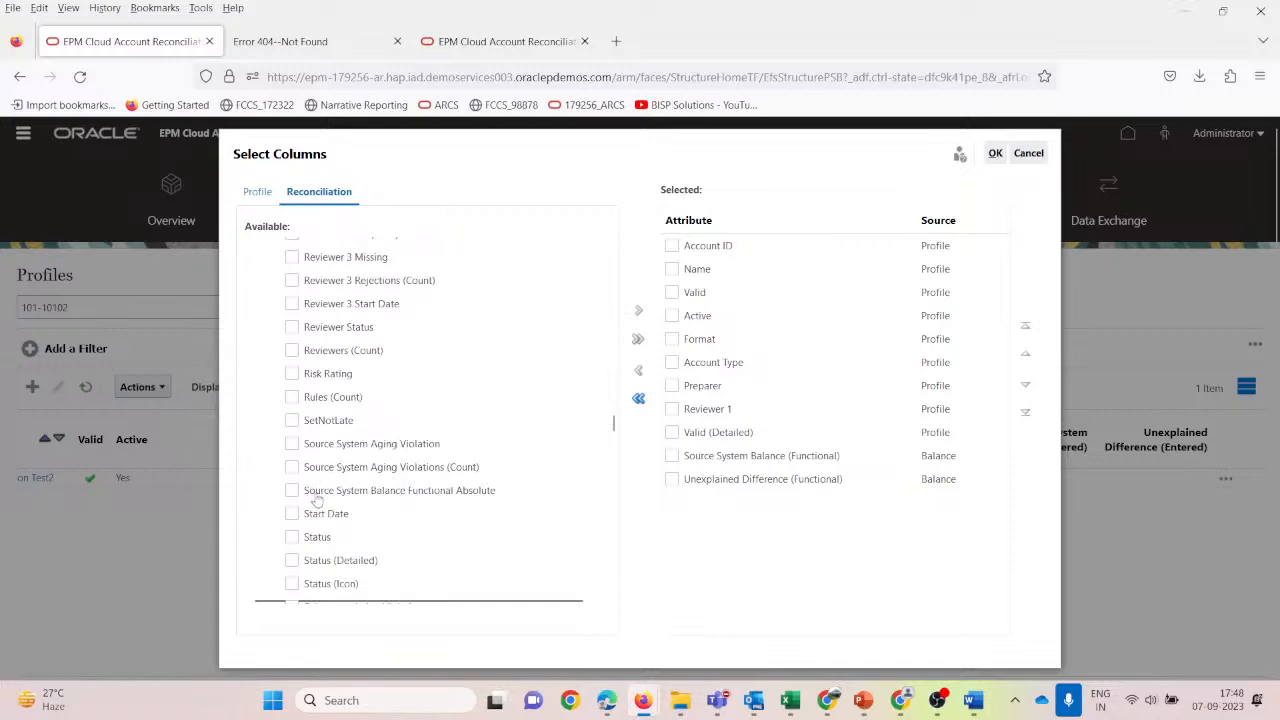
pyautogui.scroll(-5, 356, 430)
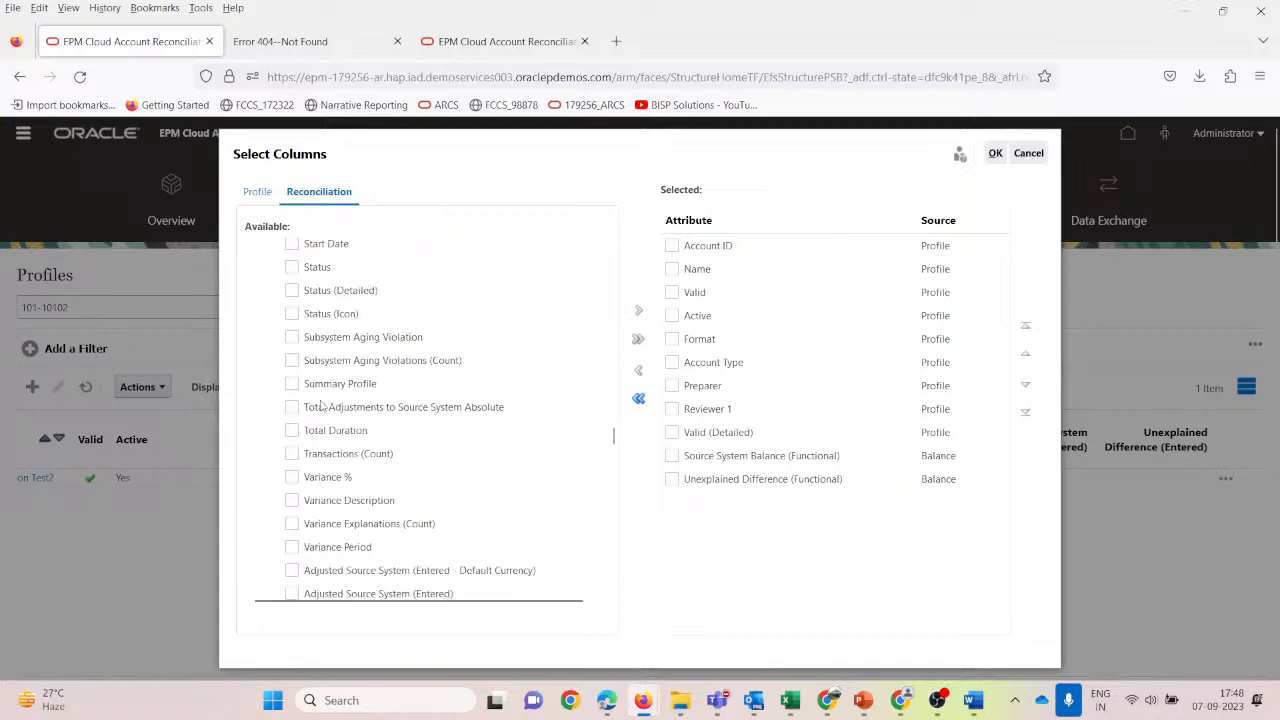
pyautogui.scroll(-4, 352, 428)
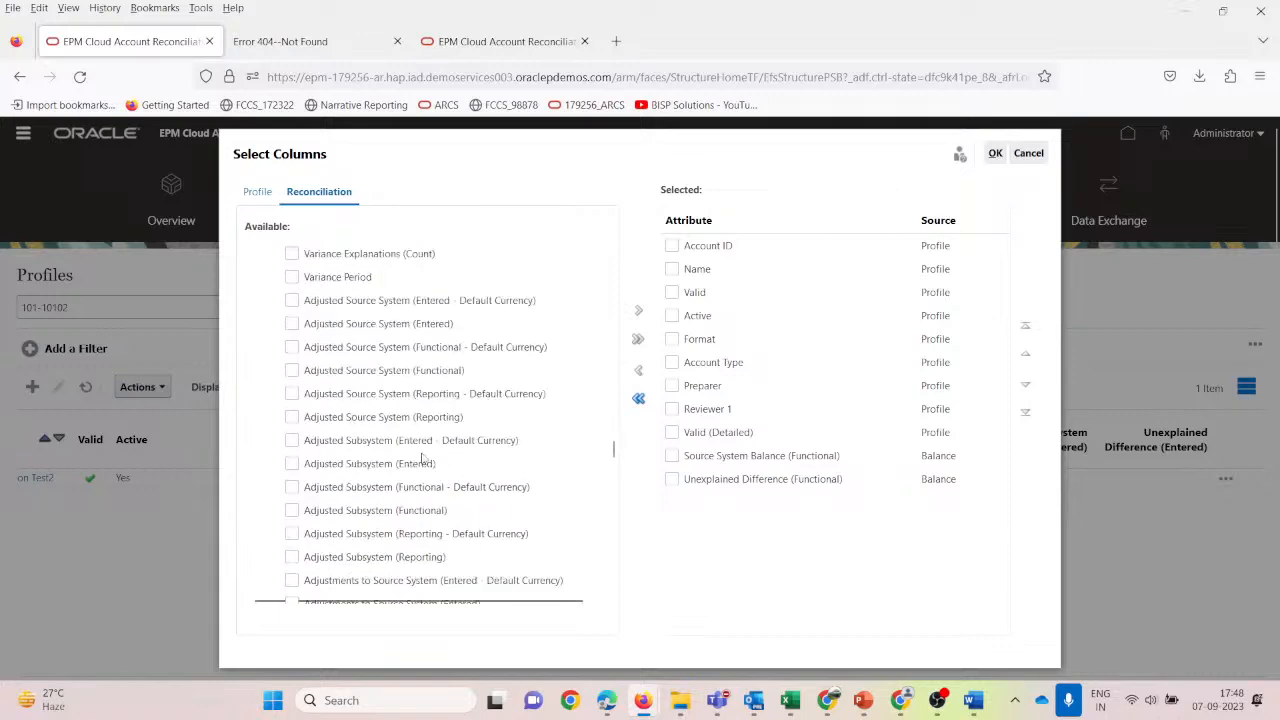
pyautogui.scroll(-15, 421, 460)
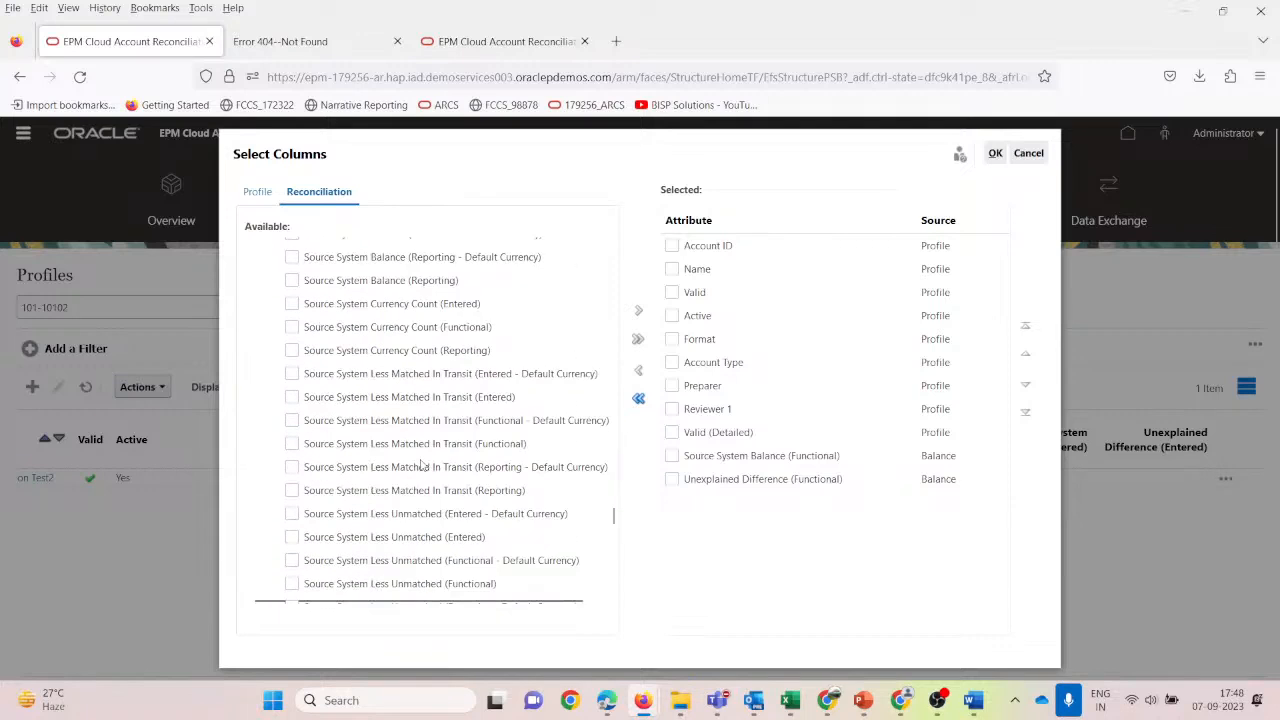
pyautogui.scroll(-4, 421, 464)
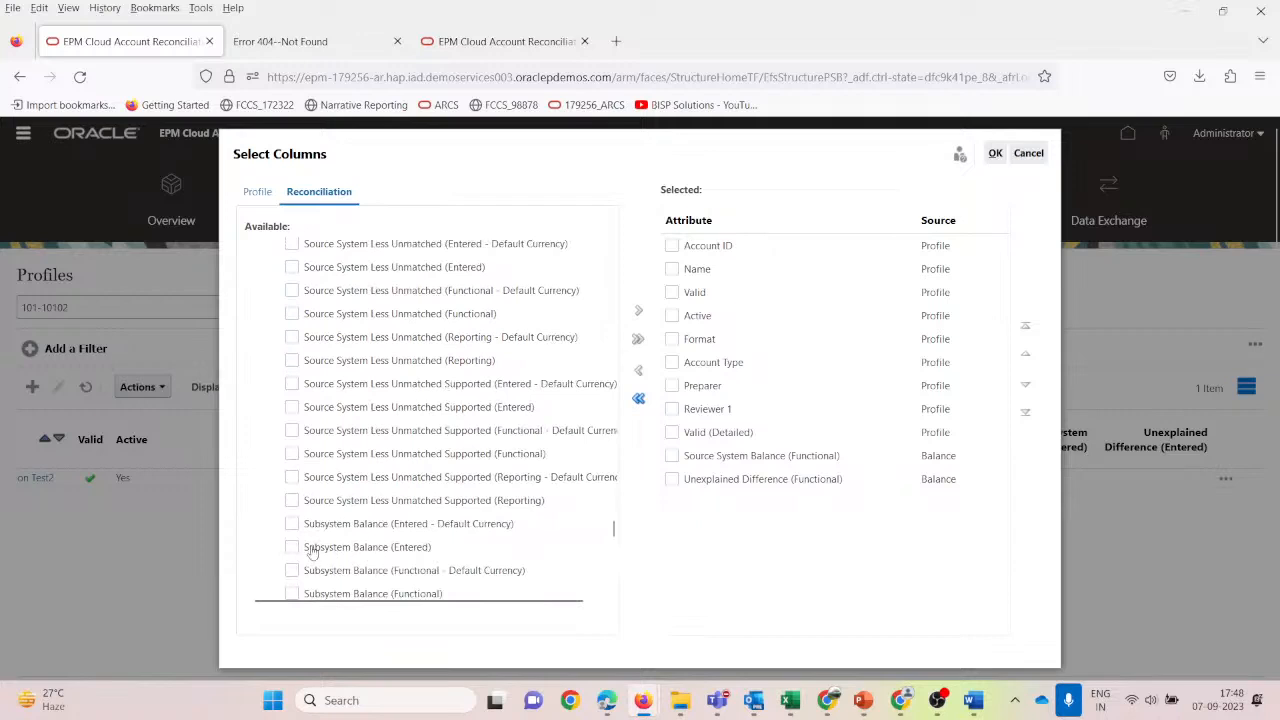
pyautogui.scroll(-1, 332, 555)
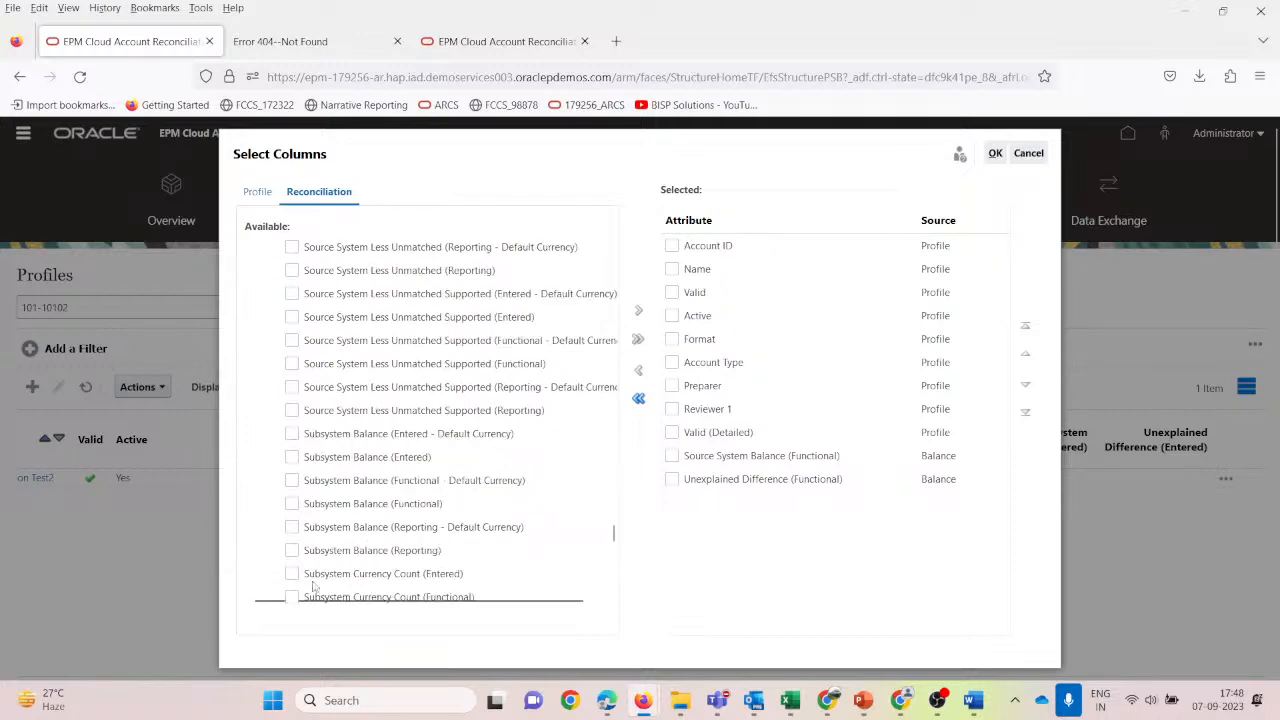
pyautogui.click(291, 504)
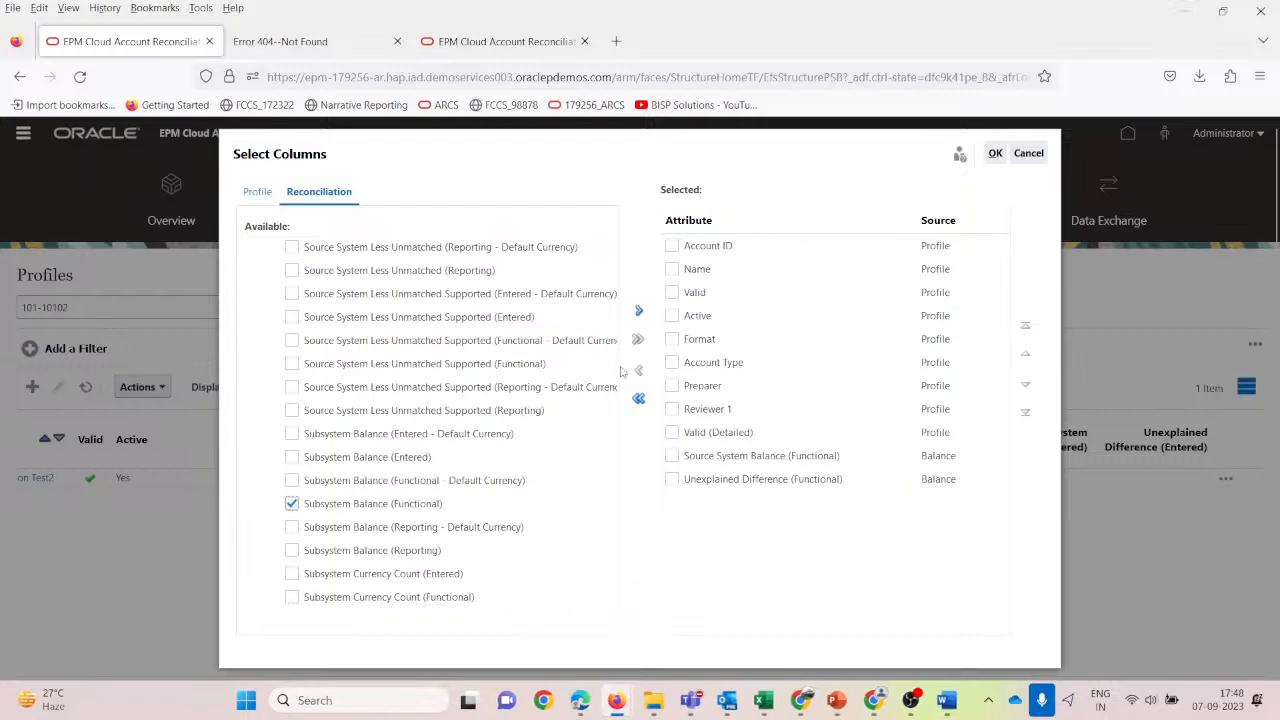
pyautogui.click(637, 313)
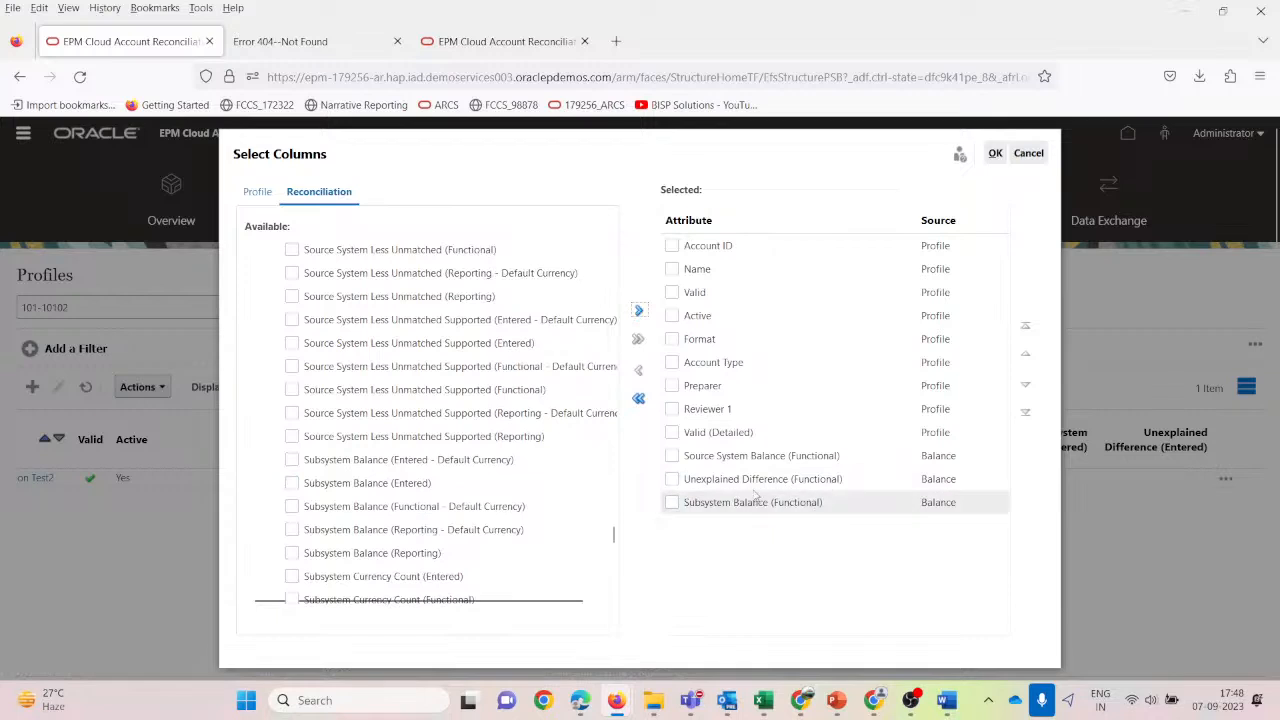
pyautogui.click(995, 155)
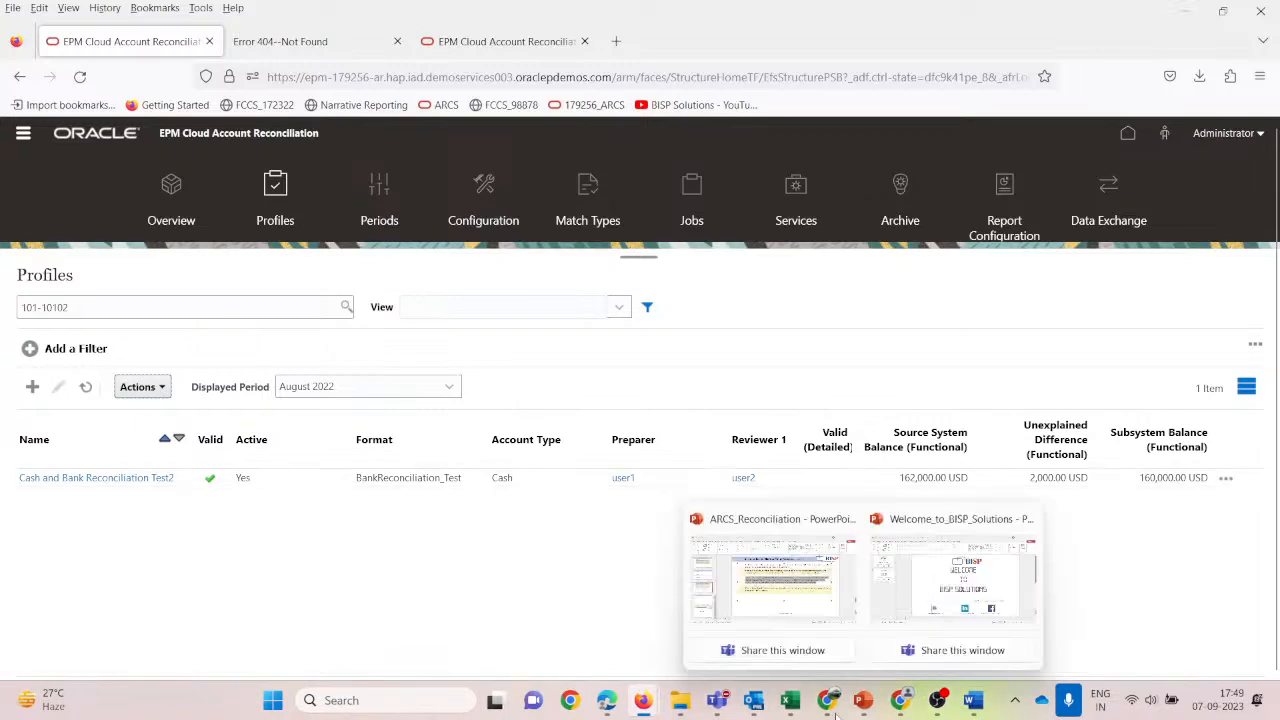
pyautogui.moveTo(790, 700)
pyautogui.click(970, 575)
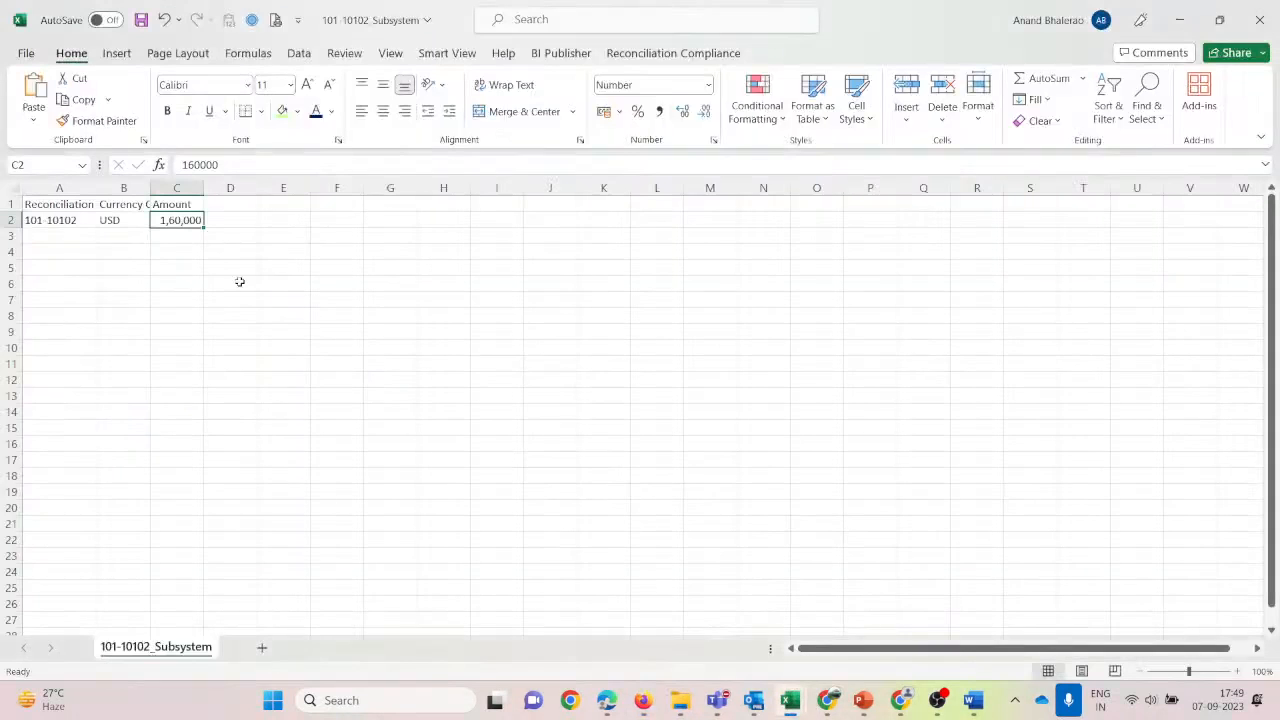
pyautogui.moveTo(790, 700)
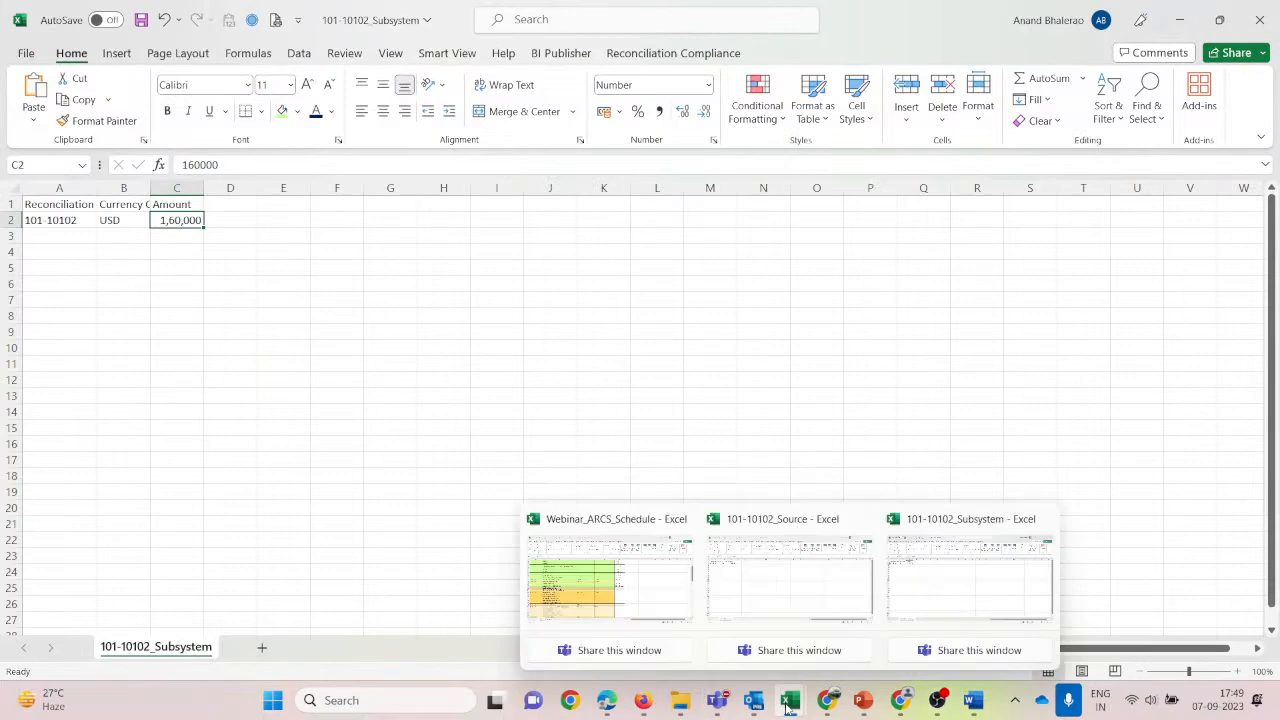
pyautogui.click(758, 587)
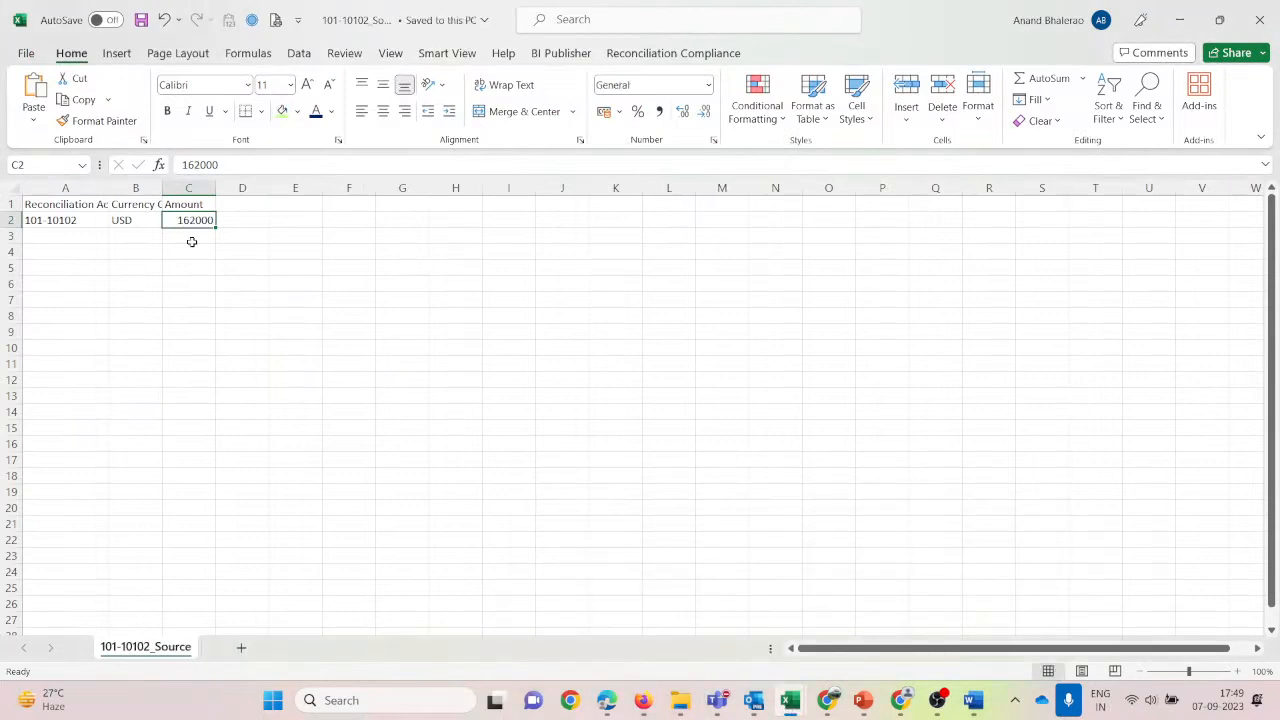
pyautogui.hotkey('alt', 'Tab')
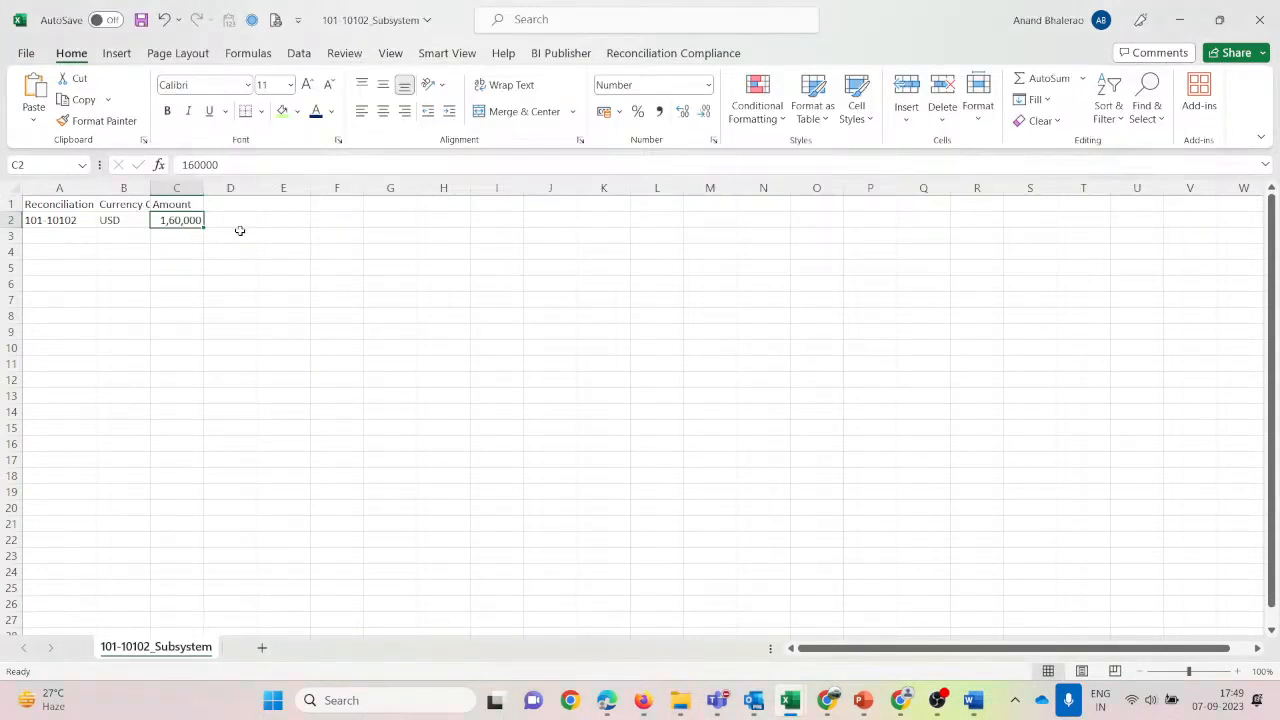
pyautogui.hotkey('alt', 'Tab')
pyautogui.hotkey('alt', 'Tab')
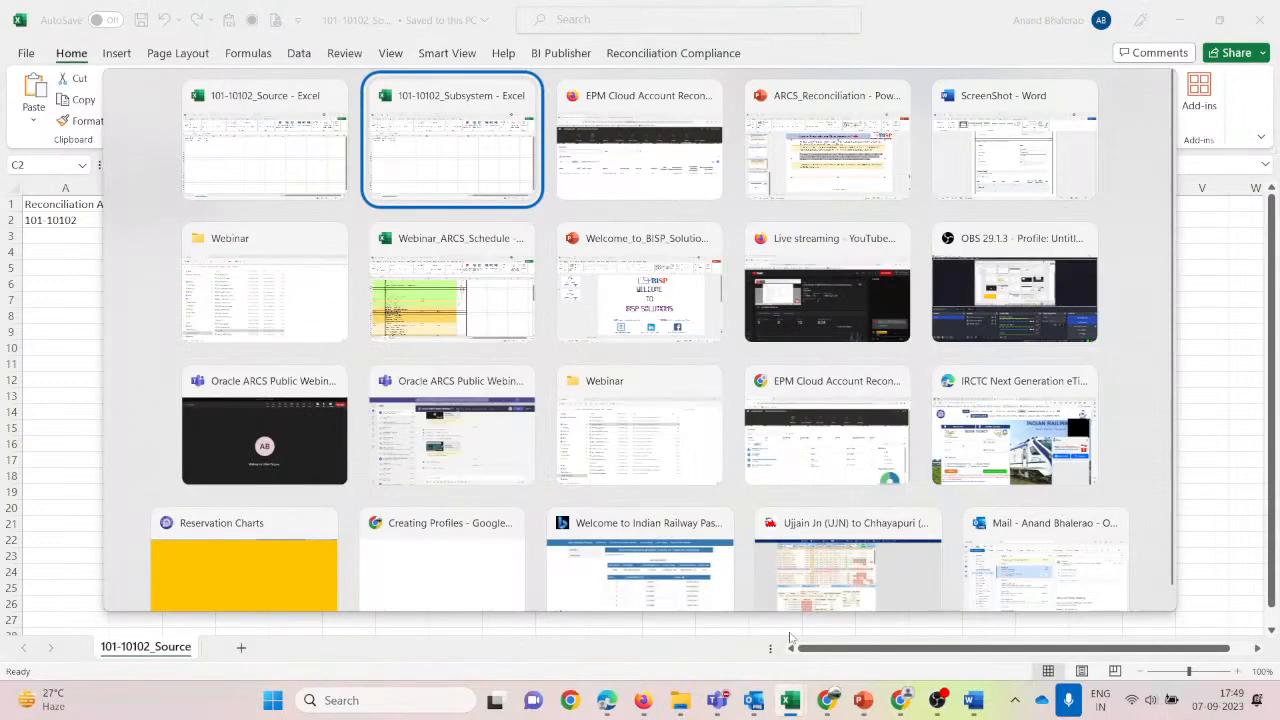
pyautogui.hotkey('alt', 'Tab')
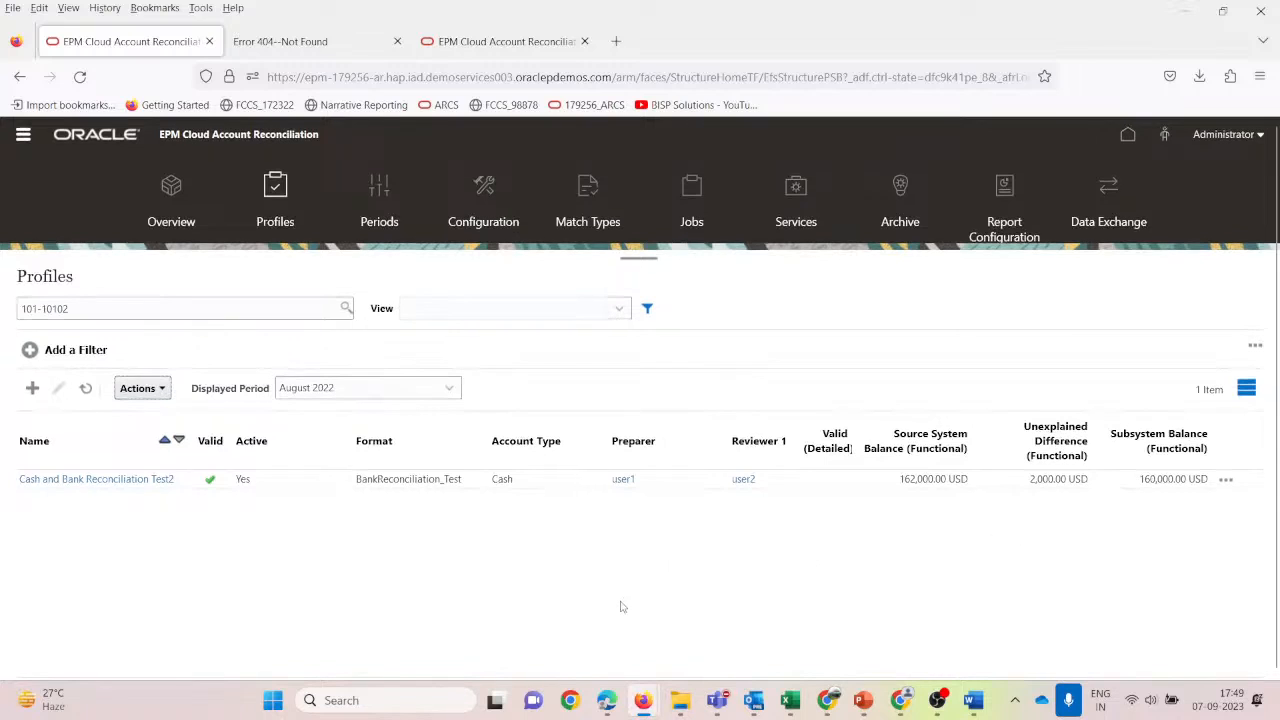
pyautogui.click(298, 484)
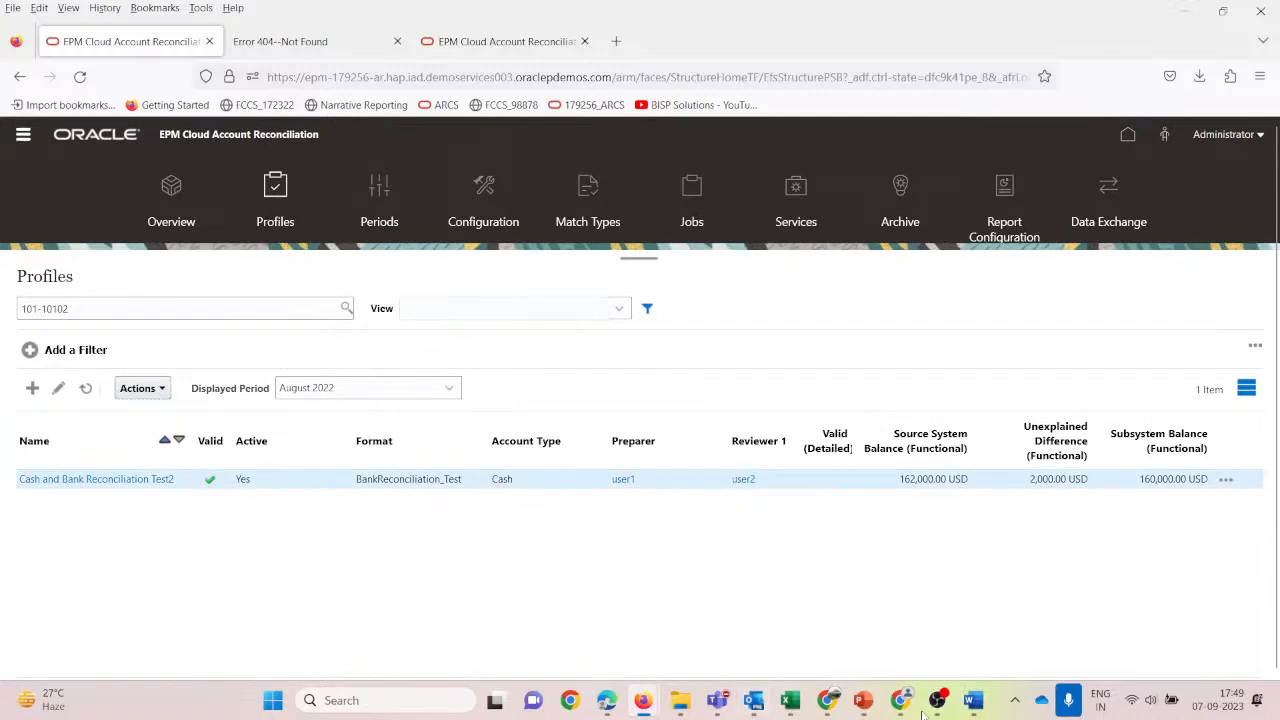
pyautogui.moveTo(866, 708)
pyautogui.click(801, 597)
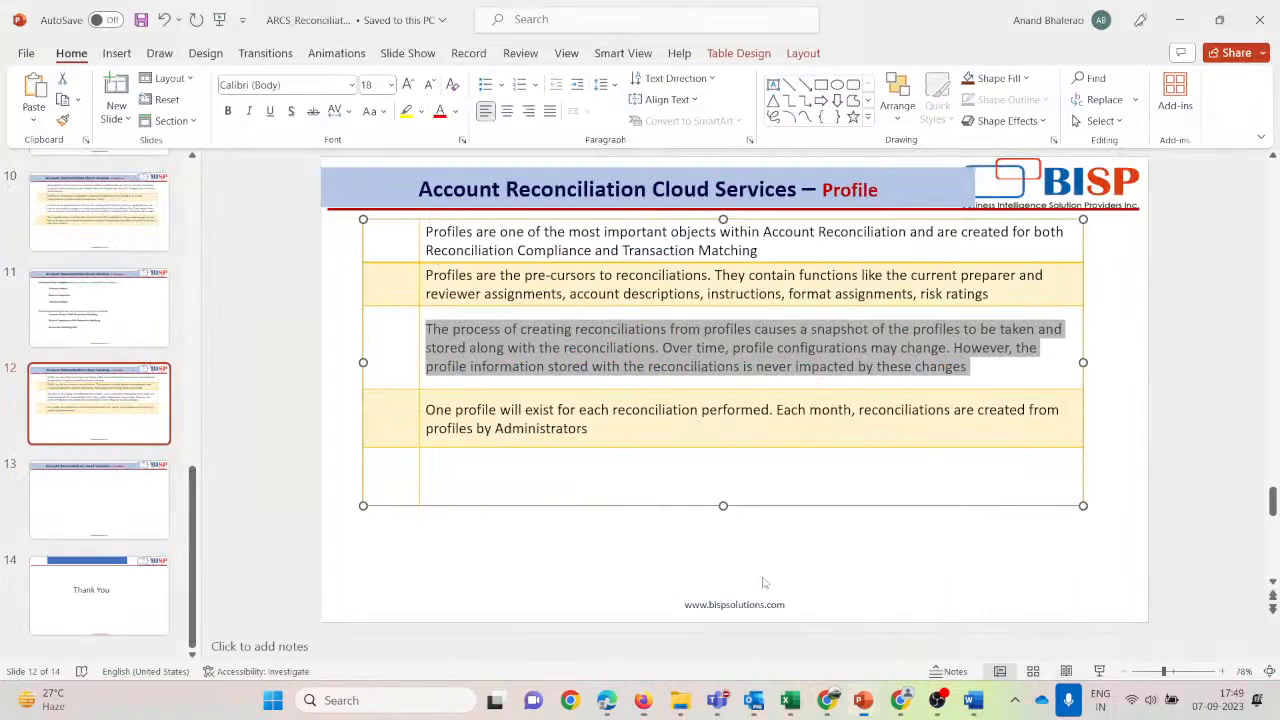
pyautogui.scroll(7, 729, 391)
pyautogui.scroll(3, 166, 374)
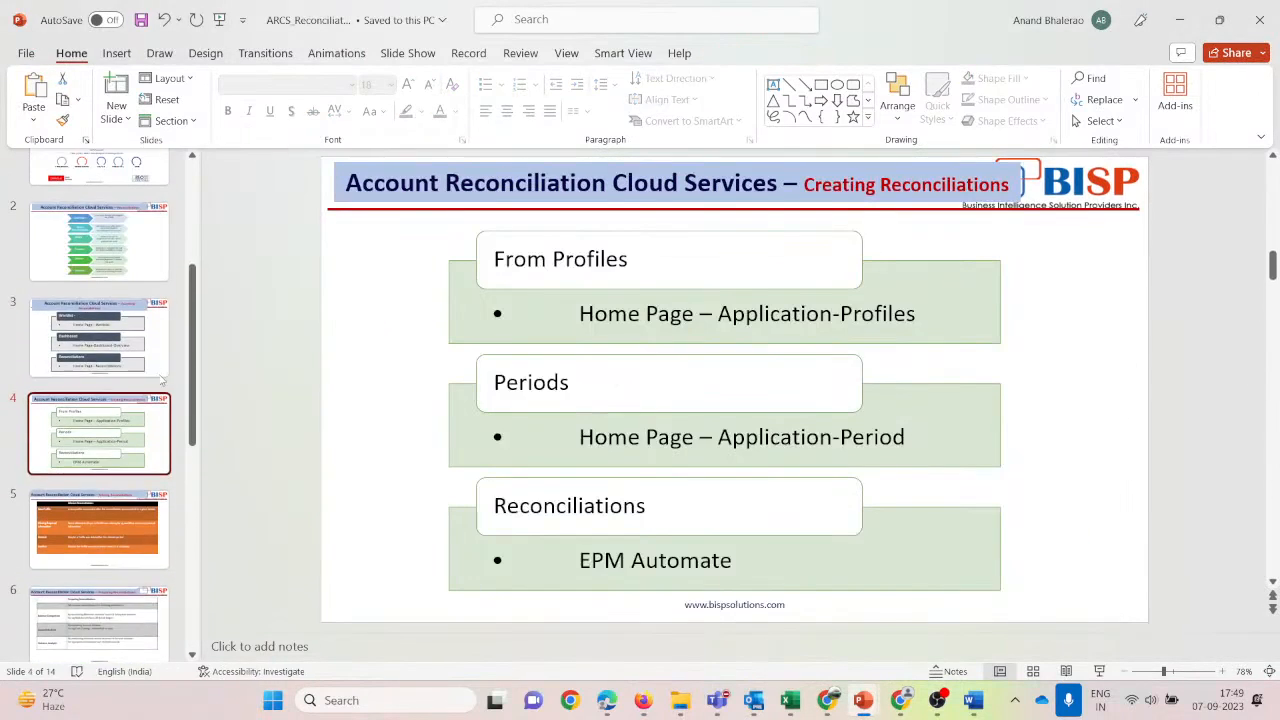
pyautogui.click(109, 380)
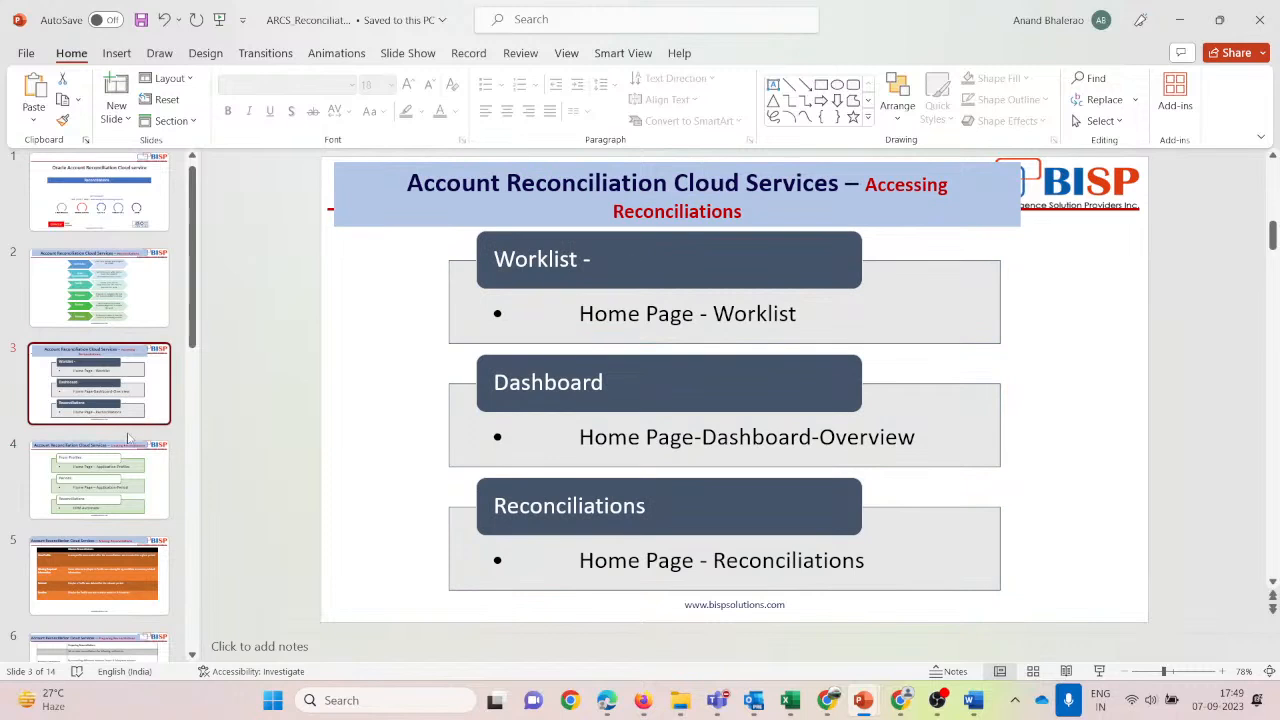
pyautogui.click(108, 480)
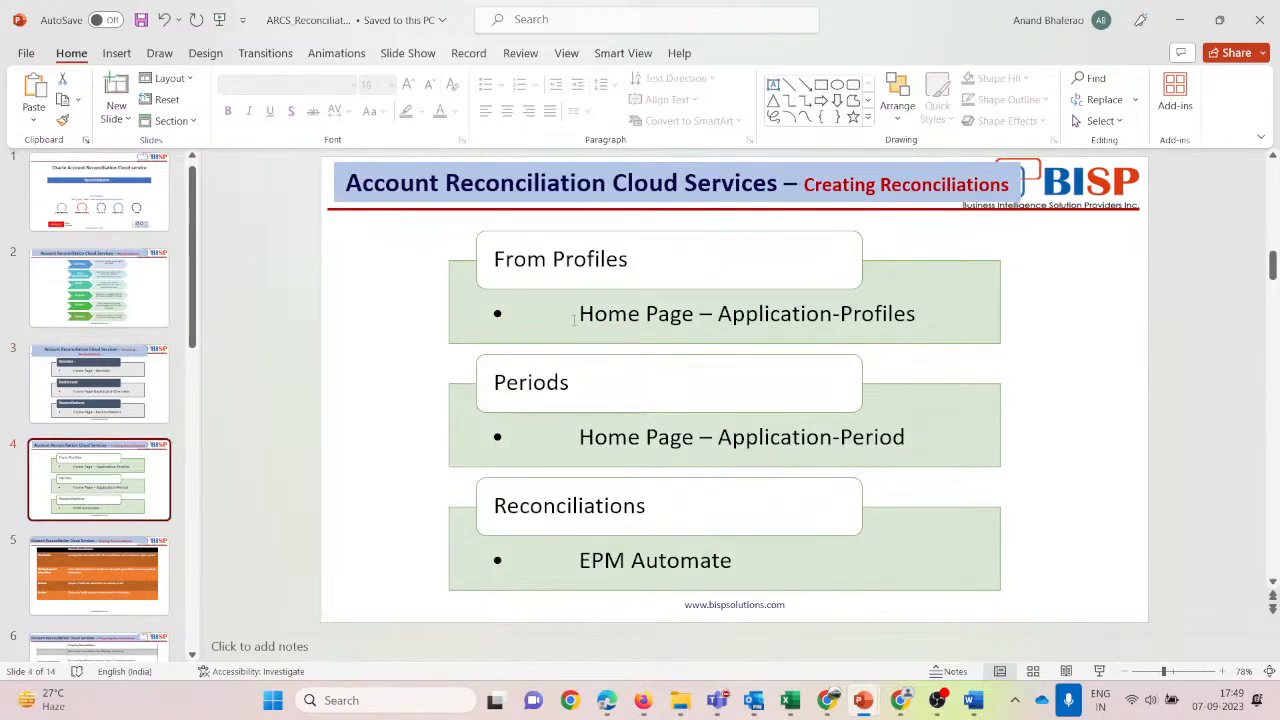
pyautogui.hotkey('alt', 'Tab')
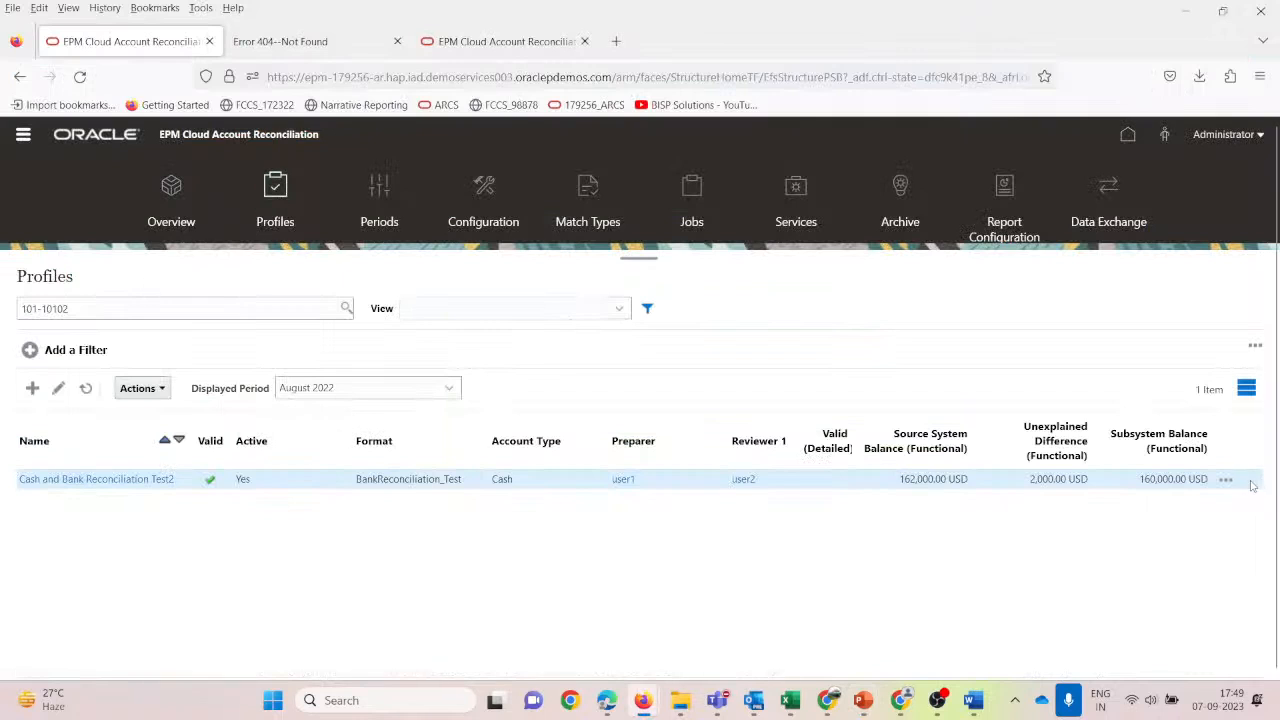
pyautogui.click(163, 389)
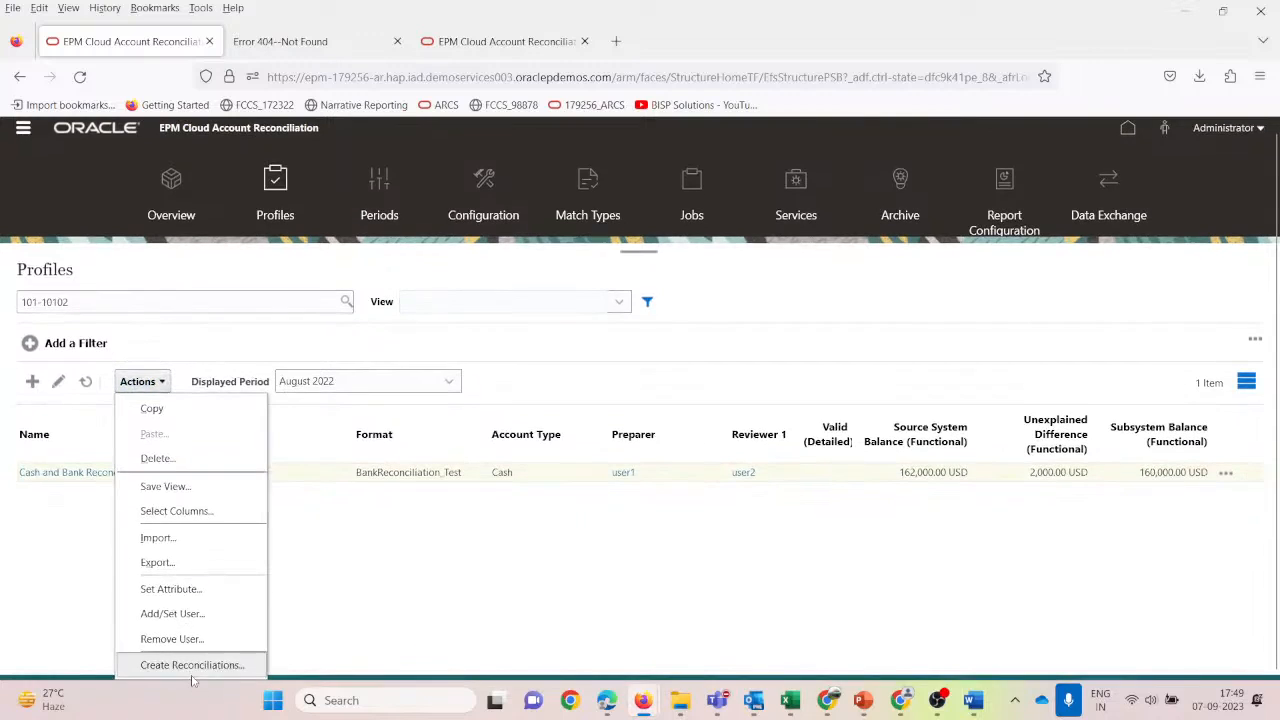
# Go to the Periods page and locate the August 2022 period.
pyautogui.click(355, 605)
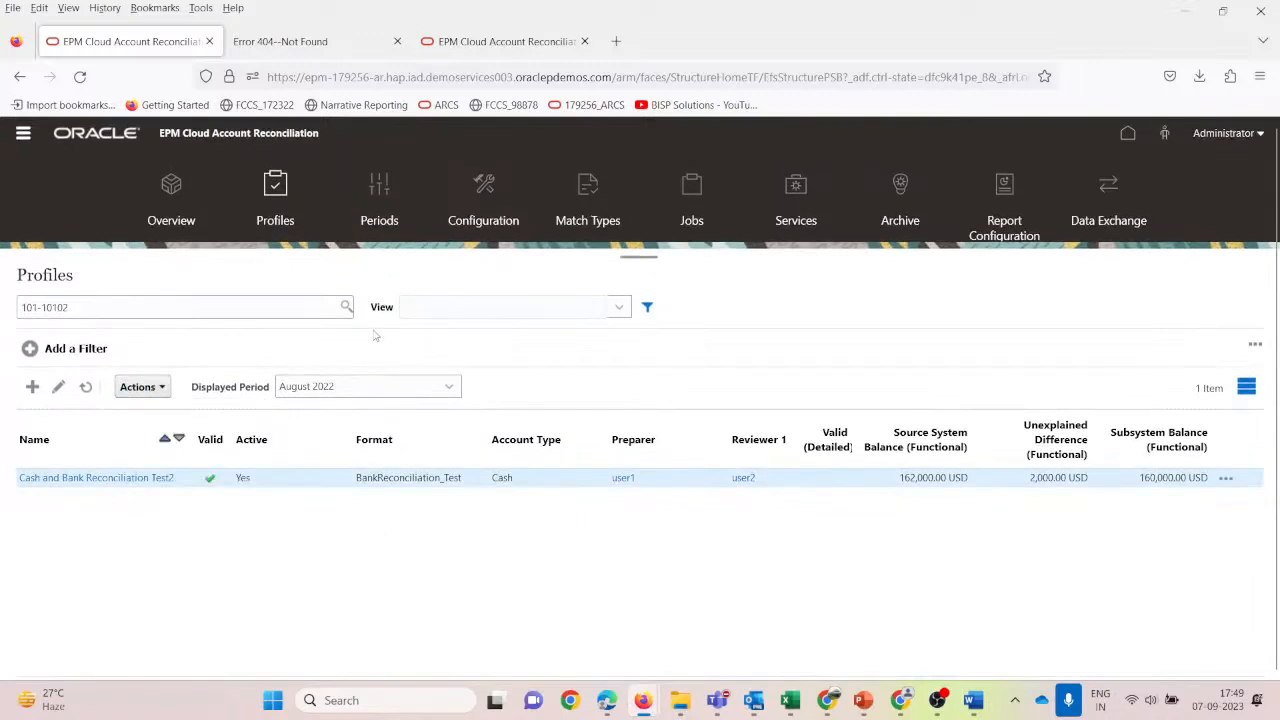
pyautogui.click(381, 182)
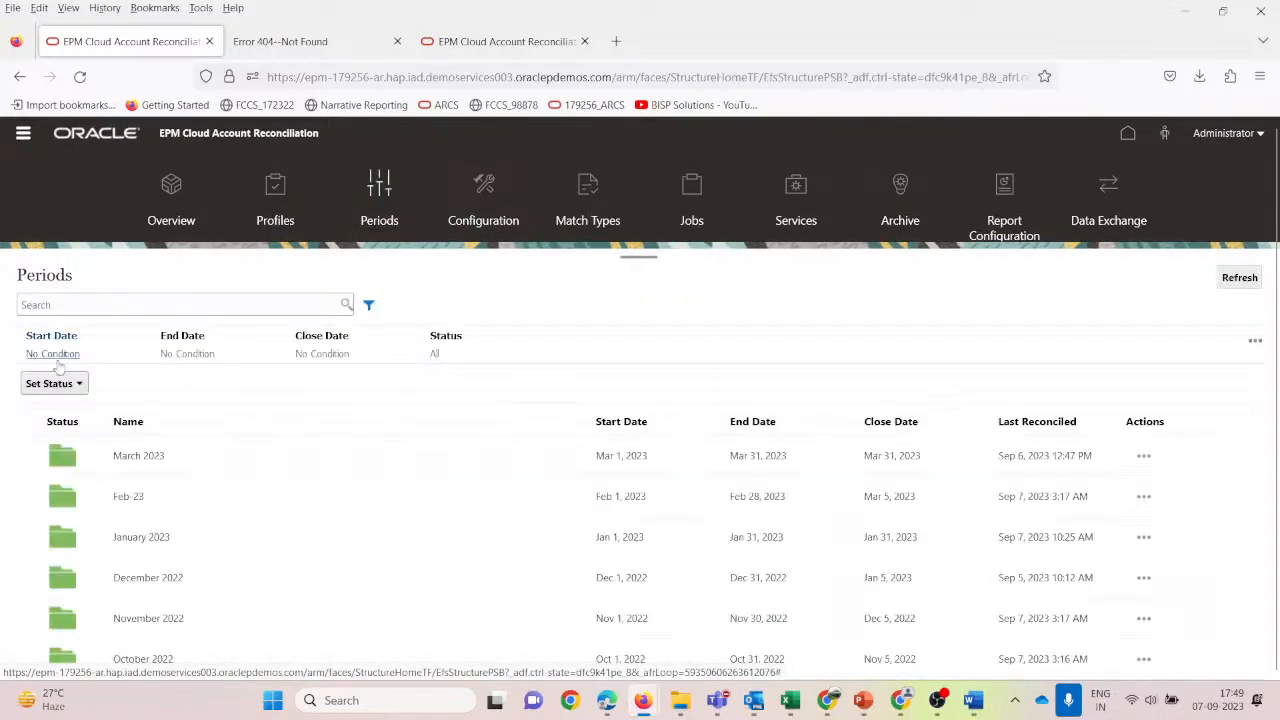
pyautogui.scroll(-3, 244, 604)
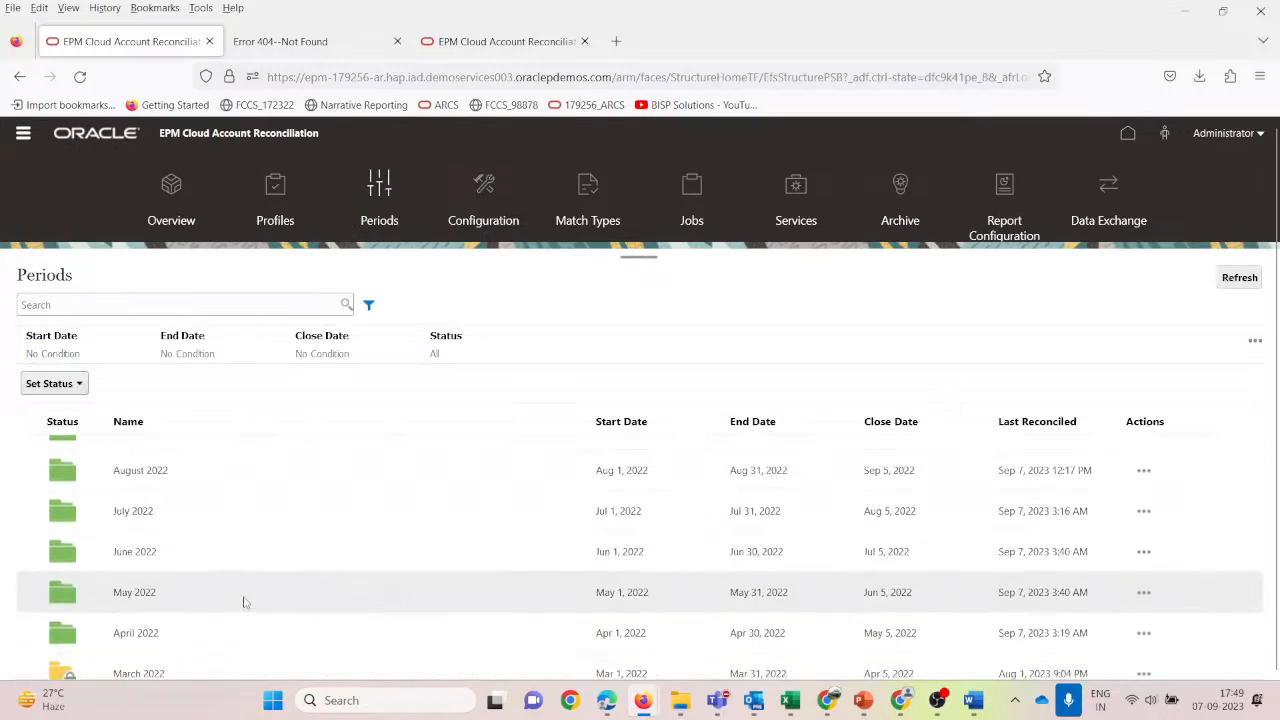
pyautogui.scroll(-2, 244, 602)
pyautogui.scroll(1, 254, 534)
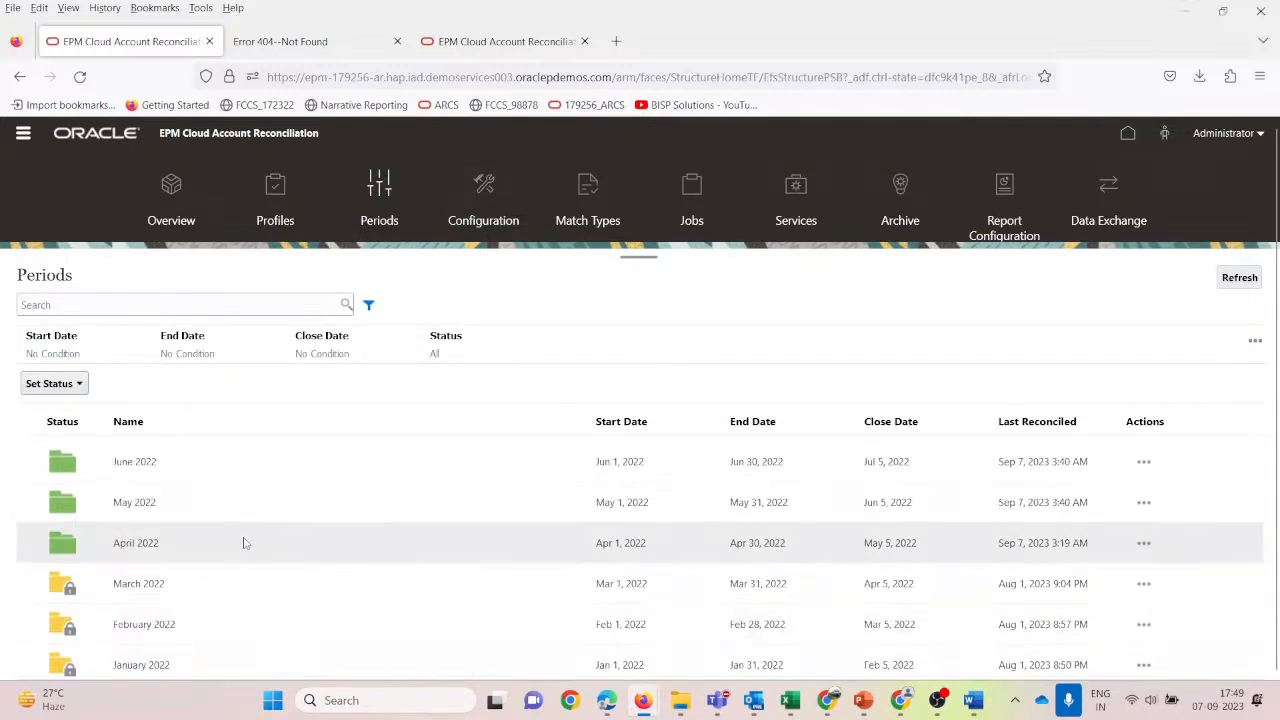
pyautogui.scroll(2, 244, 543)
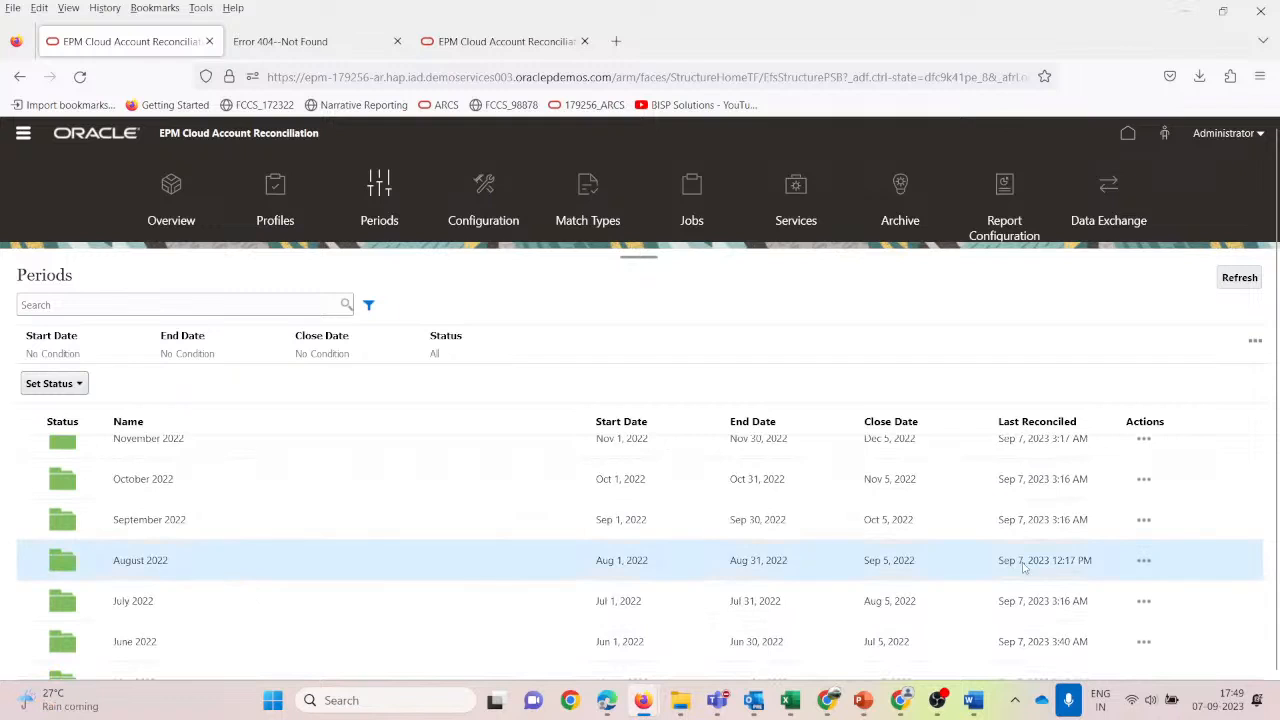
# Start Create Reconciliations for August 2022, then cancel without creating them.
pyautogui.click(1143, 561)
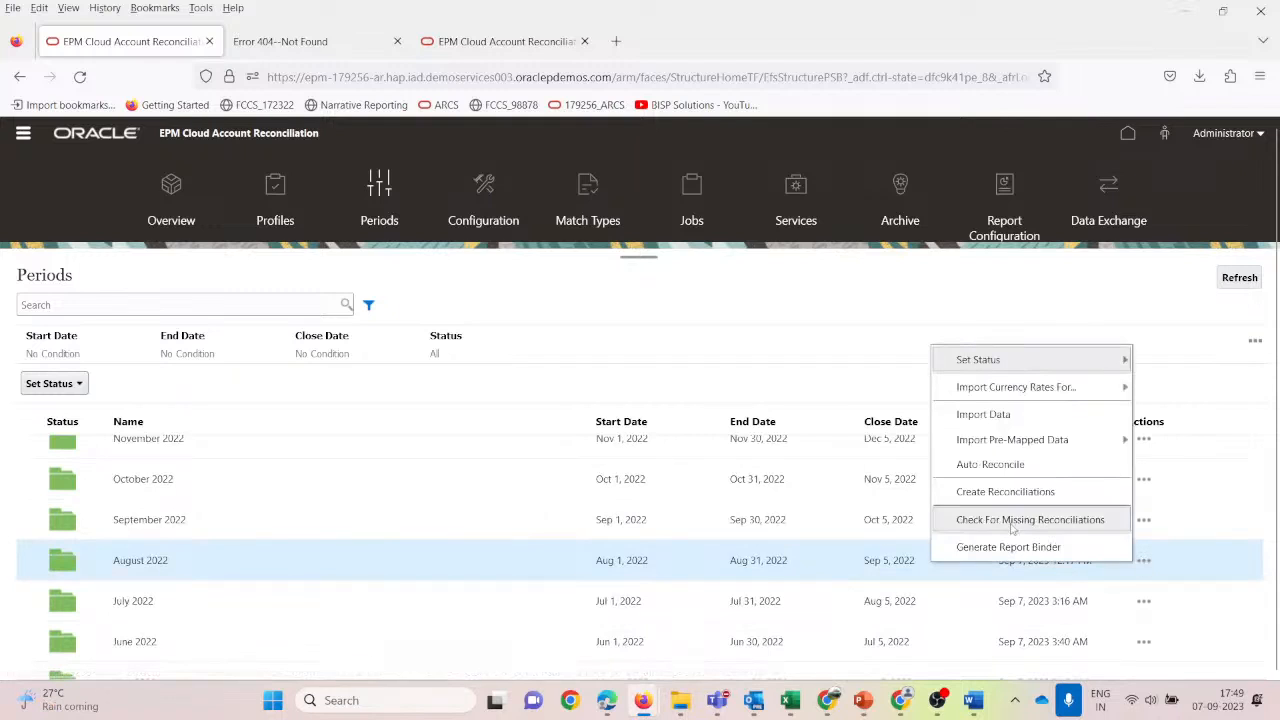
pyautogui.click(998, 492)
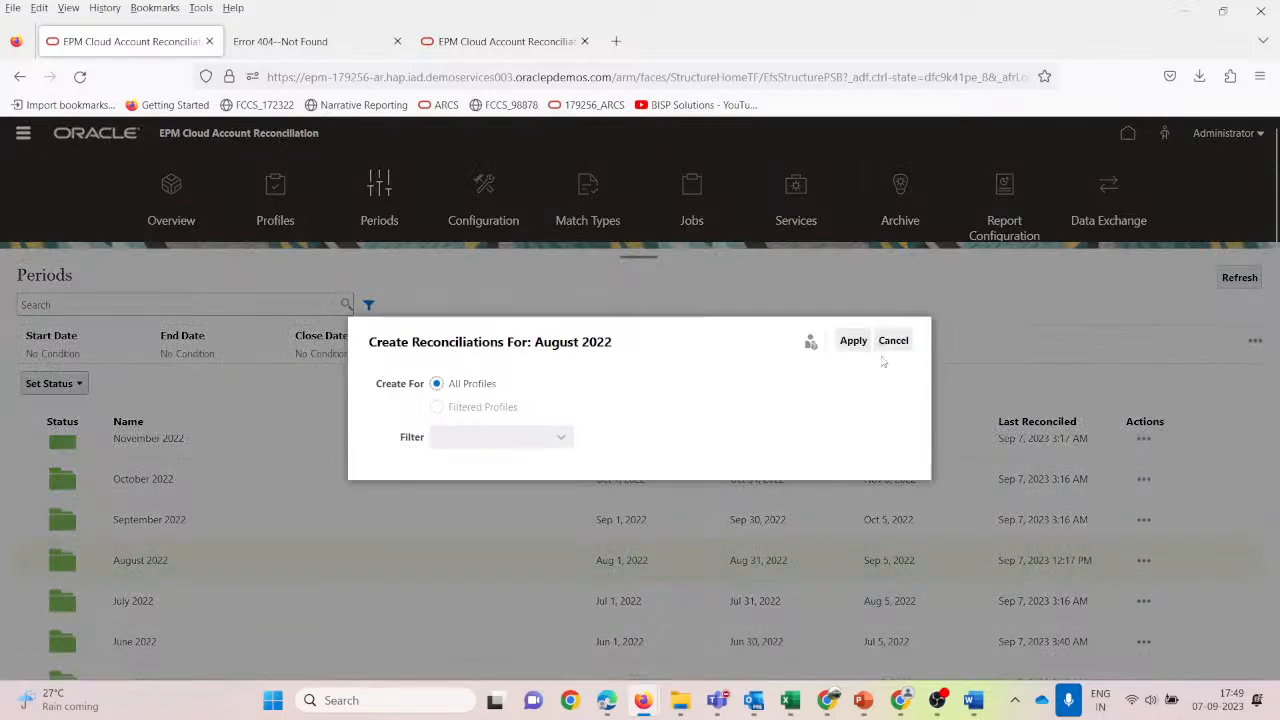
pyautogui.click(893, 341)
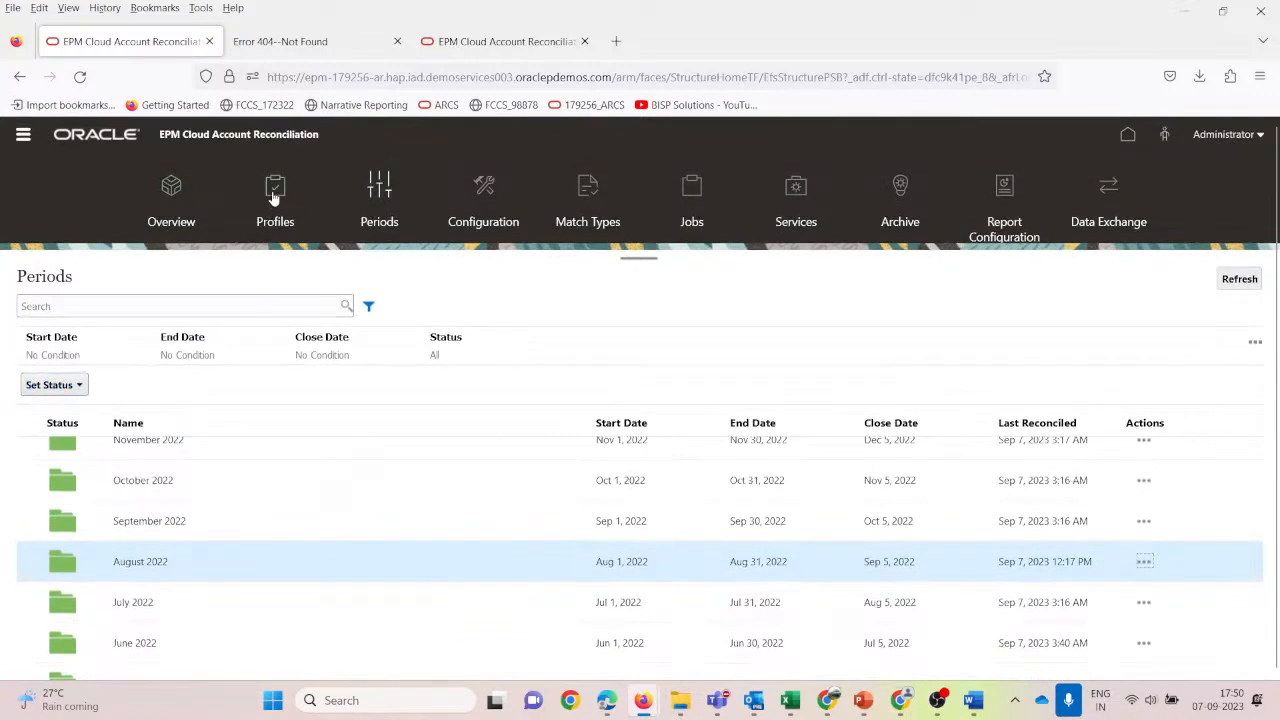
pyautogui.click(23, 137)
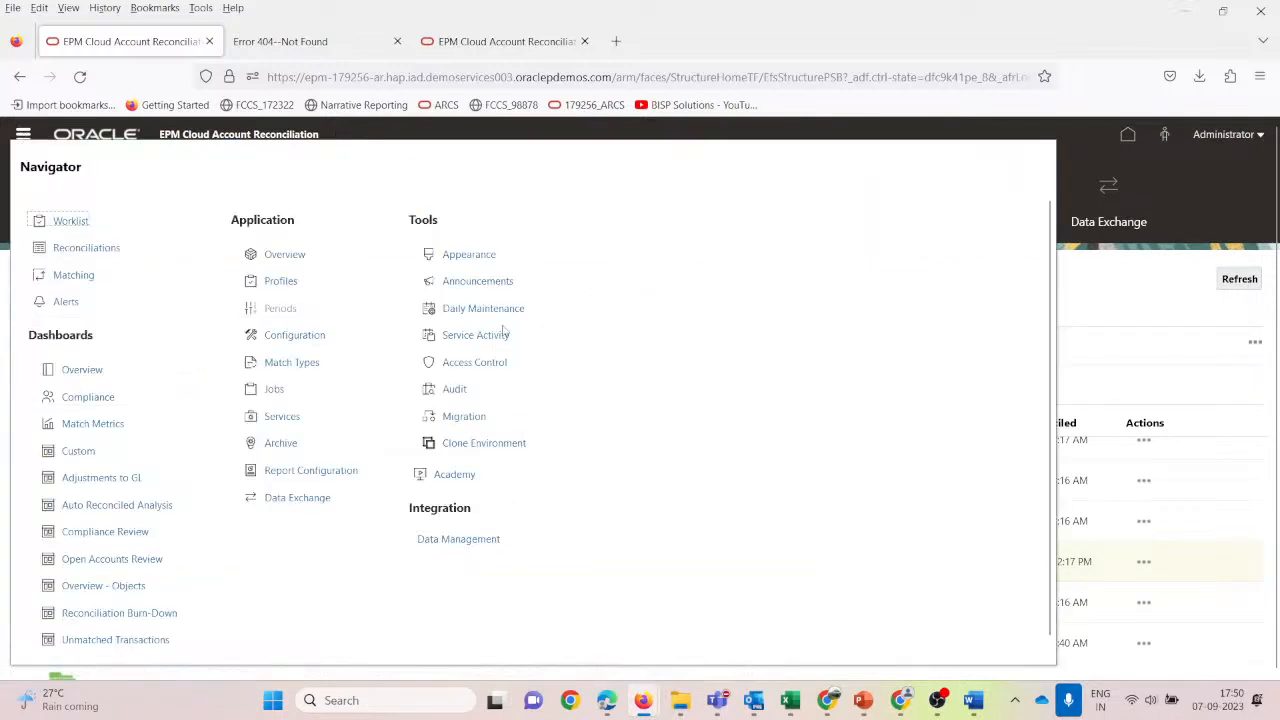
# Filter the Profiles list to 101-10102 and select that profile.
pyautogui.click(283, 281)
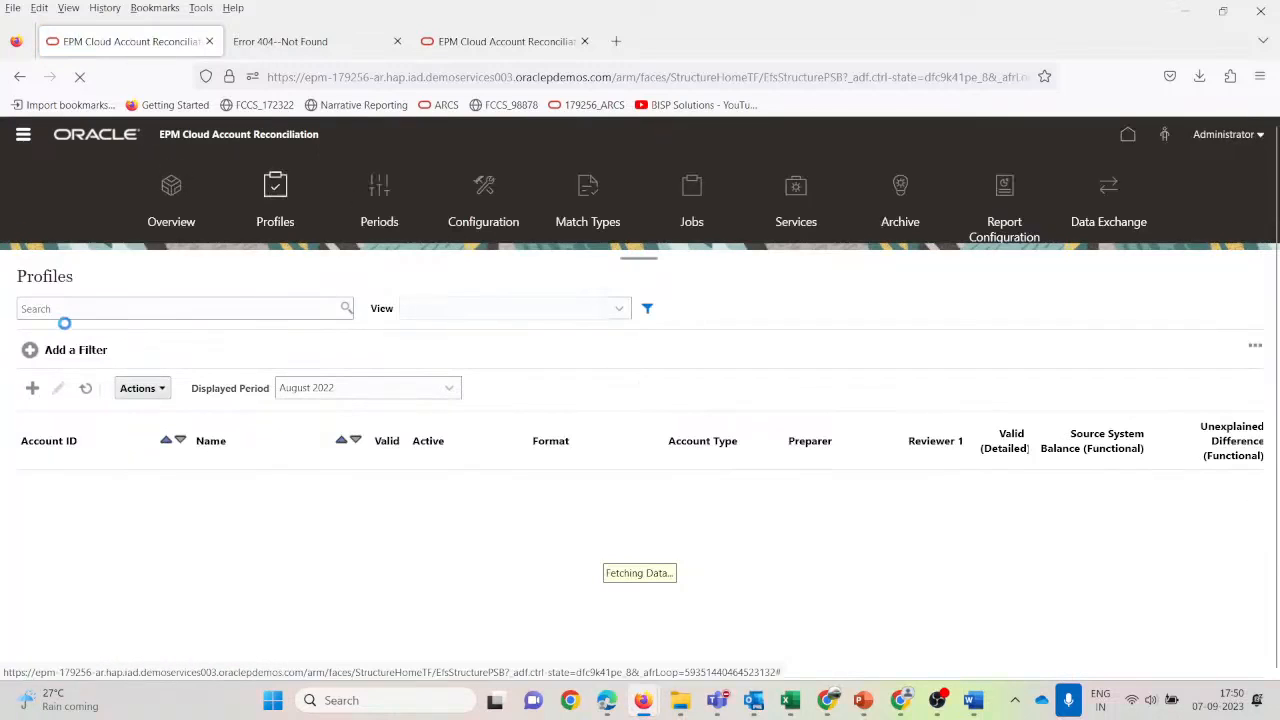
pyautogui.click(75, 308)
pyautogui.write('101')
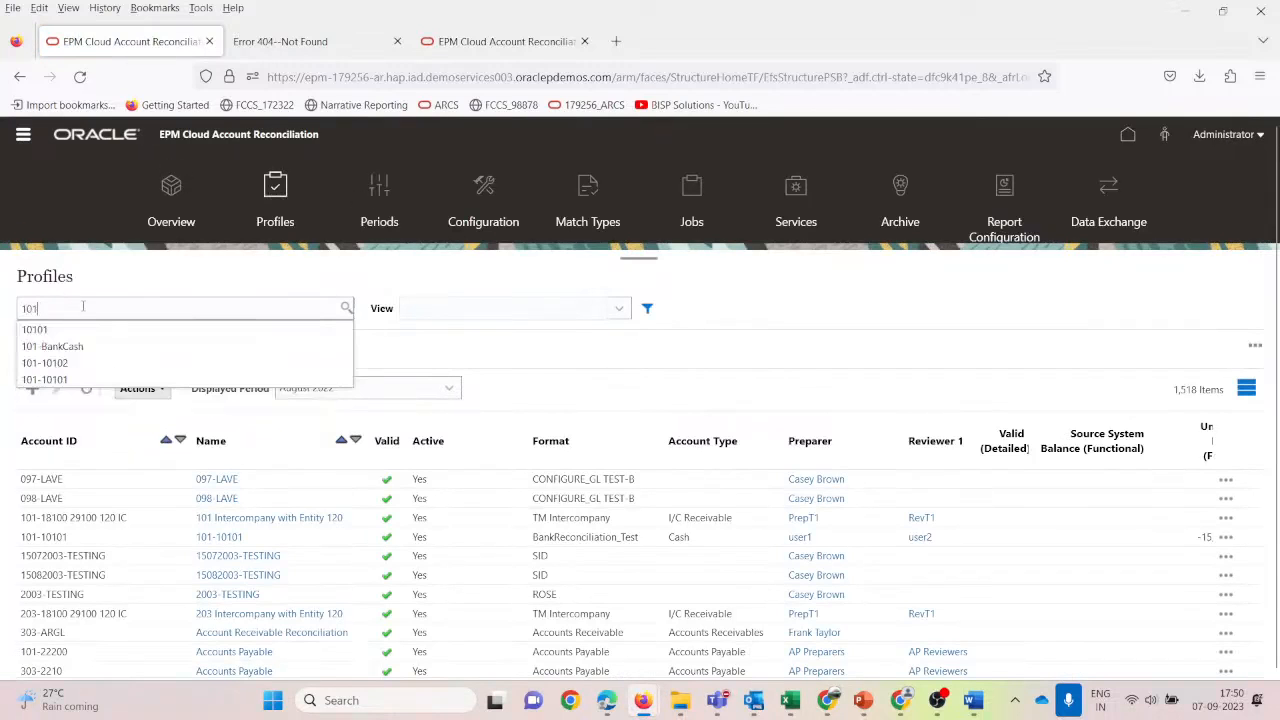
pyautogui.press('Down')
pyautogui.press('Down')
pyautogui.press('Down')
pyautogui.press('Return')
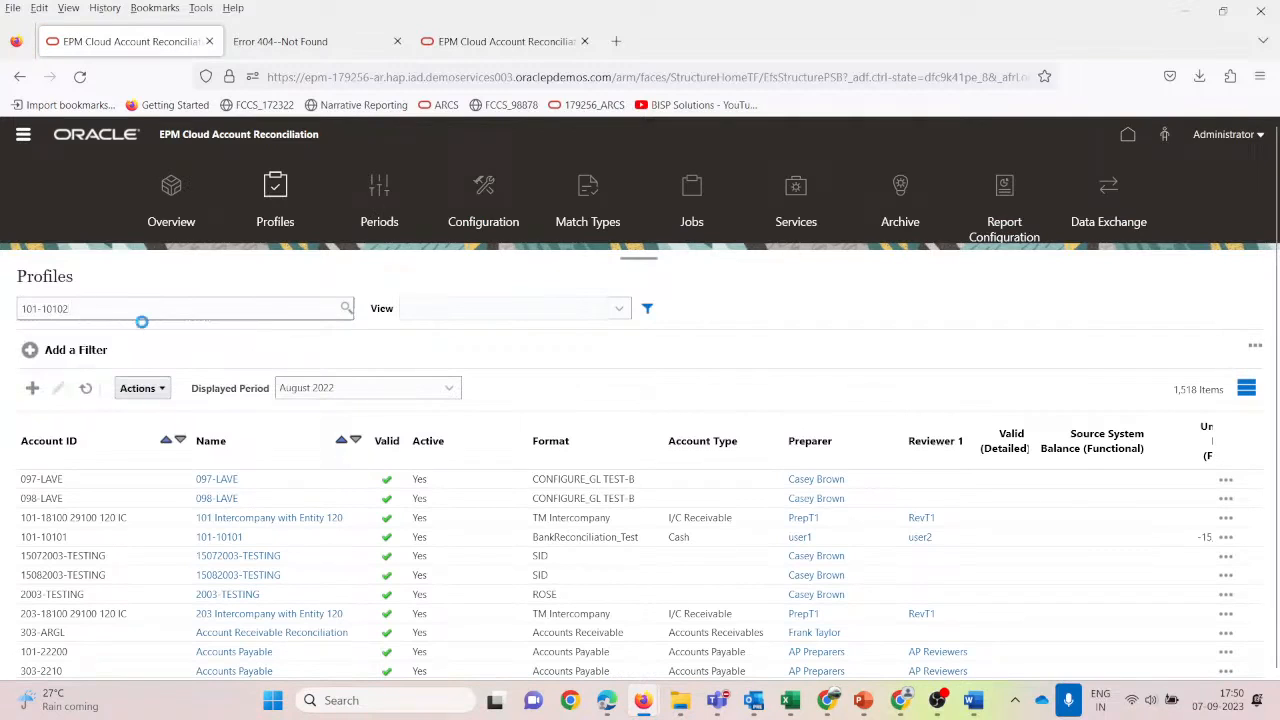
pyautogui.press('Return')
pyautogui.click(160, 480)
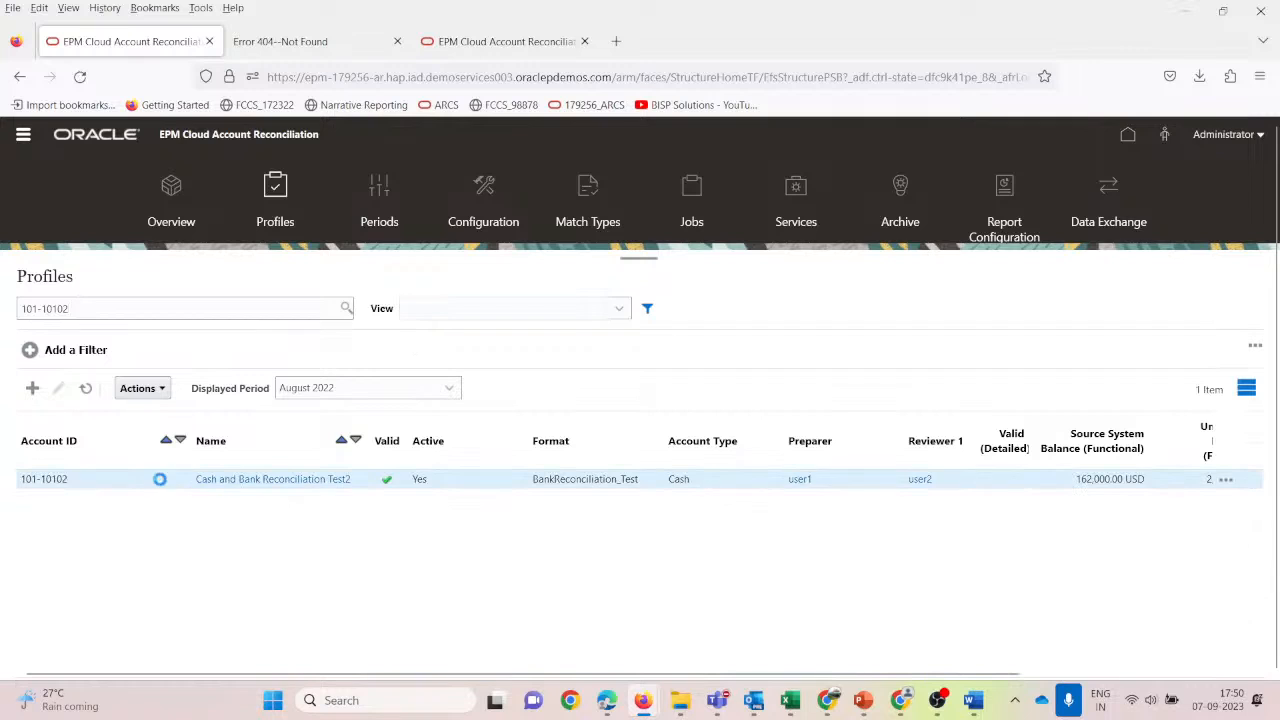
# Create the August 2022 reconciliation from profile 101-10102 and close the results.
pyautogui.click(163, 388)
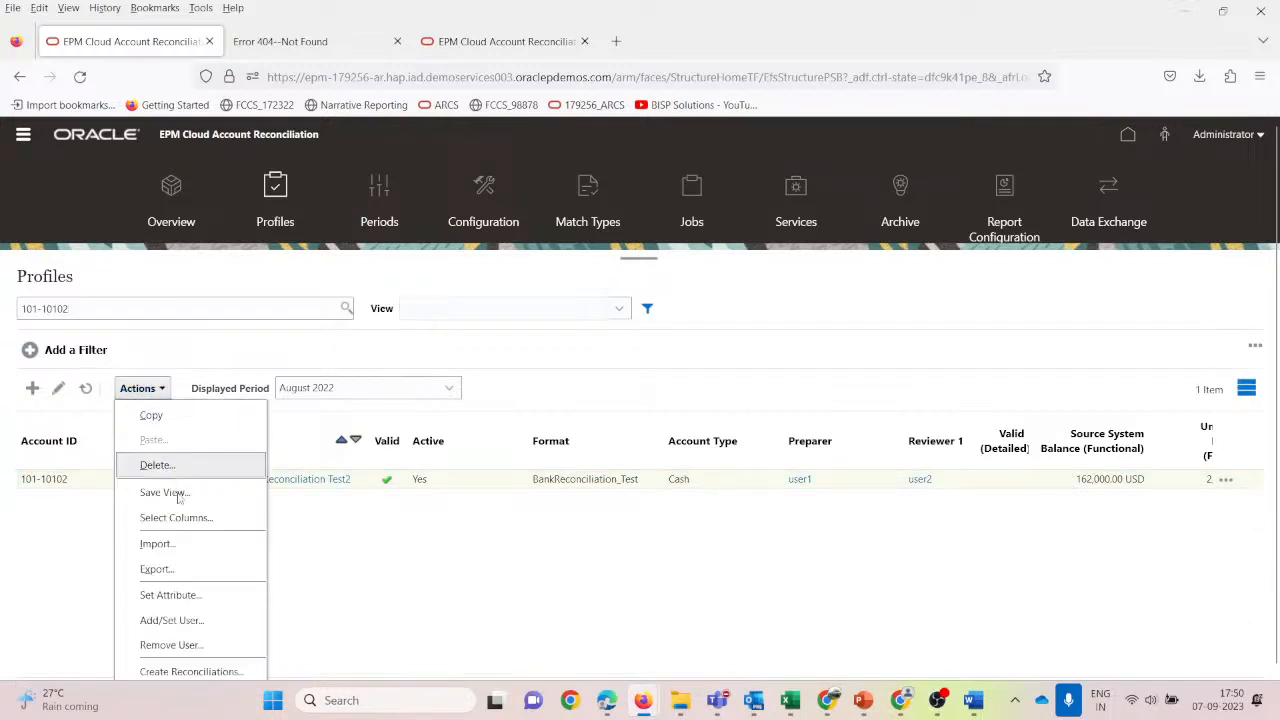
pyautogui.click(188, 671)
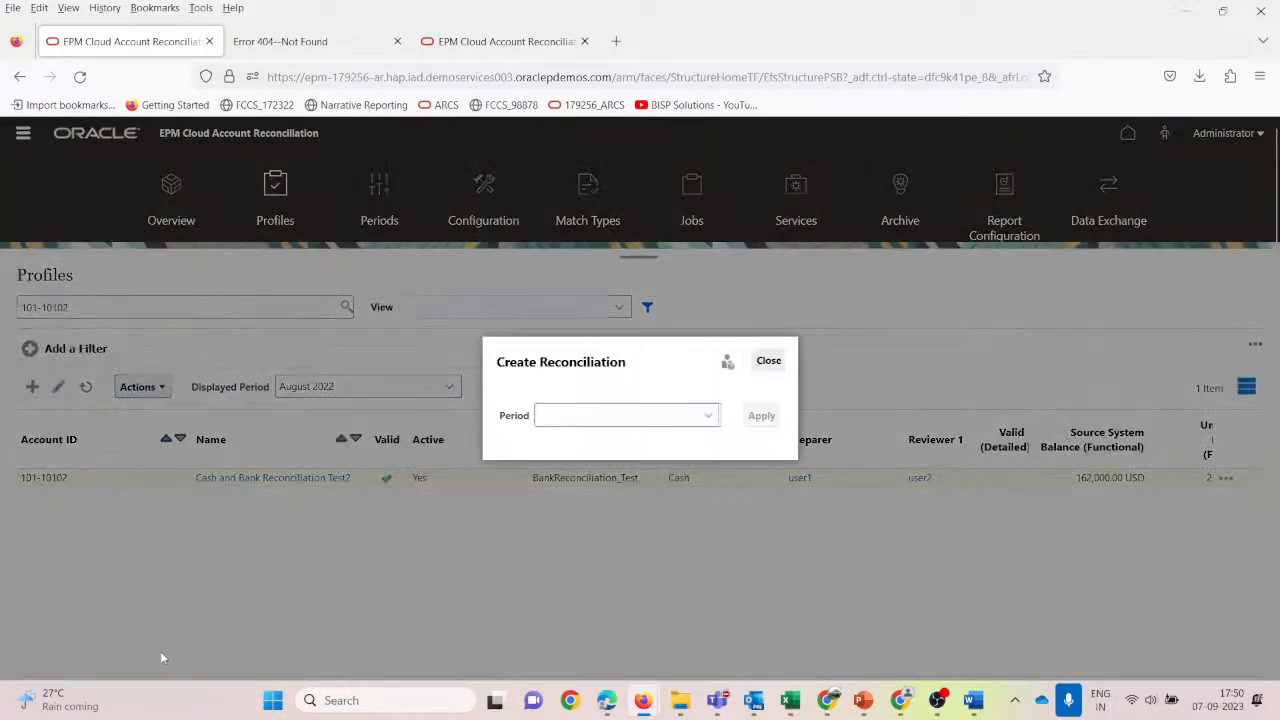
pyautogui.click(709, 416)
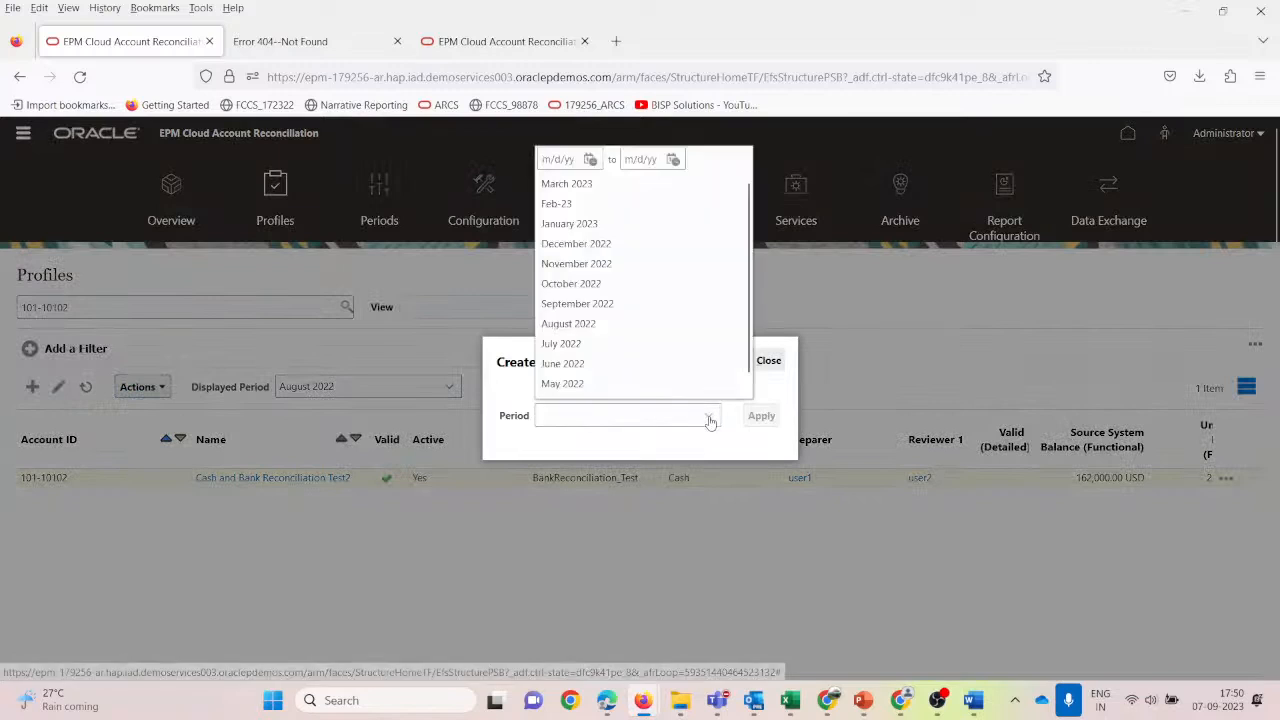
pyautogui.click(609, 326)
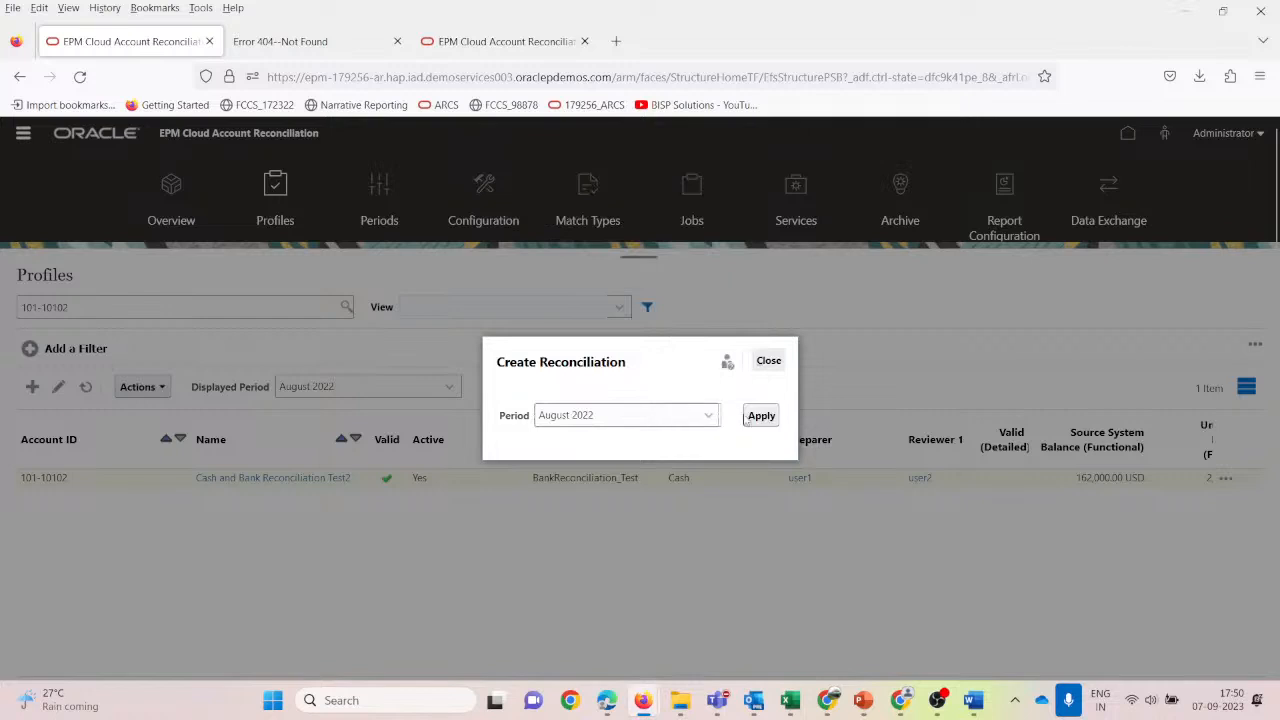
pyautogui.click(748, 418)
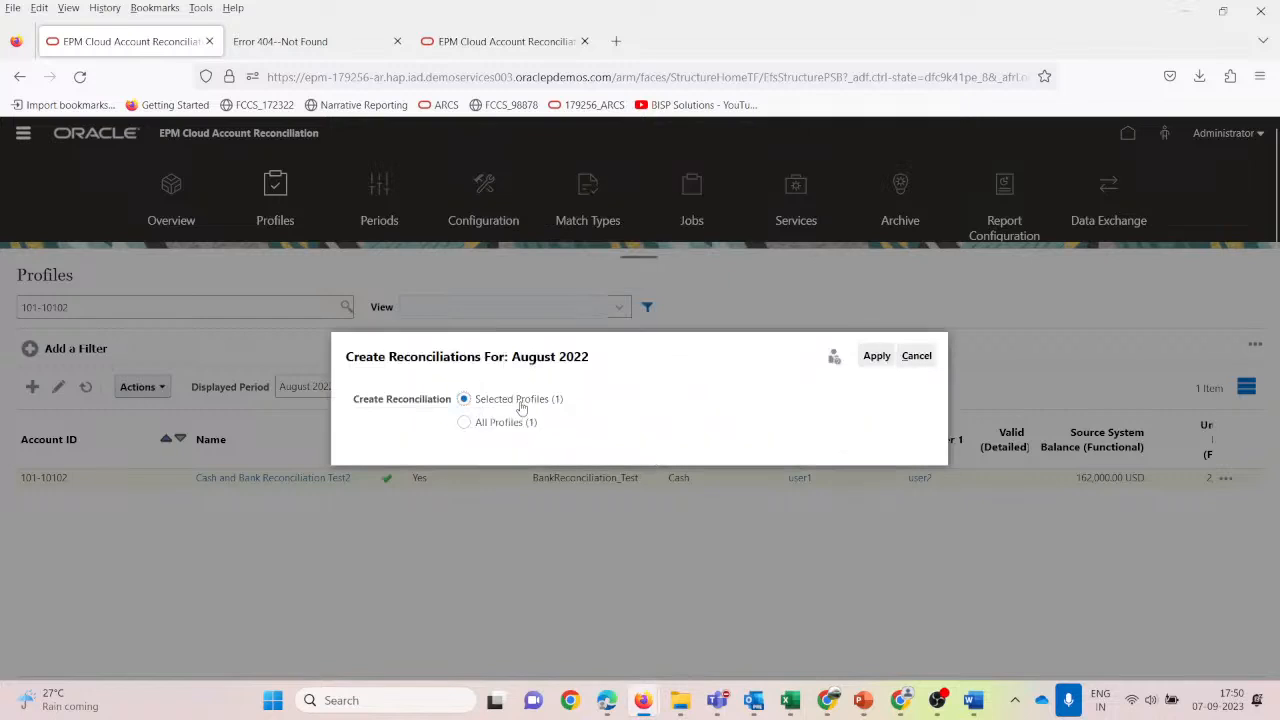
pyautogui.click(877, 356)
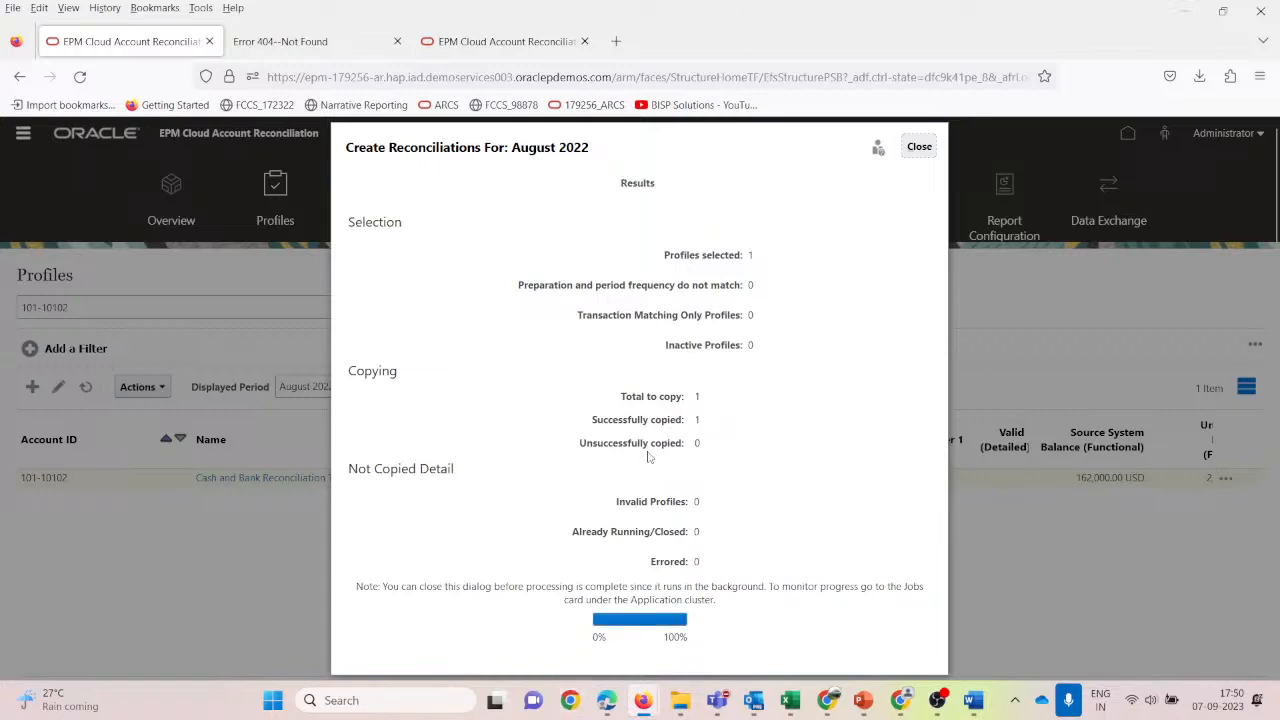
pyautogui.click(918, 146)
pyautogui.click(769, 362)
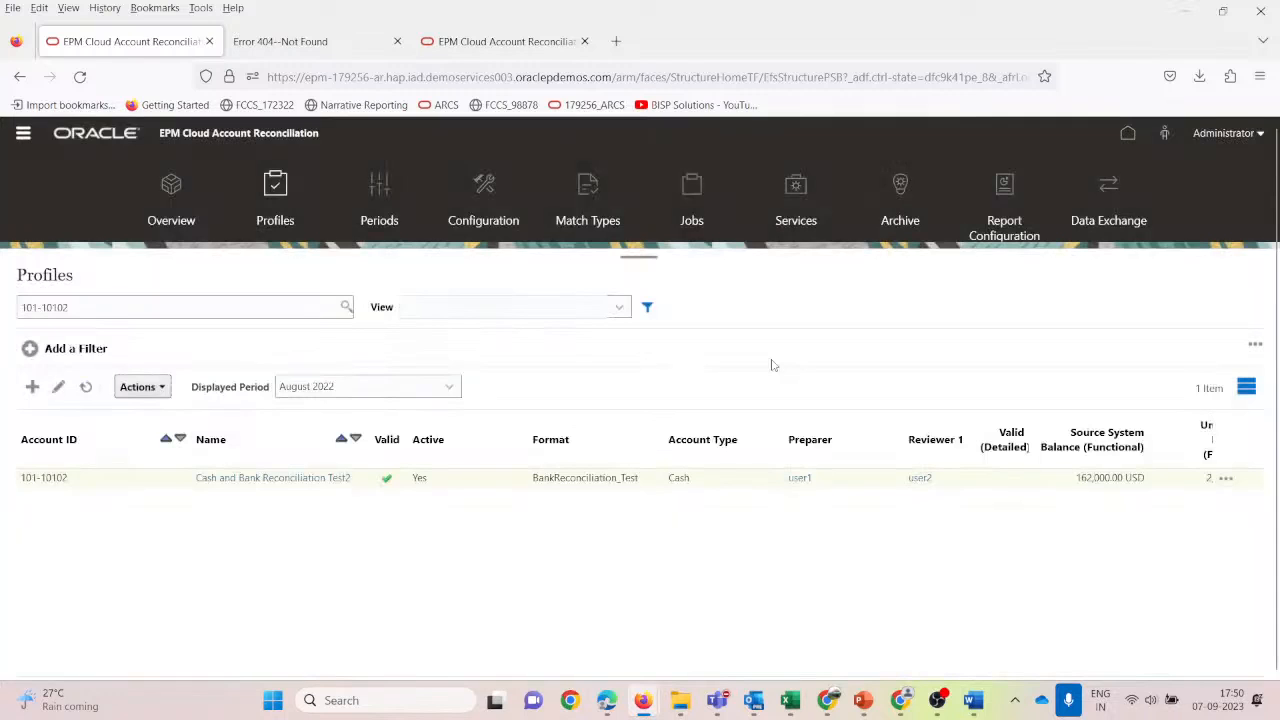
# View the Reconciliations process slide in ARCS_Reconciliation, then return to the Account Reconciliation home page.
pyautogui.moveTo(860, 704)
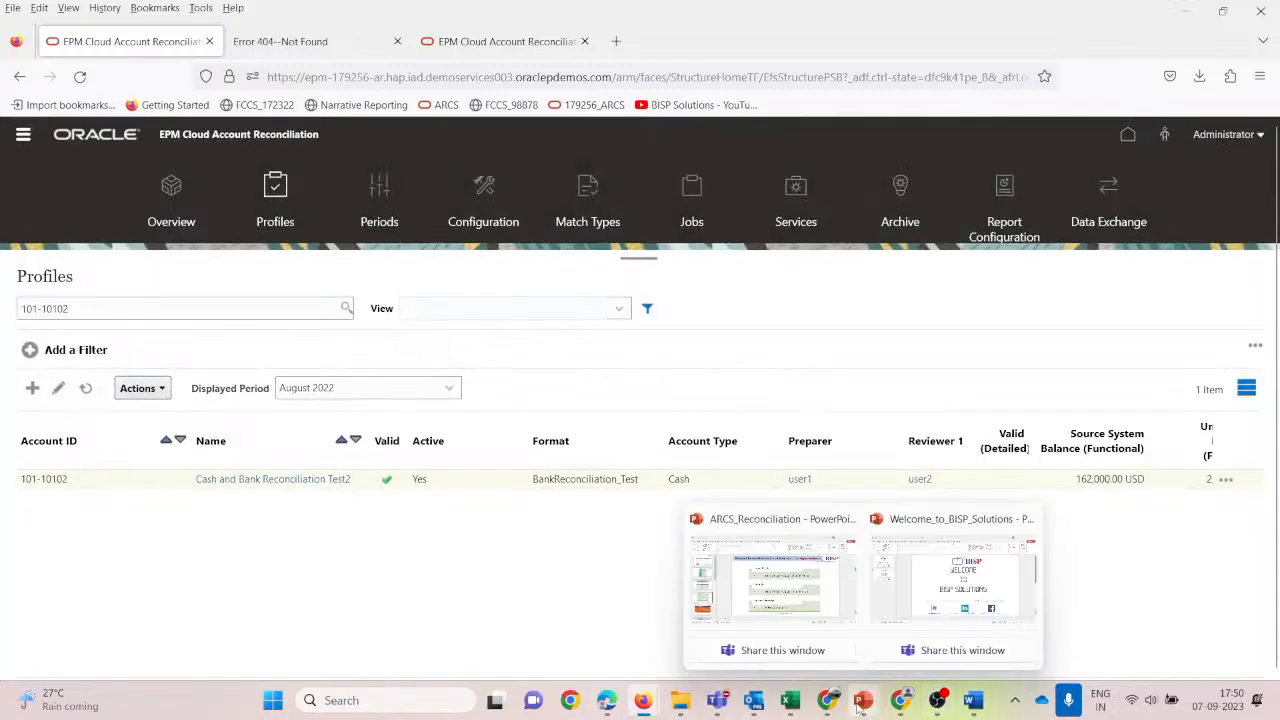
pyautogui.click(795, 590)
pyautogui.click(99, 300)
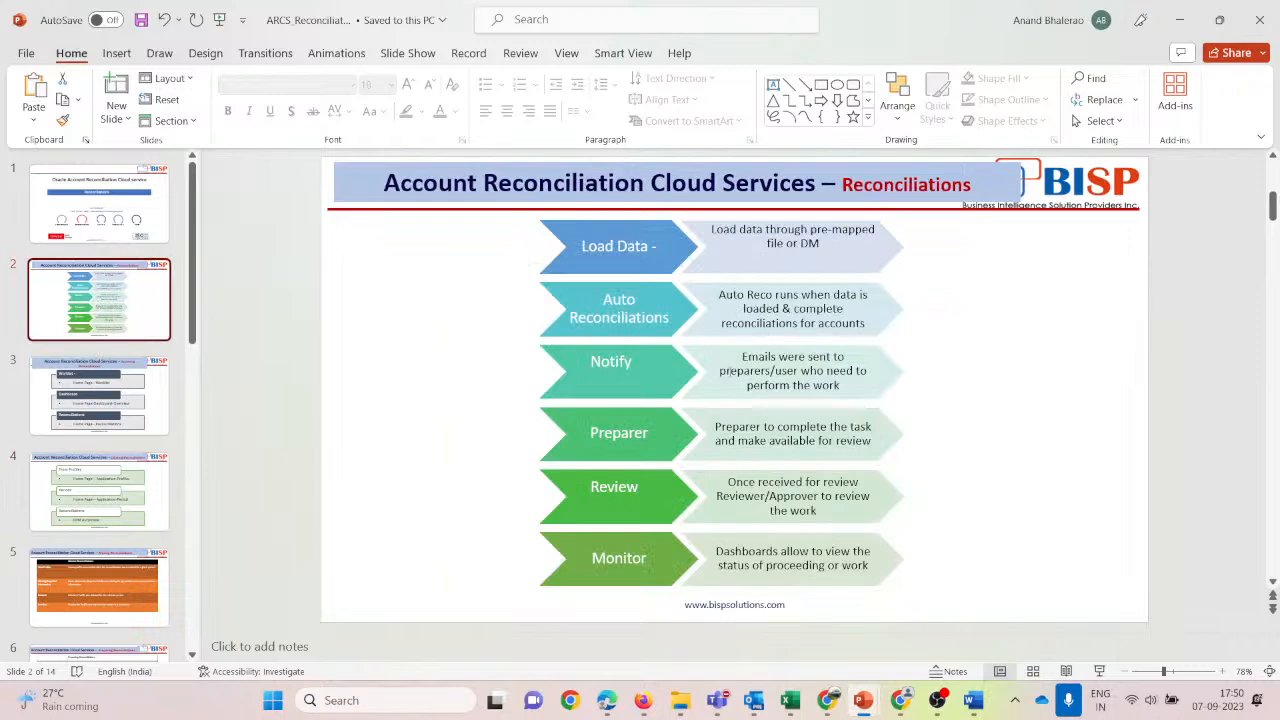
pyautogui.hotkey('alt', 'Tab')
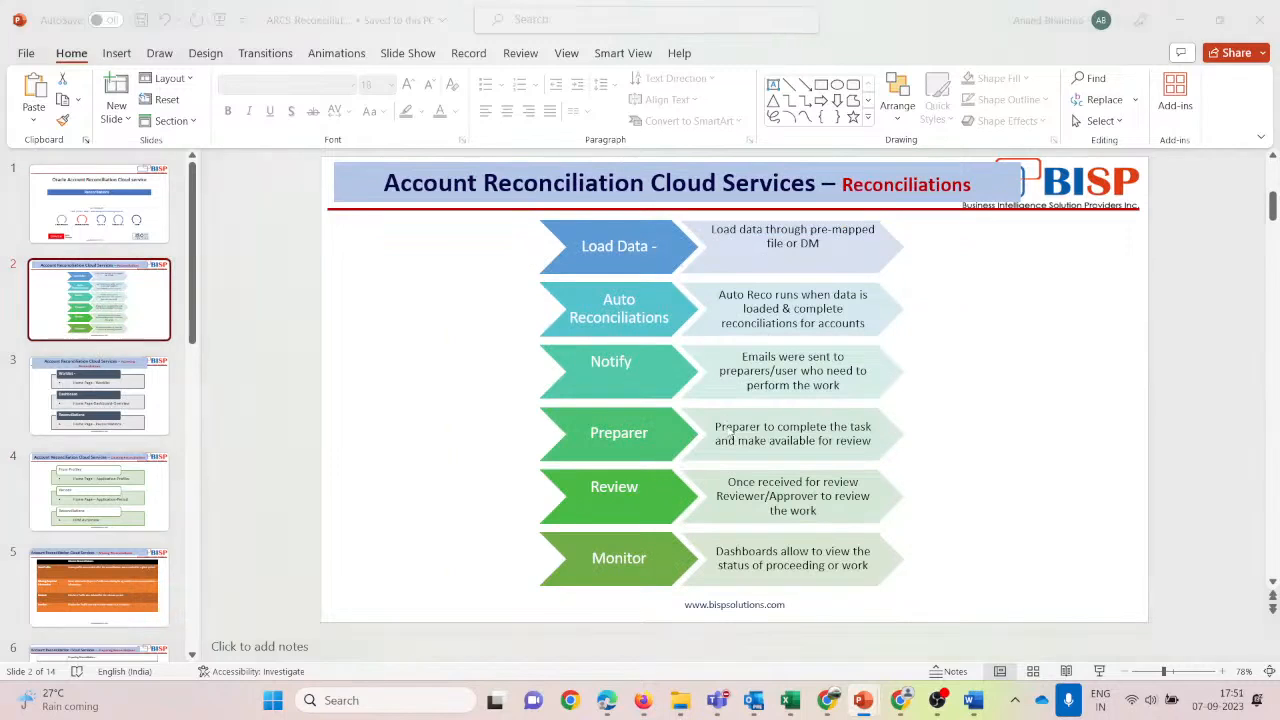
pyautogui.click(1127, 135)
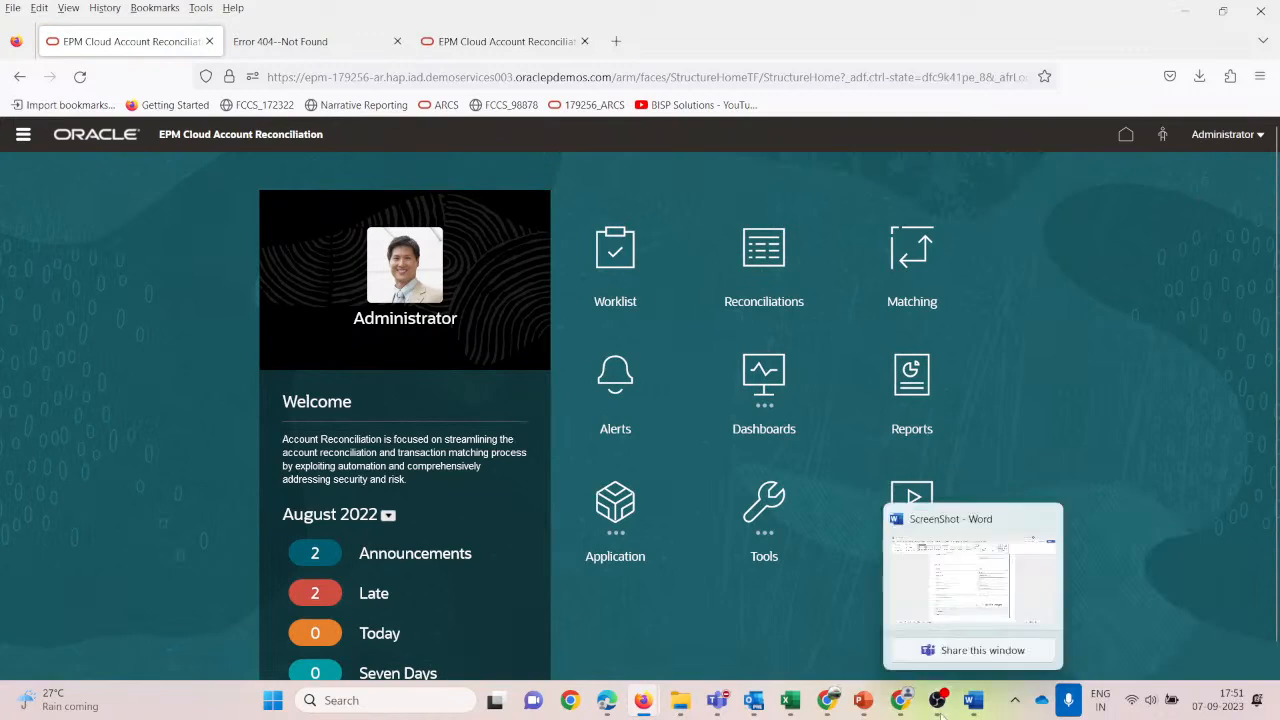
# Sign the reviewer out and log back in with the preparer's credentials.
pyautogui.click(901, 700)
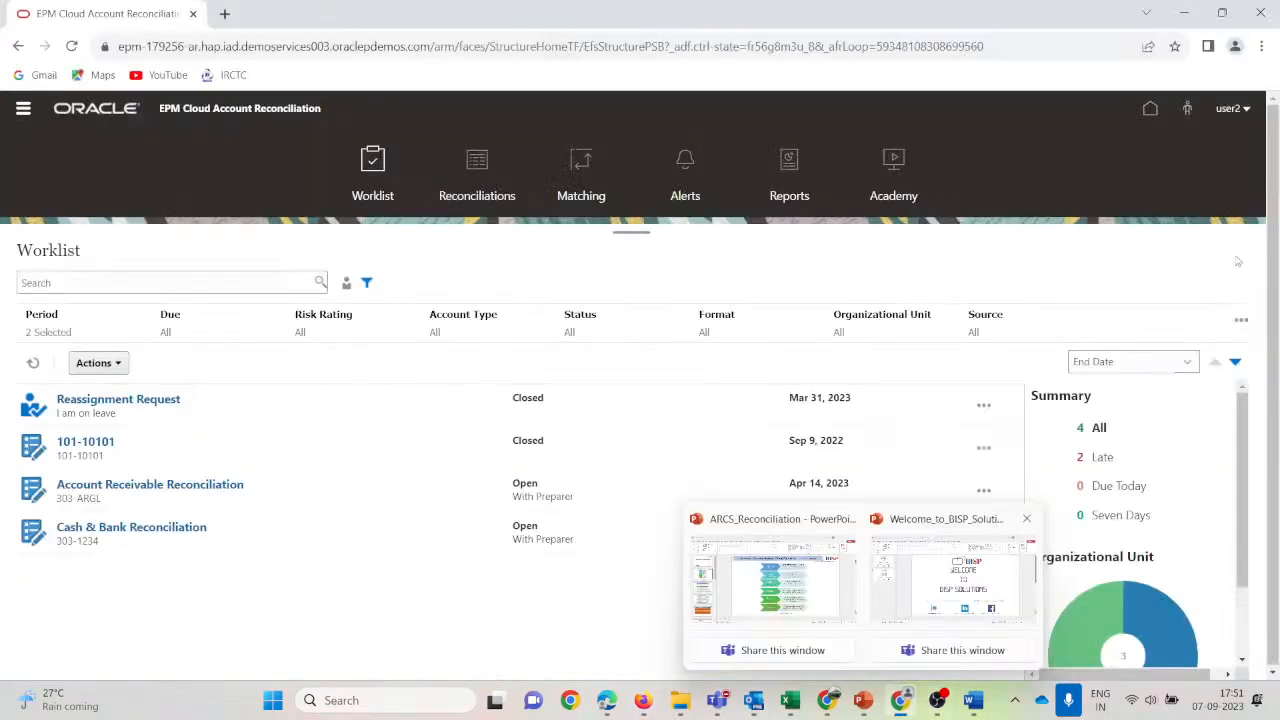
pyautogui.click(1252, 110)
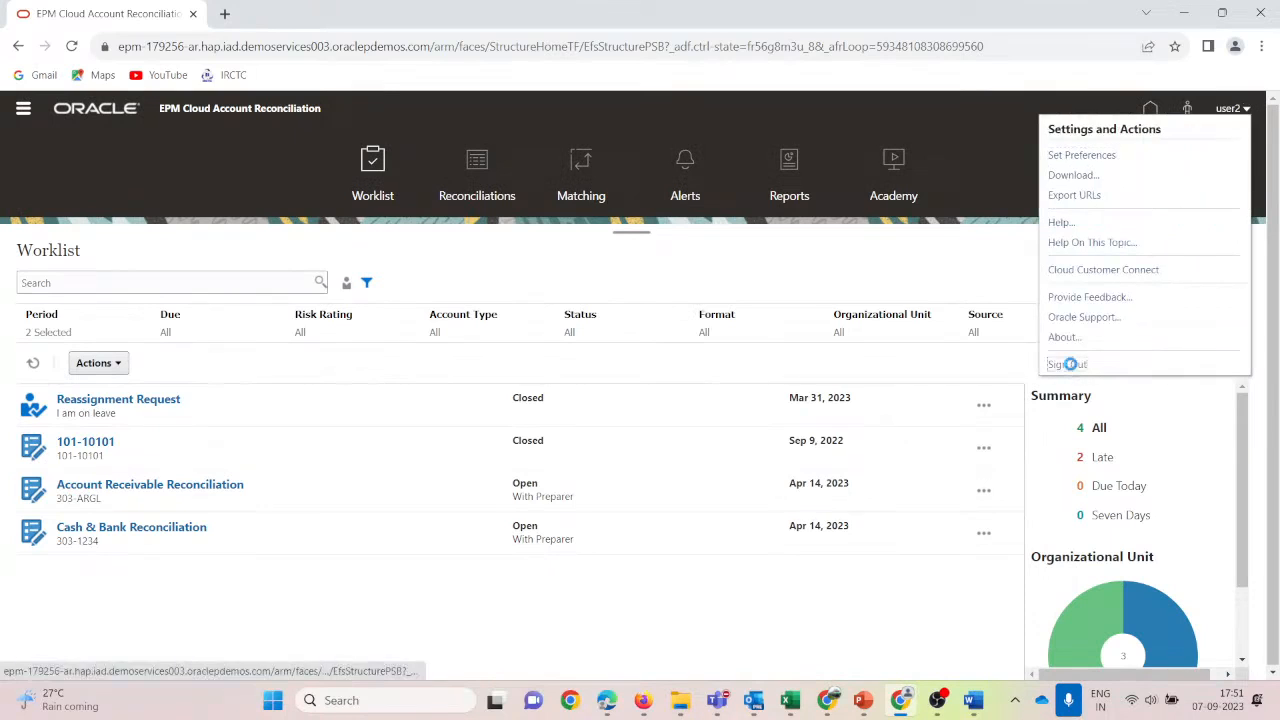
pyautogui.click(1068, 365)
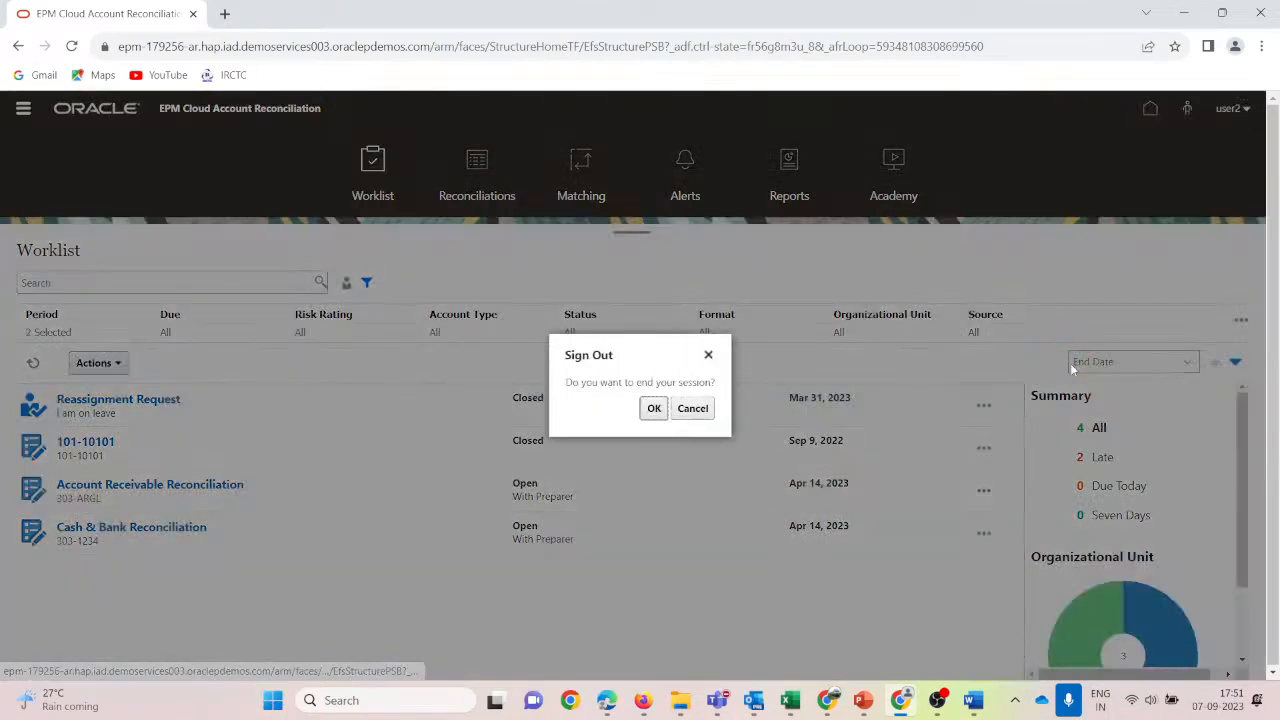
pyautogui.click(654, 408)
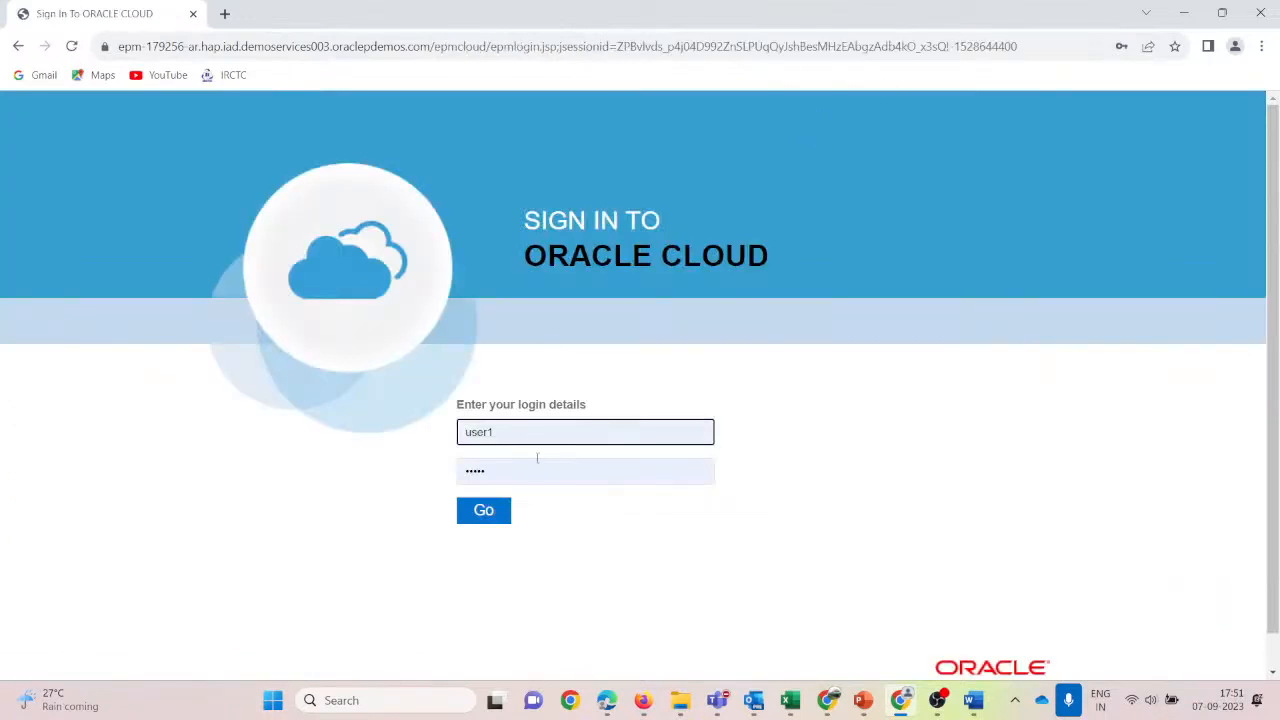
pyautogui.click(499, 514)
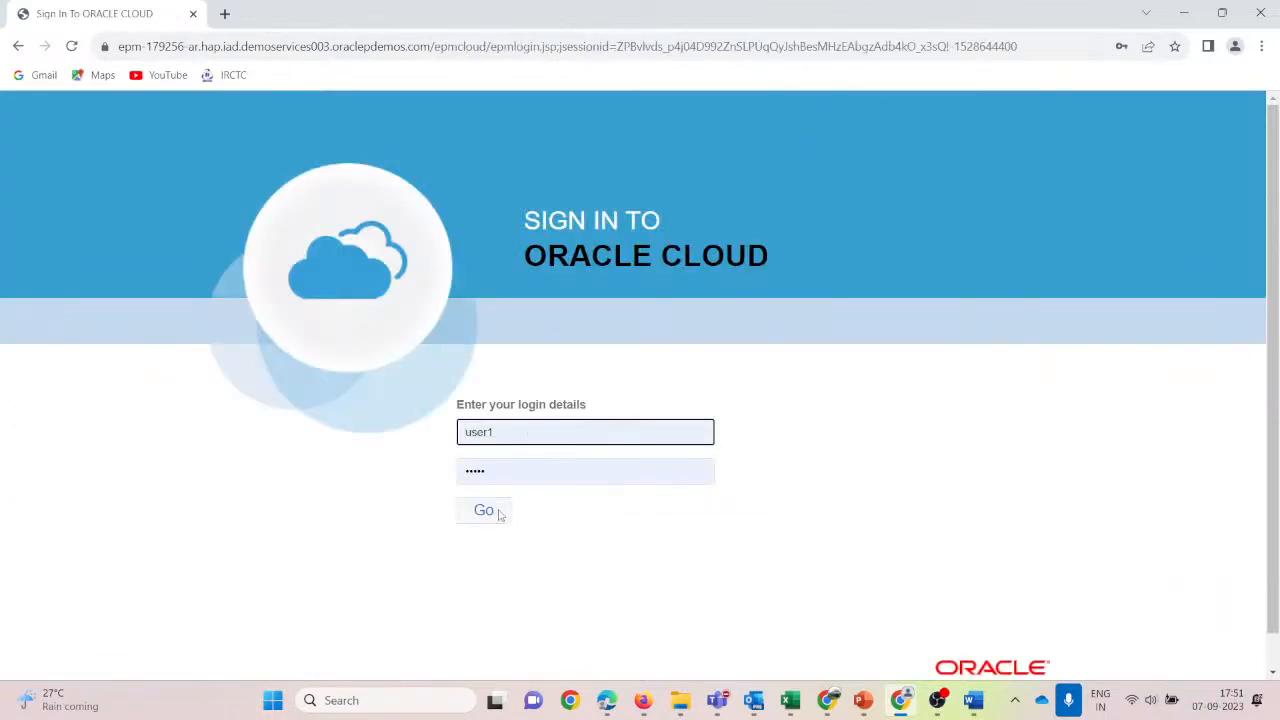
pyautogui.click(499, 514)
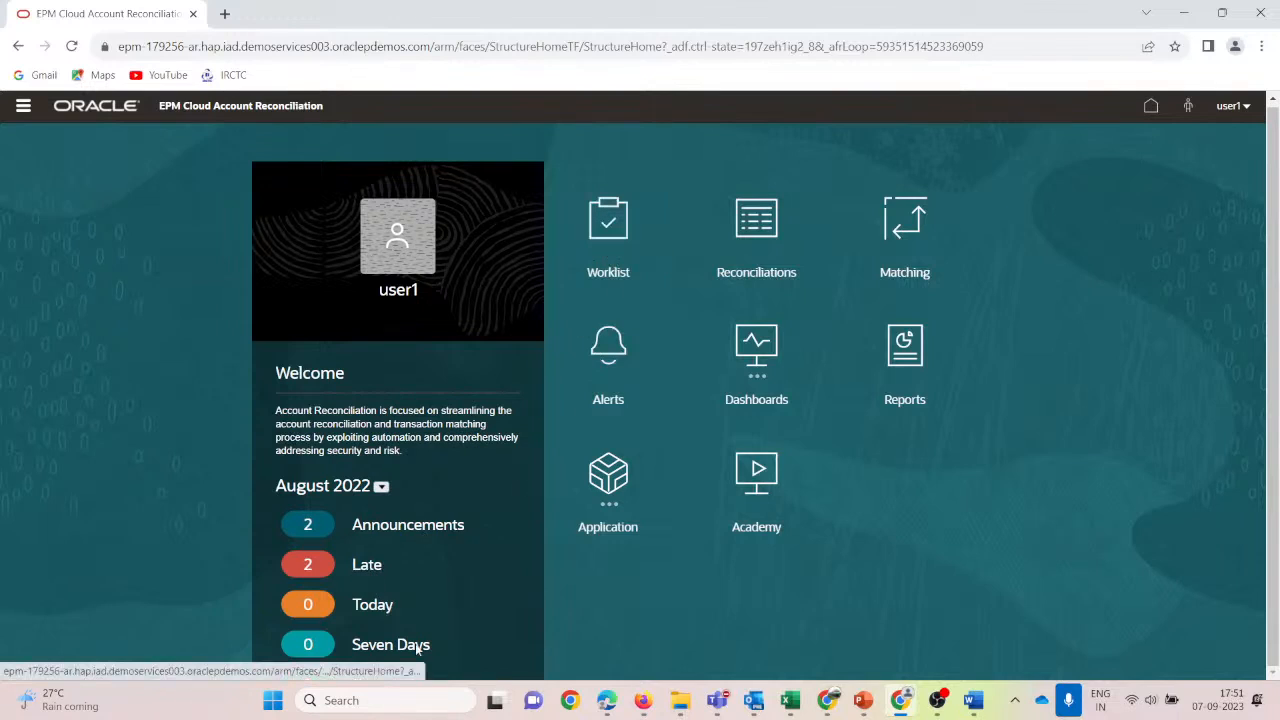
# List late worklist items and open Cash and Bank Reconciliation Test2 (101-10102).
pyautogui.click(367, 566)
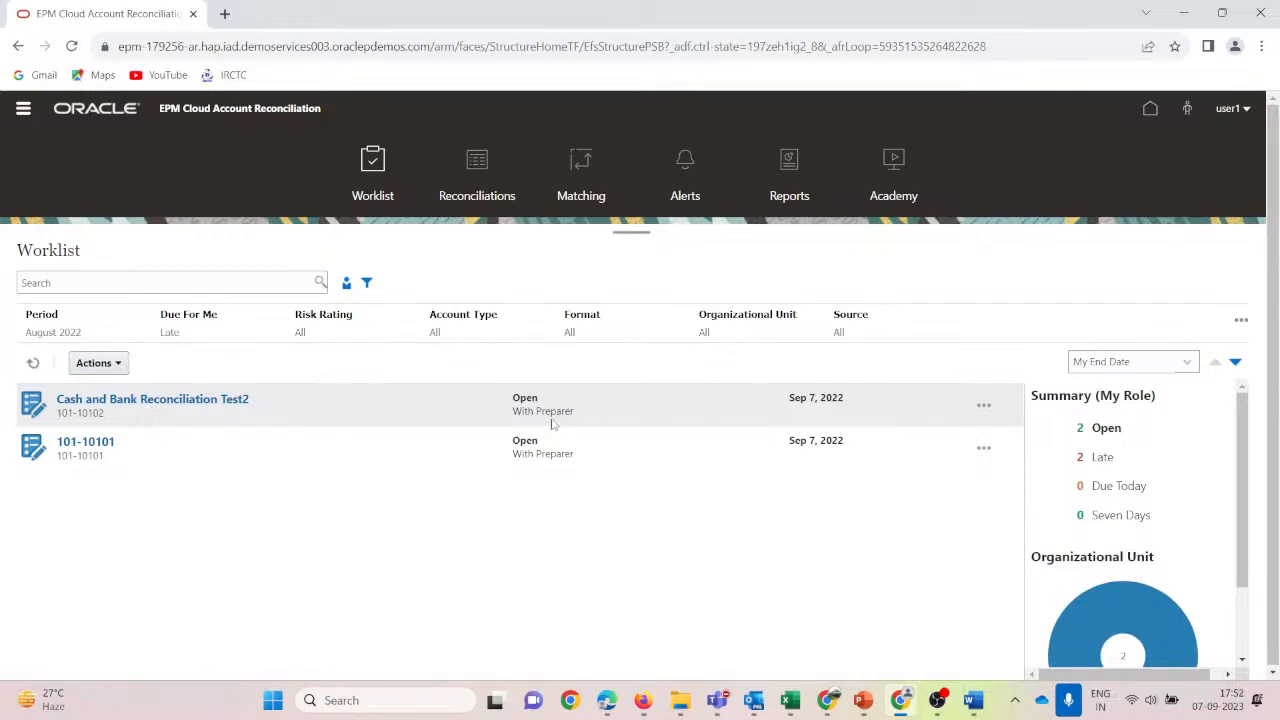
pyautogui.click(184, 402)
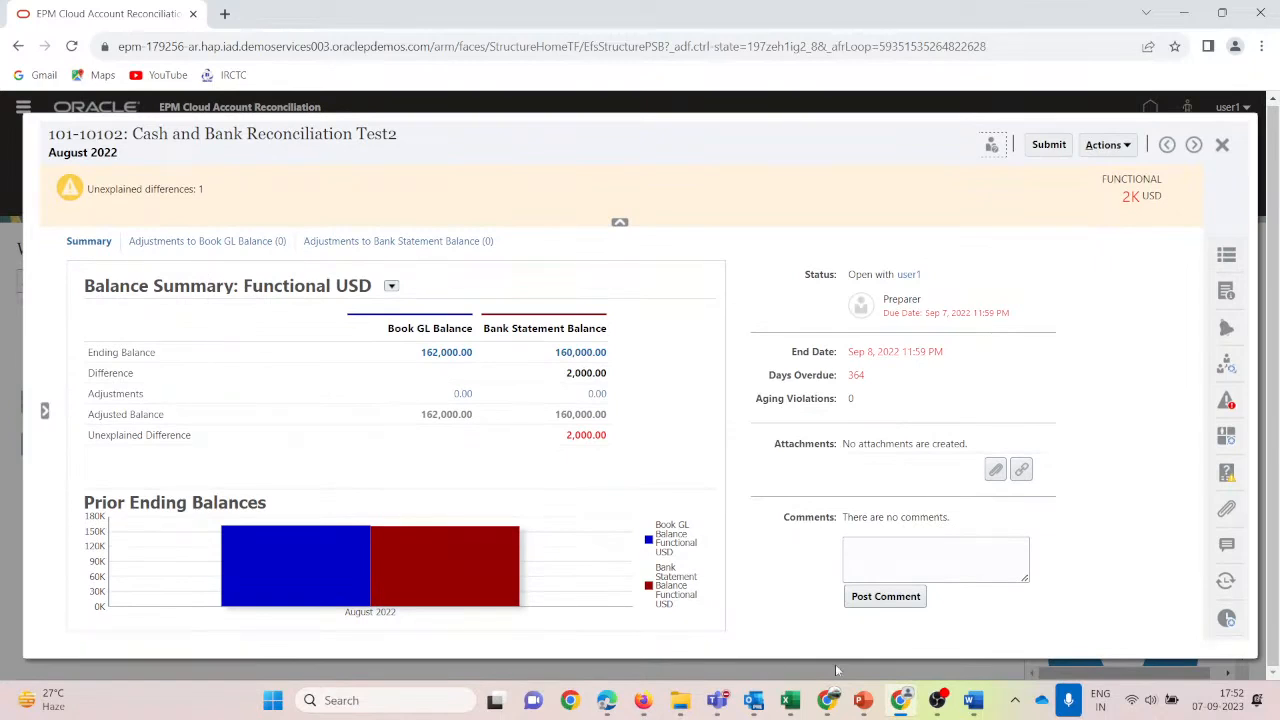
# Shrink the second Balance Summary screenshot in Word to 17.8 cm width.
pyautogui.click(972, 700)
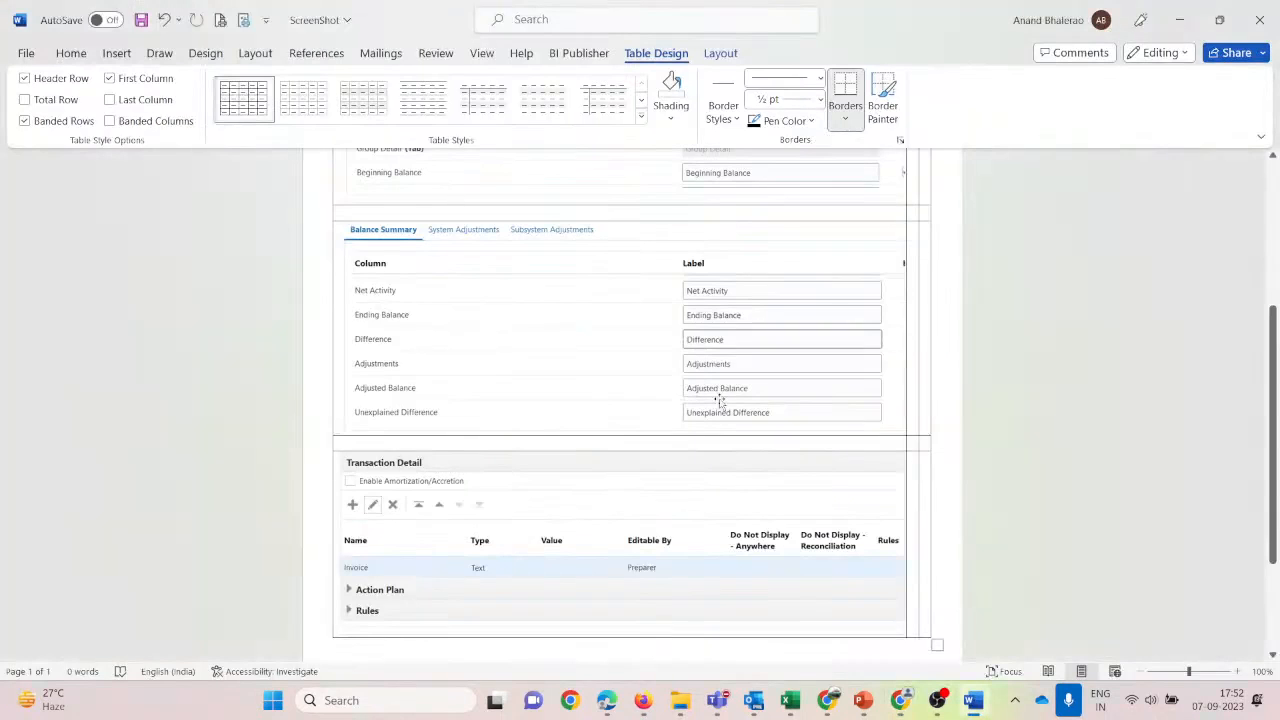
pyautogui.scroll(5, 718, 400)
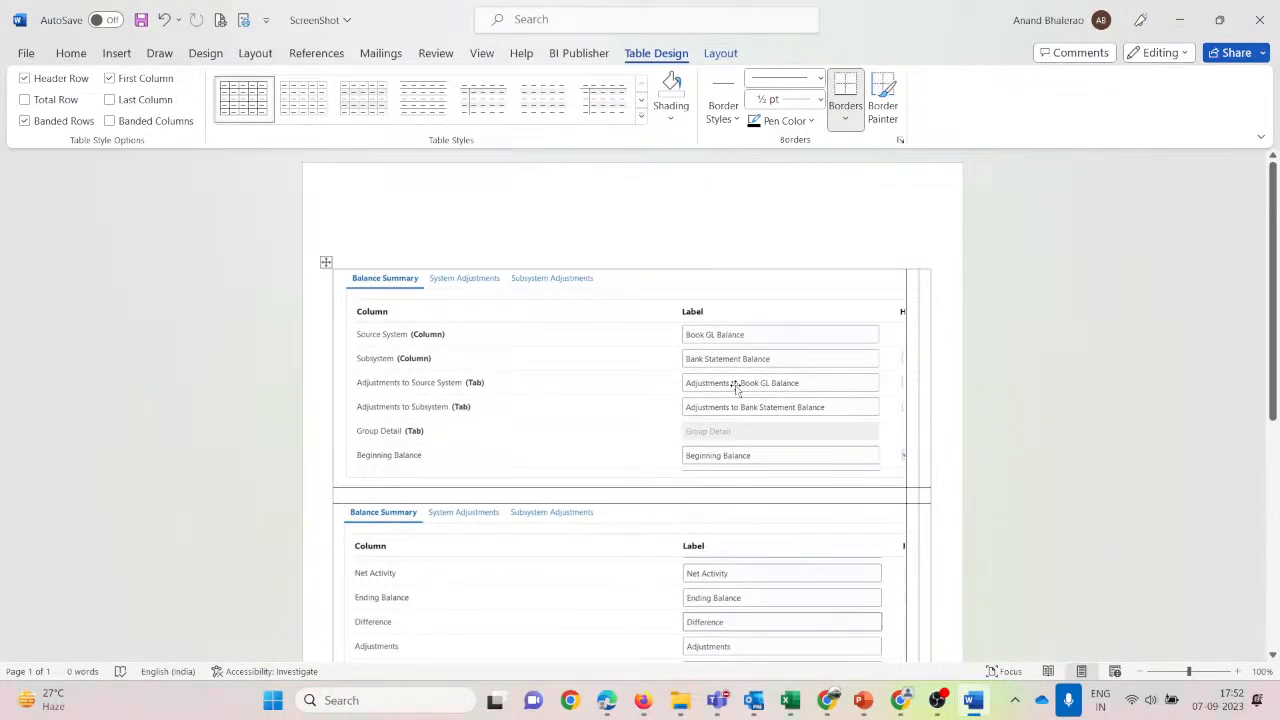
pyautogui.hotkey('alt', 'Tab')
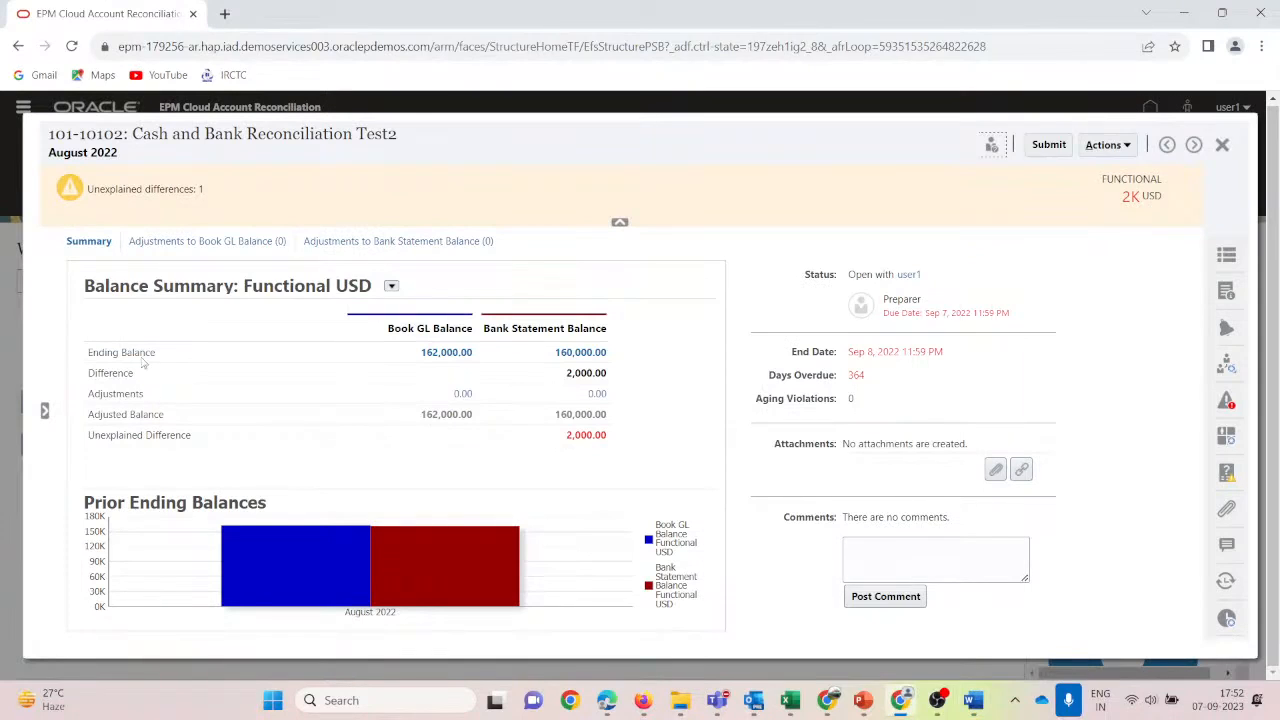
pyautogui.hotkey('alt', 'Tab')
pyautogui.scroll(-2, 525, 465)
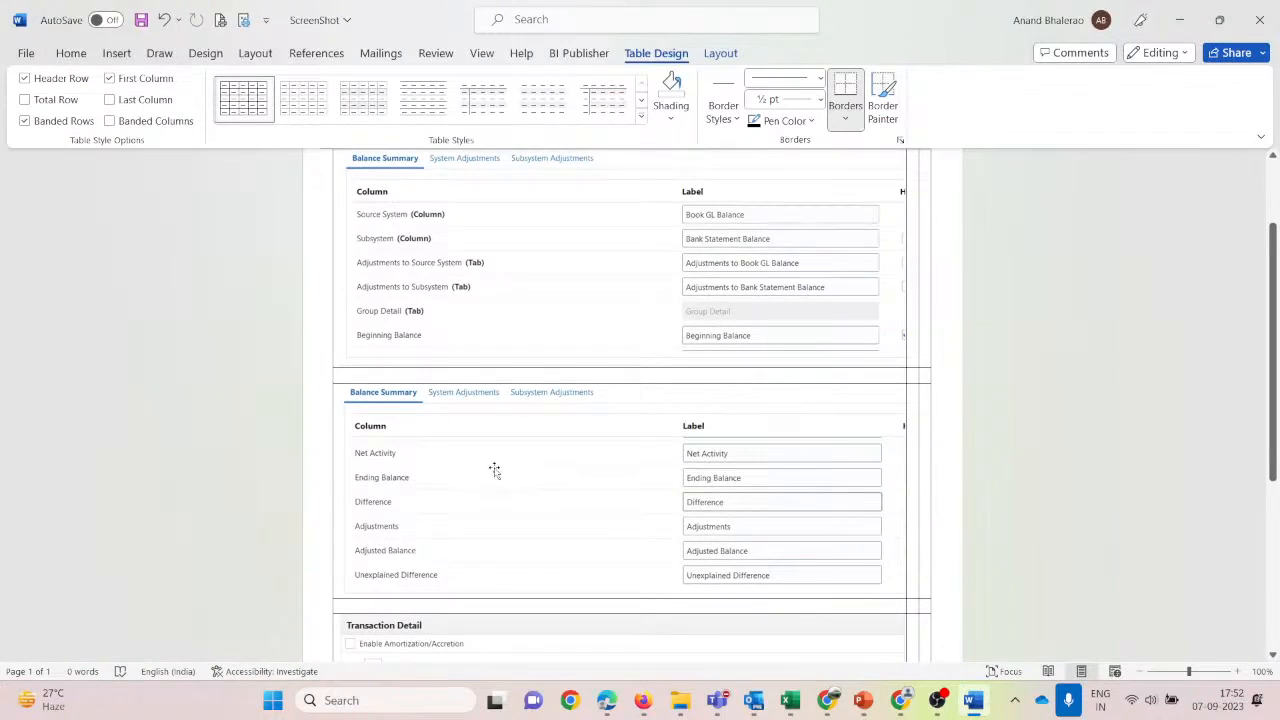
pyautogui.click(416, 467)
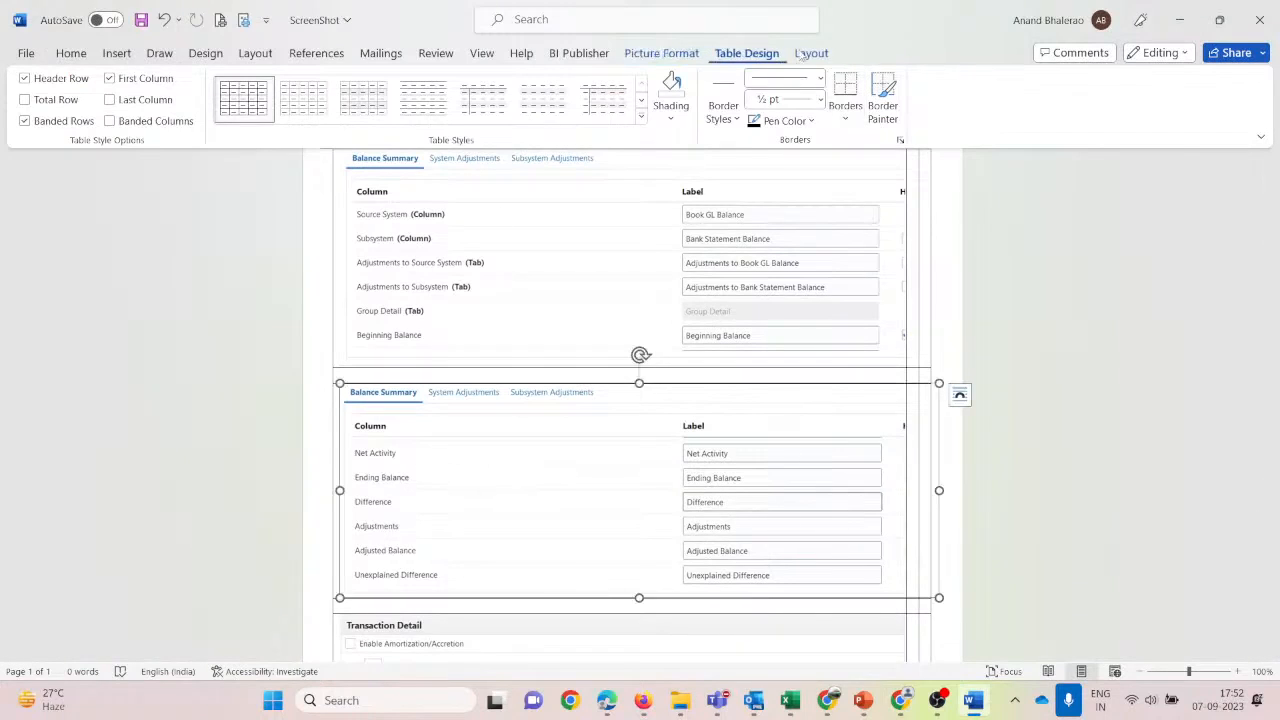
pyautogui.click(811, 54)
pyautogui.click(746, 54)
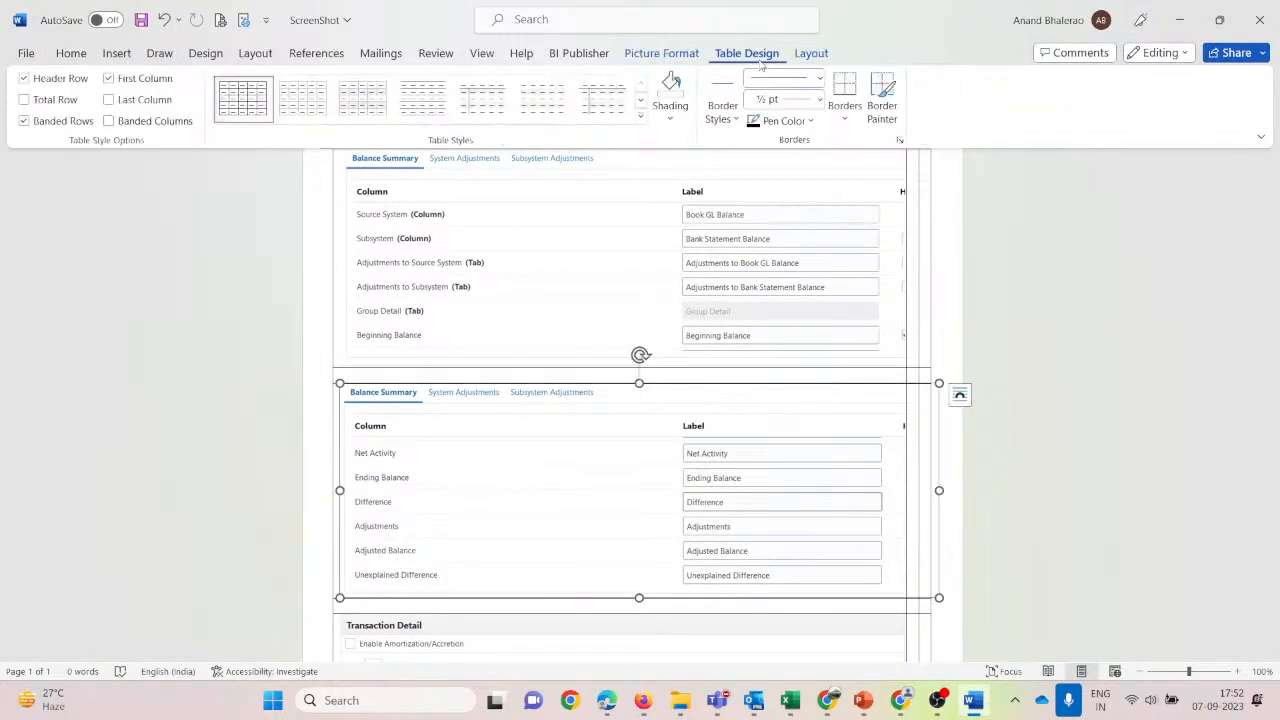
pyautogui.click(661, 53)
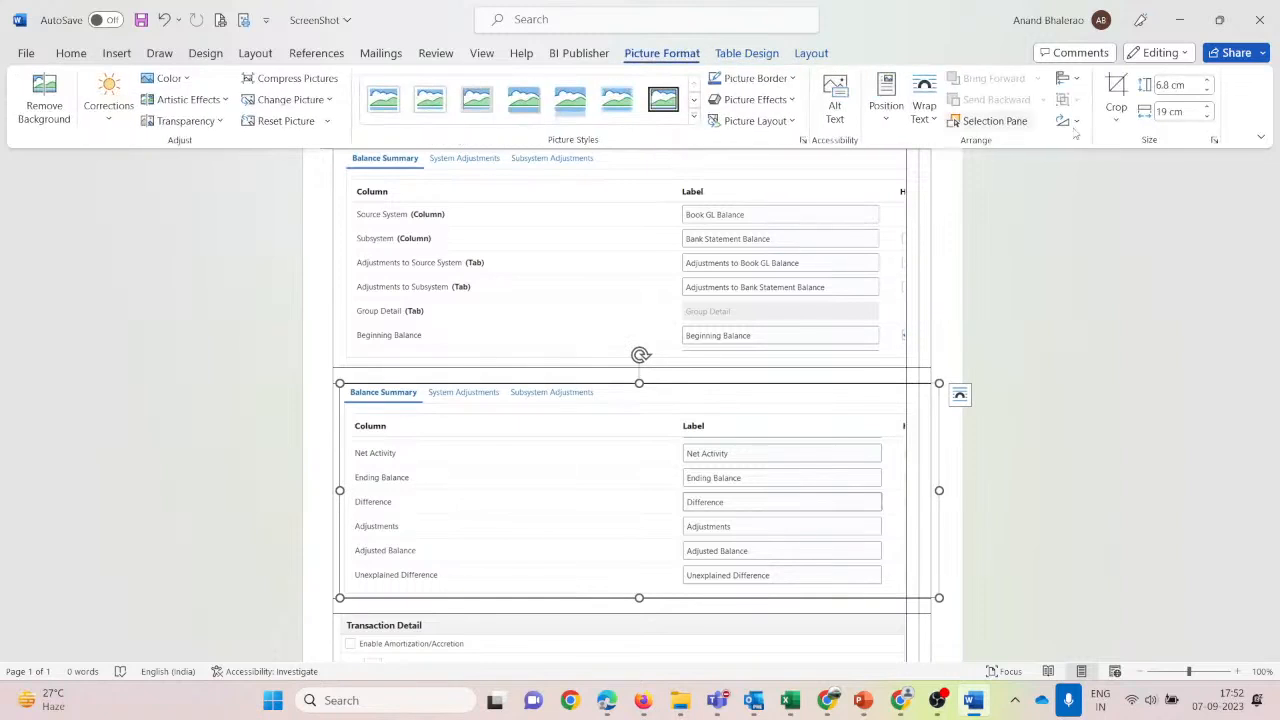
pyautogui.click(1208, 118)
pyautogui.click(1208, 118)
pyautogui.click(1208, 118)
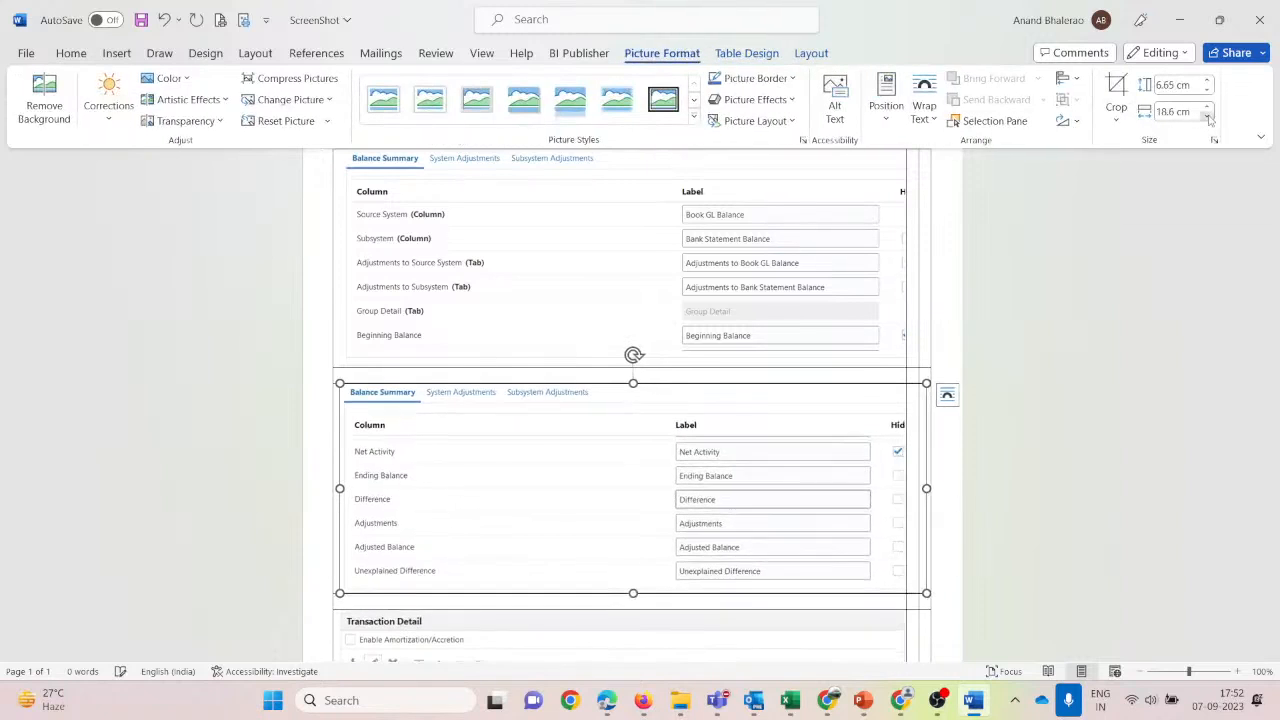
pyautogui.click(1208, 118)
pyautogui.click(1208, 118)
pyautogui.click(1208, 118)
pyautogui.click(1208, 118)
pyautogui.click(1208, 118)
pyautogui.click(1208, 118)
pyautogui.click(1208, 118)
pyautogui.click(1208, 118)
pyautogui.click(1208, 118)
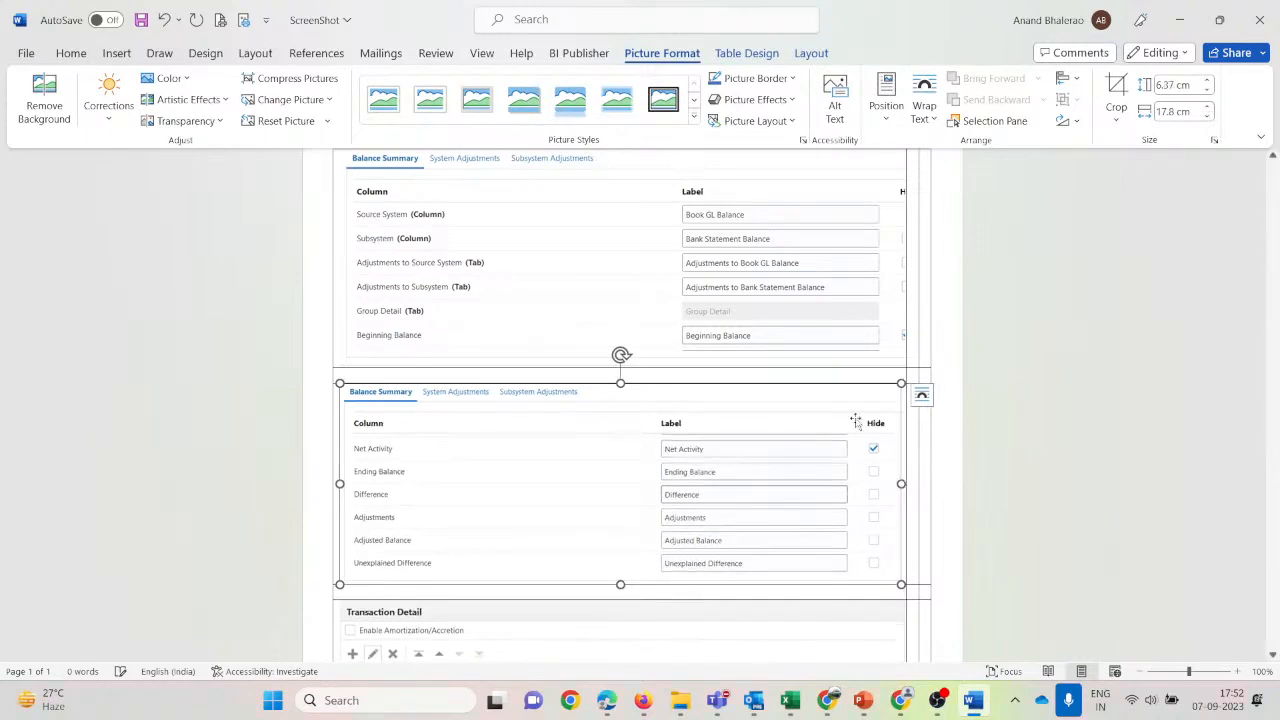
# Compare the screenshot with the live reconciliation, then view Adjustments to Book GL Balance.
pyautogui.hotkey('alt', 'Tab')
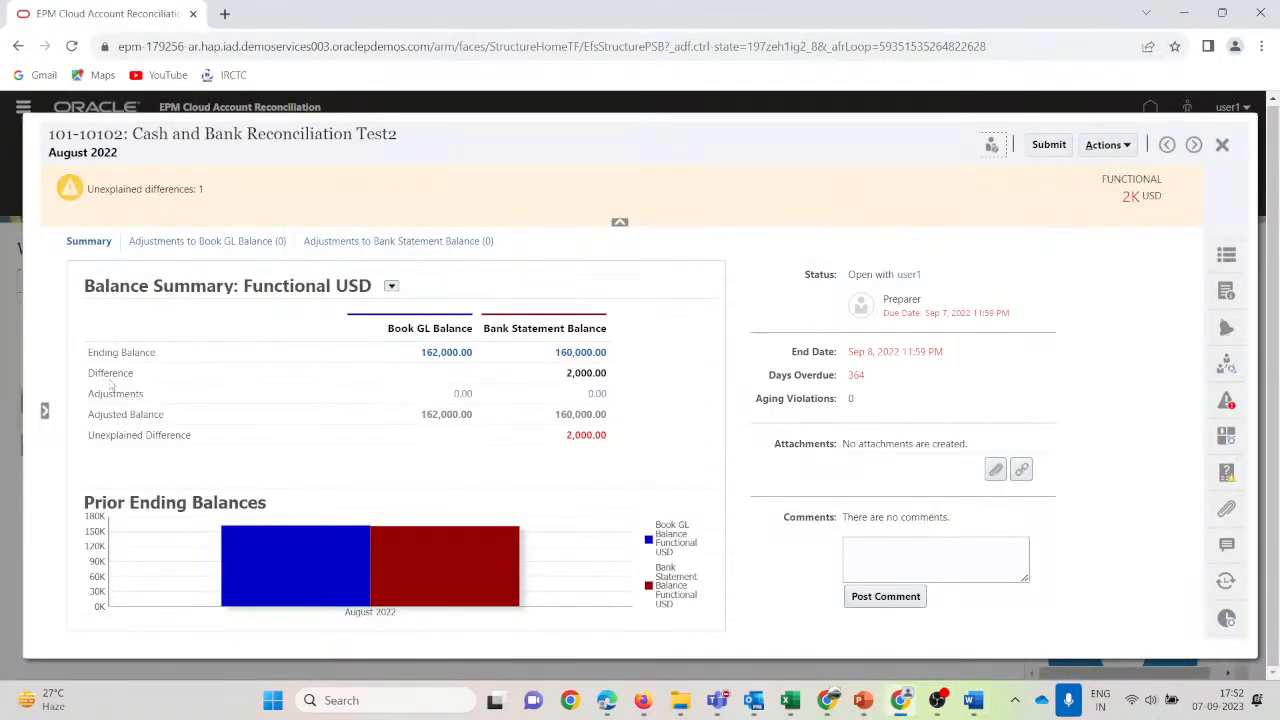
pyautogui.hotkey('alt', 'Tab')
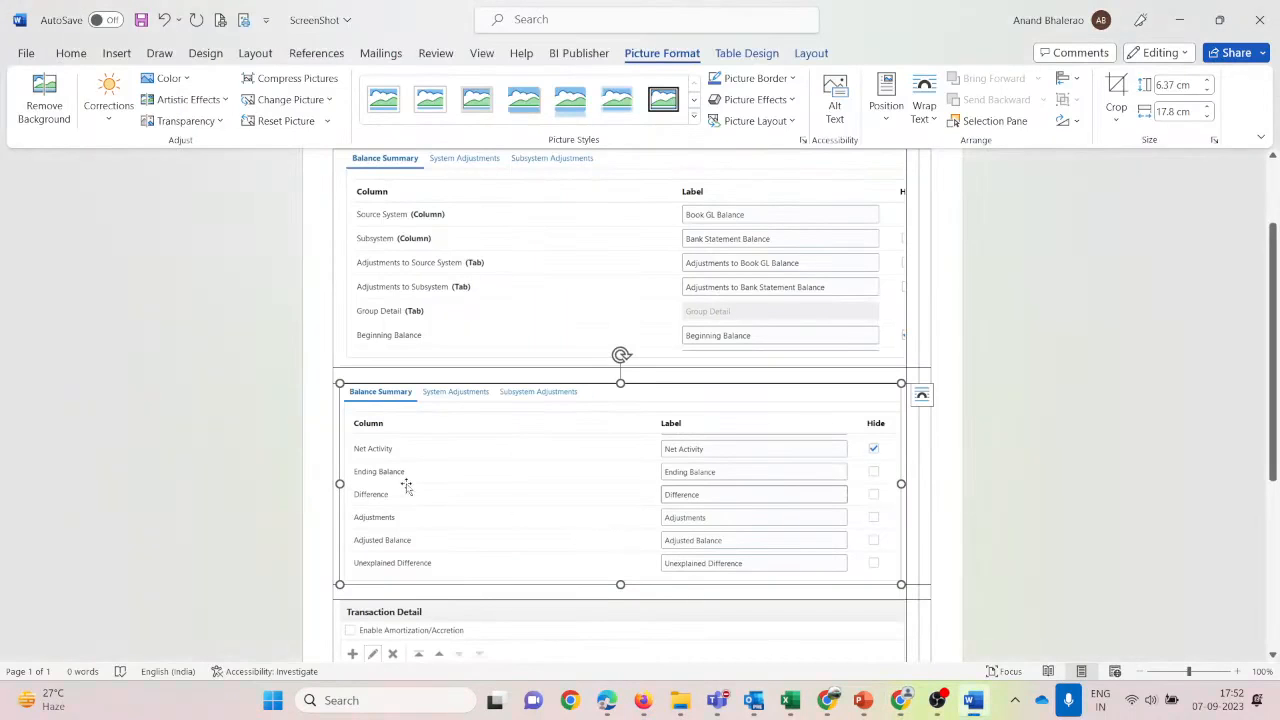
pyautogui.hotkey('alt', 'Tab')
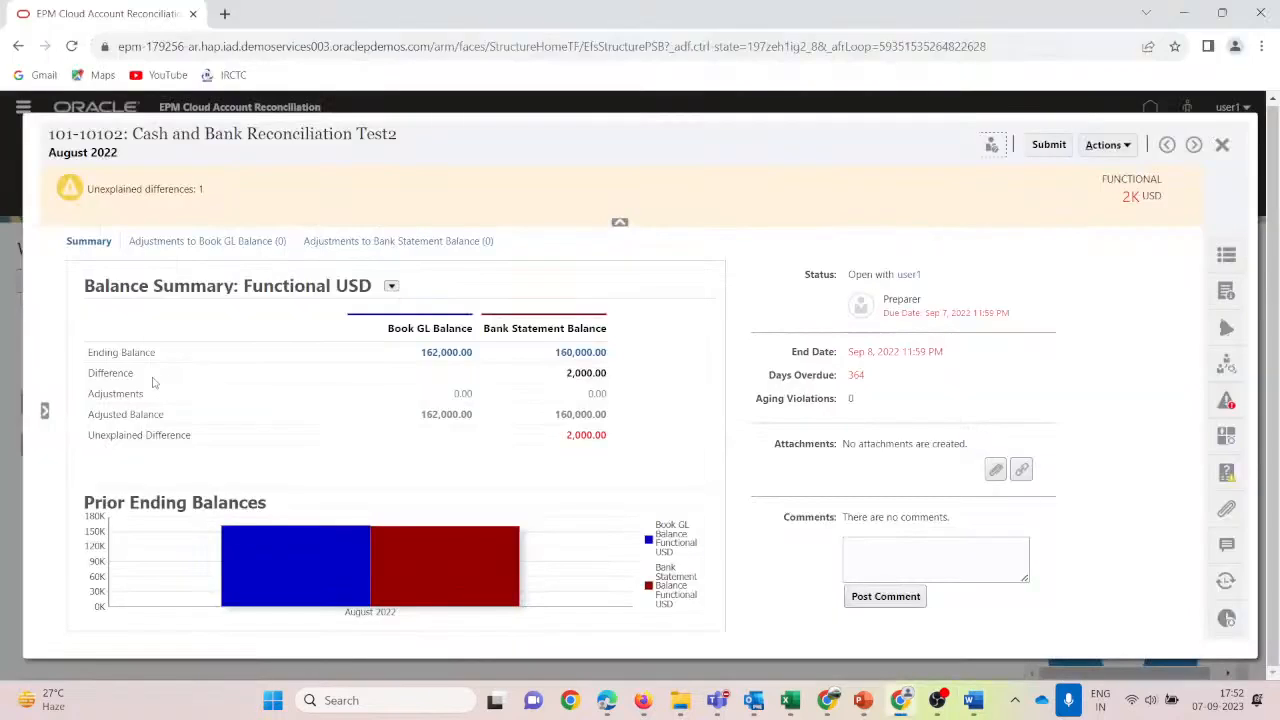
pyautogui.hotkey('alt', 'Tab')
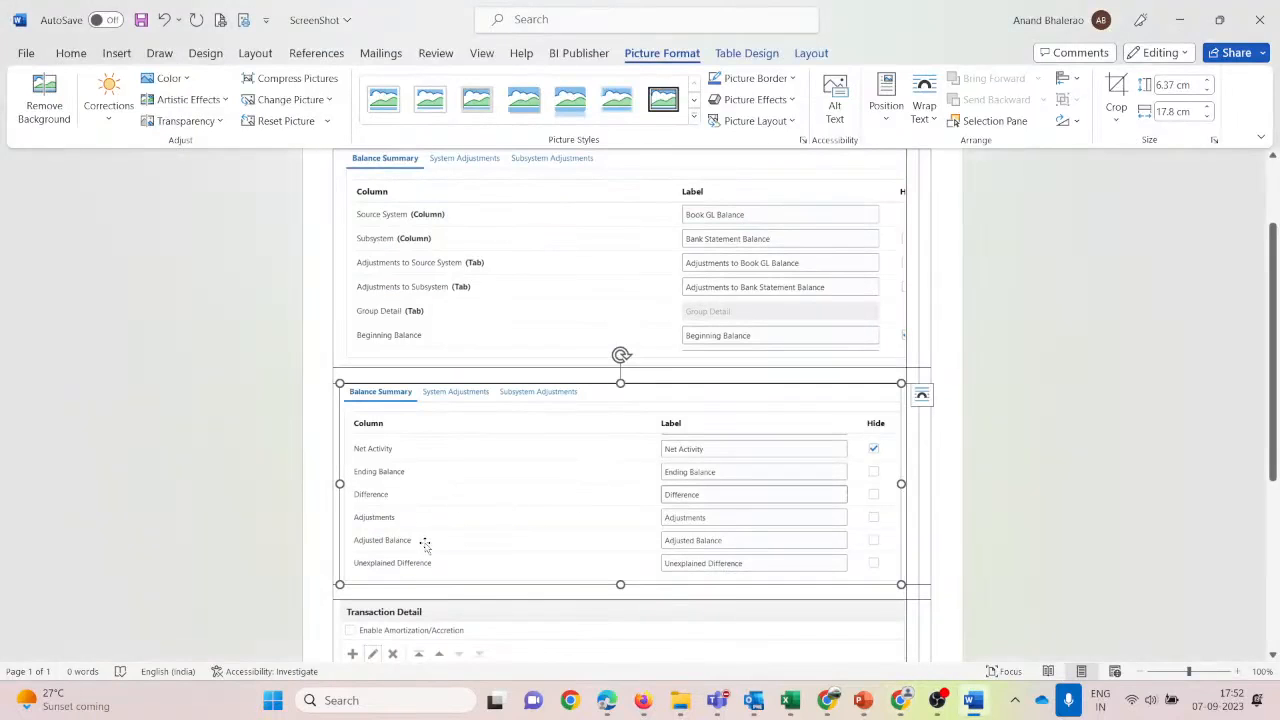
pyautogui.hotkey('alt', 'Tab')
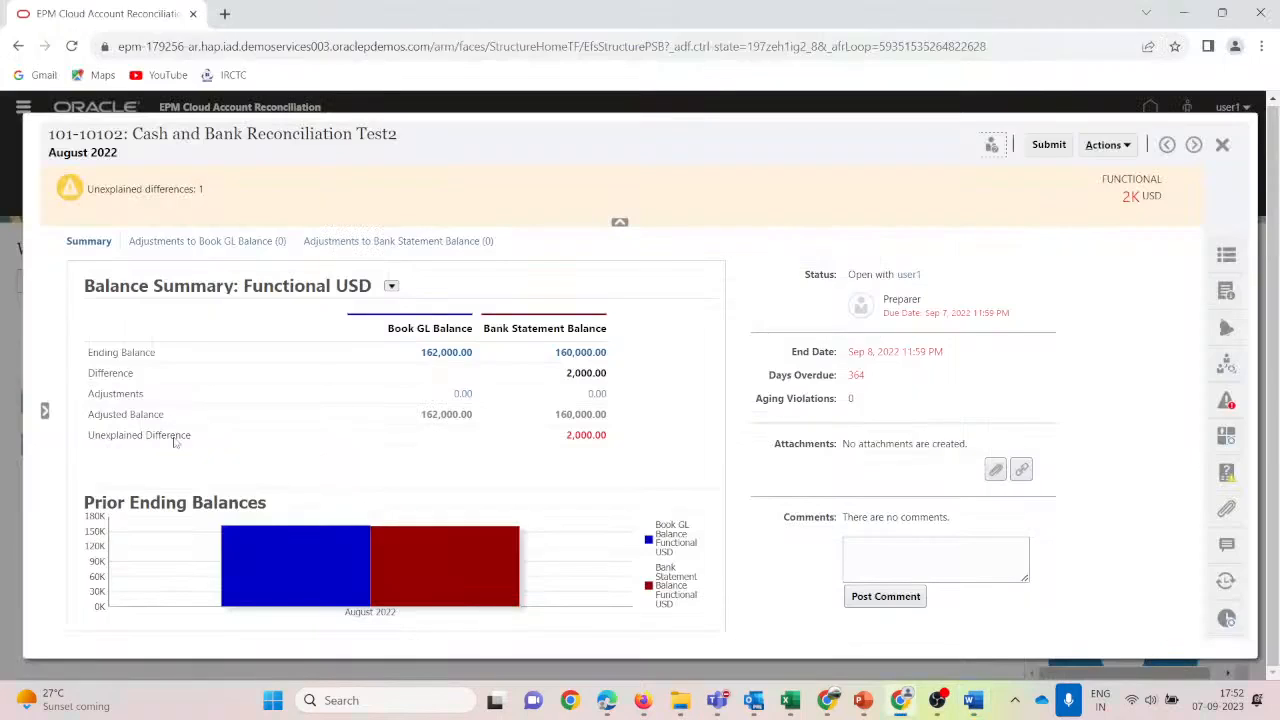
pyautogui.hotkey('alt', 'Tab')
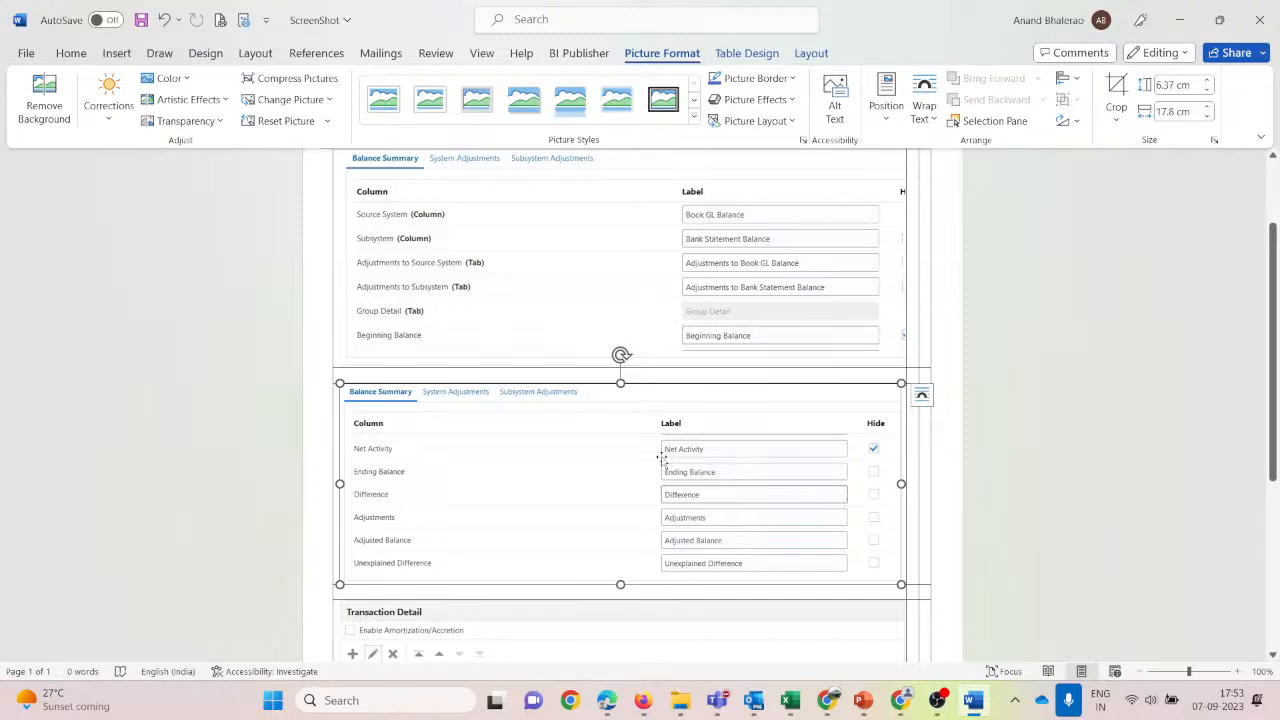
pyautogui.scroll(2, 662, 460)
pyautogui.hotkey('alt', 'Tab')
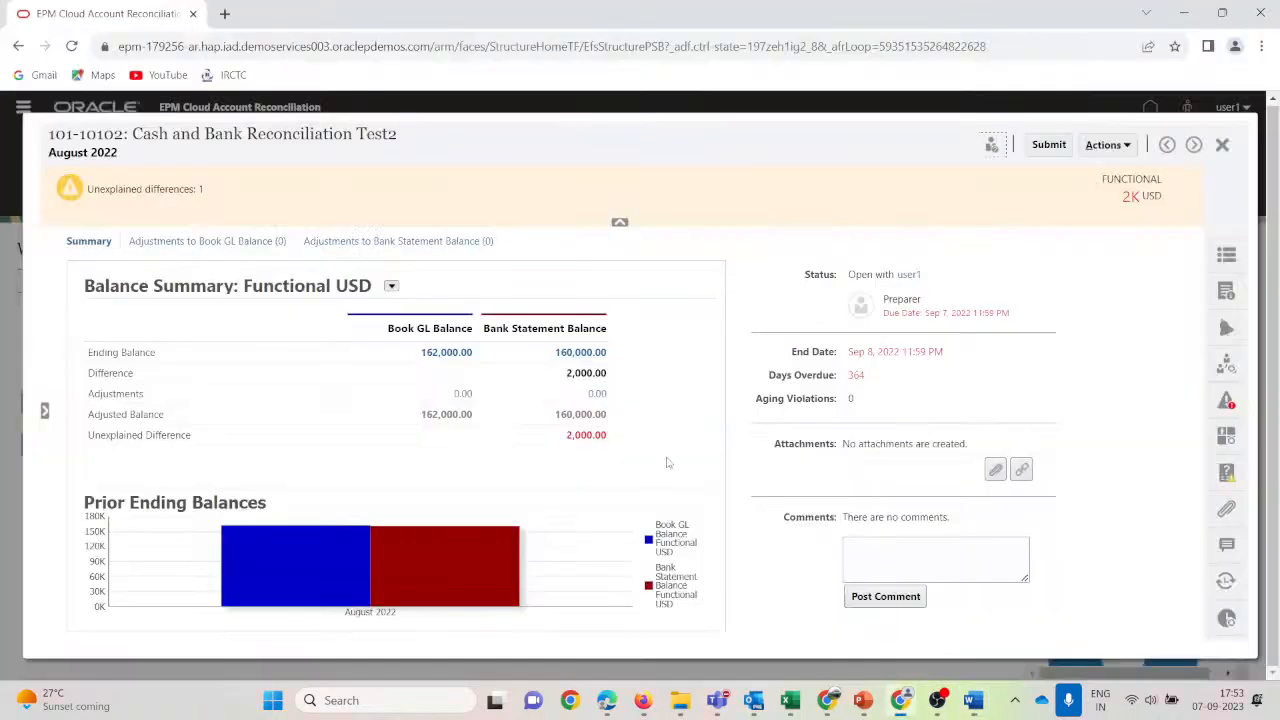
pyautogui.click(178, 241)
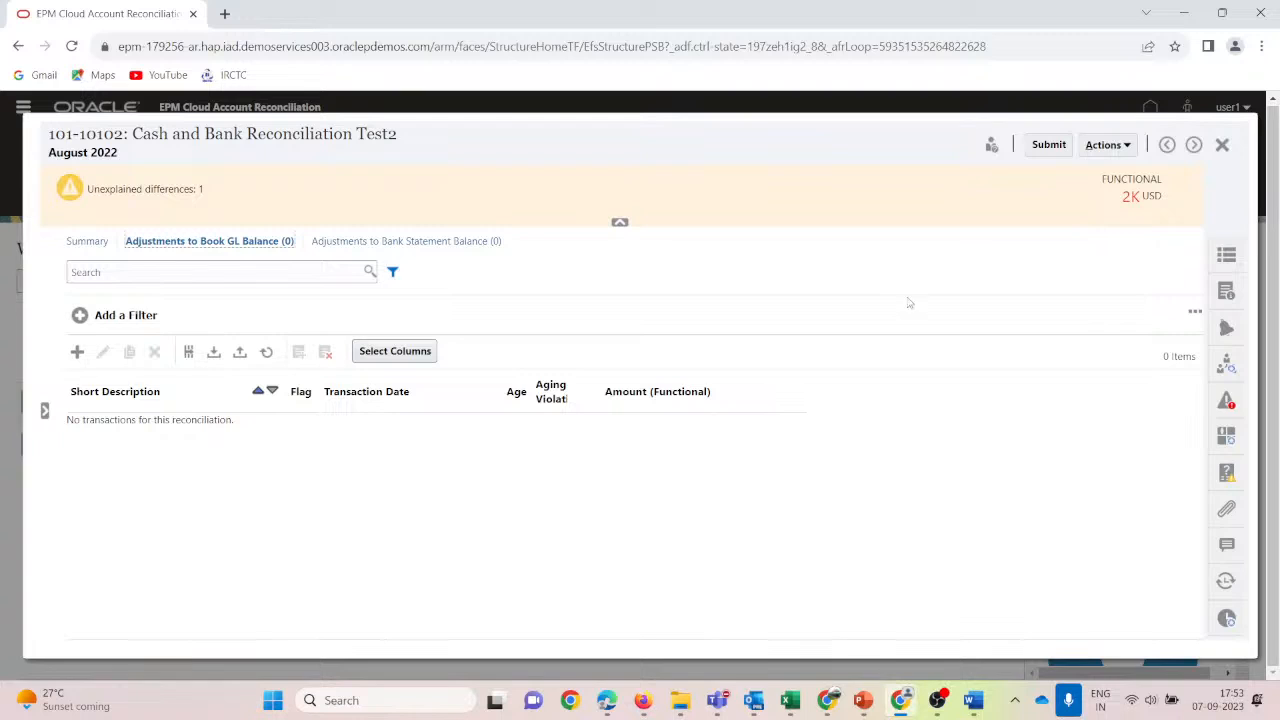
# Start a new Book GL adjustment with short description 'Bank Interest Charges', dated 8/31/22.
pyautogui.click(86, 246)
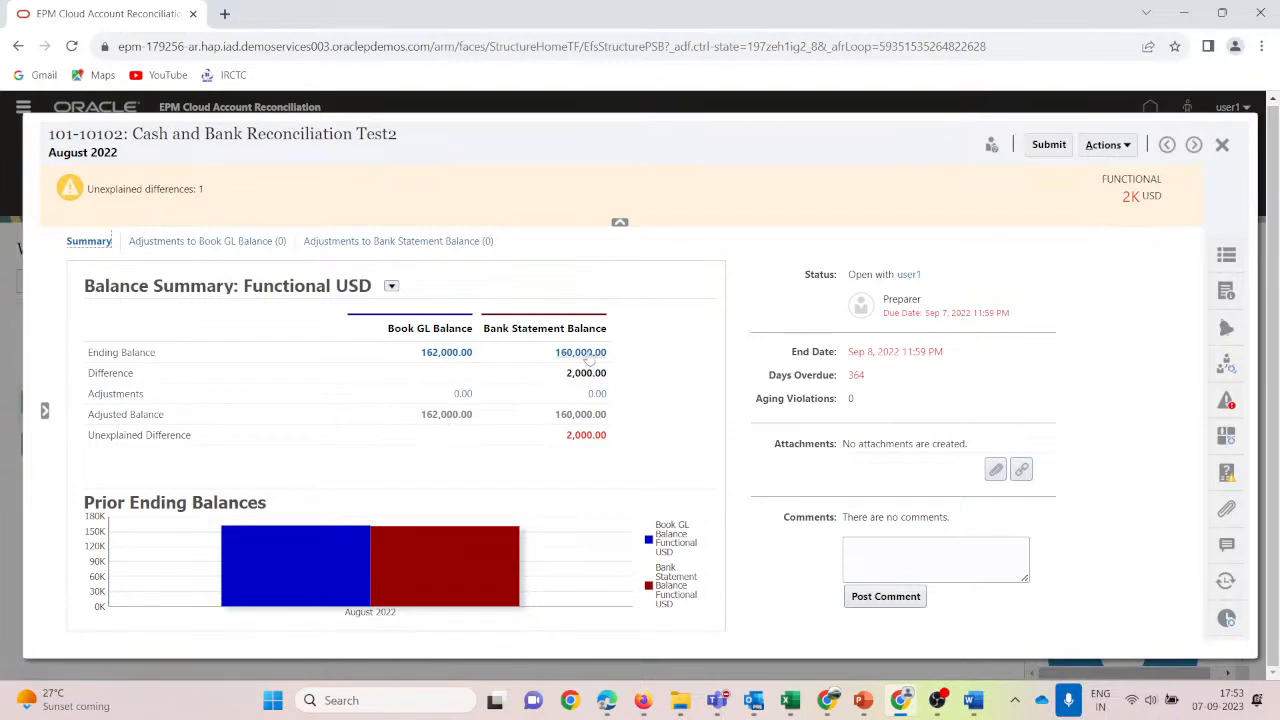
pyautogui.click(156, 243)
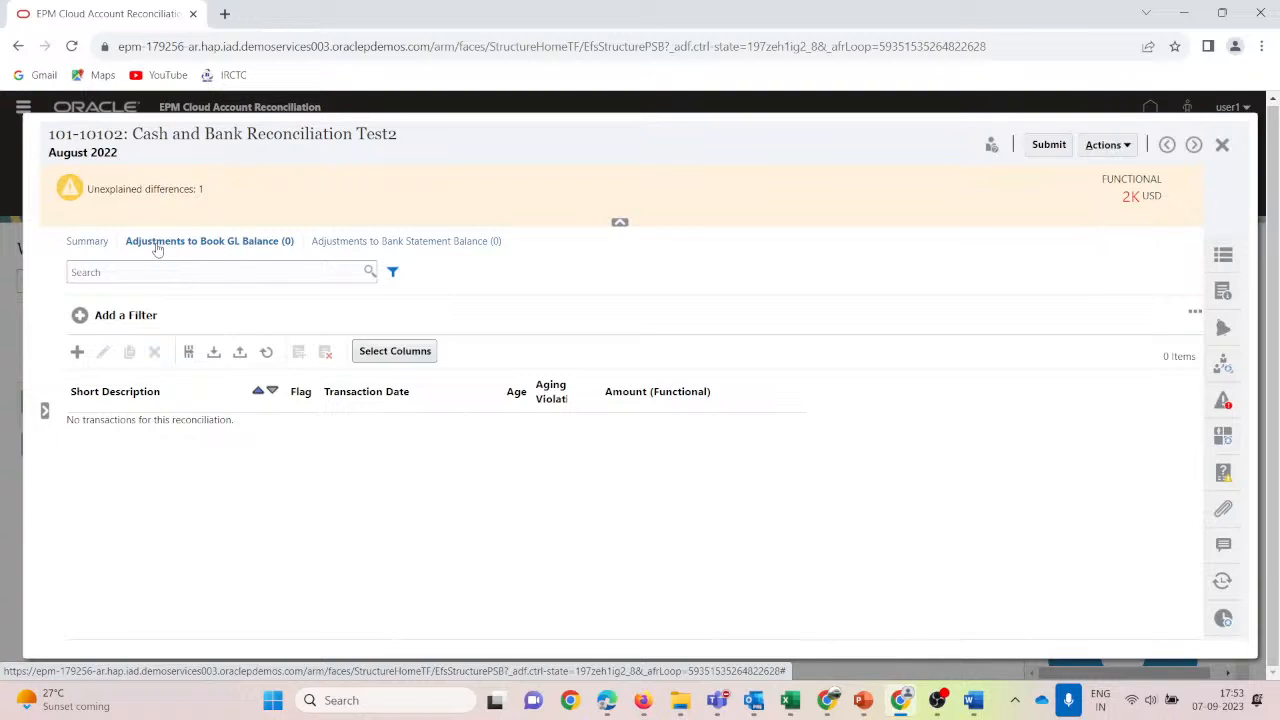
pyautogui.click(77, 355)
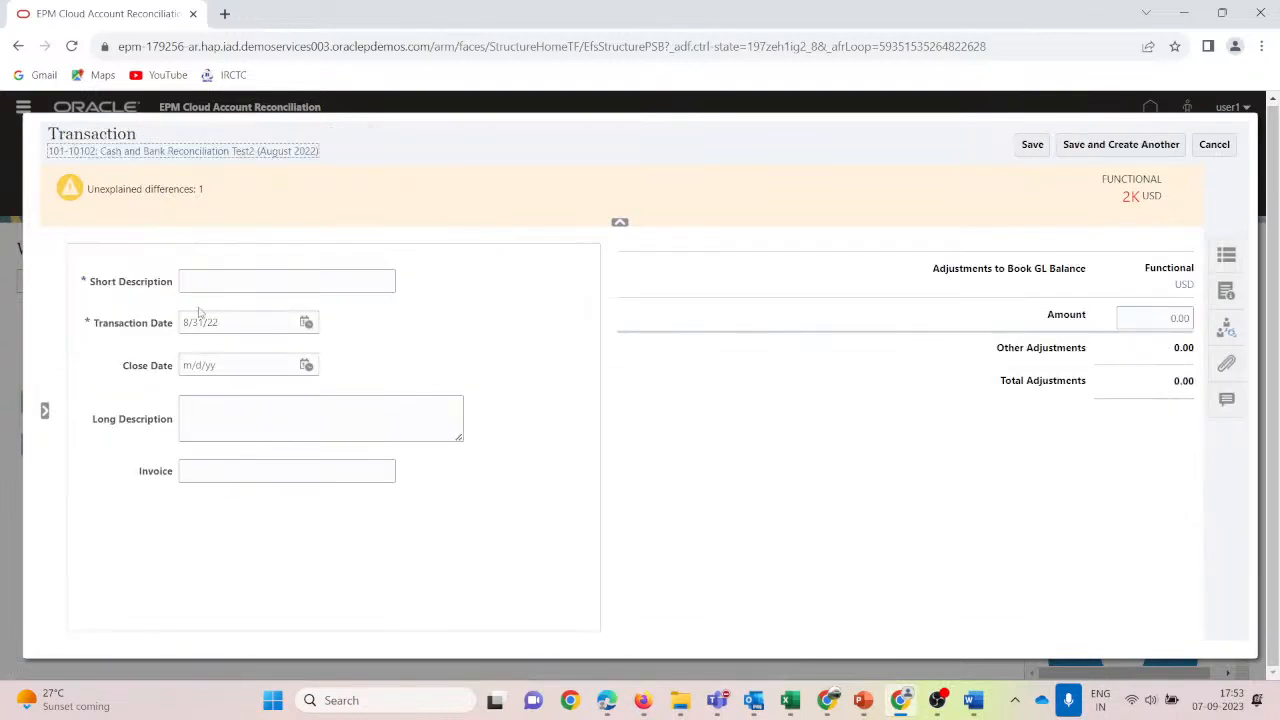
pyautogui.click(201, 284)
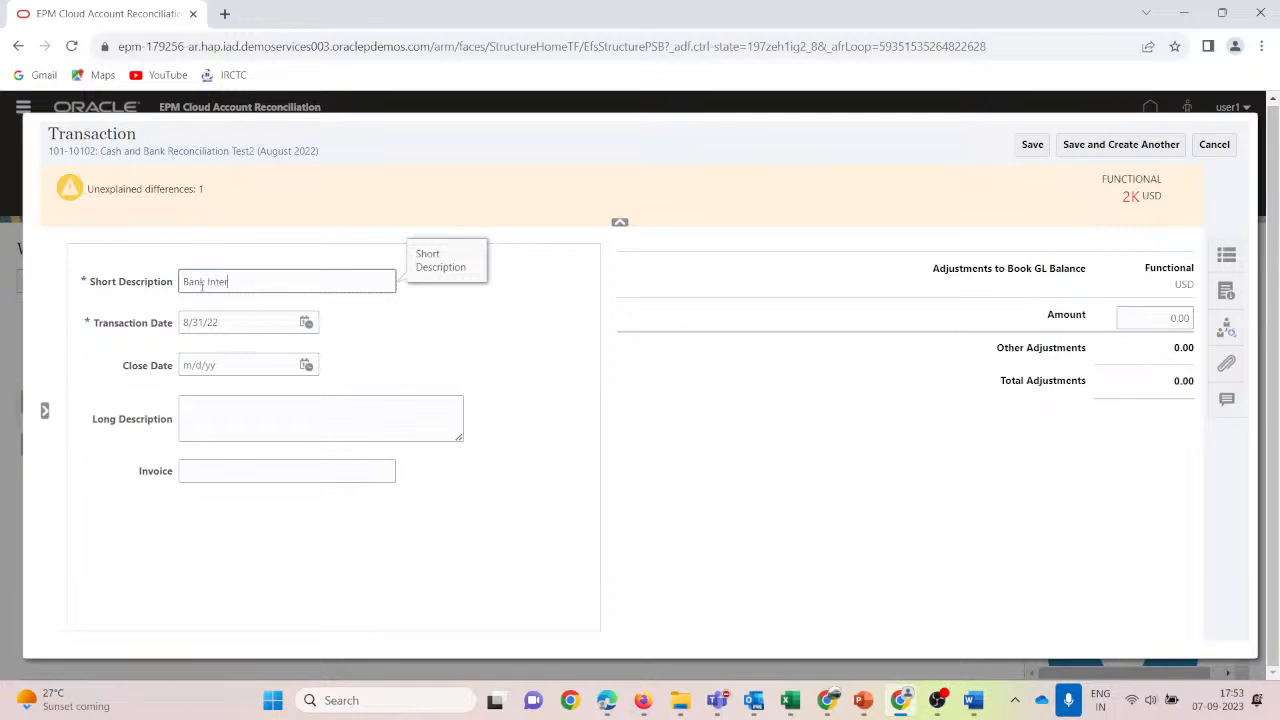
pyautogui.write('Bank Interest Charges by Bank')
pyautogui.hotkey('ctrl', 'a')
pyautogui.press('Tab')
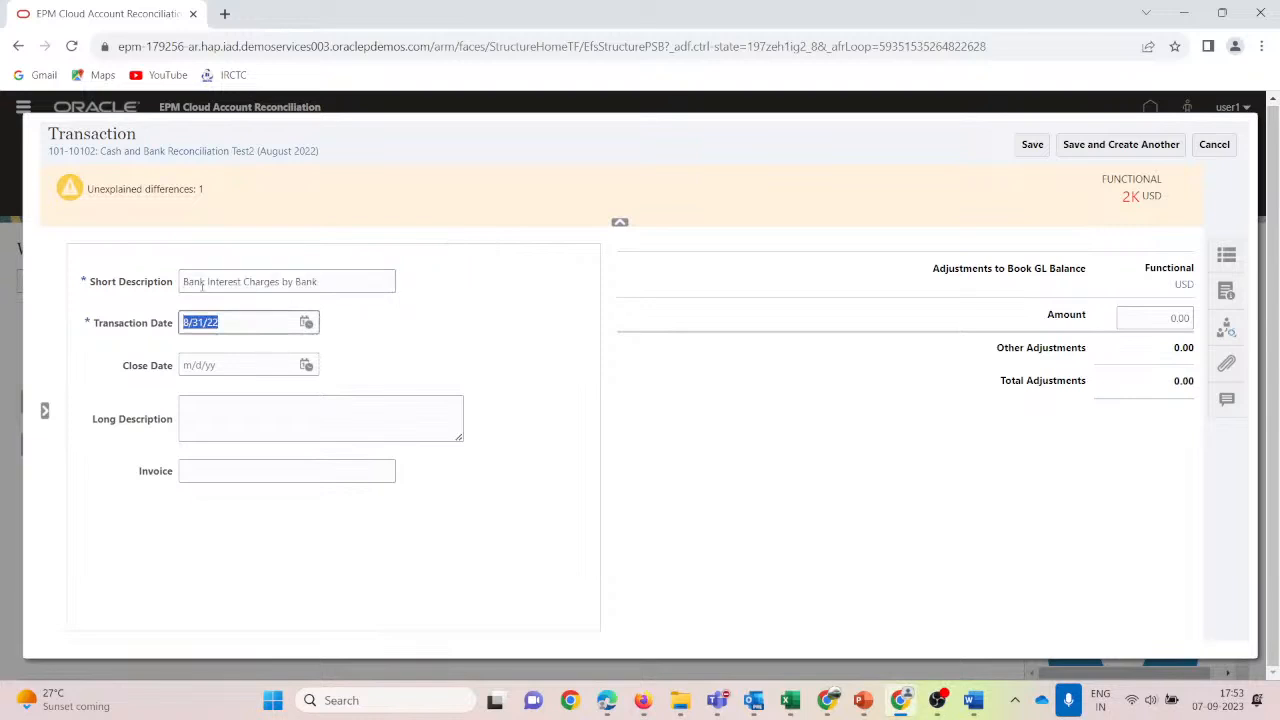
pyautogui.click(253, 413)
pyautogui.click(243, 474)
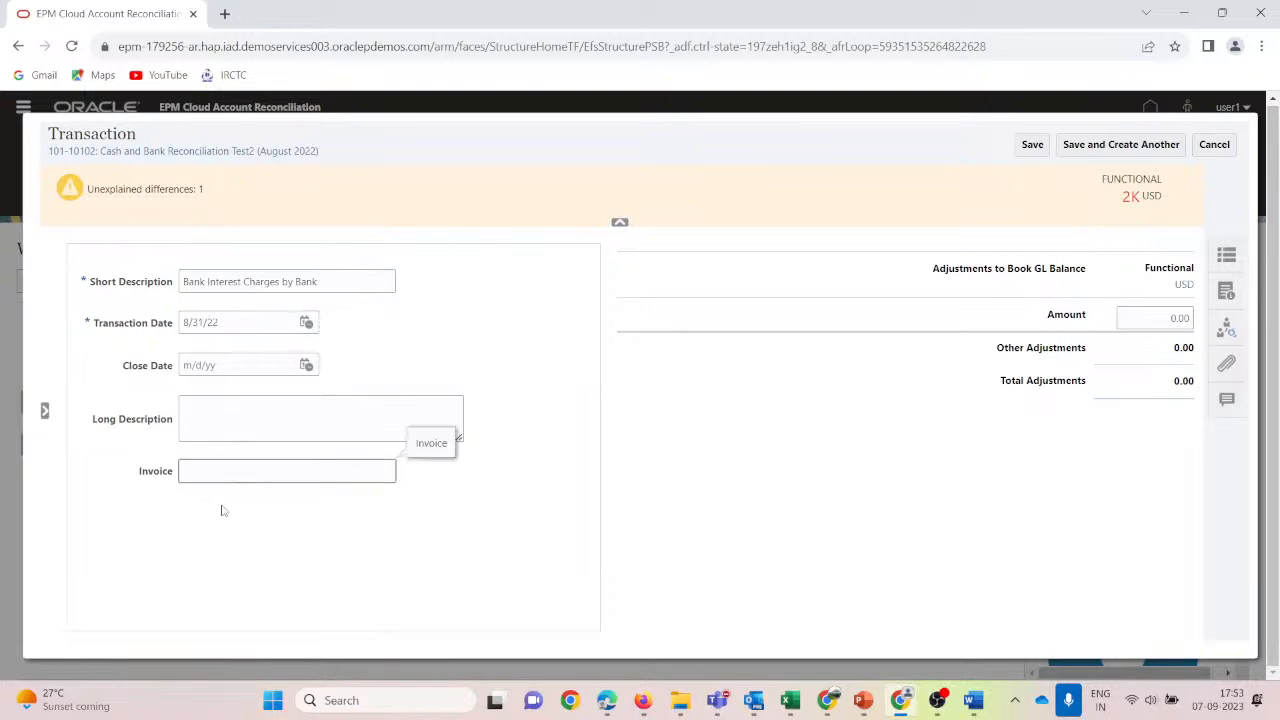
pyautogui.hotkey('alt', 'Tab')
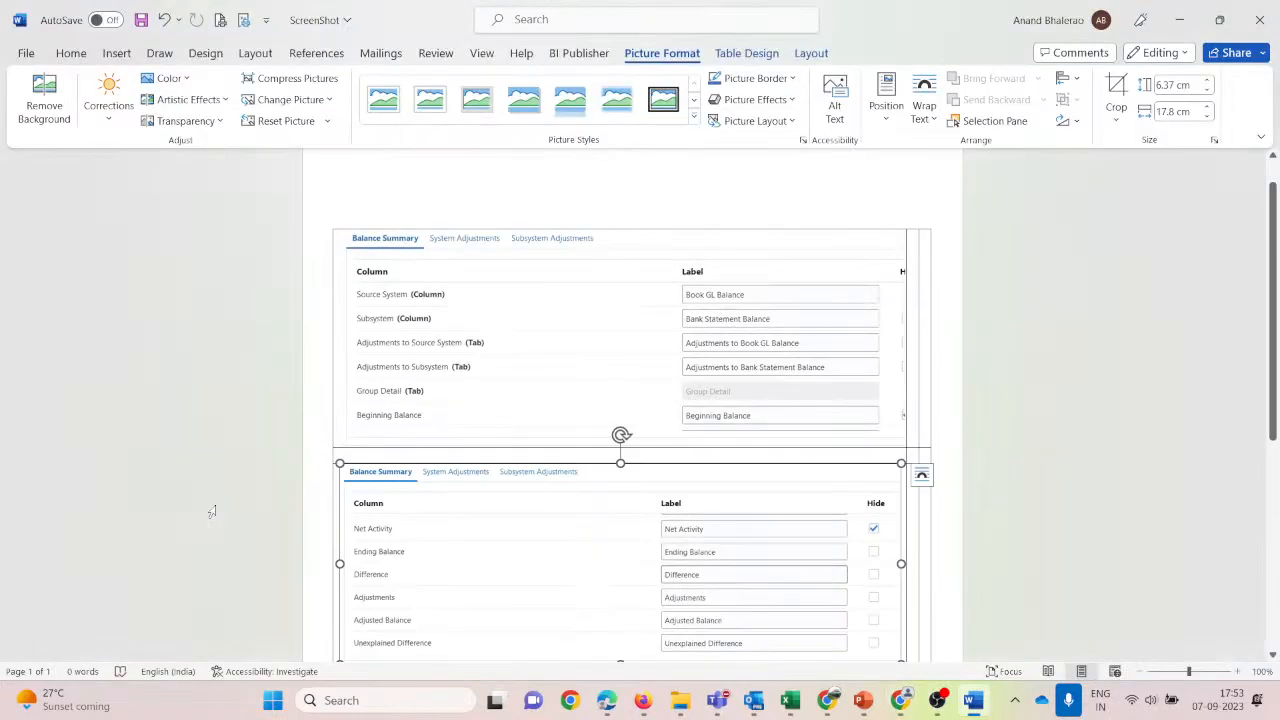
# Find the Transaction Detail screenshot showing the Invoice attribute, then return to the transaction form.
pyautogui.scroll(-5, 494, 457)
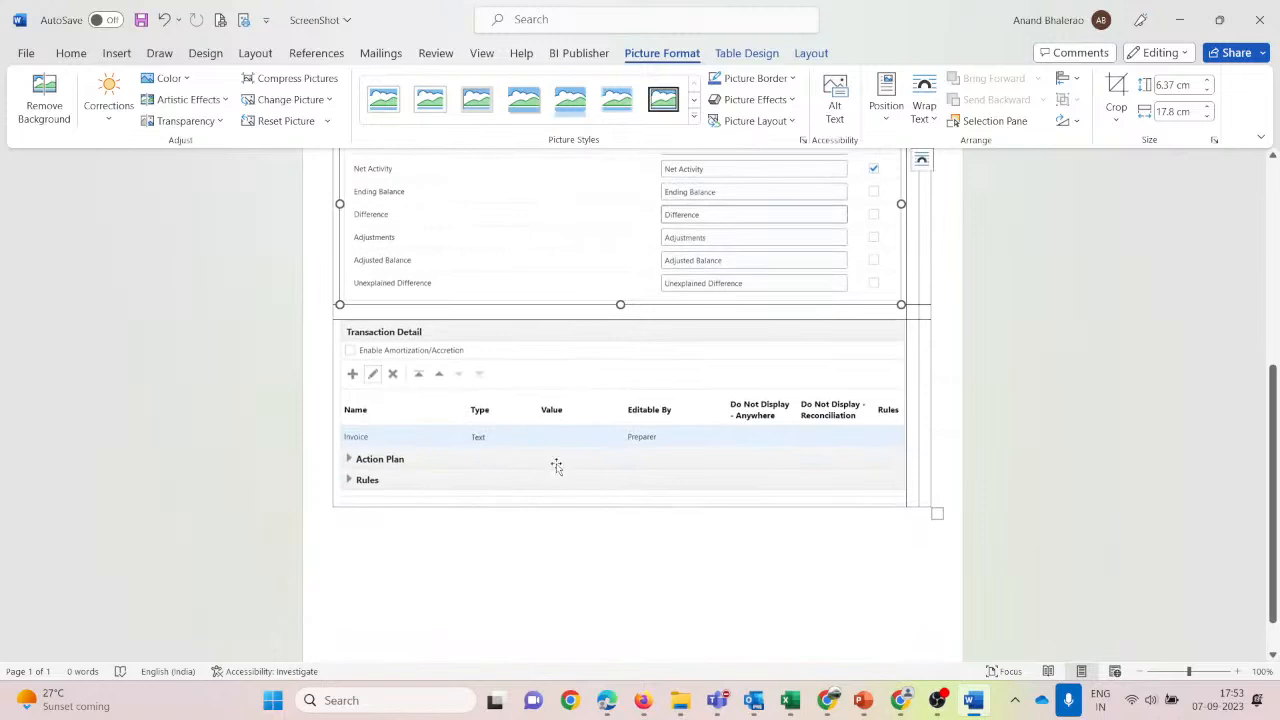
pyautogui.hotkey('alt', 'Tab')
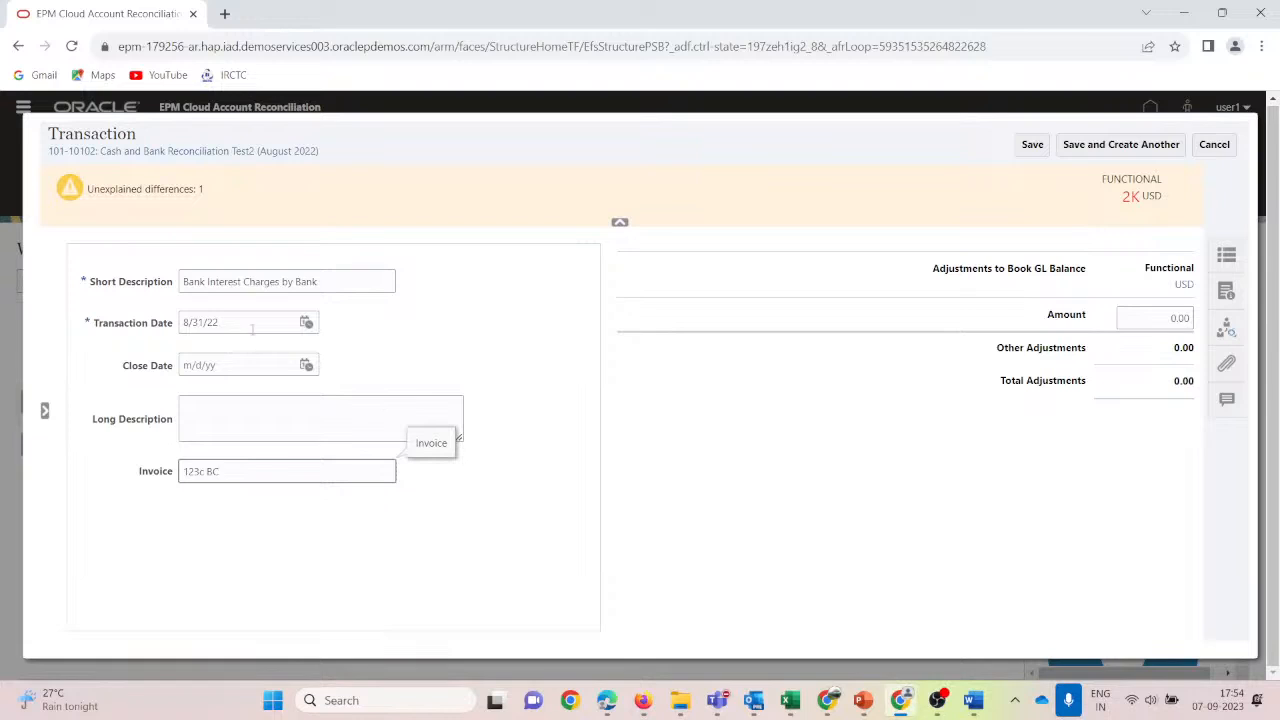
# Enter 2,000.00 as the Bank Interest Charges adjustment amount and save it.
pyautogui.click(1169, 319)
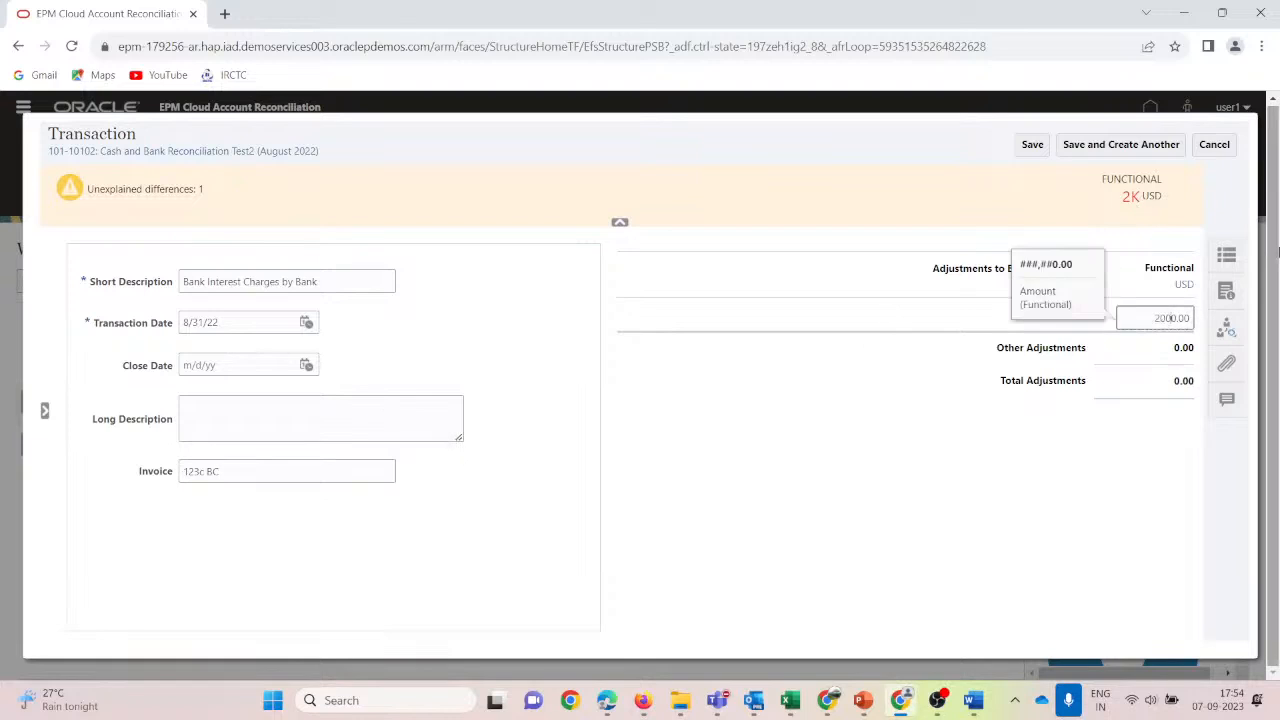
pyautogui.press('Tab')
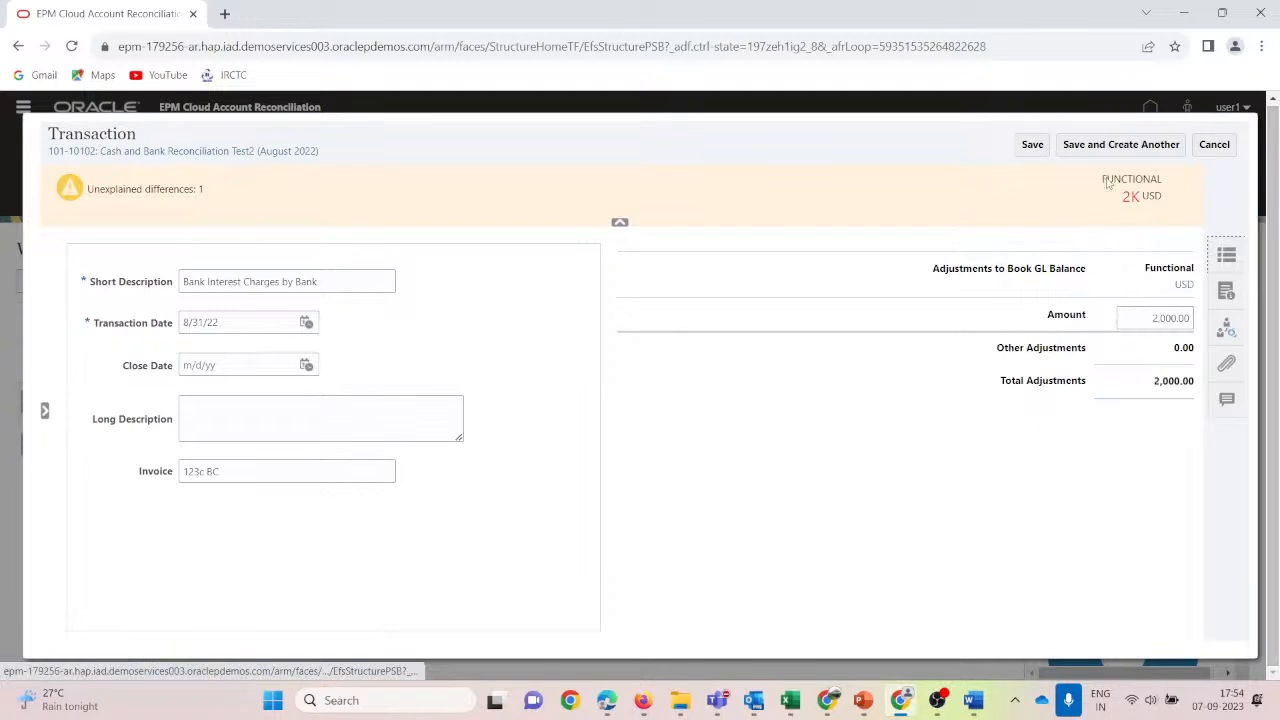
pyautogui.click(1032, 144)
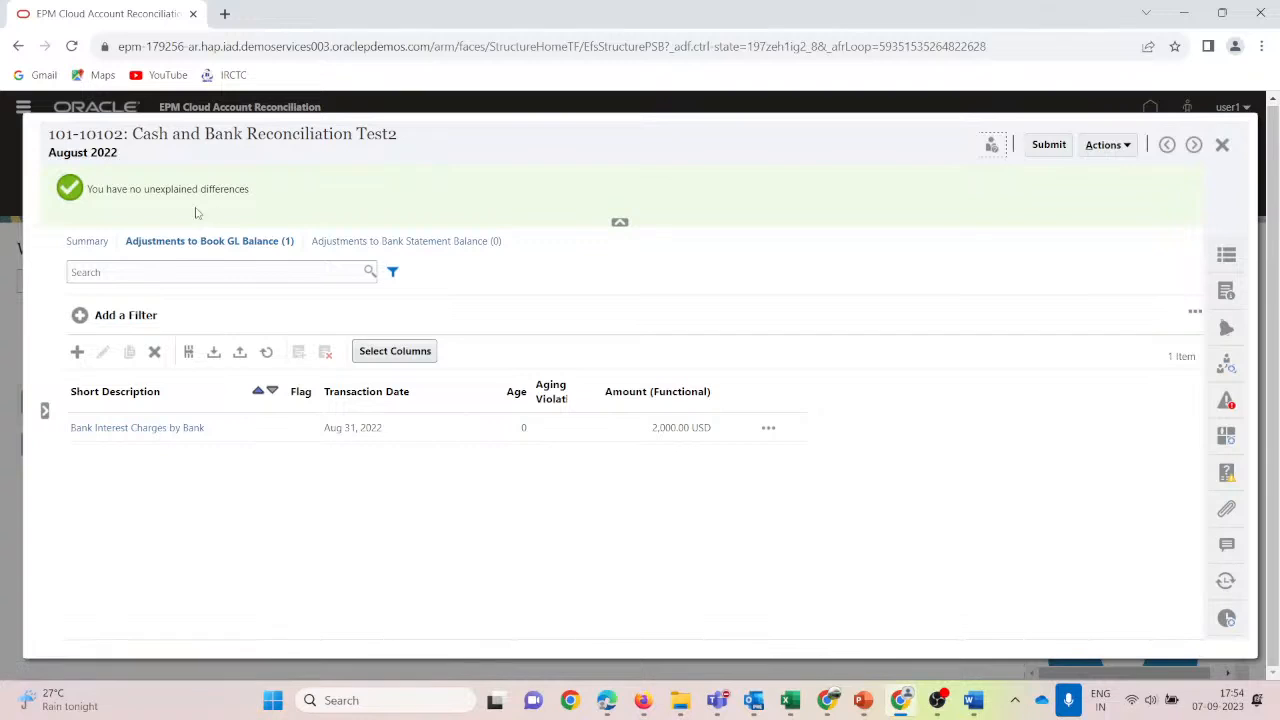
# Review the balance Summary and the bank statement and Book GL adjustment tabs.
pyautogui.click(85, 240)
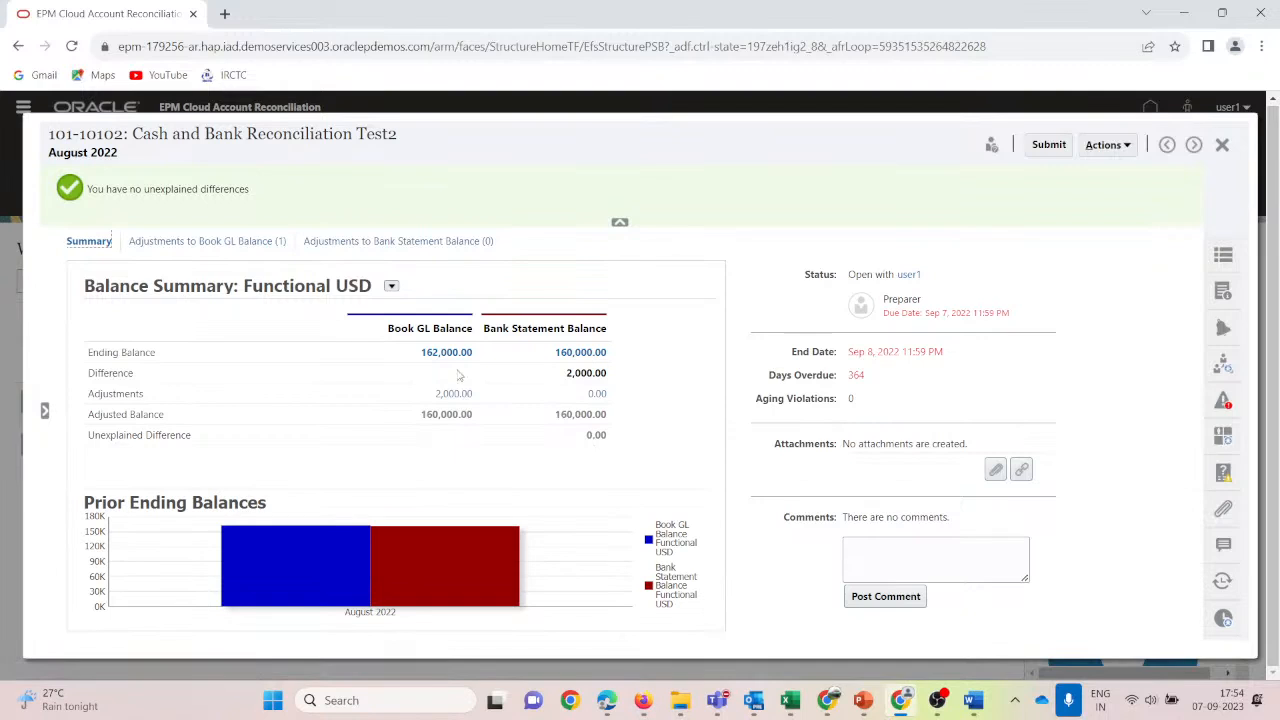
pyautogui.click(206, 242)
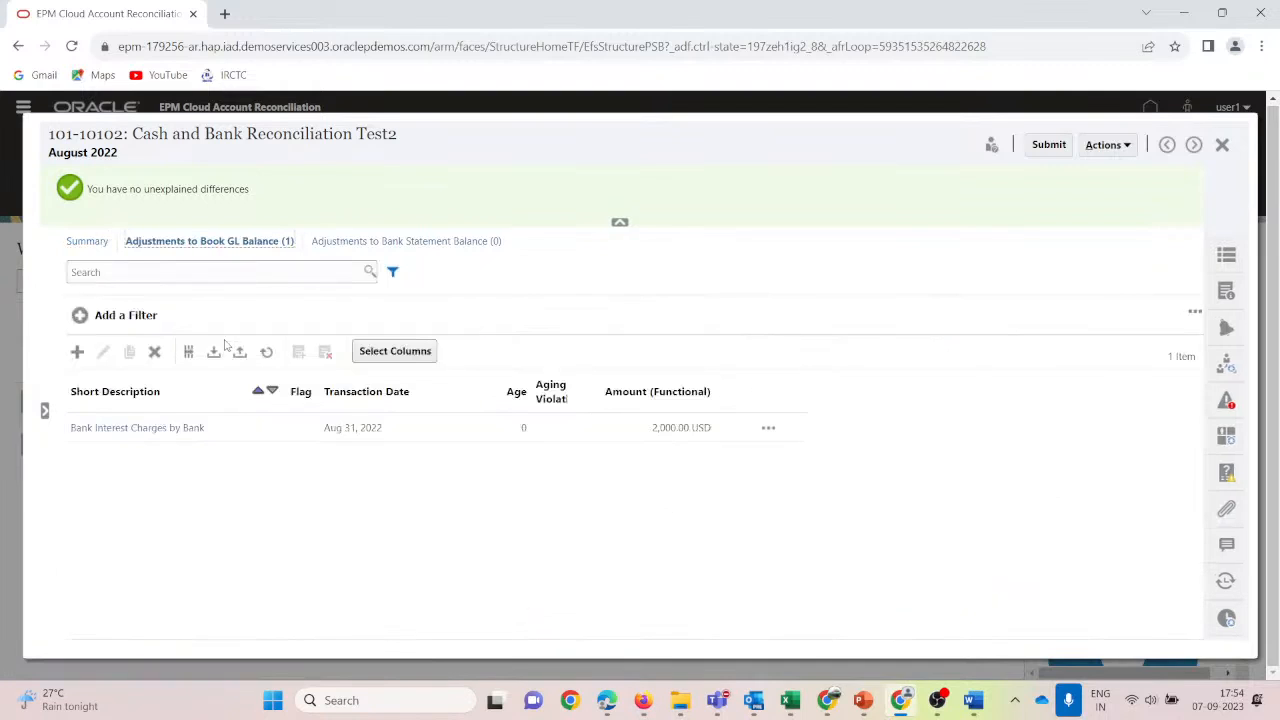
pyautogui.click(405, 242)
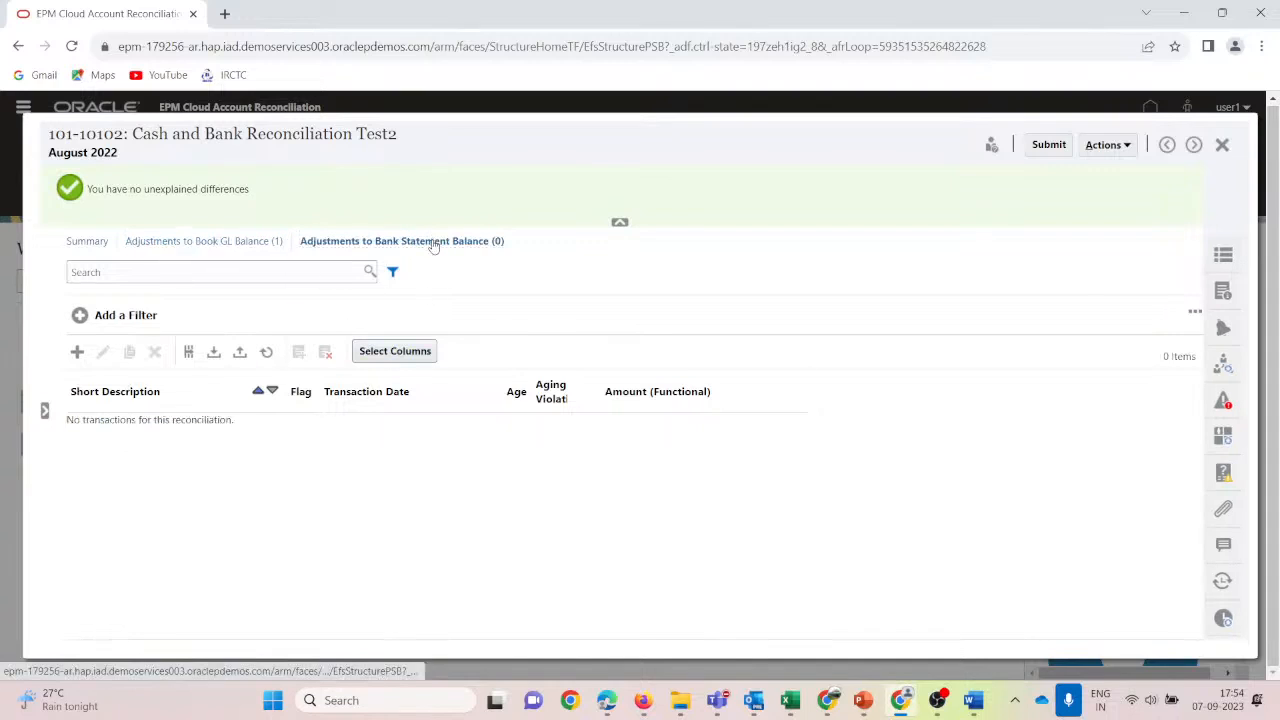
pyautogui.click(447, 248)
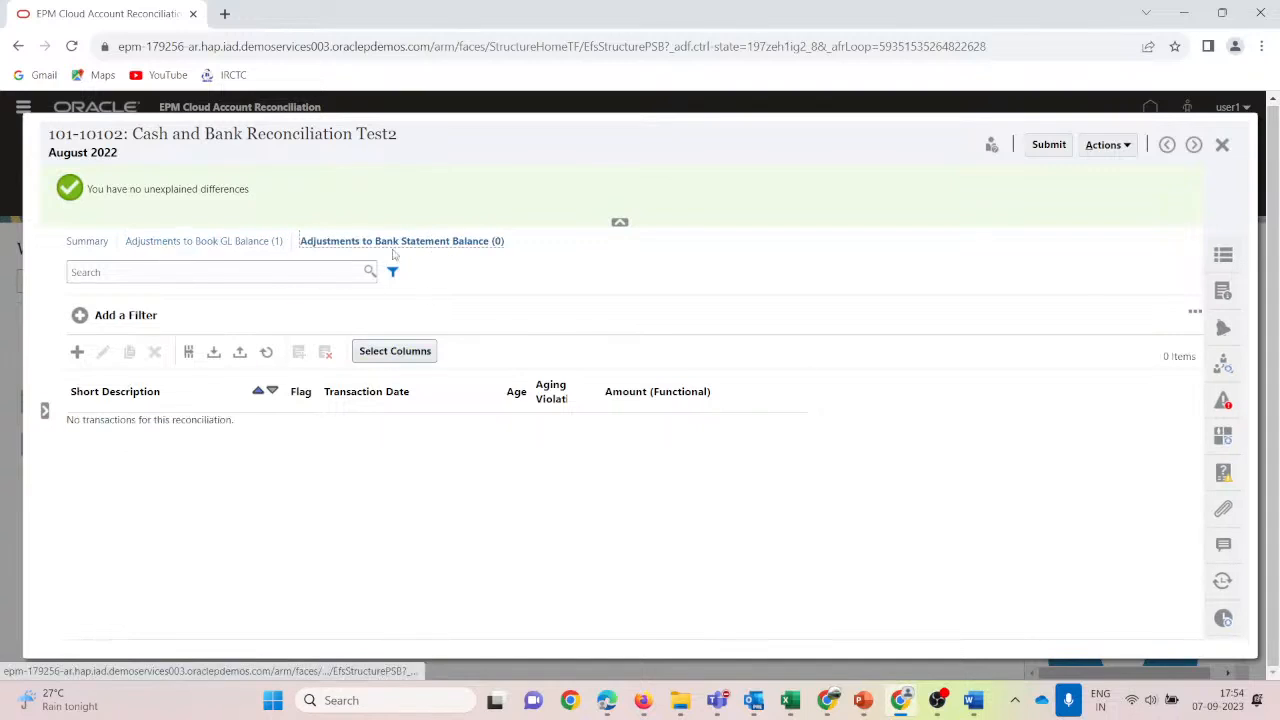
pyautogui.click(190, 242)
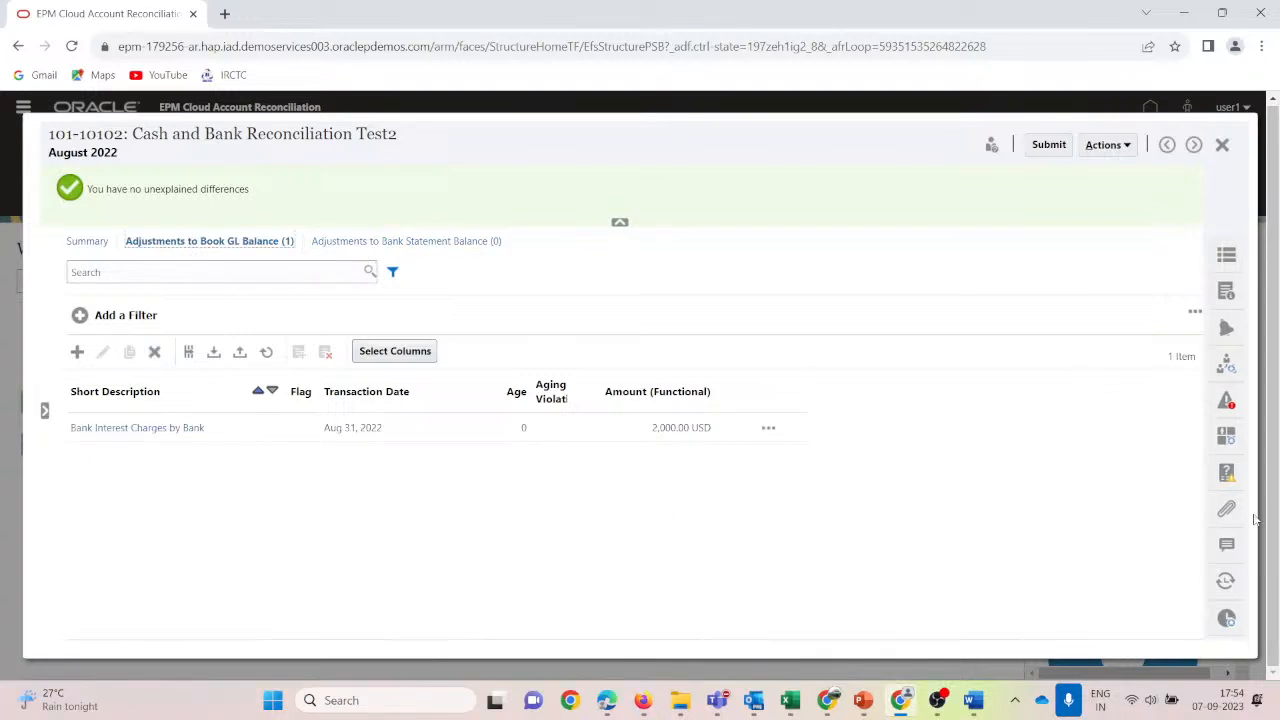
# After submission is refused, answer Yes to 'Has the SOP is being followed' and bring up the slide deck.
pyautogui.click(1050, 146)
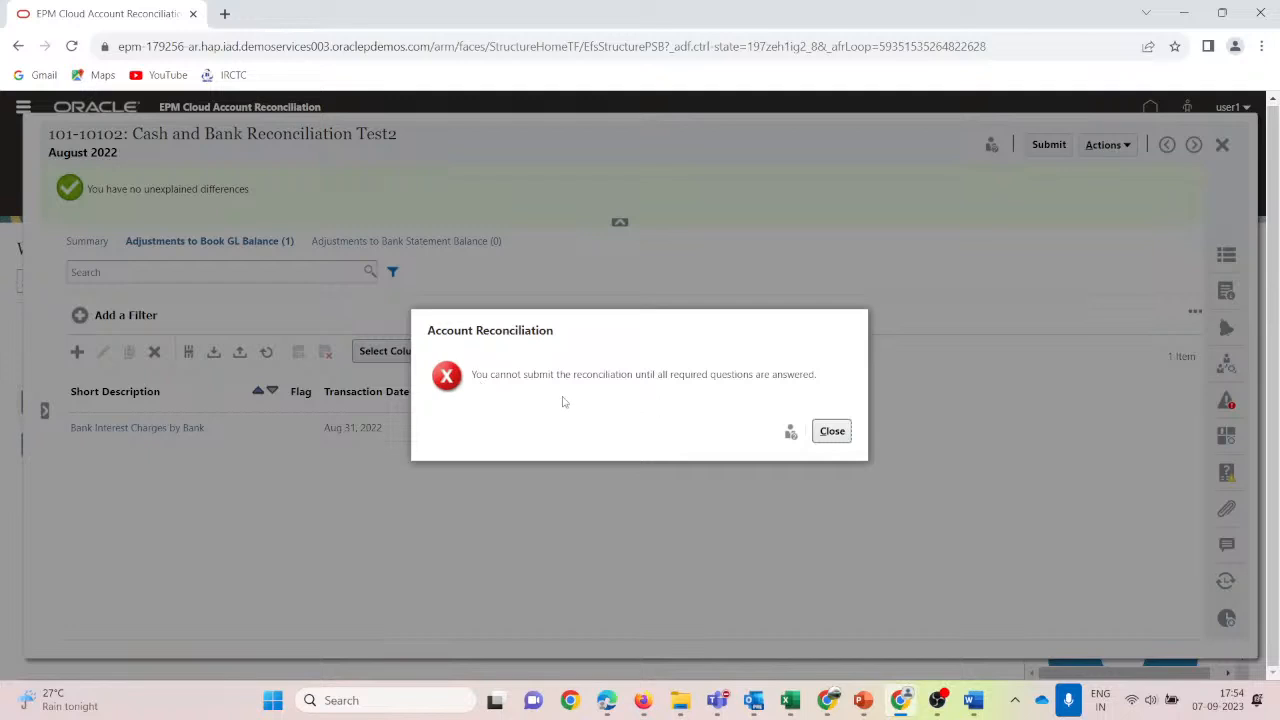
pyautogui.click(832, 431)
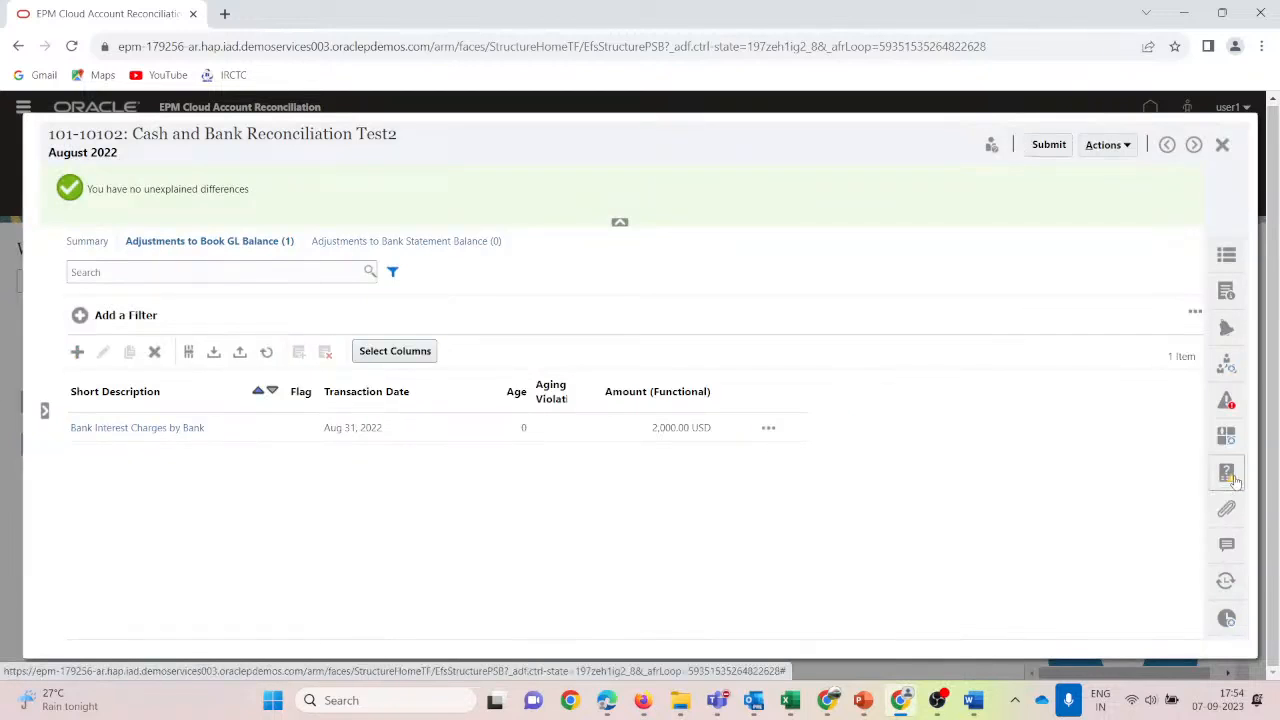
pyautogui.click(1230, 476)
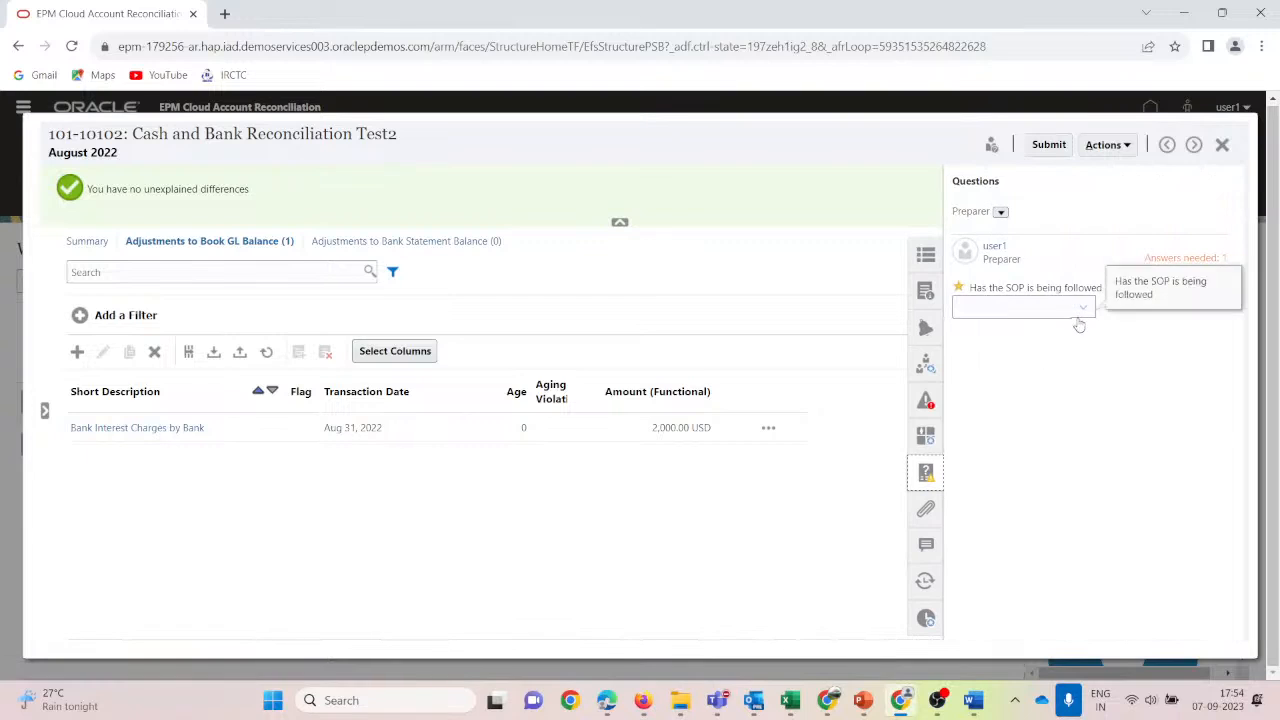
pyautogui.click(1083, 309)
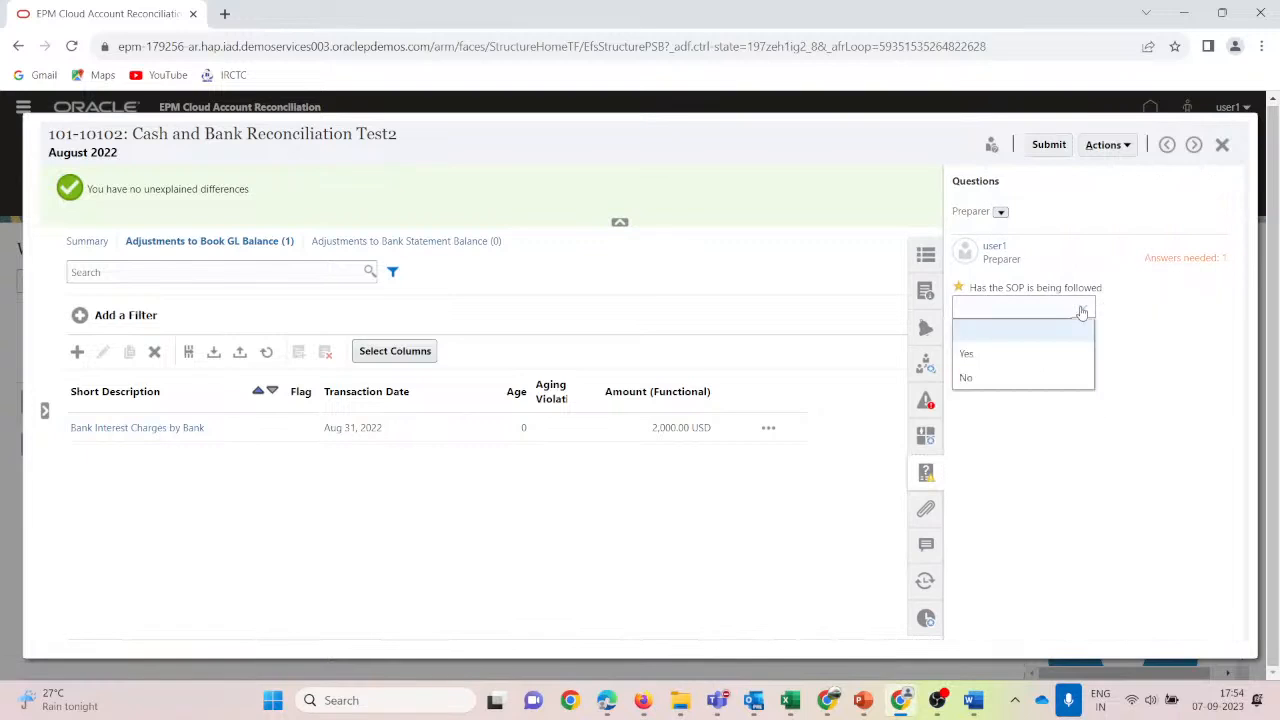
pyautogui.click(966, 353)
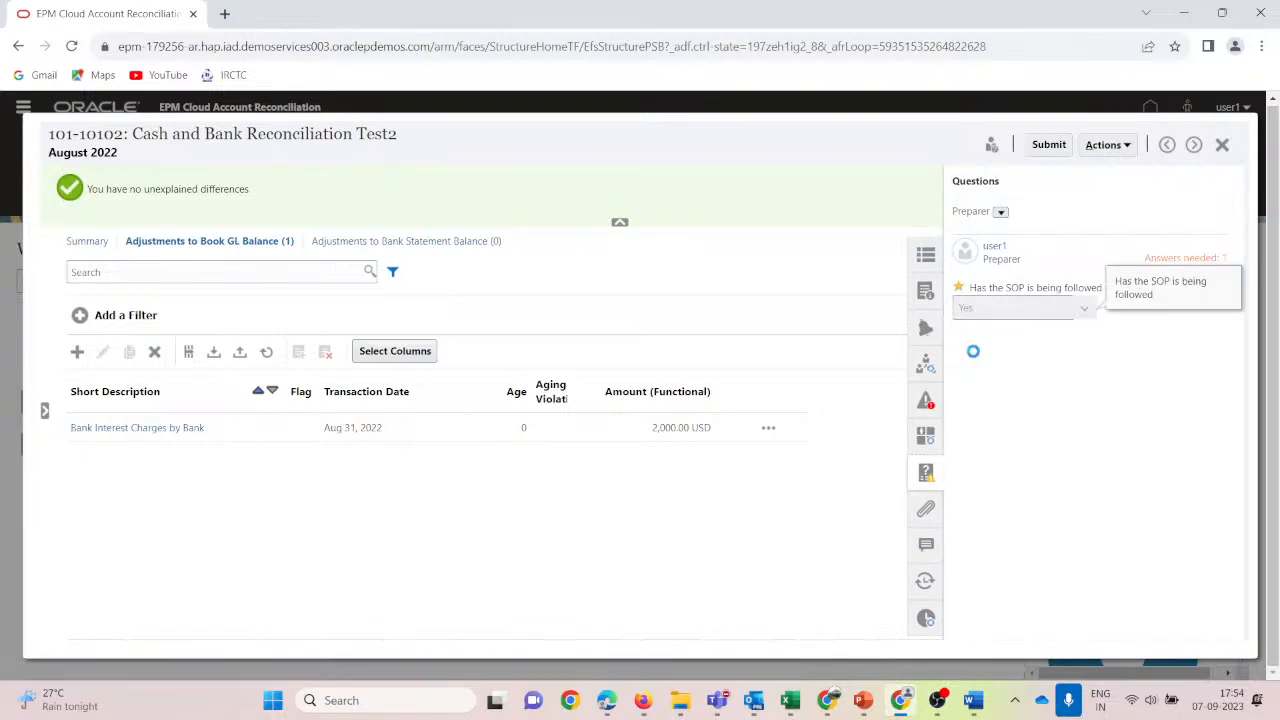
pyautogui.click(927, 475)
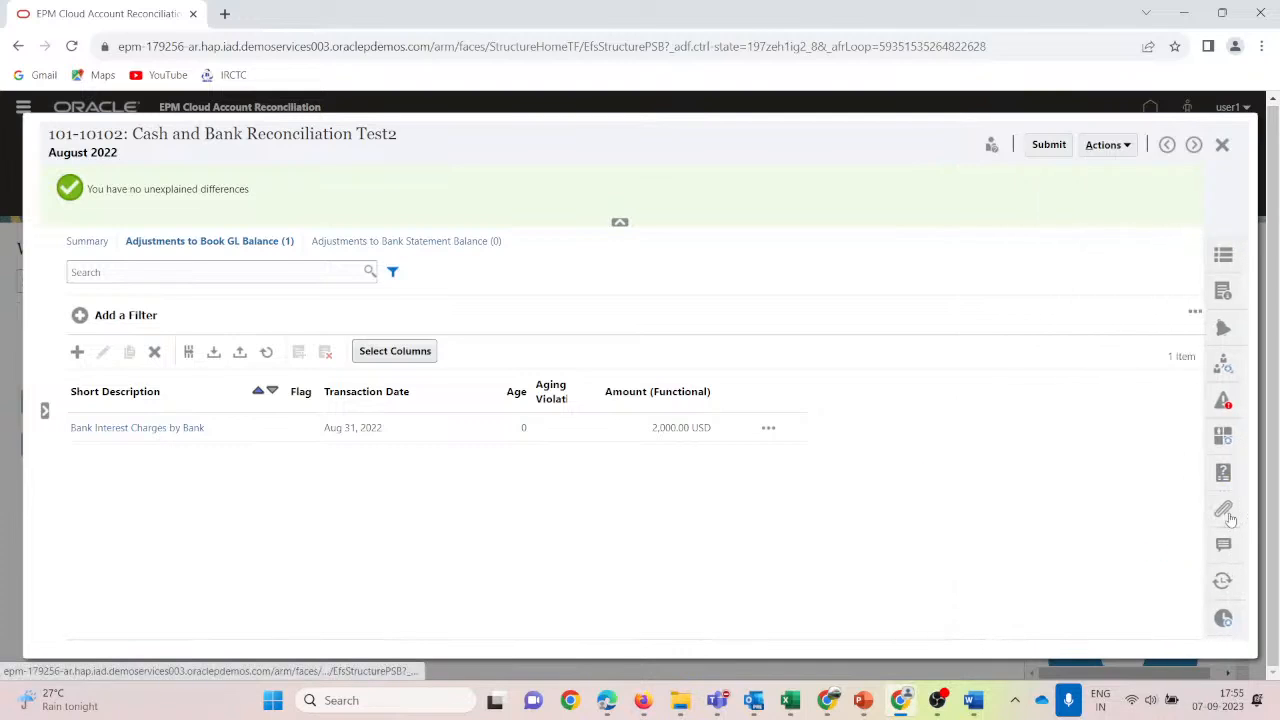
pyautogui.moveTo(863, 700)
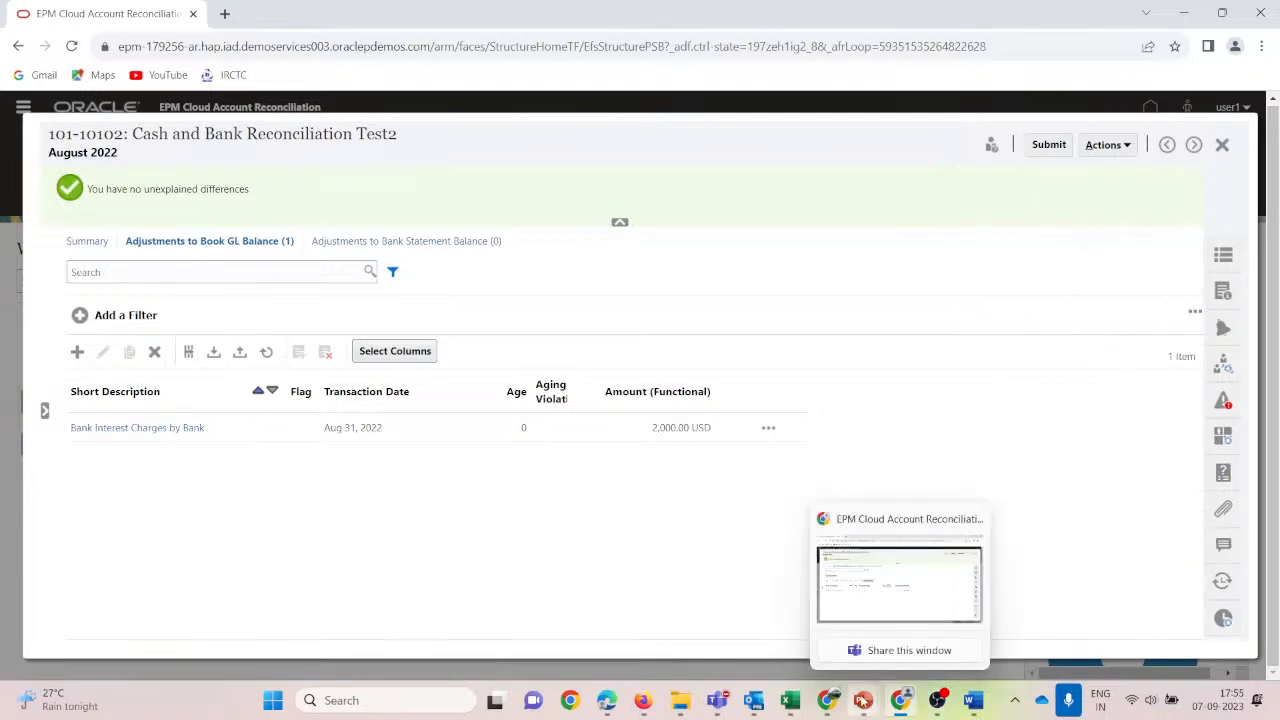
pyautogui.click(841, 643)
# Show the Preparing Reconciliations and Adding Attachment slides, then return to the browser.
pyautogui.scroll(-2, 80, 440)
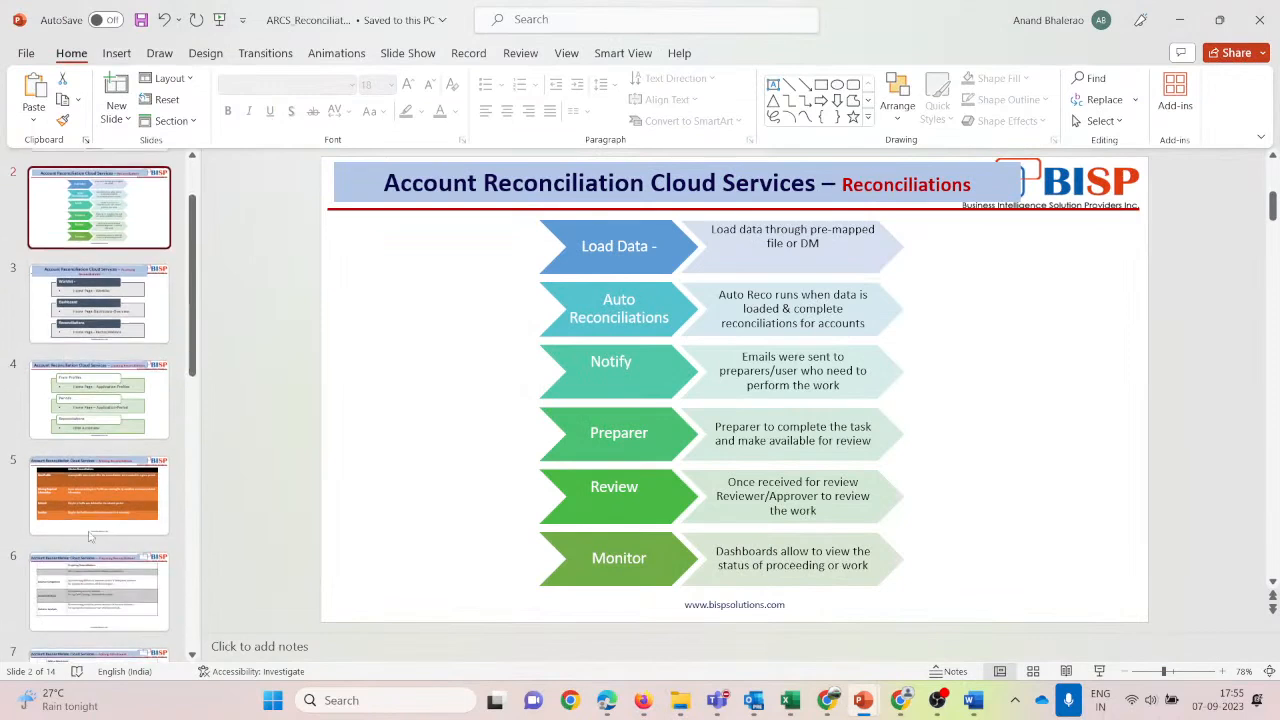
pyautogui.click(55, 595)
pyautogui.scroll(-2, 50, 605)
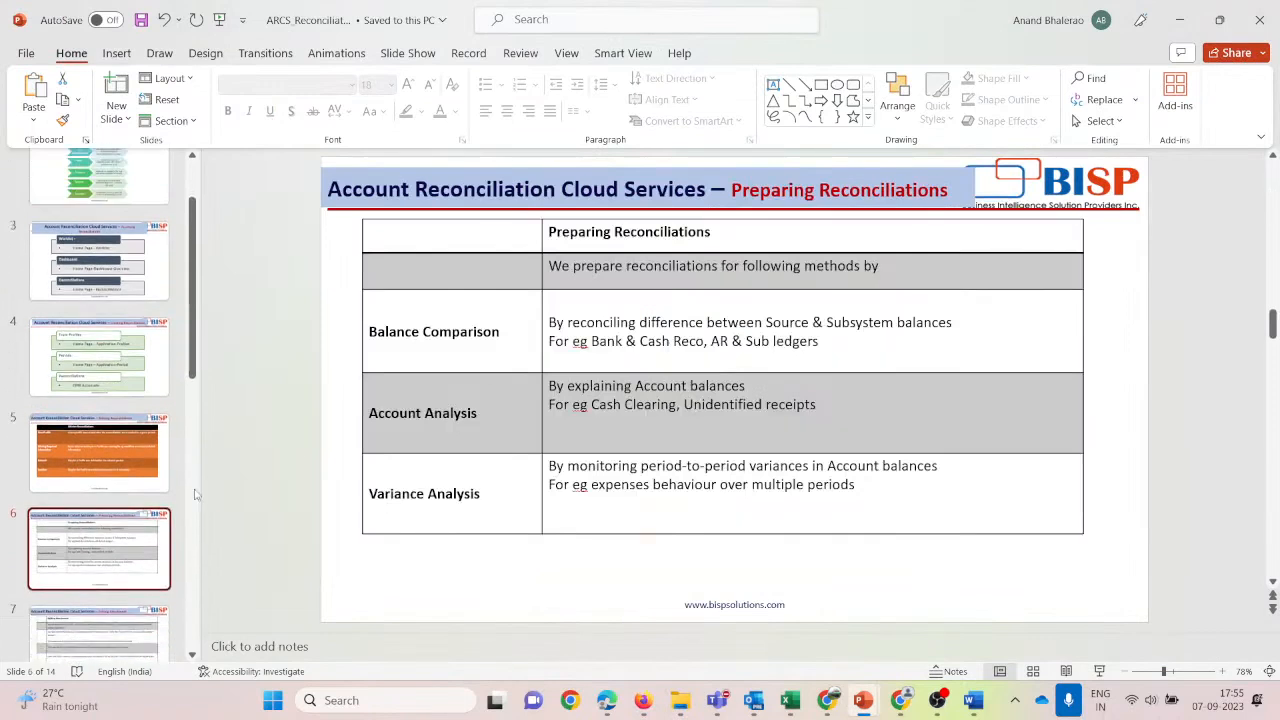
pyautogui.click(48, 604)
pyautogui.scroll(-2, 60, 560)
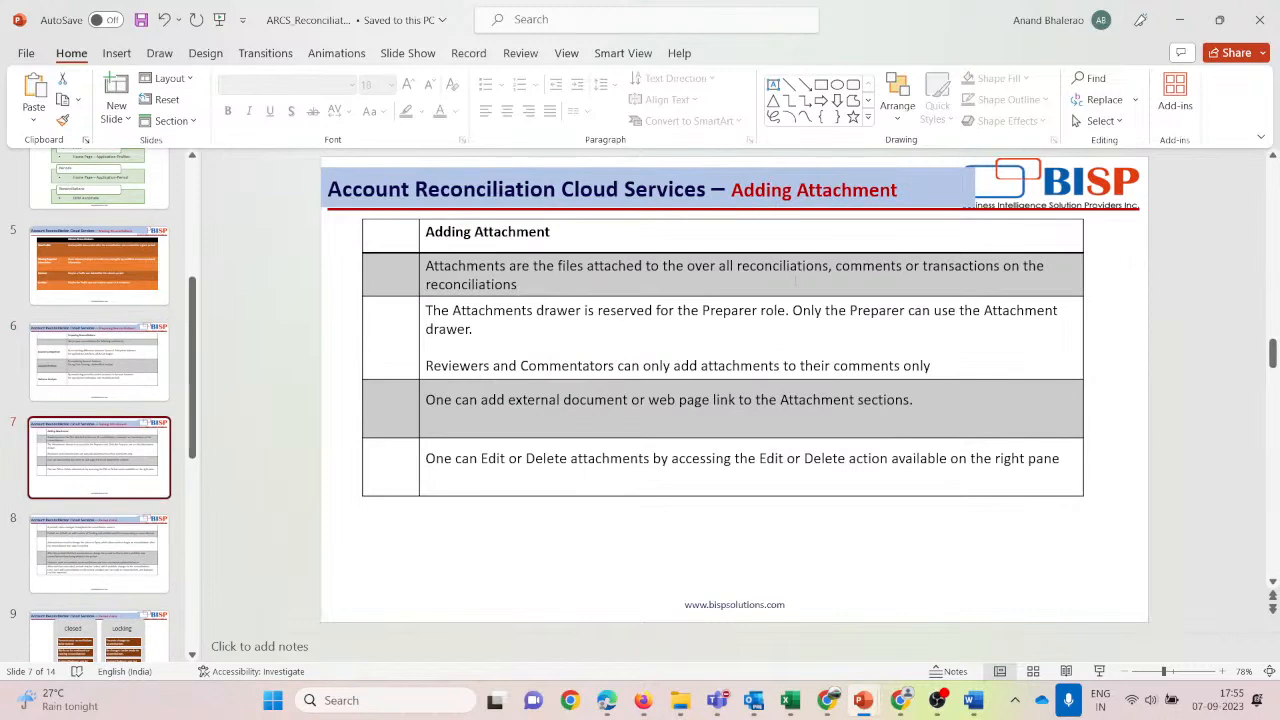
pyautogui.hotkey('alt', 'Tab')
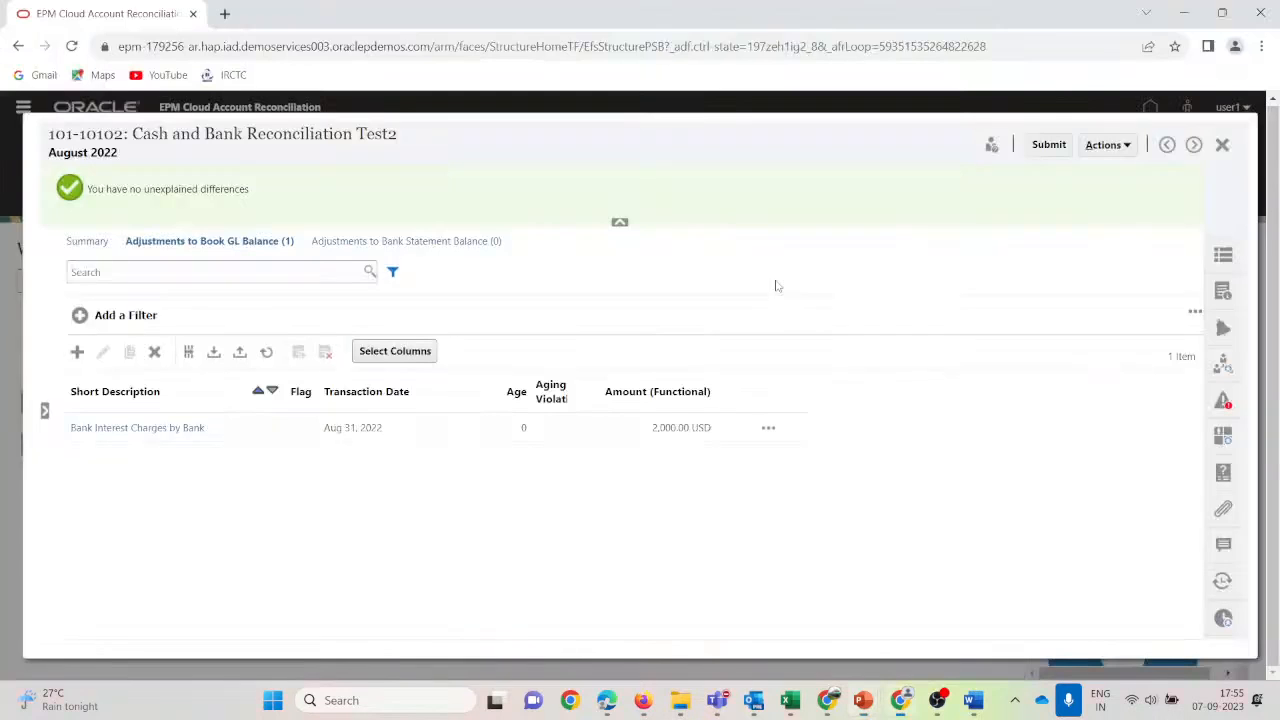
# Start a new attachment and browse to the D: drive's All_Work > ARCS > Webinar folder.
pyautogui.click(1226, 511)
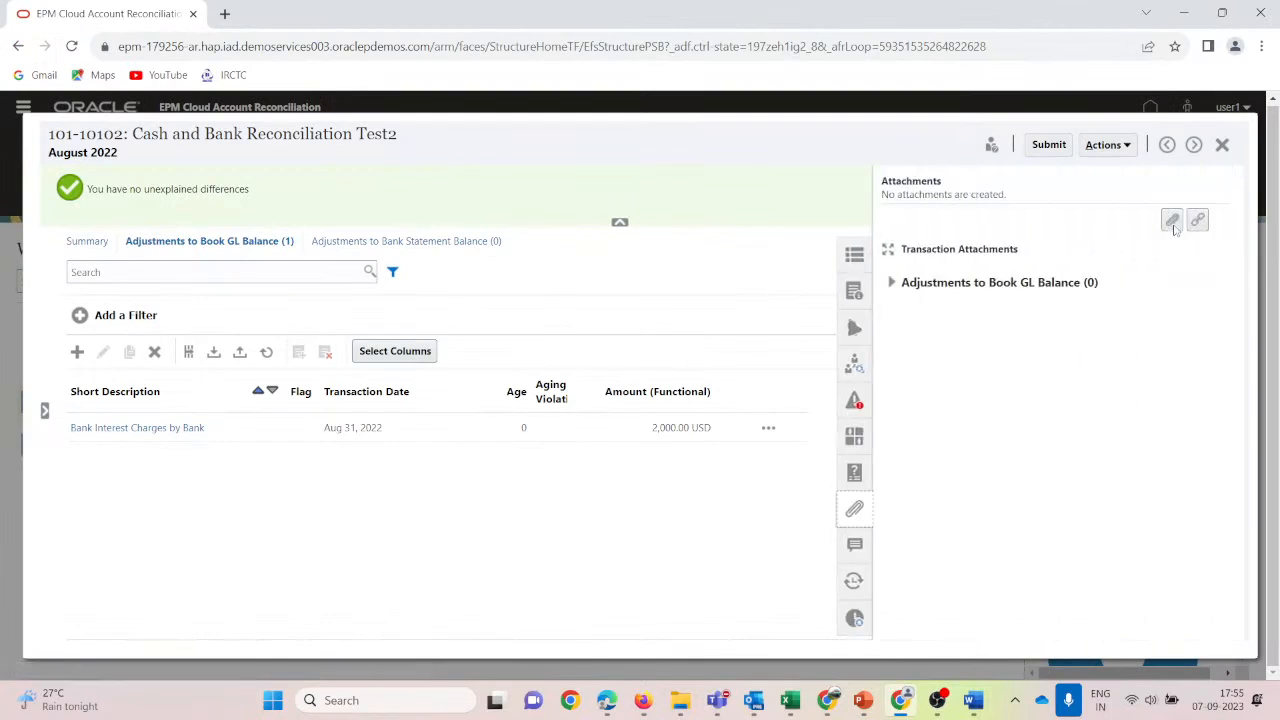
pyautogui.click(1172, 221)
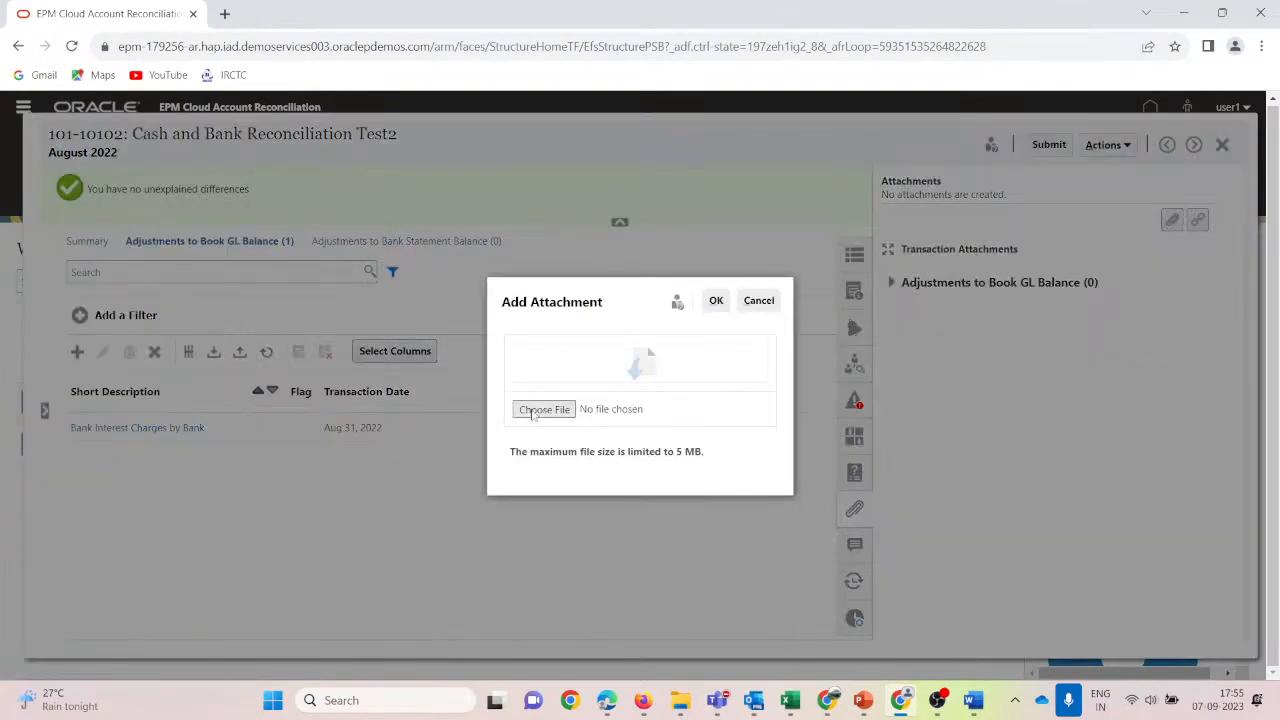
pyautogui.click(543, 410)
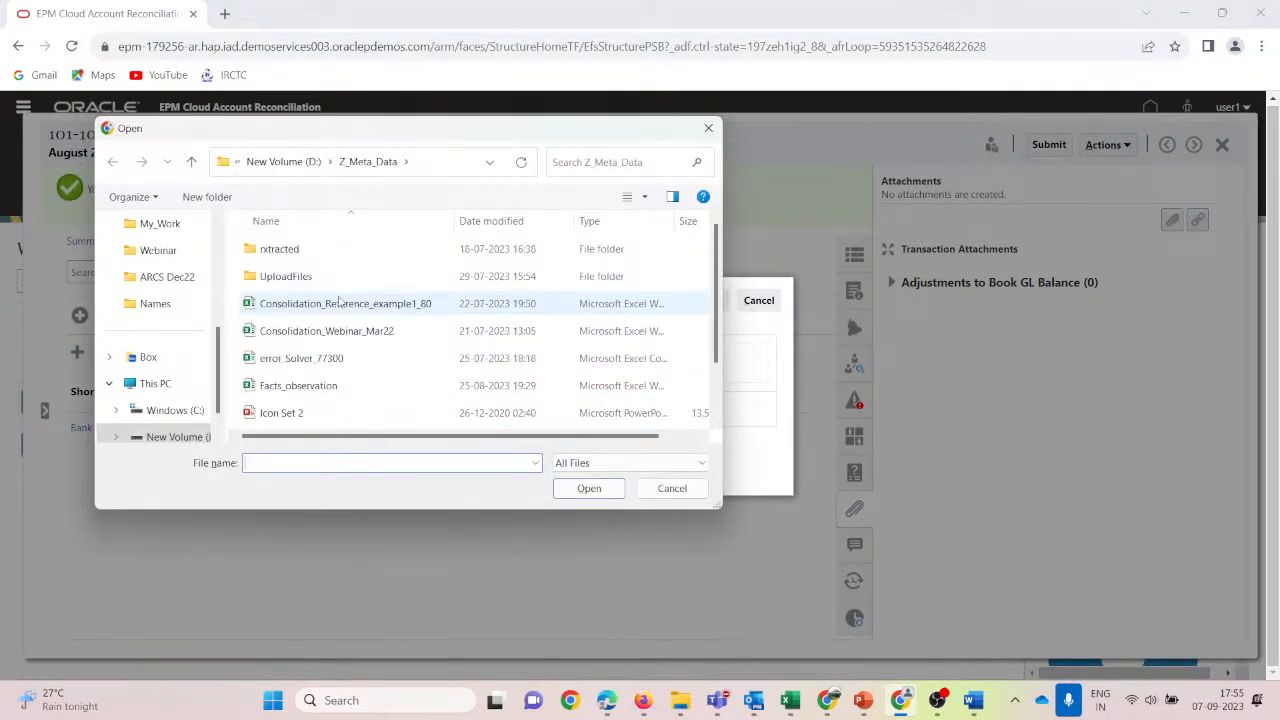
pyautogui.click(283, 161)
pyautogui.scroll(-1, 170, 390)
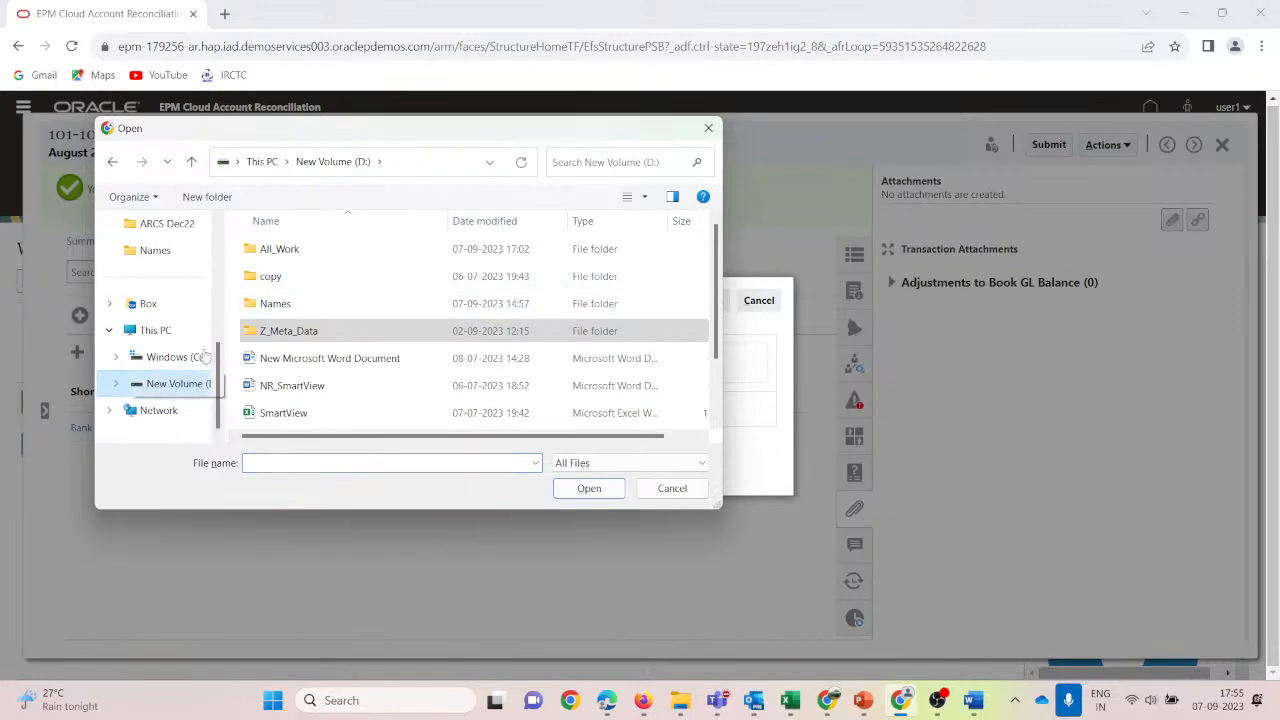
pyautogui.doubleClick(278, 252)
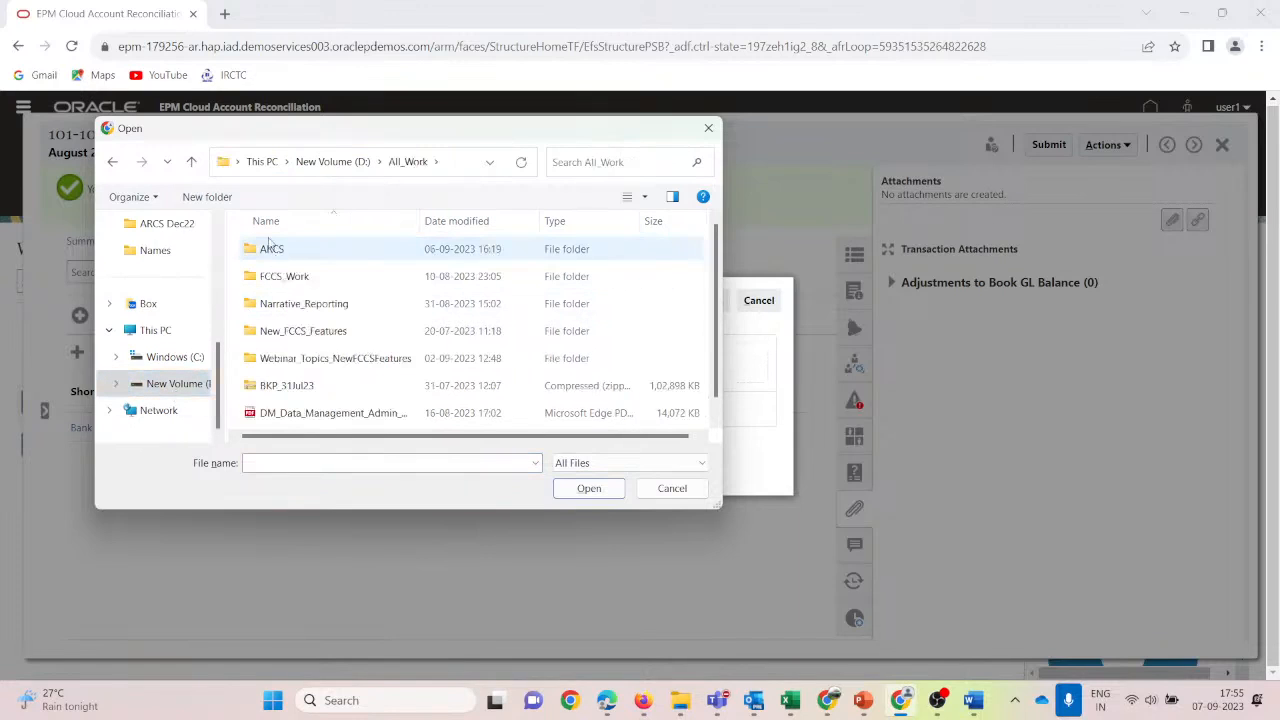
pyautogui.click(268, 246)
pyautogui.doubleClick(268, 245)
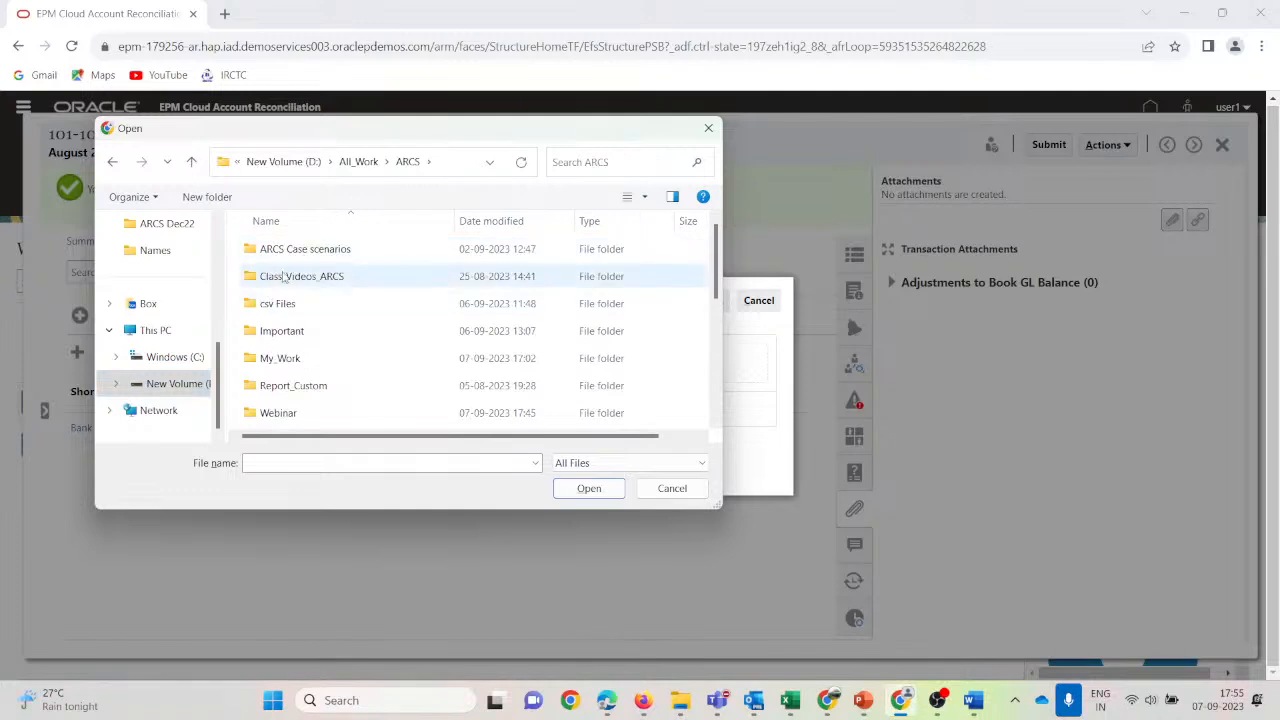
pyautogui.scroll(-1, 333, 336)
pyautogui.doubleClick(310, 330)
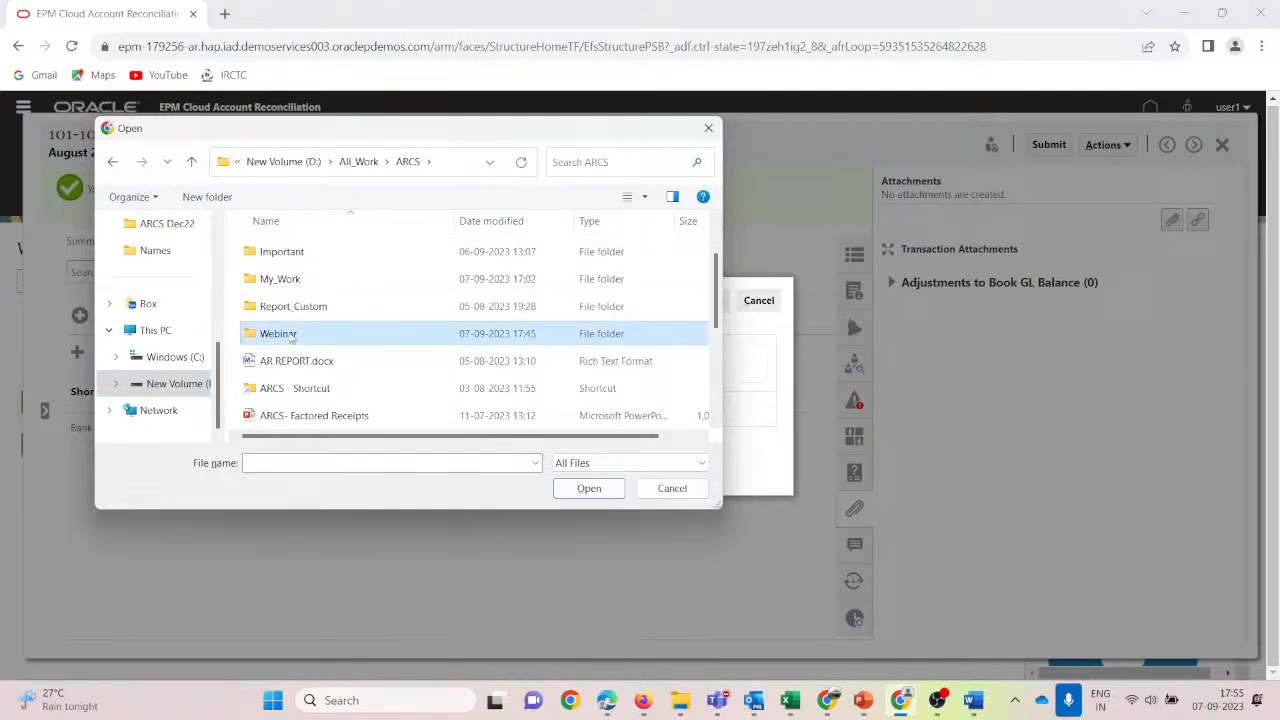
# Choose 101-10101_Source, upload it, and confirm it in Add Attachment.
pyautogui.scroll(-4, 400, 360)
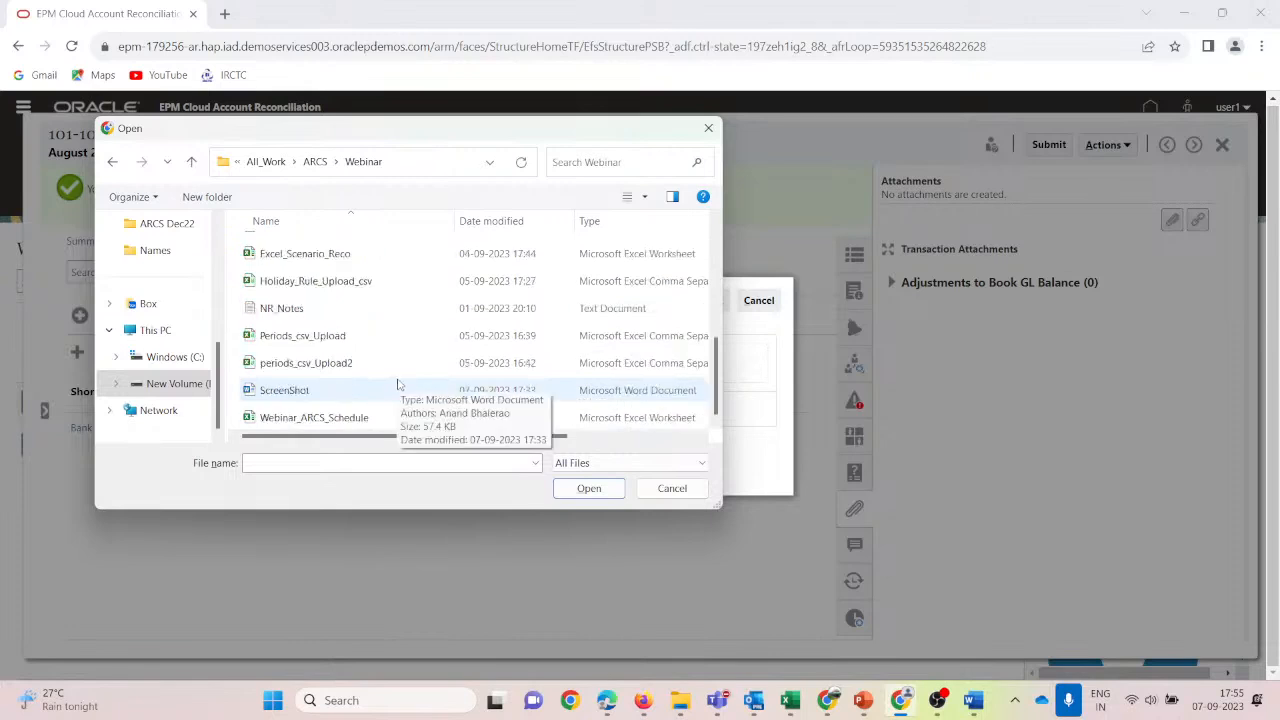
pyautogui.scroll(2, 370, 380)
pyautogui.scroll(2, 363, 377)
pyautogui.click(320, 250)
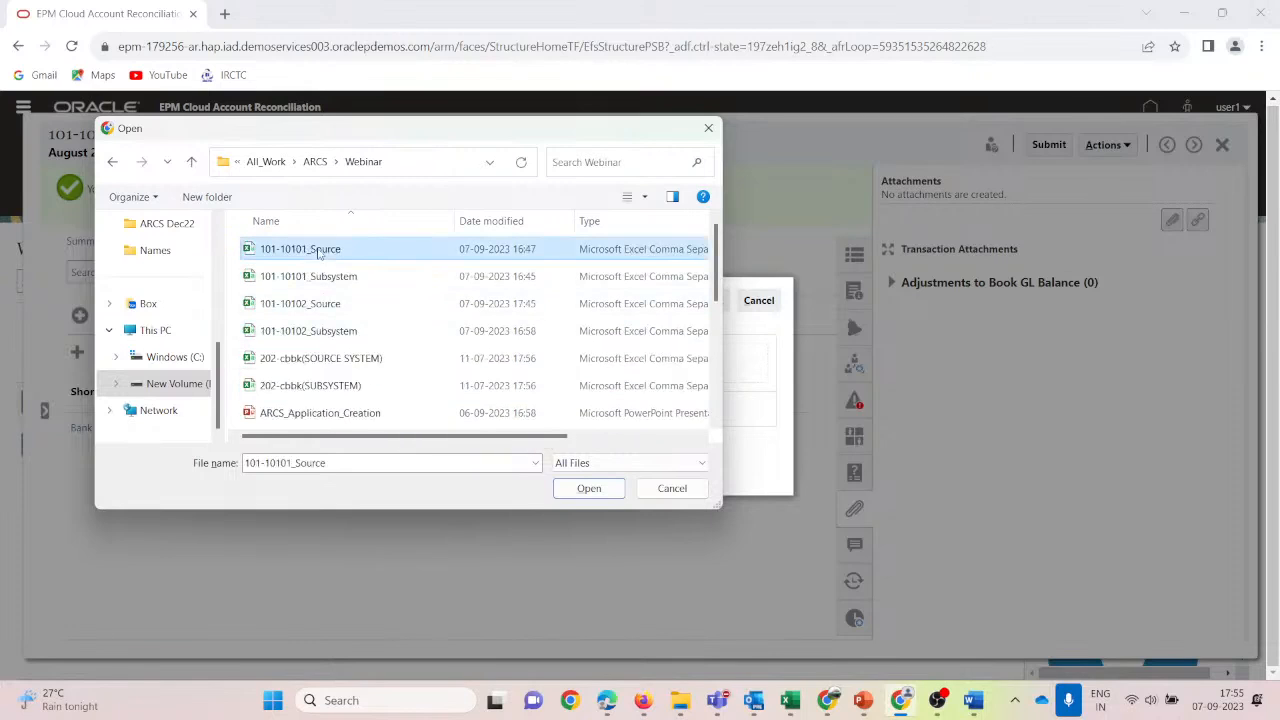
pyautogui.click(588, 489)
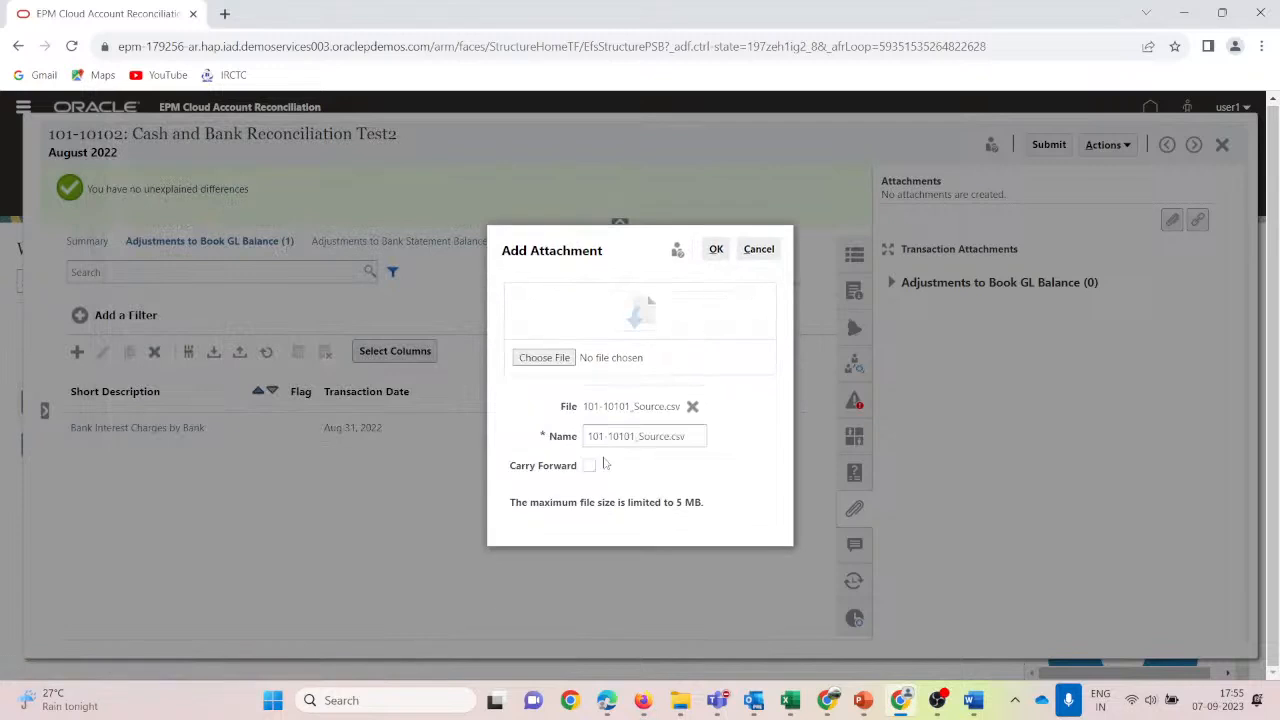
pyautogui.click(717, 253)
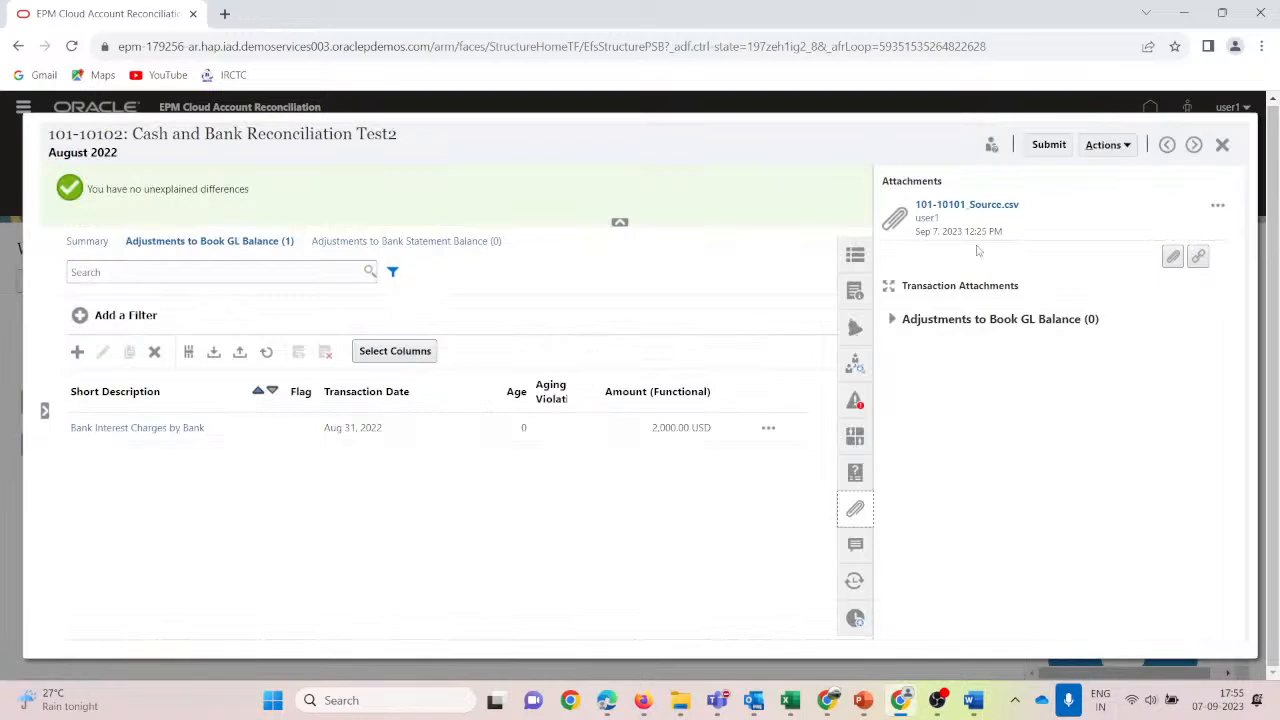
pyautogui.click(853, 550)
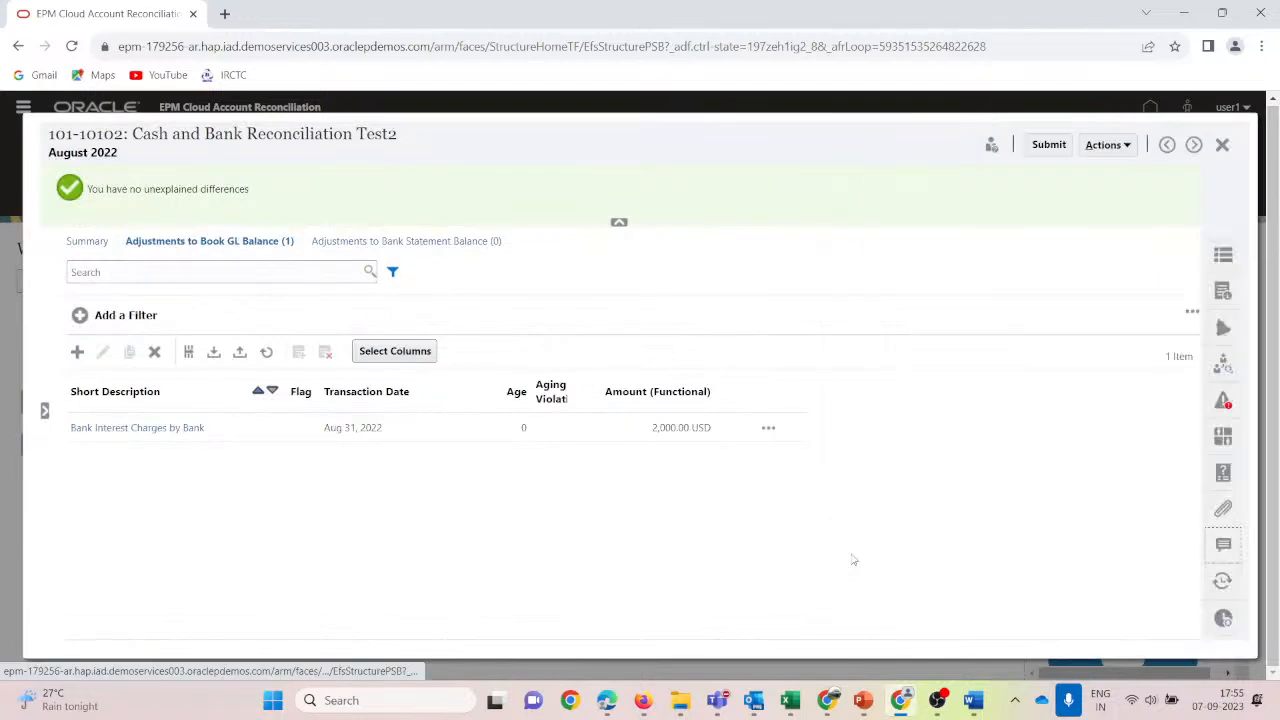
# Post the comment that interest is higher than last month due to revision in rates.
pyautogui.click(976, 241)
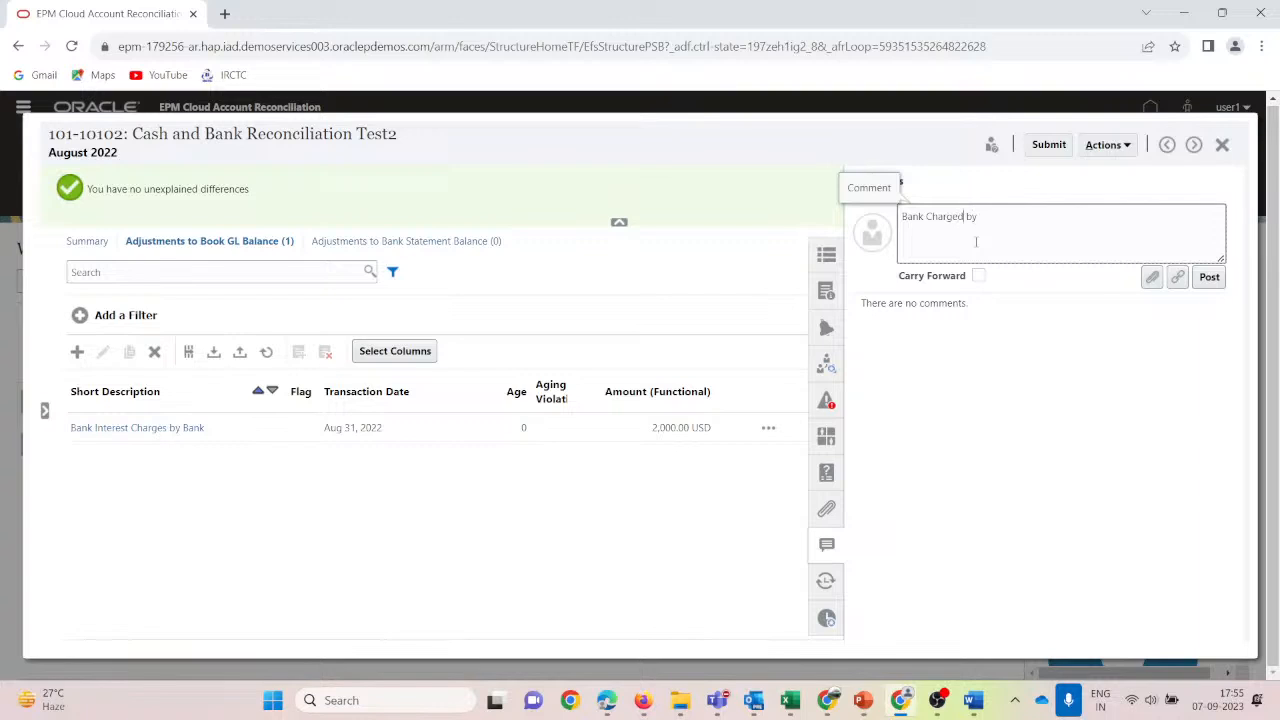
pyautogui.write('Interest')
pyautogui.press('Delete')
pyautogui.press('Delete')
pyautogui.press('Delete')
pyautogui.press('Delete')
pyautogui.press('Delete')
pyautogui.write('is higher than last month due to revision in')
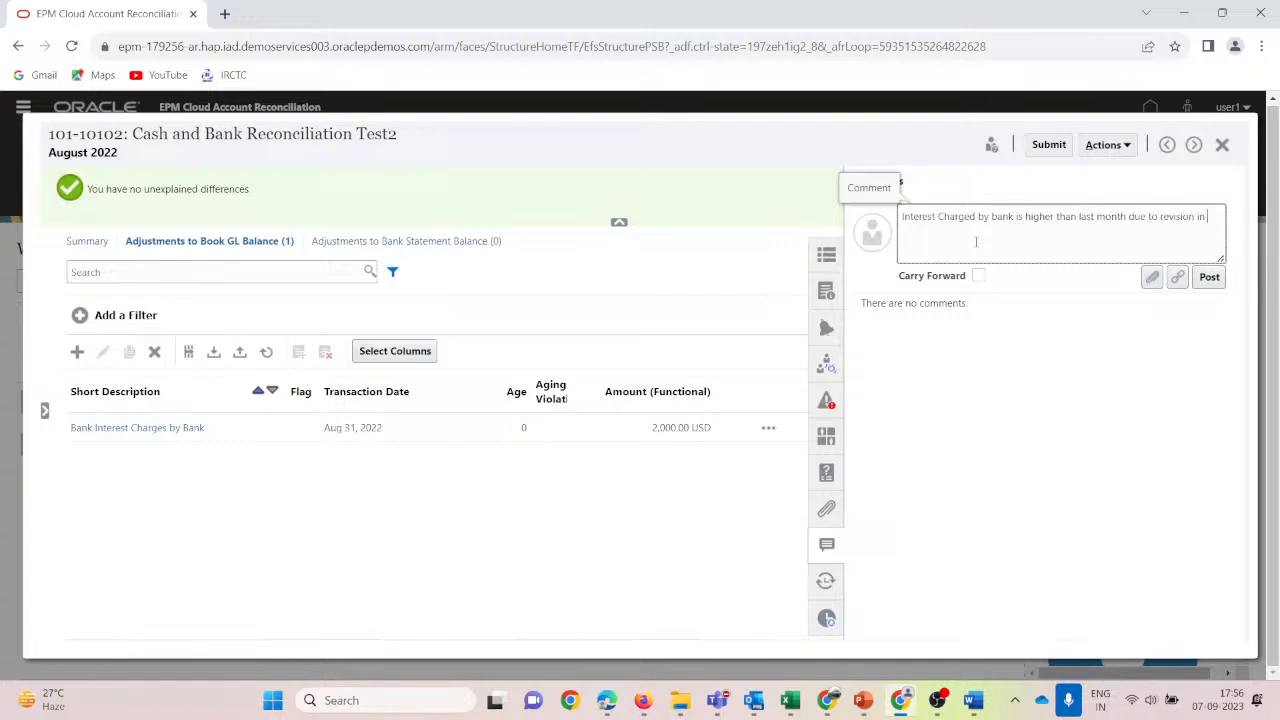
pyautogui.write(' rates')
pyautogui.click(1209, 277)
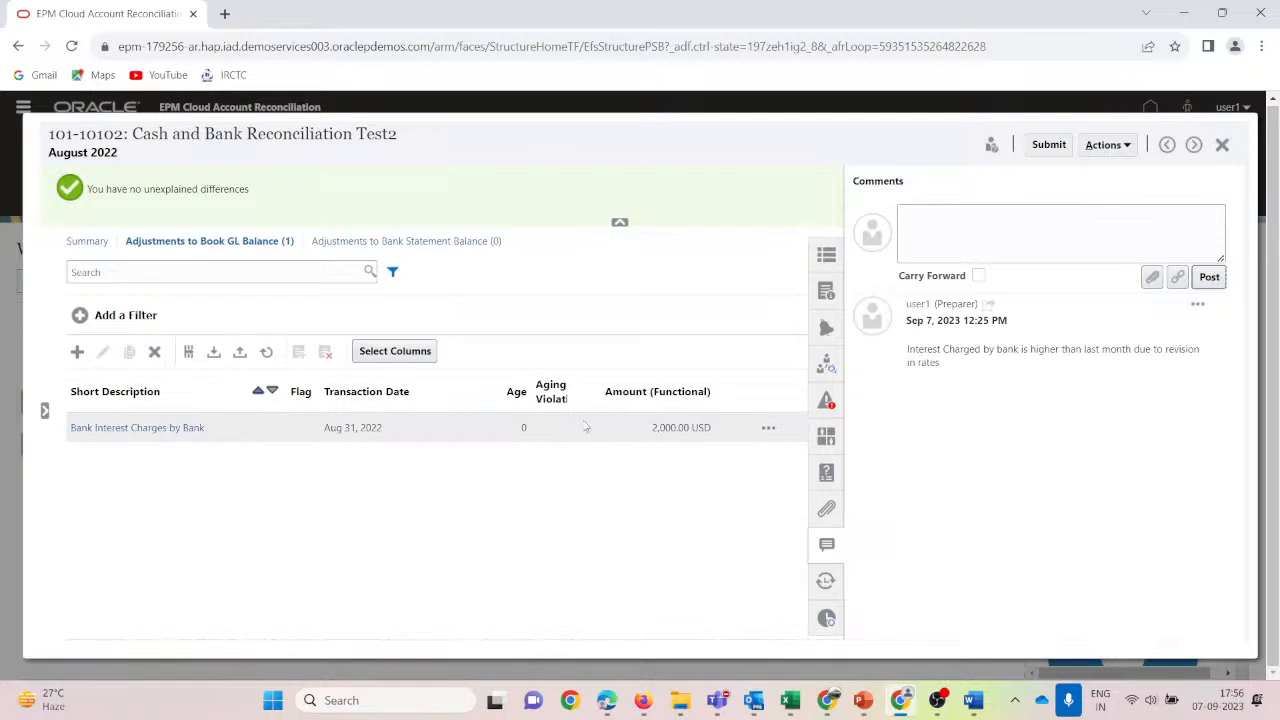
# Check warnings and workflow, then submit 101-10102 and confirm completing preparation.
pyautogui.click(828, 402)
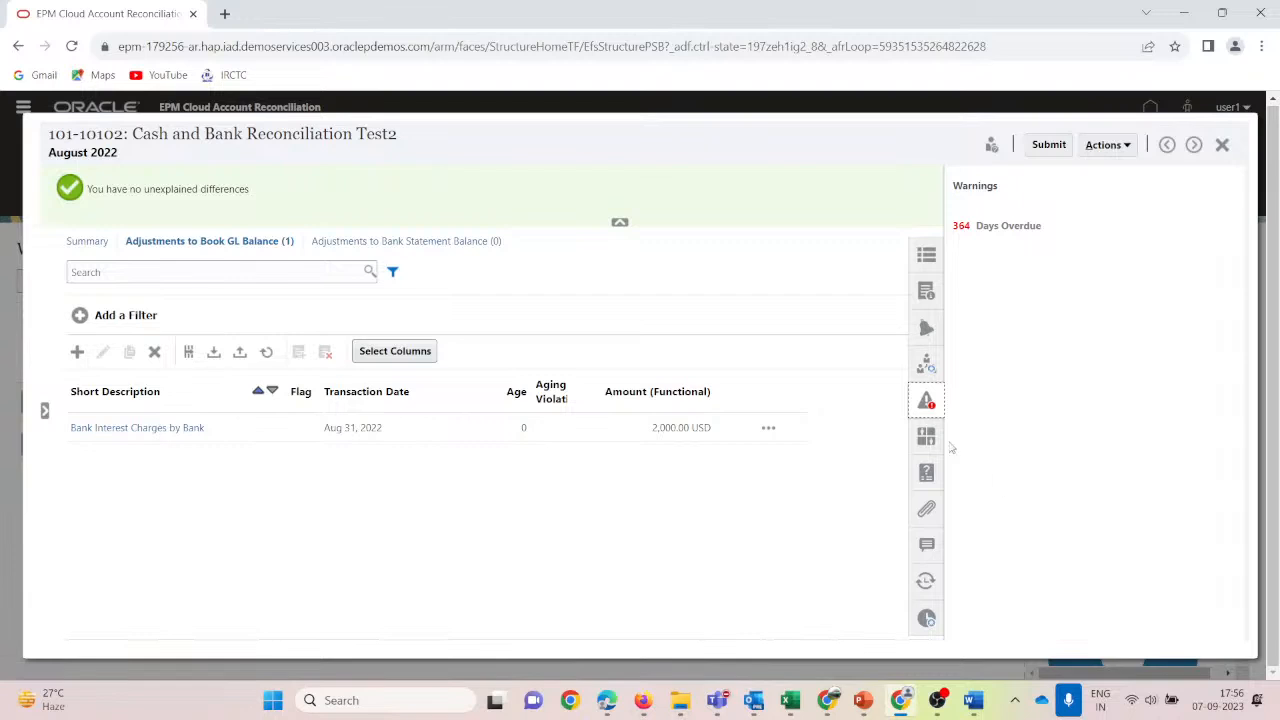
pyautogui.click(927, 366)
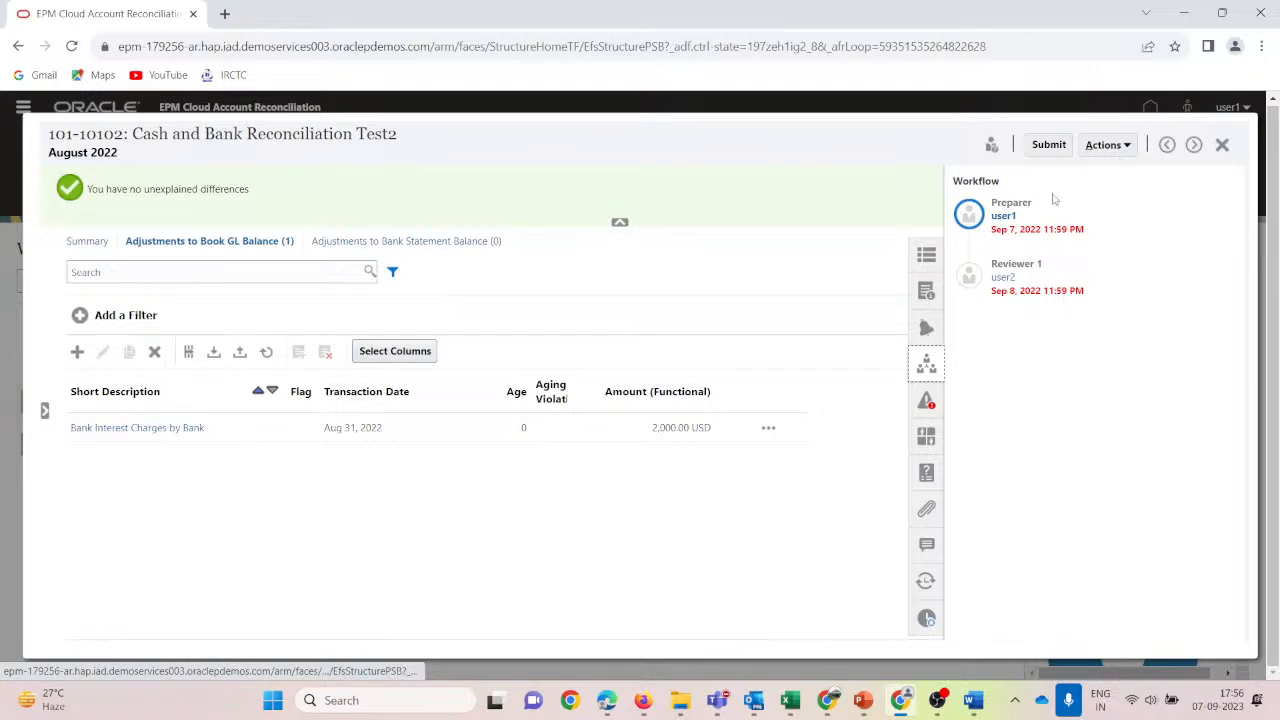
pyautogui.click(1048, 145)
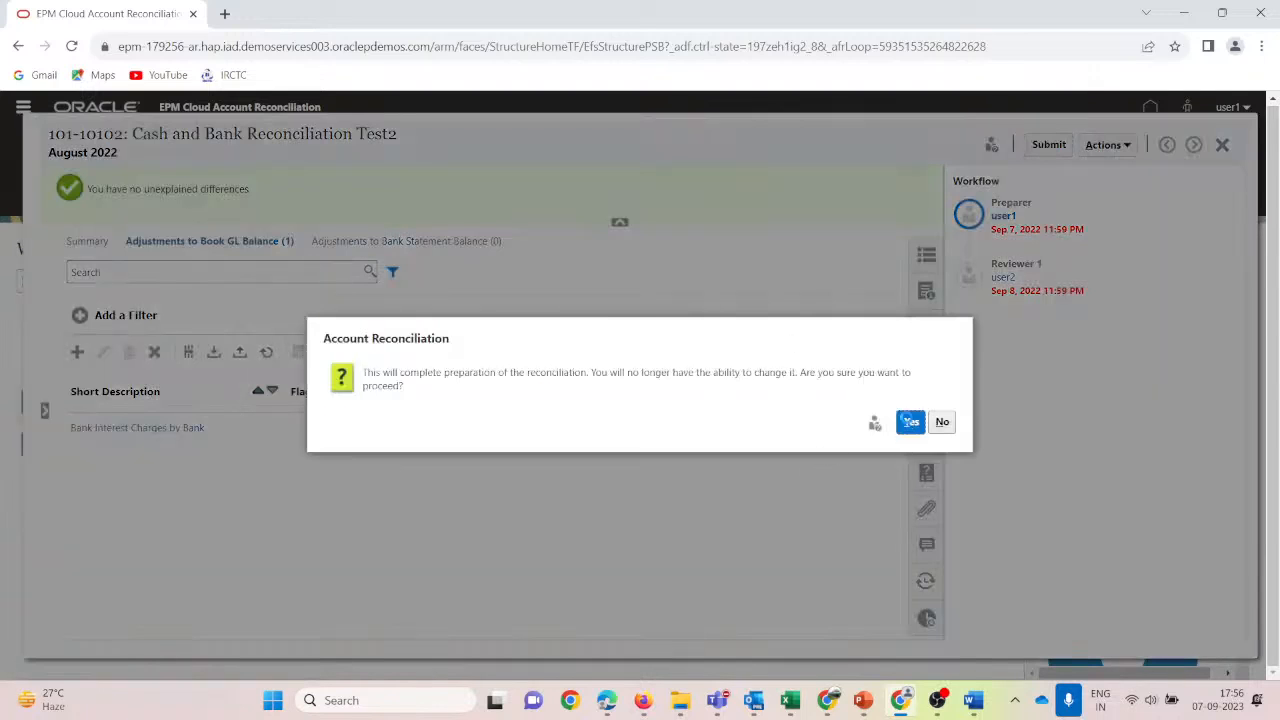
pyautogui.click(910, 422)
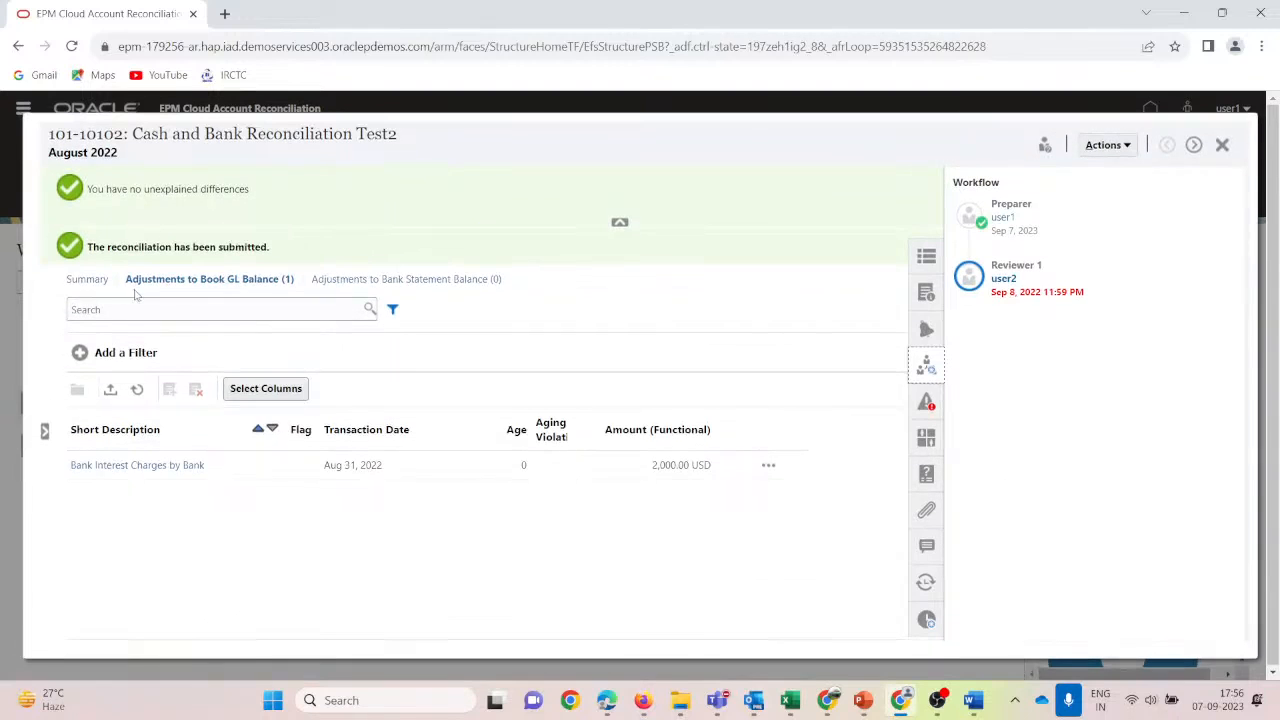
# Close the reconciliation, refresh the Worklist, and add Feb-23 to the Period filter.
pyautogui.click(1222, 144)
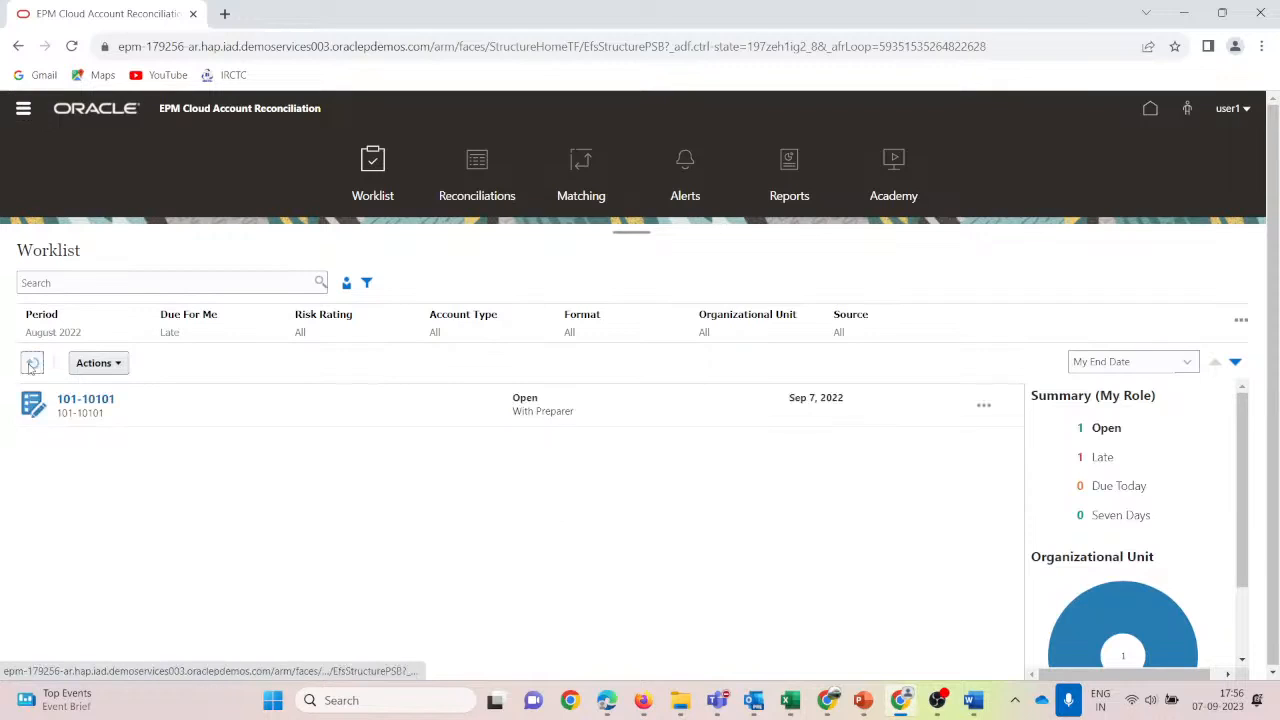
pyautogui.click(575, 422)
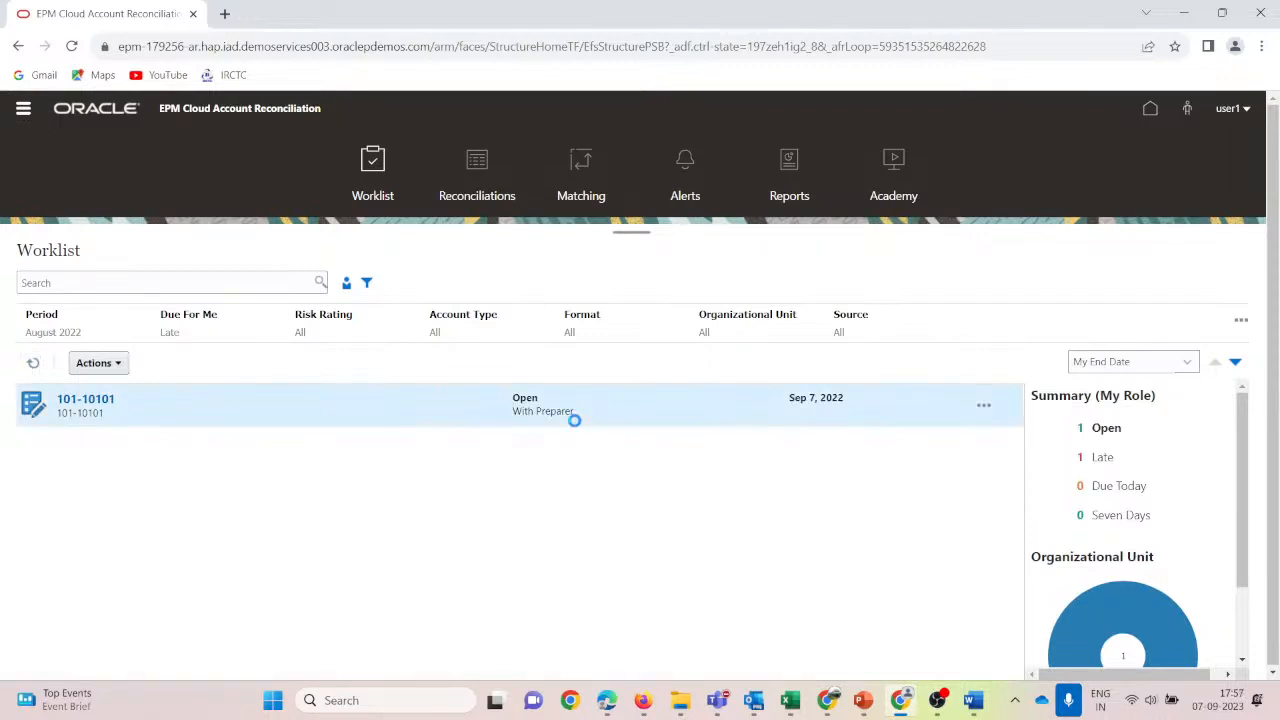
pyautogui.click(45, 320)
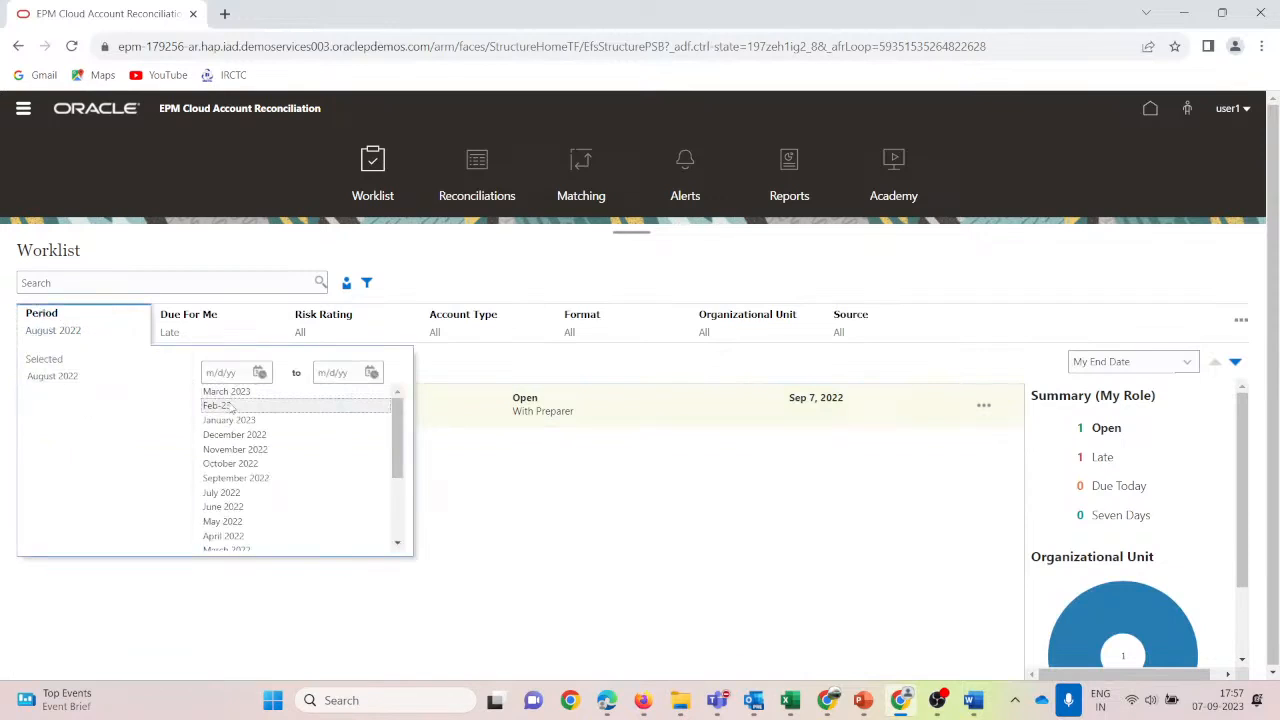
pyautogui.click(225, 405)
pyautogui.click(884, 258)
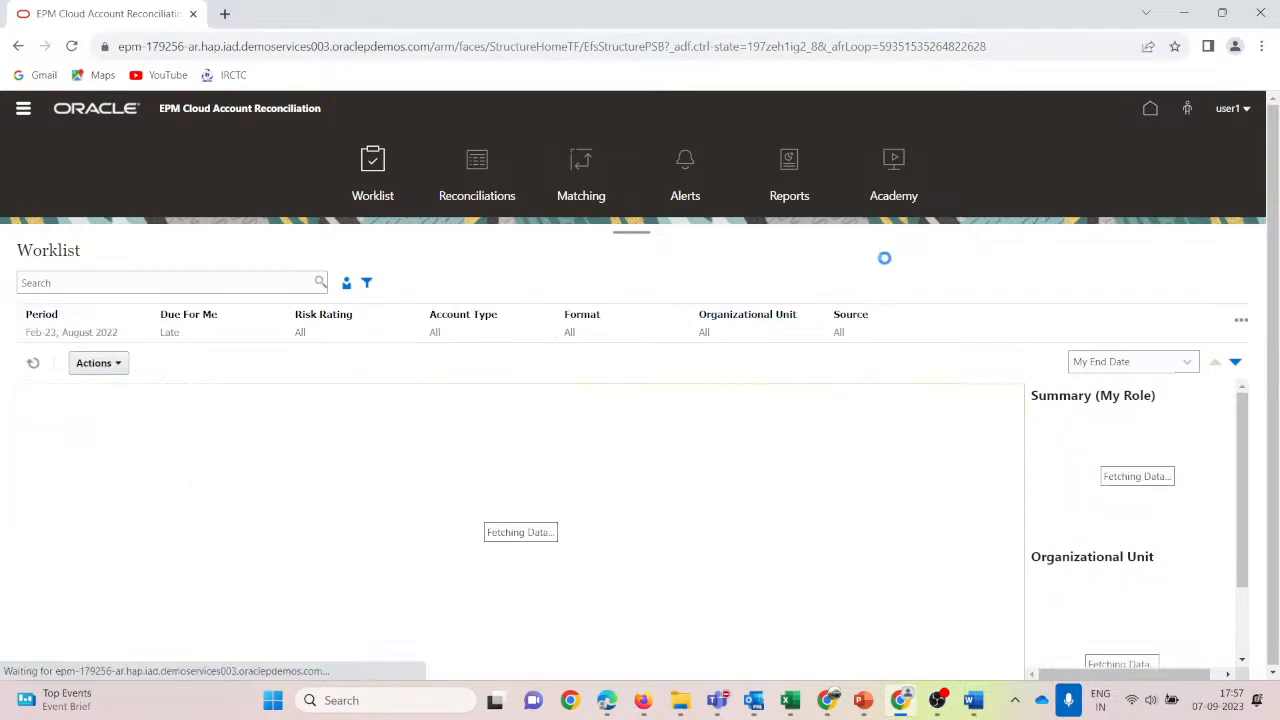
pyautogui.click(44, 316)
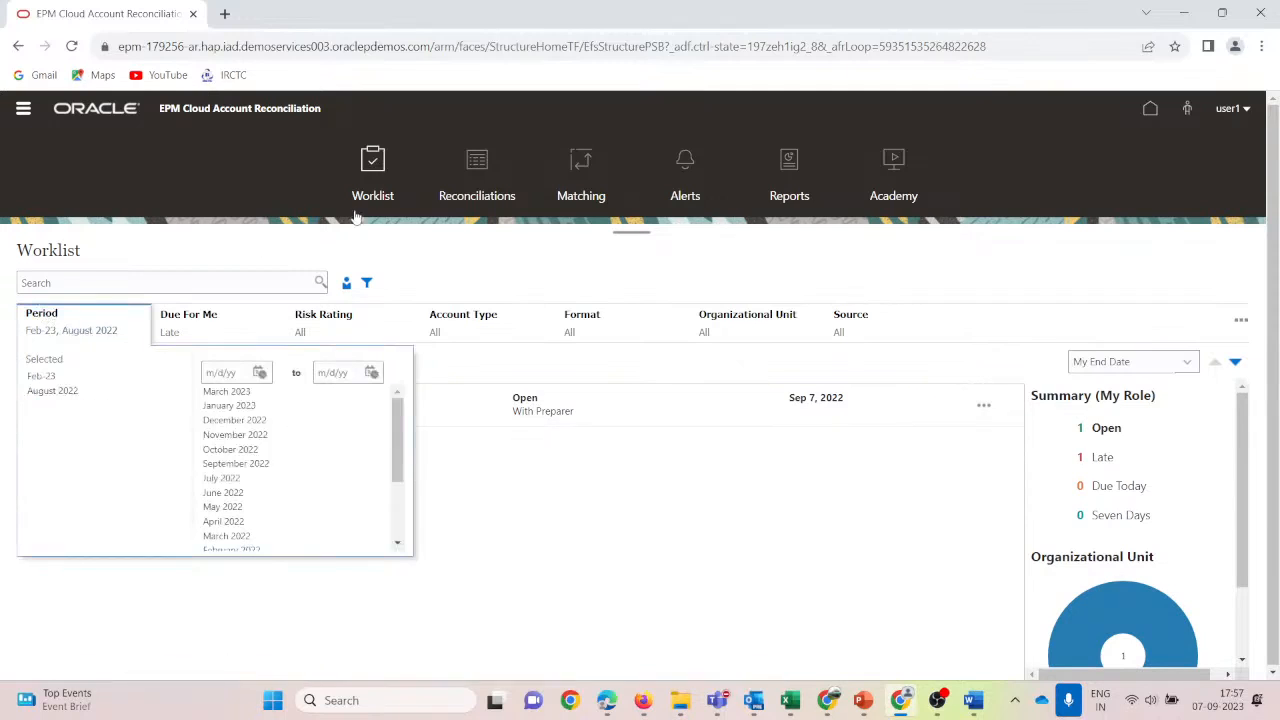
# Reopen the Worklist from home and set the Period filter to August 2022 only.
pyautogui.click(1153, 107)
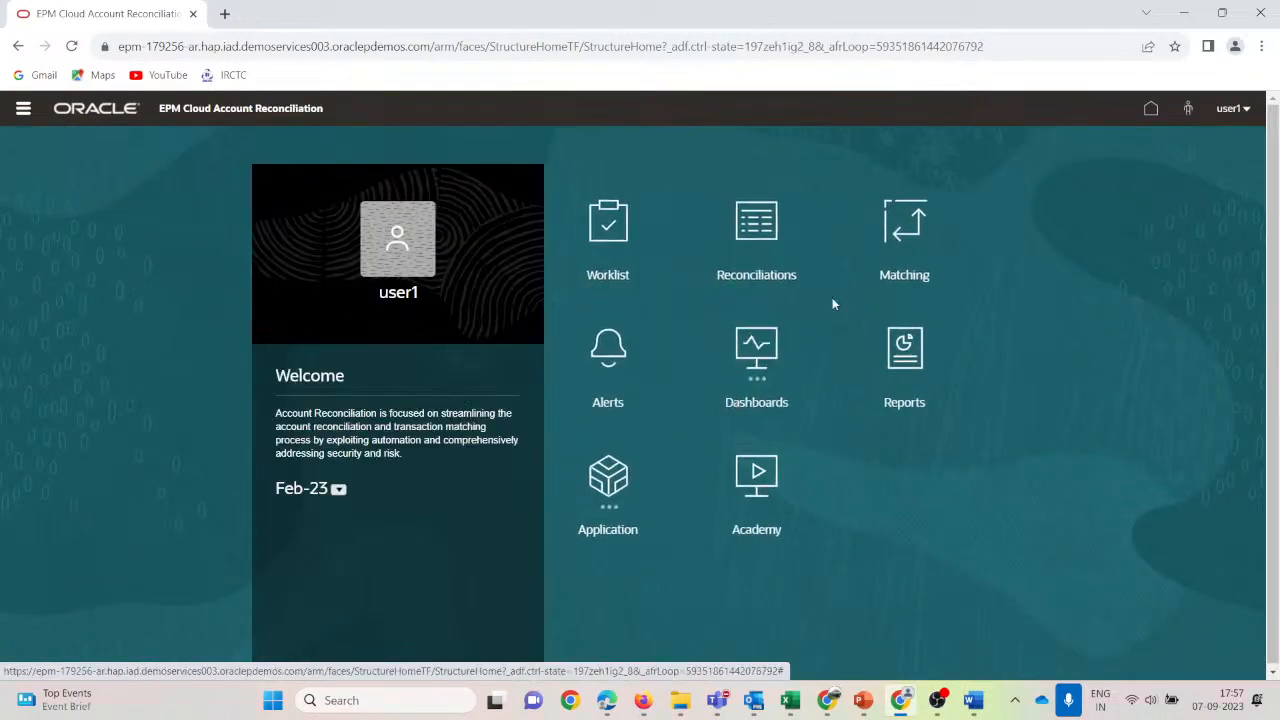
pyautogui.click(605, 224)
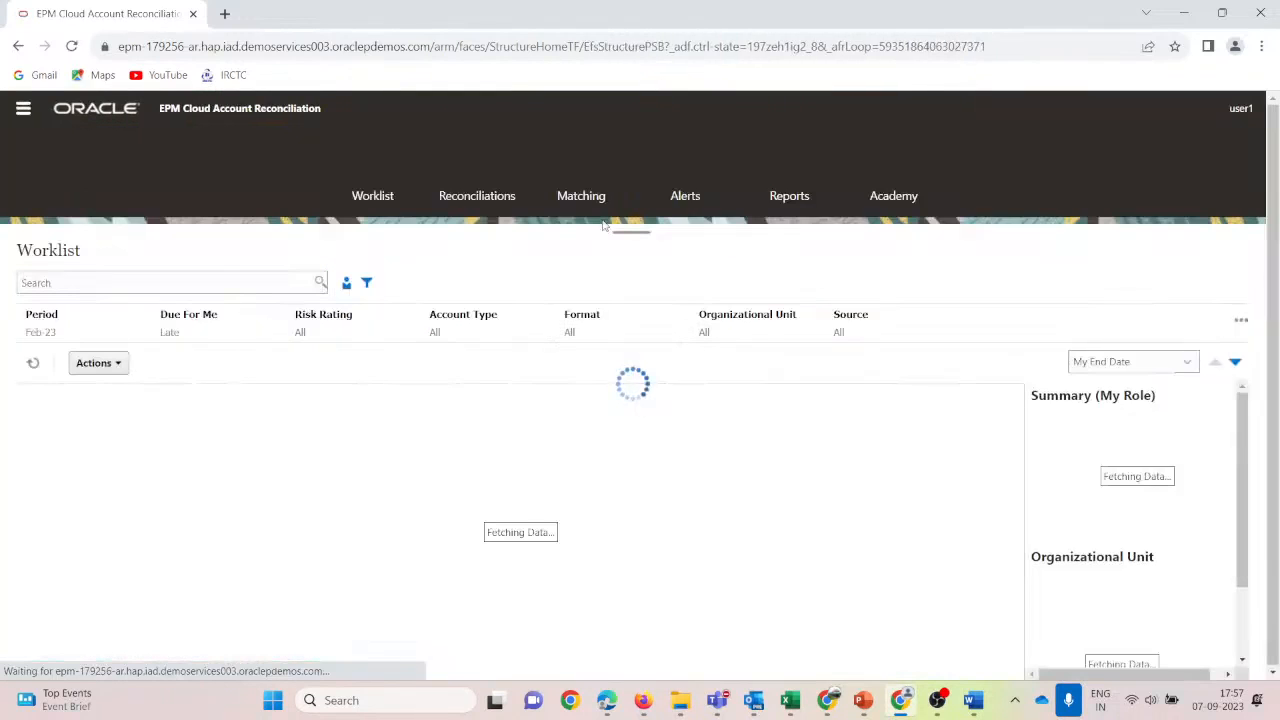
pyautogui.click(40, 325)
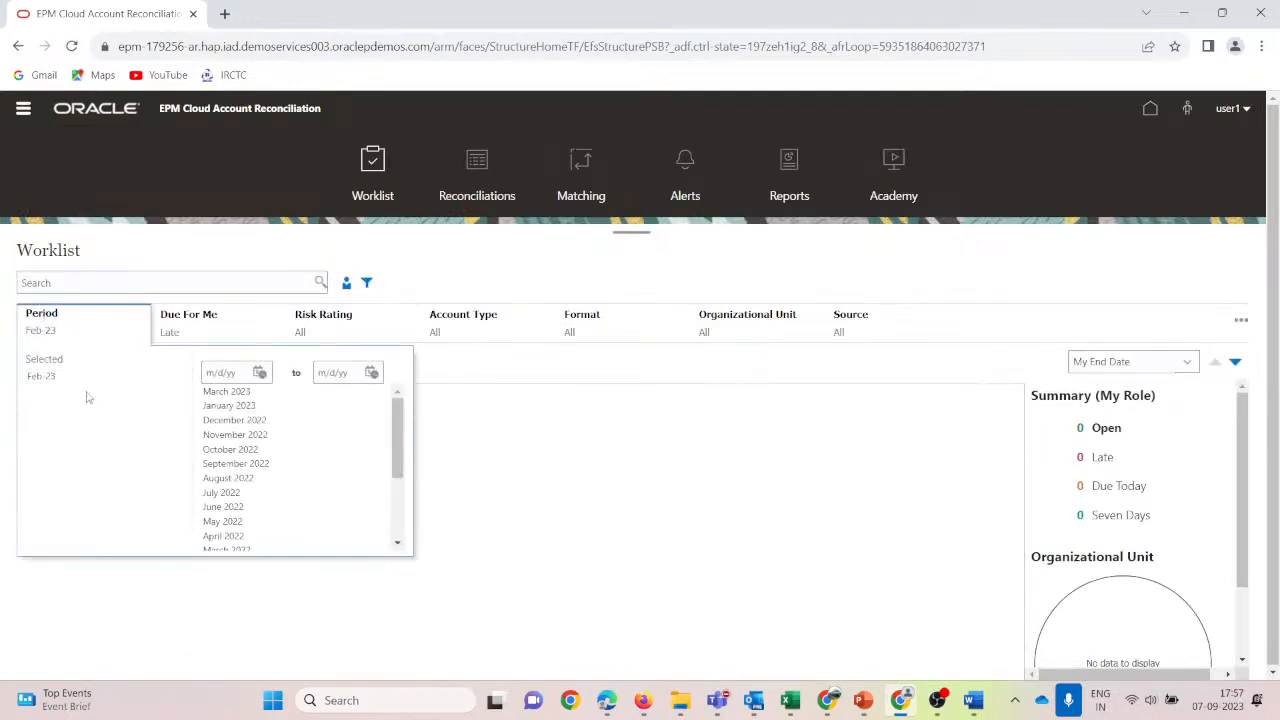
pyautogui.click(229, 485)
pyautogui.click(66, 375)
pyautogui.click(899, 254)
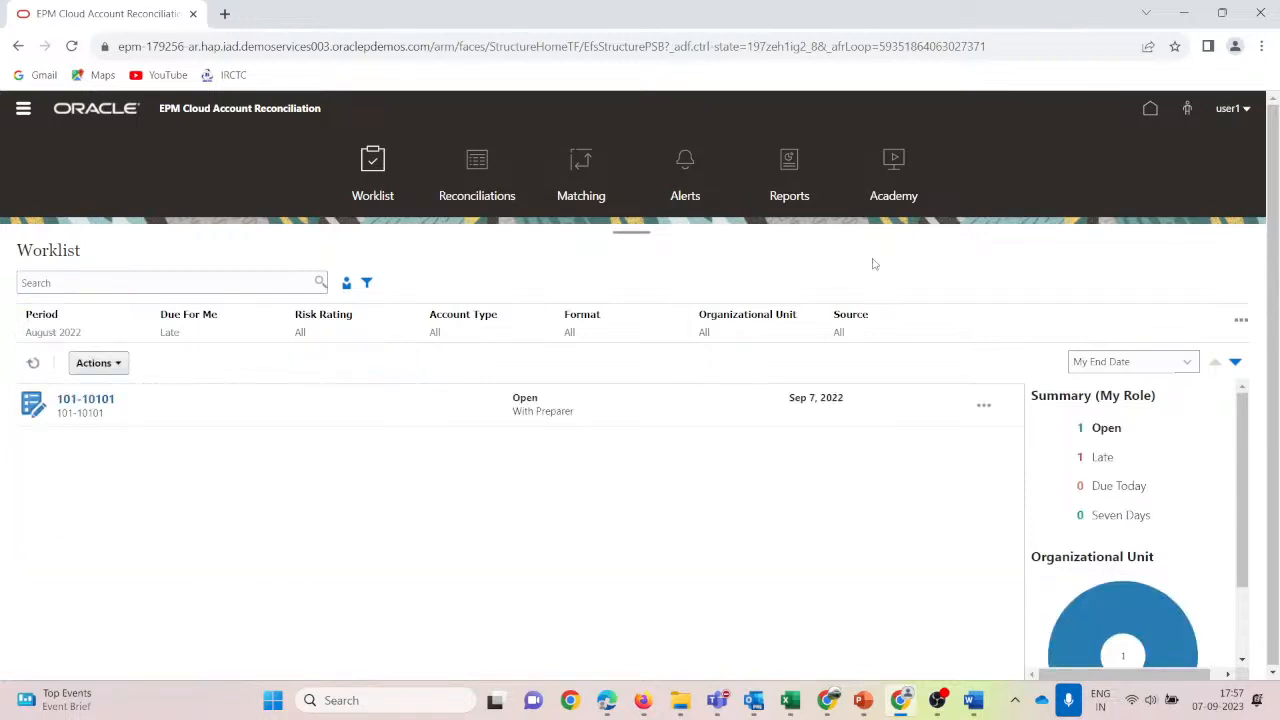
# Clear the Due For Me filter to All and select reconciliation 101-10101.
pyautogui.click(128, 424)
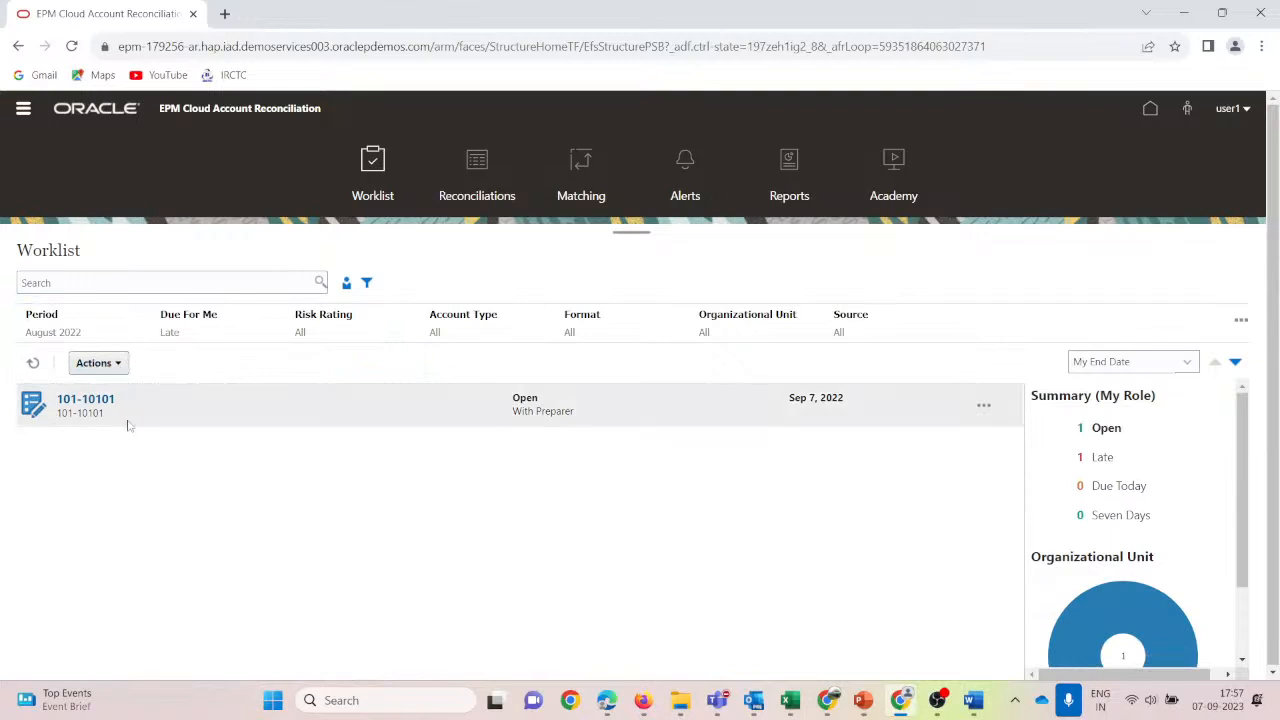
pyautogui.click(199, 322)
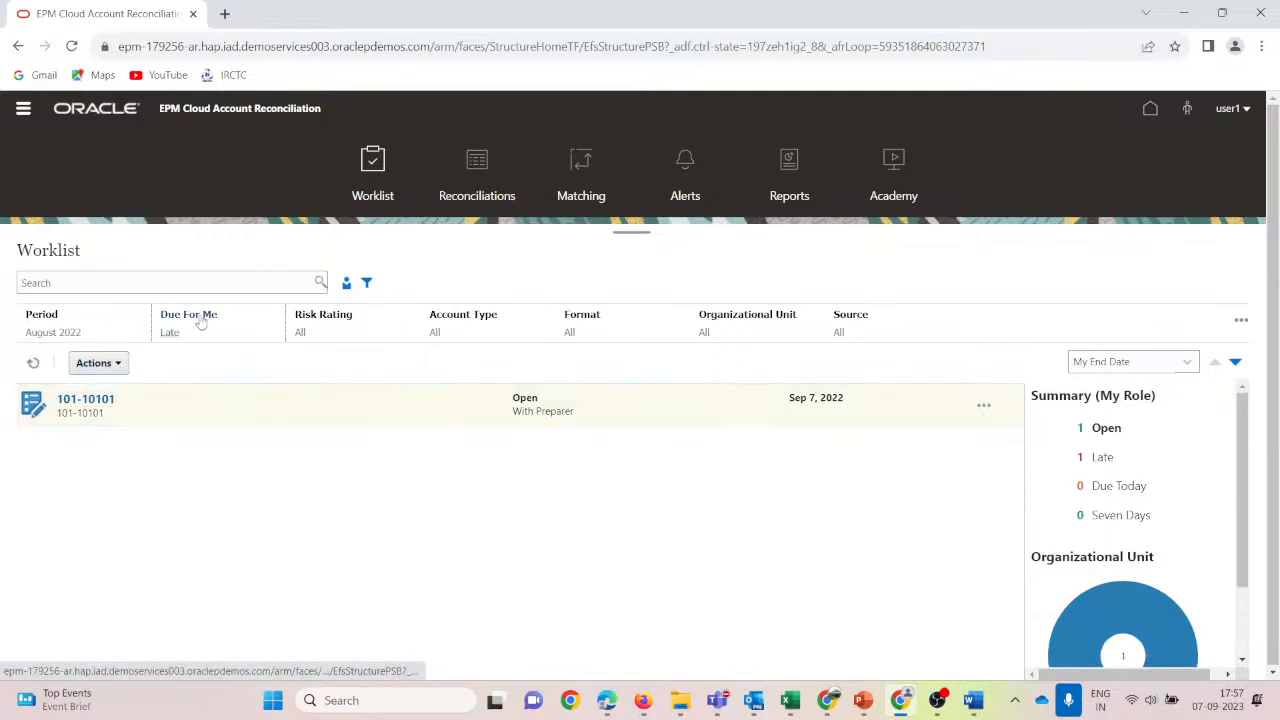
pyautogui.click(1241, 320)
pyautogui.click(1191, 343)
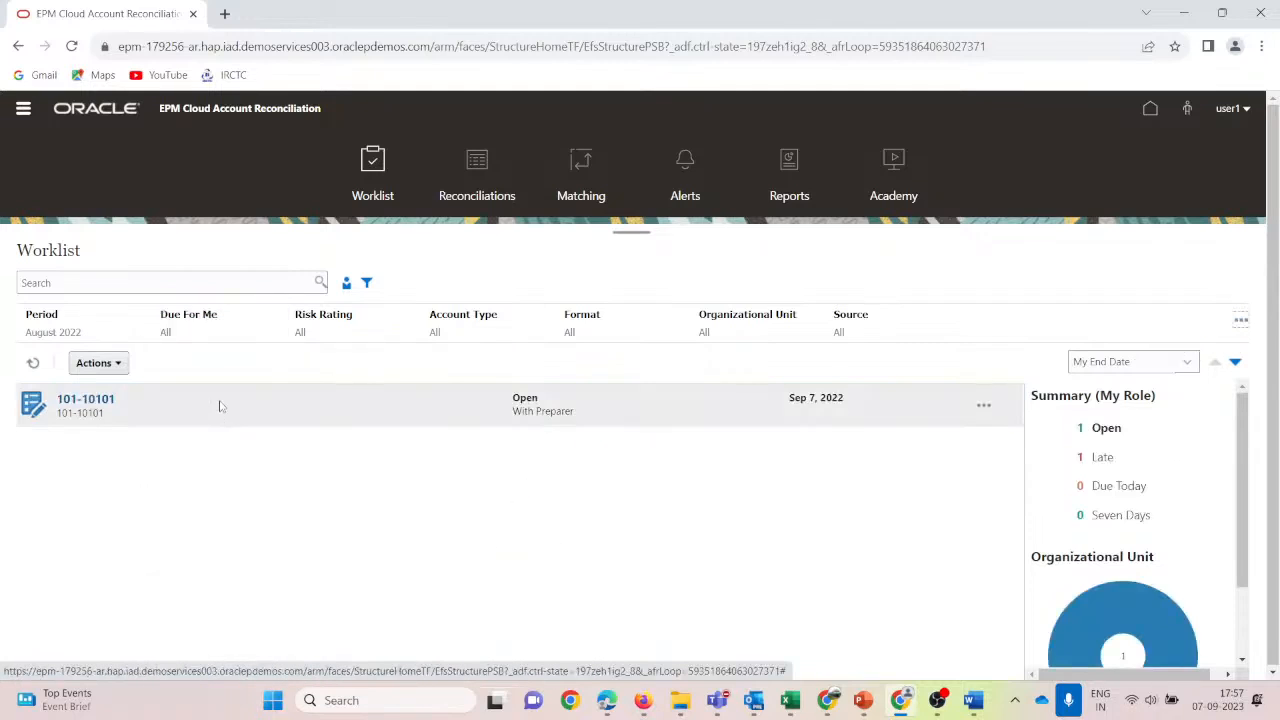
pyautogui.click(192, 408)
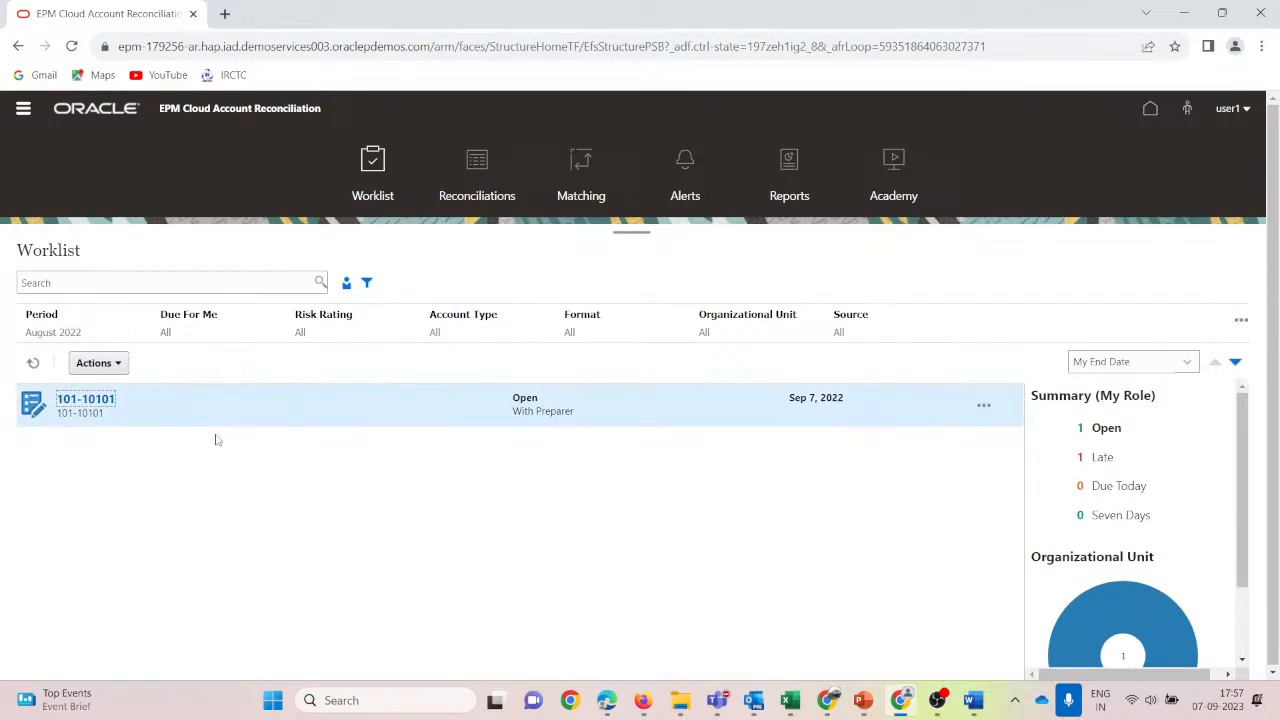
# Sign out of the preparer's Account Reconciliation session.
pyautogui.hotkey('alt', 'Tab')
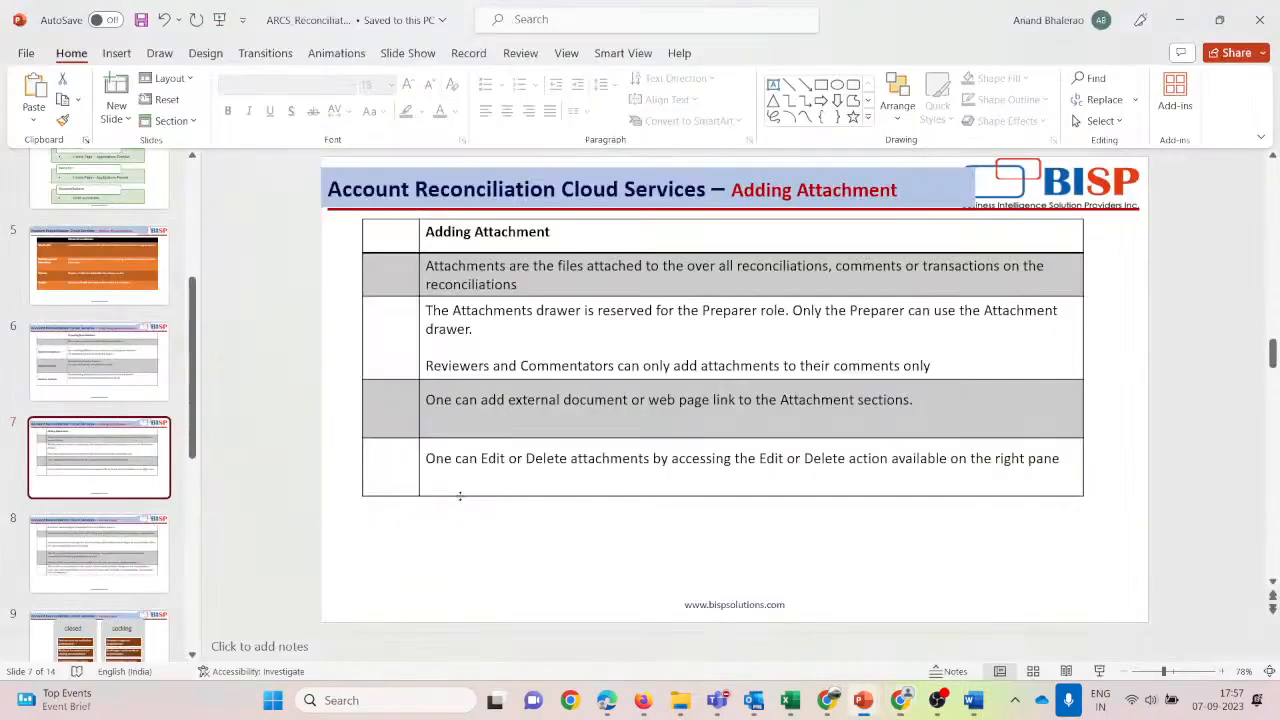
pyautogui.click(150, 545)
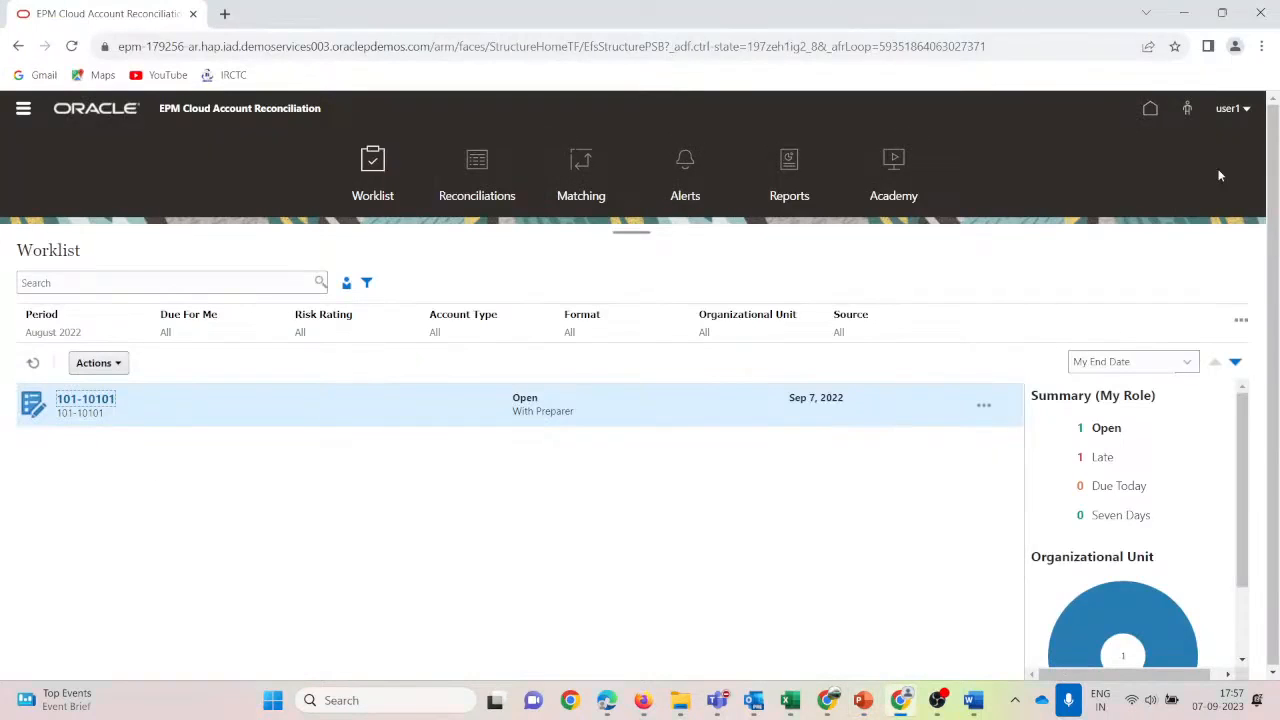
pyautogui.click(1247, 112)
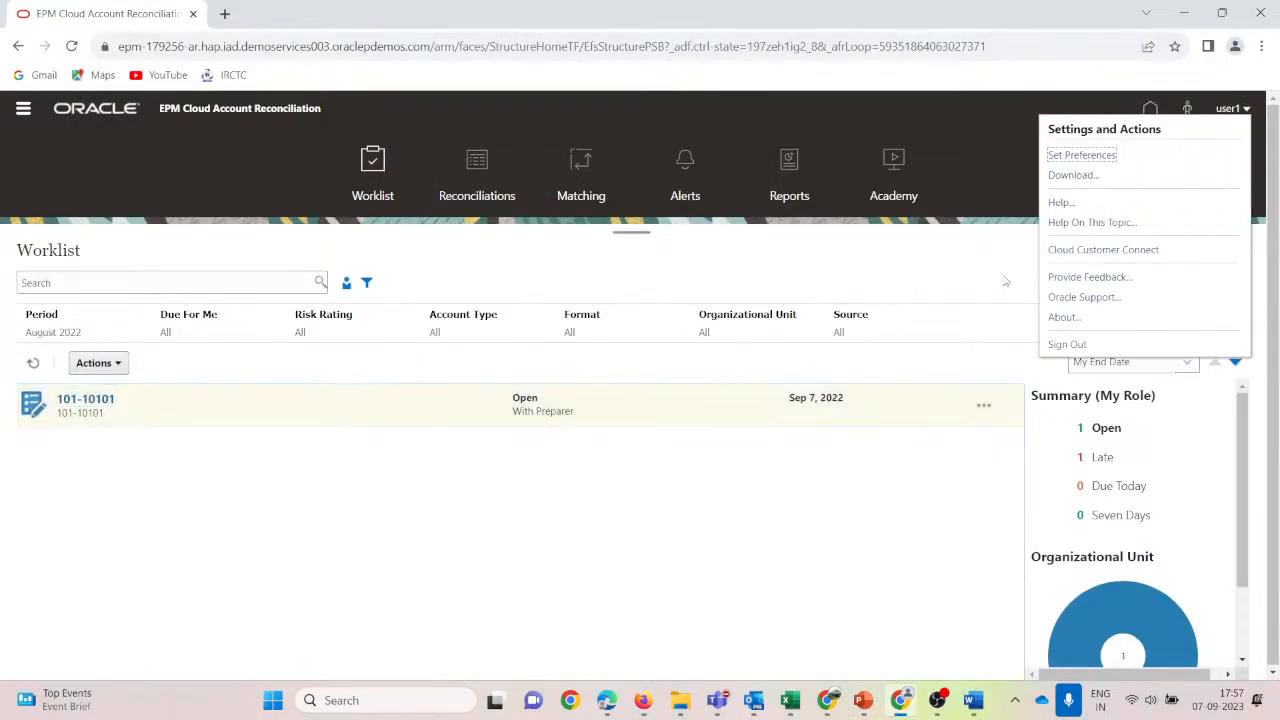
pyautogui.click(1066, 344)
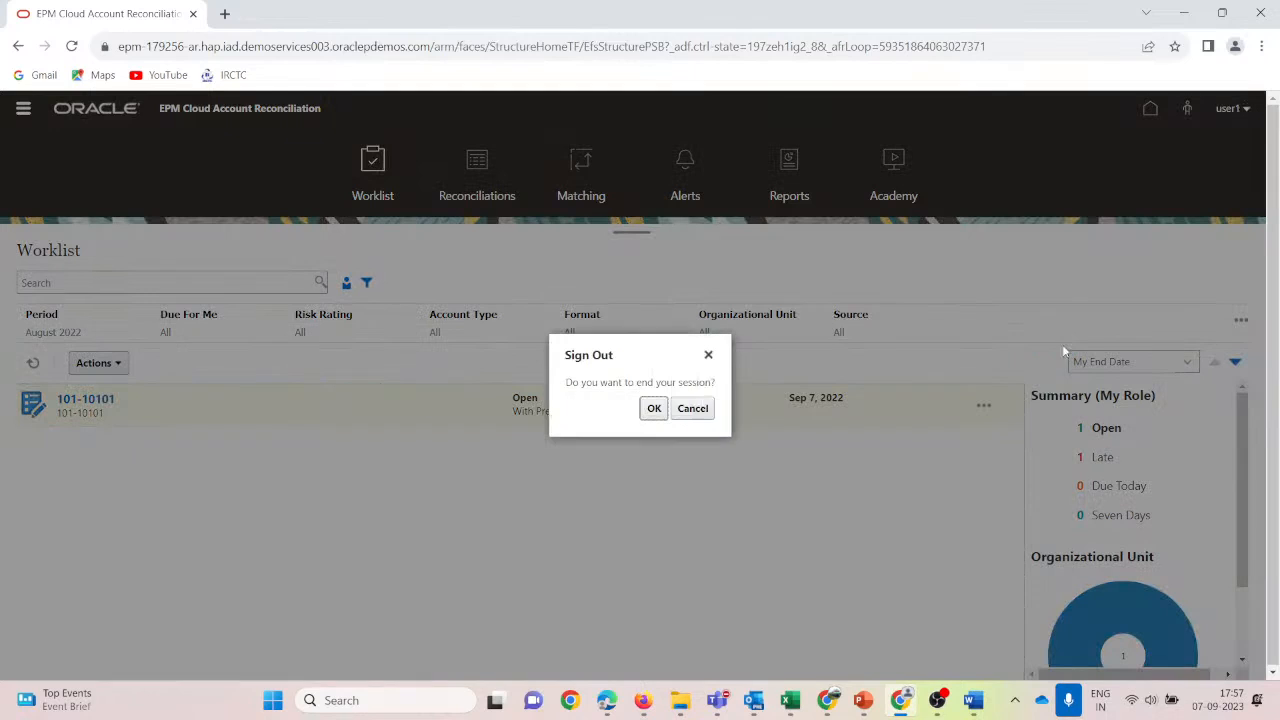
pyautogui.click(655, 412)
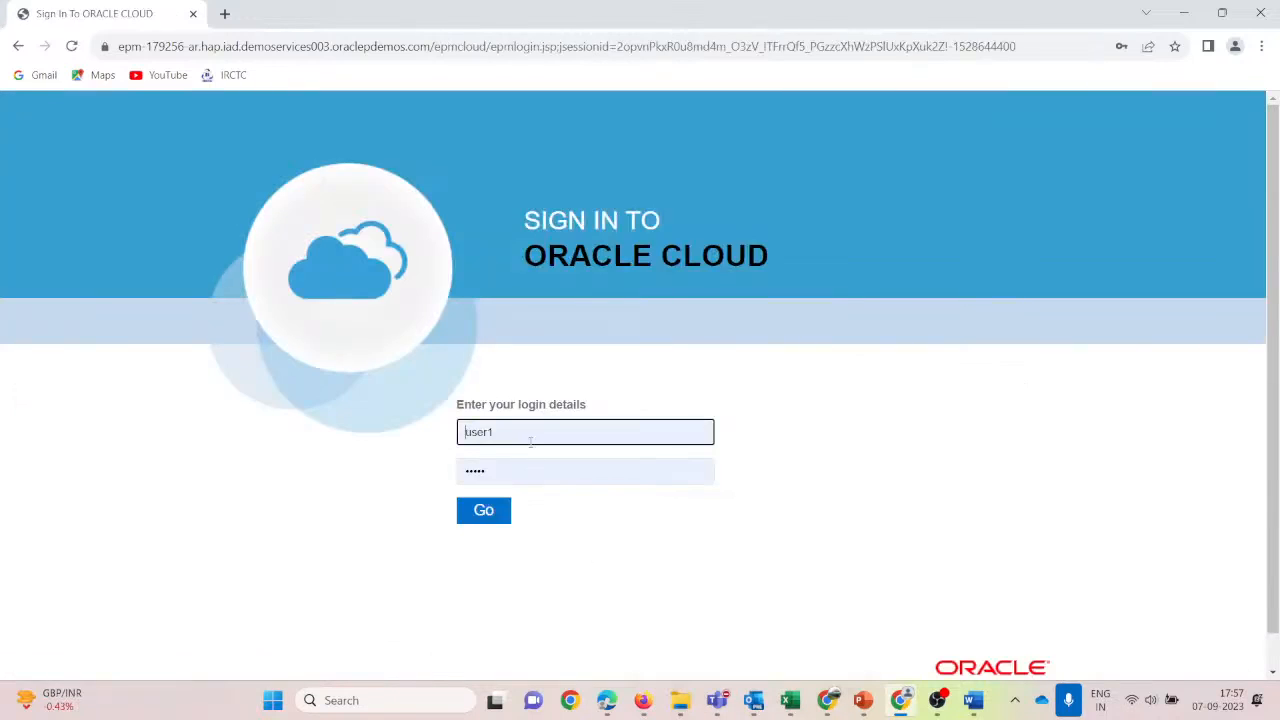
# Sign in with the reviewer's username and password, declining Chrome's offer to save the password.
pyautogui.click(531, 438)
pyautogui.press('BackSpace')
pyautogui.write('2')
pyautogui.press('Tab')
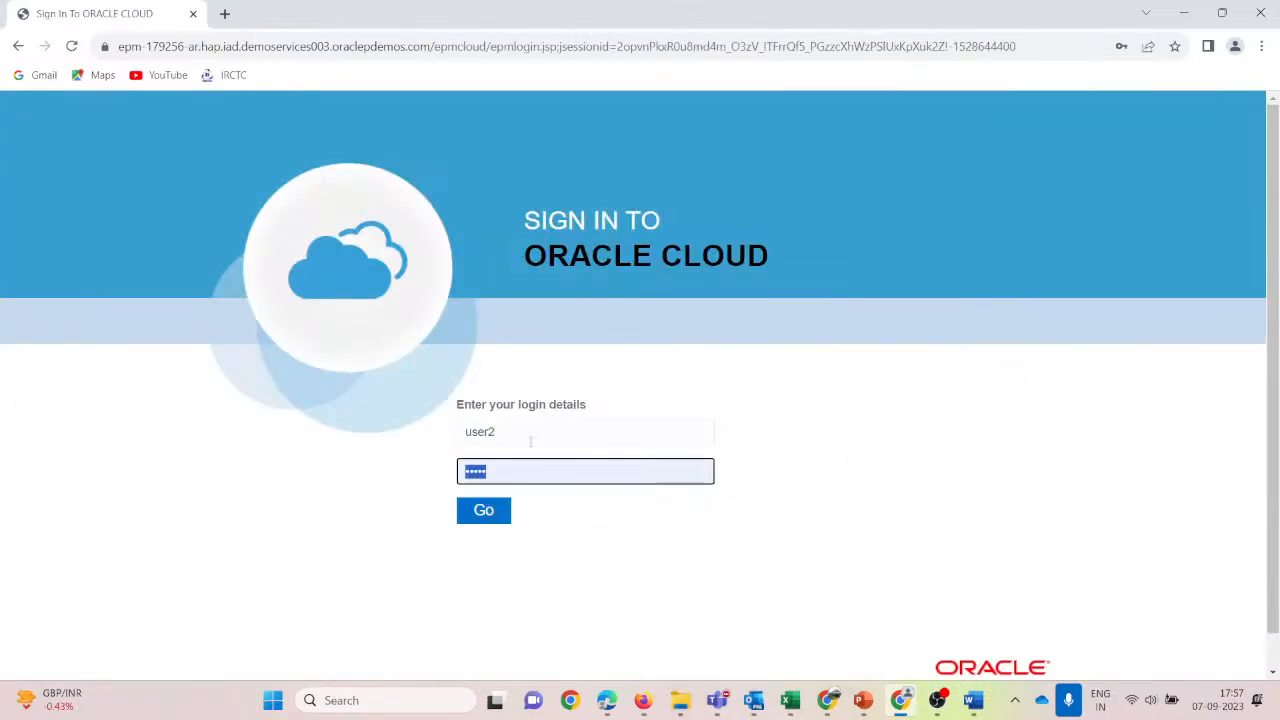
pyautogui.write('p')
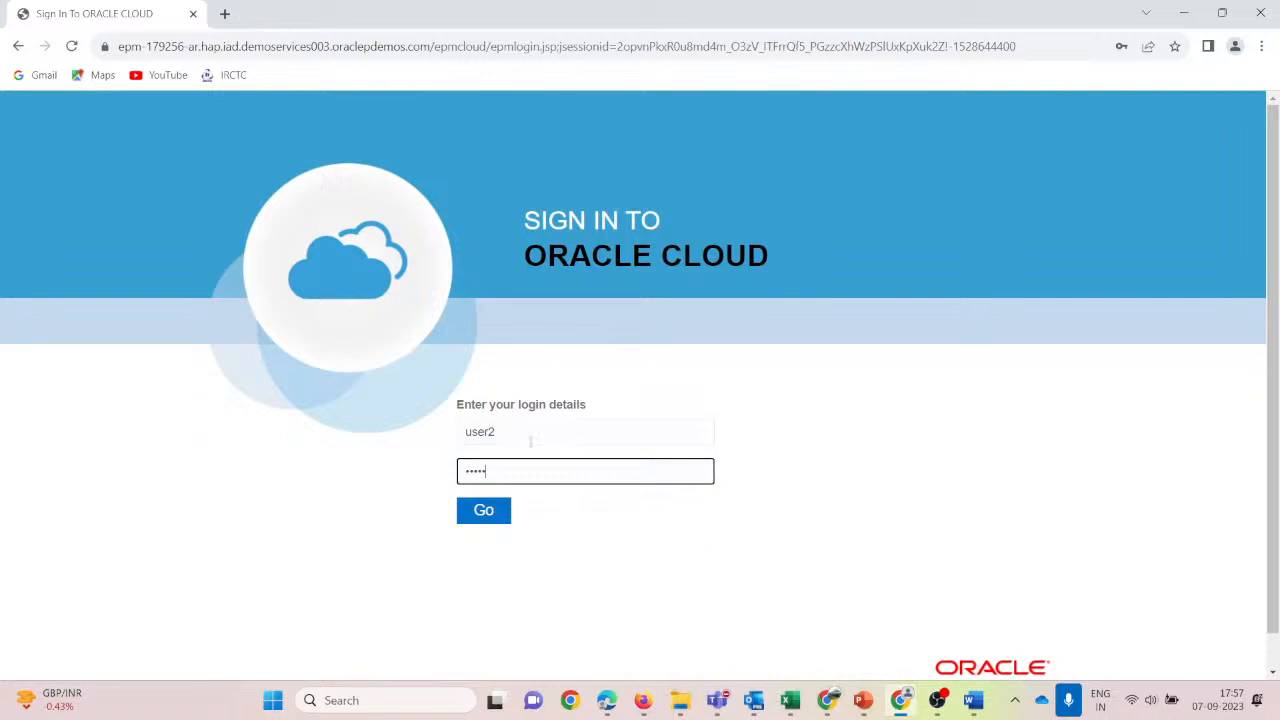
pyautogui.press('Tab')
pyautogui.press('Return')
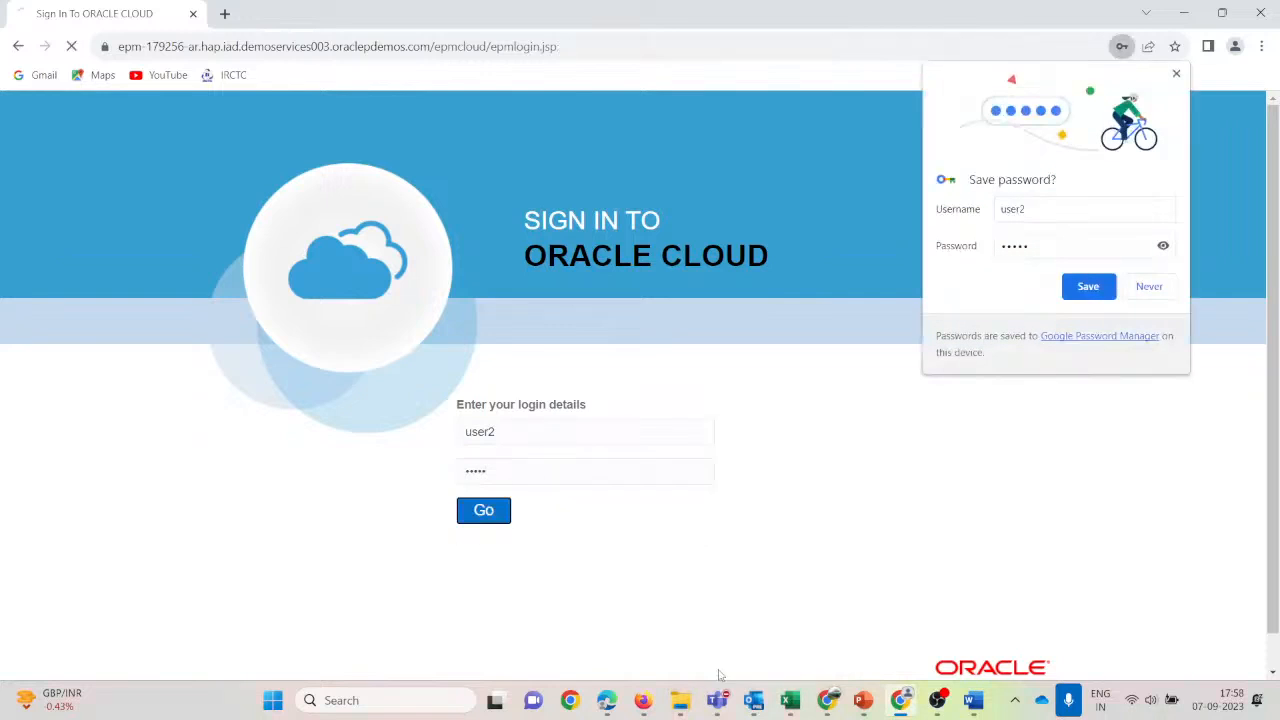
pyautogui.click(1176, 73)
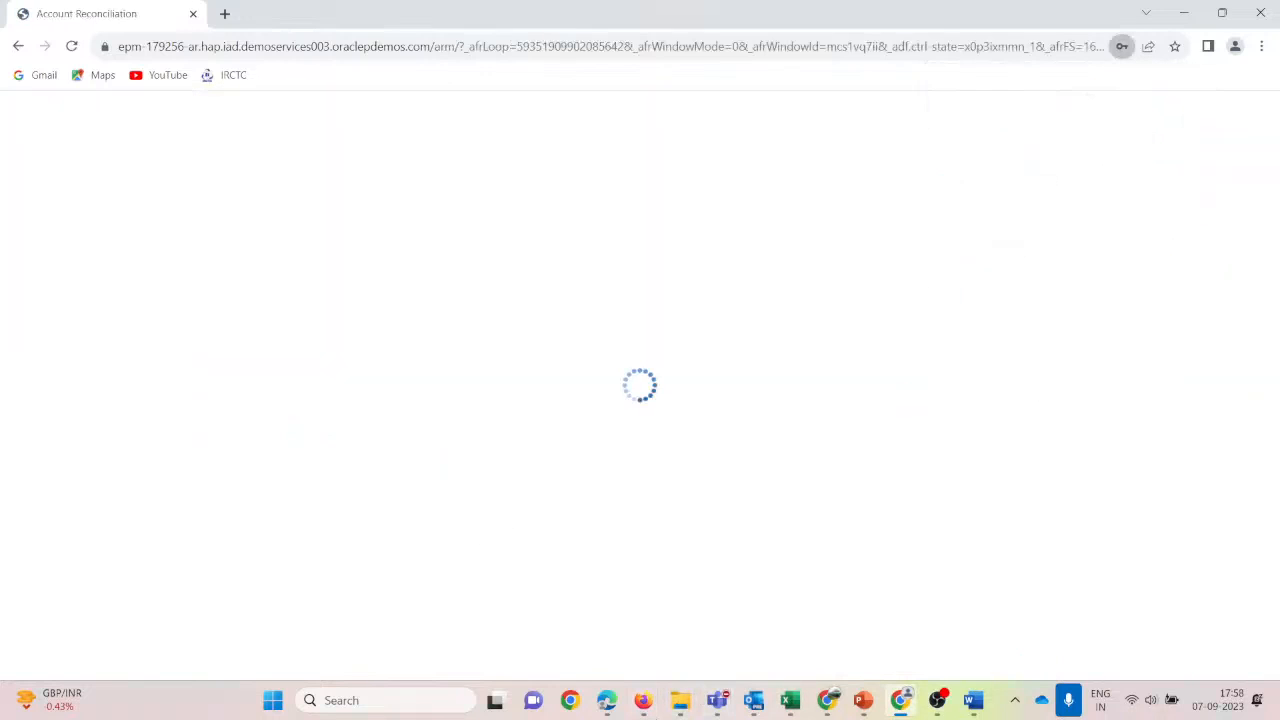
# In the administrator's window, open the Worklist and then the Overview dashboard from the Navigator.
pyautogui.moveTo(643, 700)
pyautogui.click(601, 572)
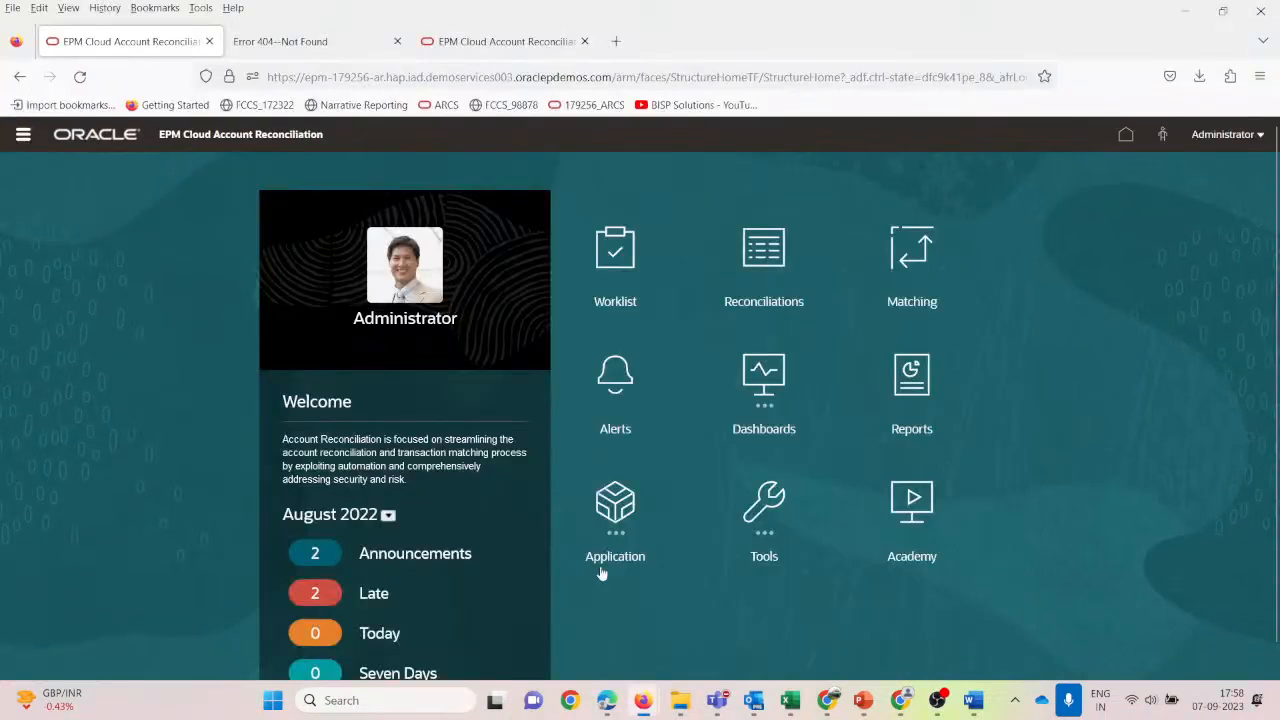
pyautogui.click(622, 265)
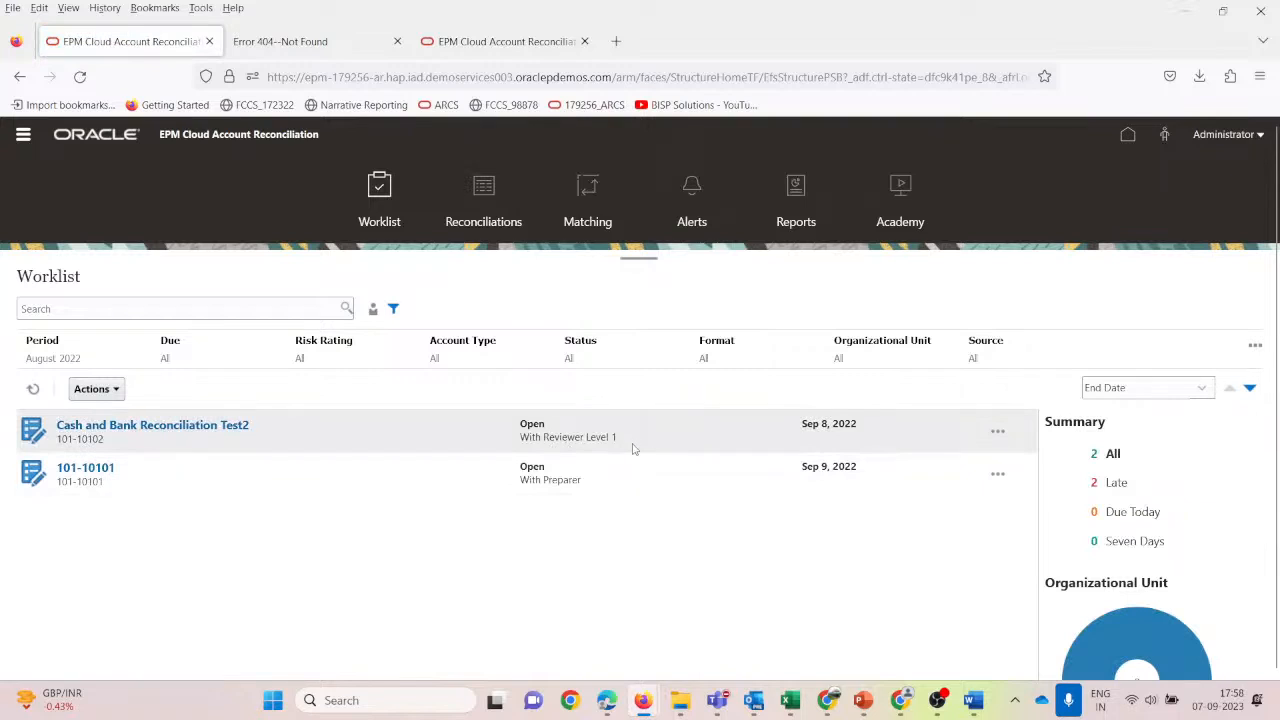
pyautogui.click(22, 138)
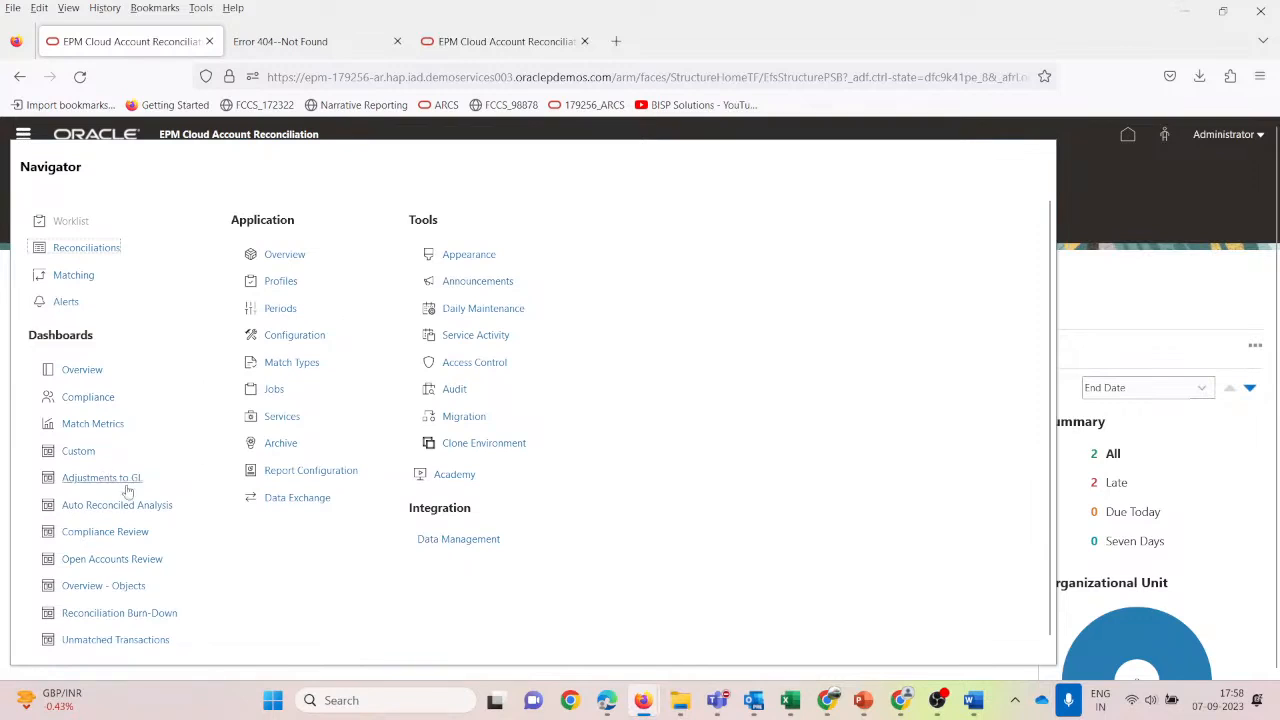
pyautogui.click(90, 376)
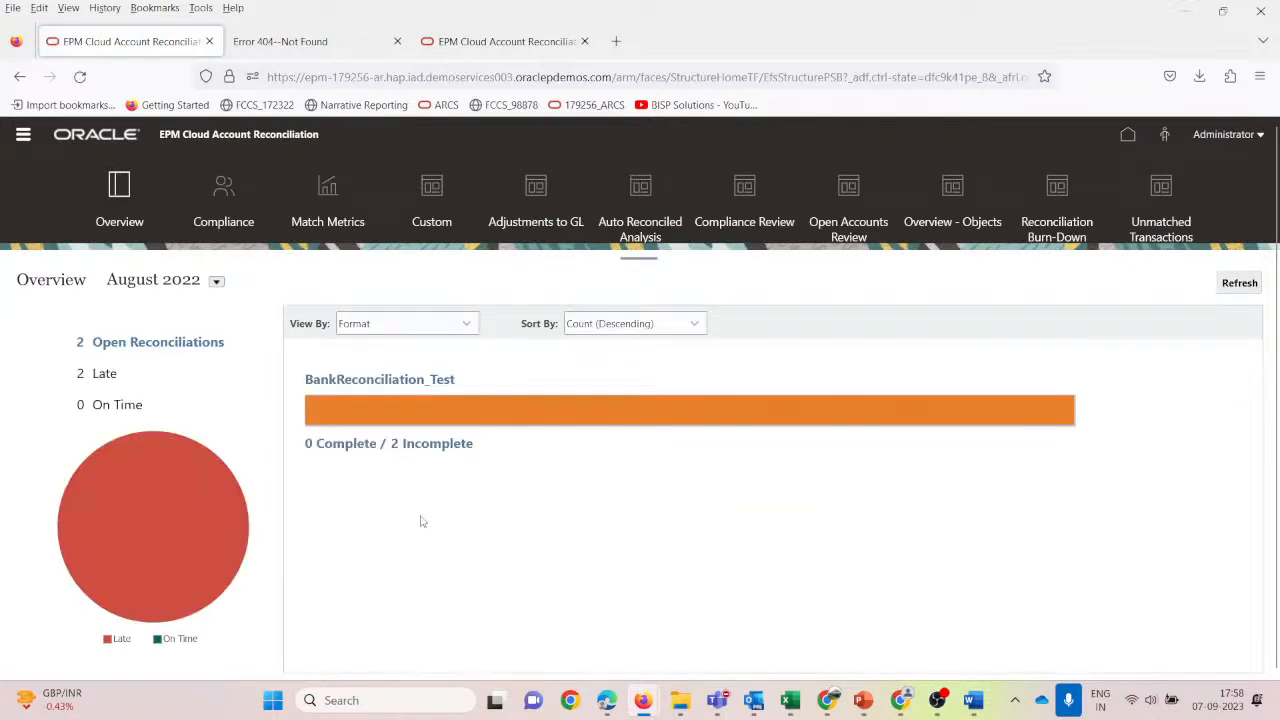
# Group the Overview chart by Organizational Unit, then by Process, and close the Navigator unused.
pyautogui.click(466, 323)
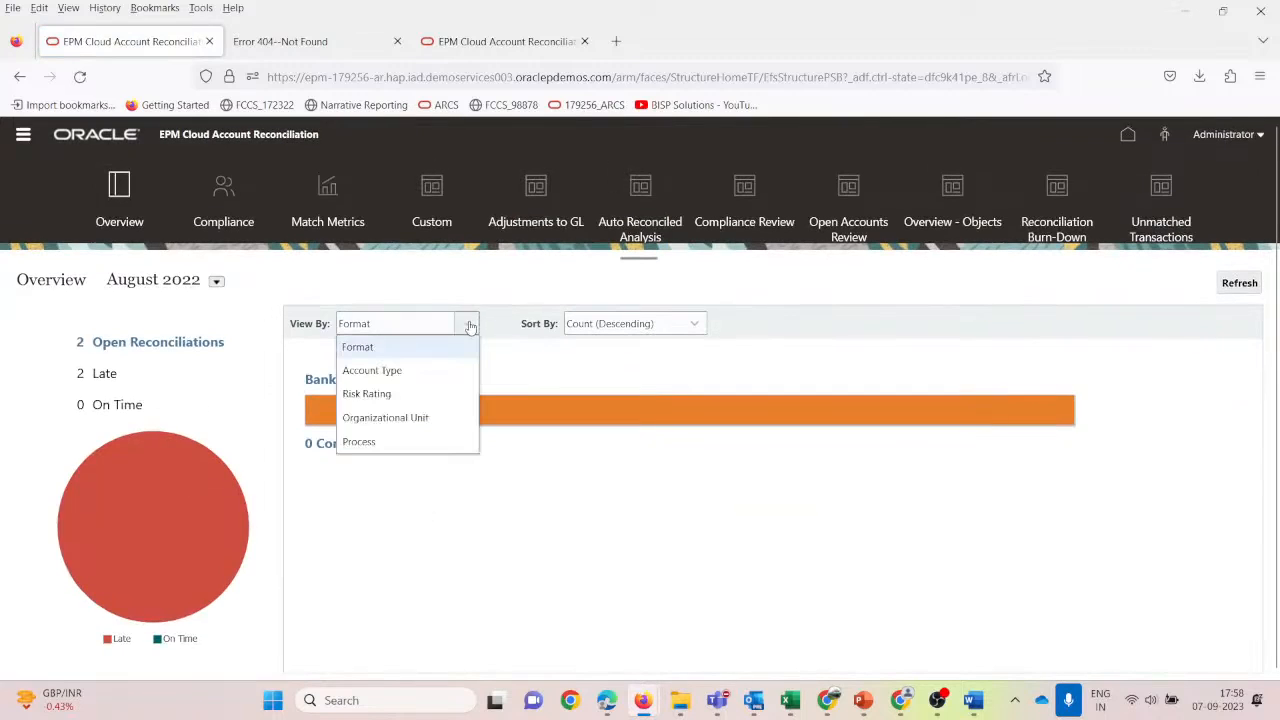
pyautogui.click(391, 420)
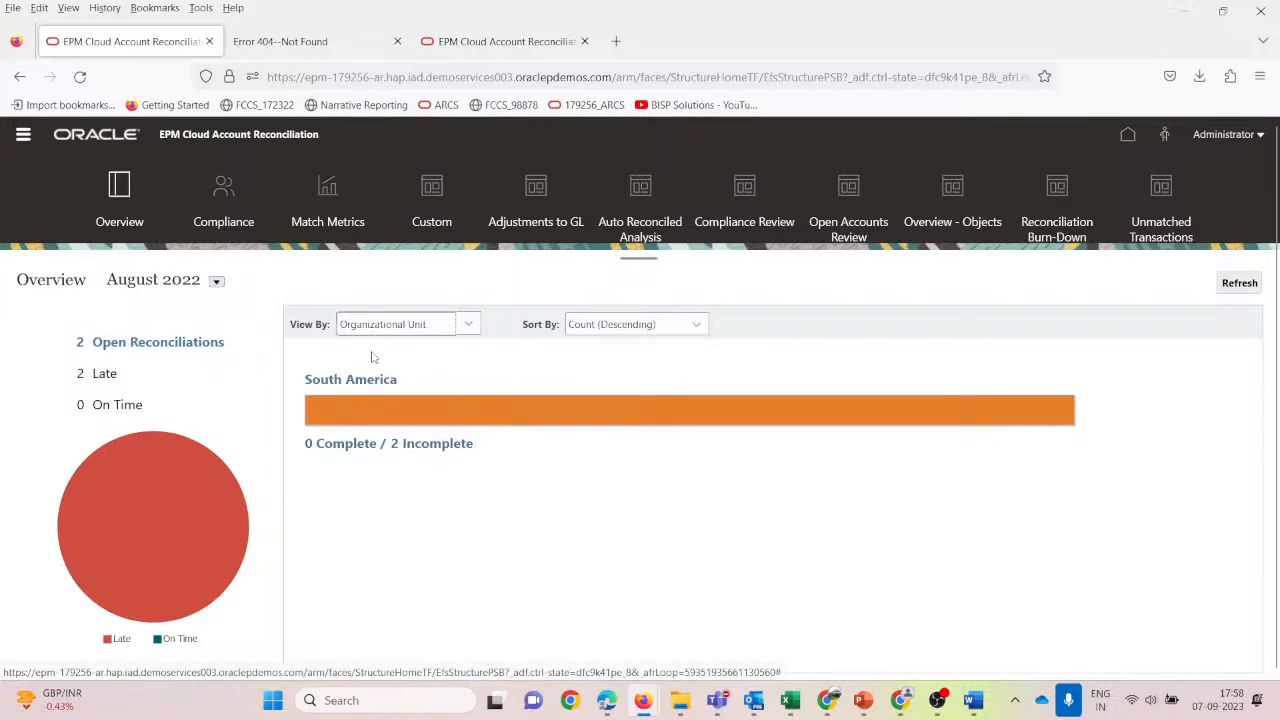
pyautogui.click(472, 327)
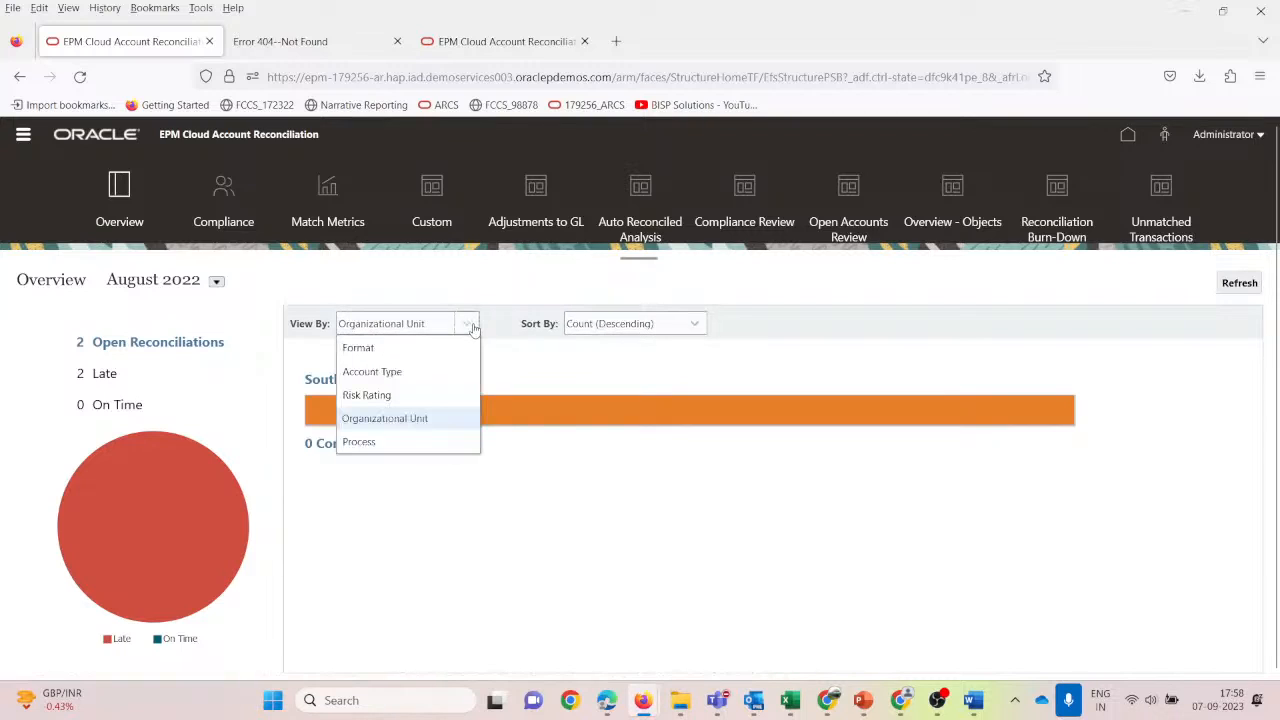
pyautogui.click(360, 442)
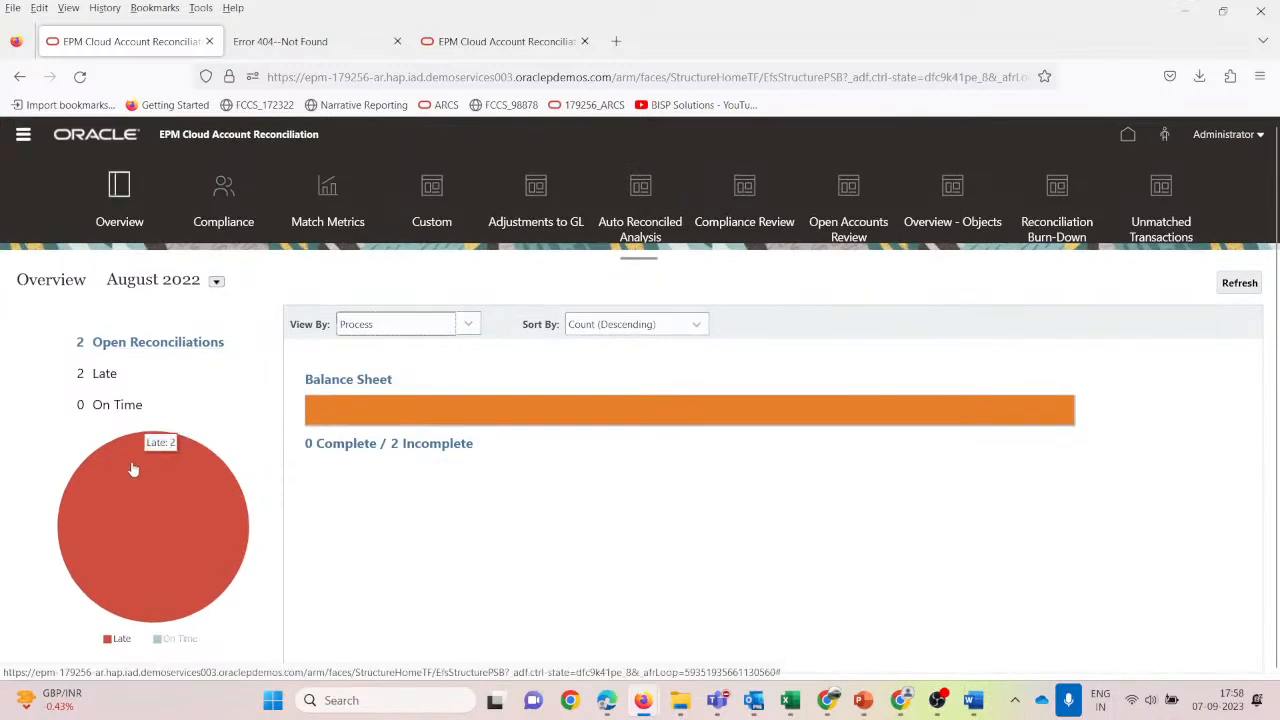
pyautogui.click(19, 137)
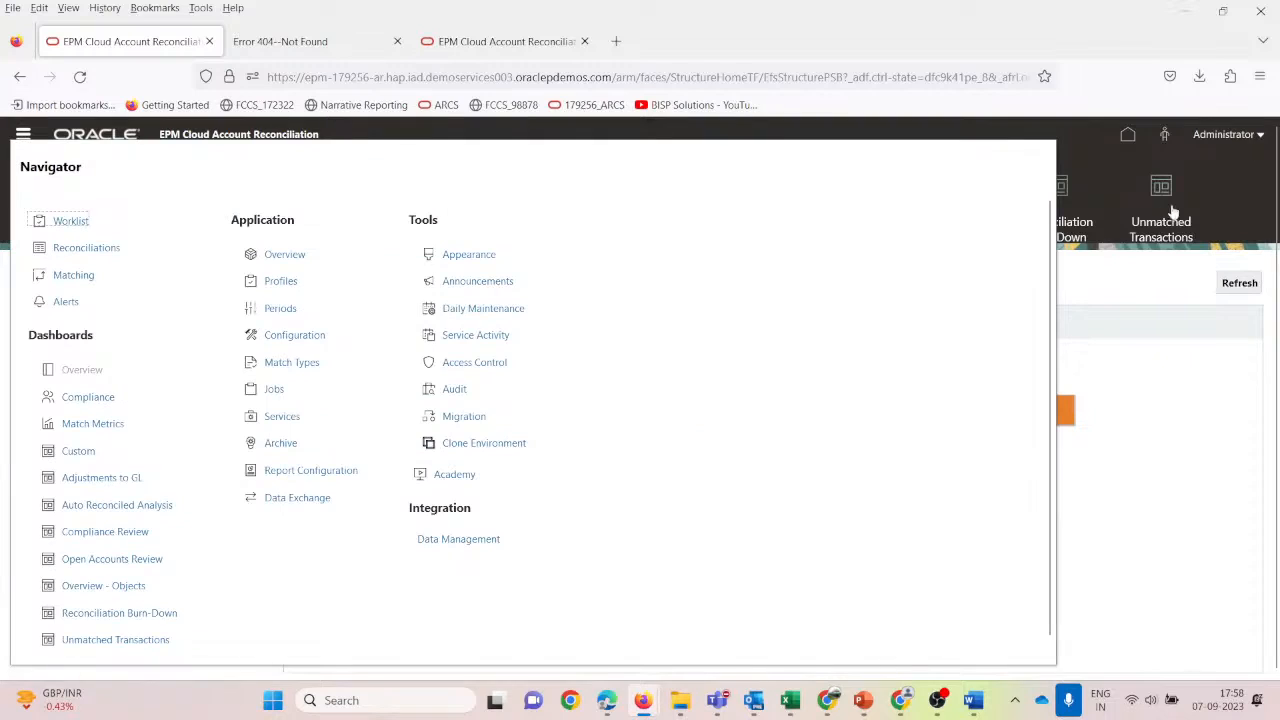
pyautogui.click(1214, 197)
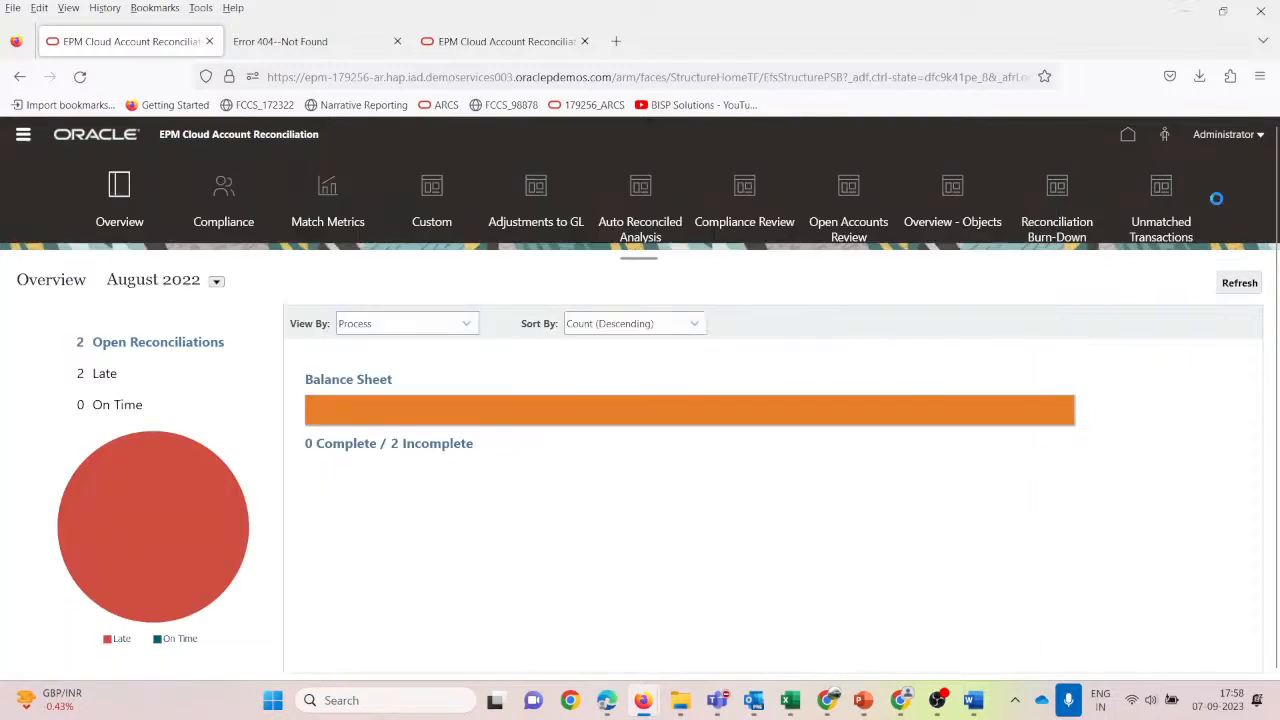
# Filter the administrator's Worklist to Late items, then switch to the reviewer's browser window.
pyautogui.click(27, 135)
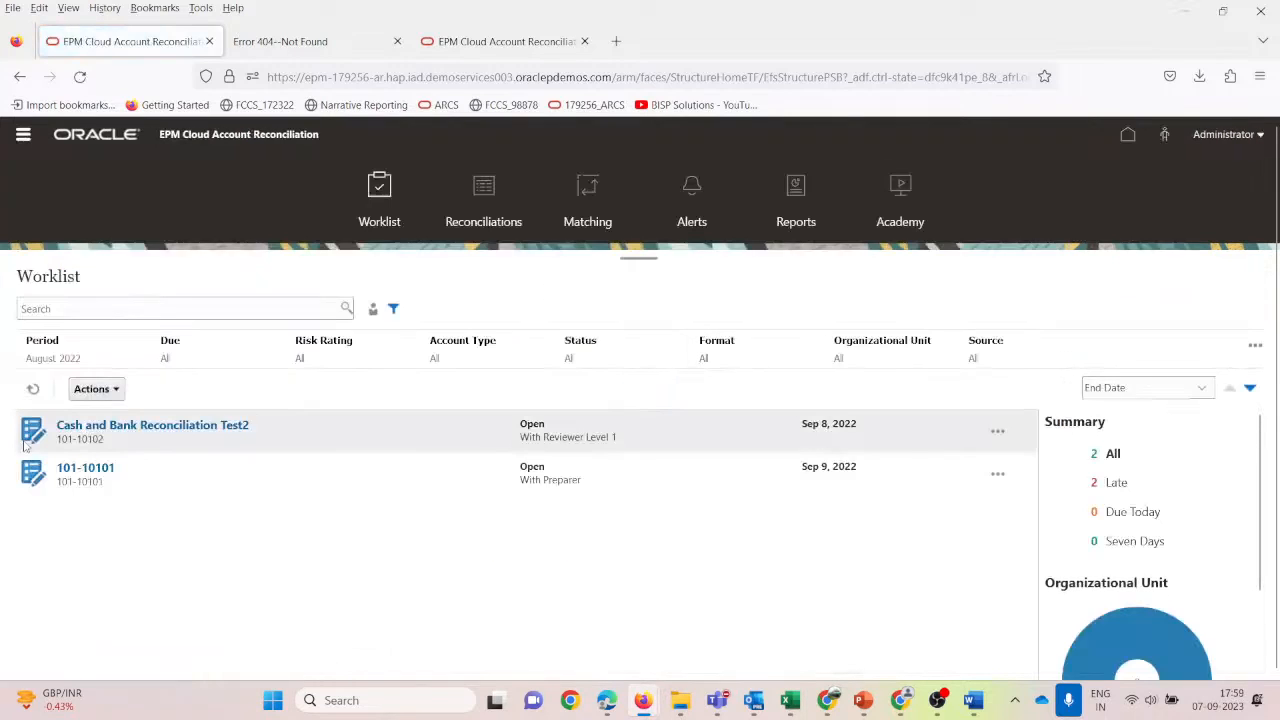
pyautogui.click(1116, 484)
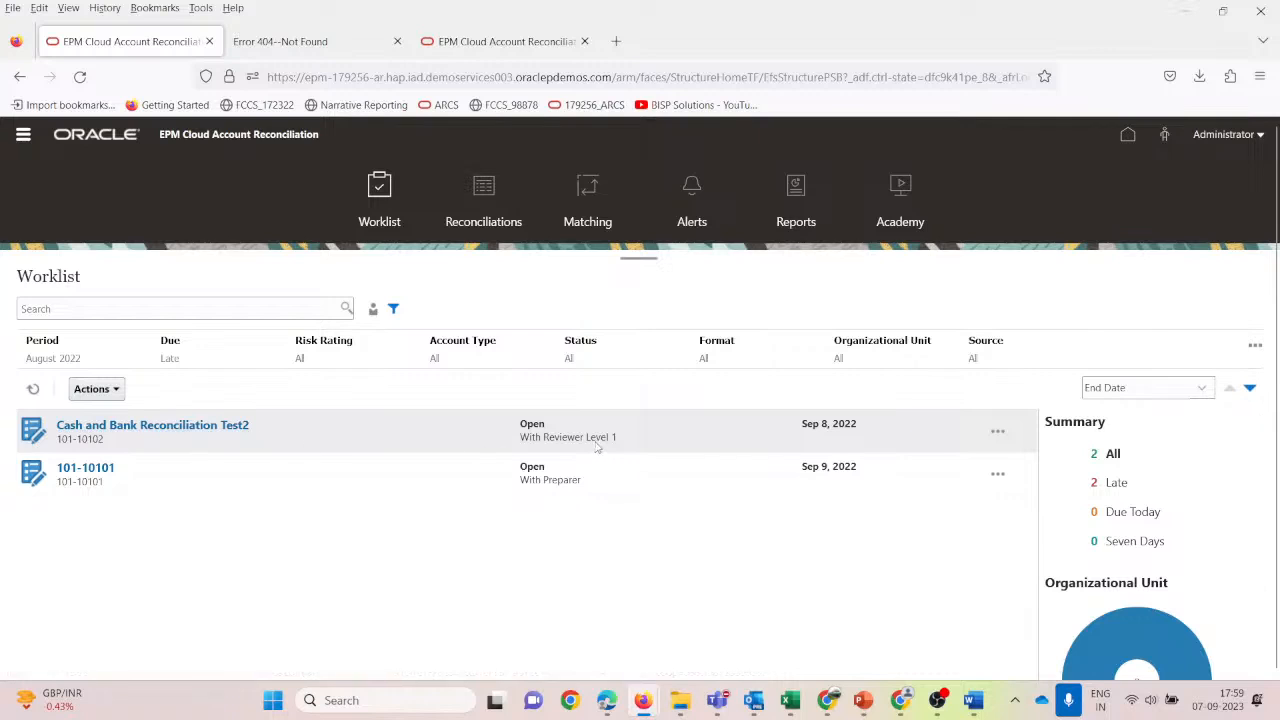
pyautogui.hotkey('alt', 'Tab')
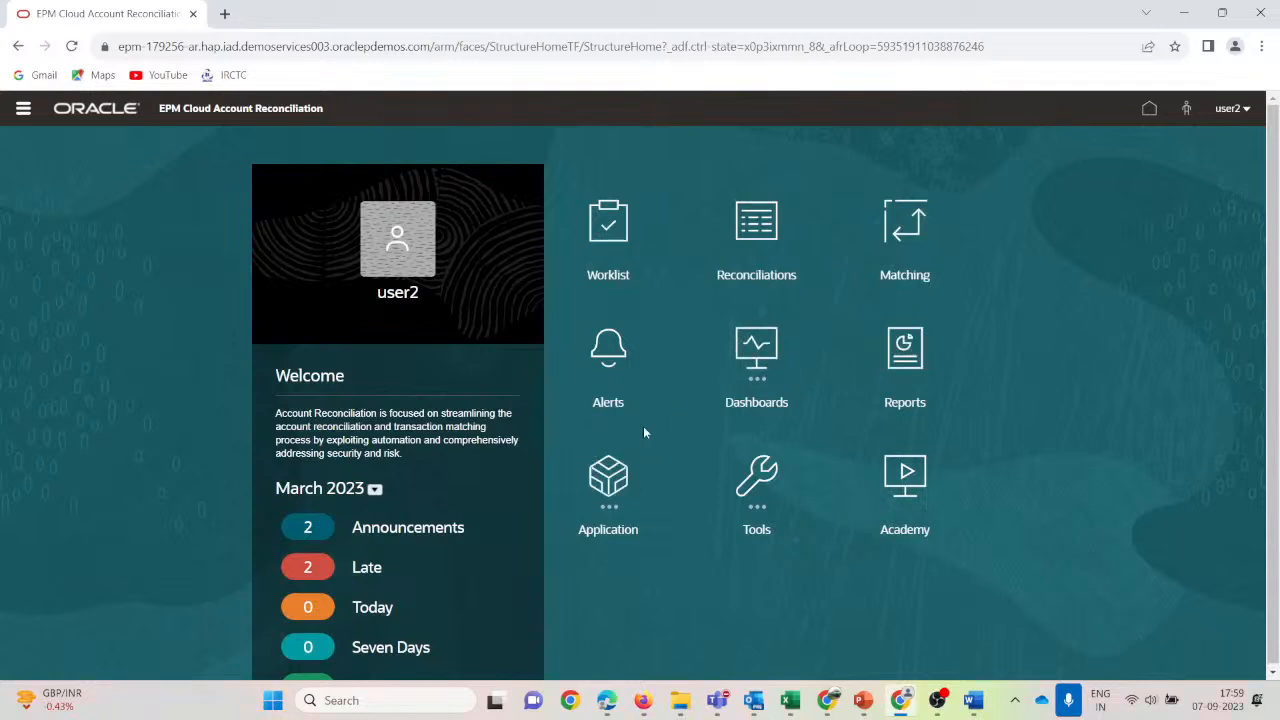
# Open the reviewer's Worklist and set its period to August 2022.
pyautogui.click(608, 240)
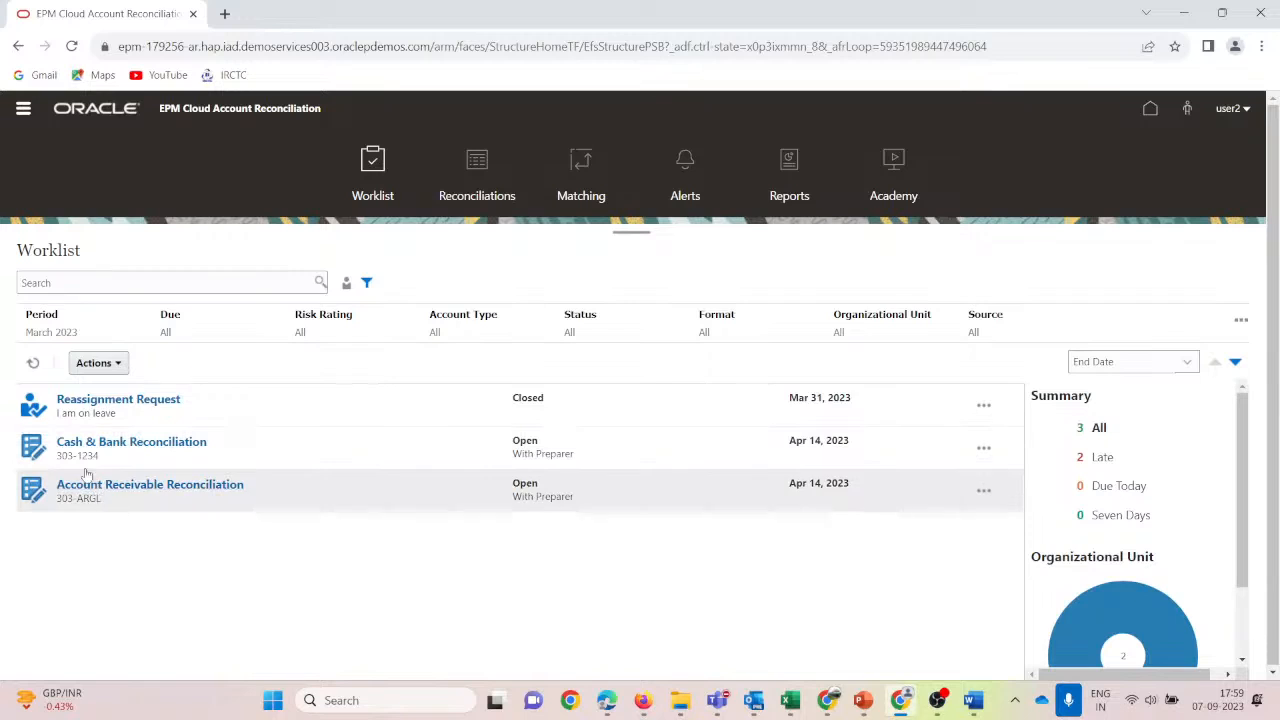
pyautogui.click(45, 322)
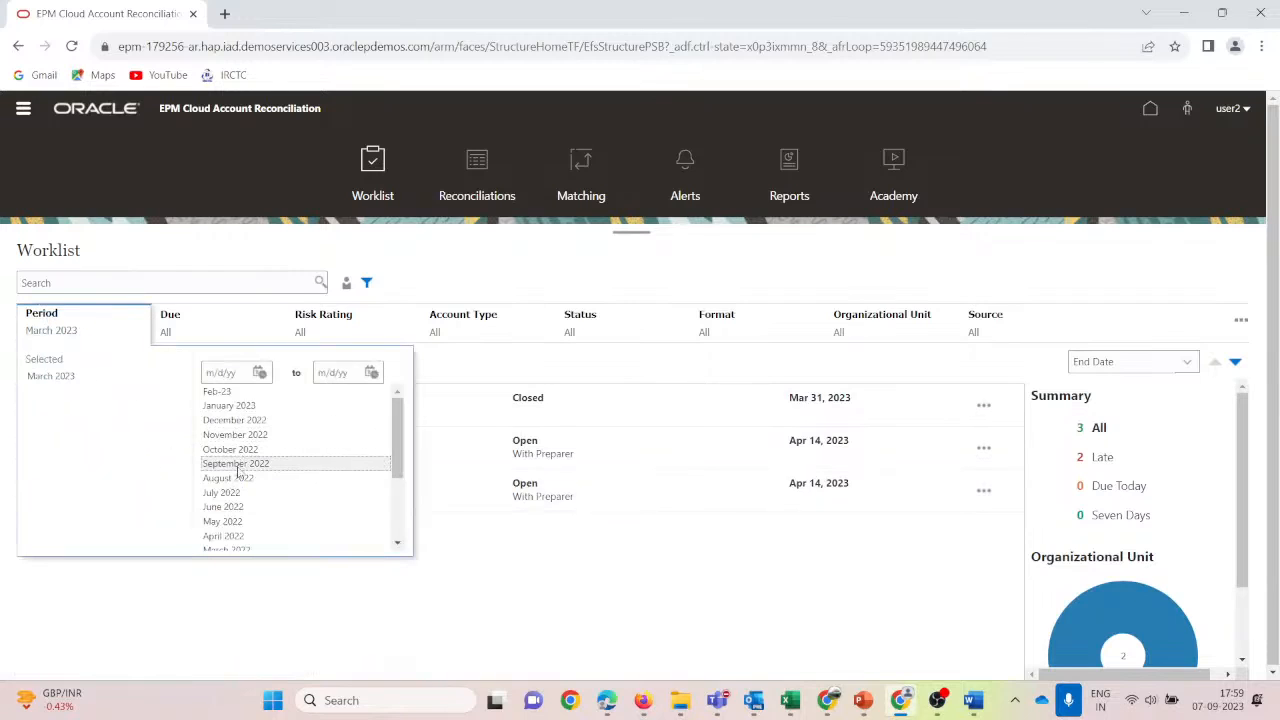
pyautogui.click(237, 478)
pyautogui.click(72, 377)
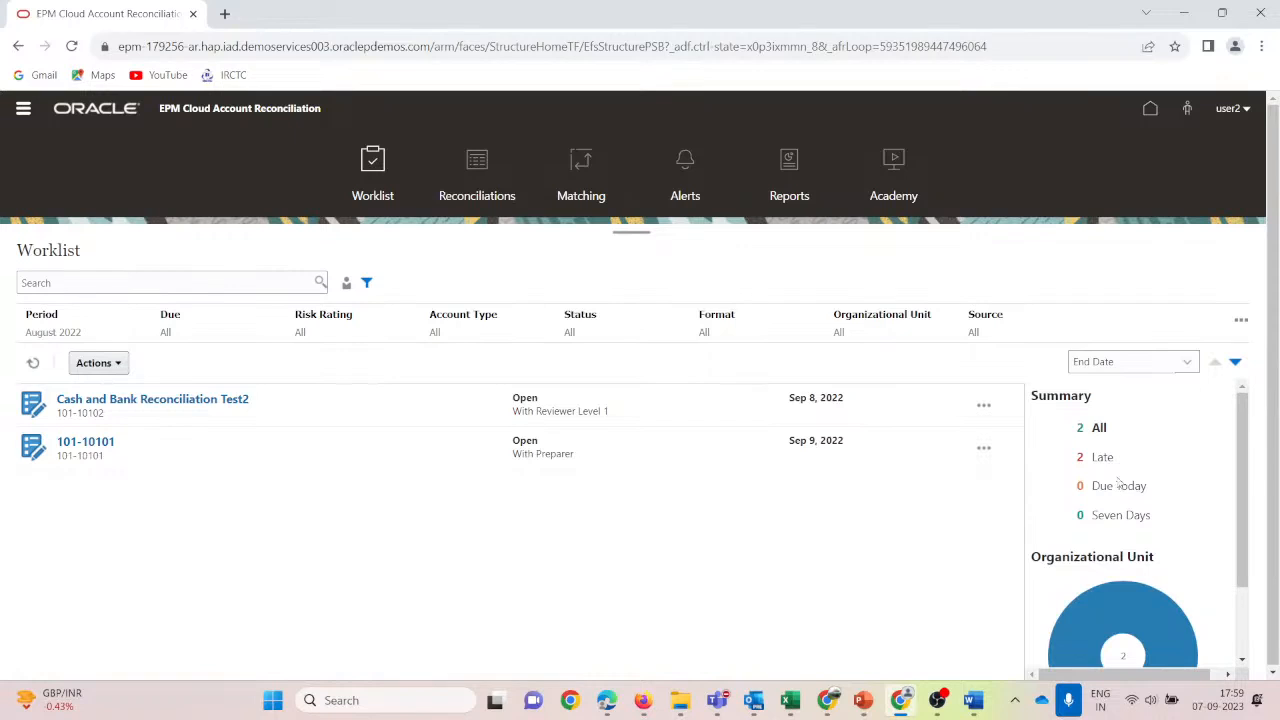
pyautogui.scroll(-2, 1128, 456)
pyautogui.scroll(2, 1128, 456)
pyautogui.scroll(-1, 1136, 615)
pyautogui.scroll(-1, 1150, 600)
pyautogui.scroll(1, 1182, 480)
pyautogui.scroll(-1, 1180, 500)
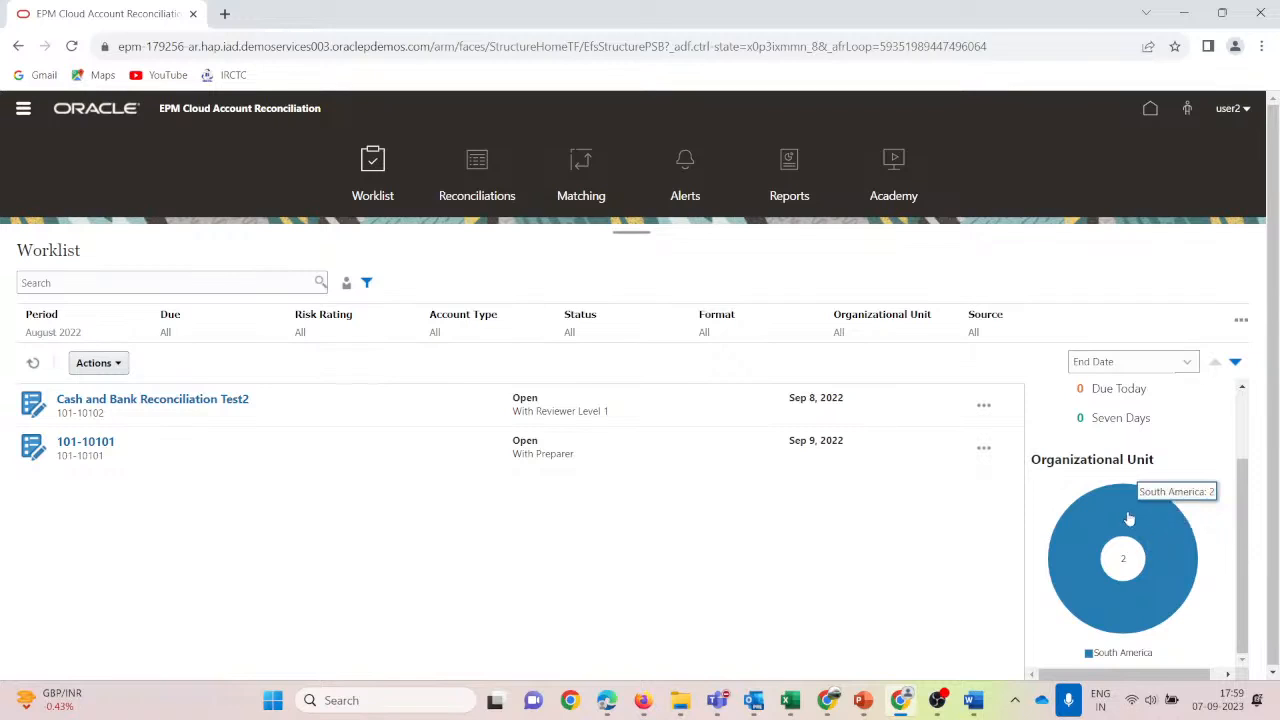
# Filter the Worklist to South America and sort it by Account ID, then by Name.
pyautogui.click(1129, 519)
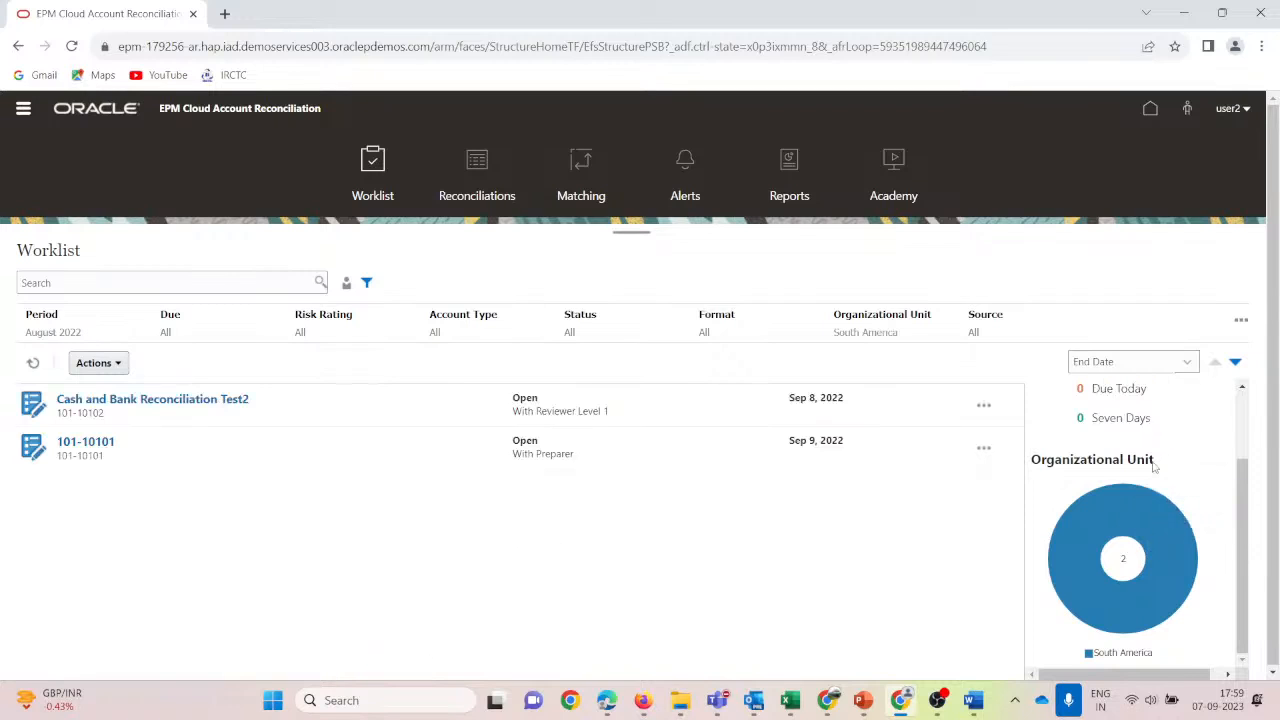
pyautogui.click(1190, 364)
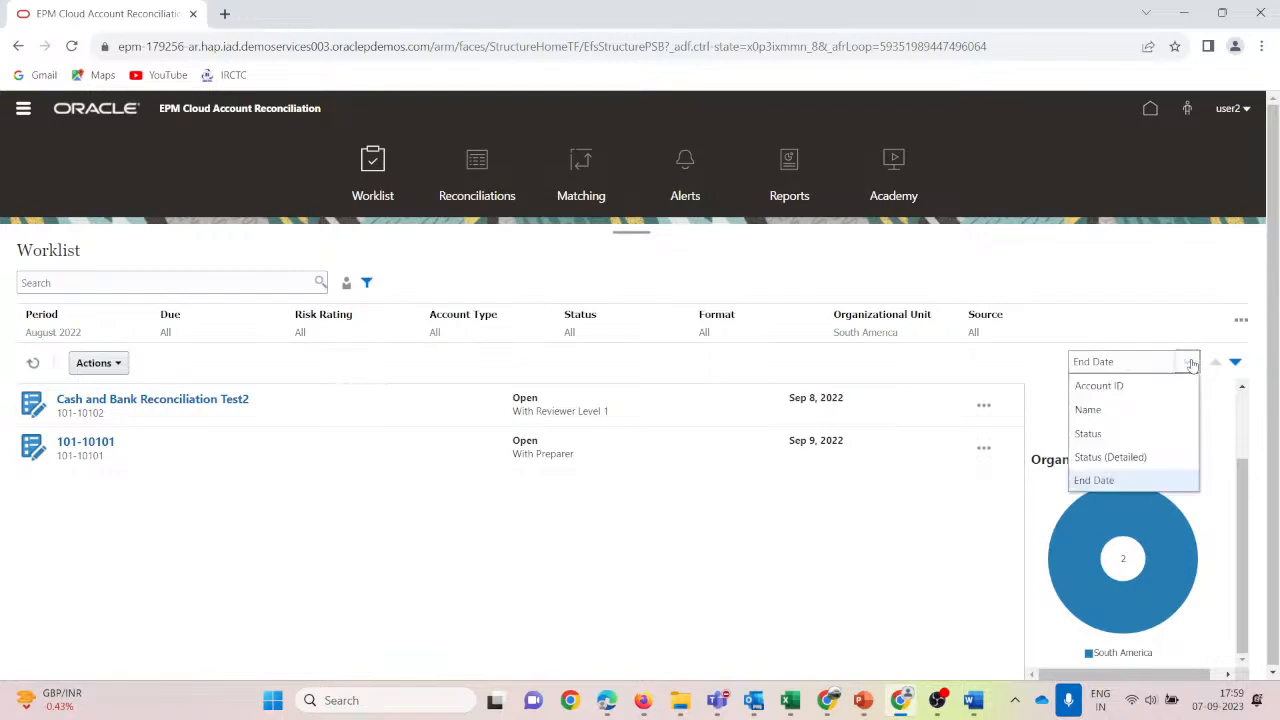
pyautogui.click(1114, 387)
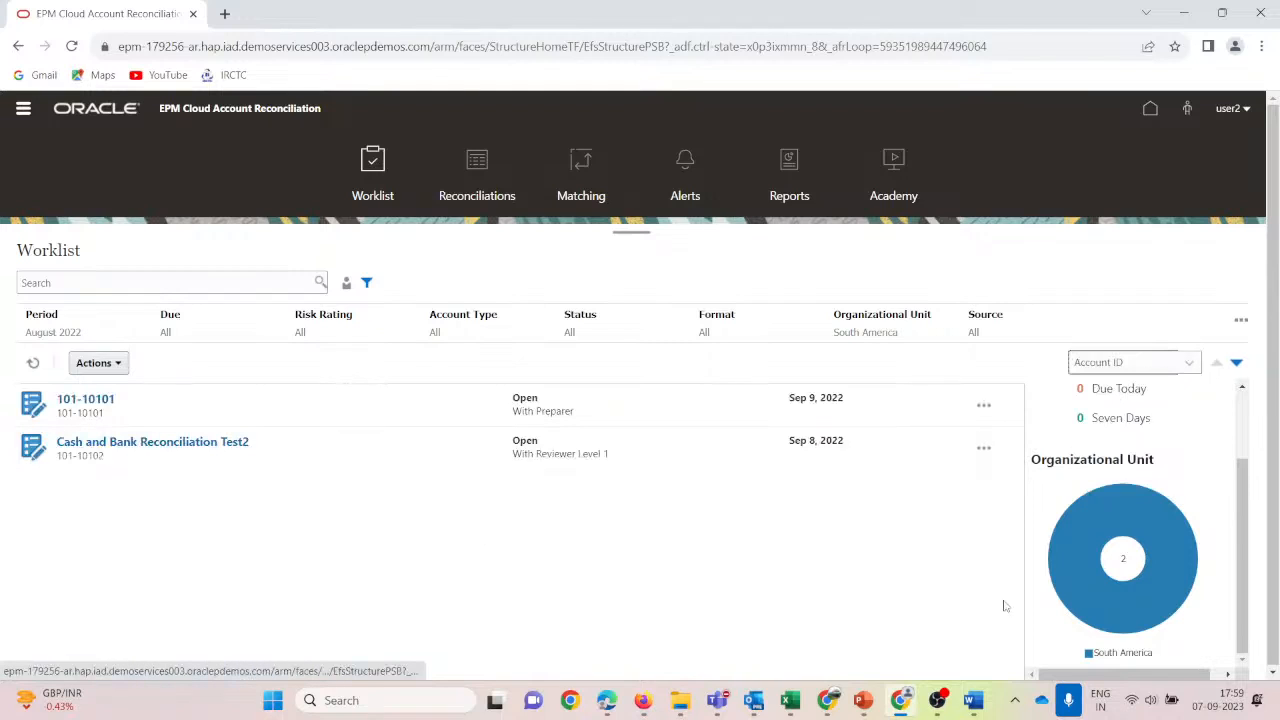
pyautogui.moveTo(1098, 530)
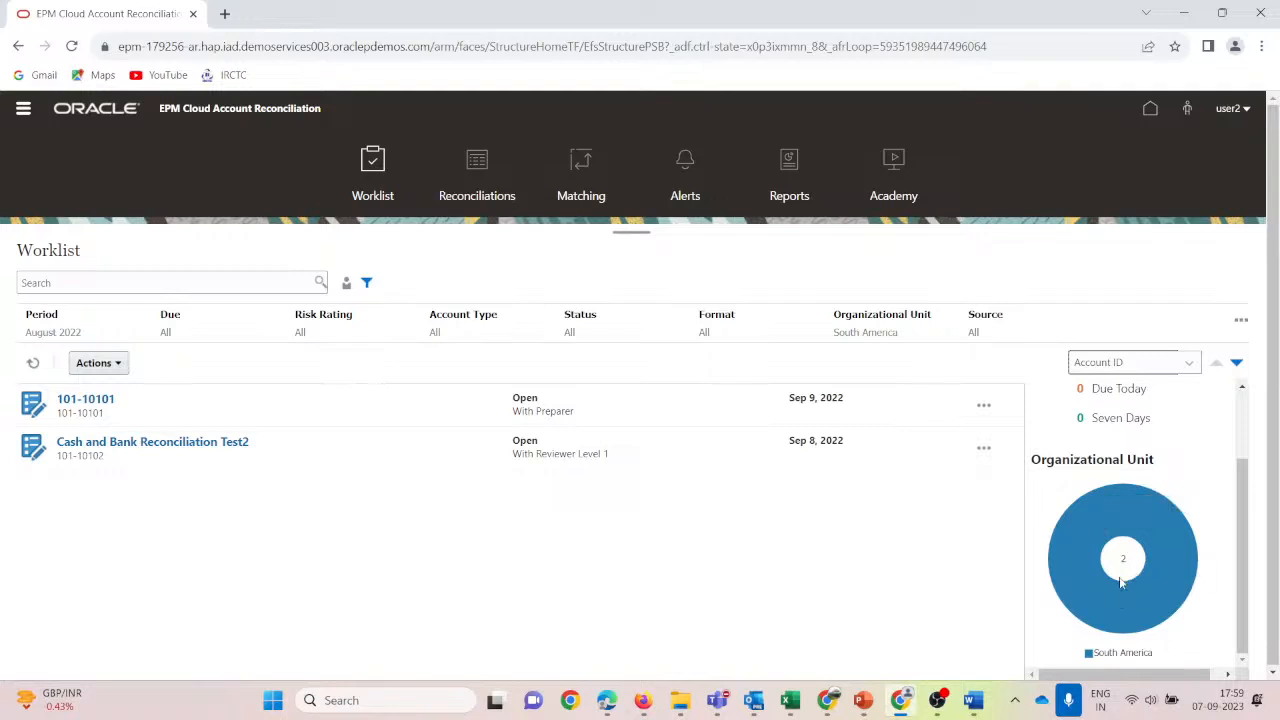
pyautogui.click(1195, 364)
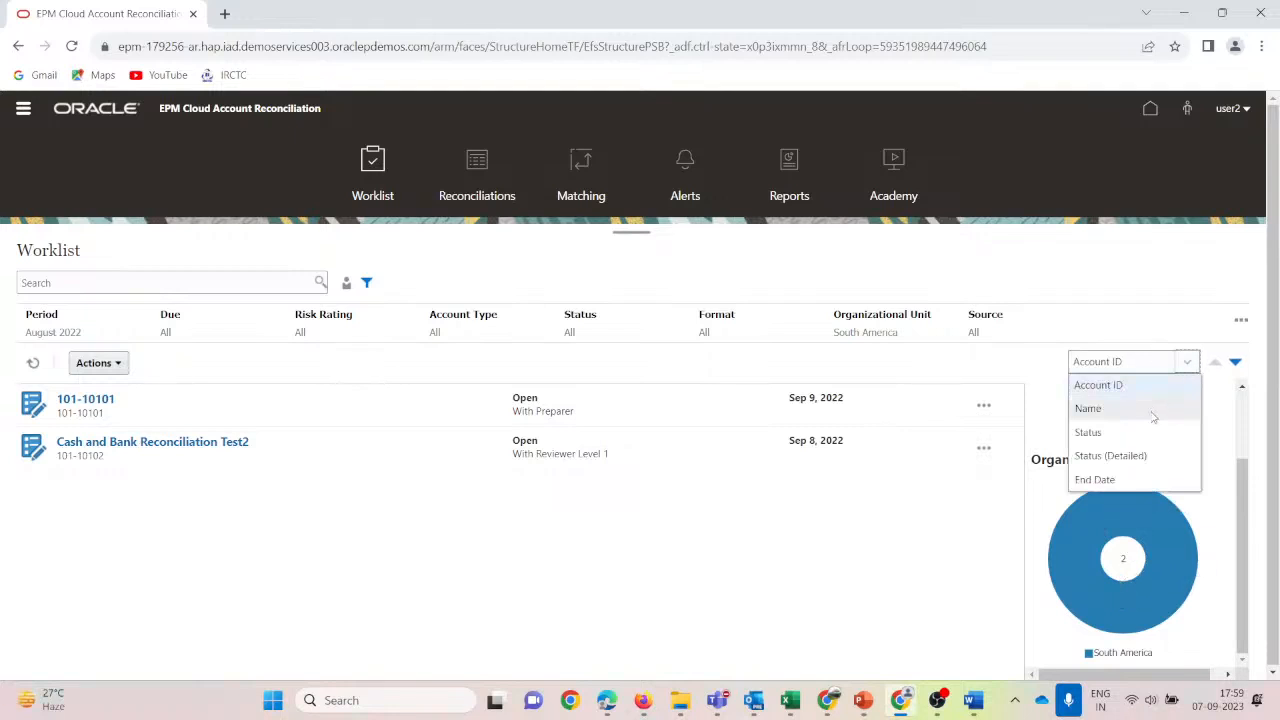
pyautogui.click(1105, 410)
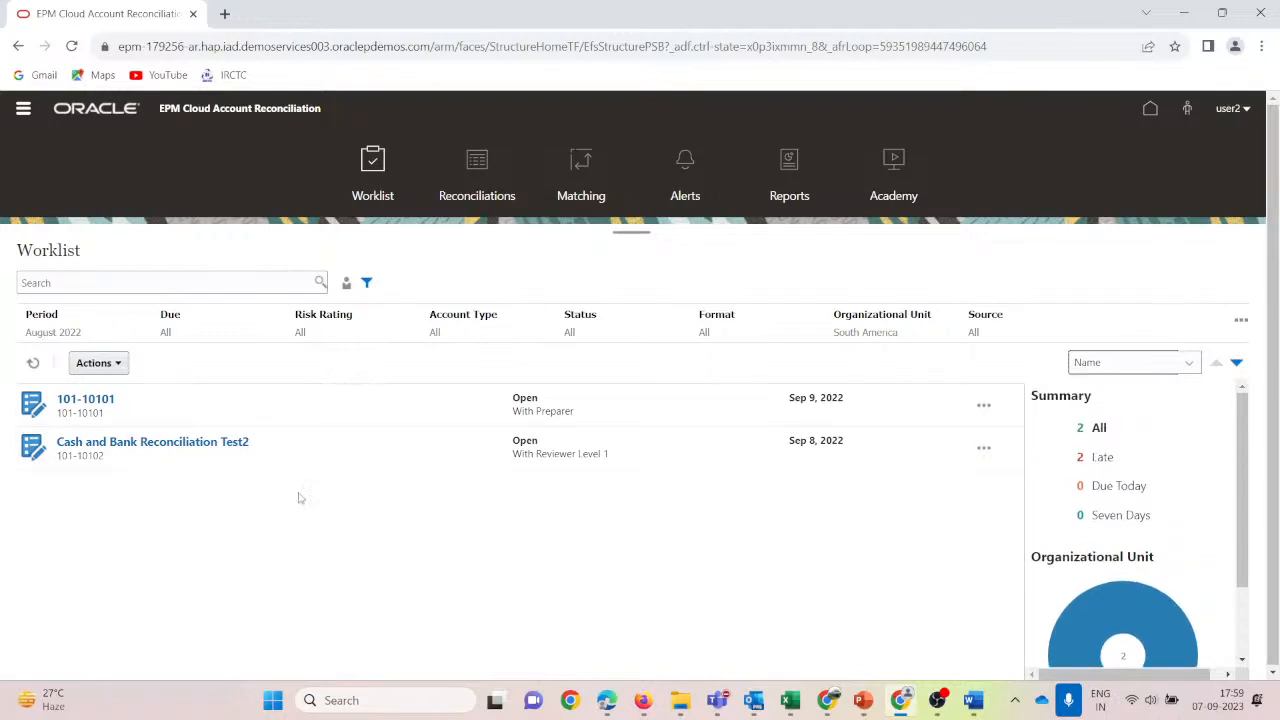
# Open reconciliation 101-10102, review its book GL balance adjustments and download the source CSV attachment.
pyautogui.click(137, 447)
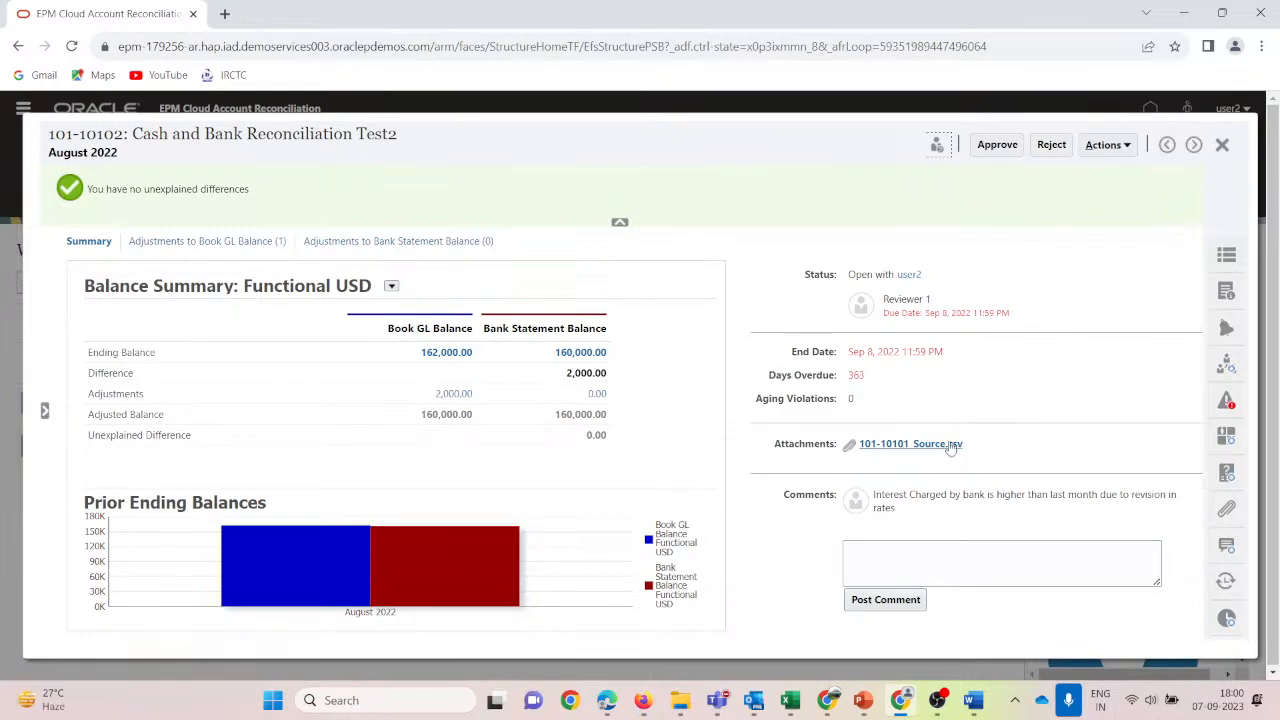
pyautogui.click(208, 241)
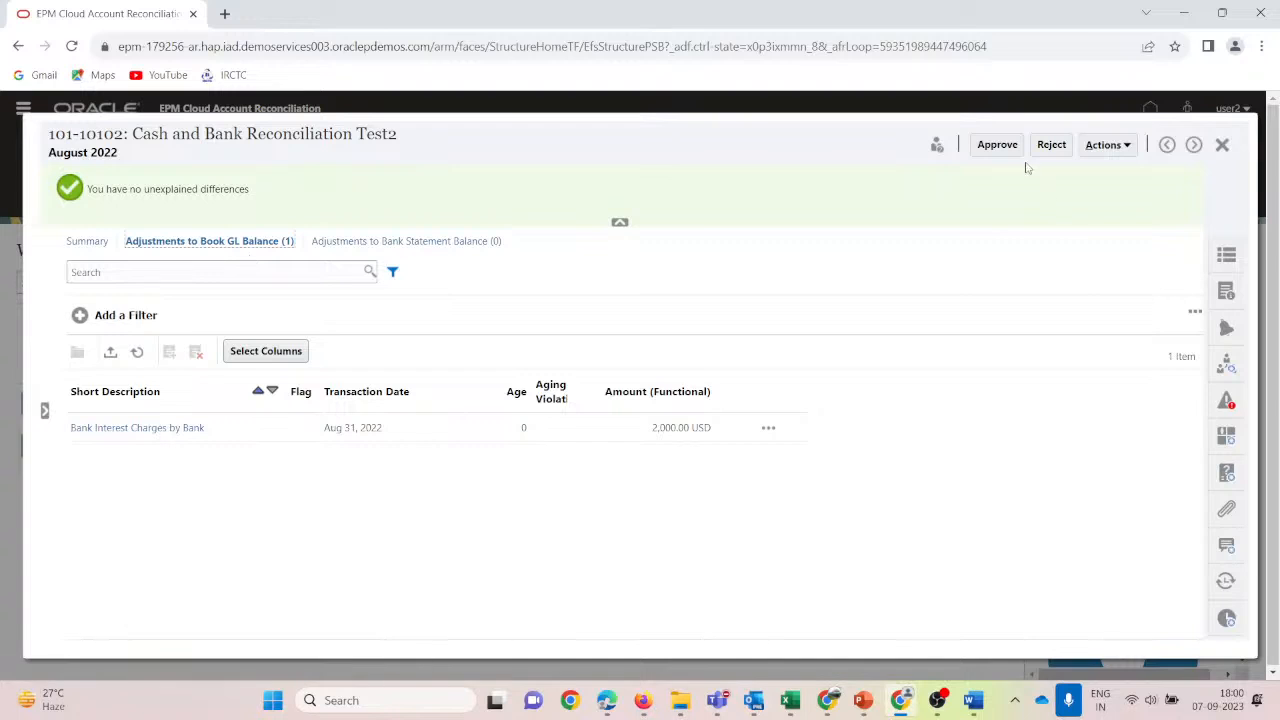
pyautogui.click(1230, 513)
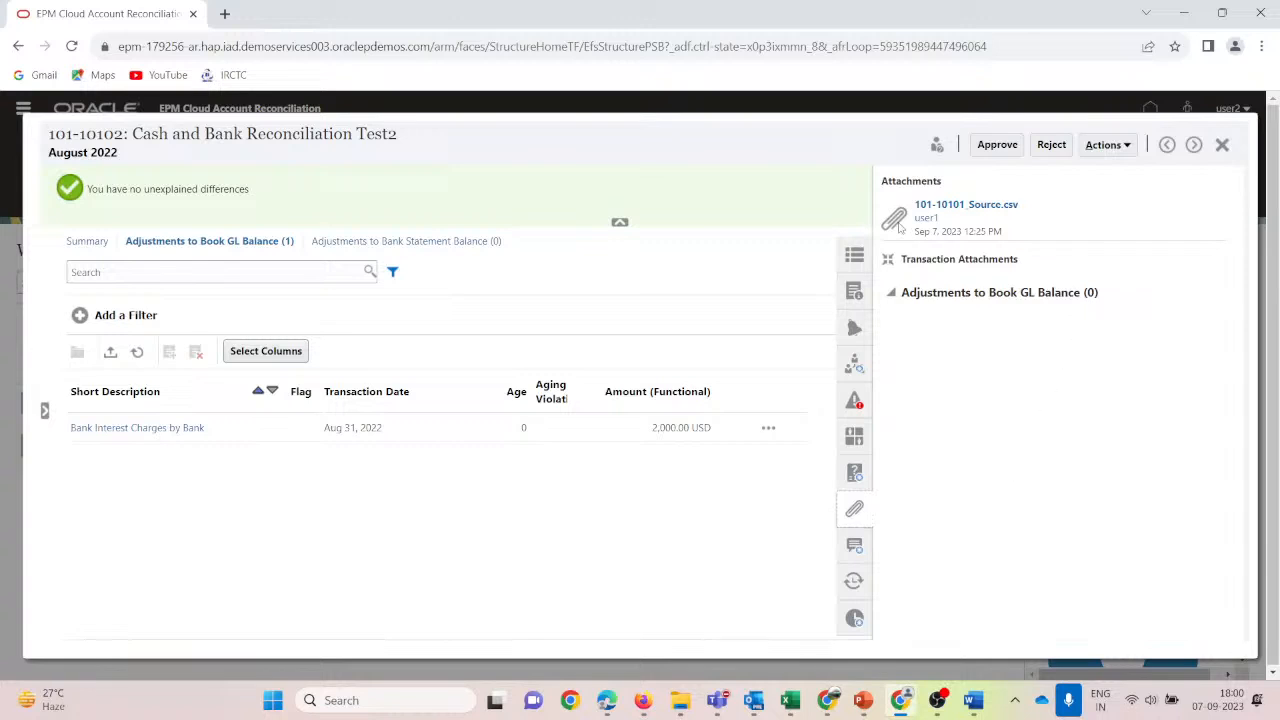
pyautogui.click(953, 210)
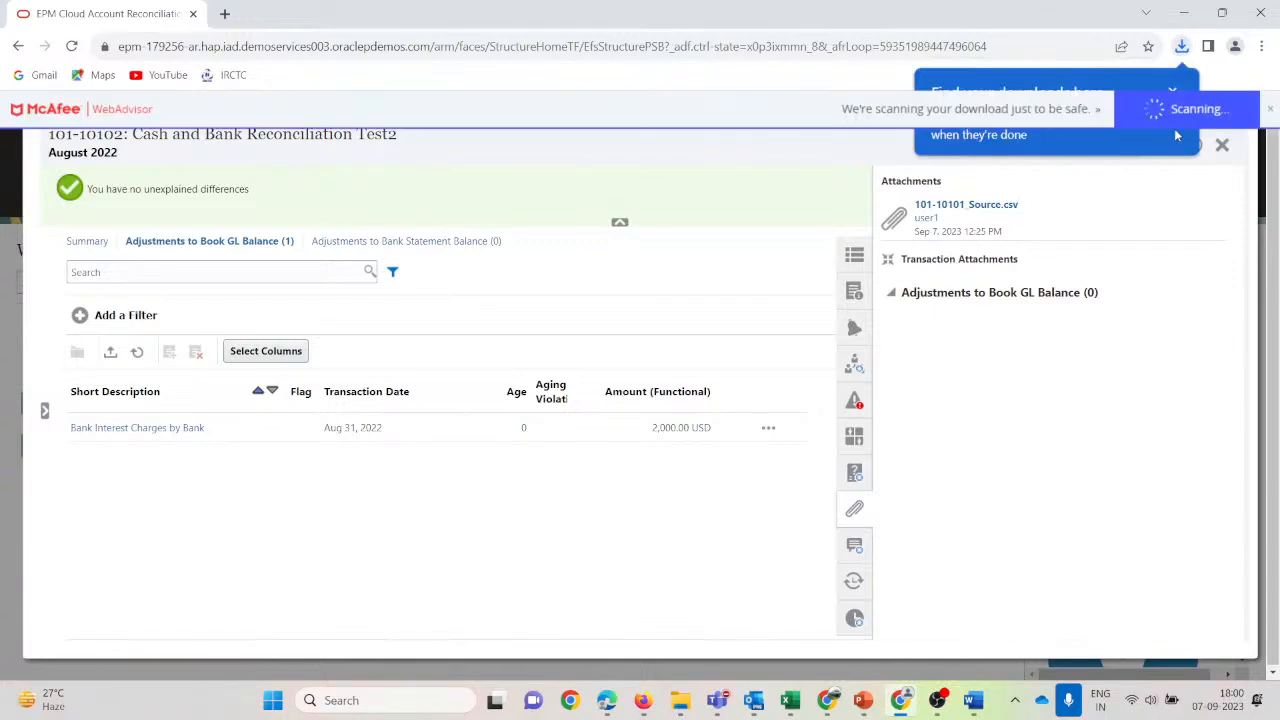
# Check its warnings, the preparer and reviewer workflow, and the bank statement balance adjustments.
pyautogui.click(855, 402)
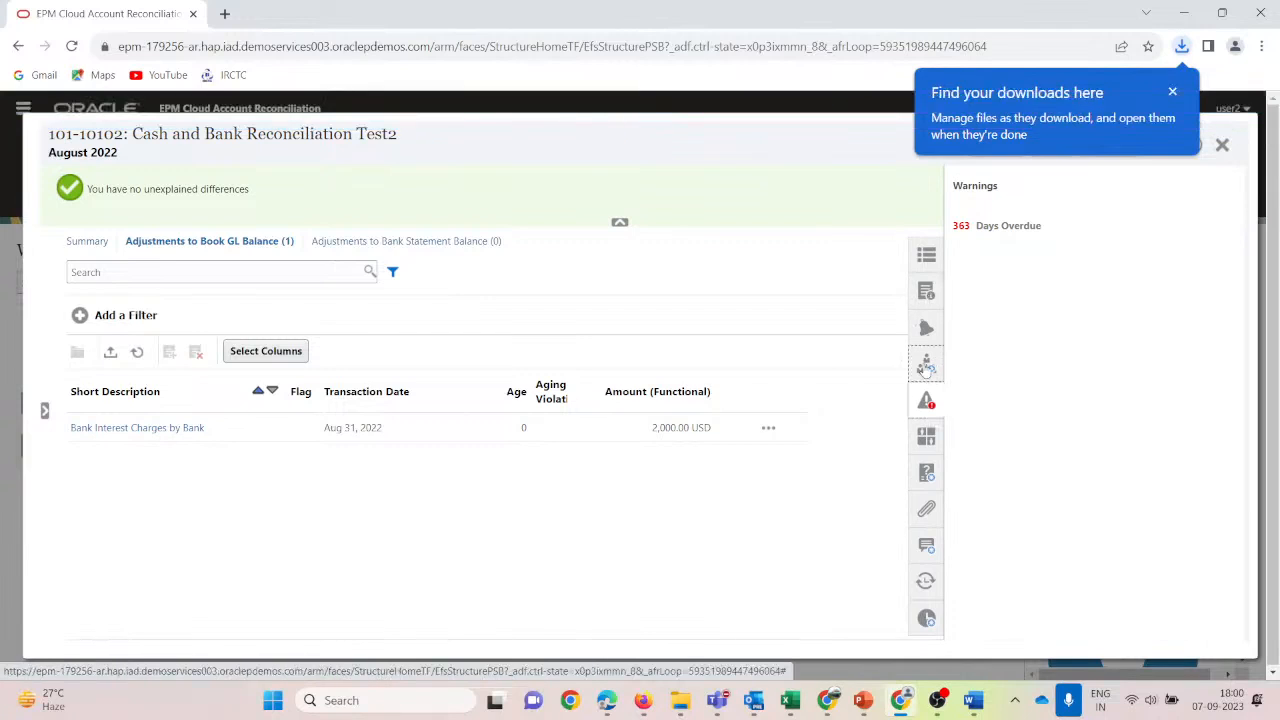
pyautogui.click(925, 366)
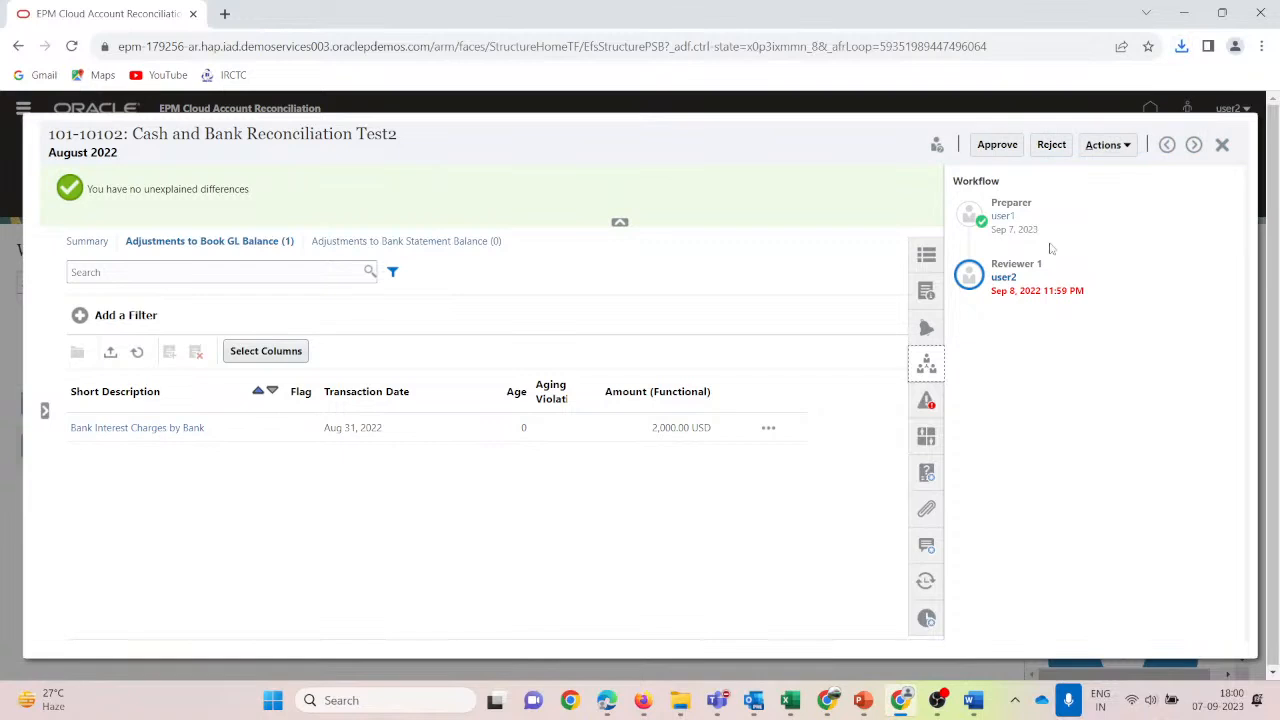
pyautogui.click(442, 241)
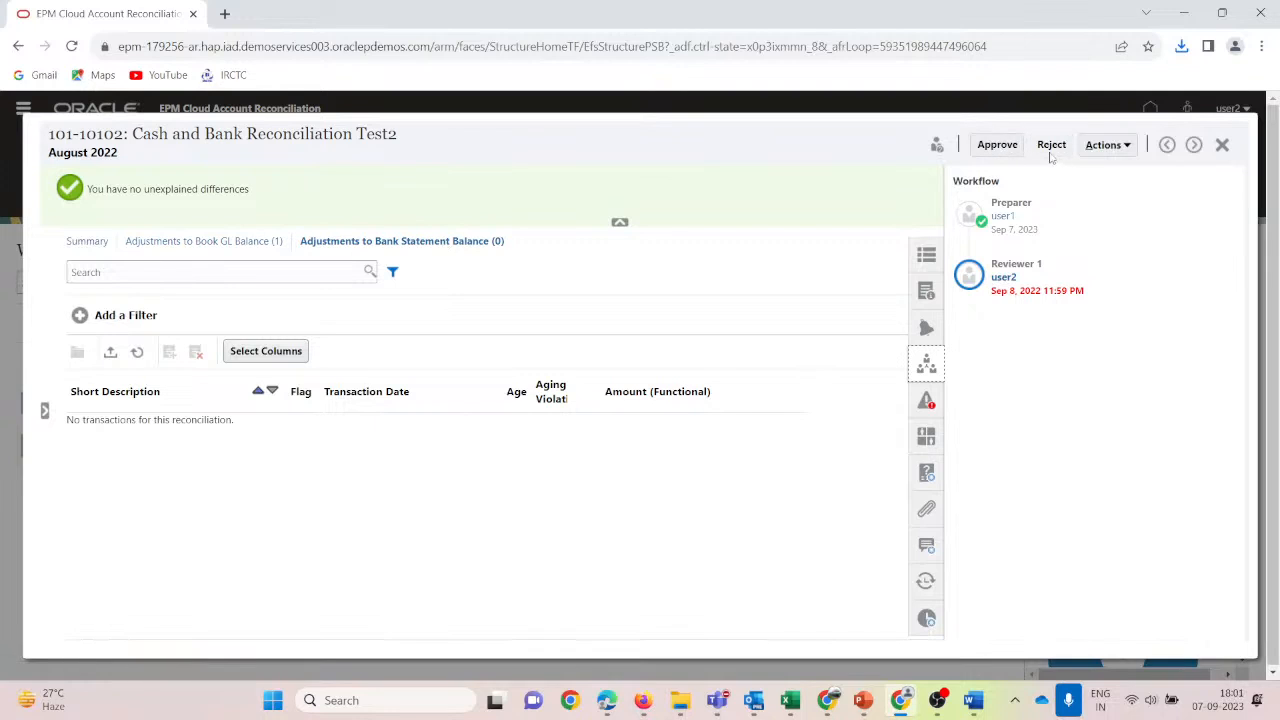
# Approve 101-10102 as reviewer, close it, and return to the administrator's Firefox window.
pyautogui.click(996, 148)
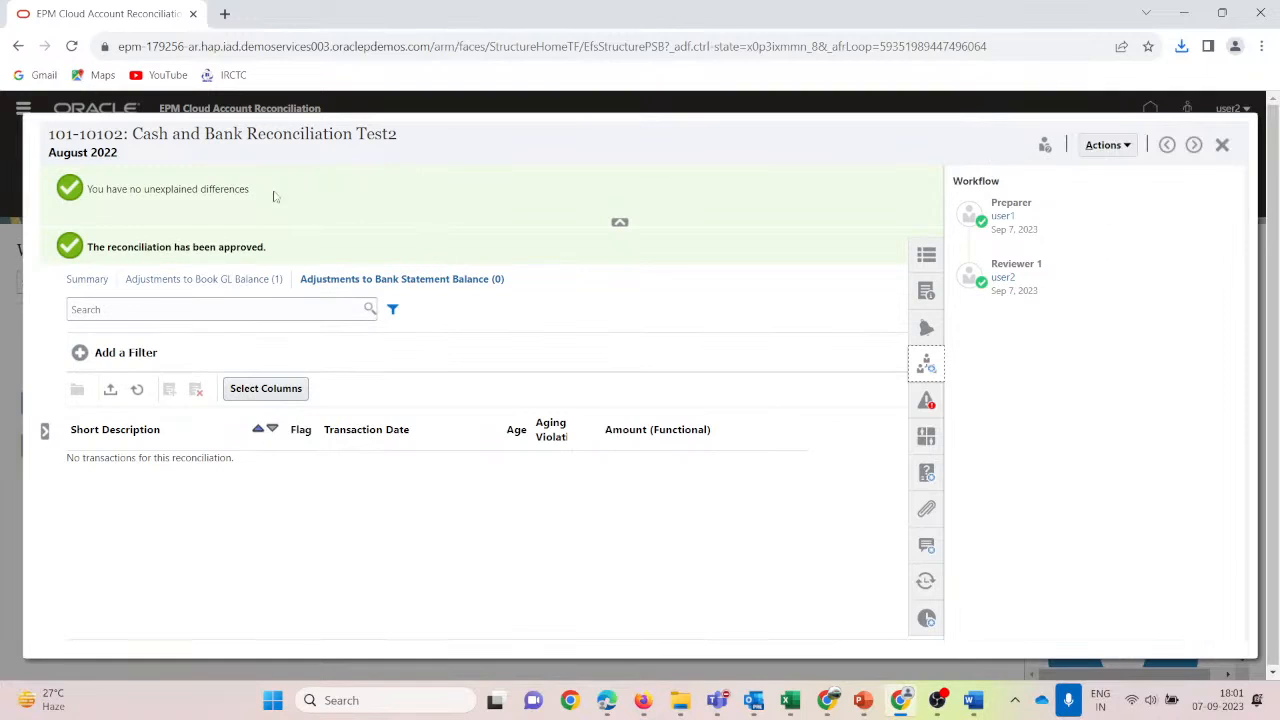
pyautogui.click(1222, 145)
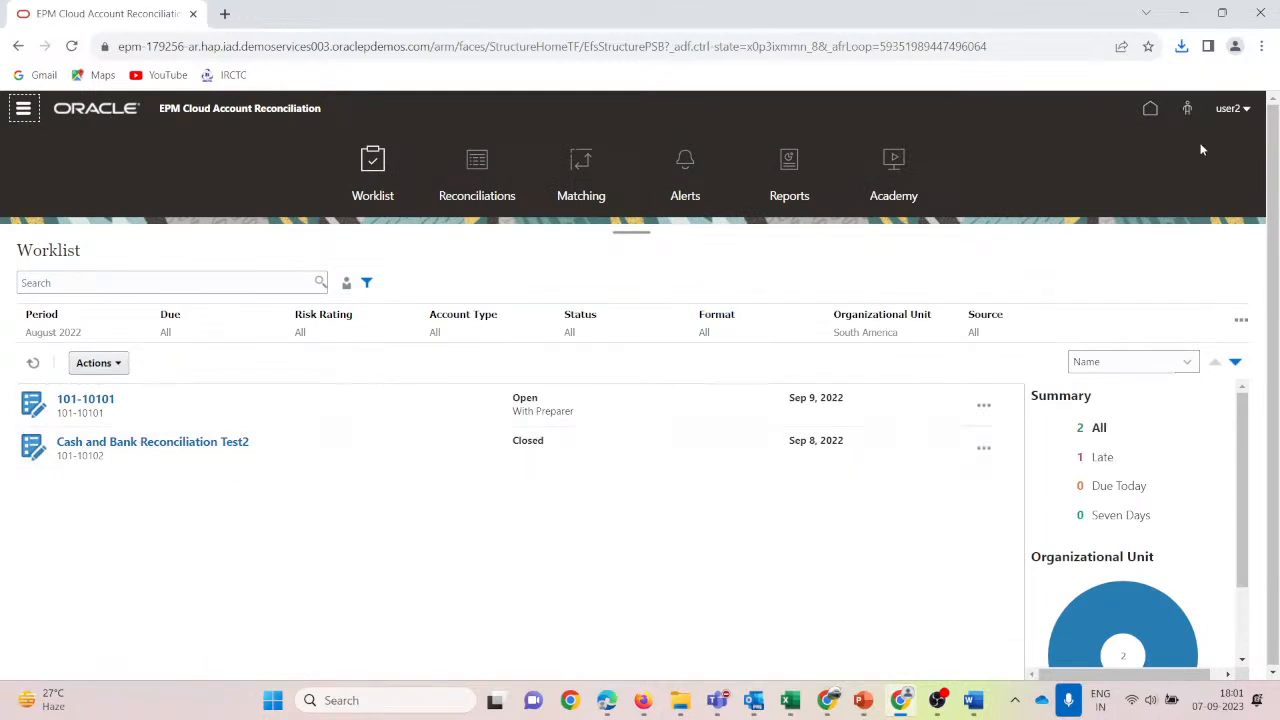
pyautogui.moveTo(643, 700)
pyautogui.click(582, 597)
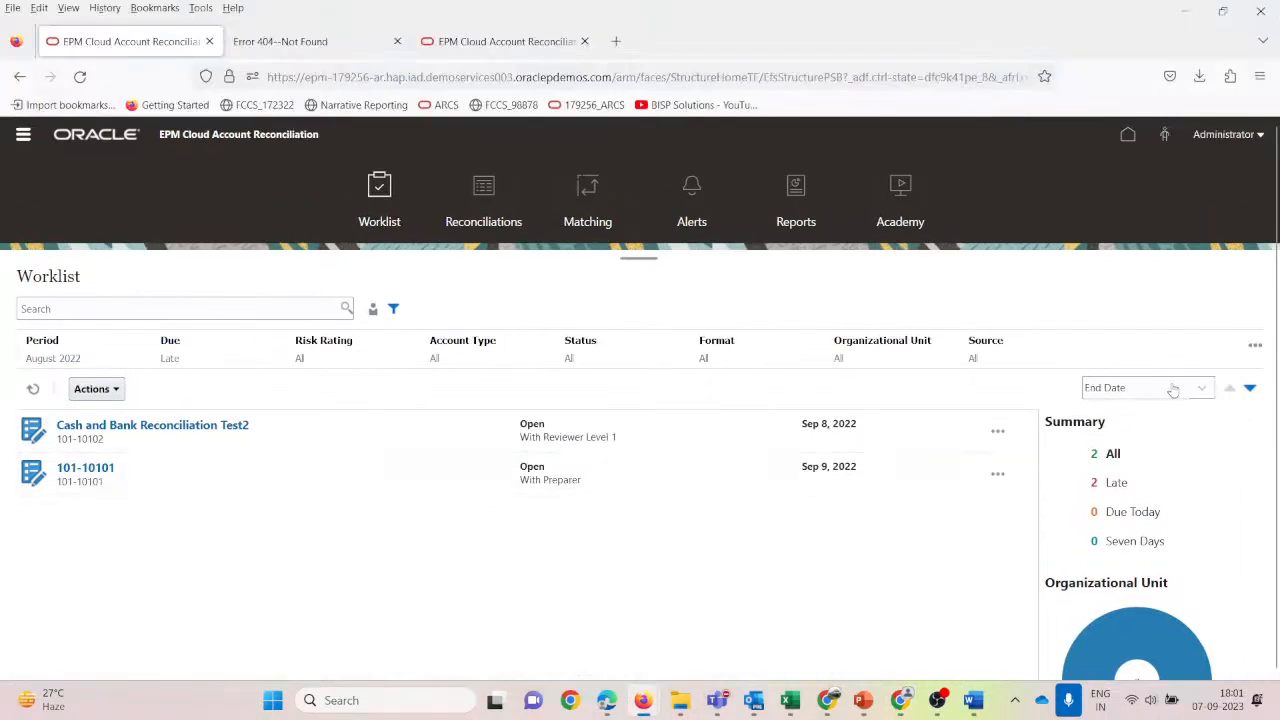
# Refresh the Worklist and remove Late from the Due filter so Due shows All.
pyautogui.click(33, 388)
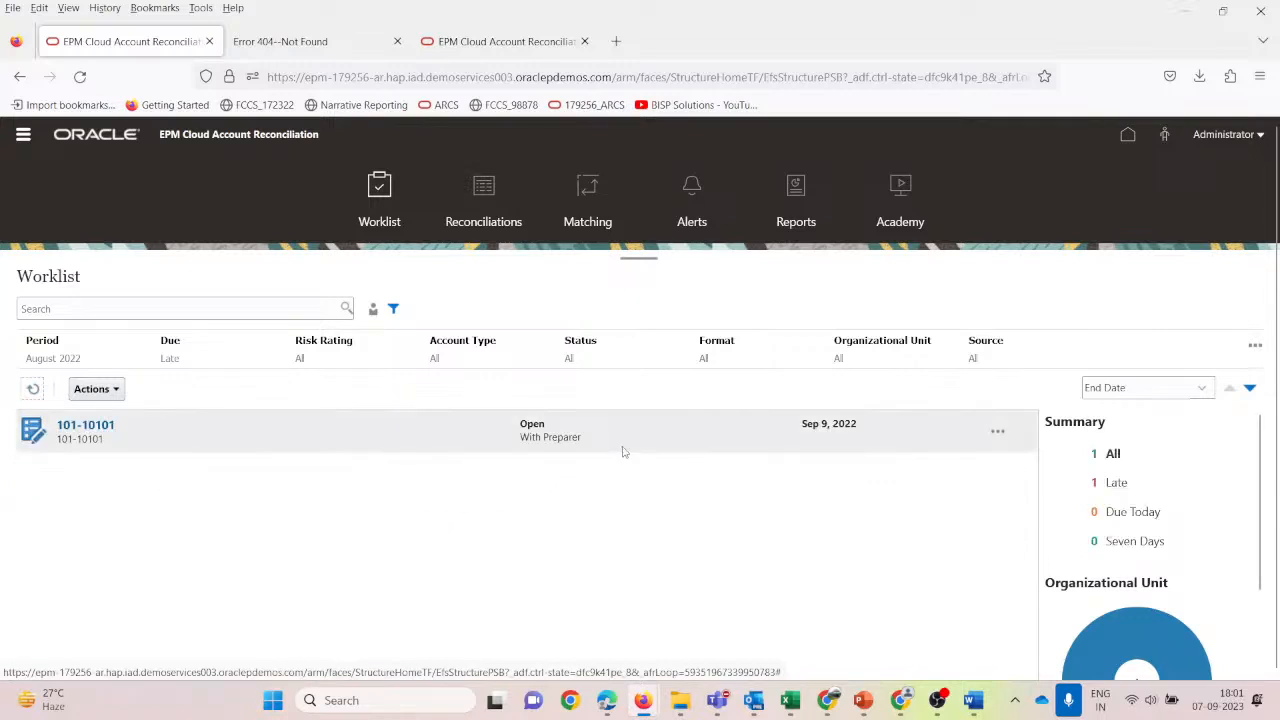
pyautogui.click(171, 344)
pyautogui.click(187, 418)
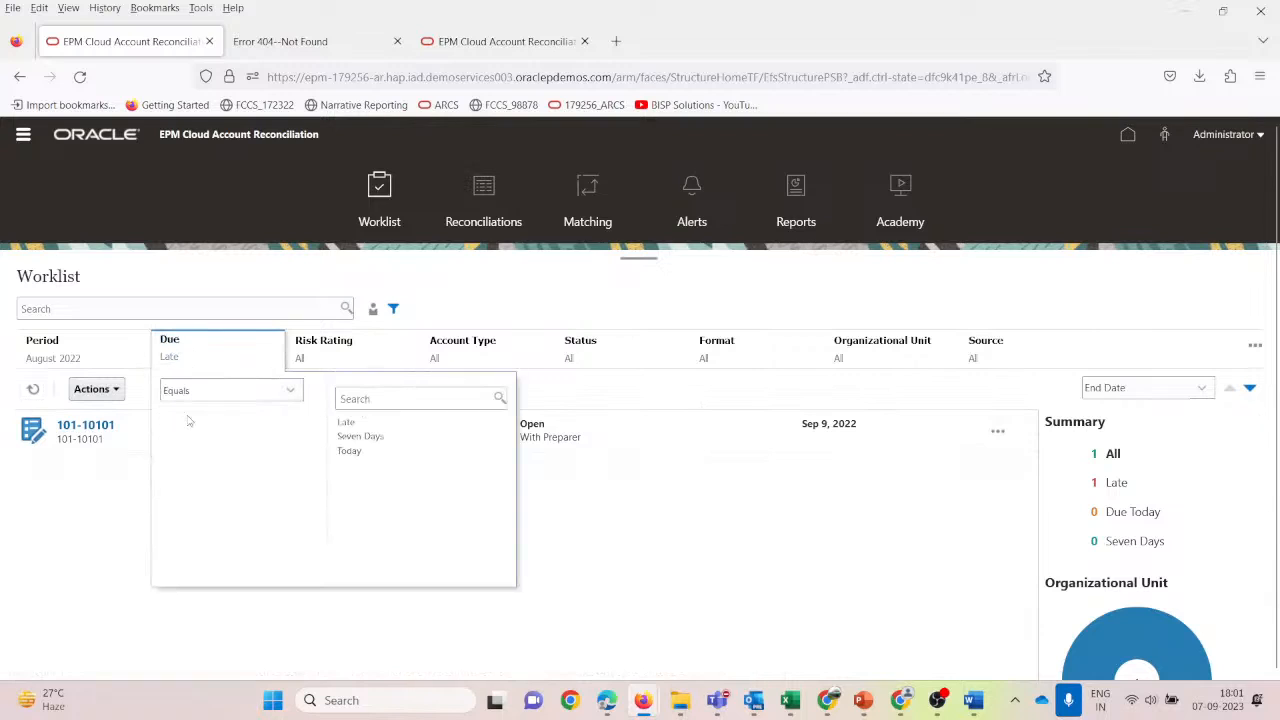
pyautogui.click(978, 288)
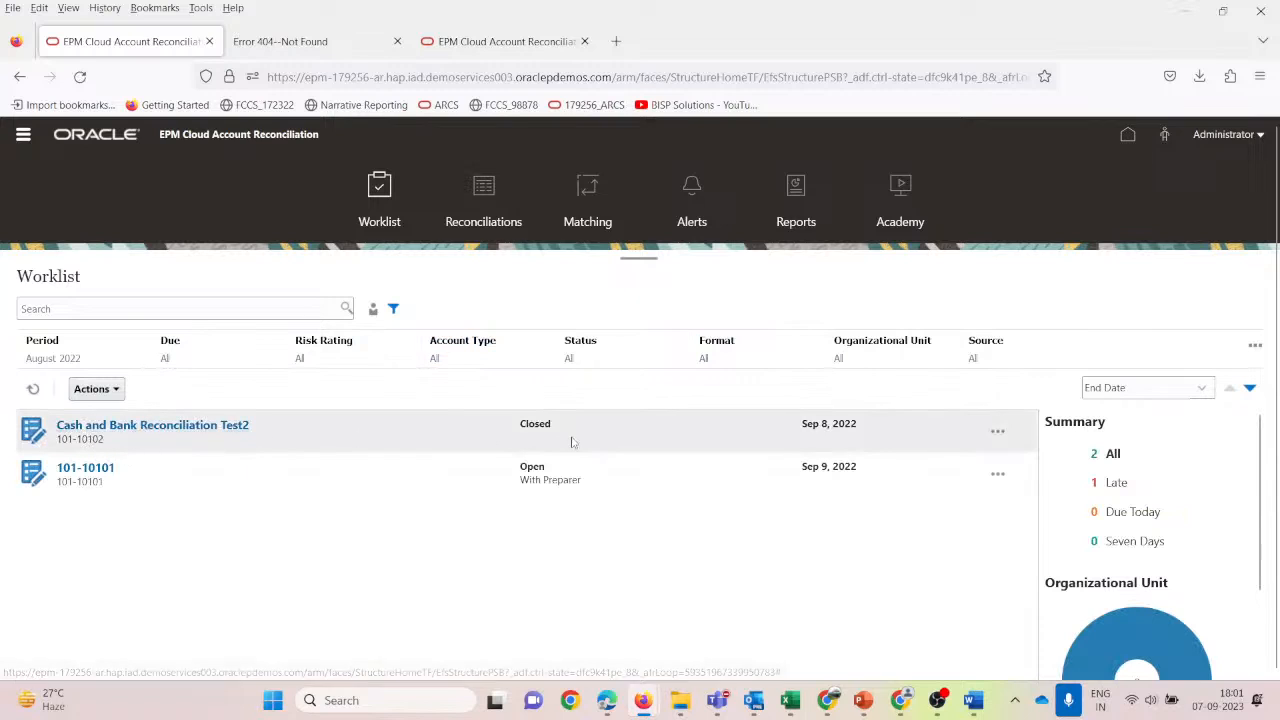
pyautogui.scroll(-2, 1143, 505)
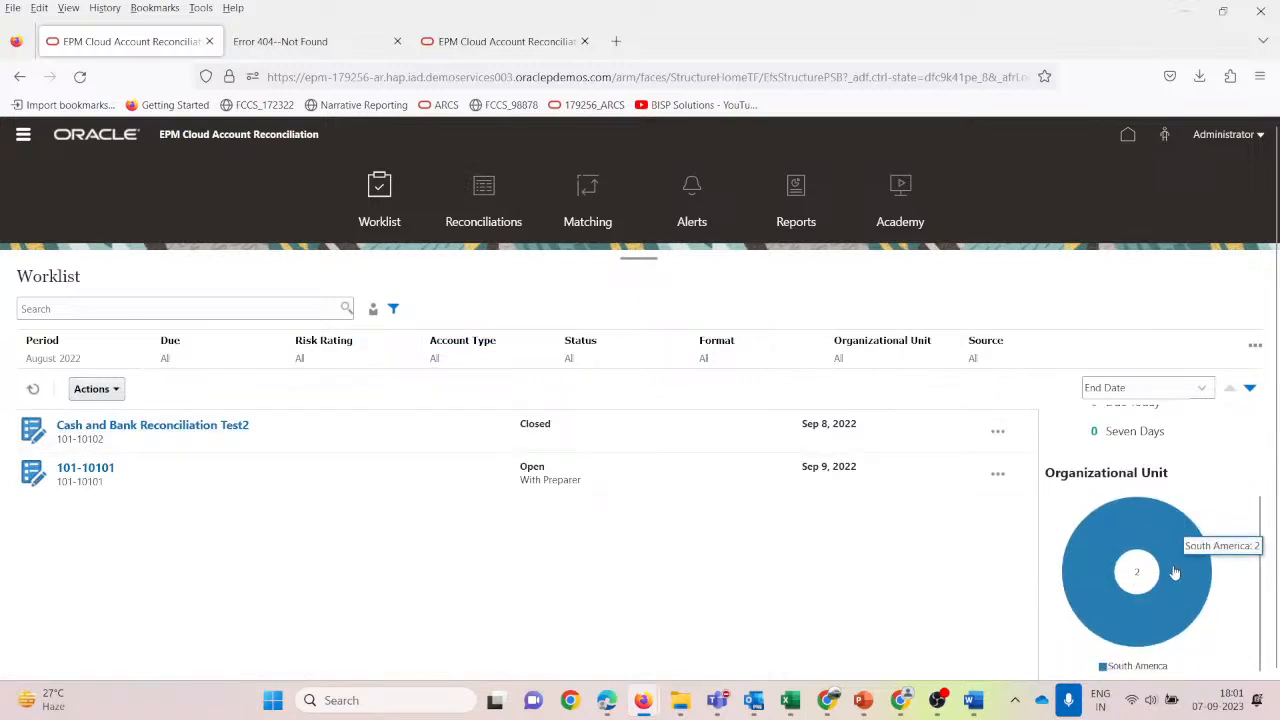
pyautogui.scroll(2, 1174, 571)
pyautogui.click(23, 137)
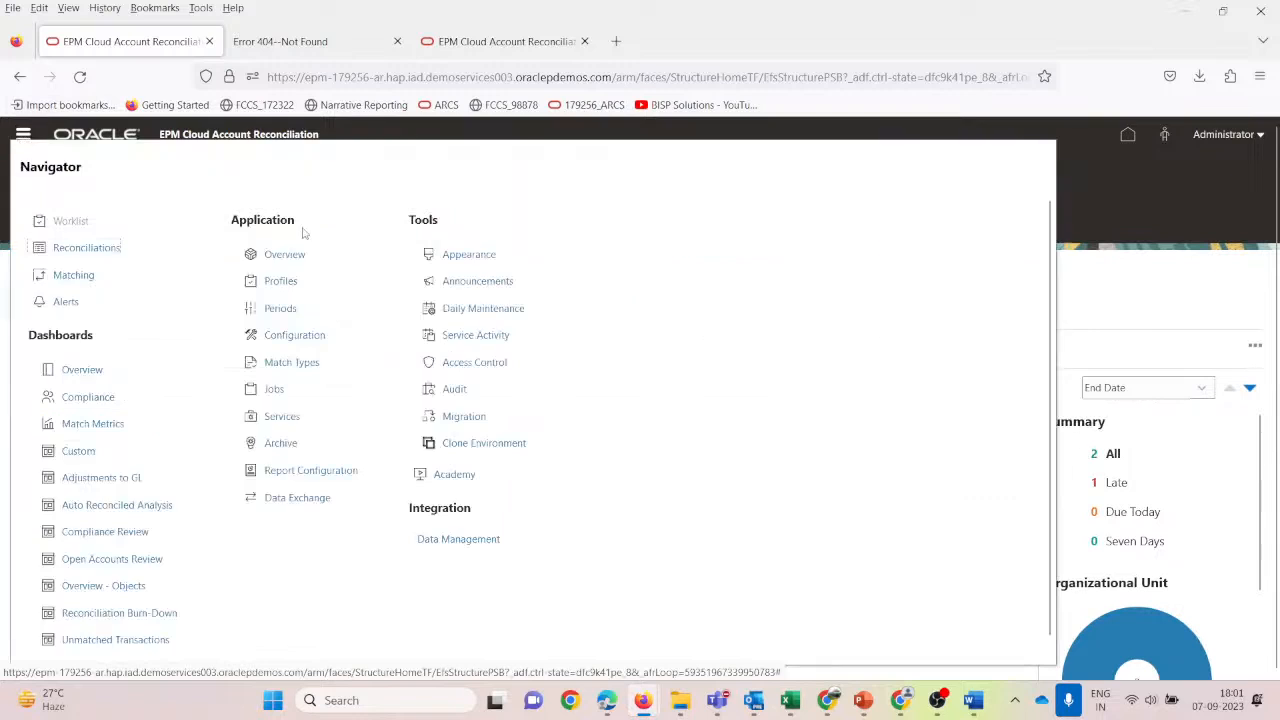
# Review Recent Activity on the Application Overview, then go back to the Worklist and close the Navigator.
pyautogui.click(285, 254)
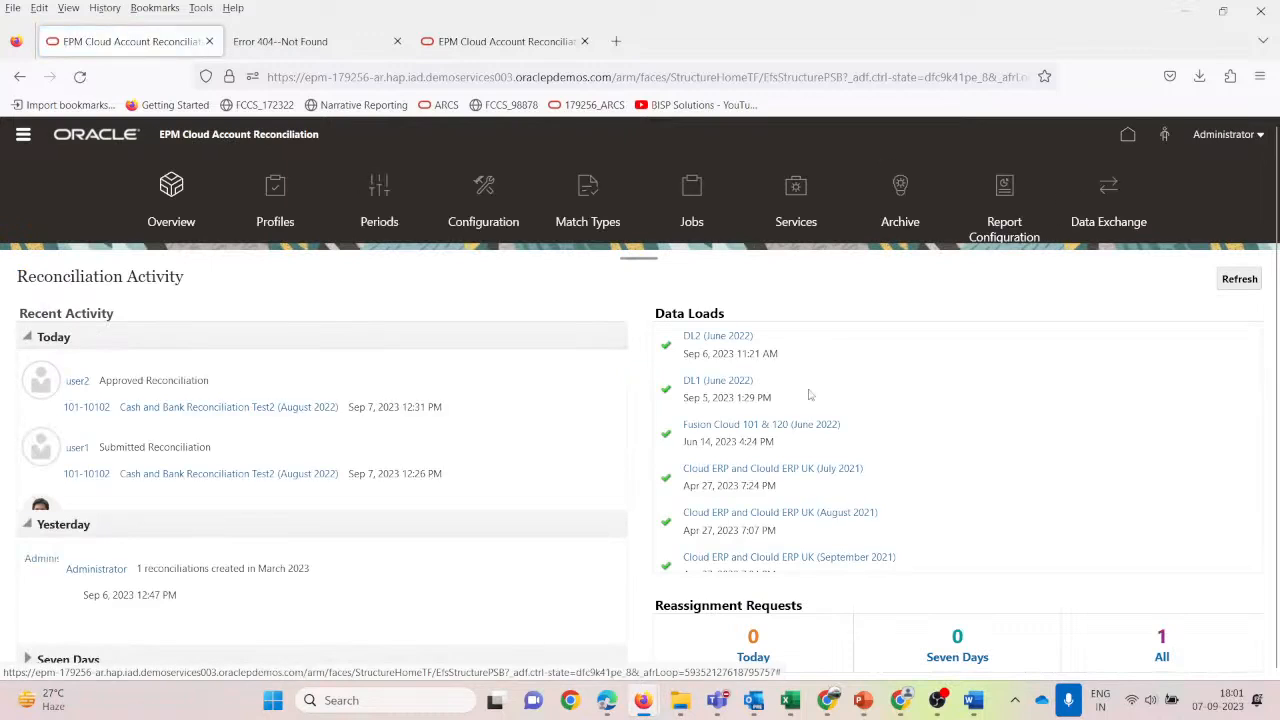
pyautogui.scroll(-3, 195, 438)
pyautogui.scroll(3, 195, 438)
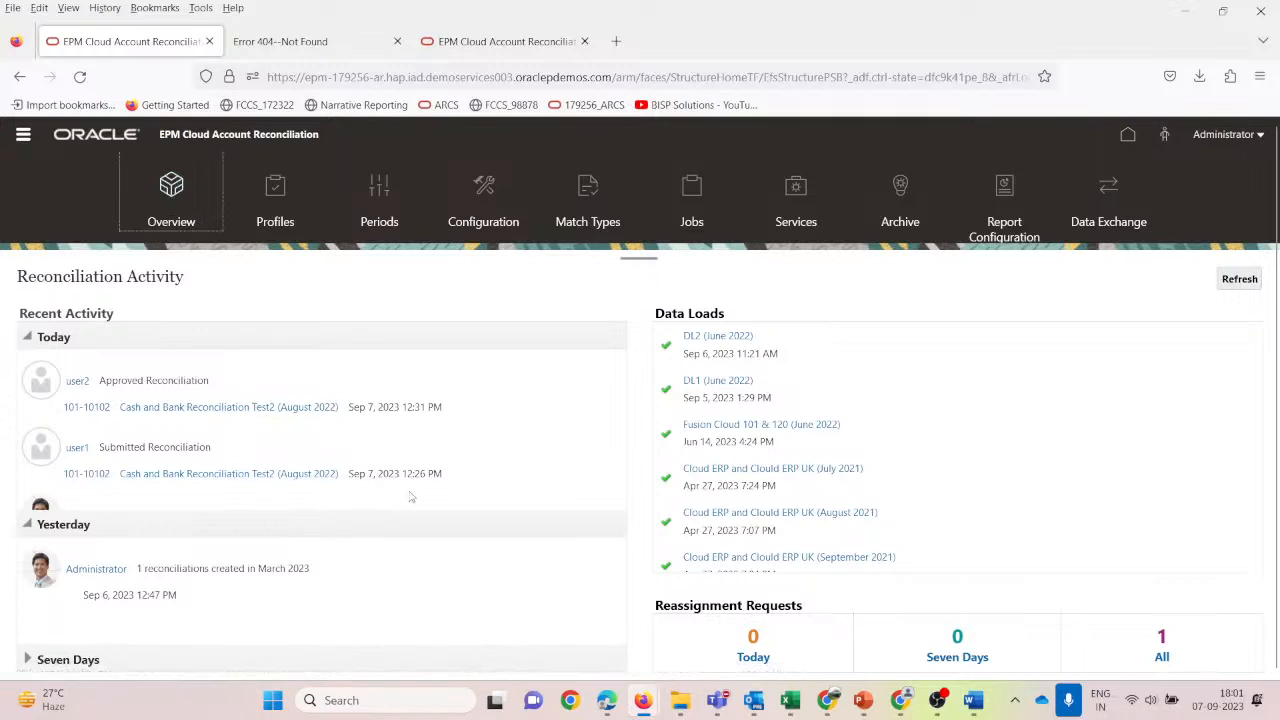
pyautogui.scroll(-3, 412, 493)
pyautogui.scroll(3, 240, 489)
pyautogui.click(22, 134)
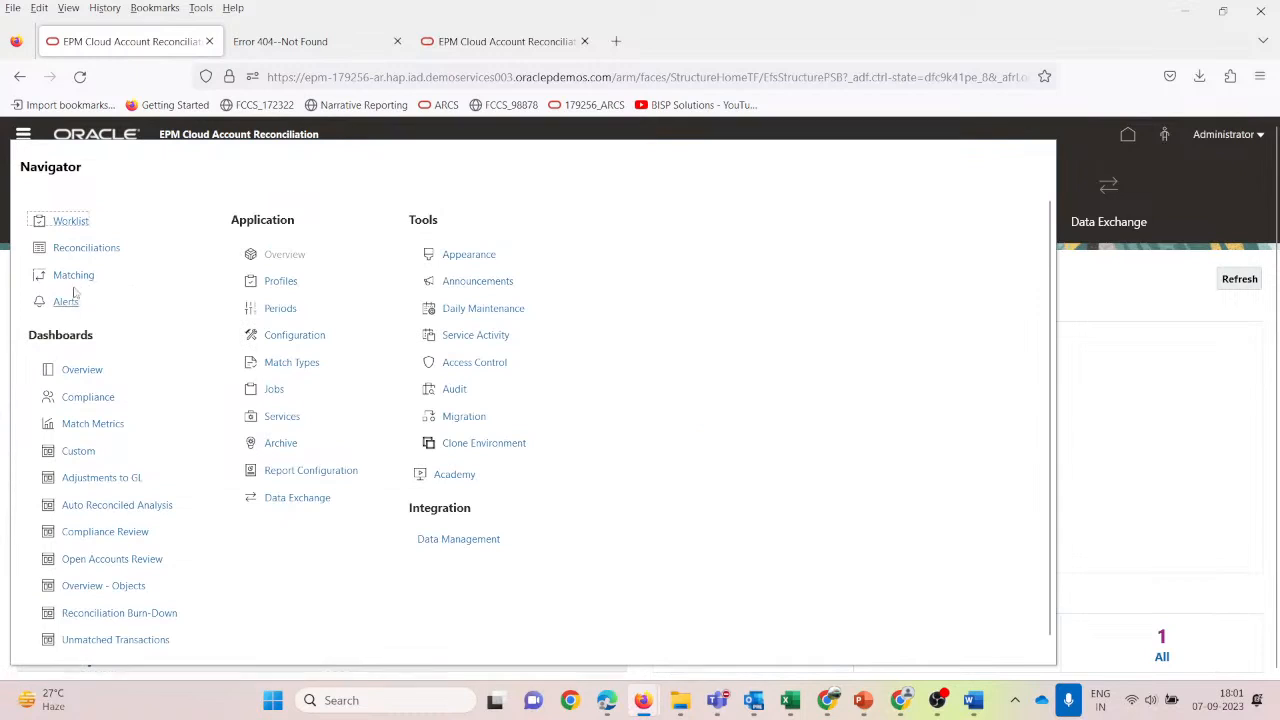
pyautogui.click(70, 222)
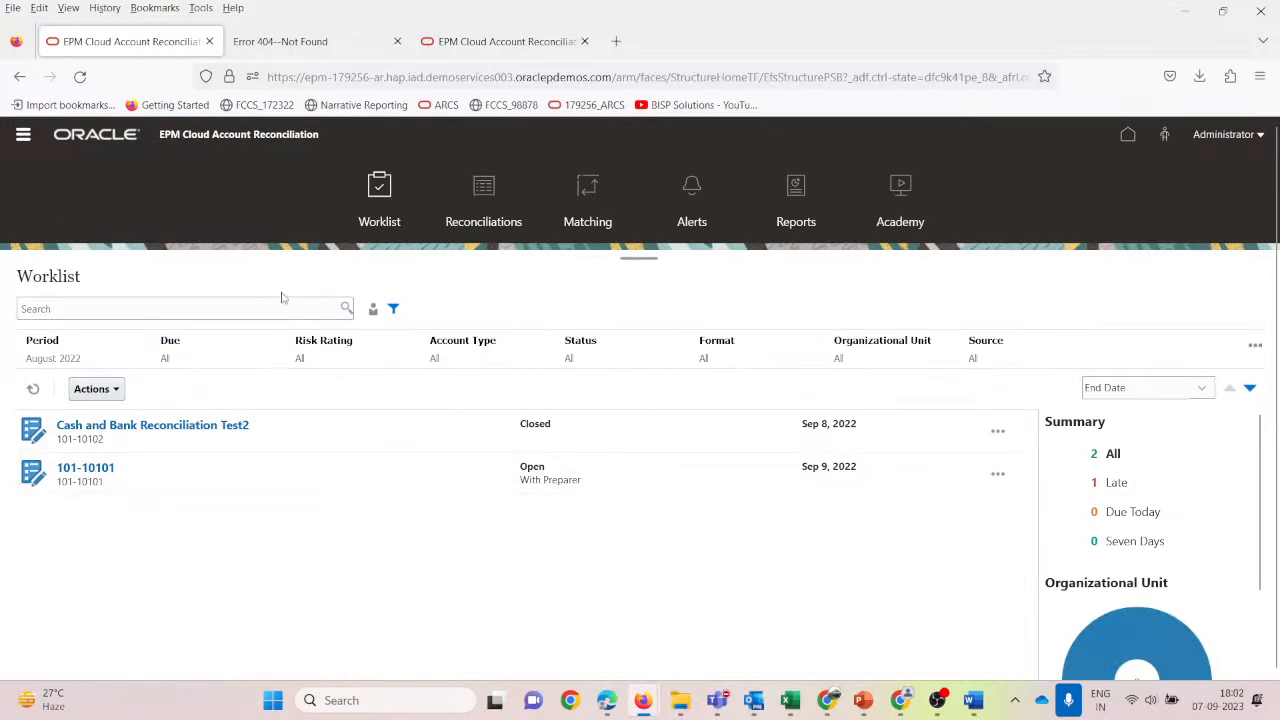
pyautogui.click(23, 134)
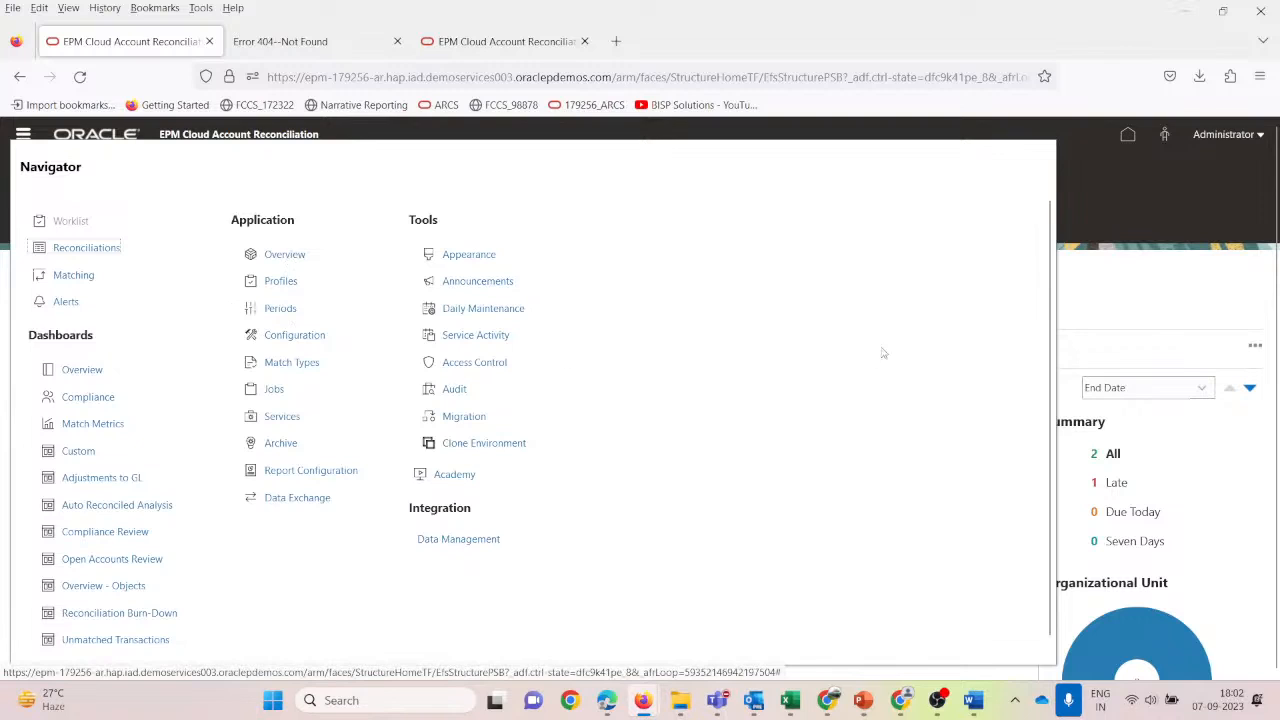
pyautogui.click(1149, 211)
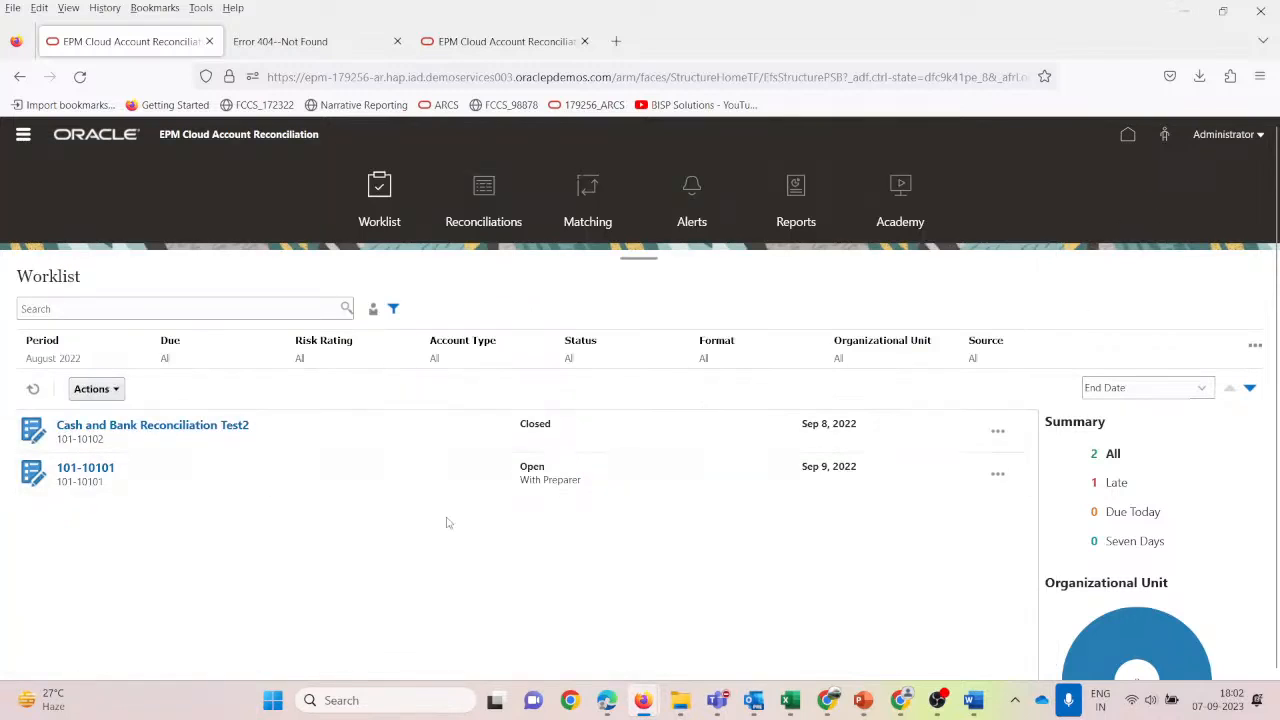
# Bring up ARCS_Reconciliation and page through slides 2–7, up to Adding Attachment.
pyautogui.moveTo(863, 700)
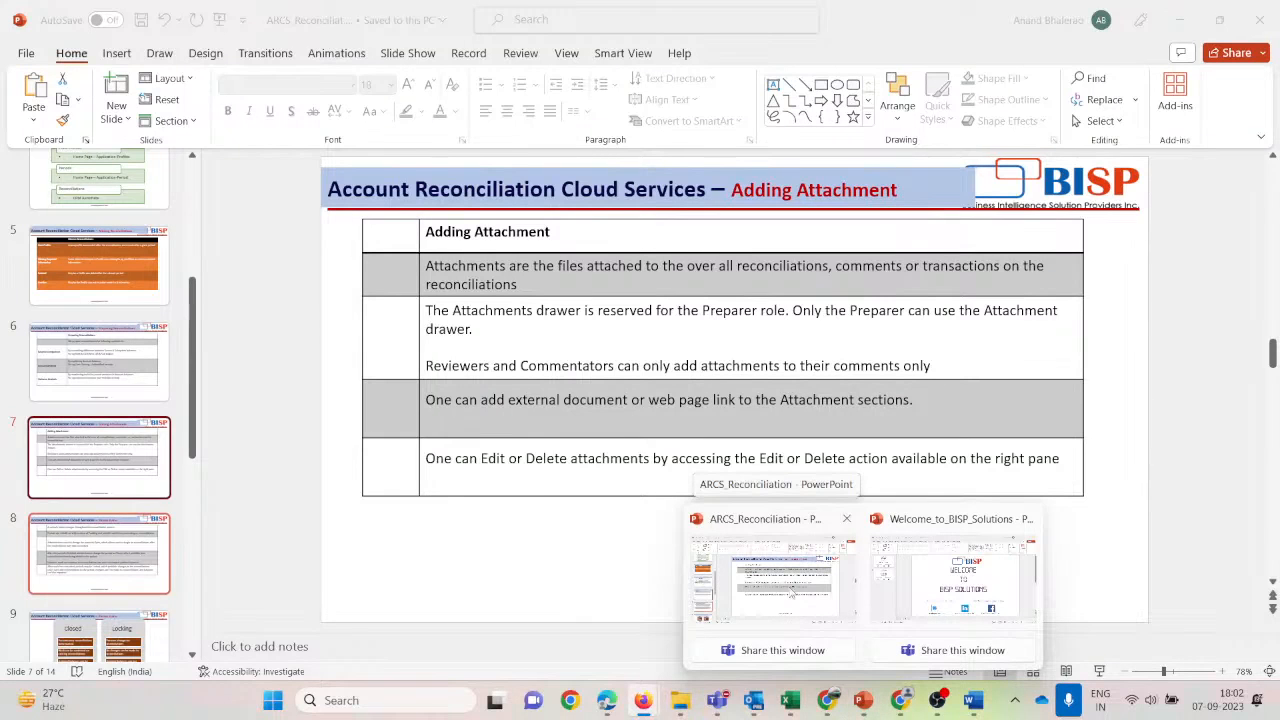
pyautogui.click(800, 612)
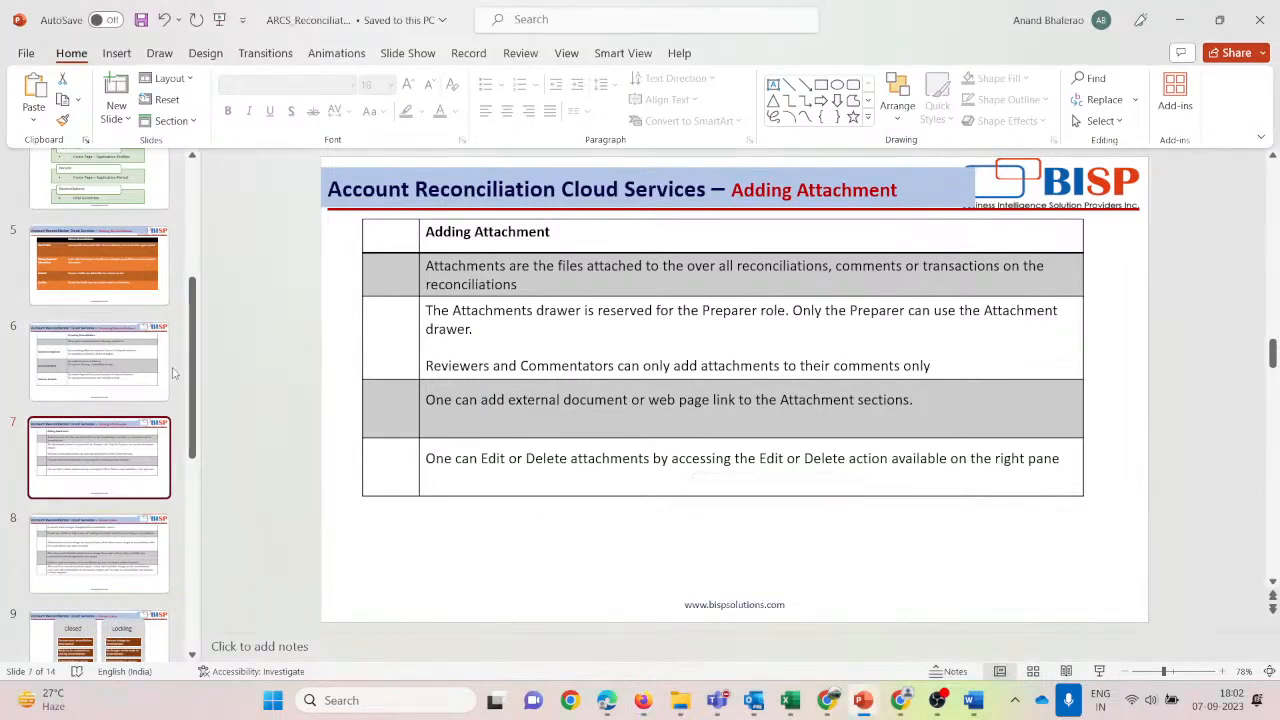
pyautogui.scroll(5, 150, 372)
pyautogui.click(148, 320)
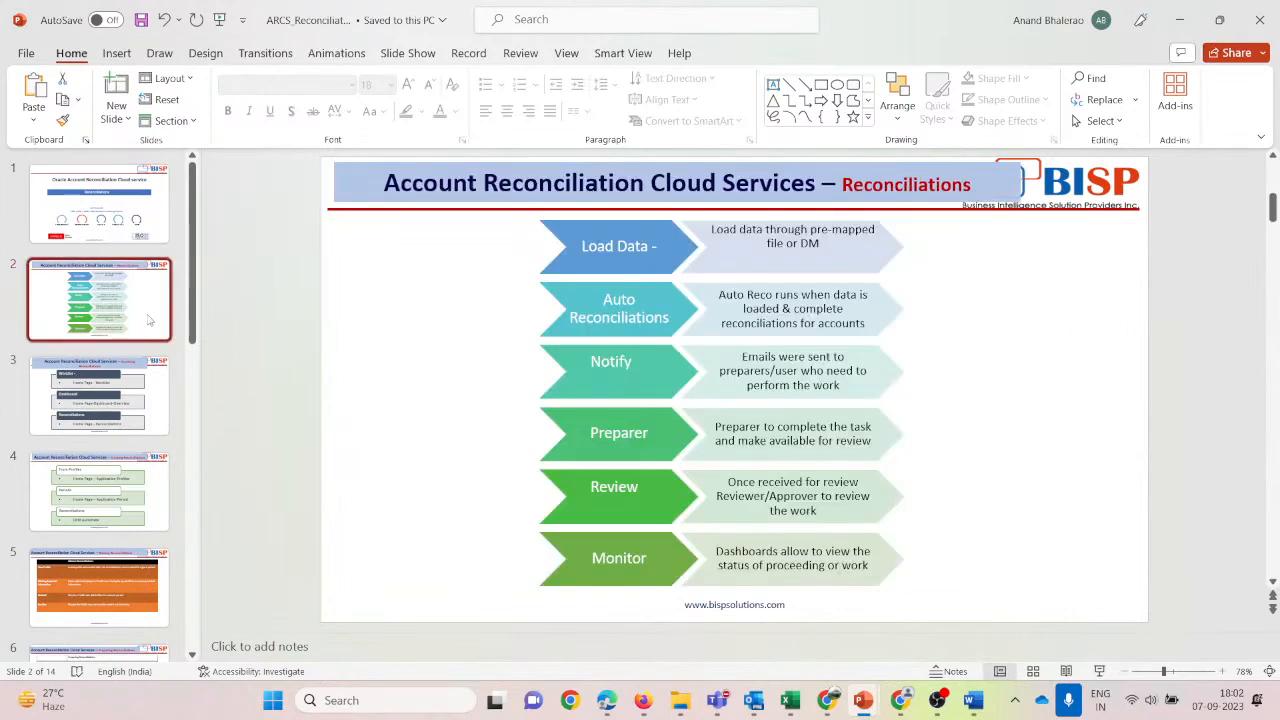
pyautogui.click(128, 395)
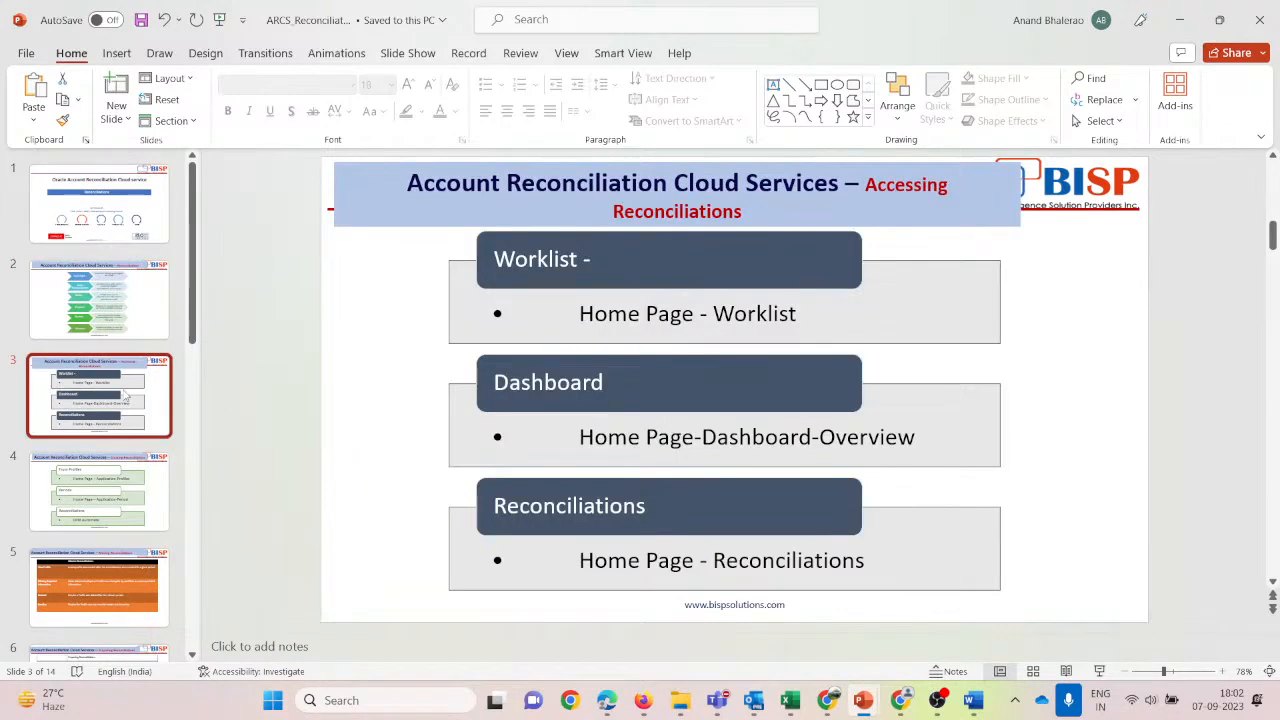
pyautogui.scroll(-1, 125, 397)
pyautogui.click(100, 445)
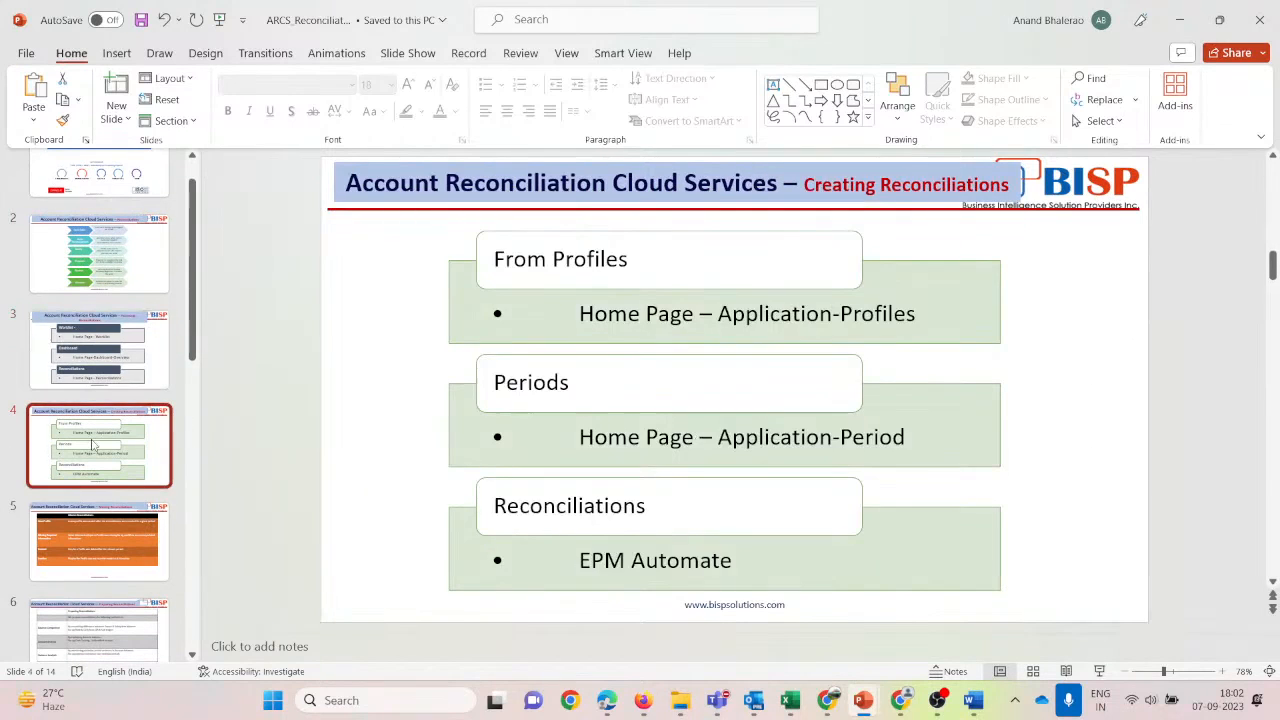
pyautogui.click(97, 522)
pyautogui.scroll(-3, 109, 517)
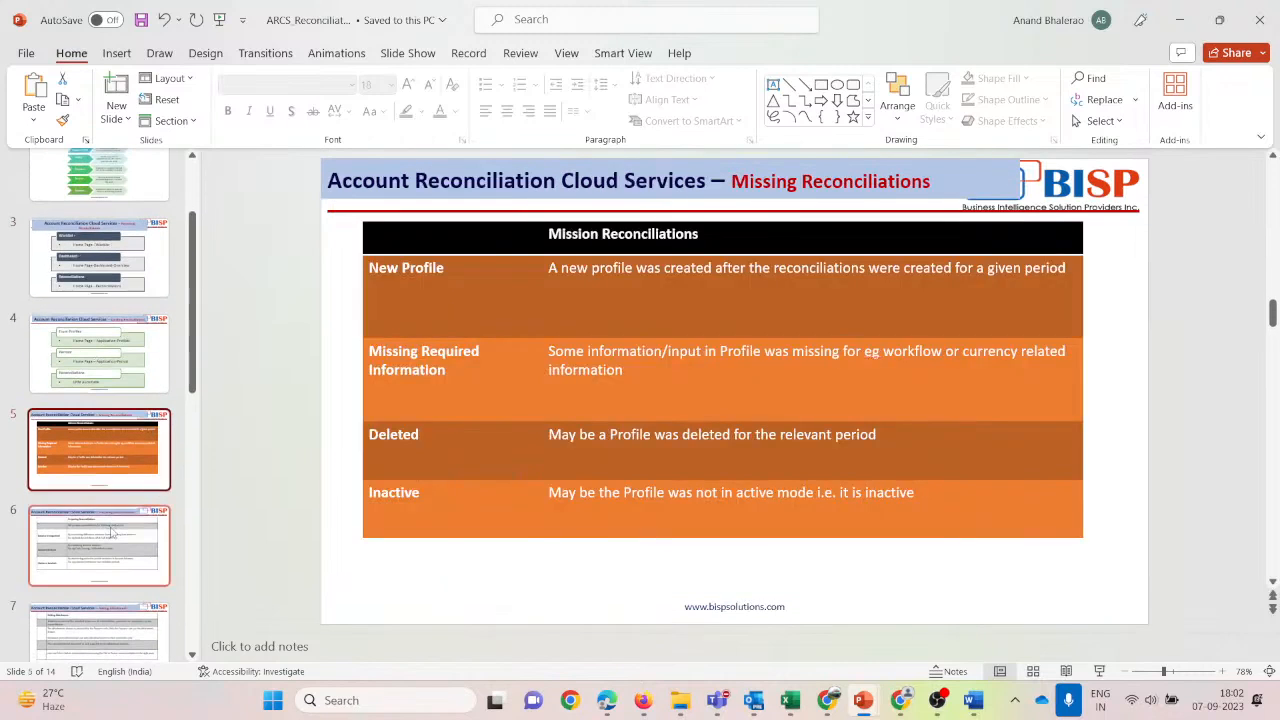
pyautogui.click(114, 539)
pyautogui.scroll(-3, 118, 525)
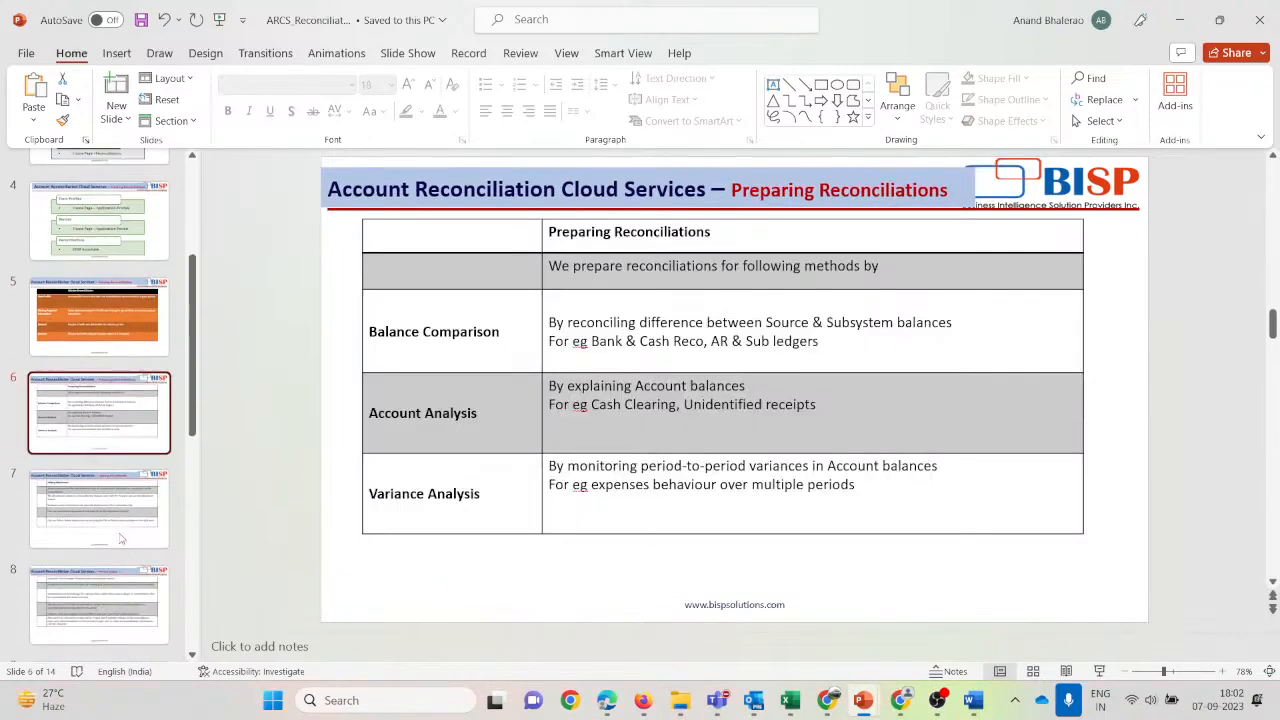
pyautogui.click(124, 497)
pyautogui.scroll(-5, 118, 480)
# Continue through slides 8, 10 and 11, ending on slide 12, Profile.
pyautogui.click(113, 465)
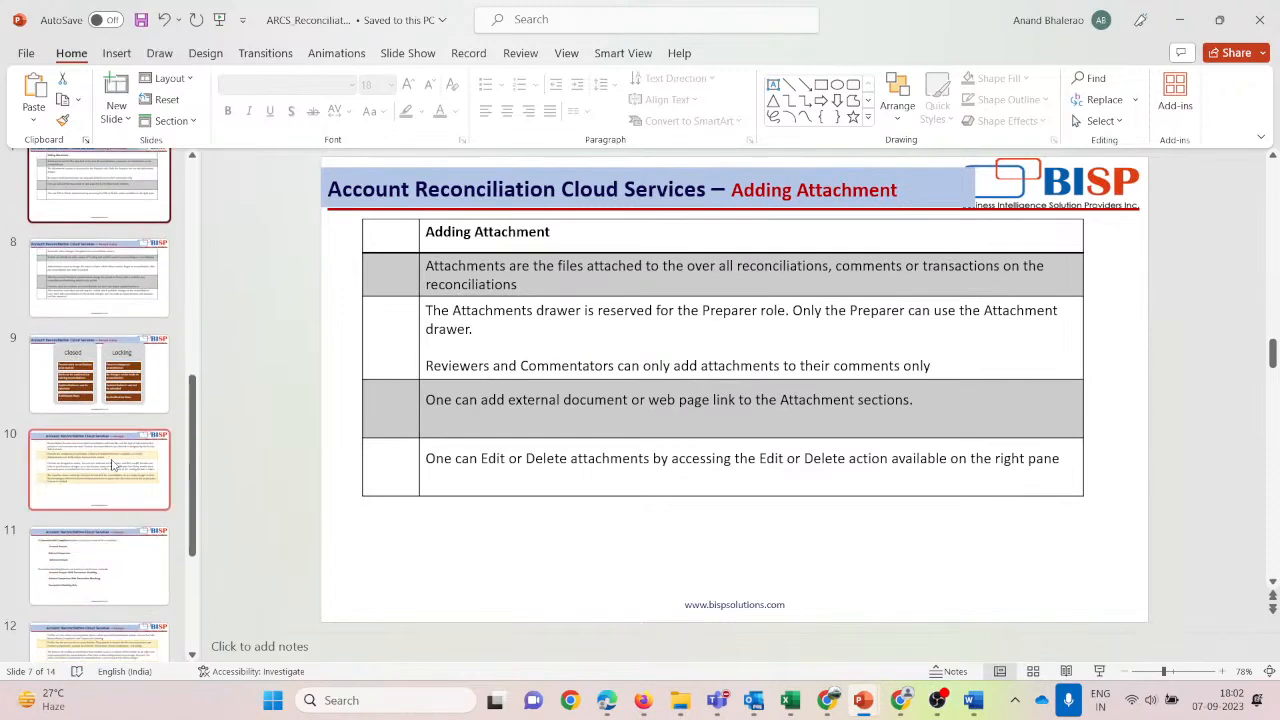
pyautogui.click(112, 278)
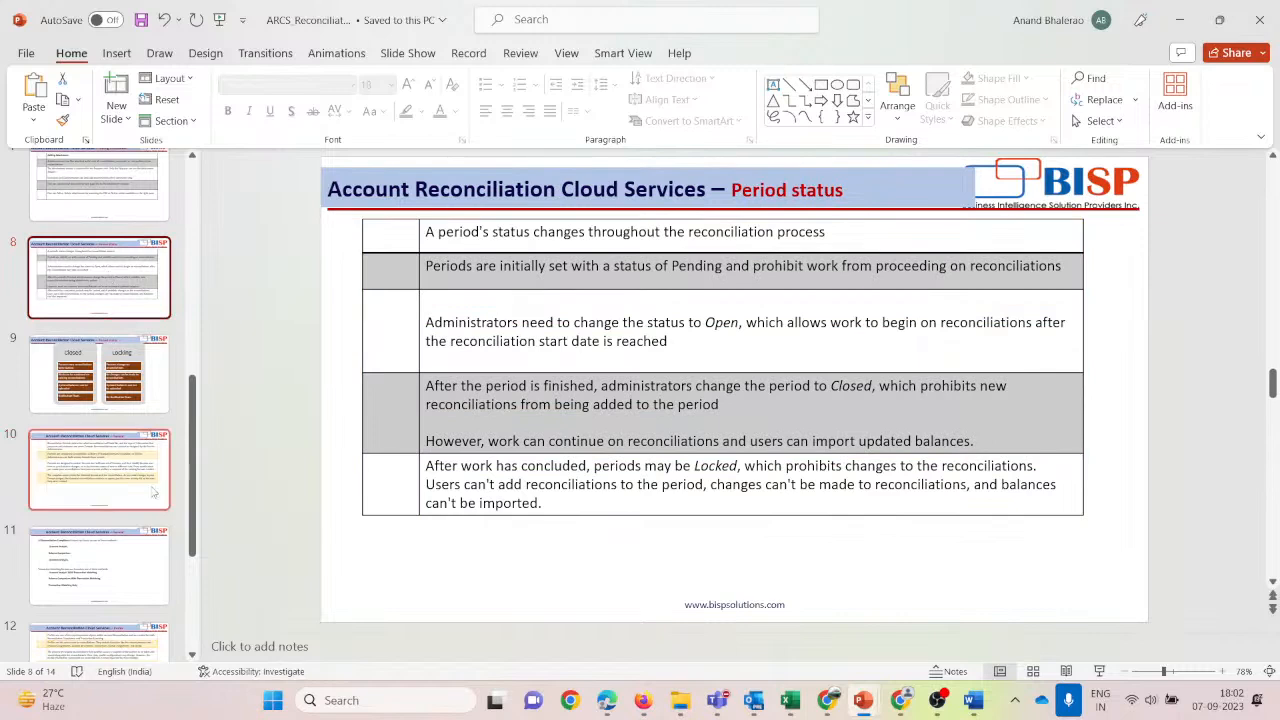
pyautogui.click(108, 468)
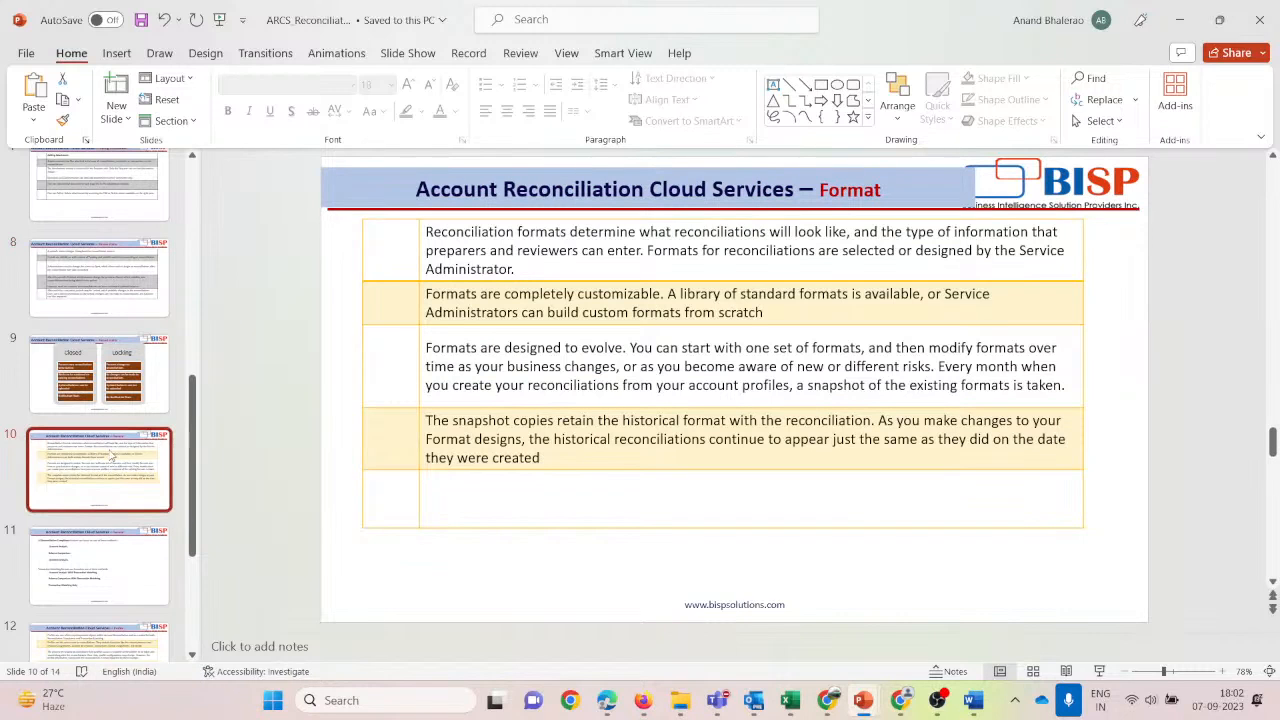
pyautogui.scroll(-2, 110, 460)
pyautogui.click(106, 463)
pyautogui.scroll(-3, 104, 467)
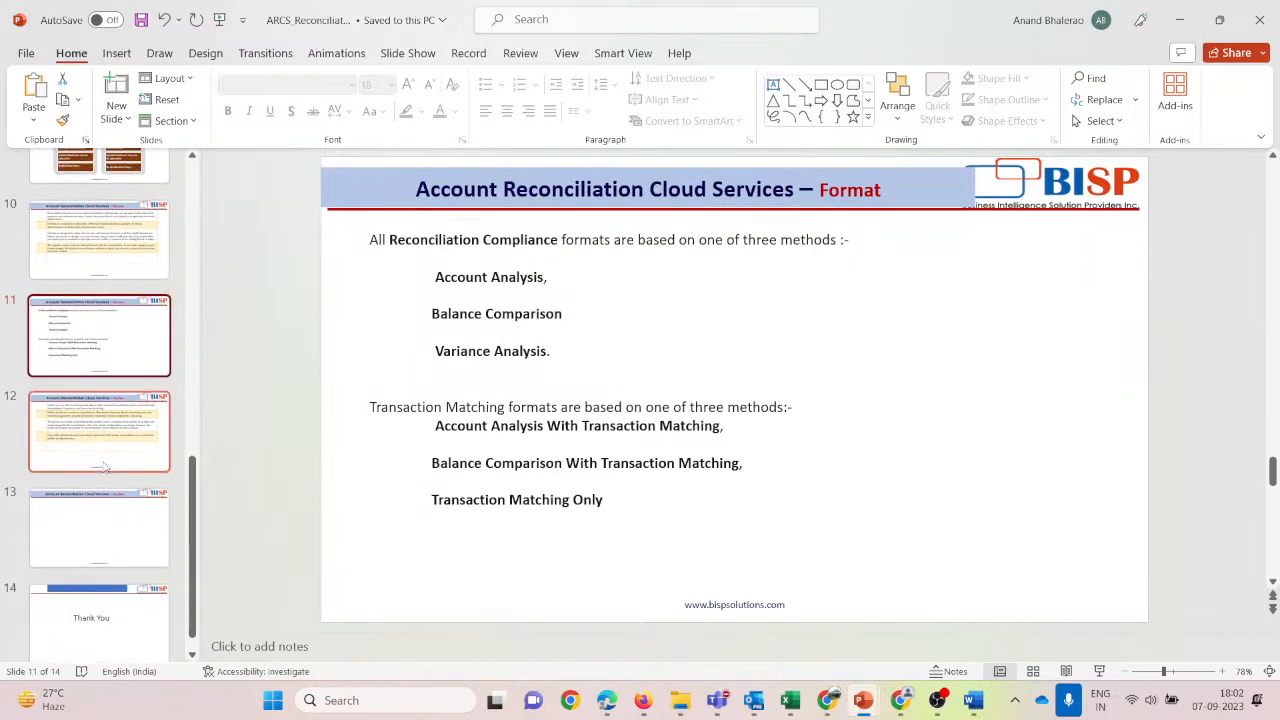
pyautogui.click(105, 440)
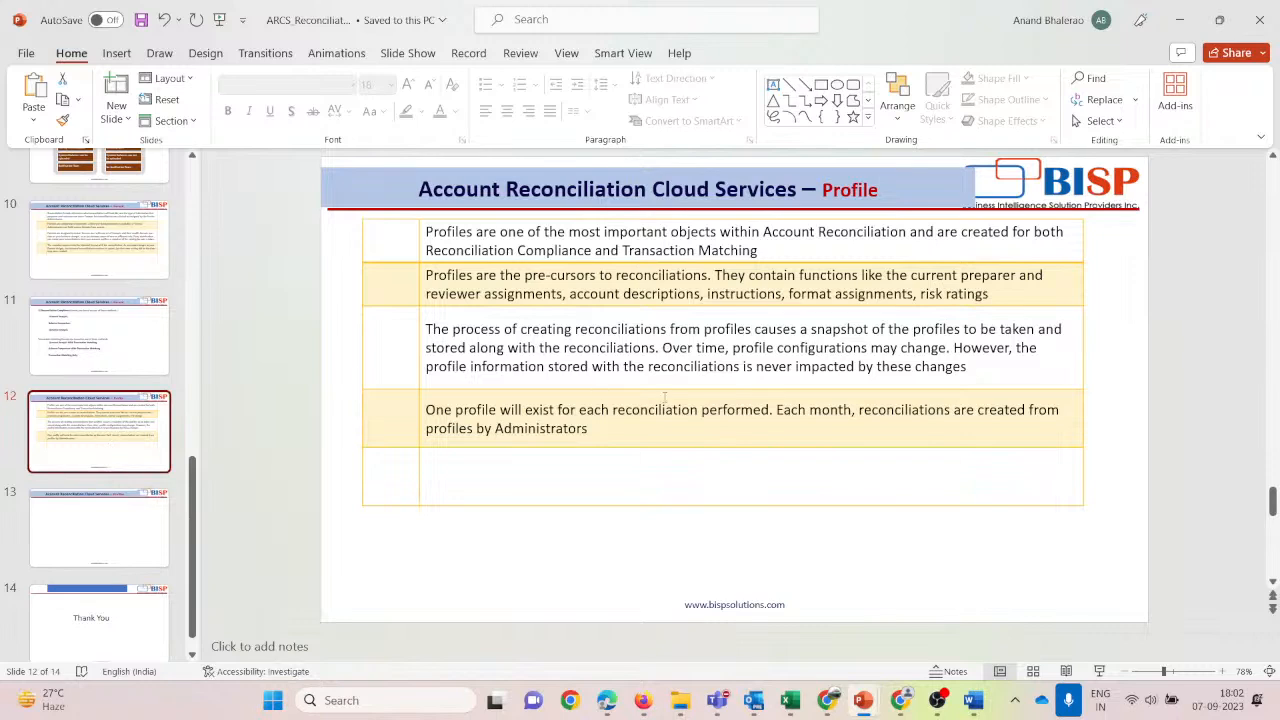
# Save the ARCS_Reconciliation deck, then show the Thank You slide of Welcome to BISP.
pyautogui.click(141, 20)
pyautogui.press('Down')
pyautogui.press('Down')
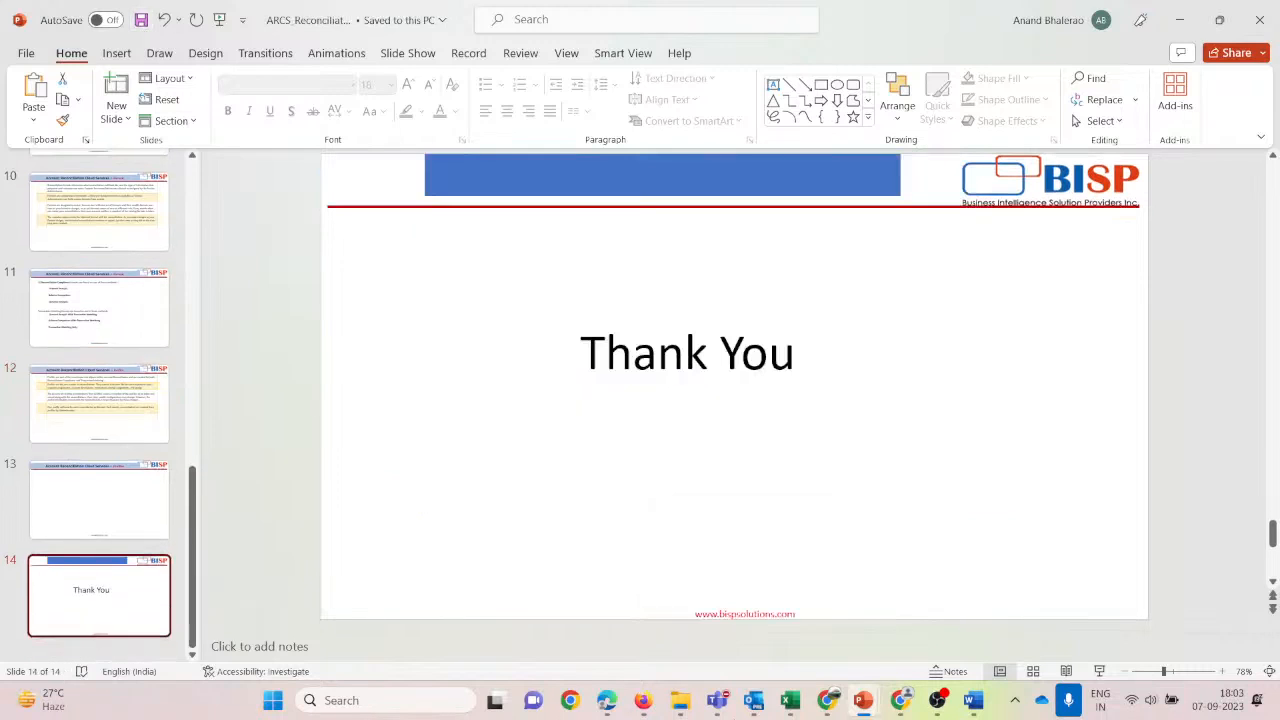
pyautogui.moveTo(863, 700)
pyautogui.click(910, 572)
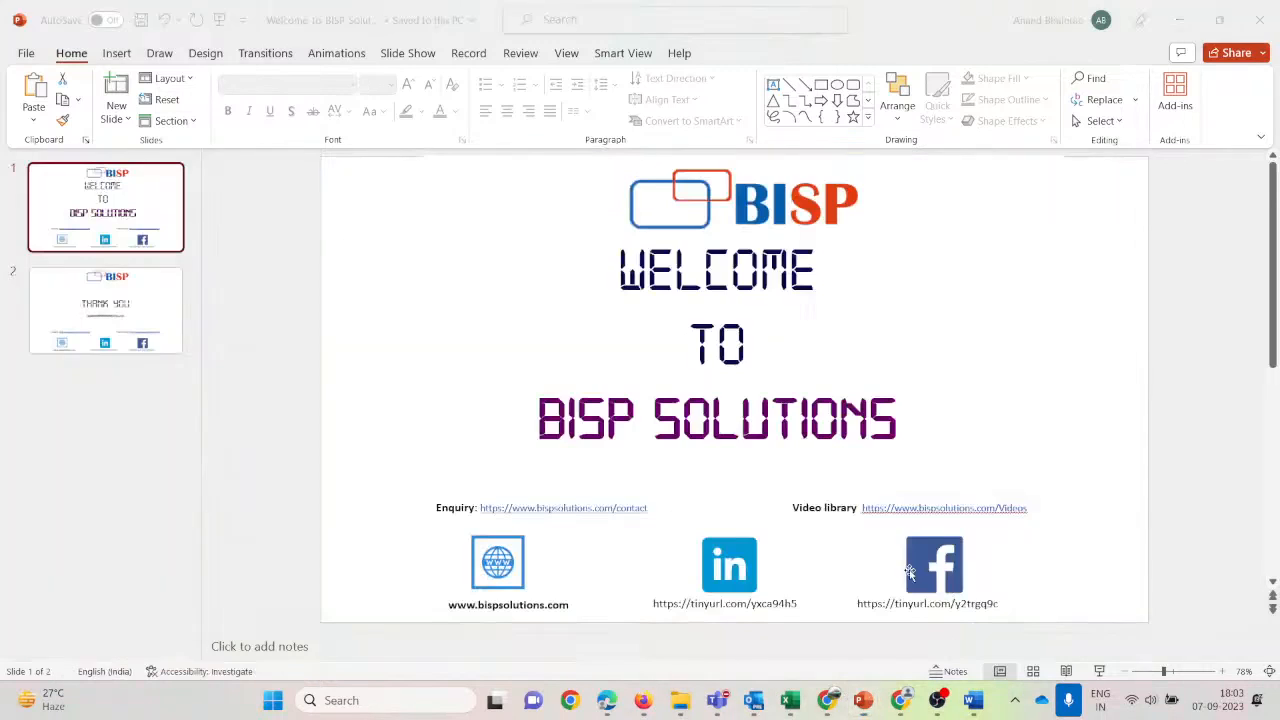
pyautogui.click(122, 304)
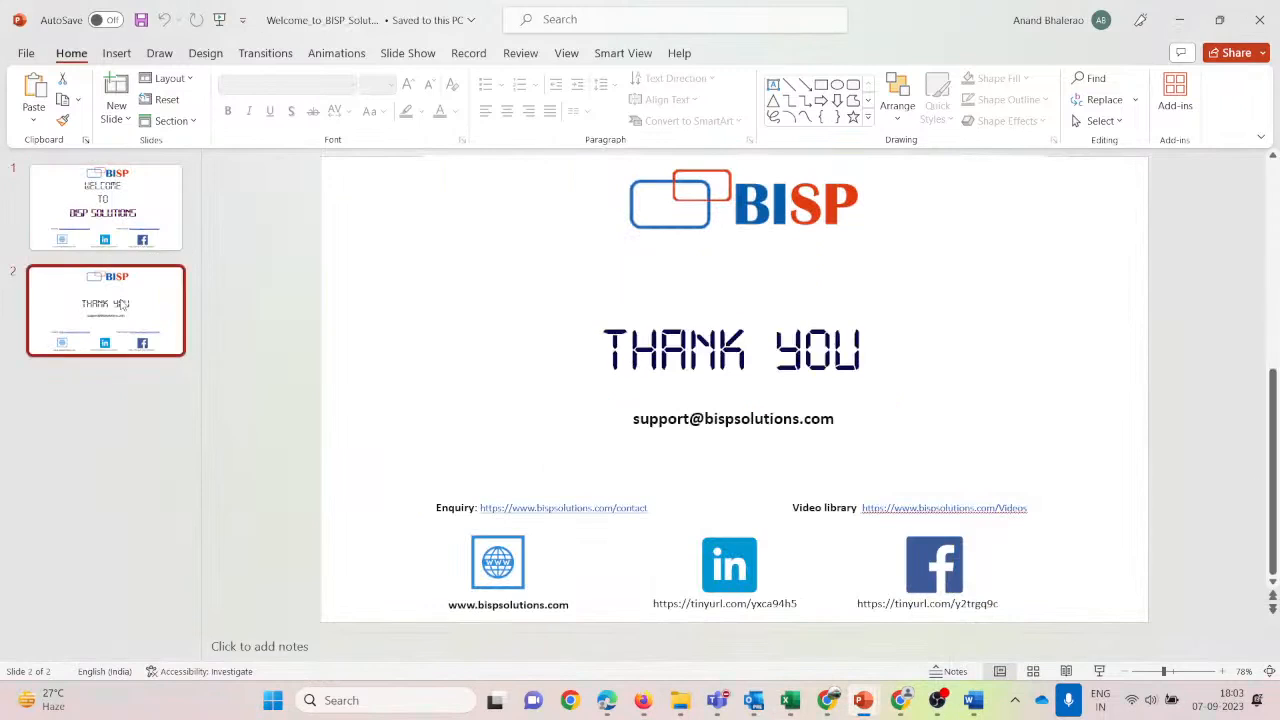